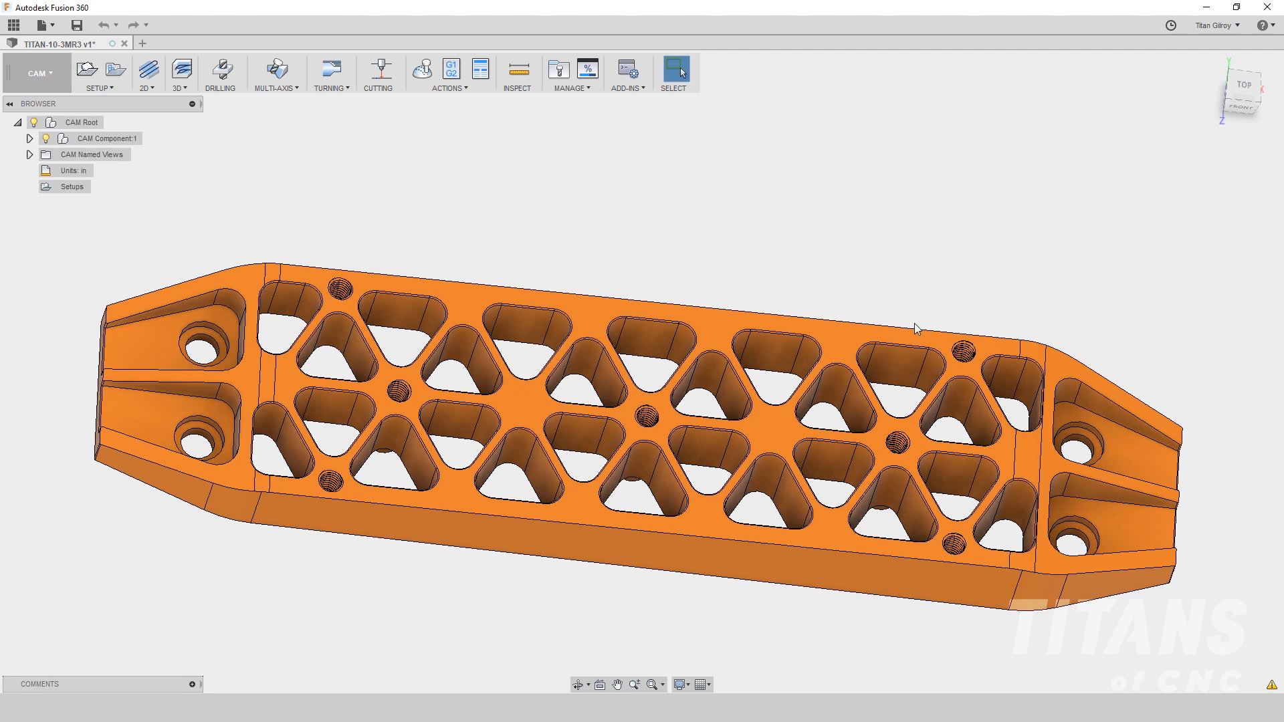
- Create a milling setup oriented by Z and X axes, using the flat boss-side face for Z and its long straight edge for X
{"action": "middle_click_drag", "start_coordinate": [913, 323], "coordinate": [949, 295], "text": "shift"}
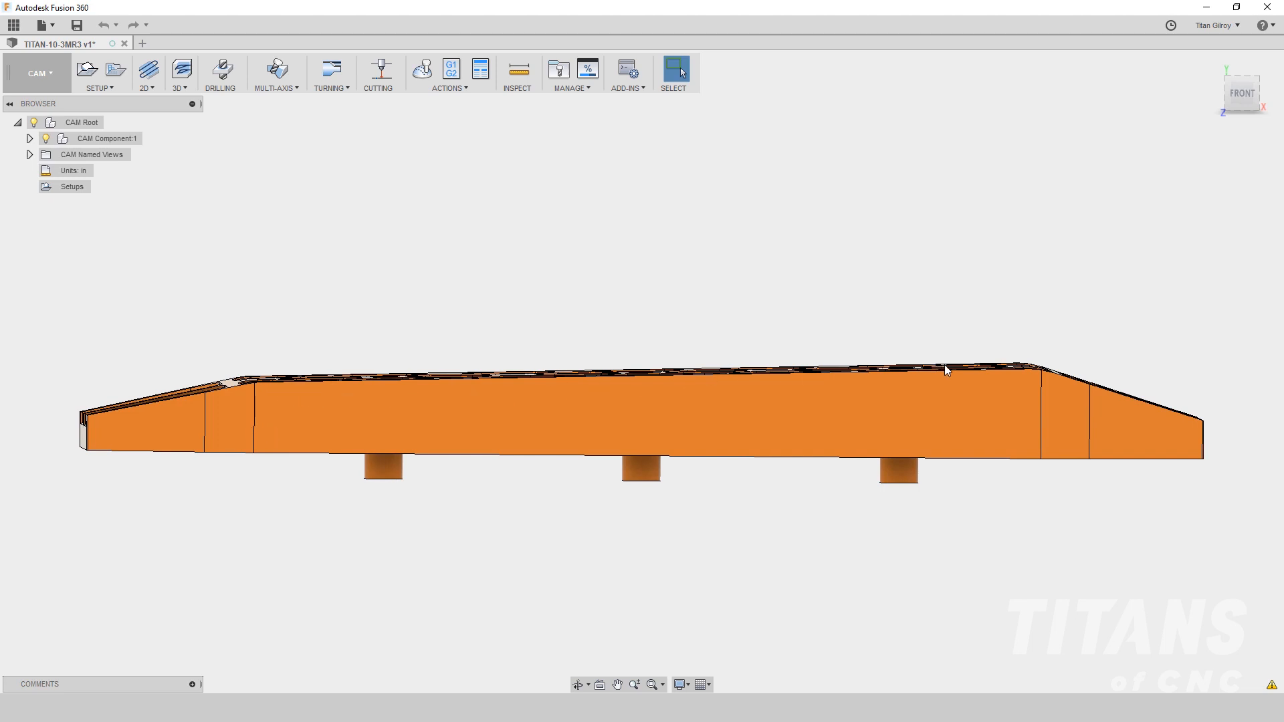
{"action": "middle_click_drag", "start_coordinate": [483, 348], "coordinate": [320, 452], "text": "shift"}
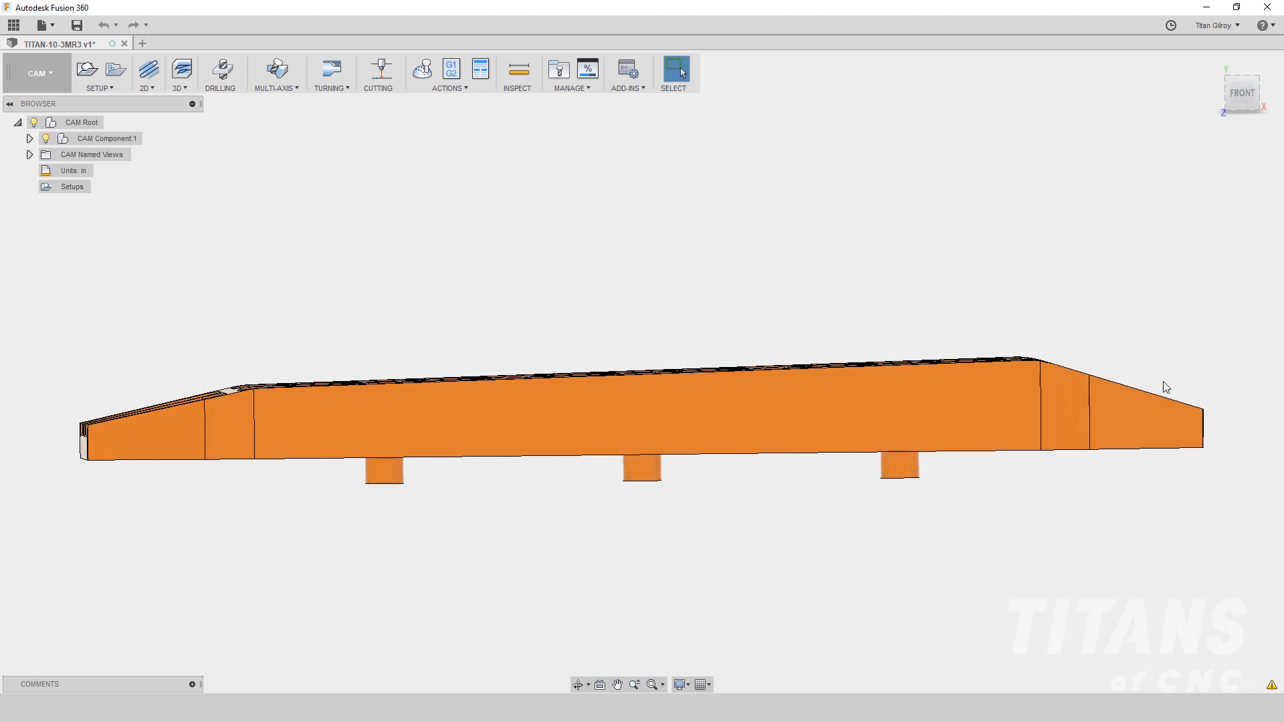
{"action": "middle_click_drag", "start_coordinate": [1153, 370], "coordinate": [719, 365], "text": "shift"}
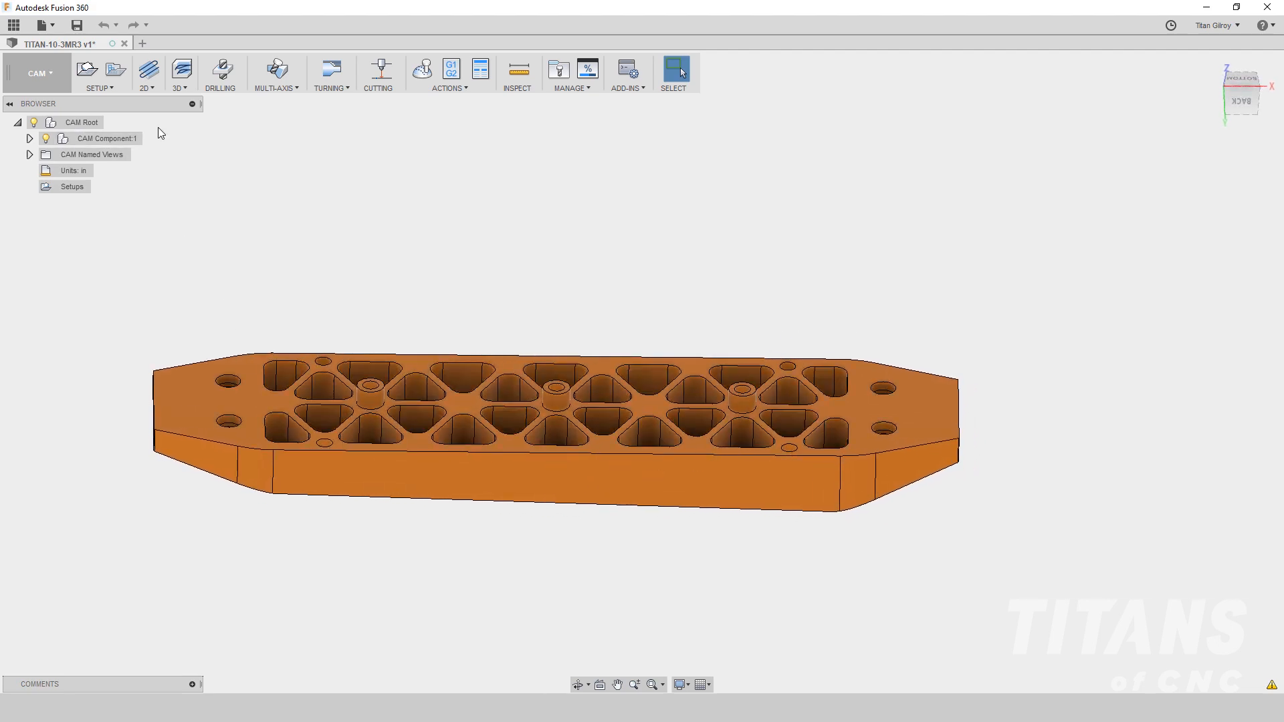
{"action": "left_click", "coordinate": [93, 77]}
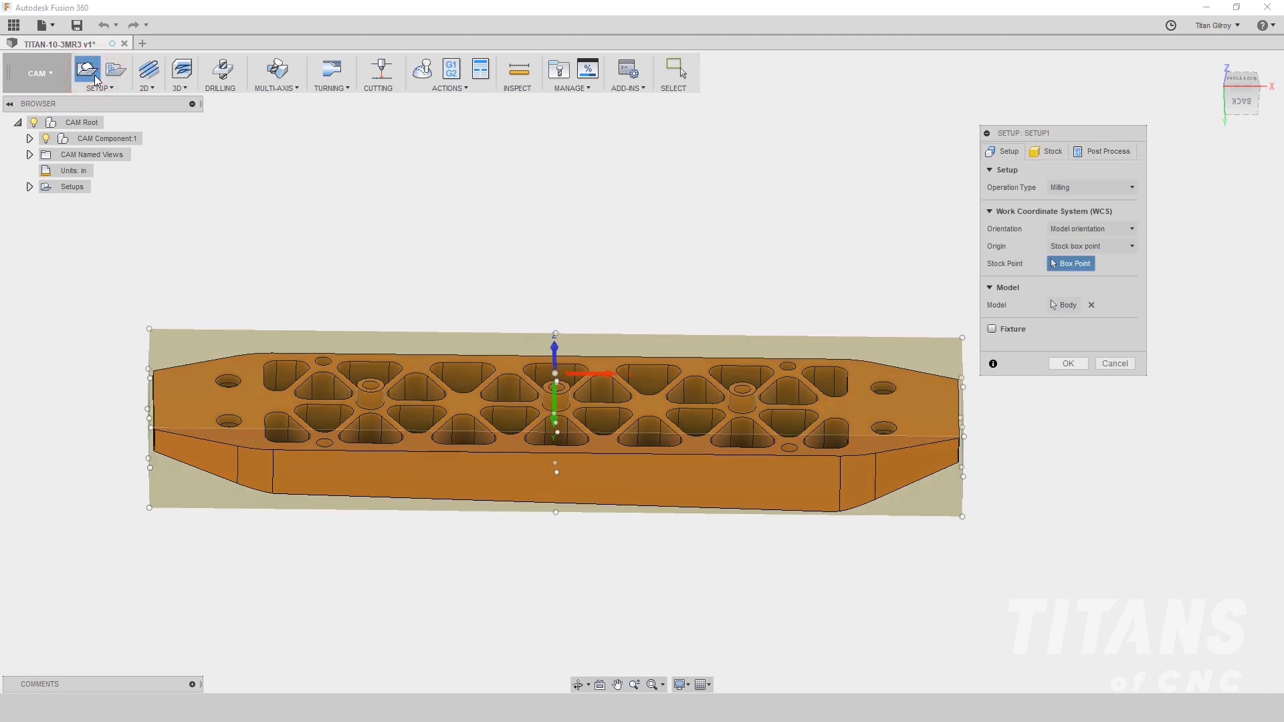
{"action": "left_click", "coordinate": [1107, 230]}
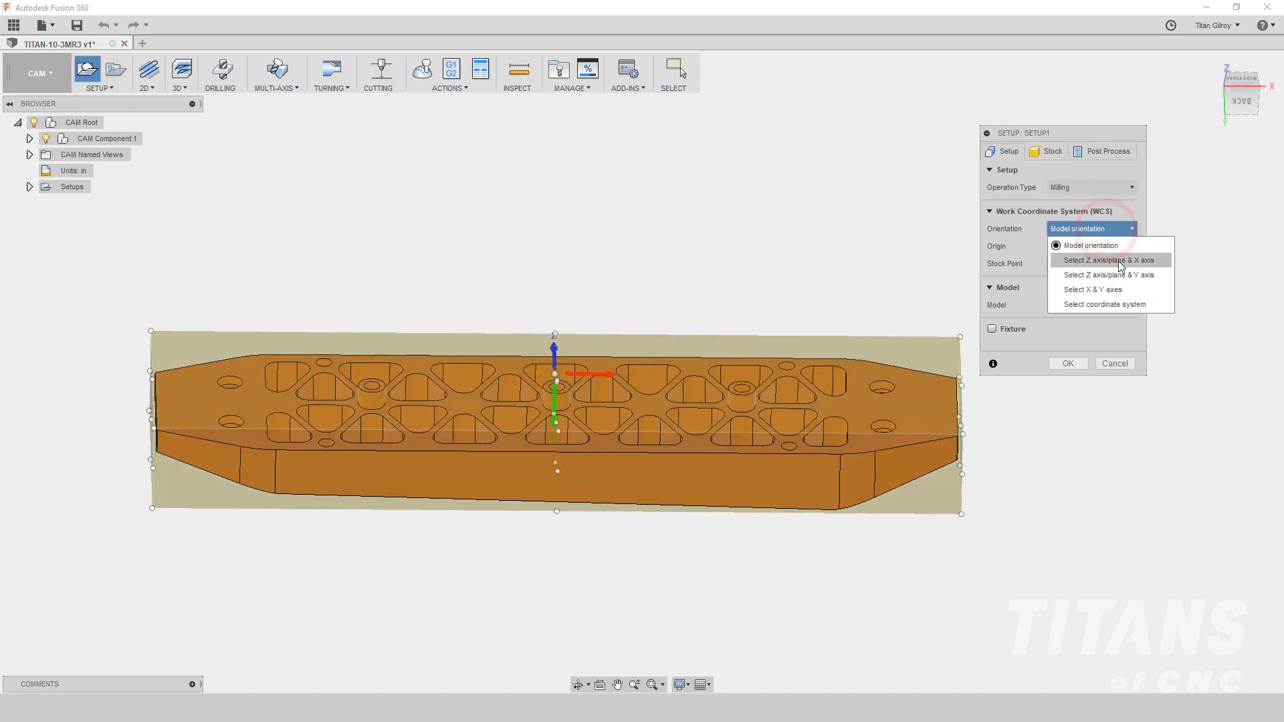
{"action": "left_click", "coordinate": [1110, 260]}
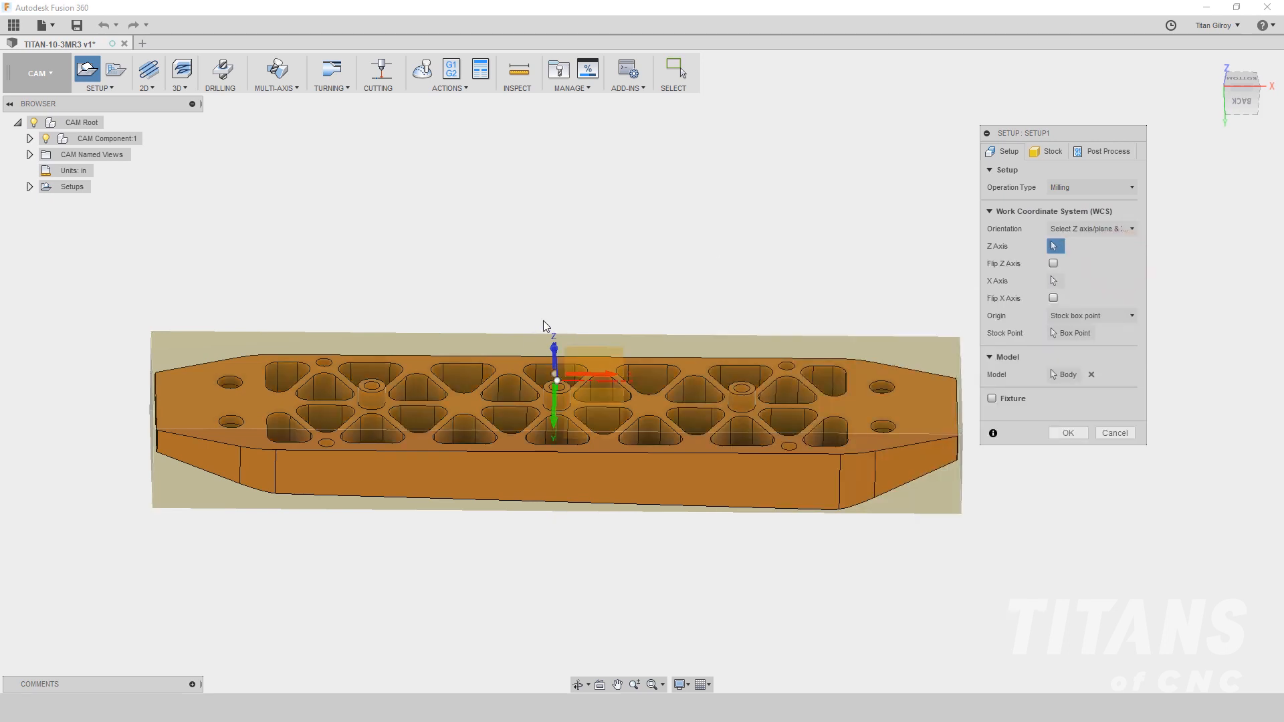
{"action": "left_click", "coordinate": [465, 407]}
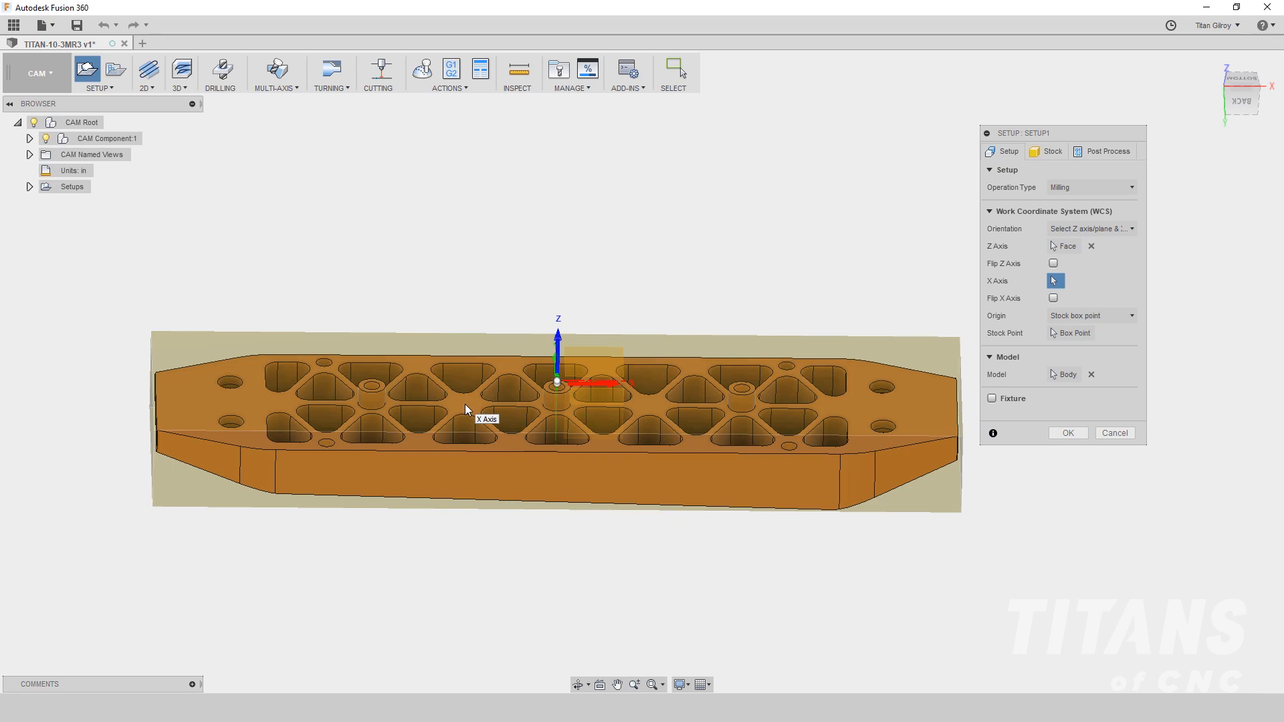
{"action": "left_click", "coordinate": [566, 454]}
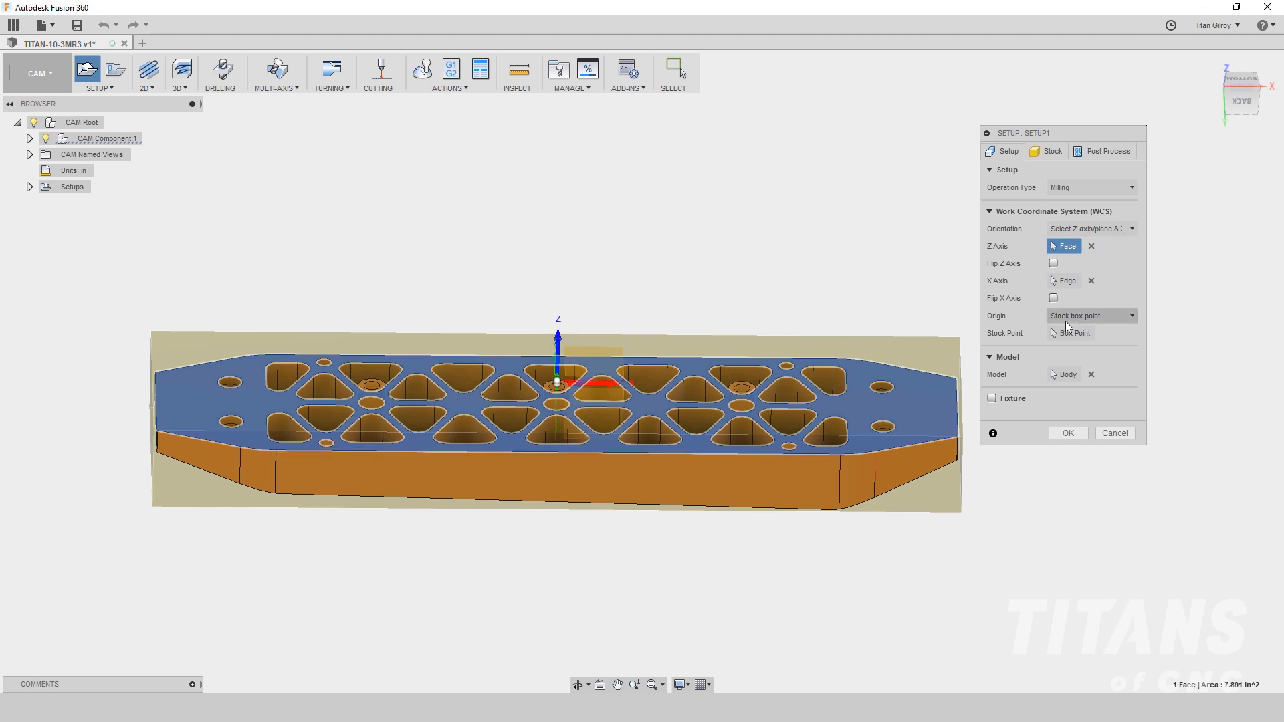
- Set the work origin to a model box point at the upper rear-left corner of the part's bounding box
{"action": "left_click", "coordinate": [1088, 318]}
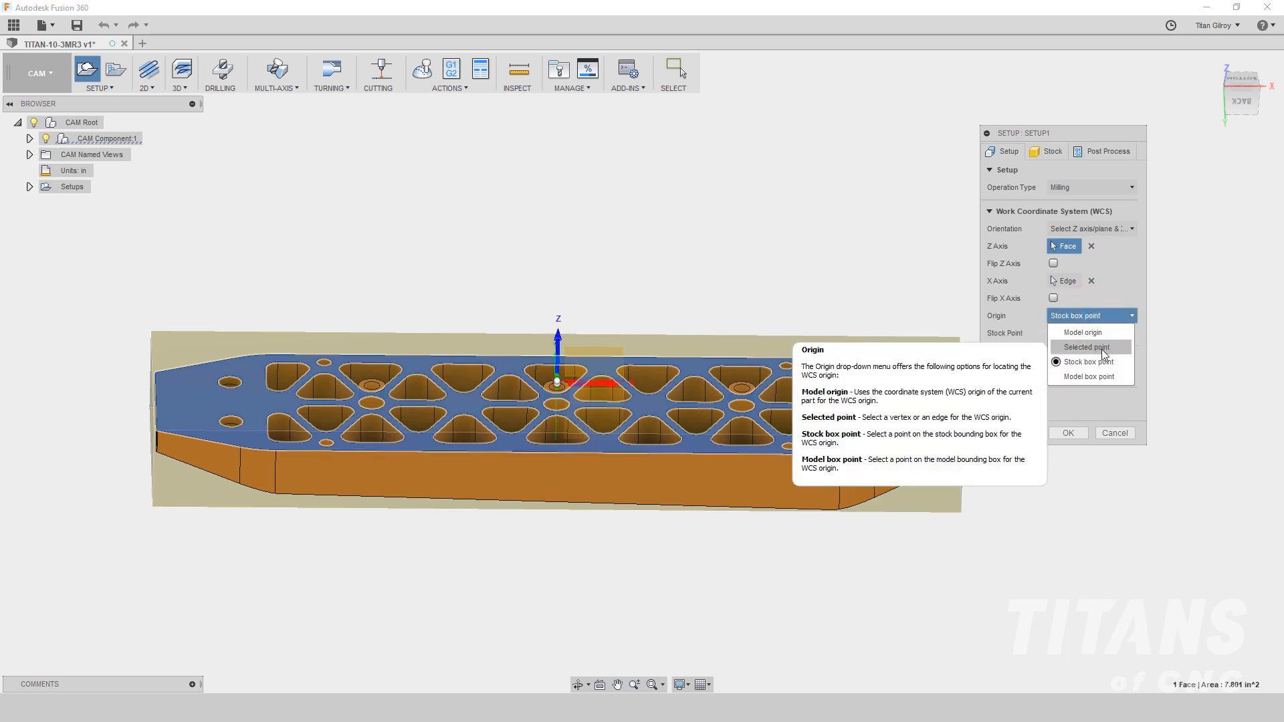
{"action": "left_click", "coordinate": [1103, 376]}
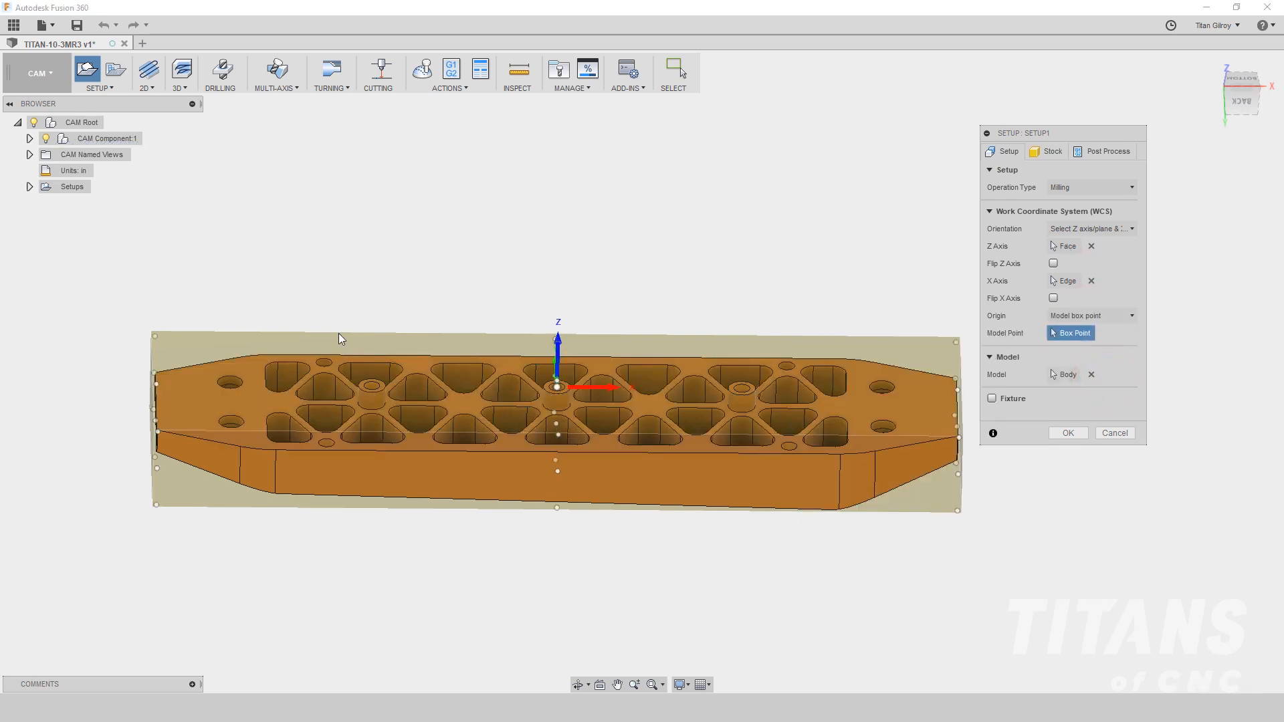
{"action": "left_click", "coordinate": [156, 337]}
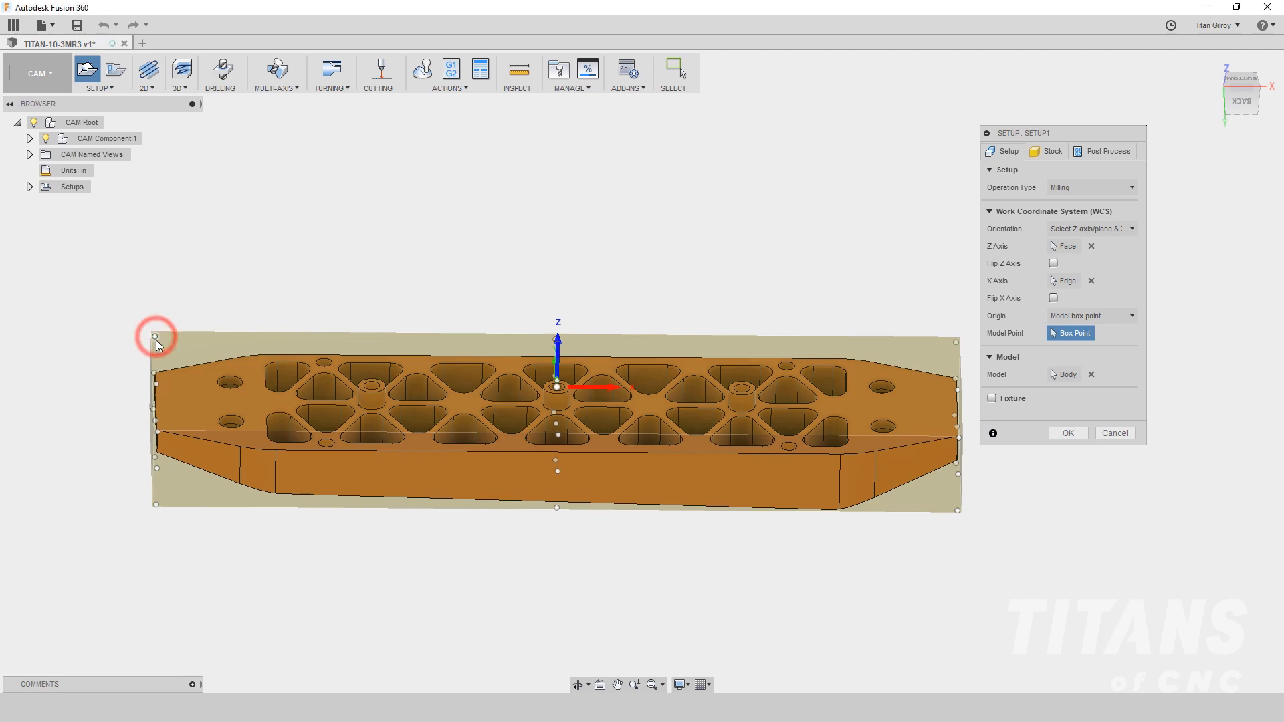
{"action": "middle_click_drag", "start_coordinate": [155, 337], "coordinate": [333, 391], "text": "shift"}
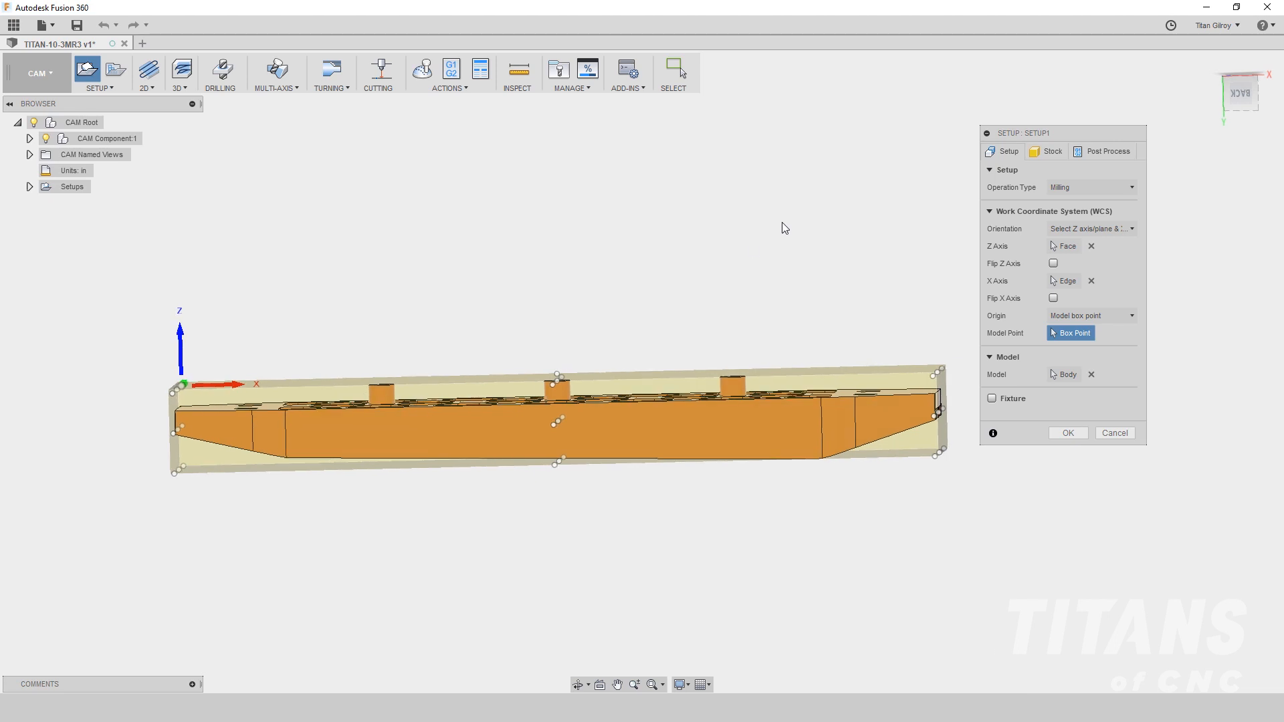
- Set the stock to be added on all sides, with -X, +X, -Y and +Y offsets of 0.05 in
{"action": "left_click", "coordinate": [1049, 152]}
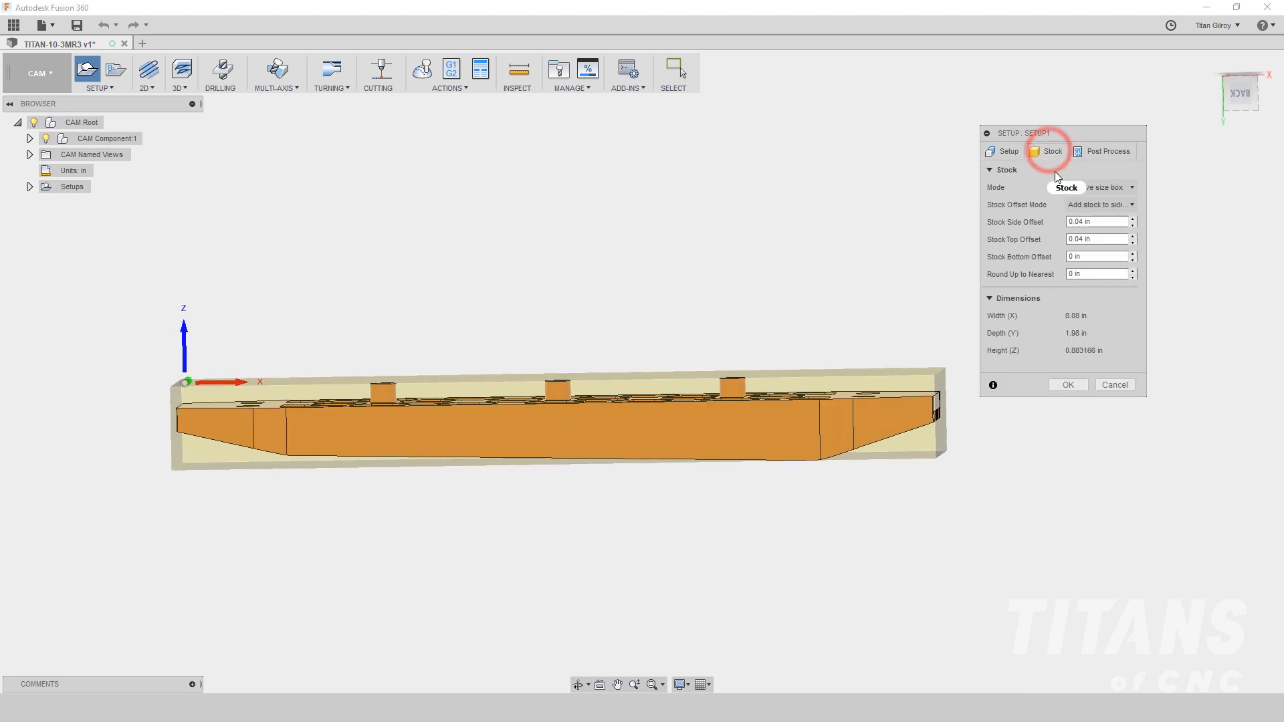
{"action": "left_click", "coordinate": [1123, 204]}
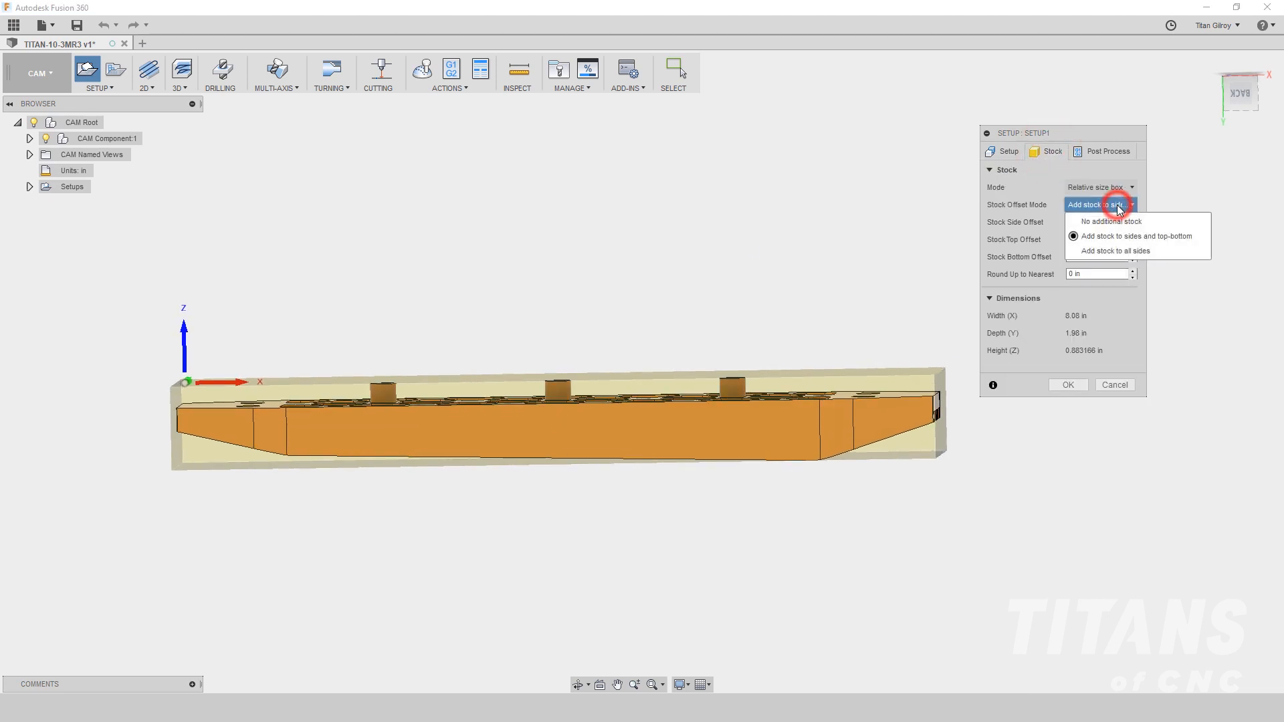
{"action": "left_click", "coordinate": [1113, 252]}
{"action": "left_click", "coordinate": [1100, 221]}
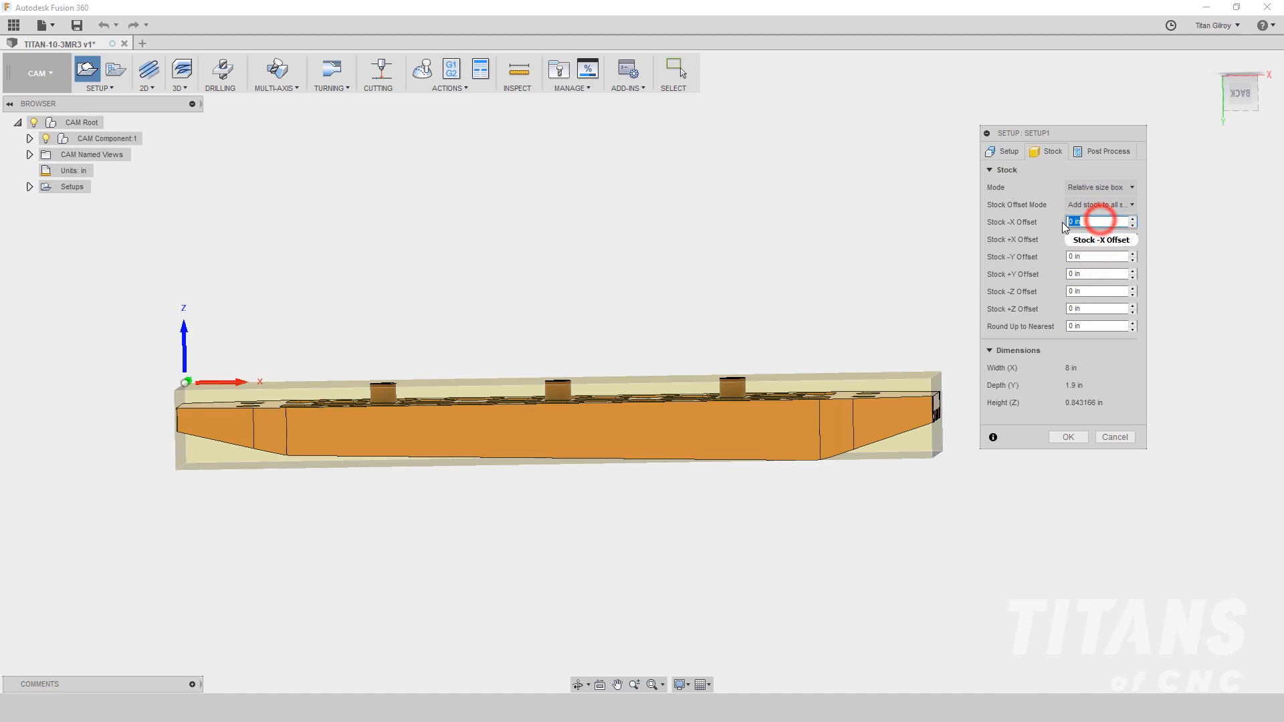
{"action": "type", "text": ".05"}
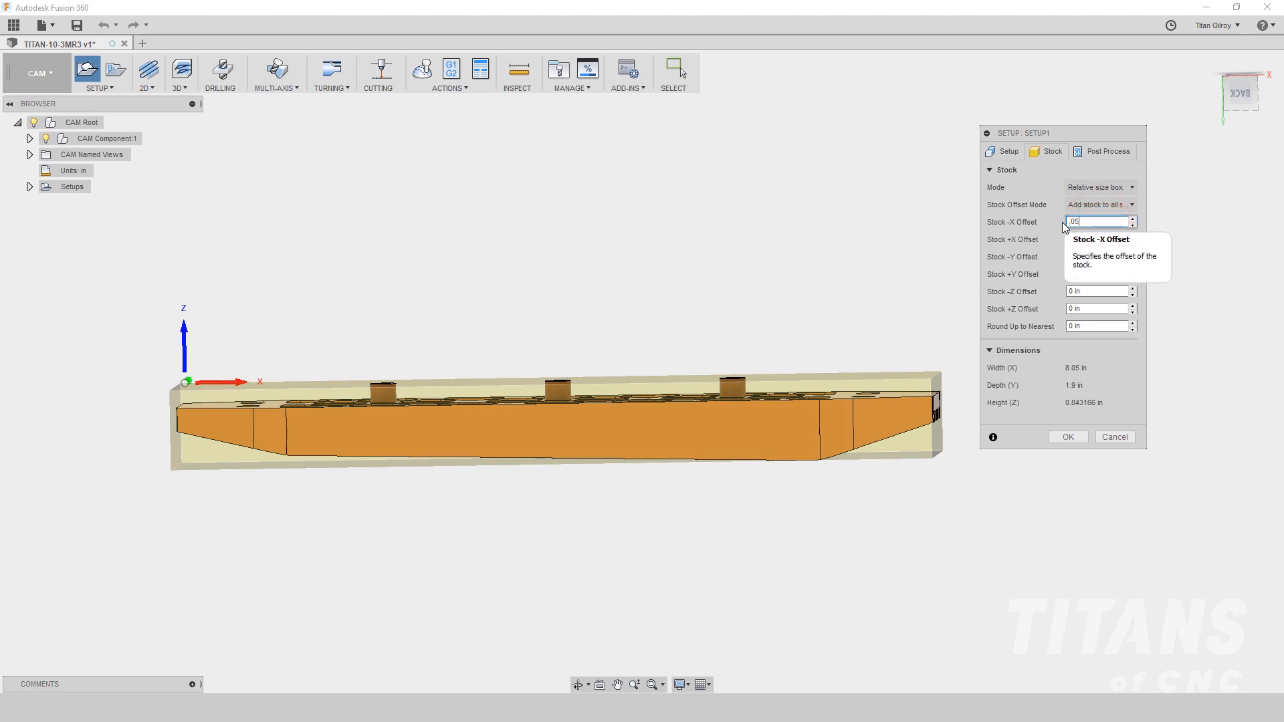
{"action": "key", "text": "Tab"}
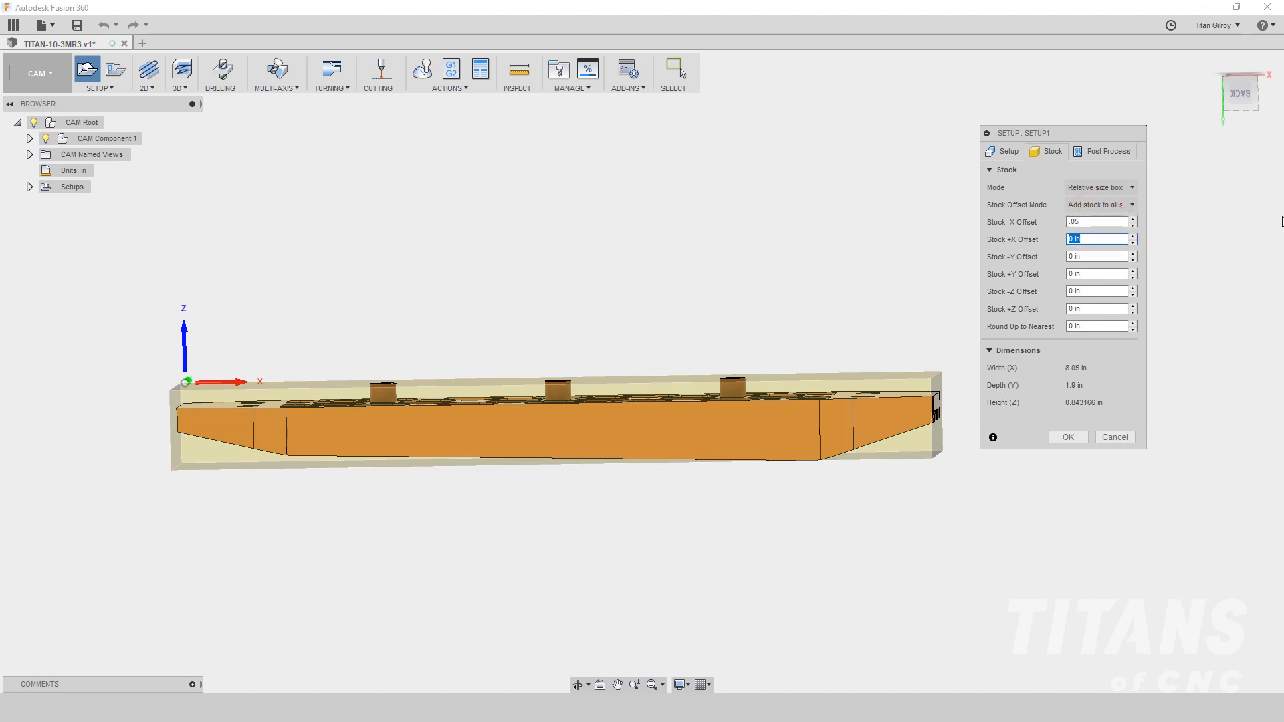
{"action": "type", "text": ".05"}
{"action": "key", "text": "Tab"}
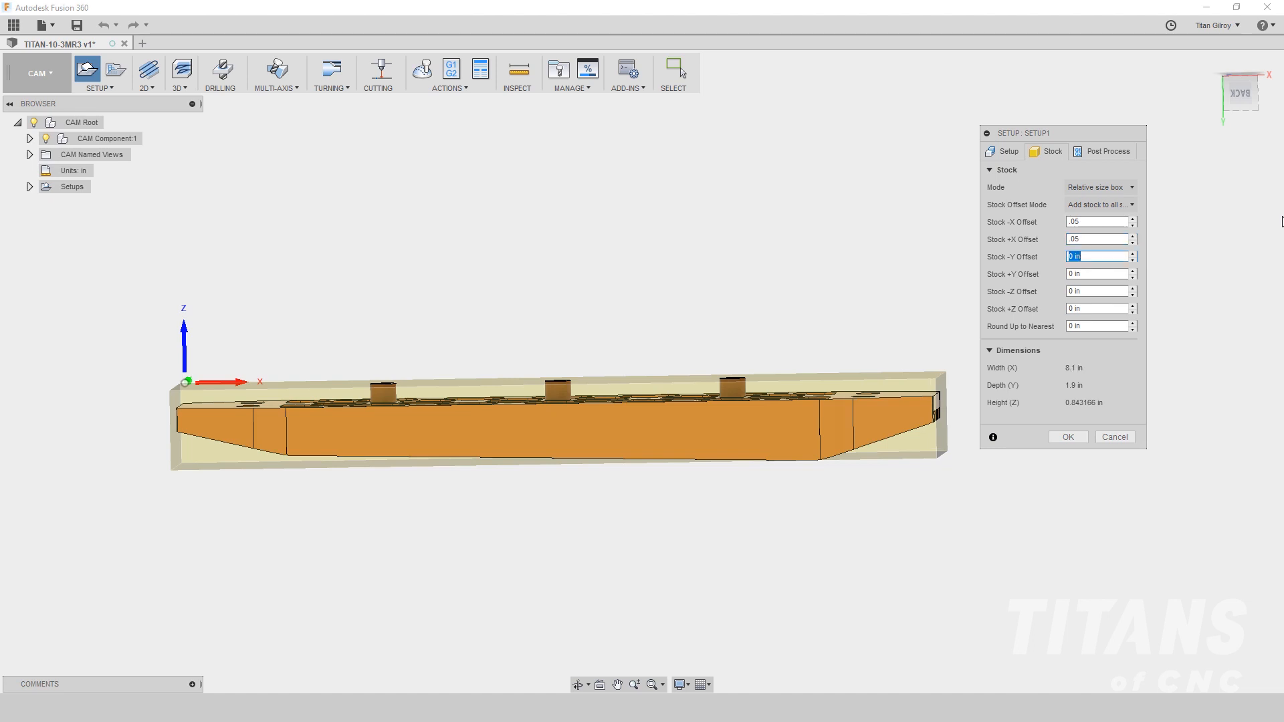
{"action": "key", "text": "Tab"}
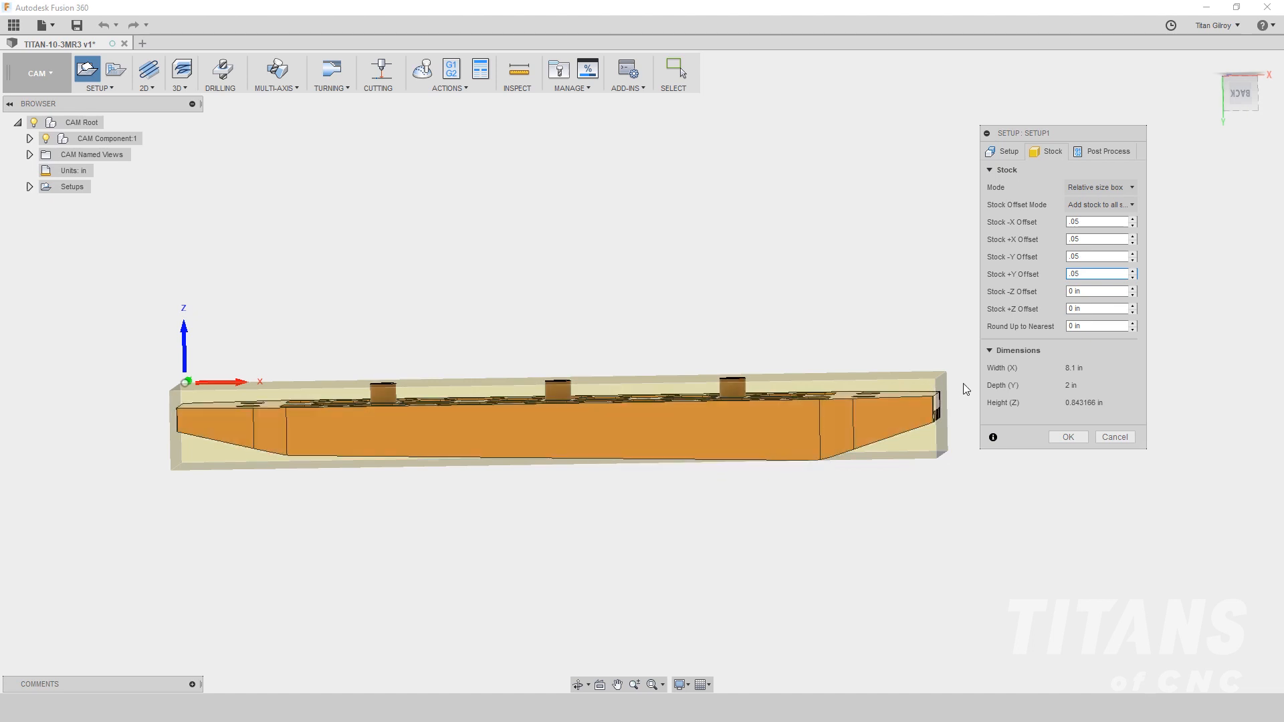
- Set the stock +Z offset to 0.025 in and the -Z offset to 0.132 in, and finish the setup
{"action": "left_click", "coordinate": [1099, 308]}
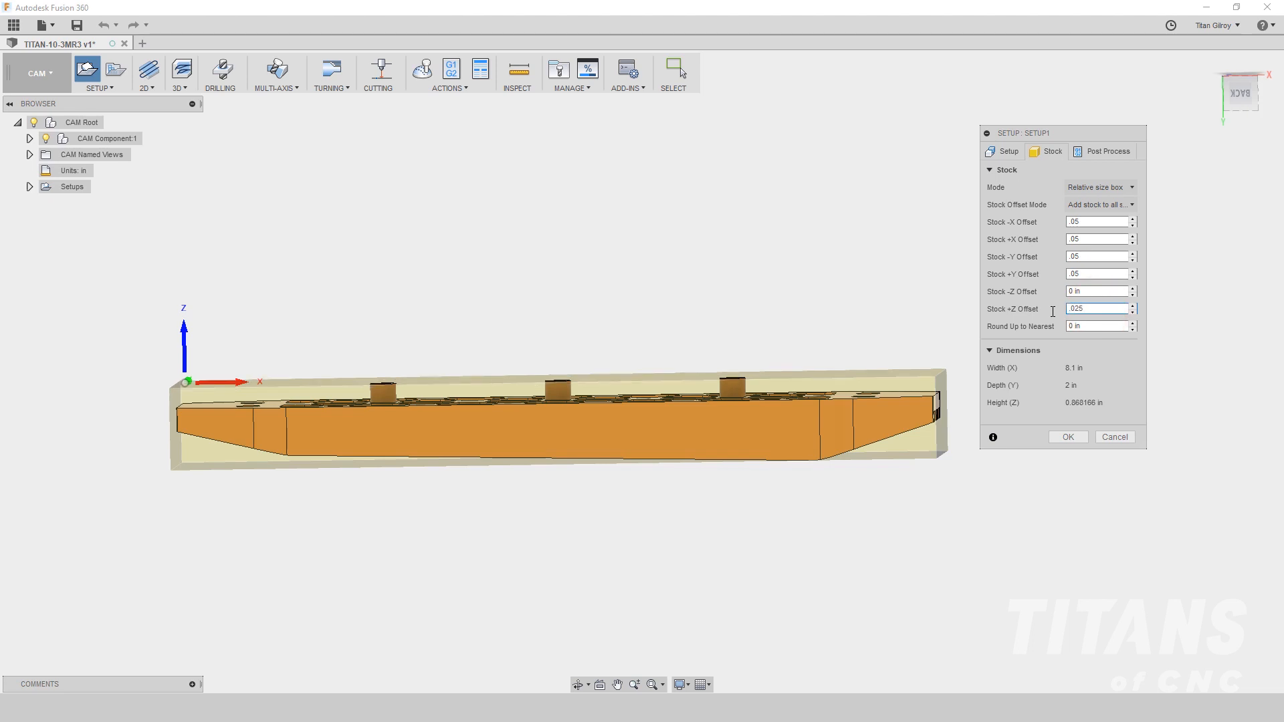
{"action": "left_click", "coordinate": [1094, 292]}
{"action": "type", "text": ".132"}
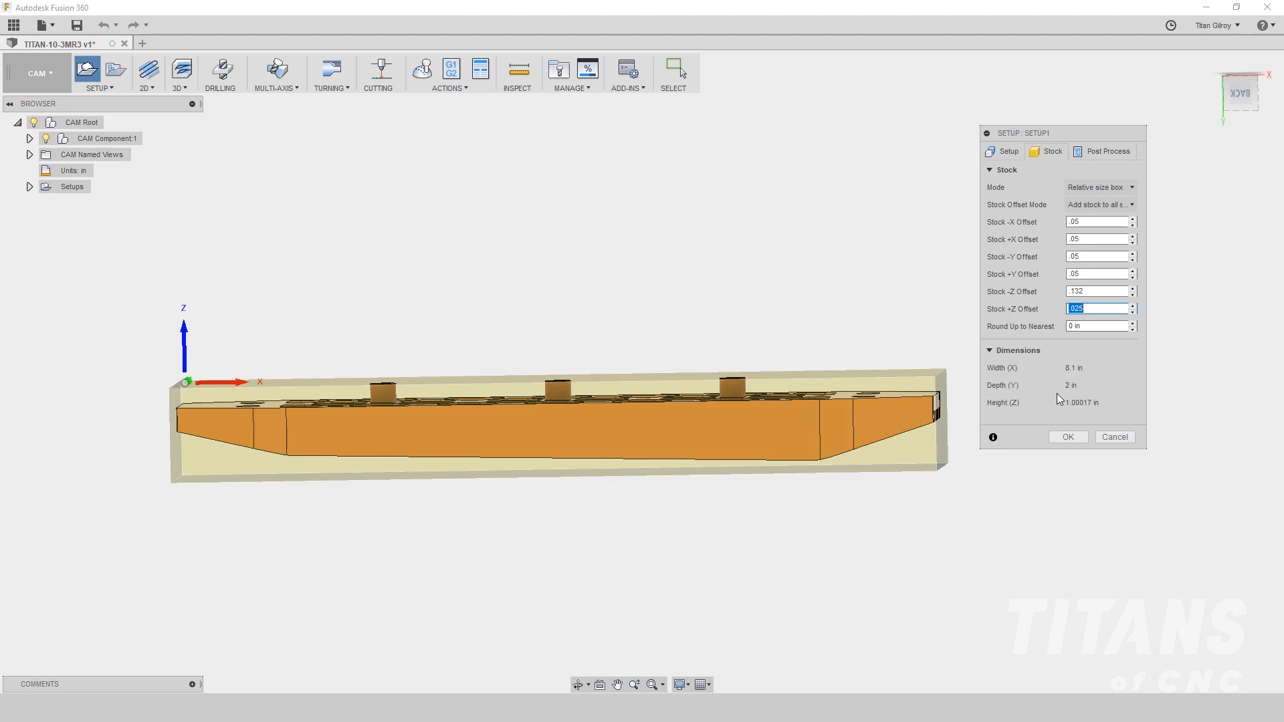
{"action": "left_click", "coordinate": [1068, 438]}
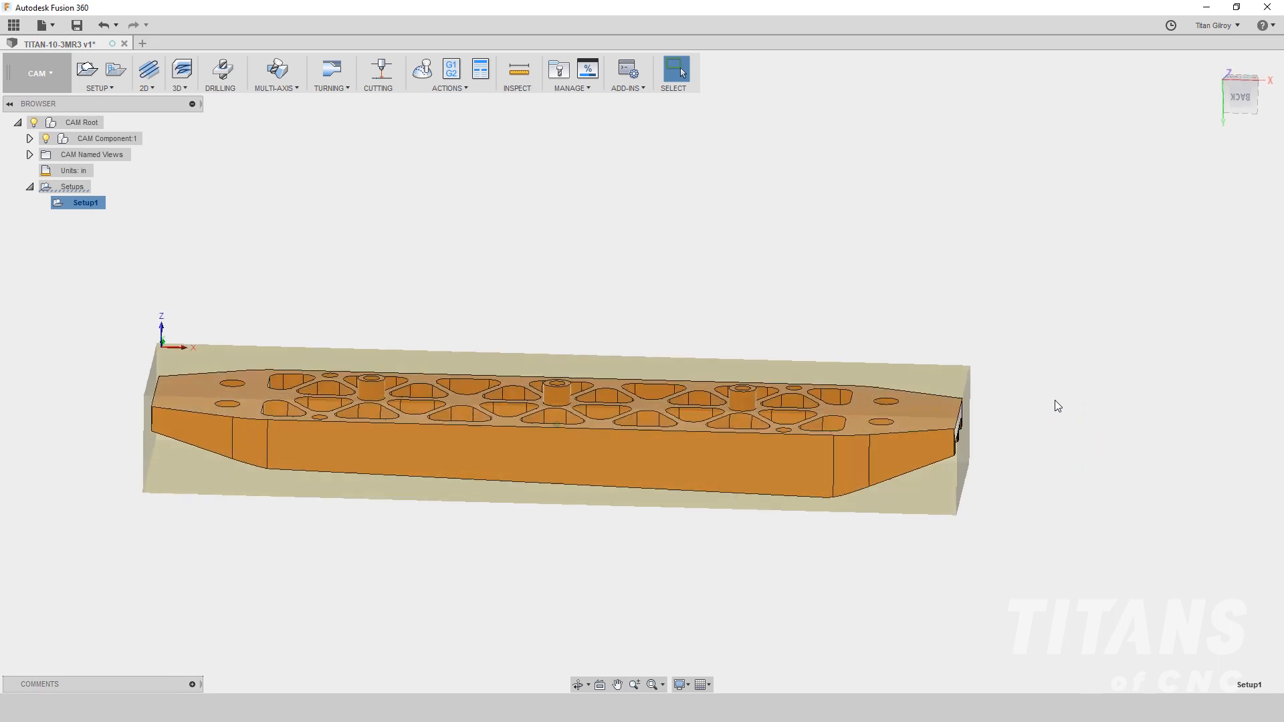
- Start a 3D Adaptive Clearing operation with tool #2, the 1/2" flat end mill from the TITAN_BUILDING_BLOCKS_TOOLS library
{"action": "middle_click_drag", "start_coordinate": [173, 320], "coordinate": [368, 379], "text": "shift"}
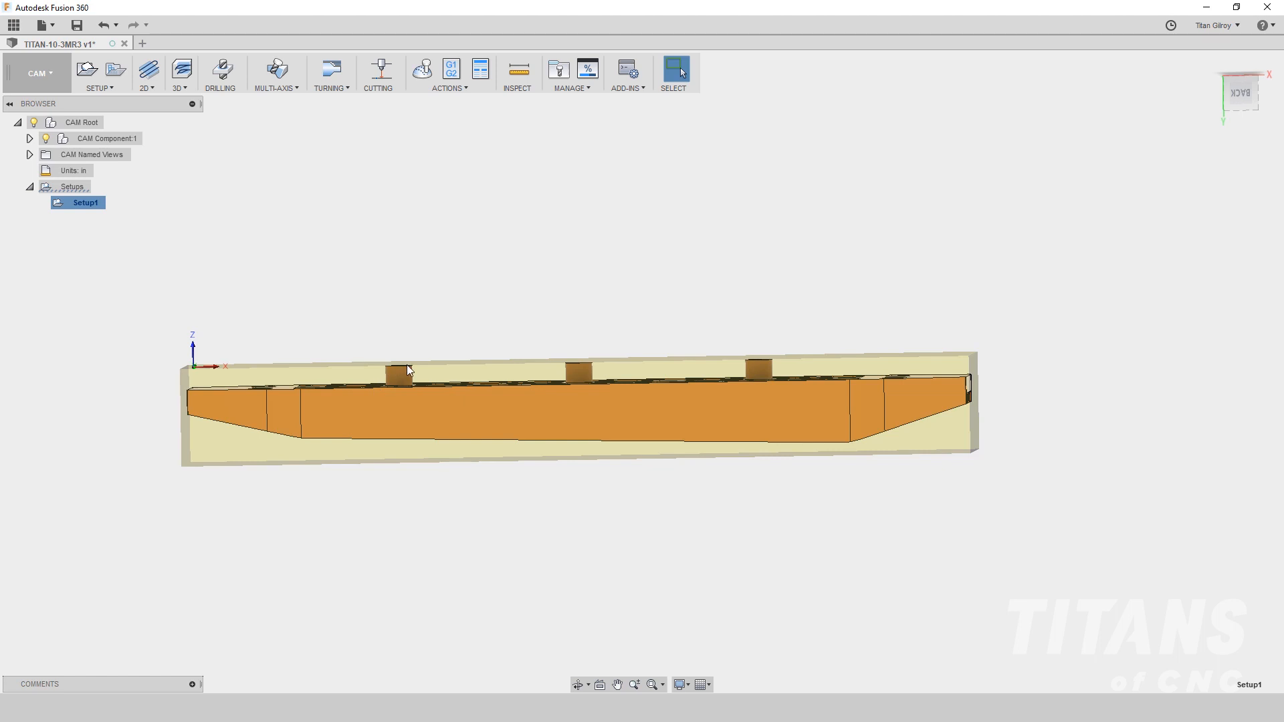
{"action": "mouse_move", "coordinate": [414, 384]}
{"action": "middle_mouse_down", "text": "shift"}
{"action": "mouse_move", "coordinate": [465, 390]}
{"action": "mouse_move", "coordinate": [418, 405]}
{"action": "middle_mouse_up", "text": "shift"}
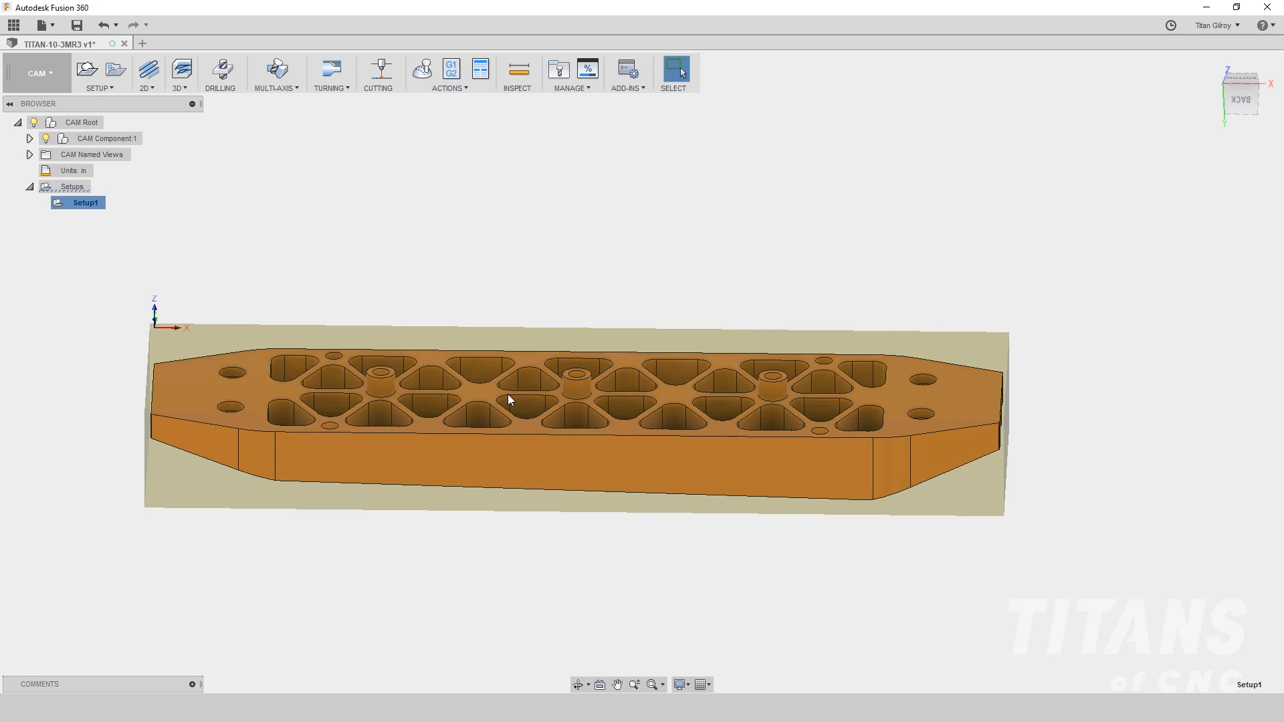
{"action": "middle_click_drag", "start_coordinate": [502, 432], "coordinate": [360, 393], "text": "shift"}
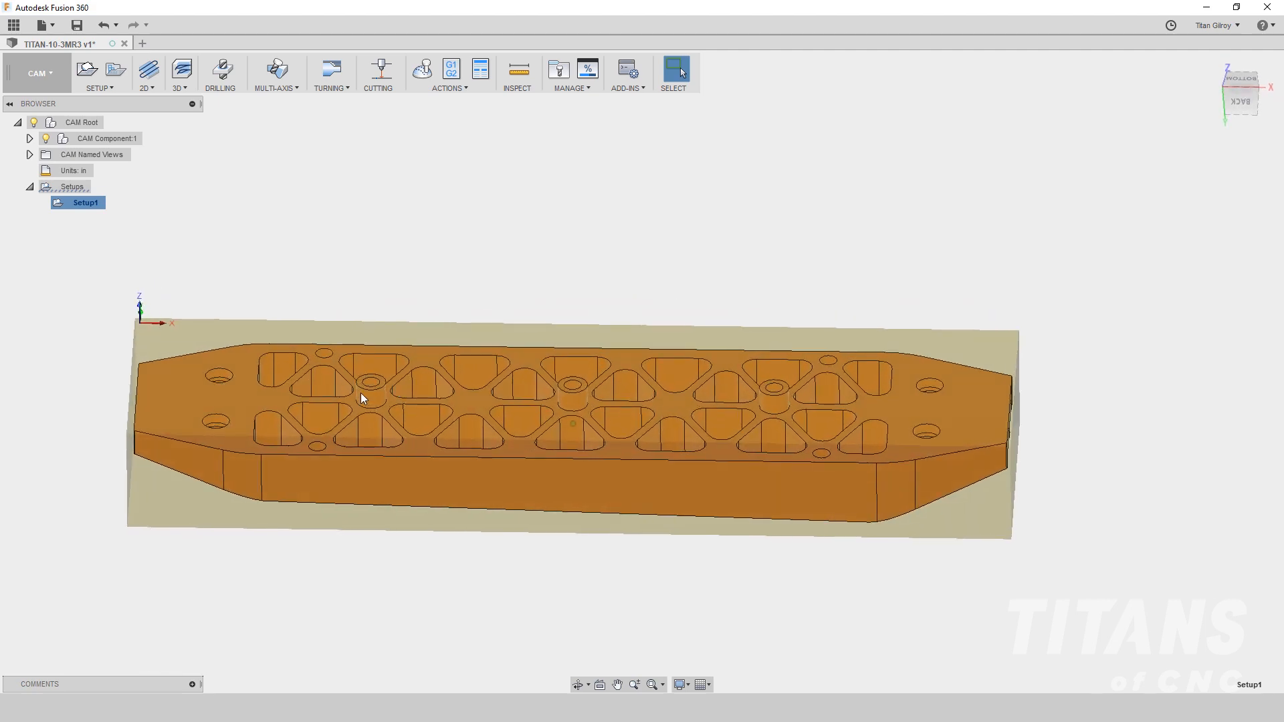
{"action": "left_click", "coordinate": [184, 86]}
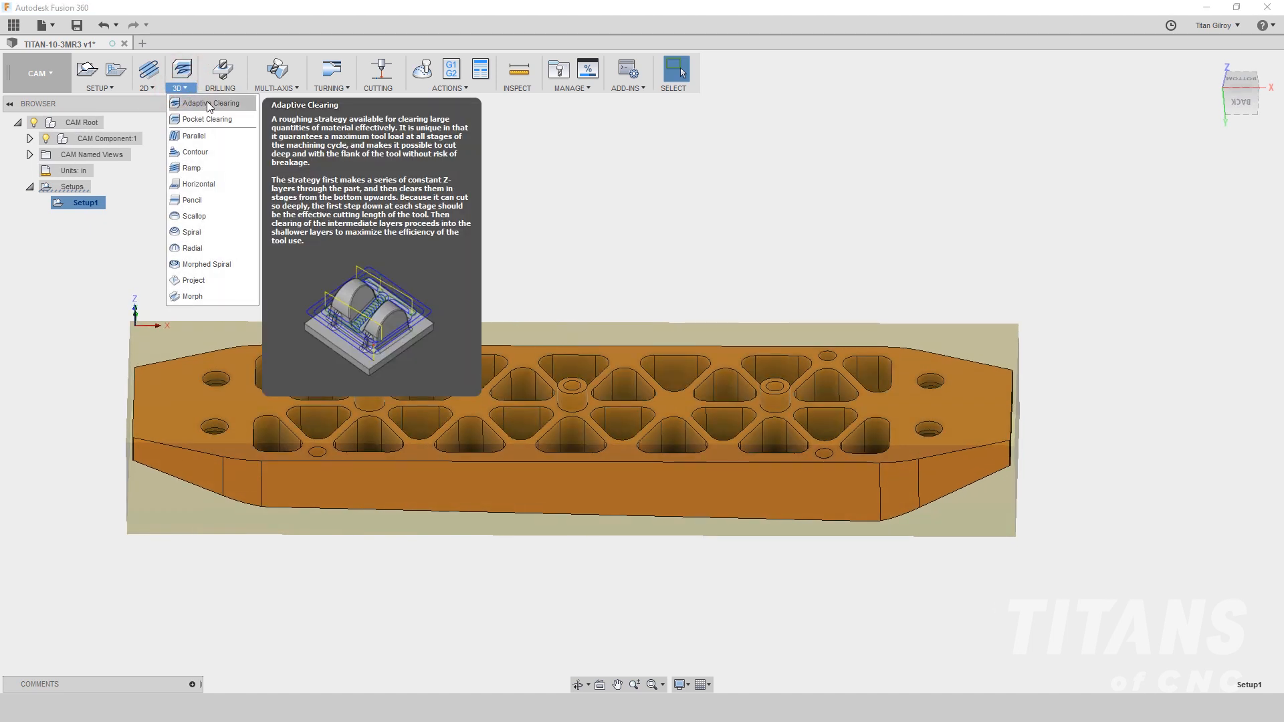
{"action": "left_click", "coordinate": [206, 103]}
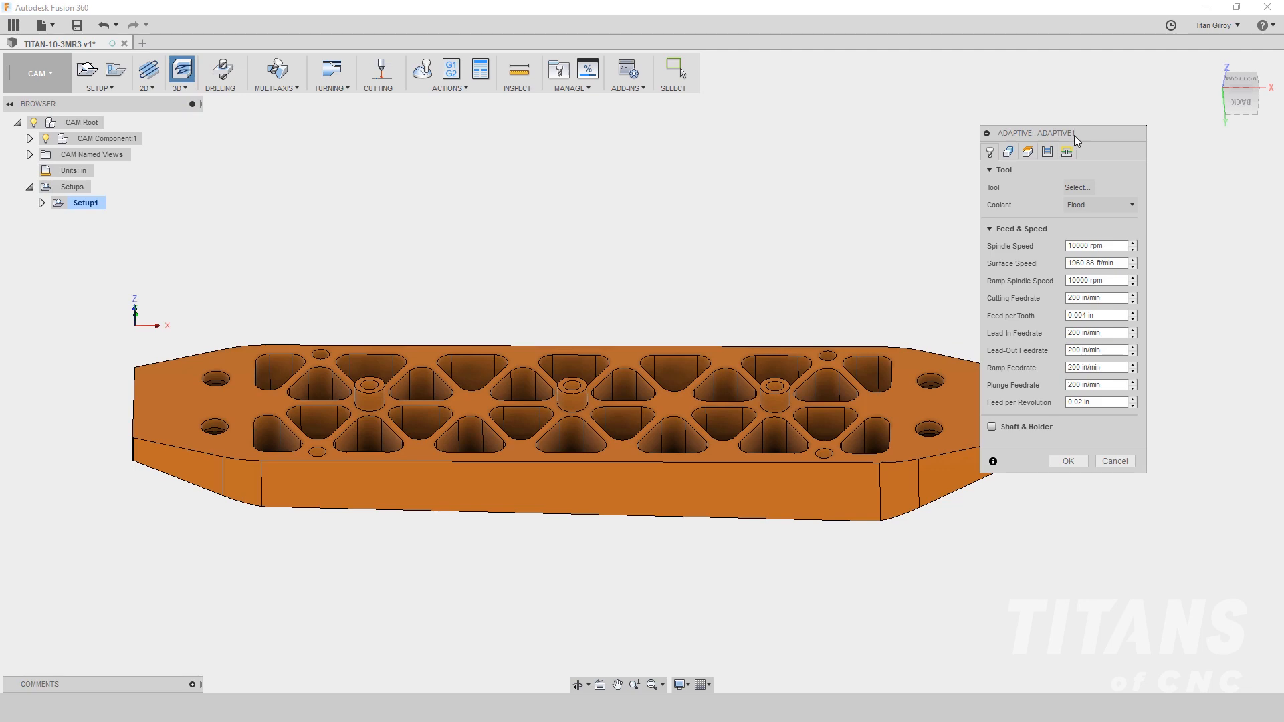
{"action": "left_click", "coordinate": [1075, 188]}
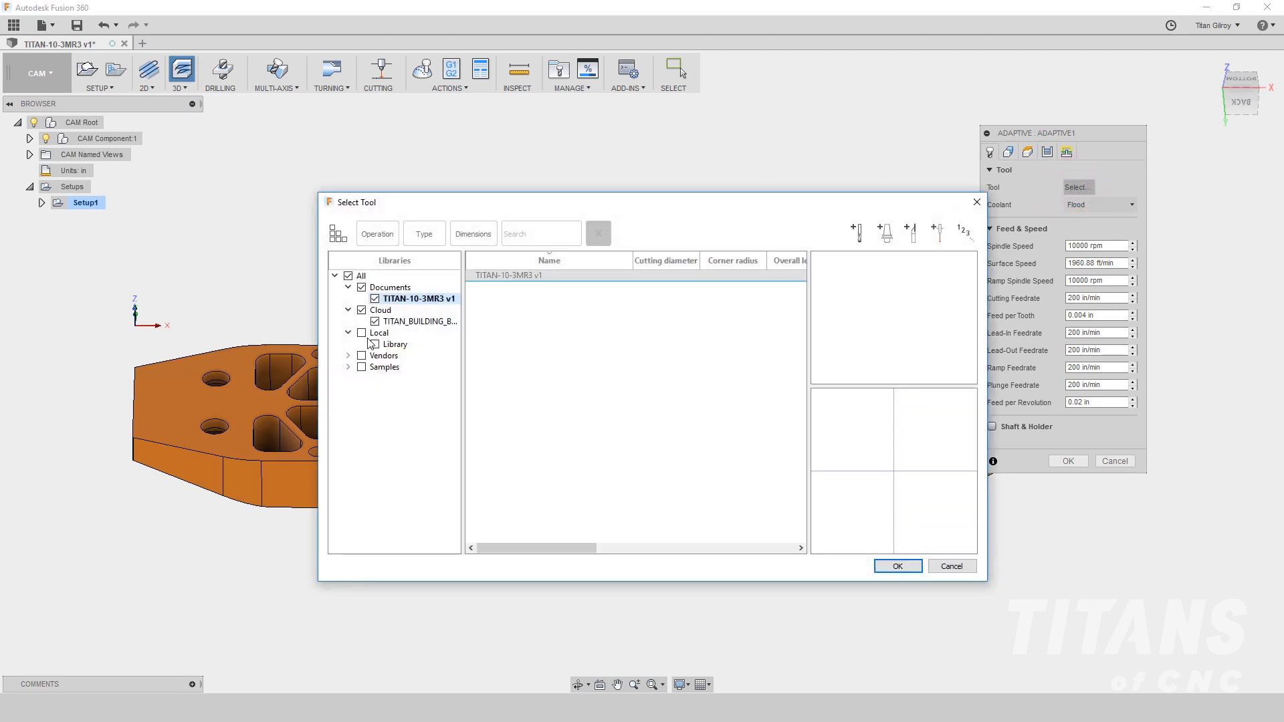
{"action": "left_click", "coordinate": [421, 322]}
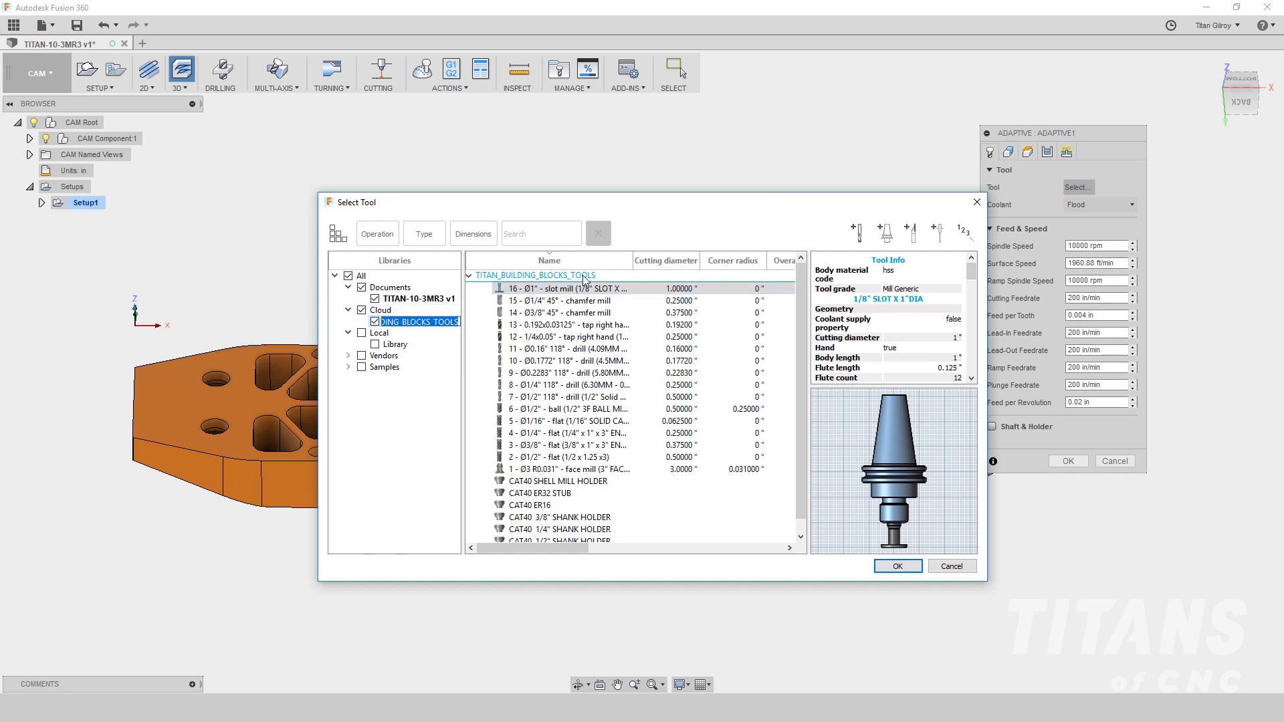
{"action": "left_click", "coordinate": [567, 457]}
{"action": "left_click", "coordinate": [897, 566]}
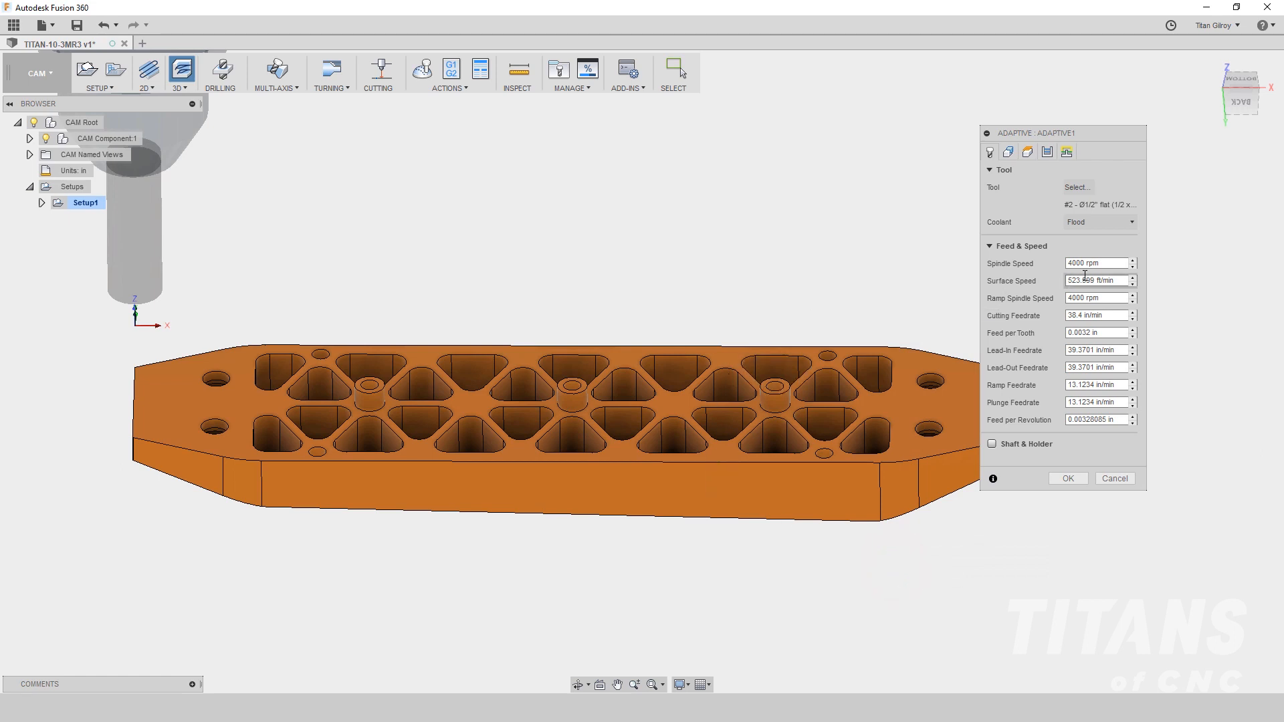
- Set the adaptive operation's cutting, lead-in and lead-out feedrates to 25 in/min
{"action": "left_click", "coordinate": [1114, 264]}
{"action": "key", "text": "Tab"}
{"action": "key", "text": "Tab"}
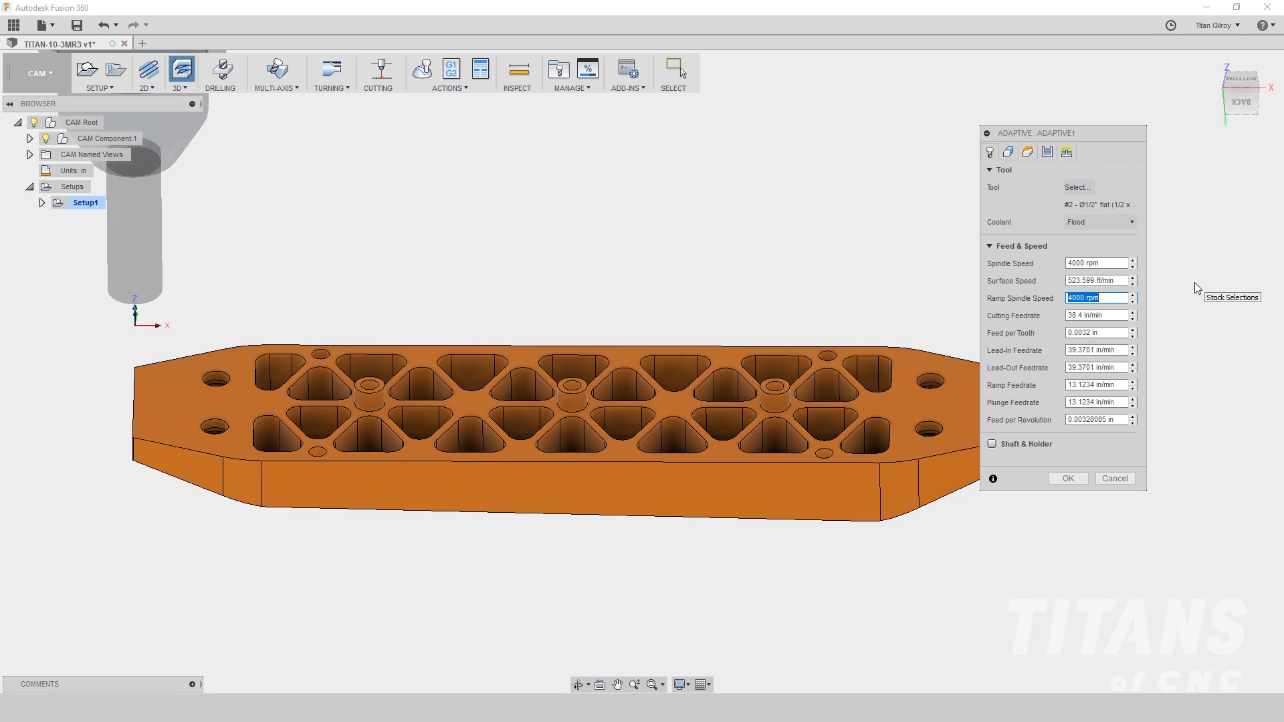
{"action": "key", "text": "Tab"}
{"action": "type", "text": "25."}
{"action": "key", "text": "Tab"}
{"action": "key", "text": "Tab"}
{"action": "type", "text": "25."}
{"action": "key", "text": "Tab"}
{"action": "type", "text": "25."}
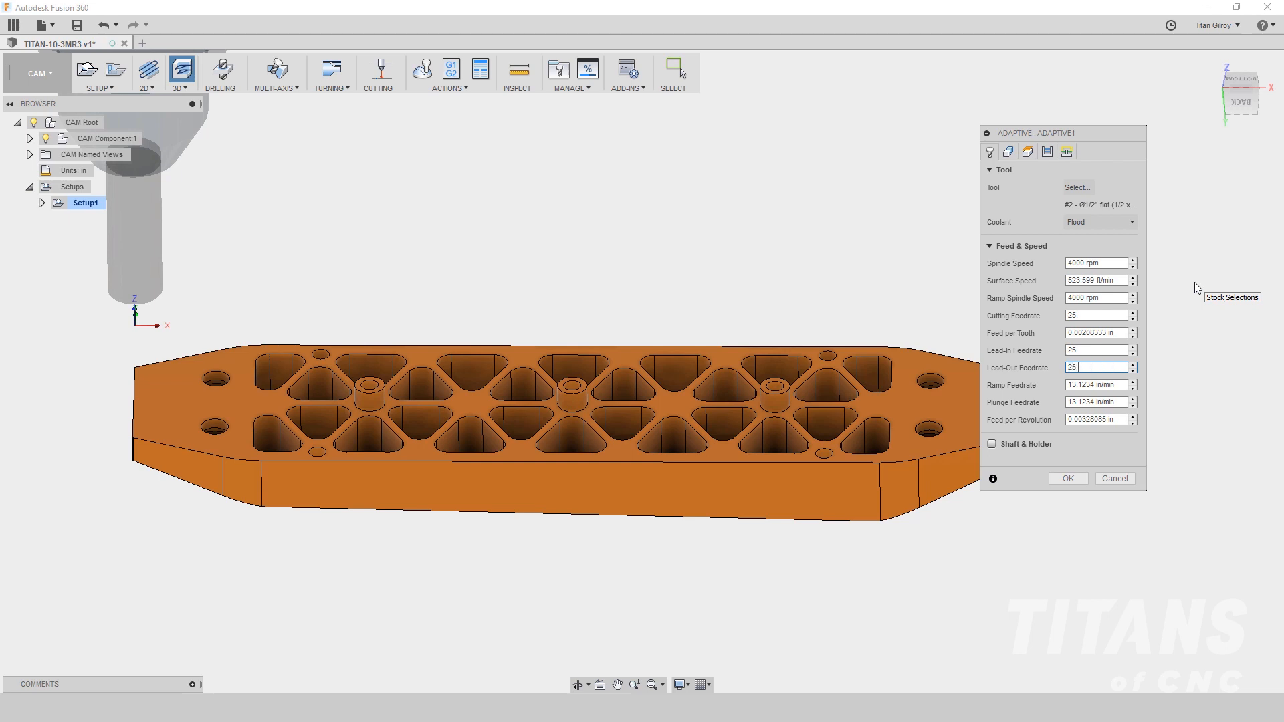
- Set the ramp feedrate to 25 in/min and the plunge feedrate to 100 in/min
{"action": "key", "text": "Tab"}
{"action": "type", "text": "25."}
{"action": "key", "text": "Tab"}
{"action": "type", "text": "100."}
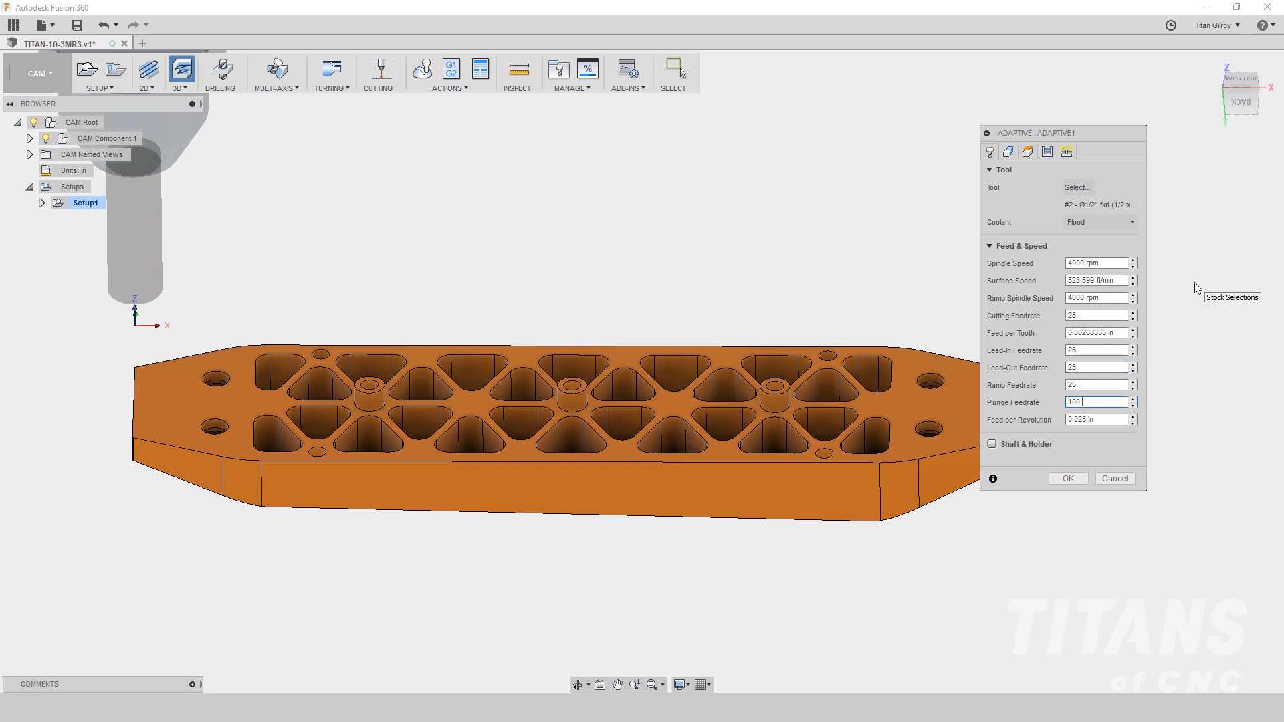
{"action": "key", "text": "Tab"}
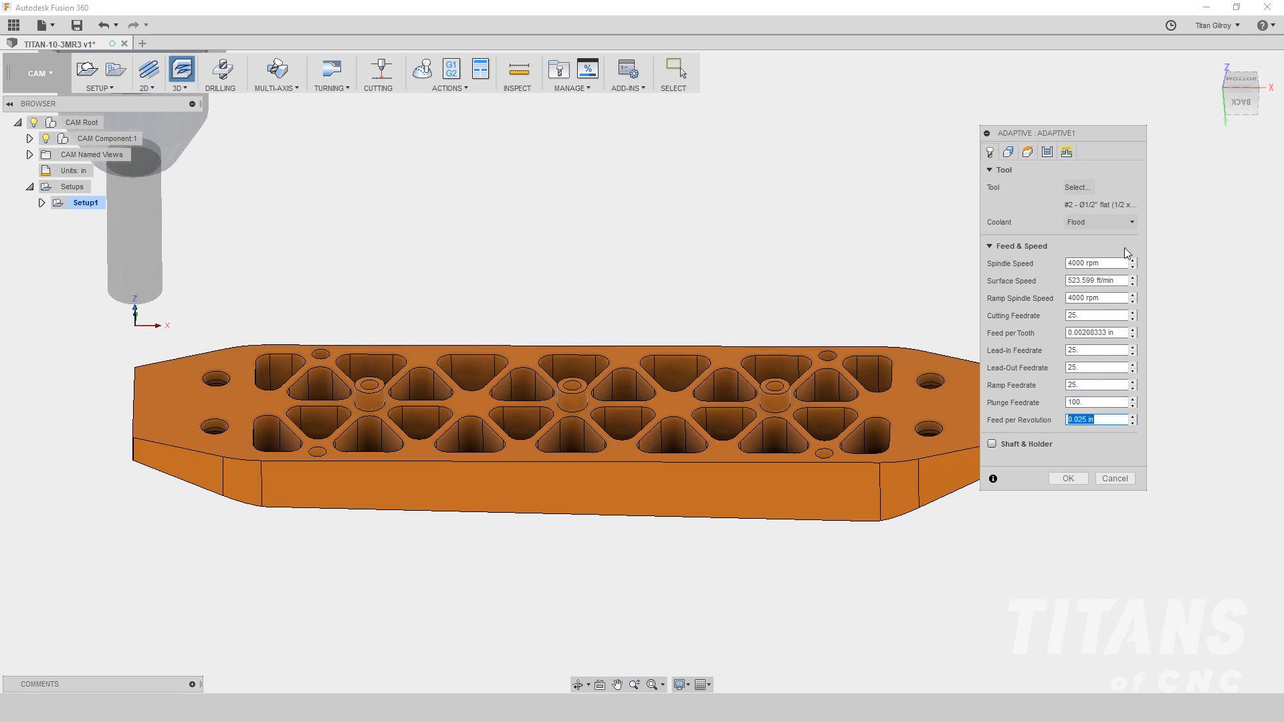
- Turn off rest machining for the adaptive operation and set its bottom height offset to -0.005 in from the model bottom
{"action": "left_click", "coordinate": [1007, 152]}
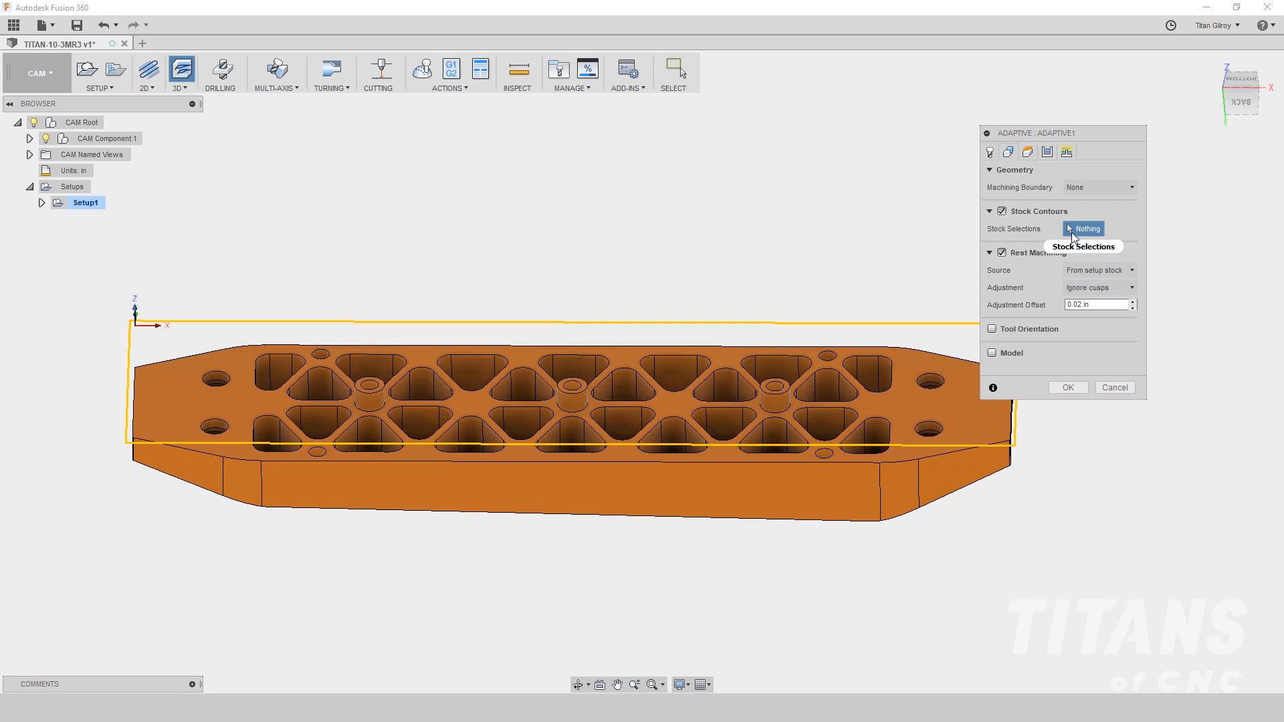
{"action": "left_click", "coordinate": [1001, 253]}
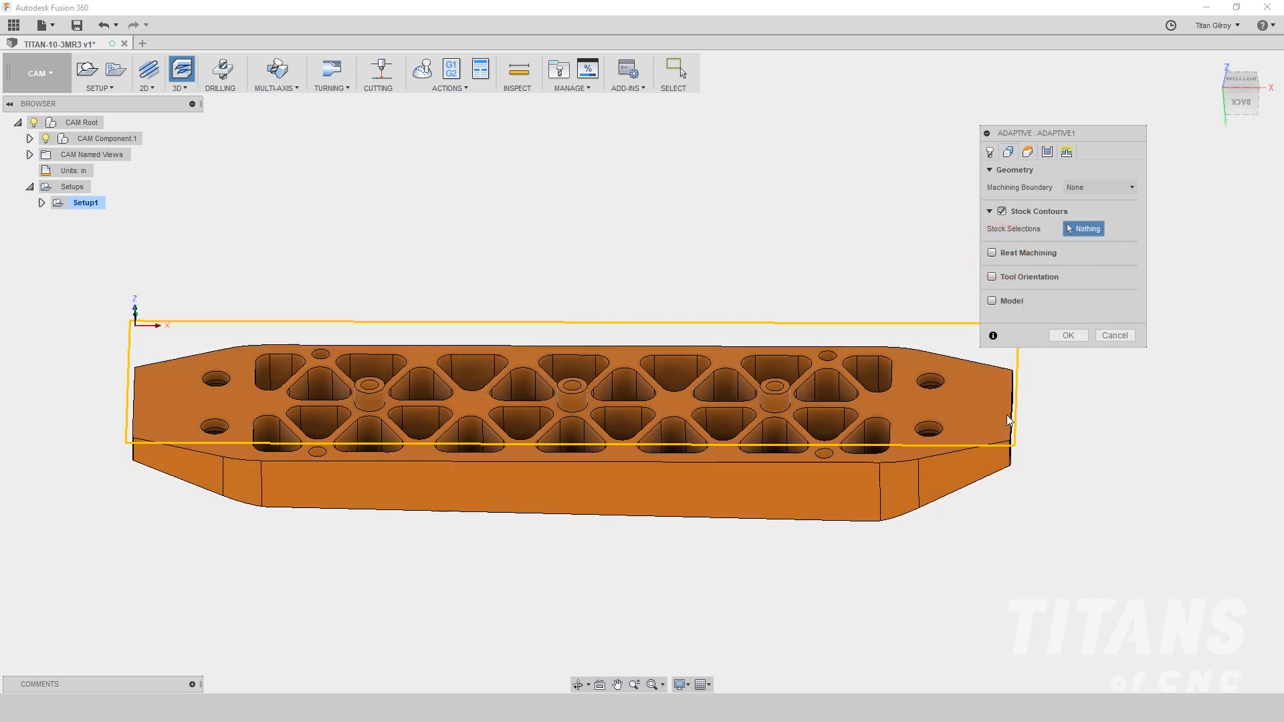
{"action": "left_click", "coordinate": [1027, 153]}
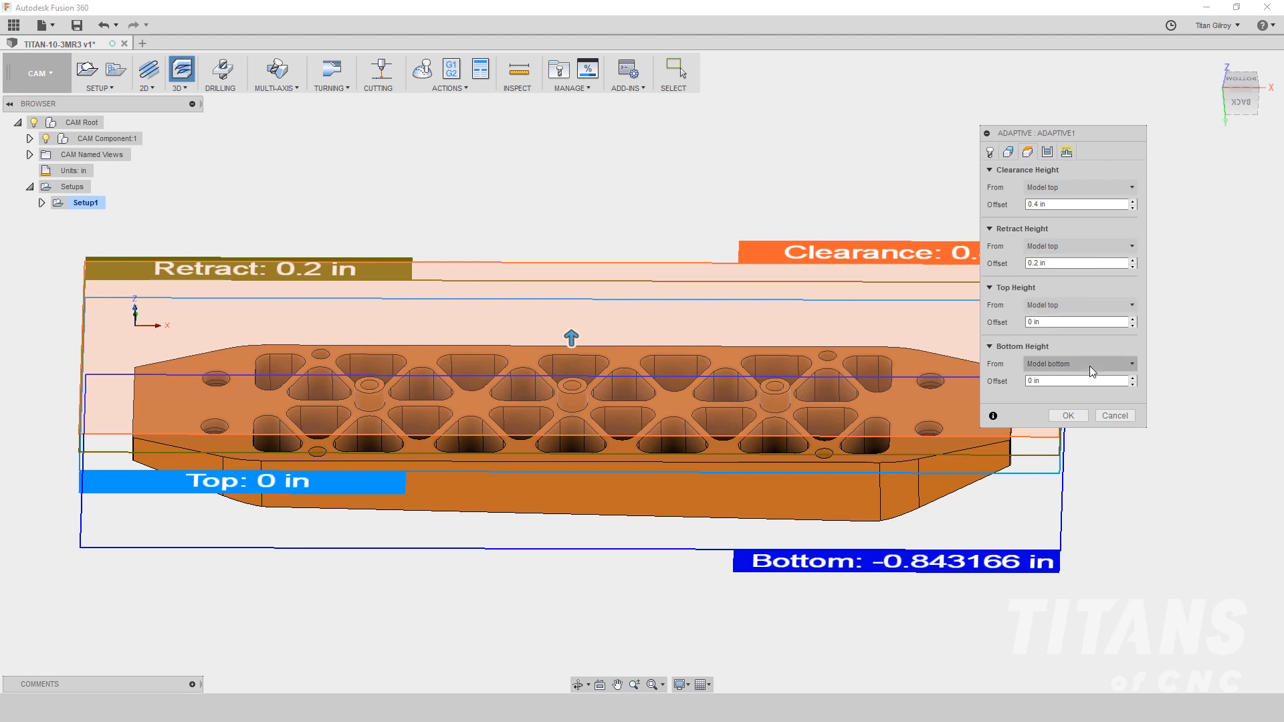
{"action": "left_click", "coordinate": [1082, 383]}
{"action": "type", "text": "-"}
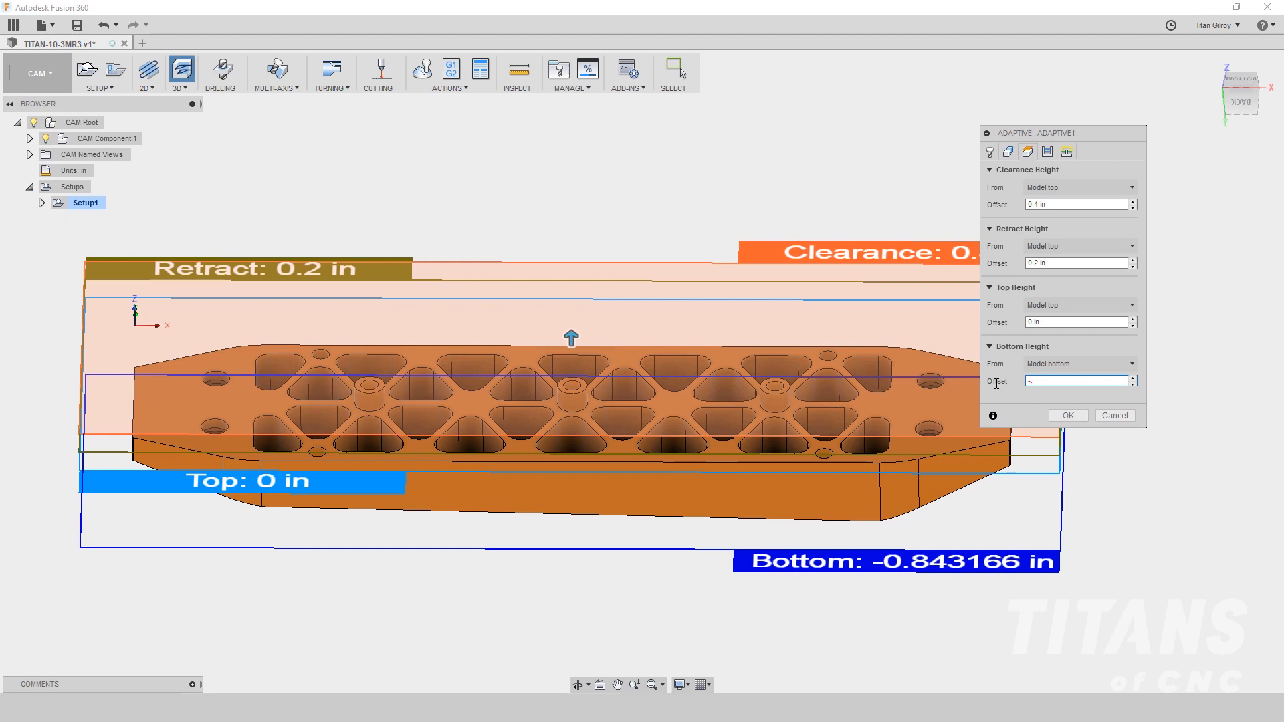
{"action": "type", "text": ".005"}
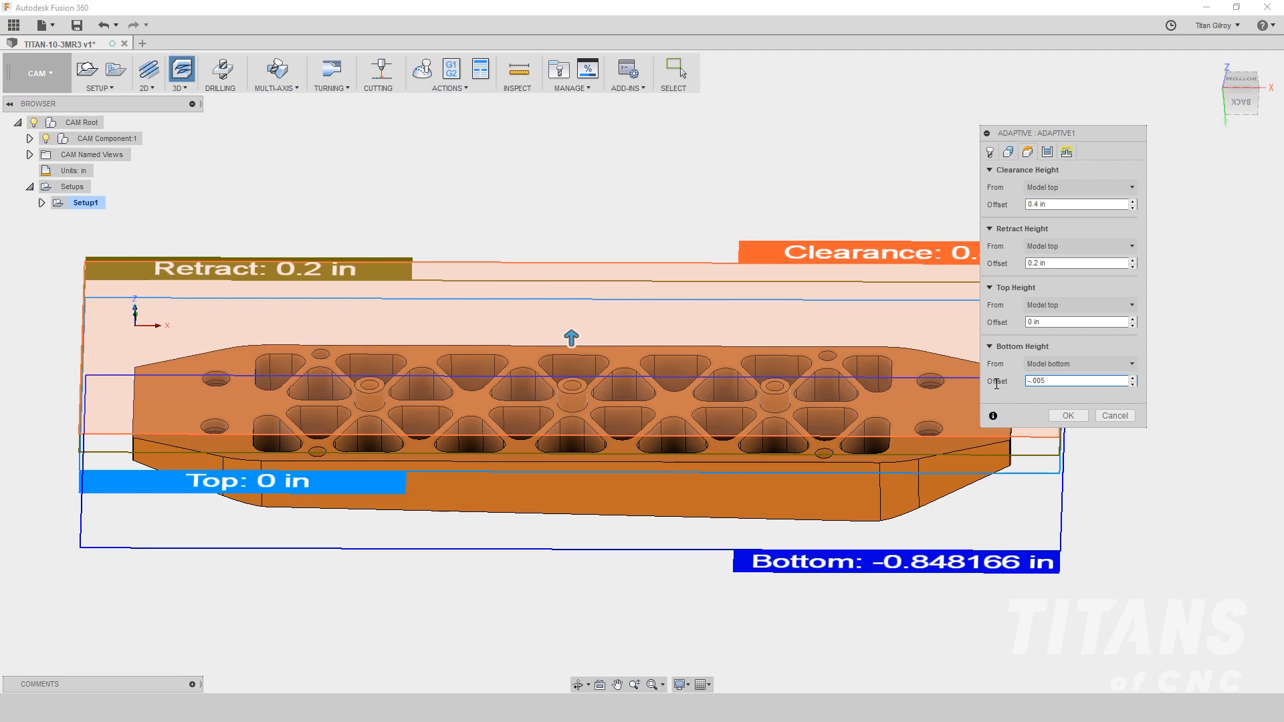
{"action": "key", "text": "Tab"}
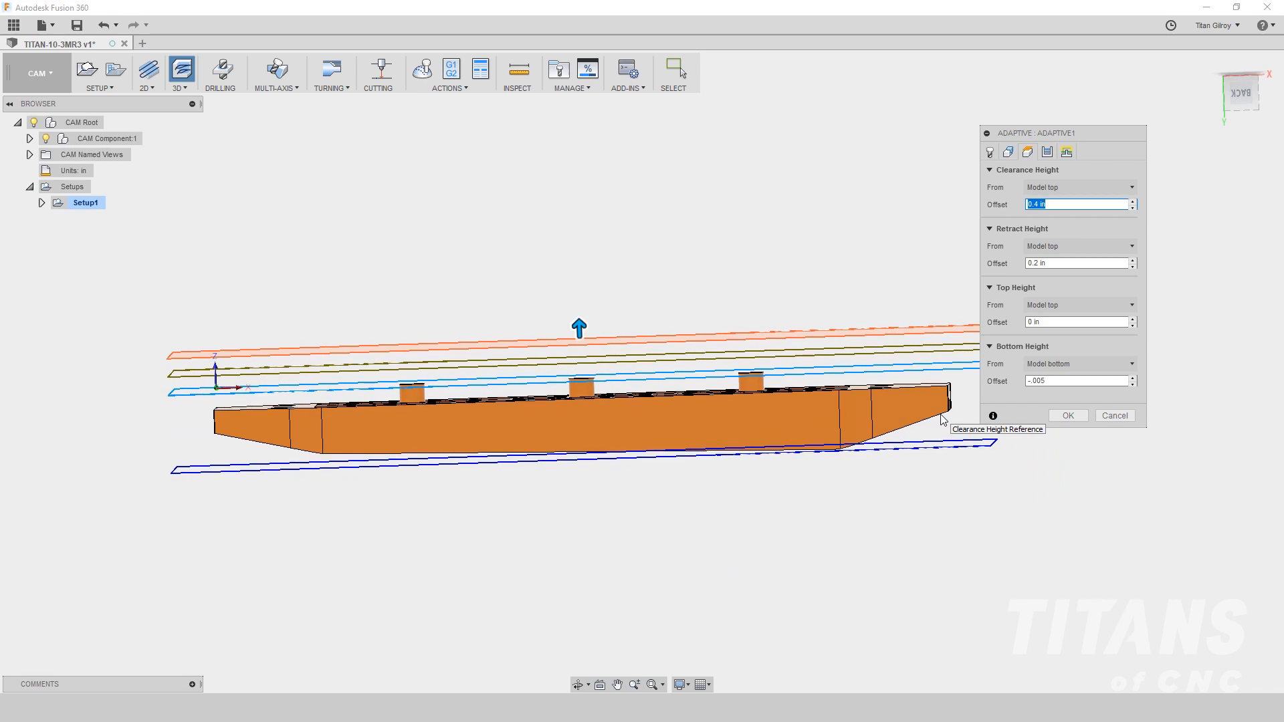
- Set the adaptive operation's optimal load to 0.075 in
{"action": "left_click", "coordinate": [1047, 155]}
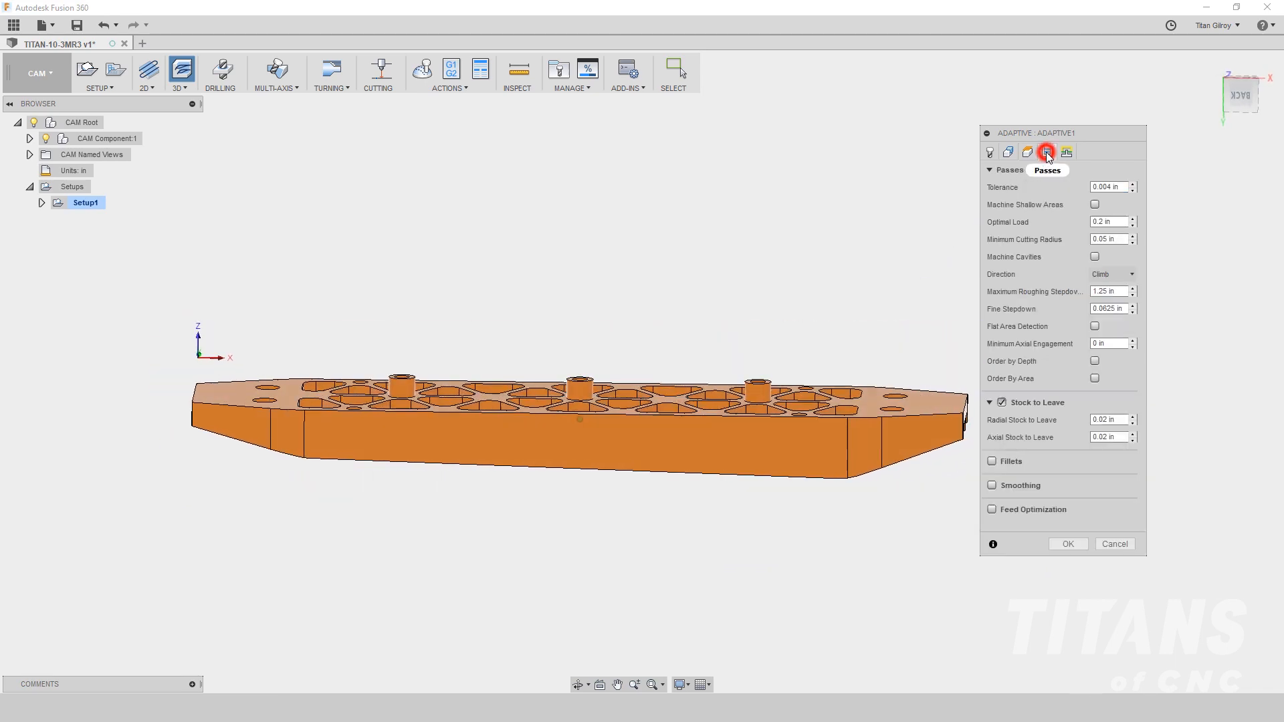
{"action": "left_click", "coordinate": [1112, 188]}
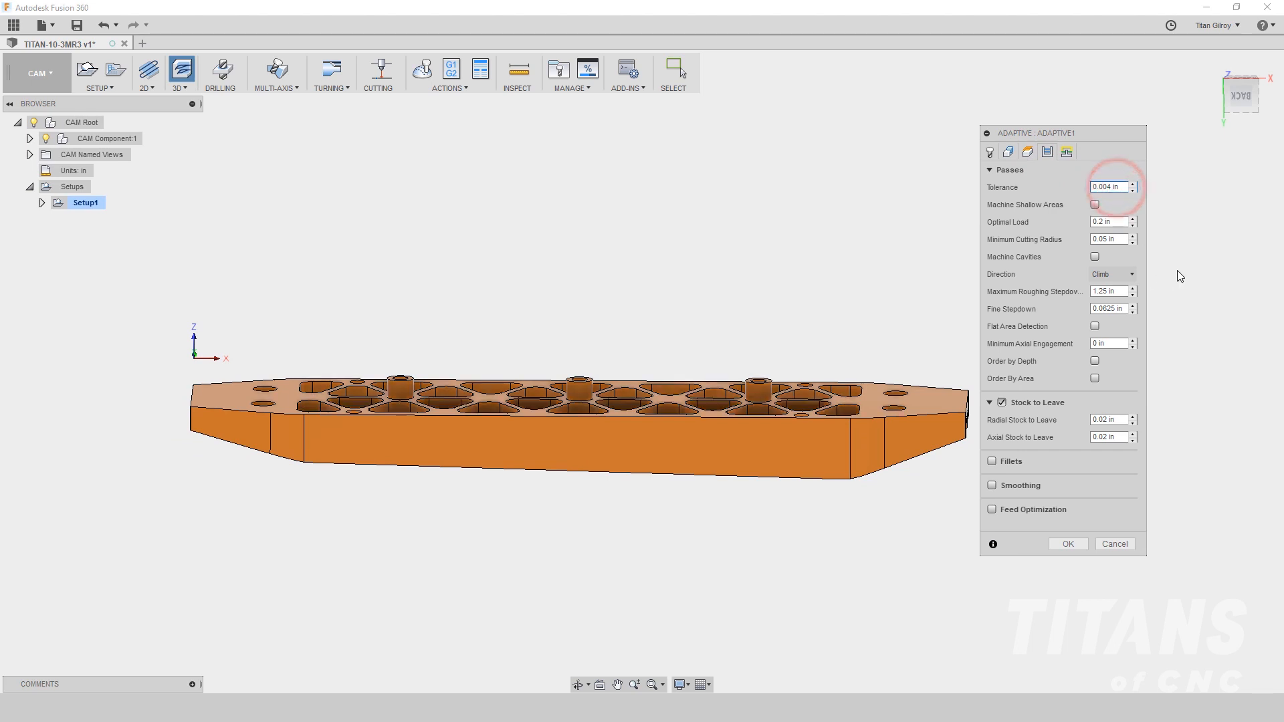
{"action": "key", "text": "Tab"}
{"action": "key", "text": "BackSpace"}
{"action": "type", "text": ".075"}
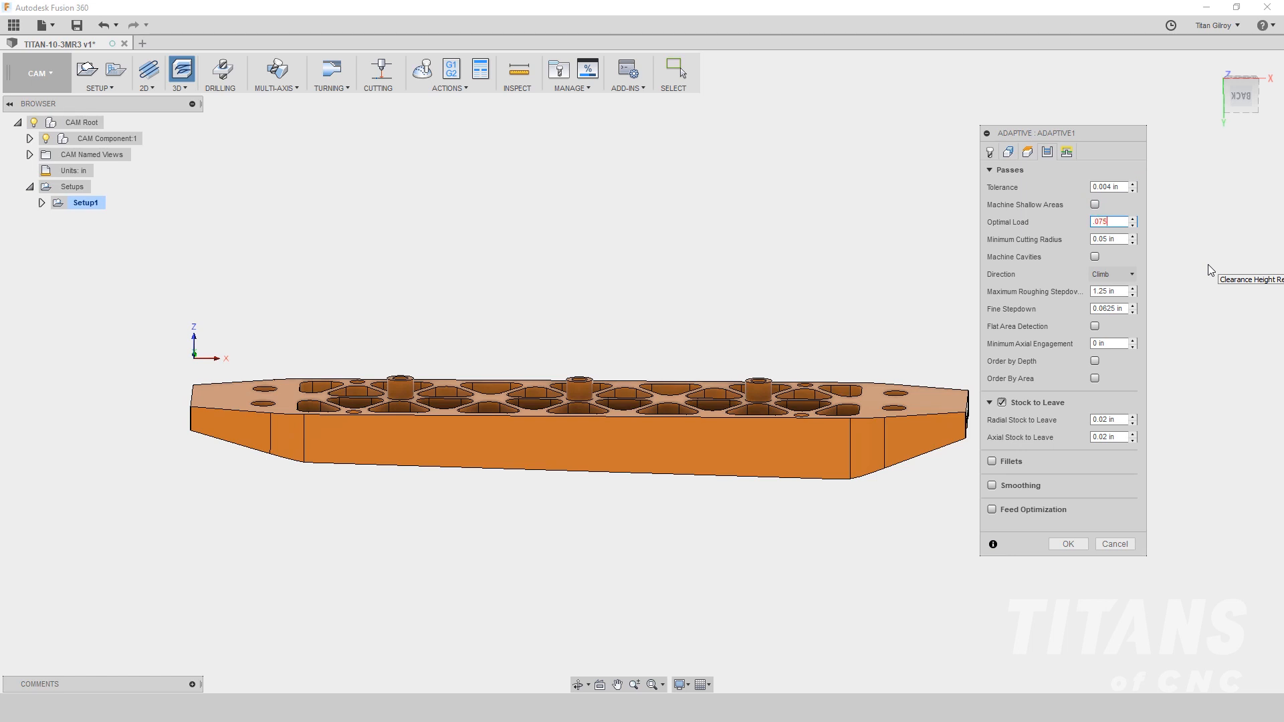
{"action": "key", "text": "Tab"}
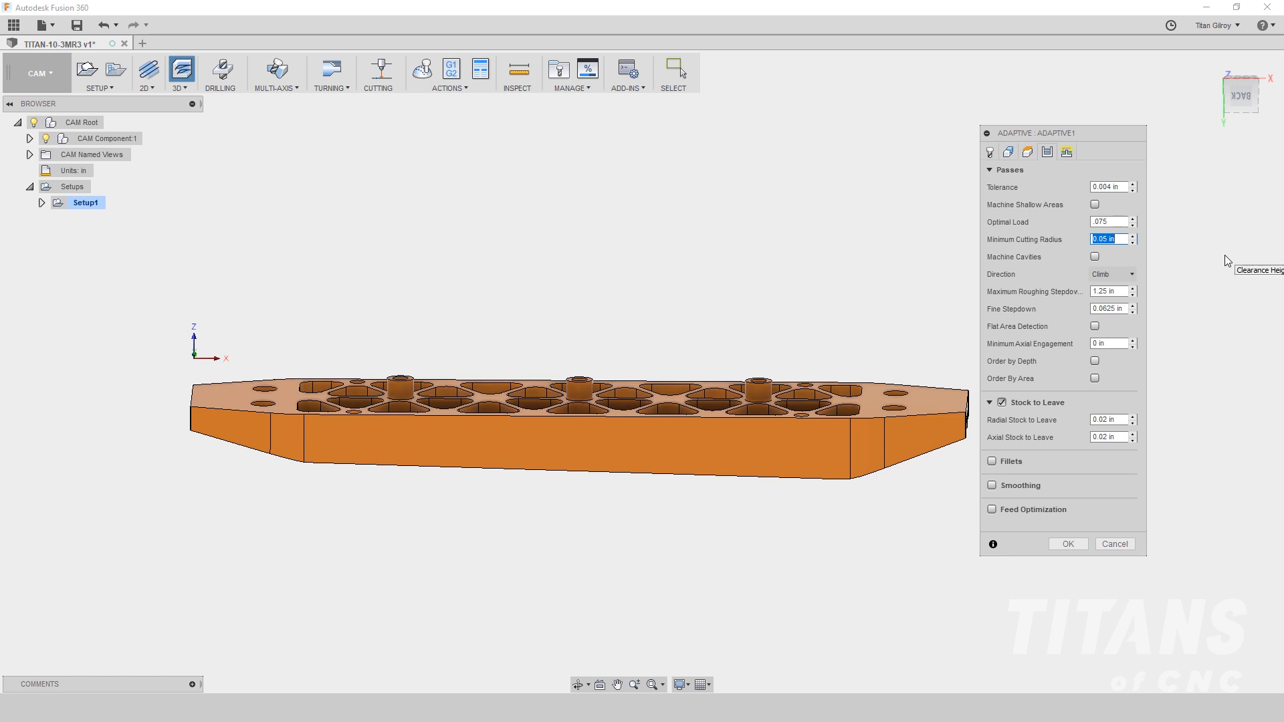
- Set the adaptive operation's radial stock to leave to 0.005 in
{"action": "key", "text": "Tab"}
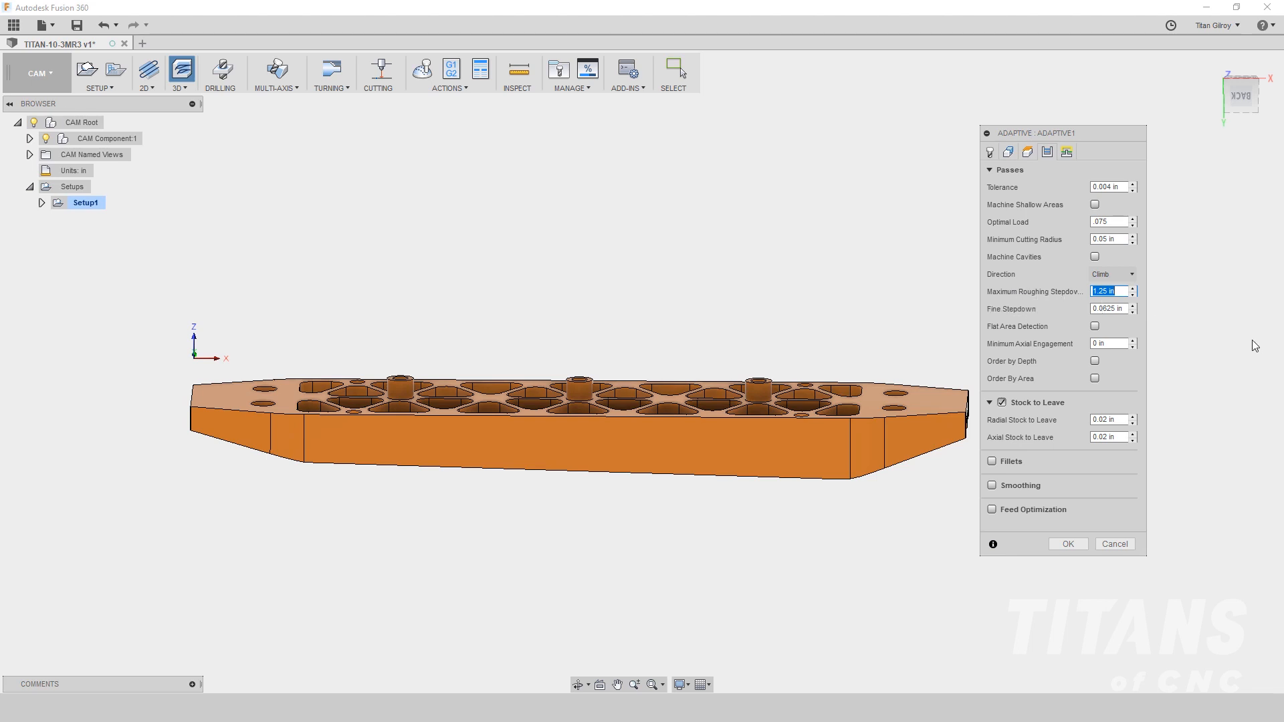
{"action": "key", "text": "Tab"}
{"action": "key", "text": "Tab"}
{"action": "key", "text": "Tab"}
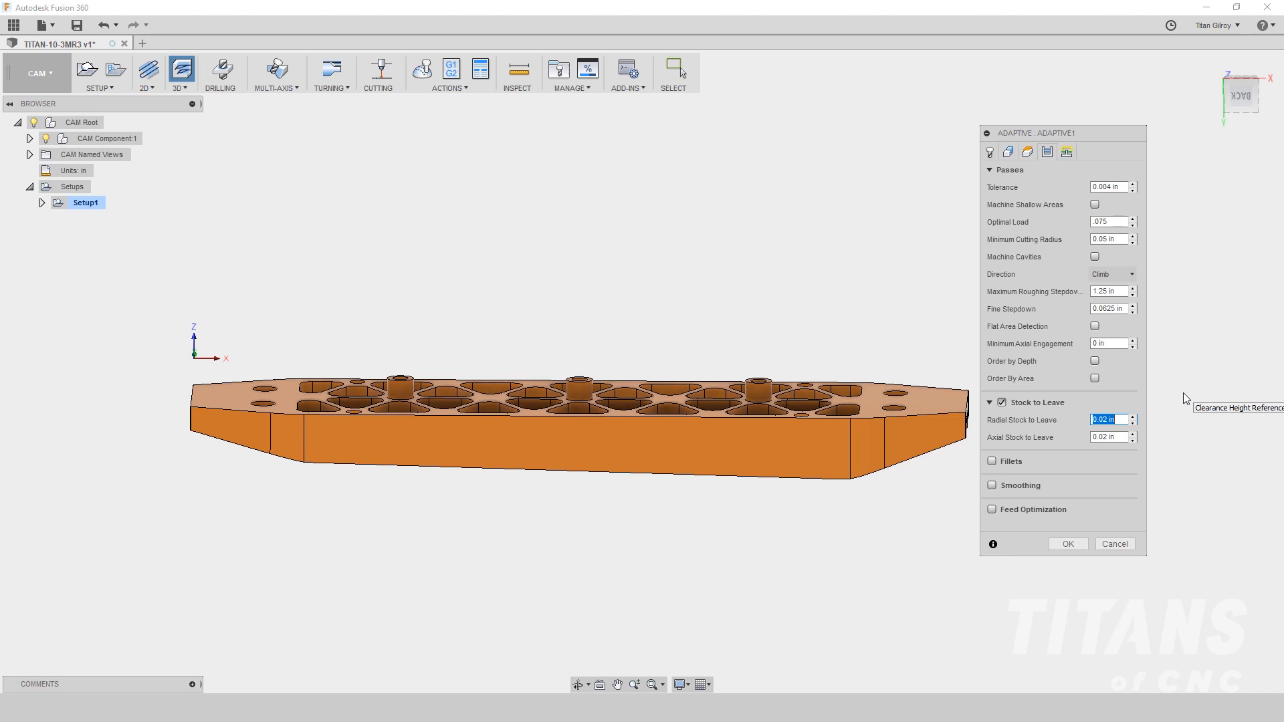
{"action": "type", "text": ".005"}
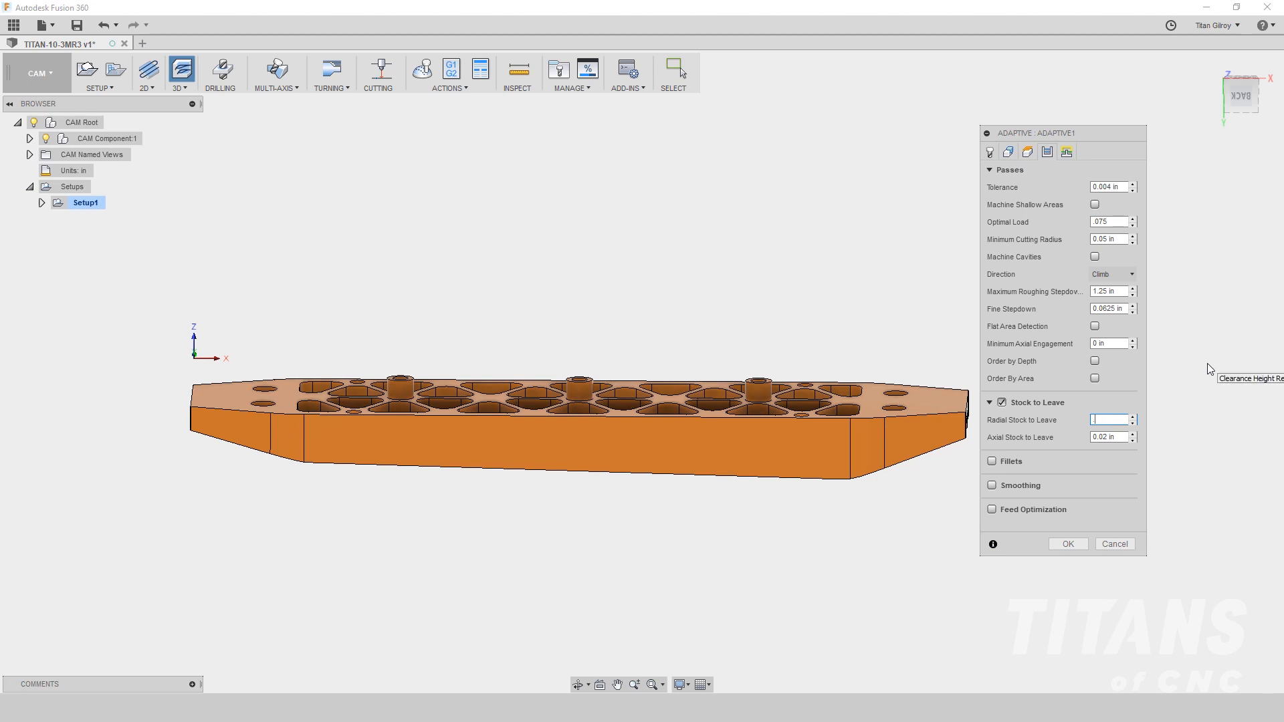
{"action": "key", "text": "Tab"}
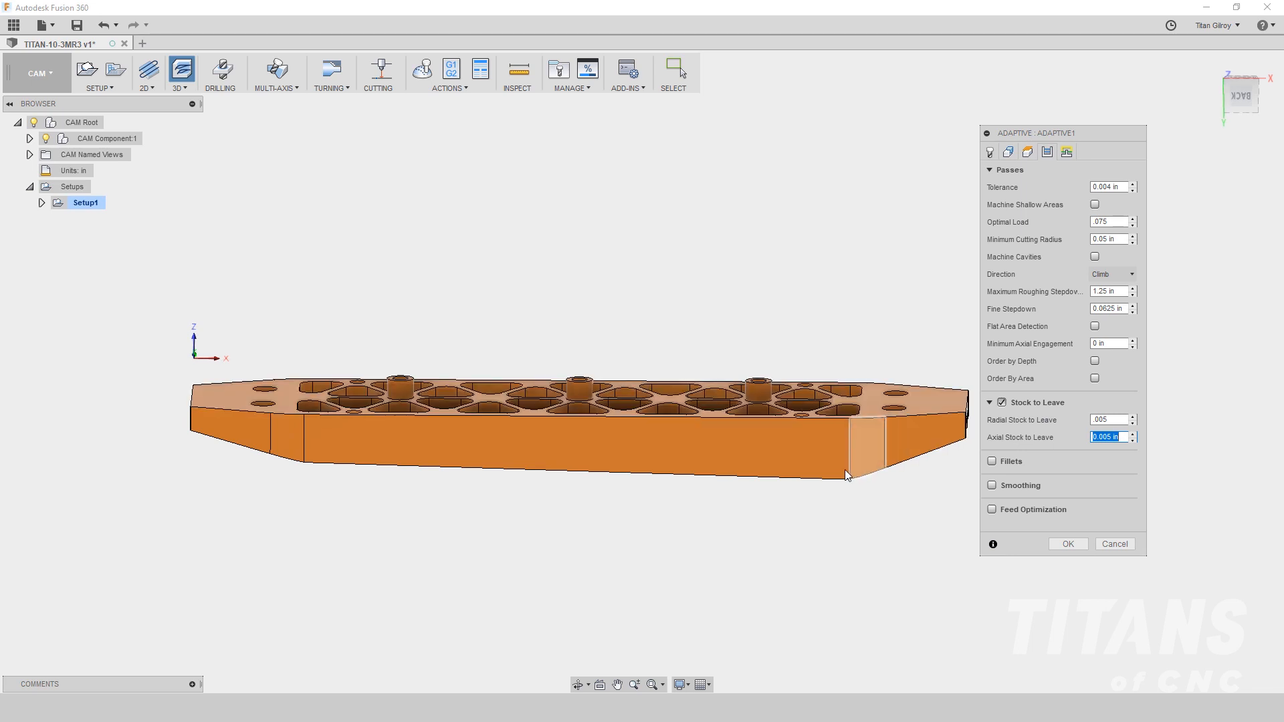
- Set the linking maximum stay-down distance to 20 in and the no-engagement feedrate to 100 in/min
{"action": "left_click", "coordinate": [1067, 153]}
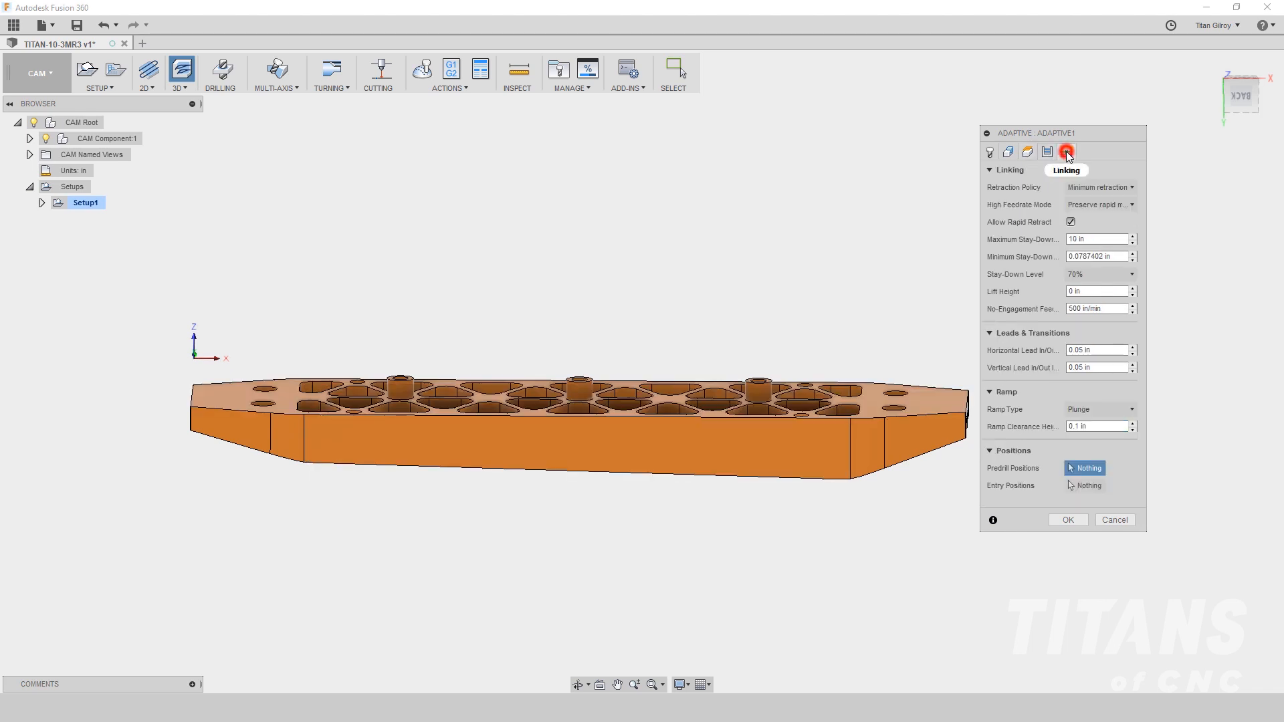
{"action": "double_click", "coordinate": [1100, 239]}
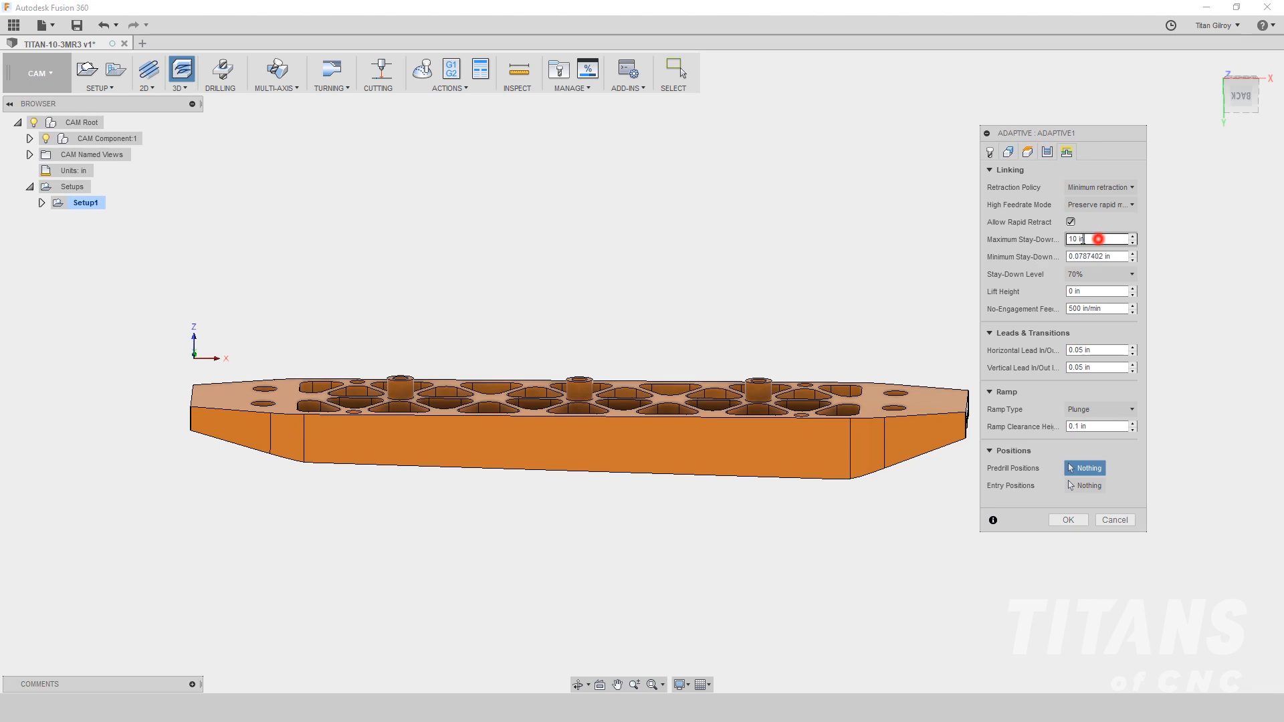
{"action": "type", "text": "20."}
{"action": "key", "text": "Tab"}
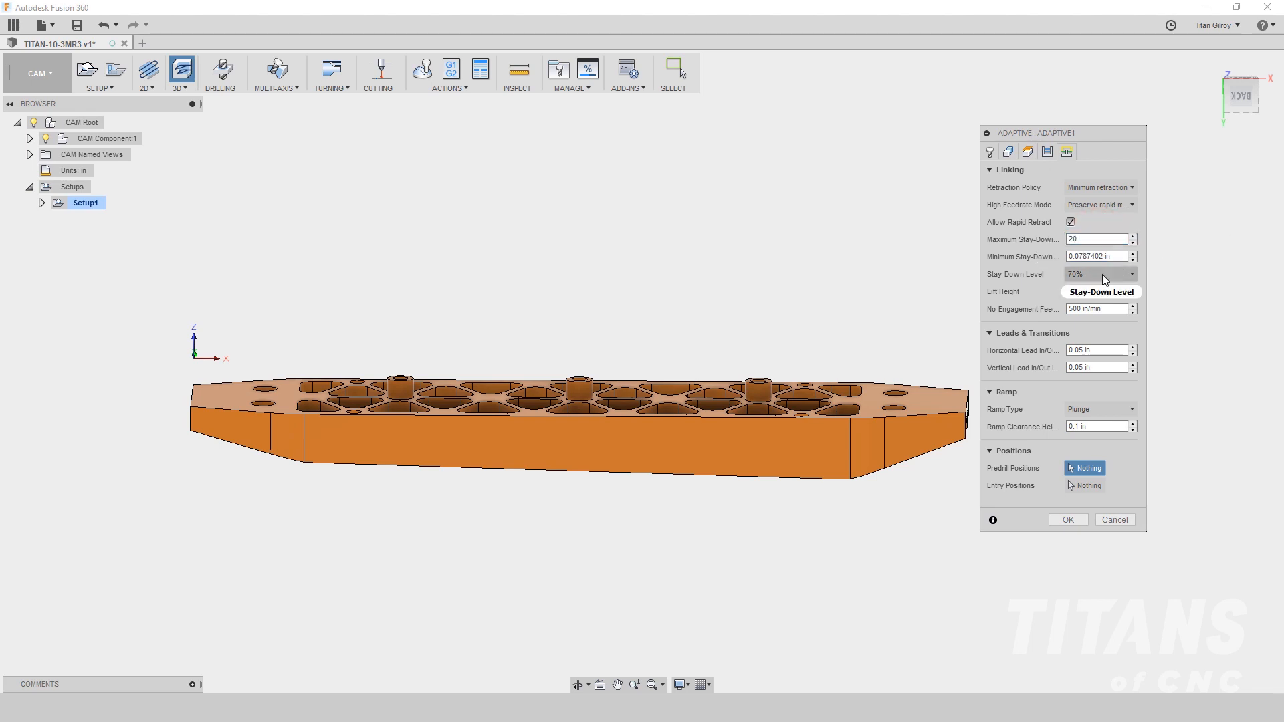
{"action": "key", "text": "Tab"}
{"action": "key", "text": "Tab"}
{"action": "type", "text": "100"}
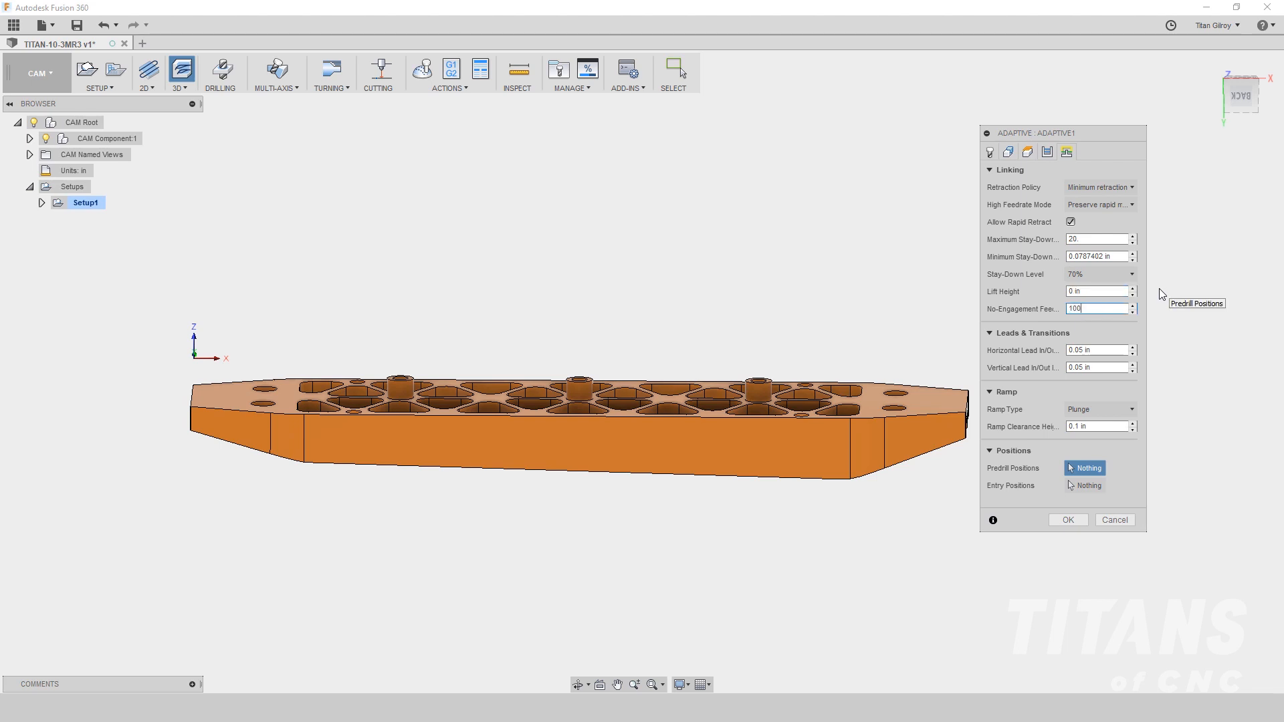
{"action": "key", "text": "Tab"}
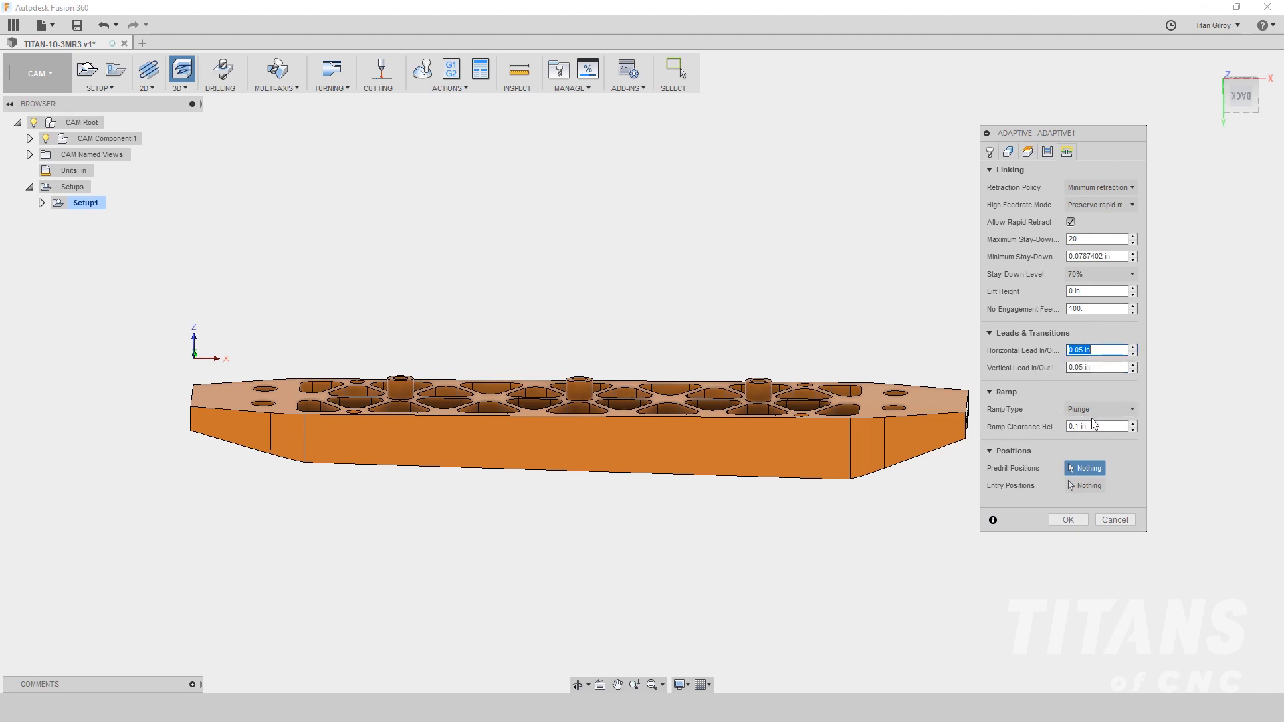
- Change the ramp clearance height and finish the adaptive operation to generate its toolpath
{"action": "left_click_drag", "start_coordinate": [1094, 426], "coordinate": [1044, 419]}
{"action": "type", "text": "."}
{"action": "key", "text": "Tab"}
{"action": "key", "text": "Tab"}
{"action": "key", "text": "Tab"}
{"action": "key", "text": "Tab"}
{"action": "key", "text": "Tab"}
{"action": "key", "text": "Tab"}
{"action": "key", "text": "Tab"}
{"action": "left_click", "coordinate": [1068, 521]}
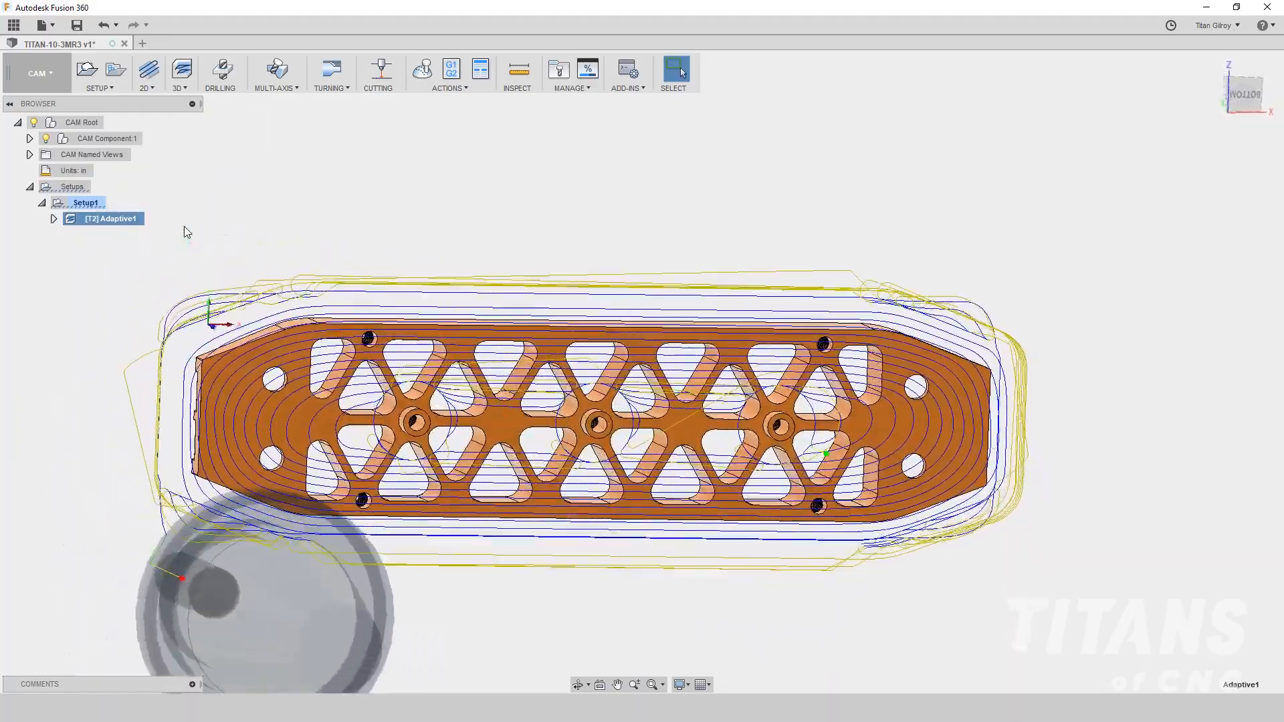
- Examine the adaptive toolpath from the side and at an angle, checking the passes around the part's sloped ends and bottom
{"action": "middle_click_drag", "start_coordinate": [281, 191], "coordinate": [749, 422], "text": "shift"}
{"action": "middle_click_drag", "start_coordinate": [848, 427], "coordinate": [362, 428], "text": "shift"}
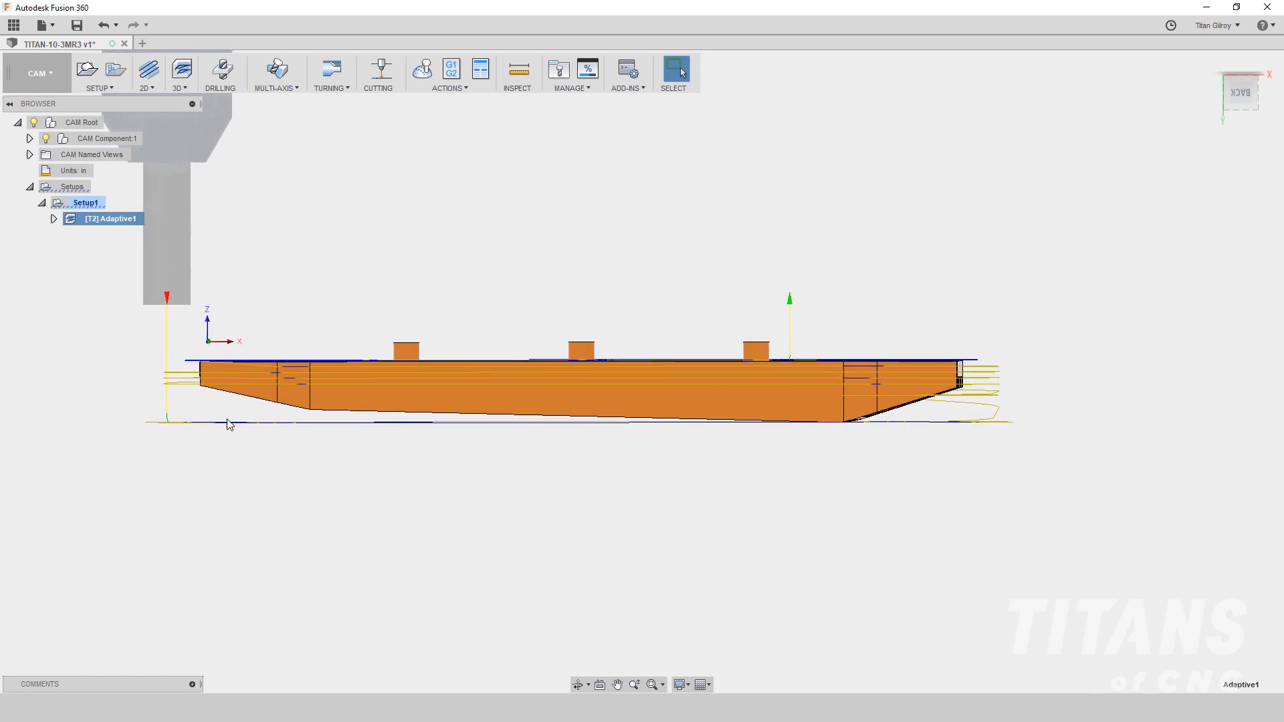
{"action": "mouse_move", "coordinate": [827, 431]}
{"action": "middle_mouse_down", "text": "shift"}
{"action": "mouse_move", "coordinate": [631, 432]}
{"action": "mouse_move", "coordinate": [800, 425]}
{"action": "middle_mouse_up", "text": "shift"}
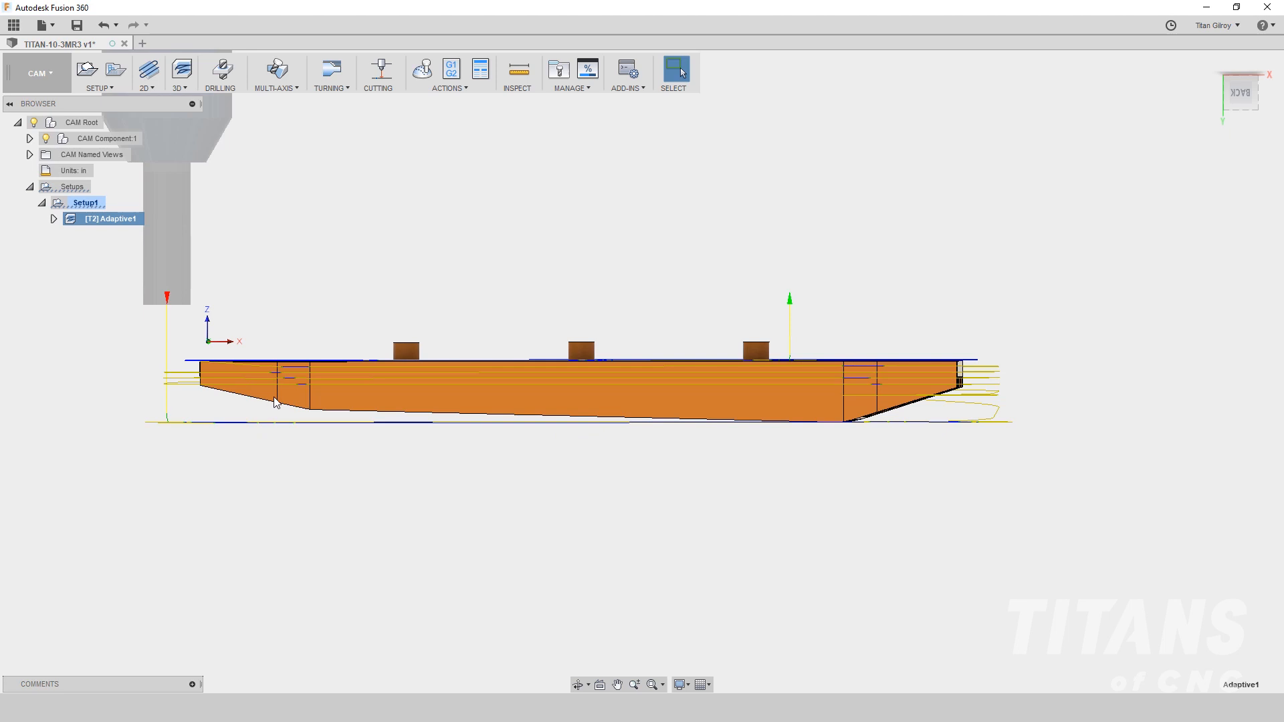
{"action": "middle_click_drag", "start_coordinate": [634, 402], "coordinate": [518, 400], "text": "shift"}
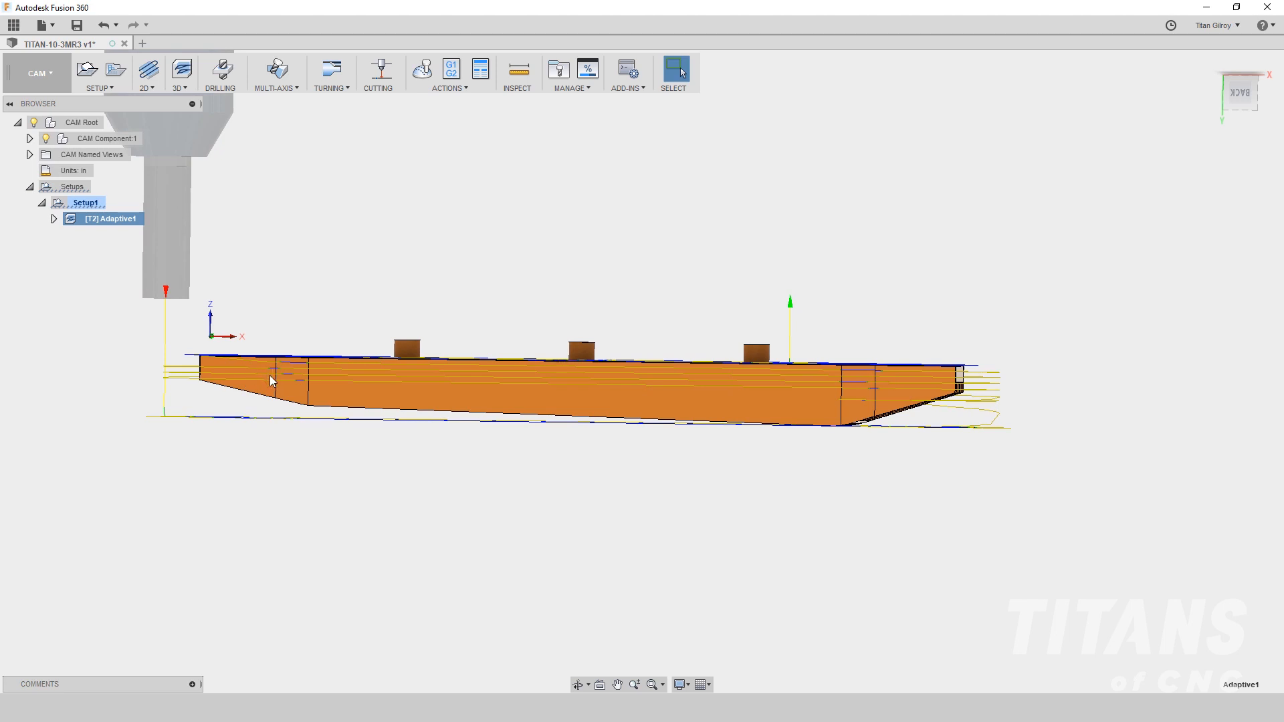
{"action": "middle_click_drag", "start_coordinate": [270, 375], "coordinate": [287, 372], "text": "shift"}
{"action": "middle_click_drag", "start_coordinate": [386, 391], "coordinate": [543, 431], "text": "shift"}
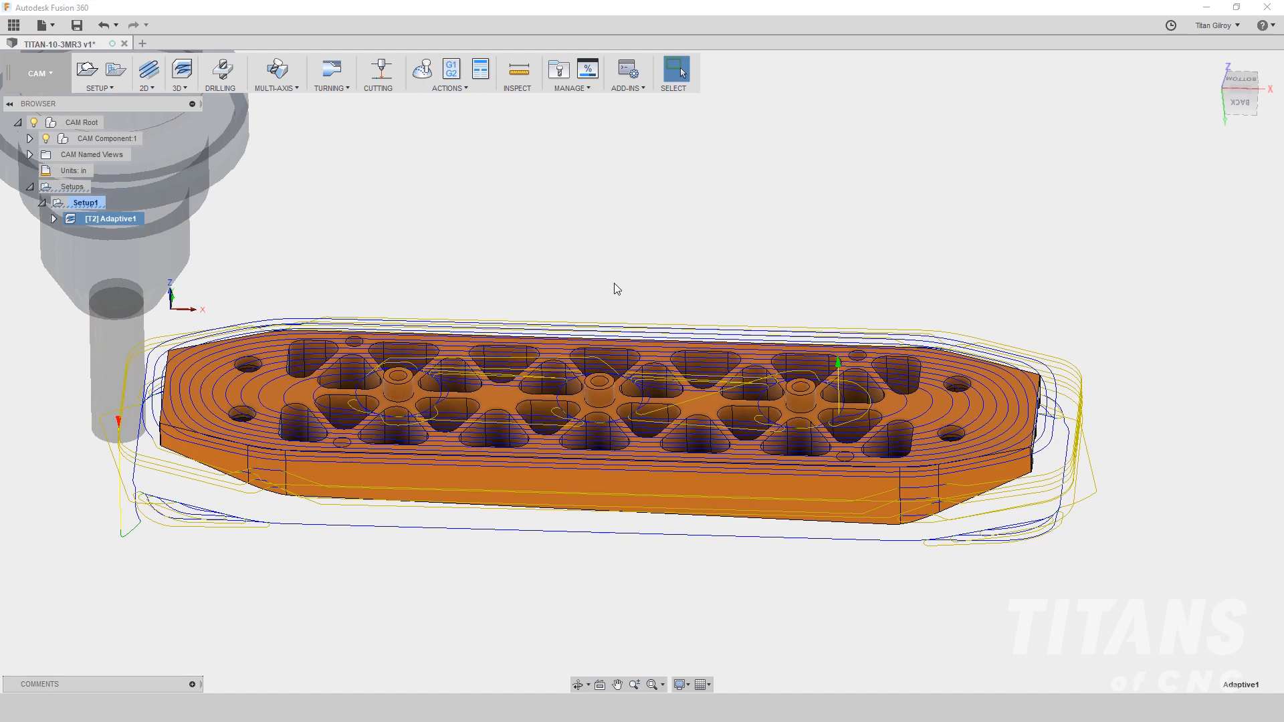
{"action": "middle_click_drag", "start_coordinate": [646, 433], "coordinate": [703, 421], "text": "shift"}
{"action": "middle_click_drag", "start_coordinate": [539, 404], "coordinate": [330, 439], "text": "shift"}
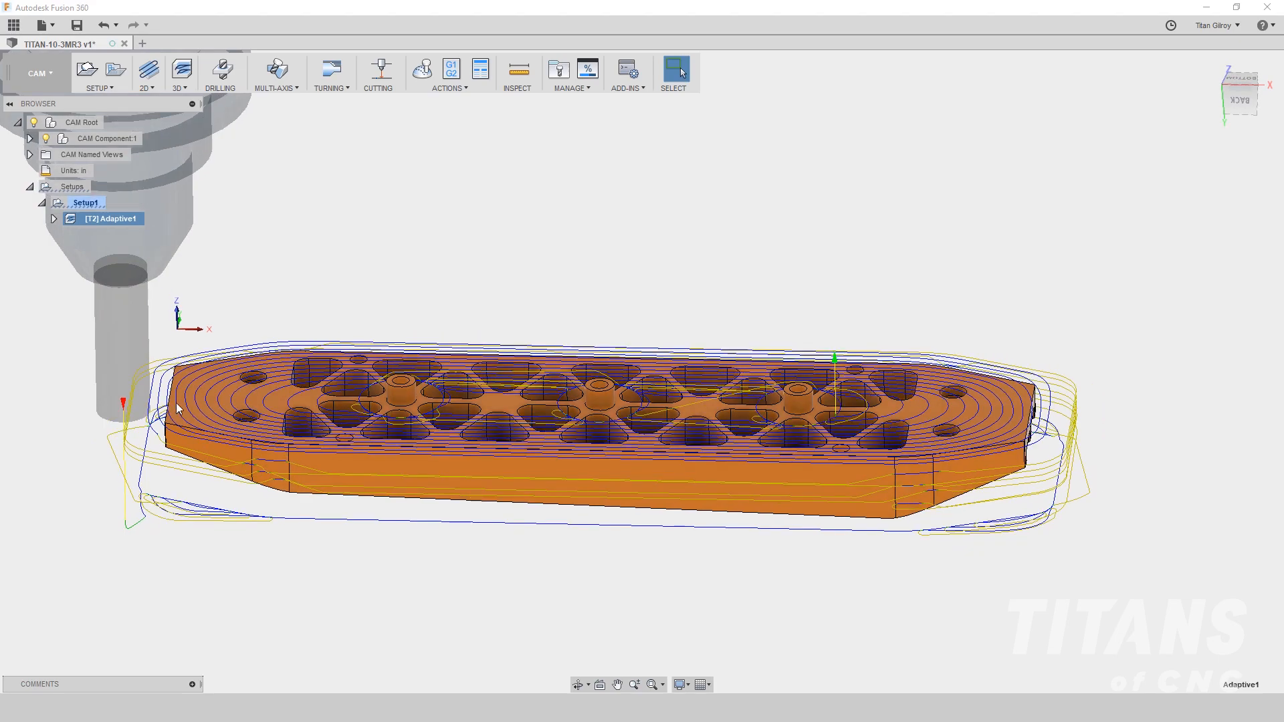
{"action": "middle_click_drag", "start_coordinate": [793, 368], "coordinate": [289, 335], "text": "shift"}
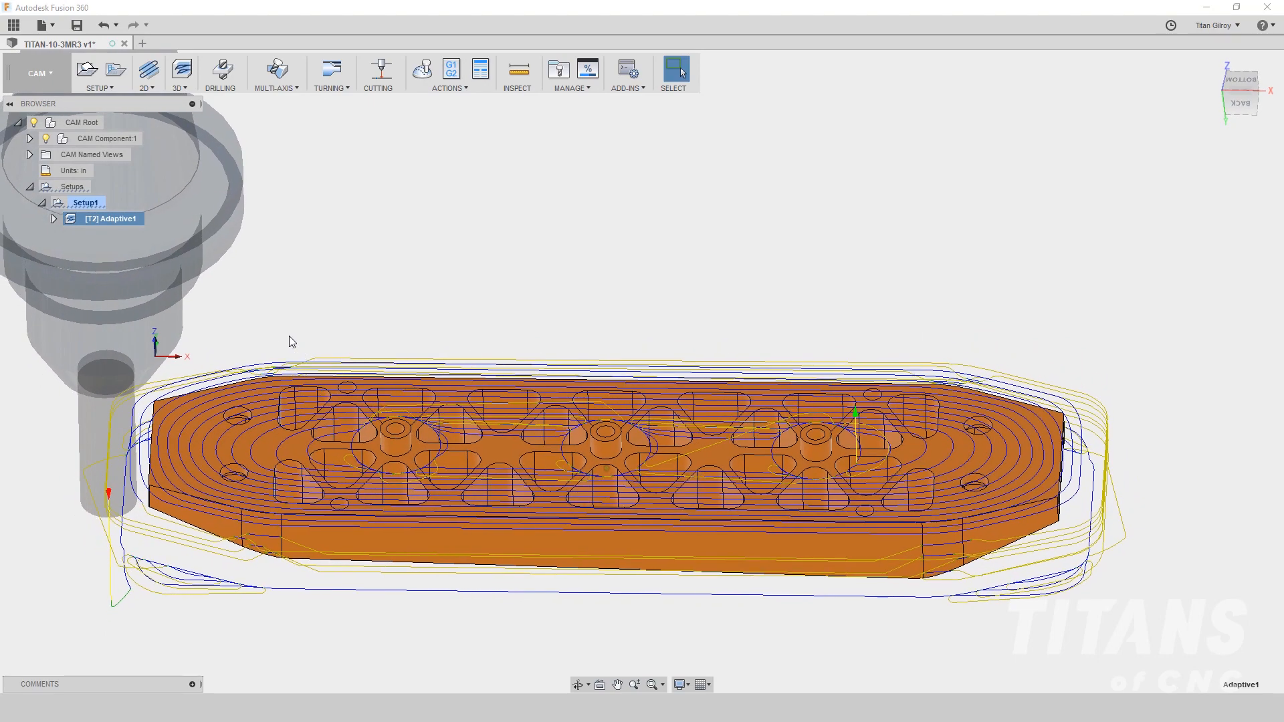
- In the Model workspace, sketch a 0.2 in outward offset of the part's outer contour on its flat pocketed face
{"action": "left_click", "coordinate": [51, 83]}
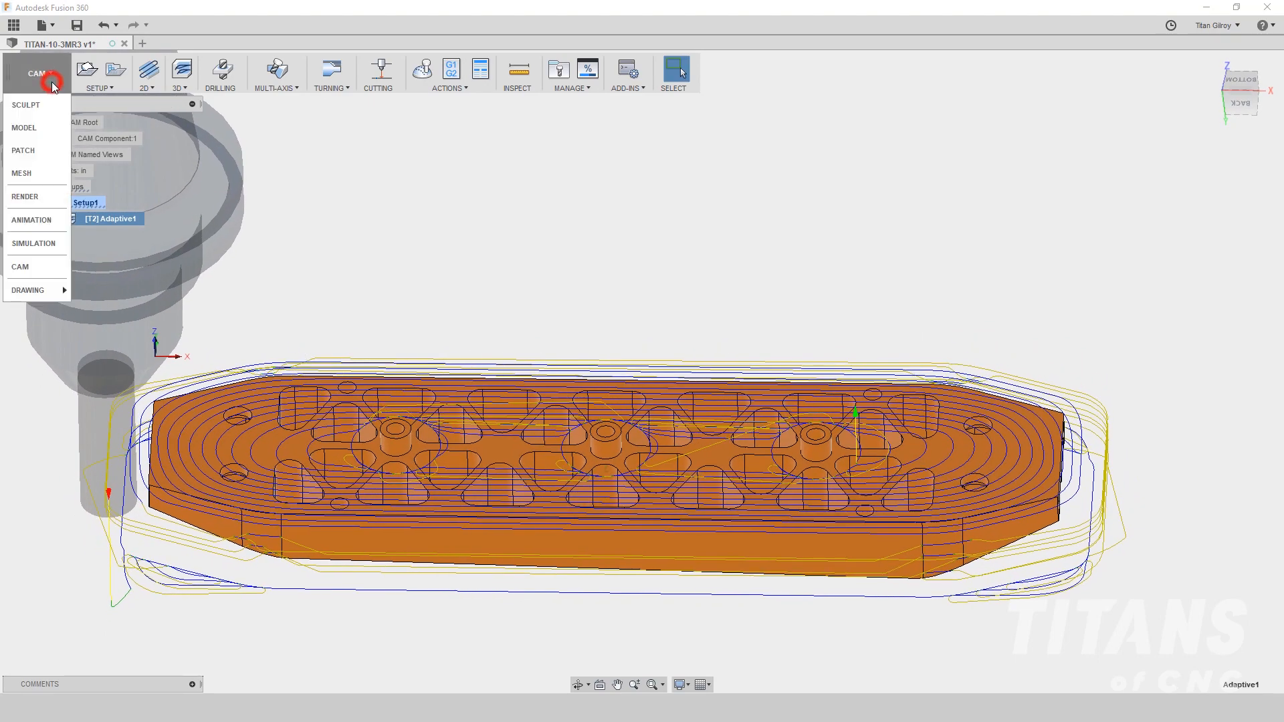
{"action": "left_click", "coordinate": [33, 128]}
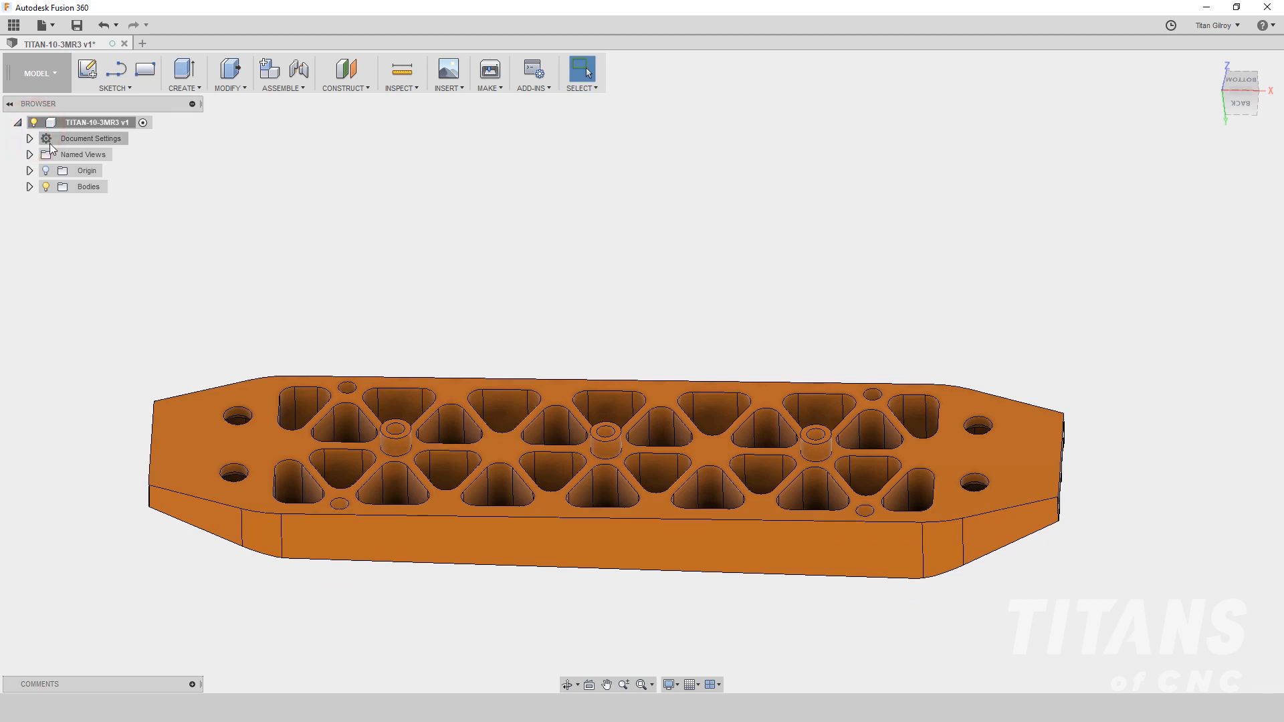
{"action": "left_click", "coordinate": [137, 89]}
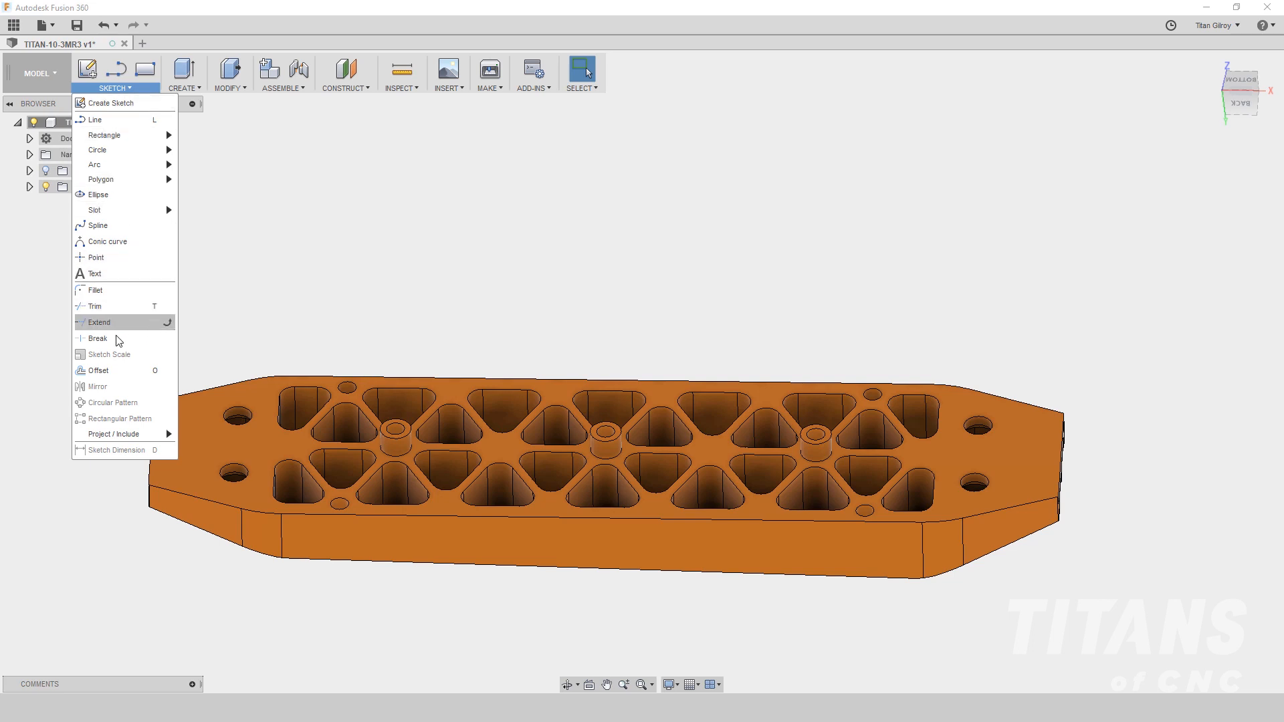
{"action": "left_click", "coordinate": [111, 372]}
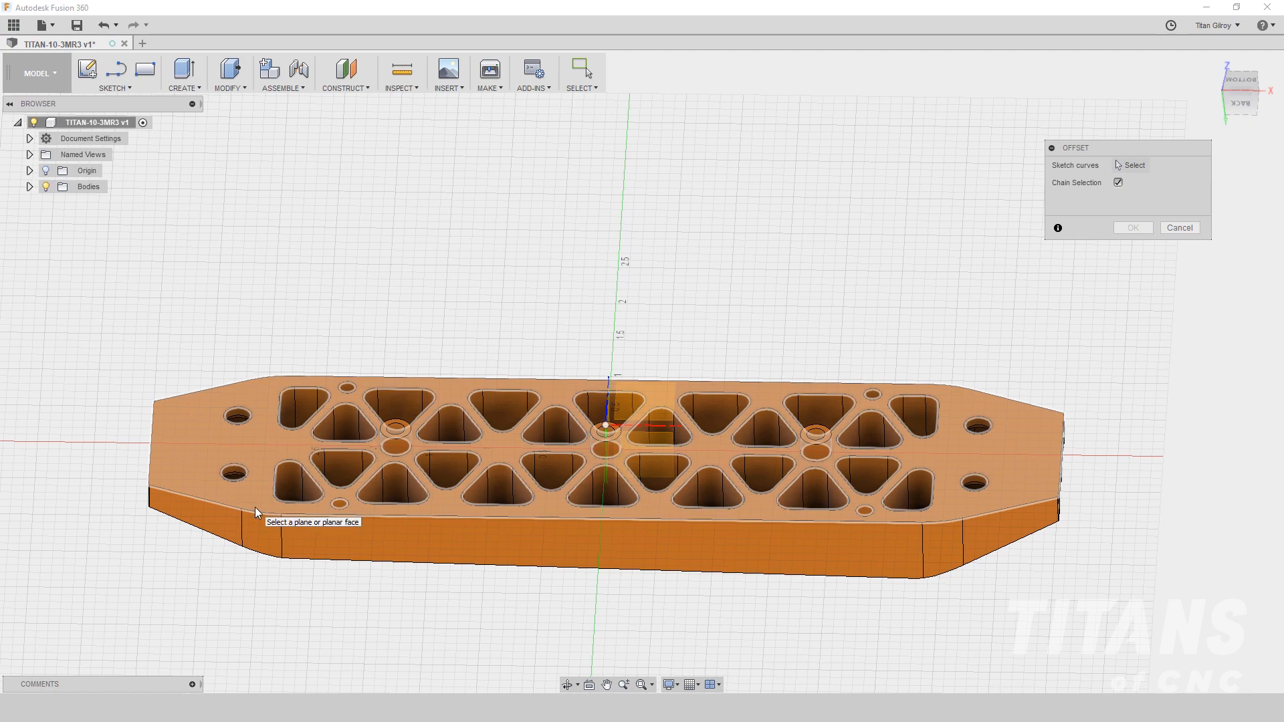
{"action": "left_click", "coordinate": [254, 507]}
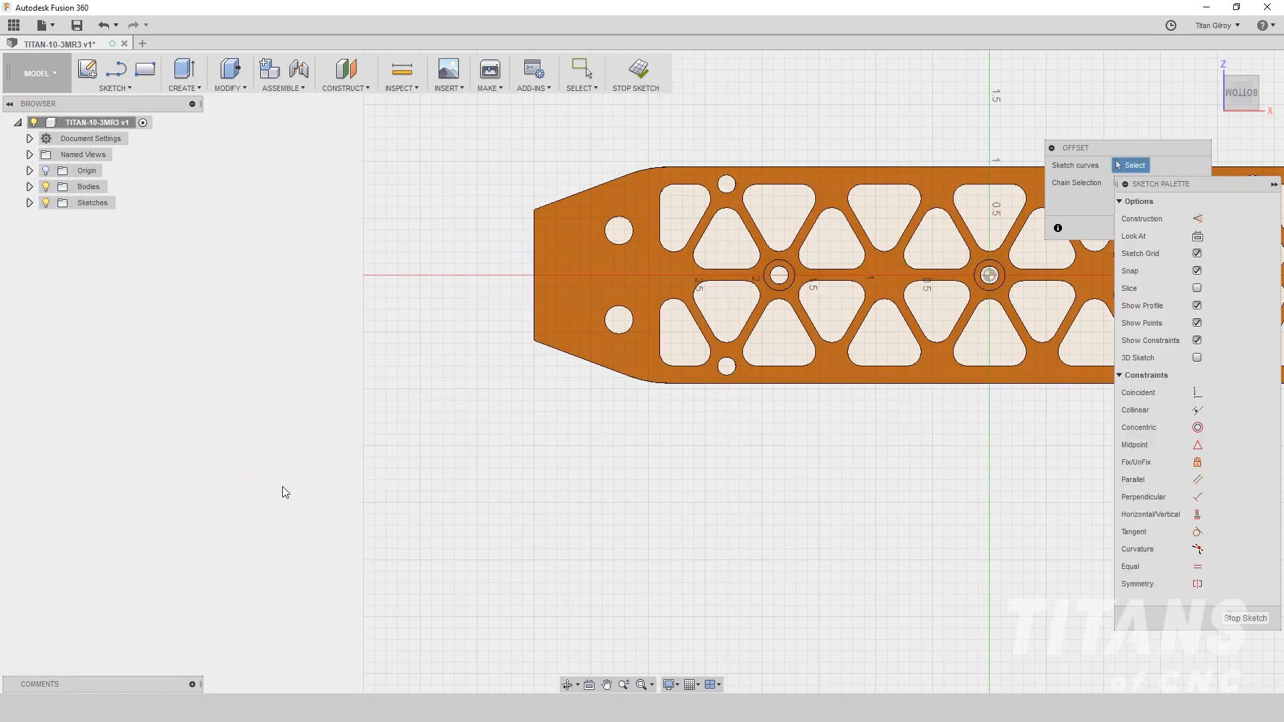
{"action": "left_click", "coordinate": [626, 379]}
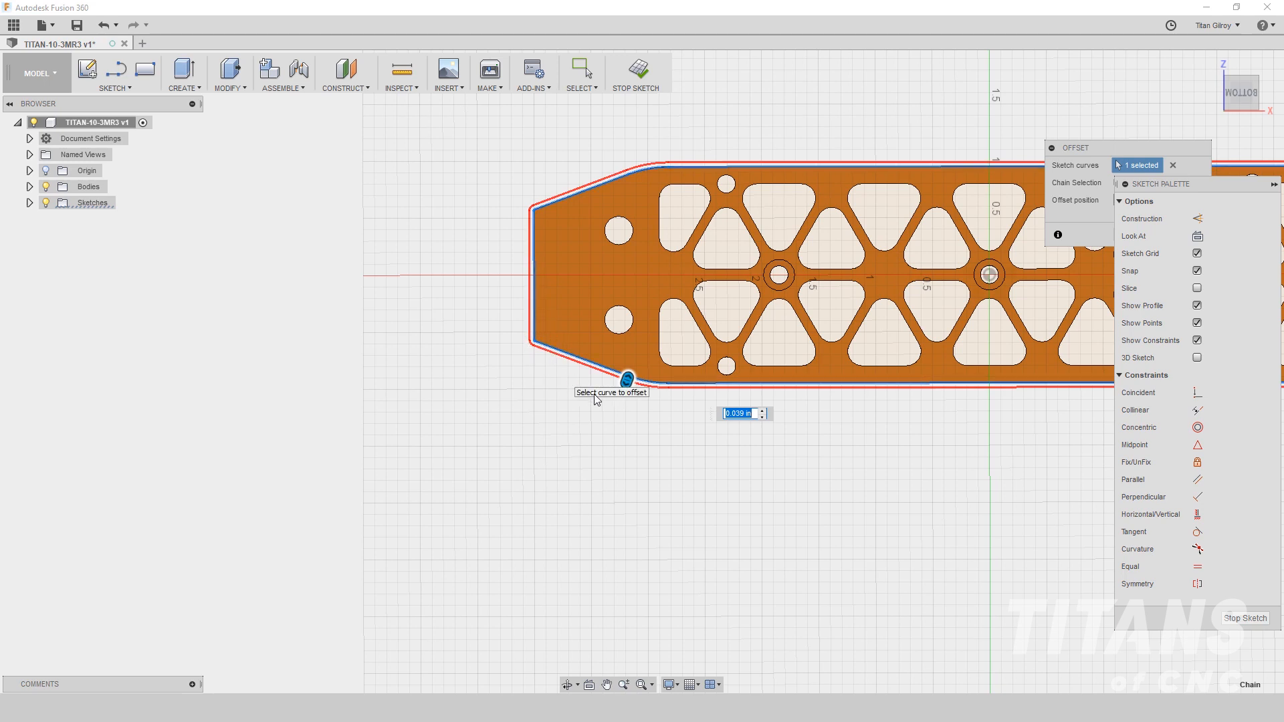
{"action": "type", "text": ".2"}
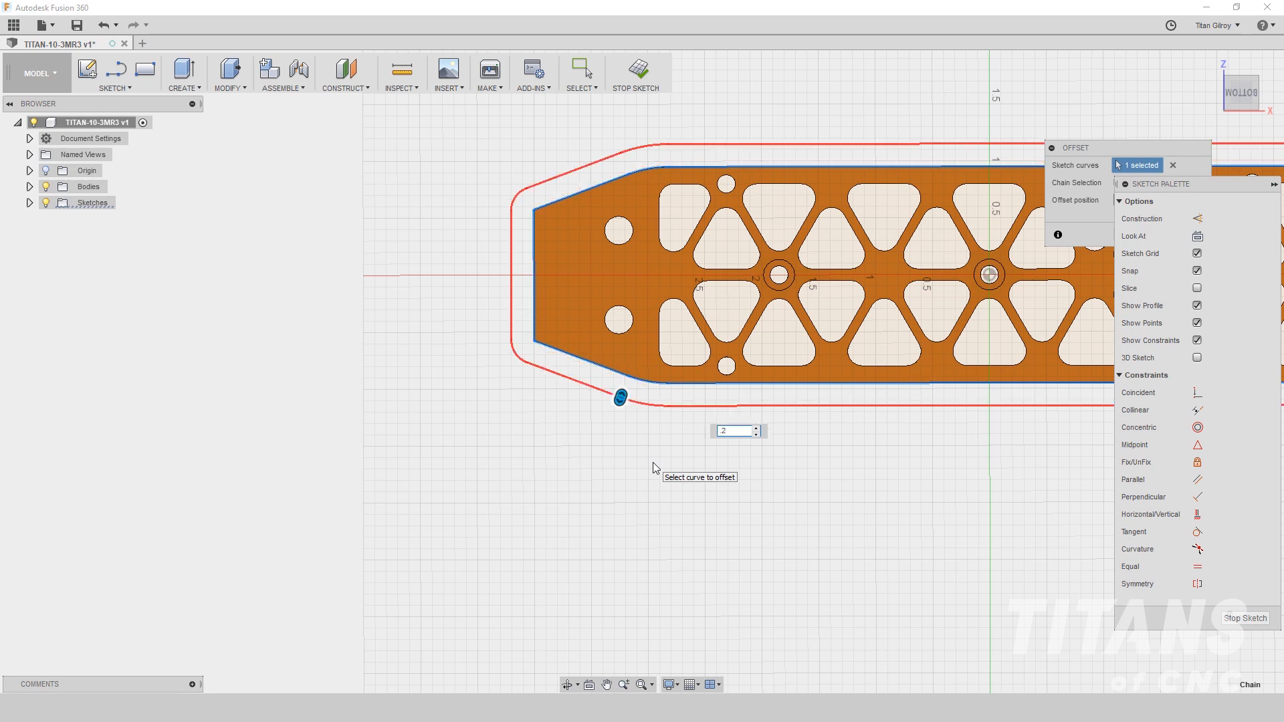
{"action": "key", "text": "Return"}
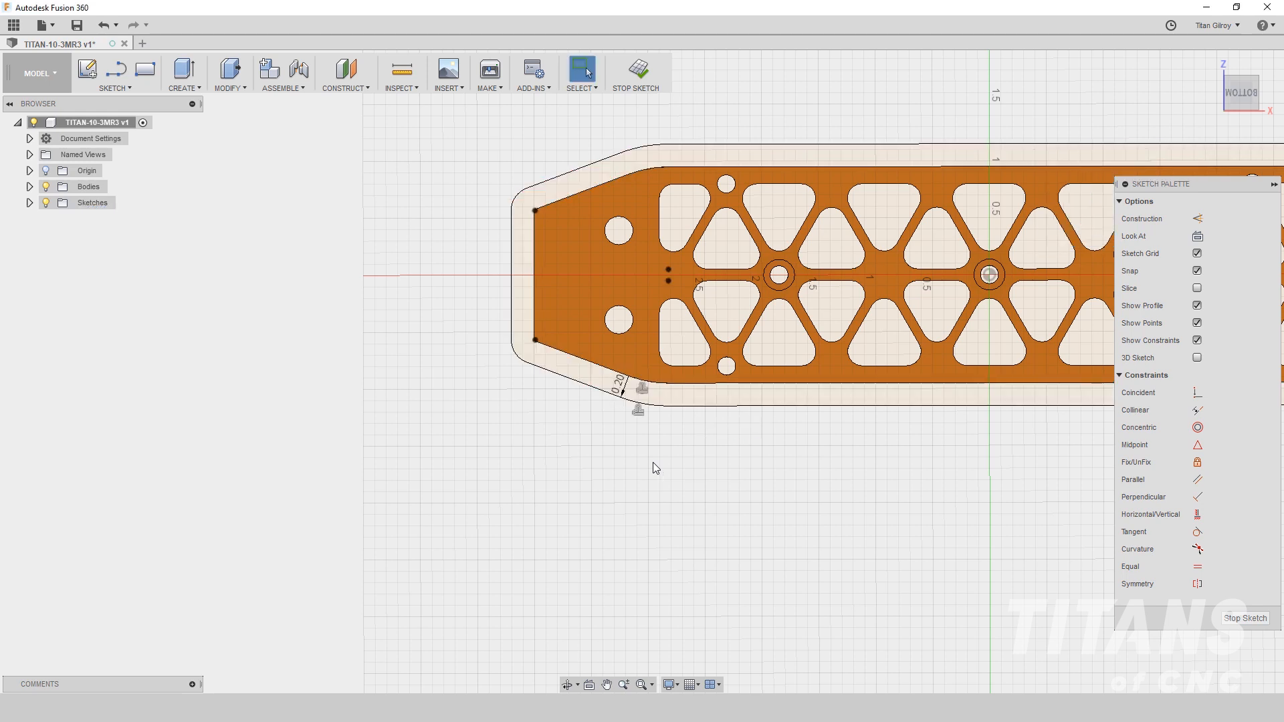
{"action": "middle_click_drag", "start_coordinate": [653, 462], "coordinate": [661, 460], "text": "shift"}
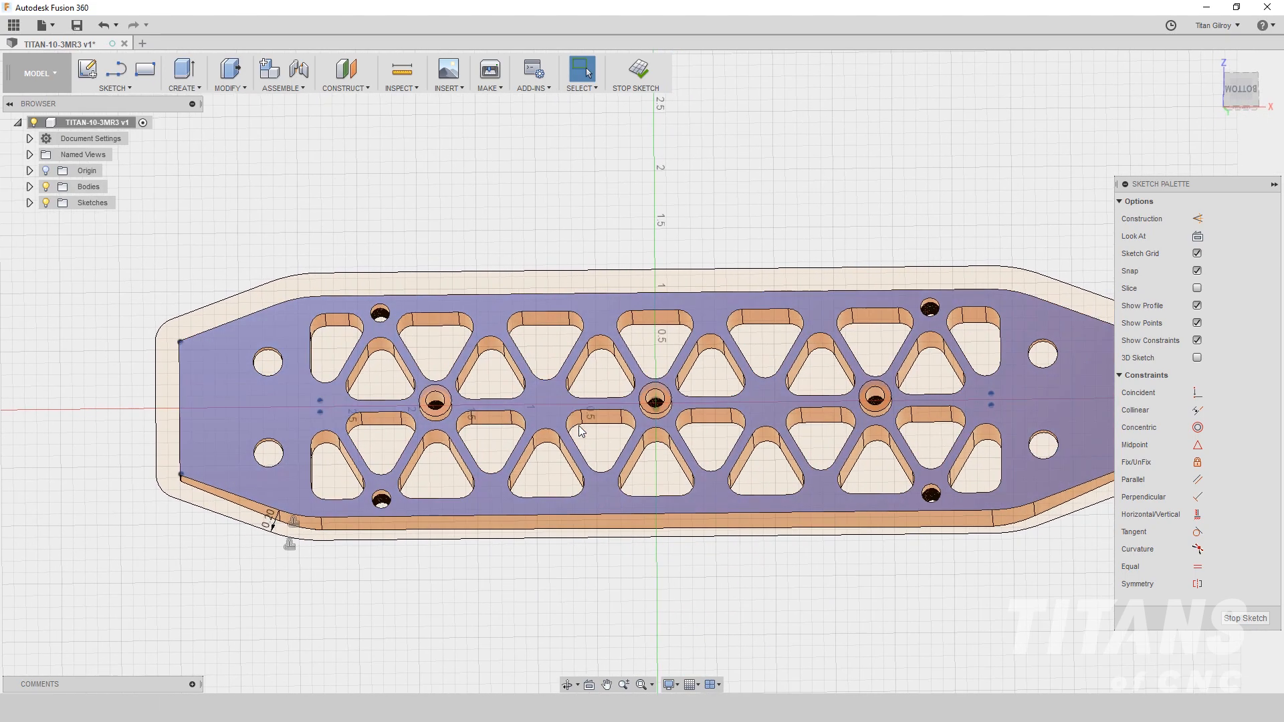
- Close the offset sketch and, on the bosses' top face, sketch a straight line through the three boss centres, extending past both outer bosses
{"action": "left_click", "coordinate": [1234, 620]}
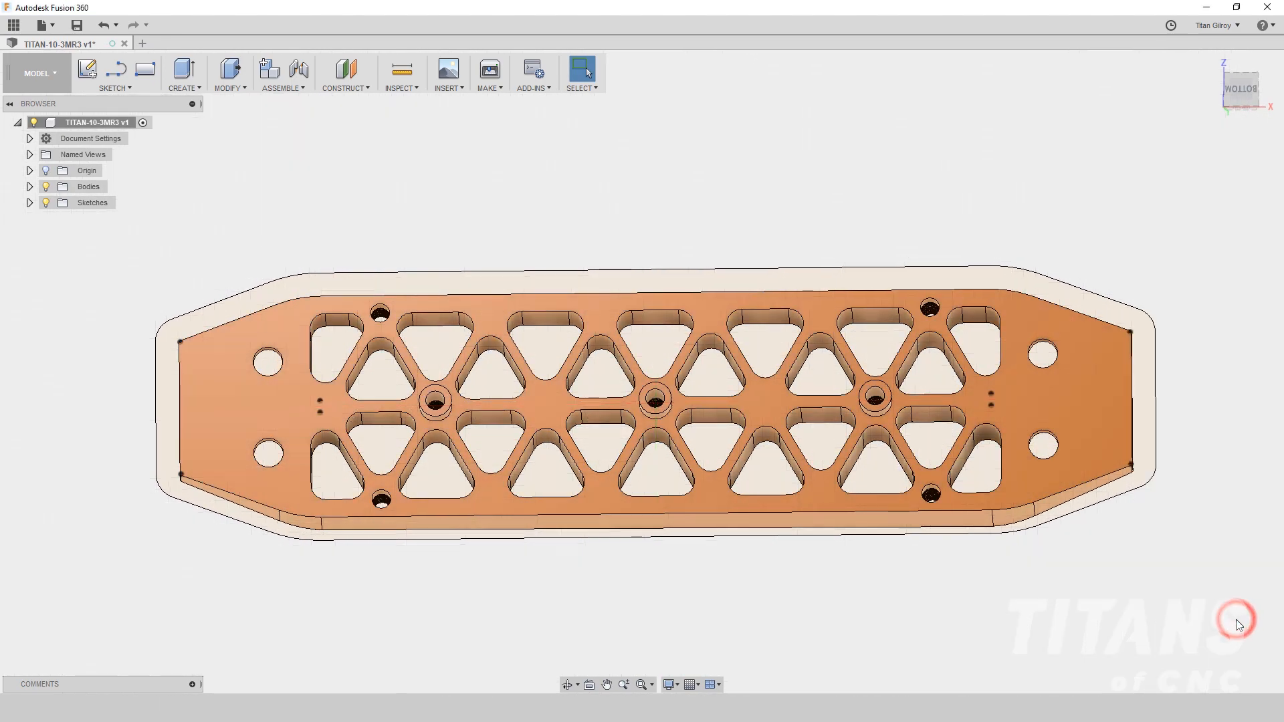
{"action": "left_click", "coordinate": [112, 71]}
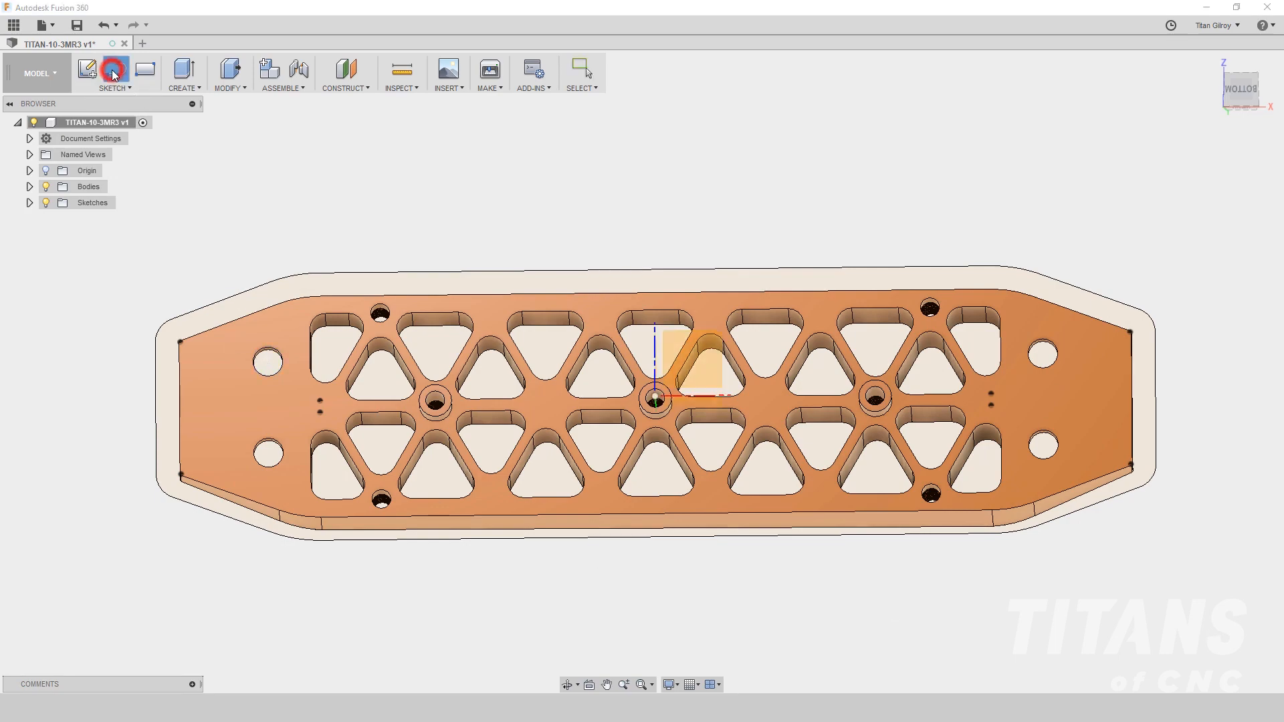
{"action": "left_click", "coordinate": [383, 365]}
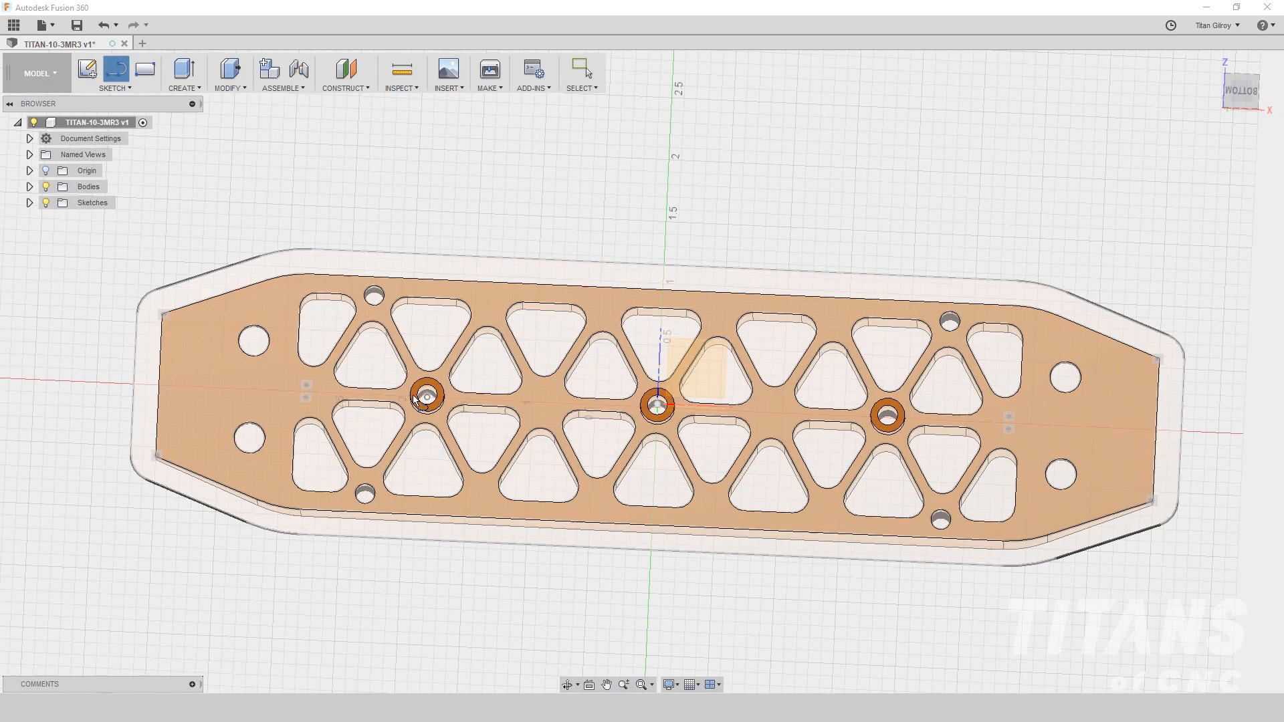
{"action": "left_click", "coordinate": [428, 408]}
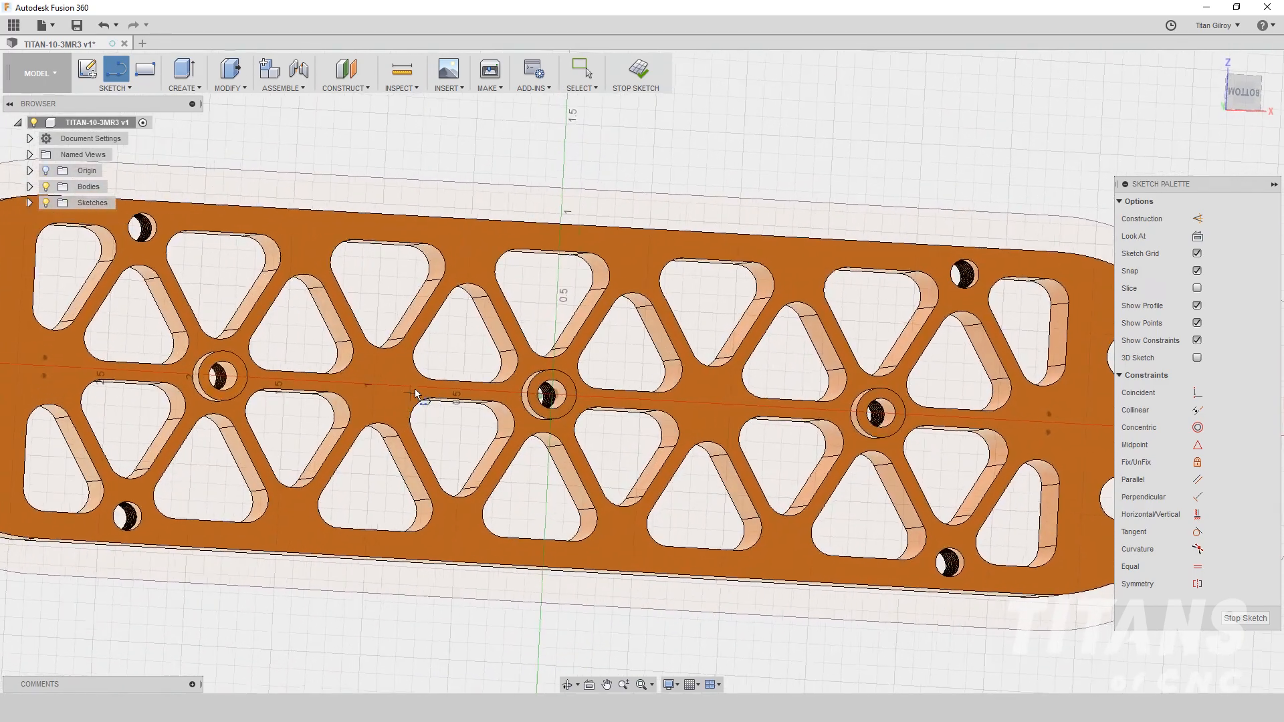
{"action": "left_click", "coordinate": [1239, 96]}
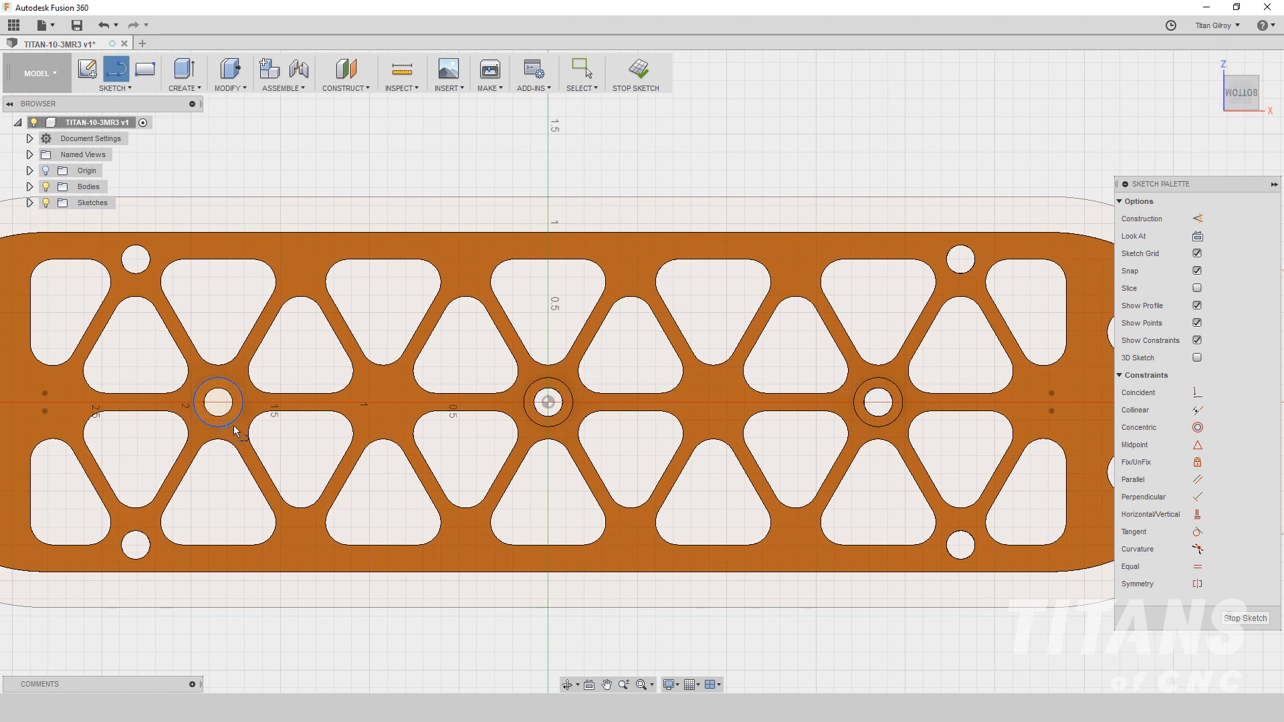
{"action": "left_click", "coordinate": [189, 404]}
{"action": "left_click", "coordinate": [123, 402]}
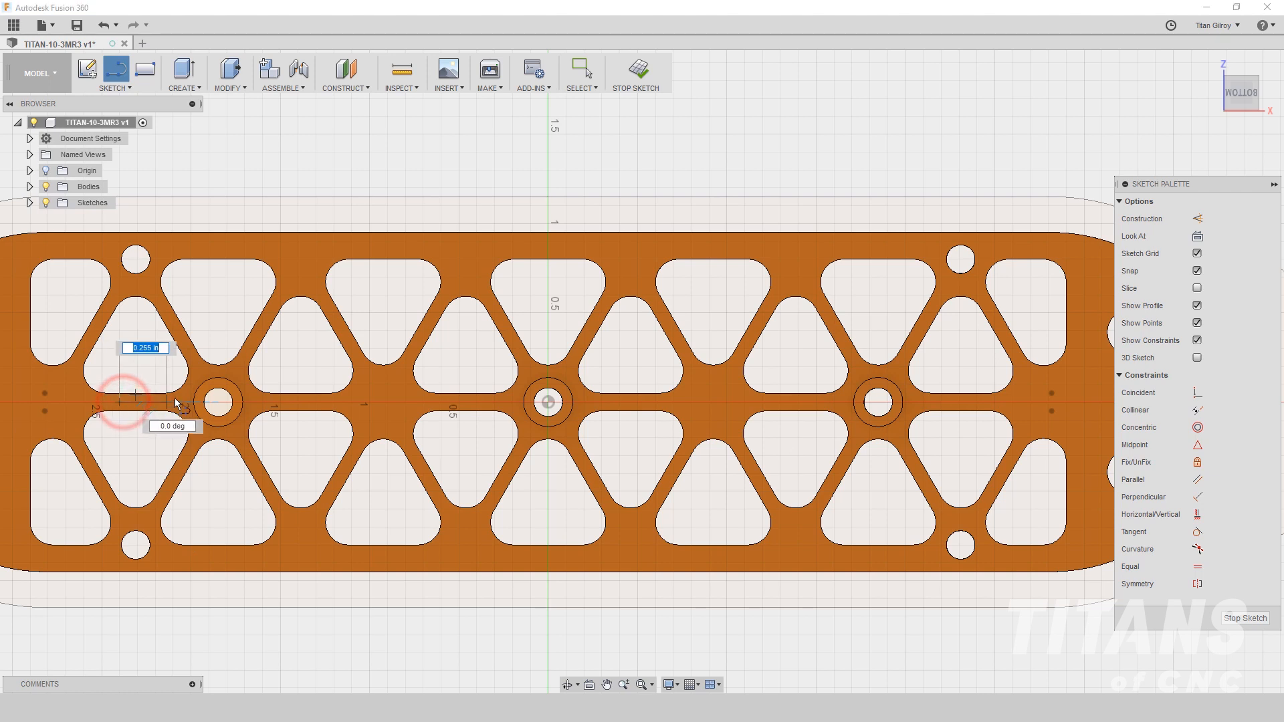
{"action": "left_click", "coordinate": [961, 404]}
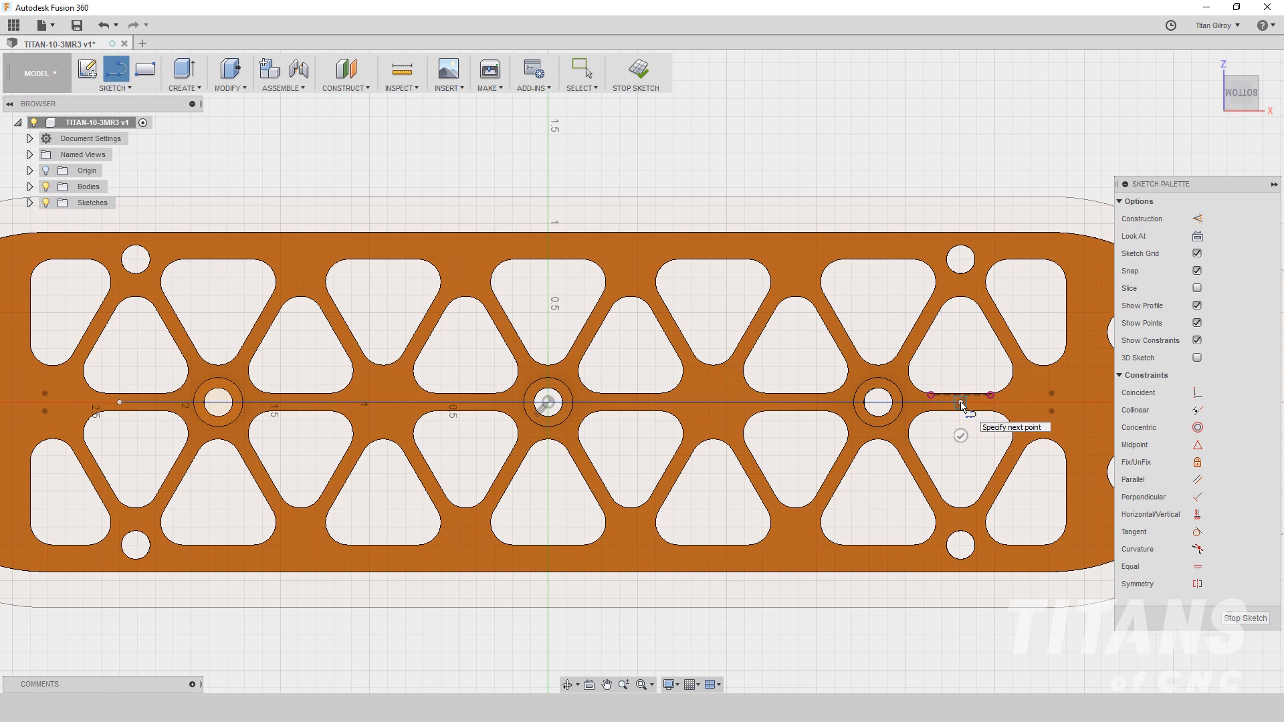
{"action": "key", "text": "Escape"}
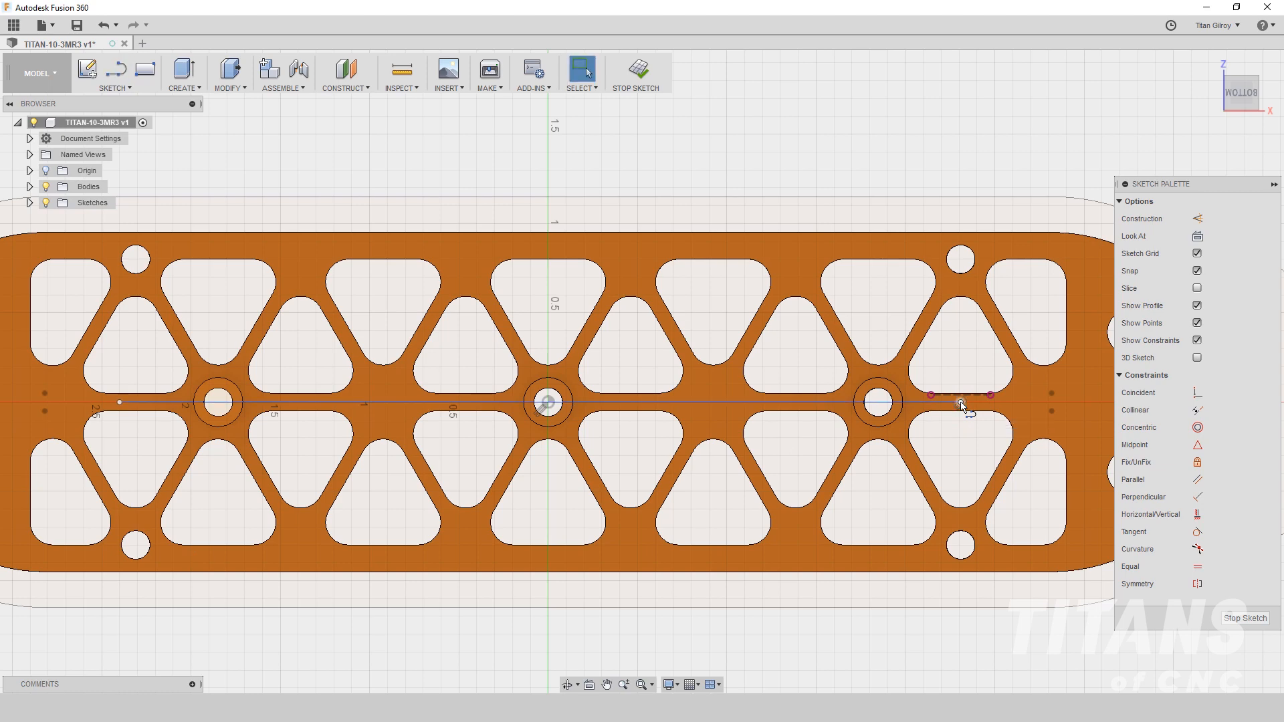
{"action": "left_click", "coordinate": [1238, 619]}
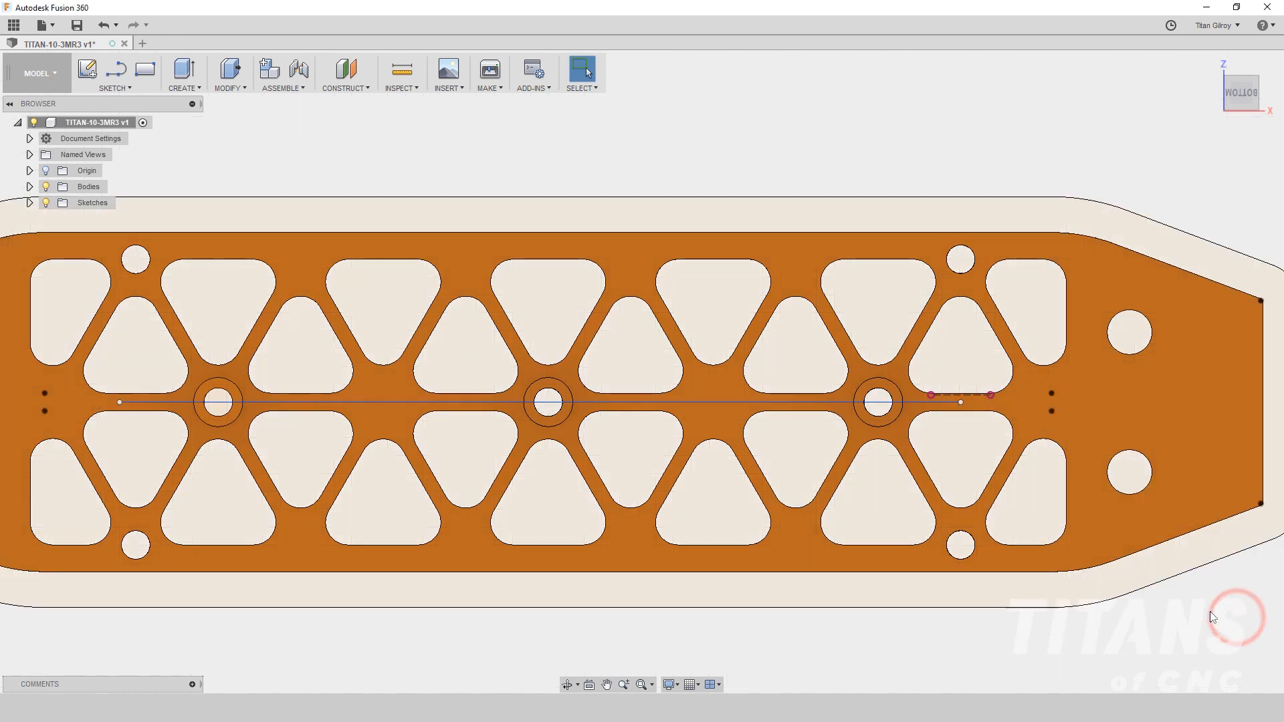
- Switch to the CAM workspace and regenerate the toolpath of the Adaptive1 operation
{"action": "mouse_move", "coordinate": [1037, 501]}
{"action": "middle_mouse_down", "text": "shift"}
{"action": "mouse_move", "coordinate": [944, 418]}
{"action": "mouse_move", "coordinate": [931, 367]}
{"action": "middle_mouse_up", "text": "shift"}
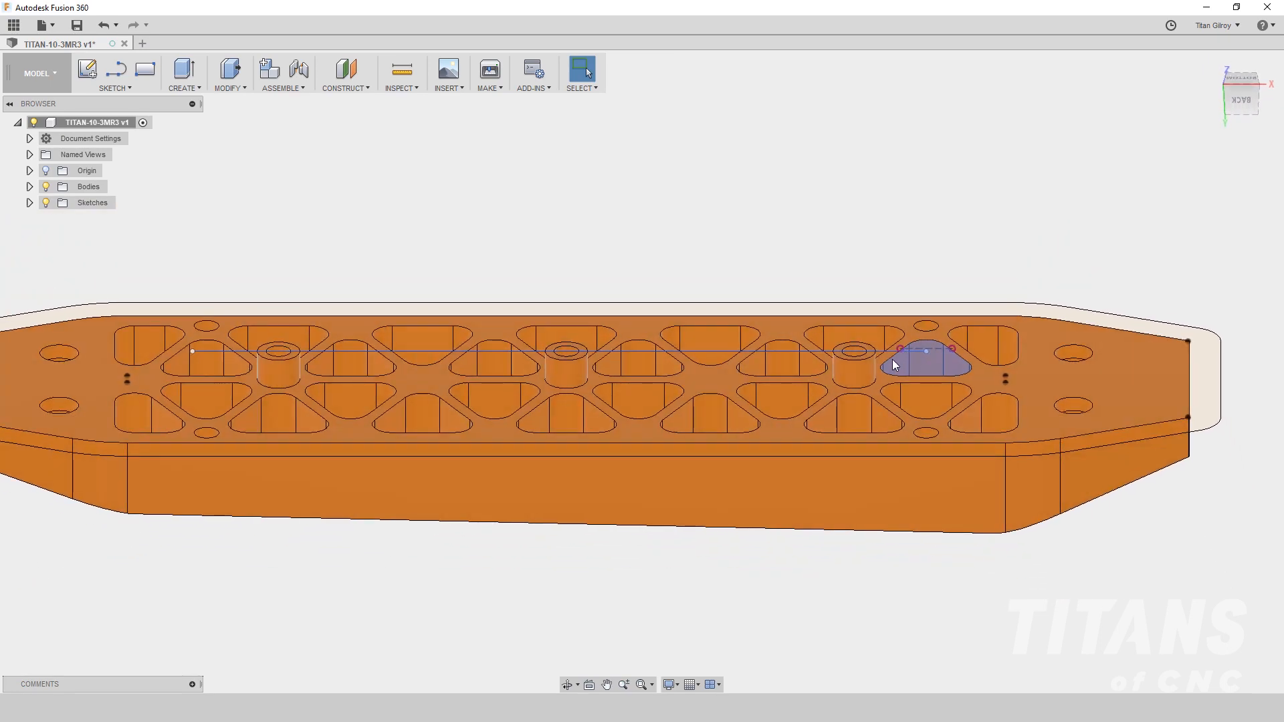
{"action": "middle_click_drag", "start_coordinate": [337, 491], "coordinate": [536, 554], "text": "shift"}
{"action": "scroll", "coordinate": [536, 554], "scroll_direction": "down", "scroll_amount": 2}
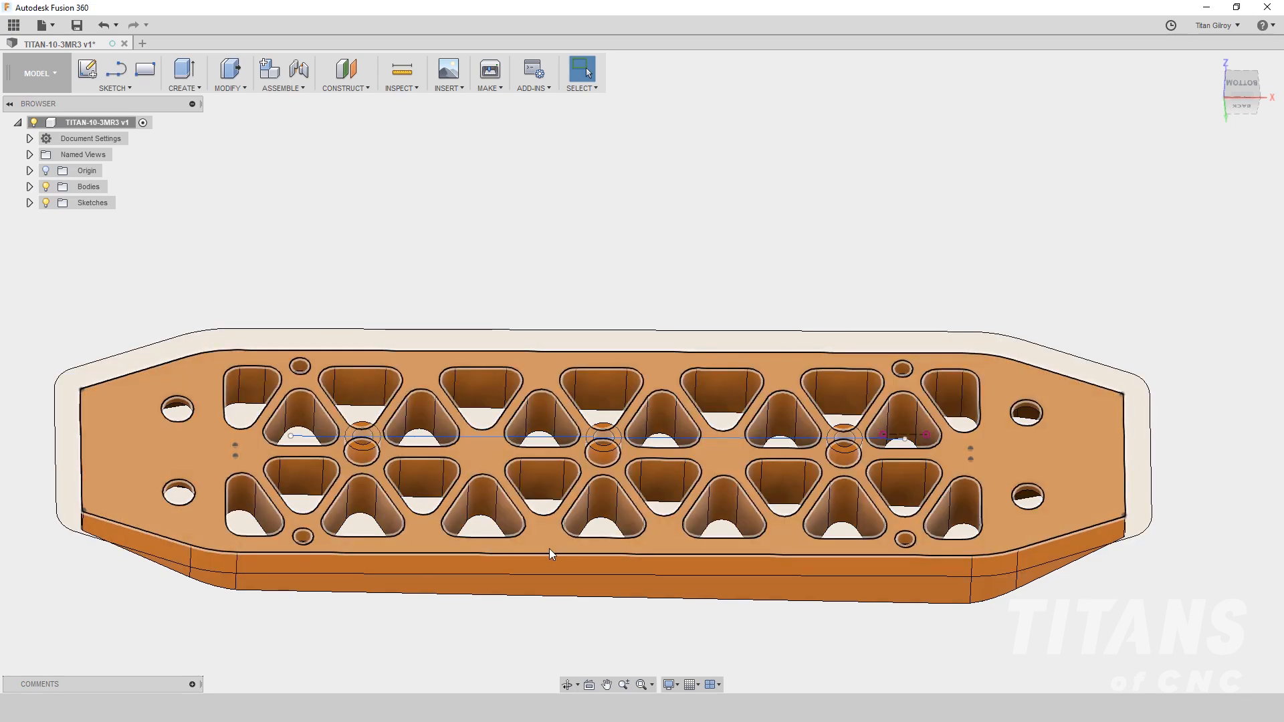
{"action": "middle_click_drag", "start_coordinate": [557, 538], "coordinate": [541, 491], "text": "shift"}
{"action": "left_click", "coordinate": [56, 74]}
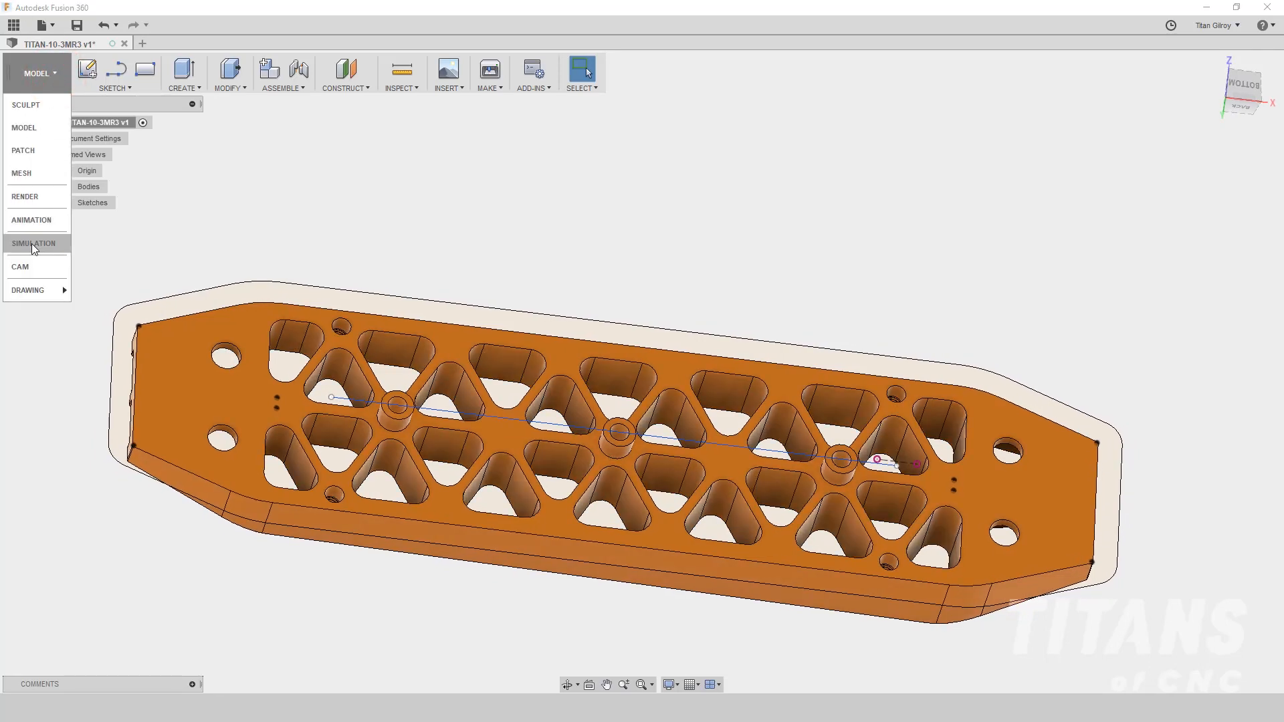
{"action": "left_click", "coordinate": [25, 268]}
{"action": "middle_click_drag", "start_coordinate": [25, 268], "coordinate": [339, 439], "text": "shift"}
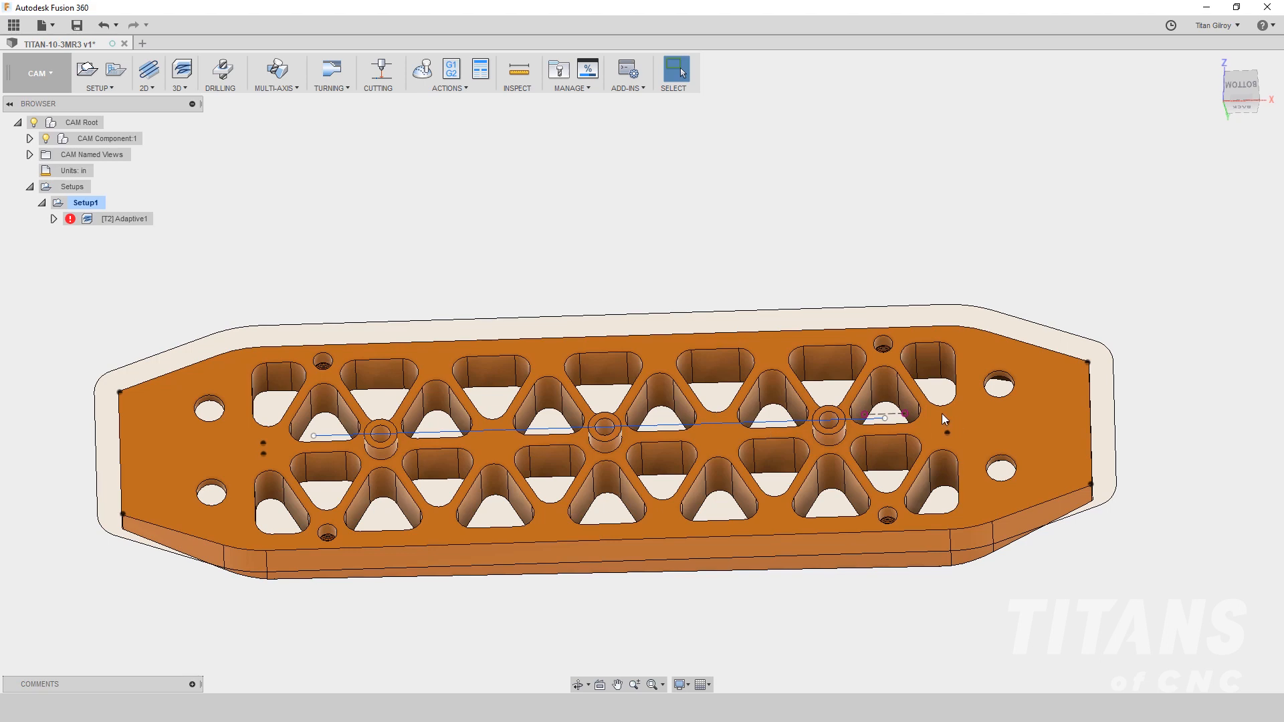
{"action": "middle_click_drag", "start_coordinate": [873, 416], "coordinate": [283, 264], "text": "shift"}
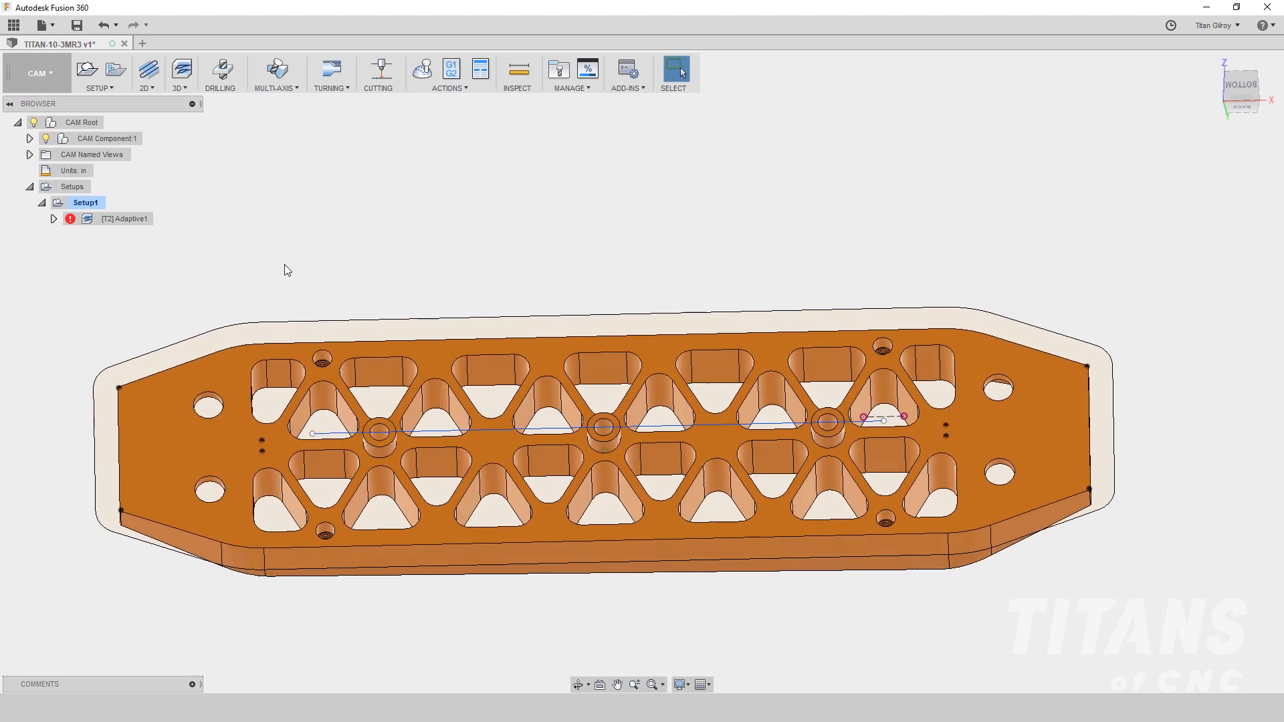
{"action": "right_click", "coordinate": [121, 221]}
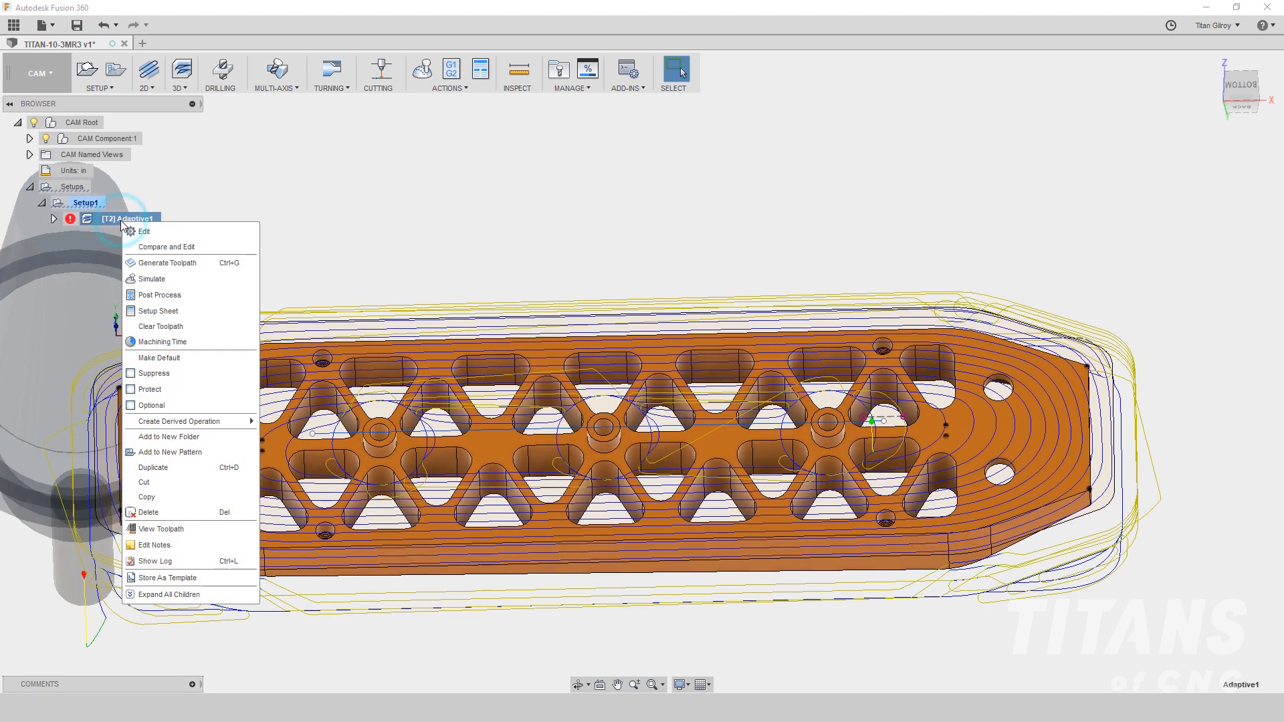
{"action": "left_click", "coordinate": [171, 263]}
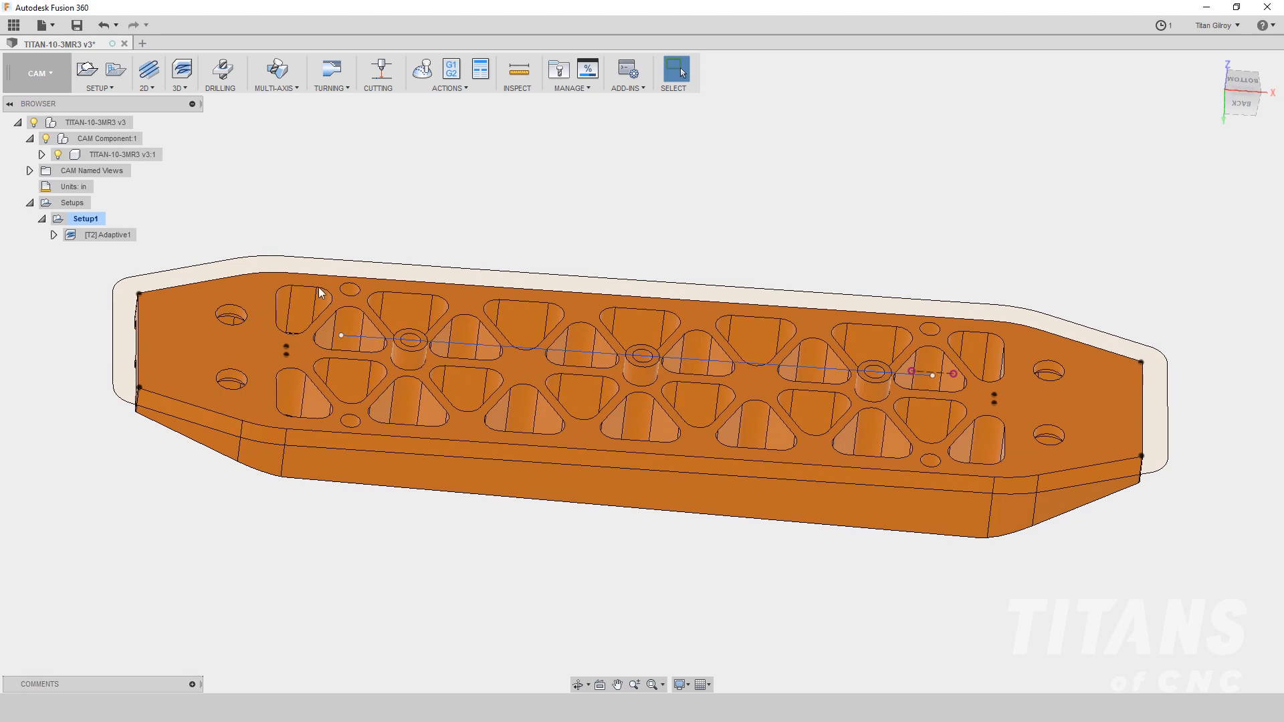
- Add a 2D Trace operation with the 1/2 in flat end mill, using the sketched line through the bosses as its curve
{"action": "middle_click_drag", "start_coordinate": [462, 353], "coordinate": [342, 359], "text": "shift"}
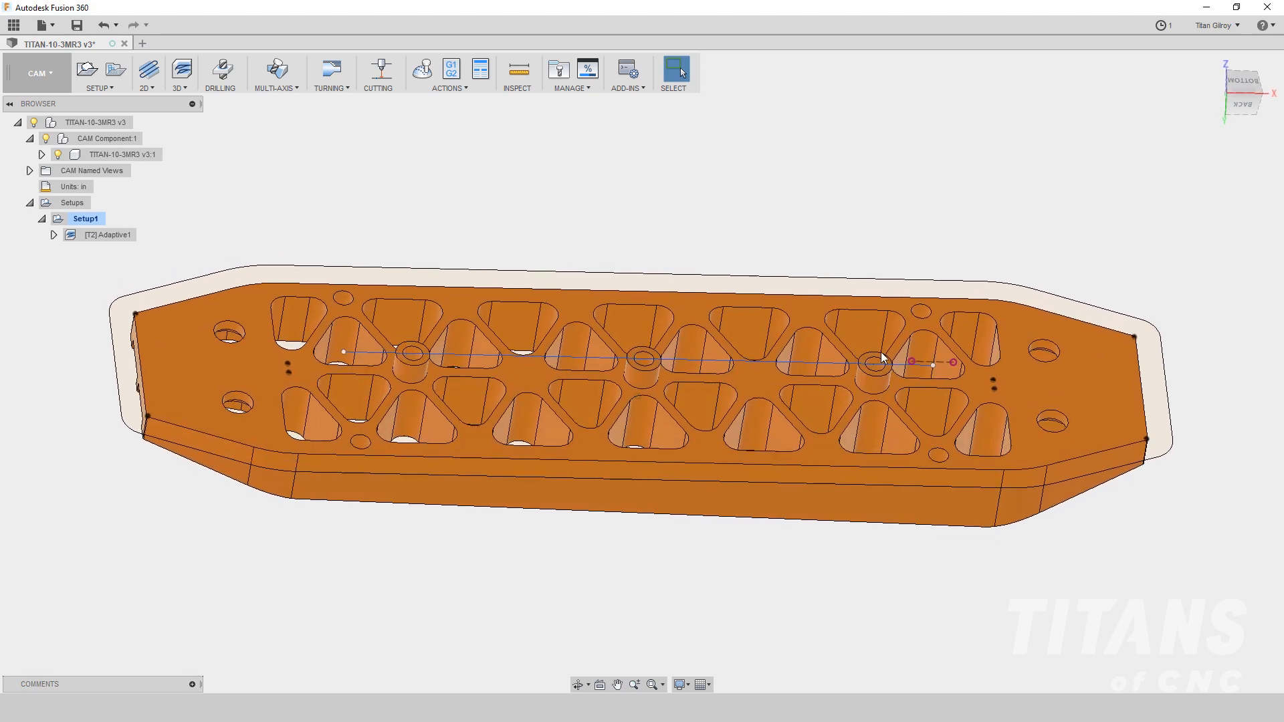
{"action": "middle_click_drag", "start_coordinate": [950, 359], "coordinate": [849, 238], "text": "shift"}
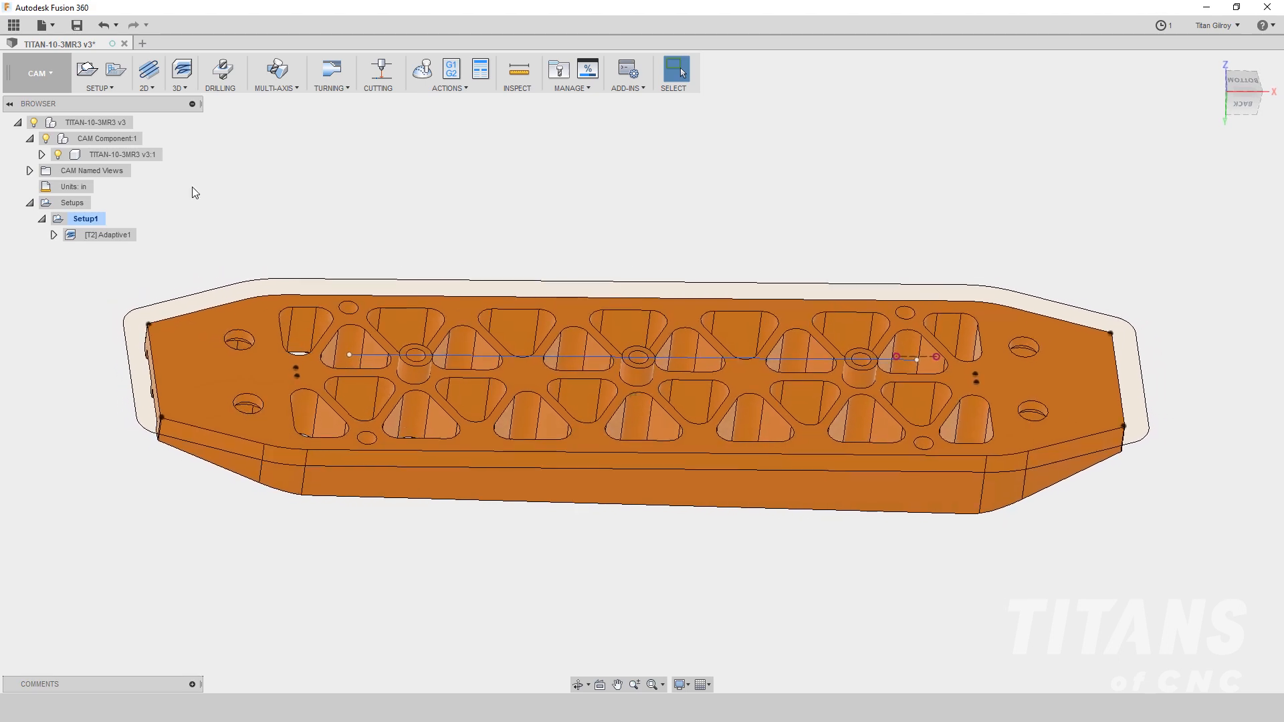
{"action": "left_click", "coordinate": [150, 90]}
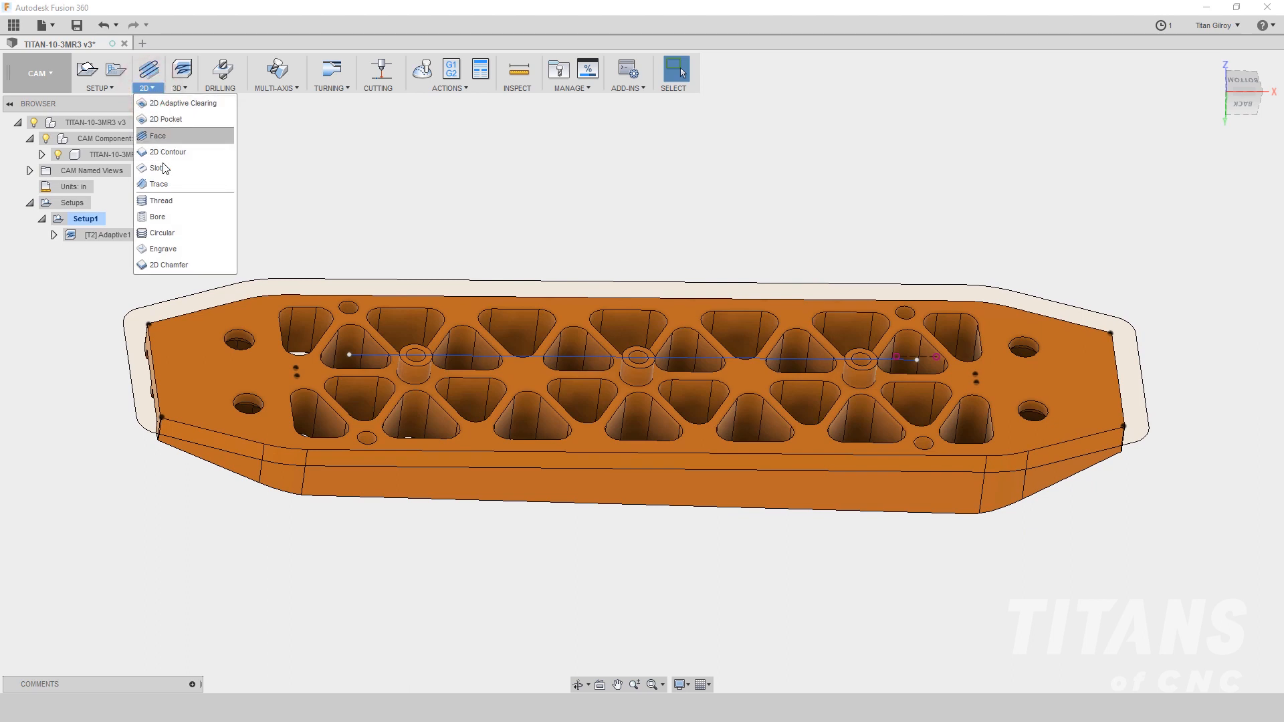
{"action": "left_click", "coordinate": [171, 185]}
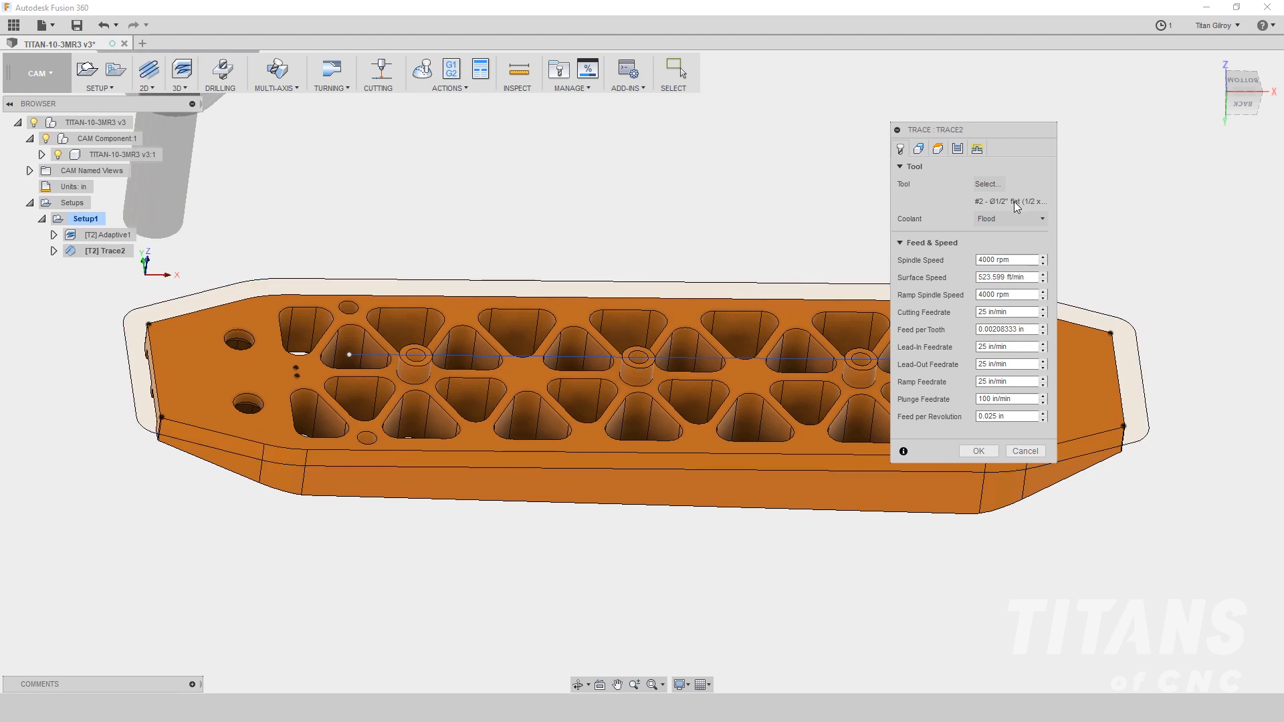
{"action": "left_click", "coordinate": [1013, 312]}
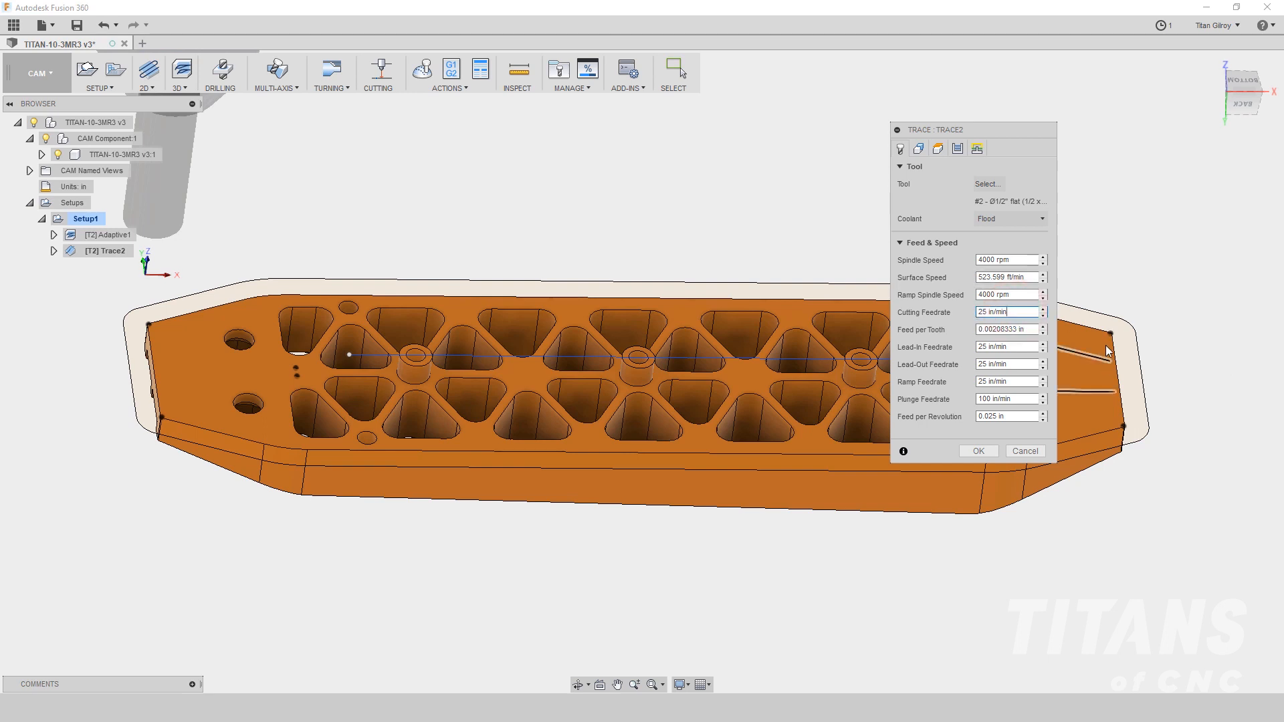
{"action": "key", "text": "Tab"}
{"action": "key", "text": "Tab"}
{"action": "key", "text": "Tab"}
{"action": "key", "text": "Tab"}
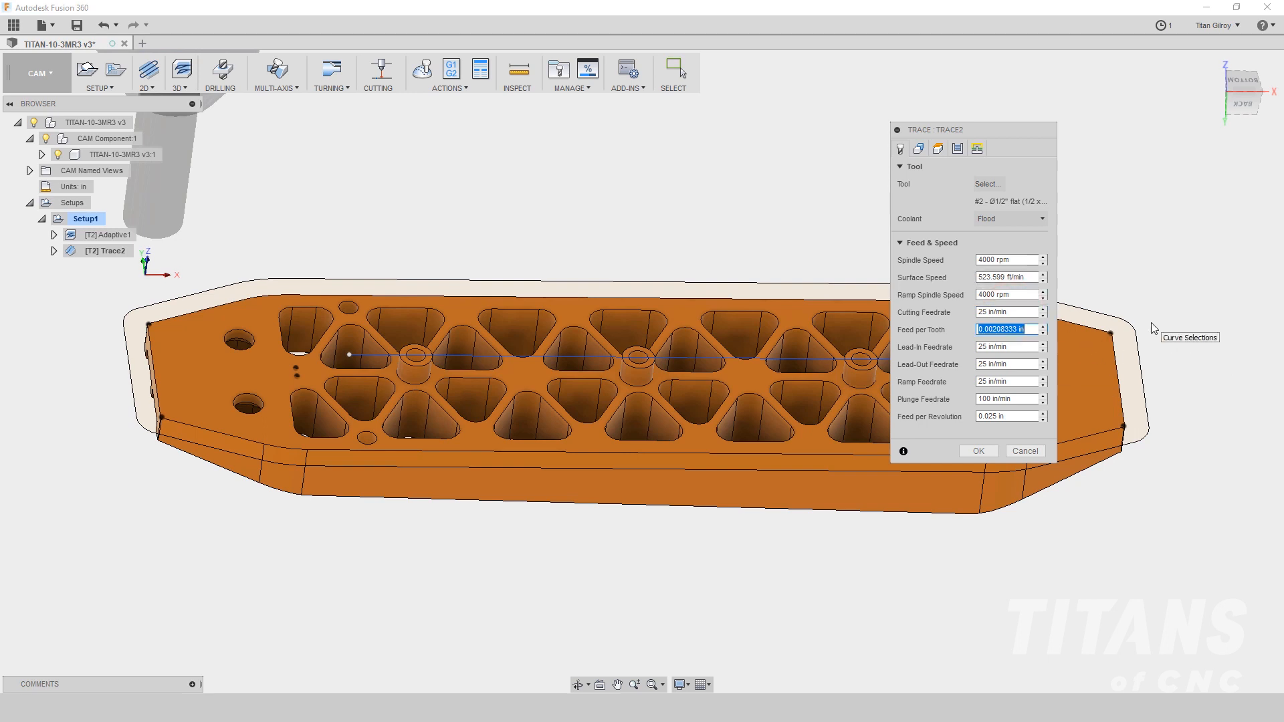
{"action": "key", "text": "Tab"}
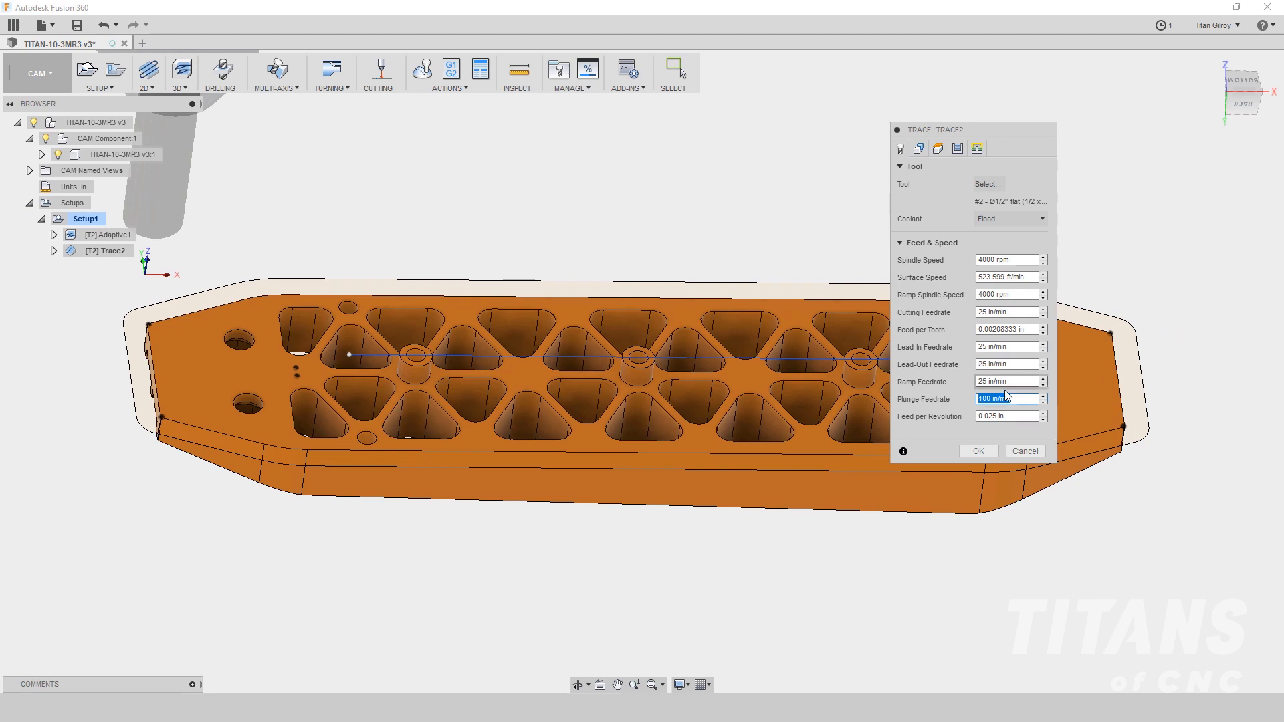
{"action": "left_click", "coordinate": [918, 148]}
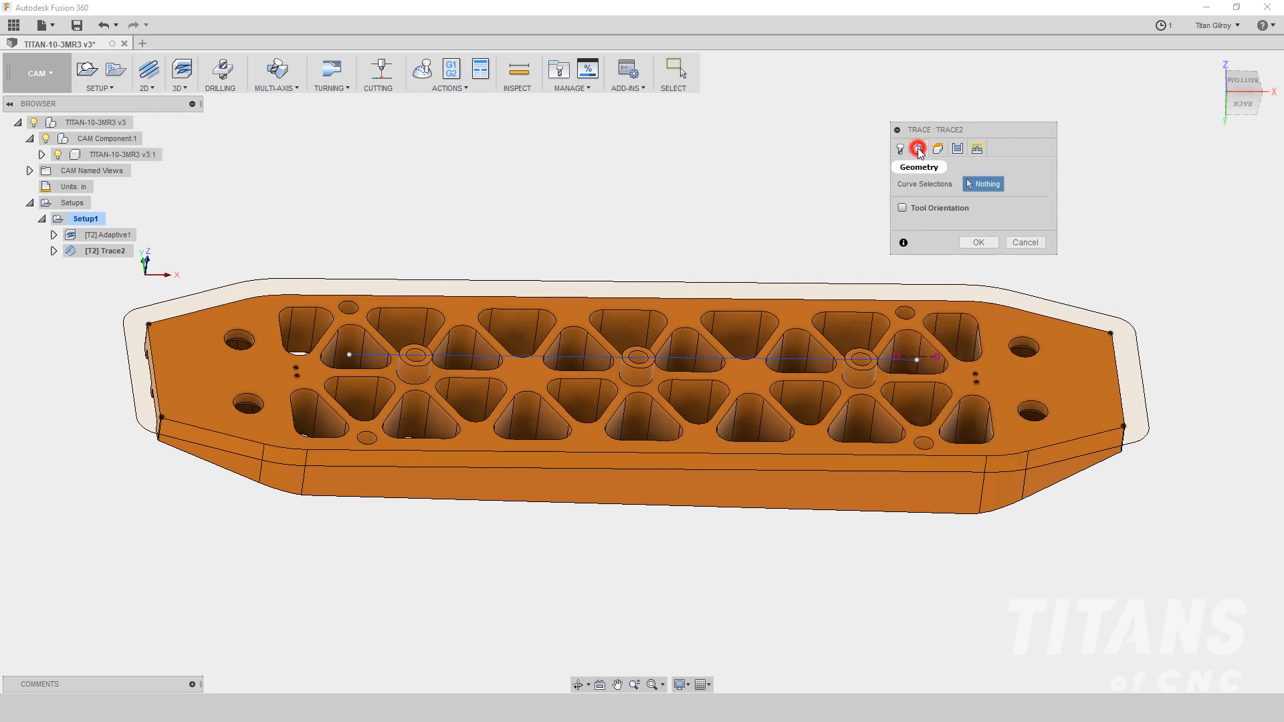
{"action": "left_click", "coordinate": [363, 356]}
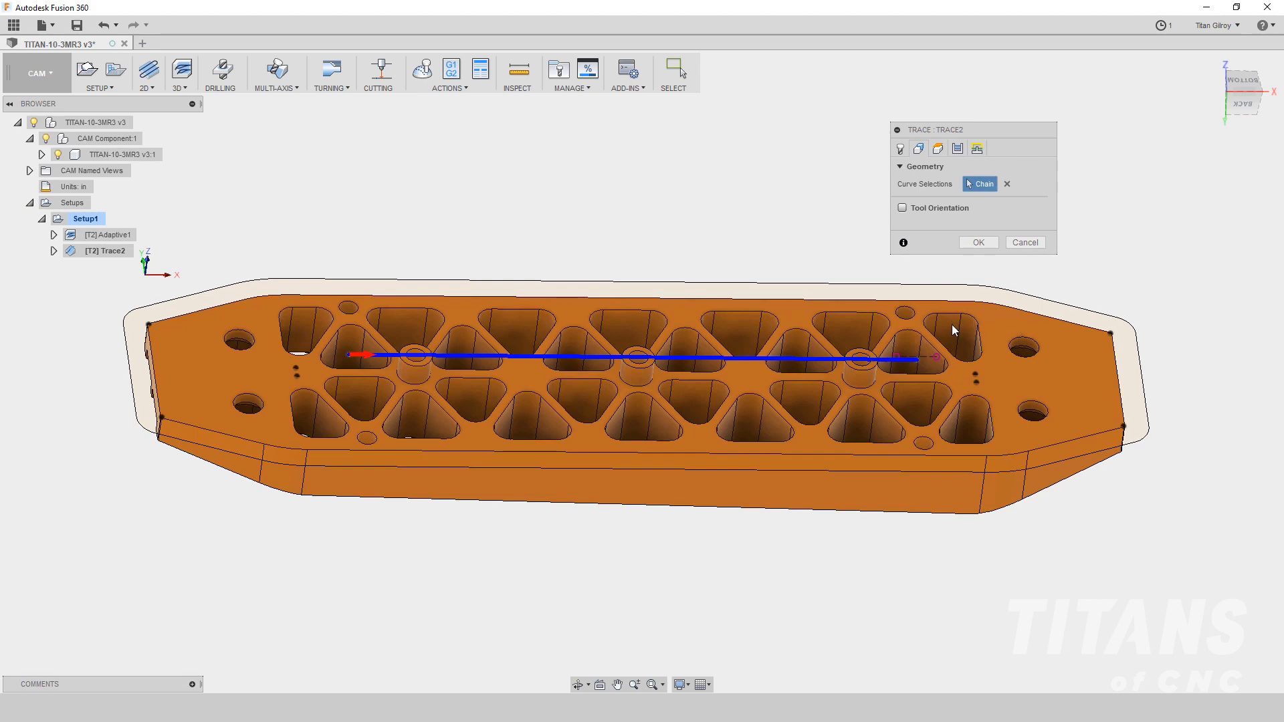
- Reference the trace's clearance, retract and feed heights from Model top, and set the feed height offset to 0
{"action": "left_click", "coordinate": [938, 149]}
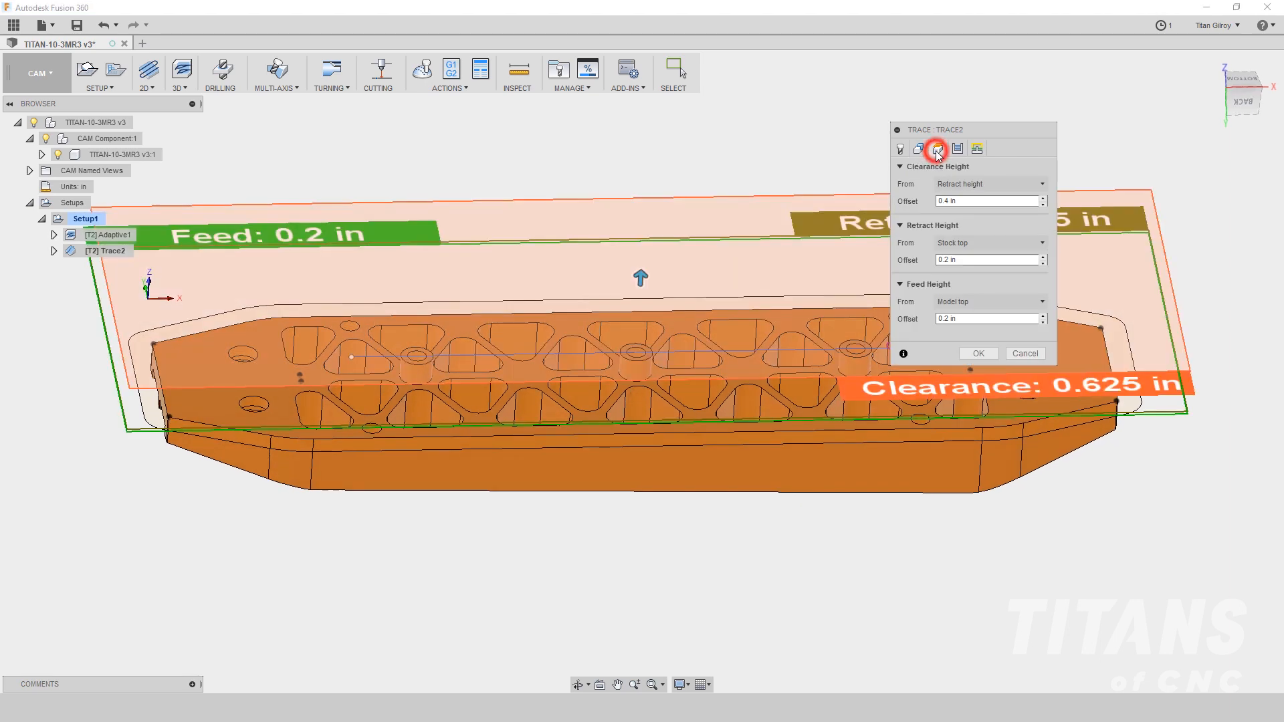
{"action": "left_click", "coordinate": [969, 184]}
{"action": "left_click", "coordinate": [980, 229]}
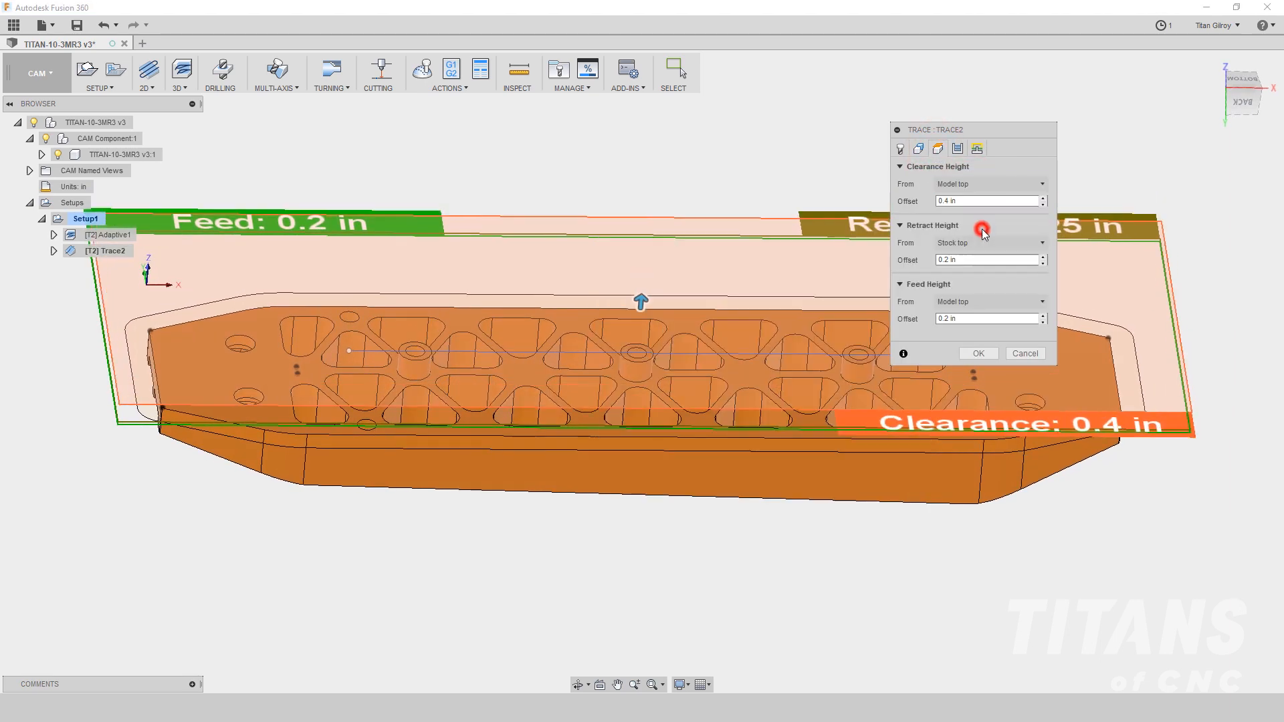
{"action": "left_click", "coordinate": [981, 243]}
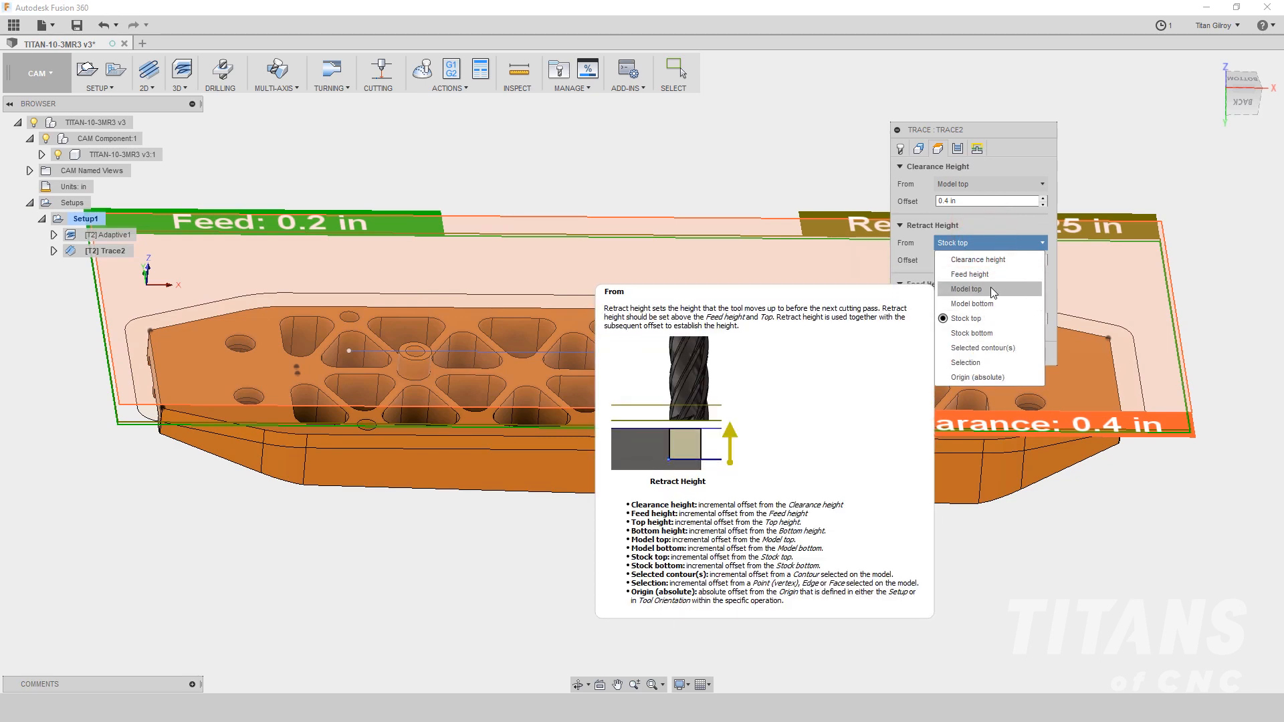
{"action": "left_click", "coordinate": [990, 289]}
{"action": "left_click", "coordinate": [987, 304]}
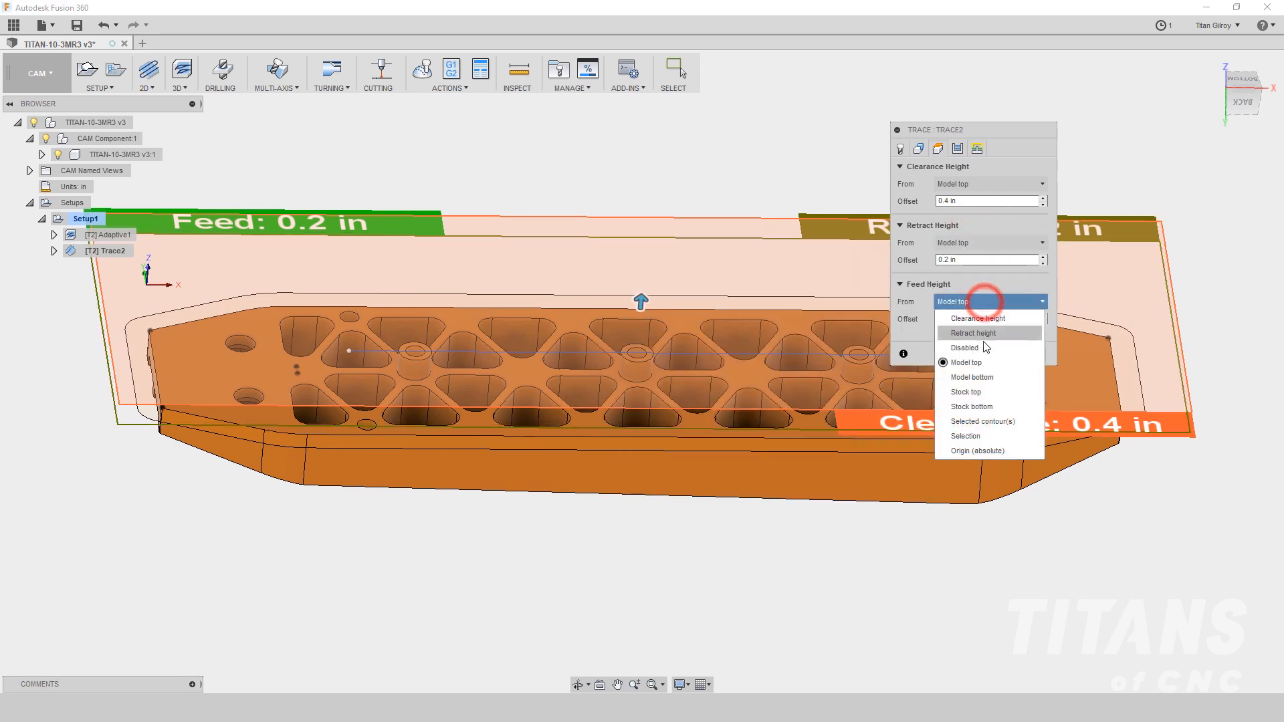
{"action": "left_click", "coordinate": [988, 363]}
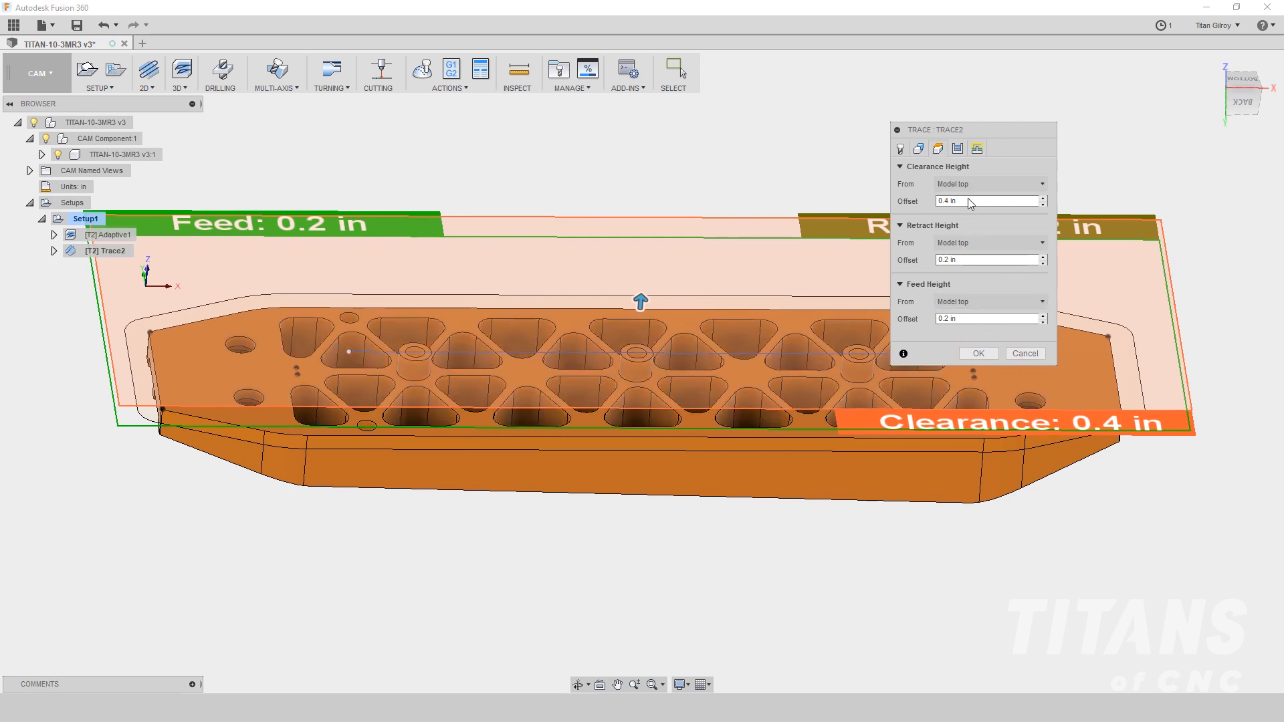
{"action": "left_click", "coordinate": [969, 317]}
{"action": "type", "text": "0"}
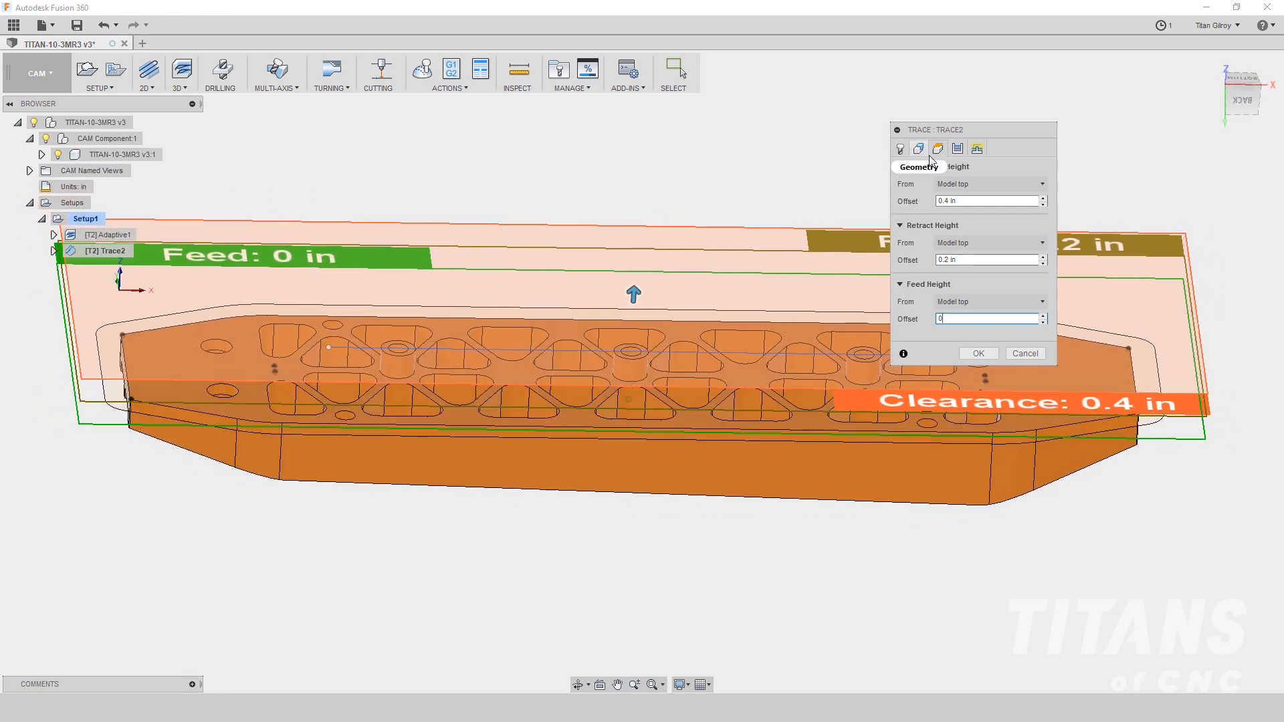
- Review the trace's passes and linking settings, leaving lead-in and lead-out off, and finish the operation to generate its toolpath
{"action": "left_click", "coordinate": [958, 149]}
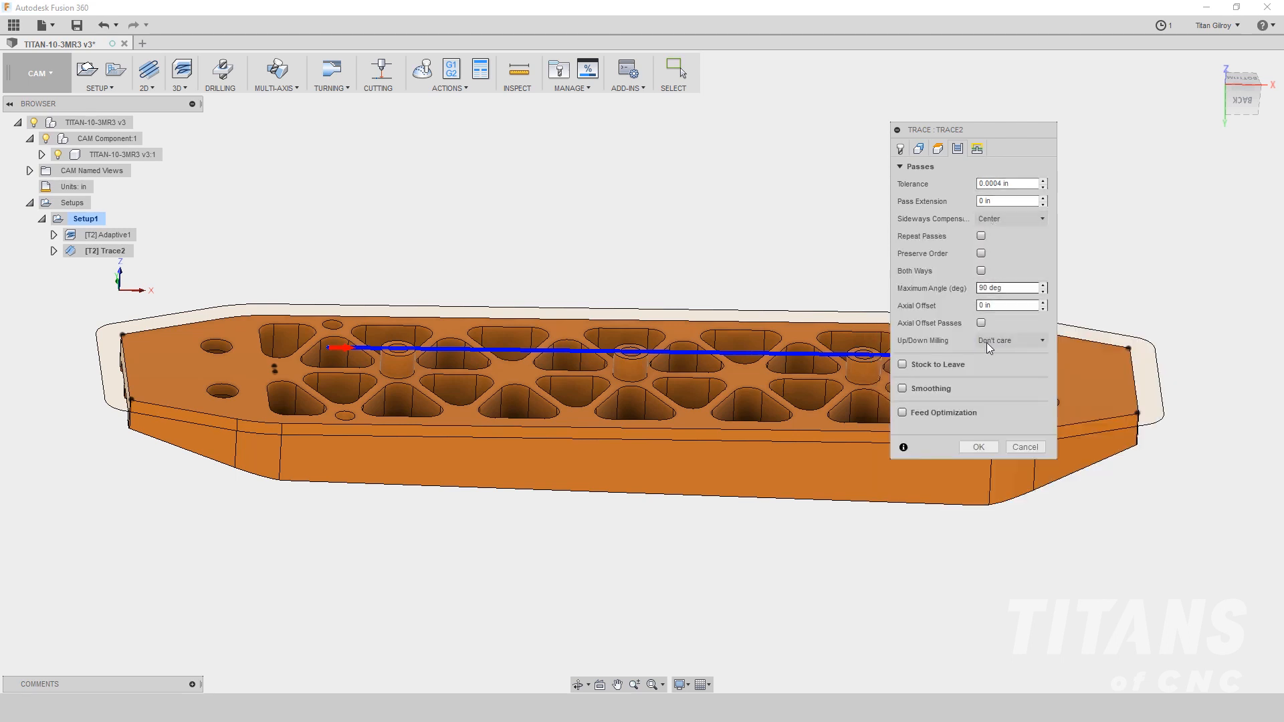
{"action": "left_click", "coordinate": [976, 151]}
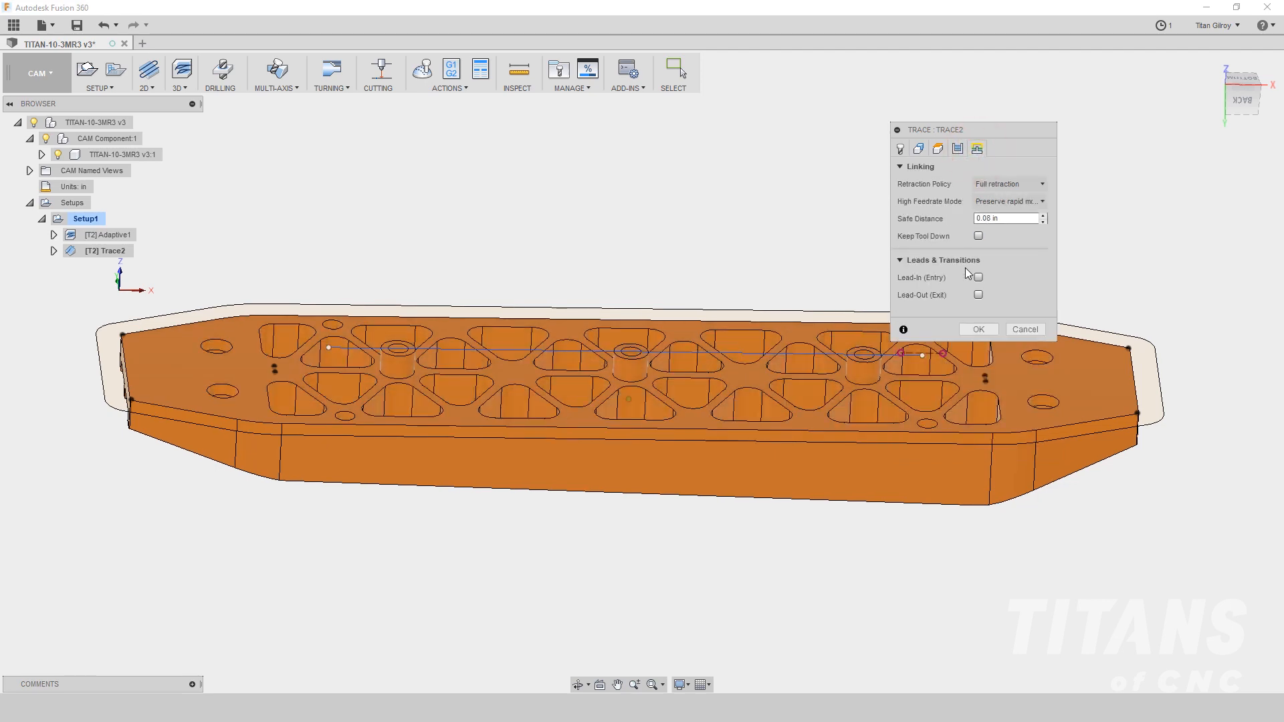
{"action": "middle_click_drag", "start_coordinate": [330, 294], "coordinate": [355, 343], "text": "shift"}
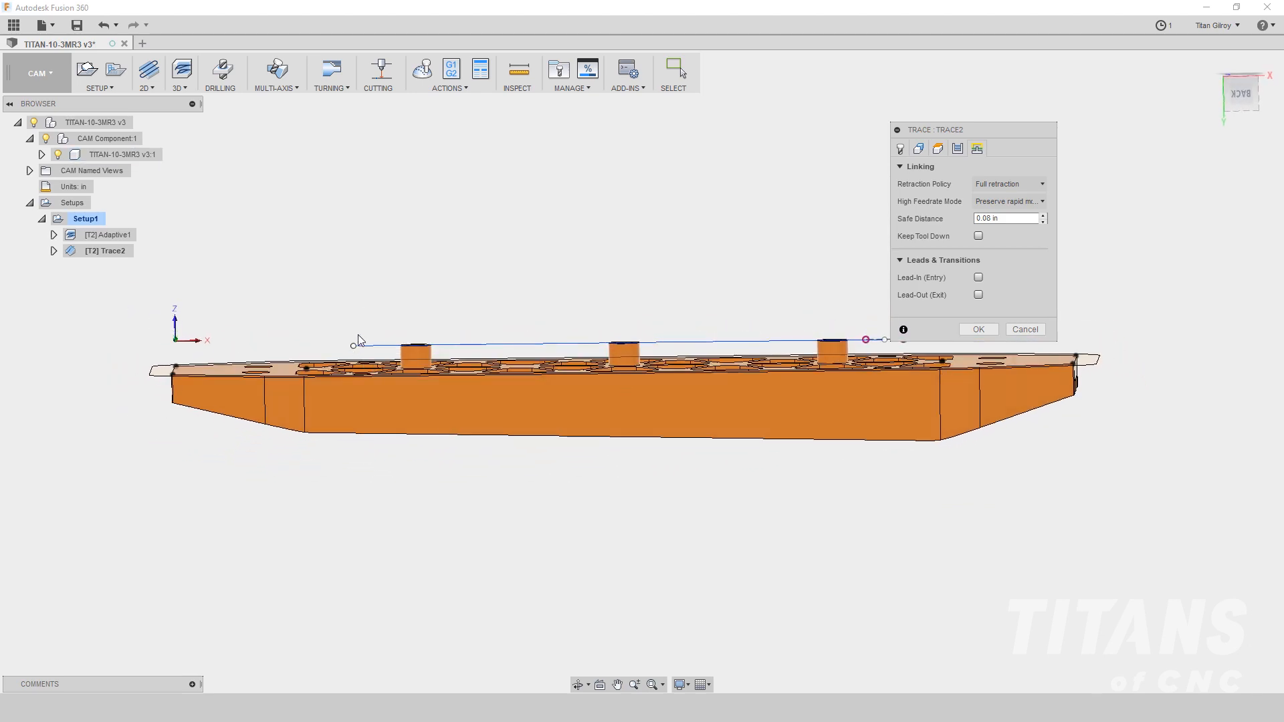
{"action": "mouse_move", "coordinate": [917, 120]}
{"action": "middle_mouse_down", "text": "shift"}
{"action": "mouse_move", "coordinate": [878, 163]}
{"action": "mouse_move", "coordinate": [974, 326]}
{"action": "middle_mouse_up", "text": "shift"}
{"action": "left_click", "coordinate": [980, 330]}
{"action": "mouse_move", "coordinate": [982, 324]}
{"action": "middle_mouse_down", "text": "shift"}
{"action": "mouse_move", "coordinate": [308, 313]}
{"action": "mouse_move", "coordinate": [484, 353]}
{"action": "middle_mouse_up", "text": "shift"}
{"action": "middle_click_drag", "start_coordinate": [831, 333], "coordinate": [734, 347], "text": "shift"}
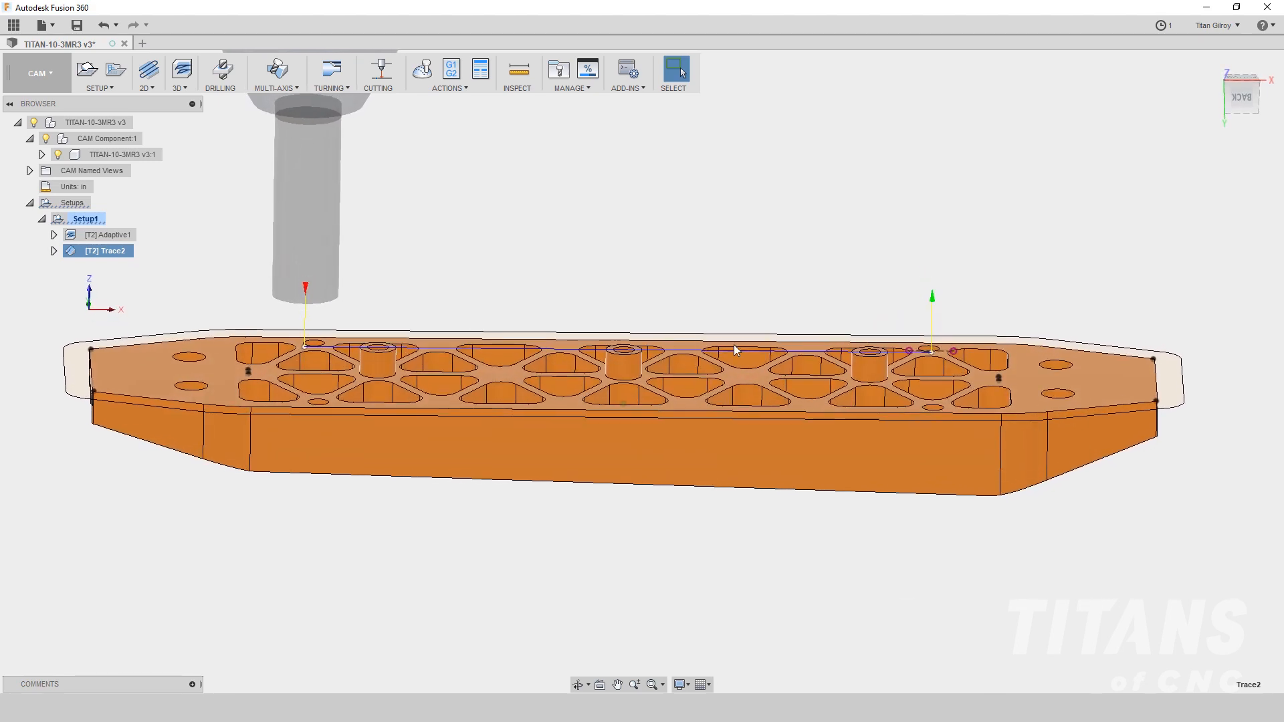
- Add a 2D Pocket operation with the 1/2 in flat end mill and select the base edges of the three bosses as pocket chains
{"action": "middle_click_drag", "start_coordinate": [861, 348], "coordinate": [713, 343], "text": "shift"}
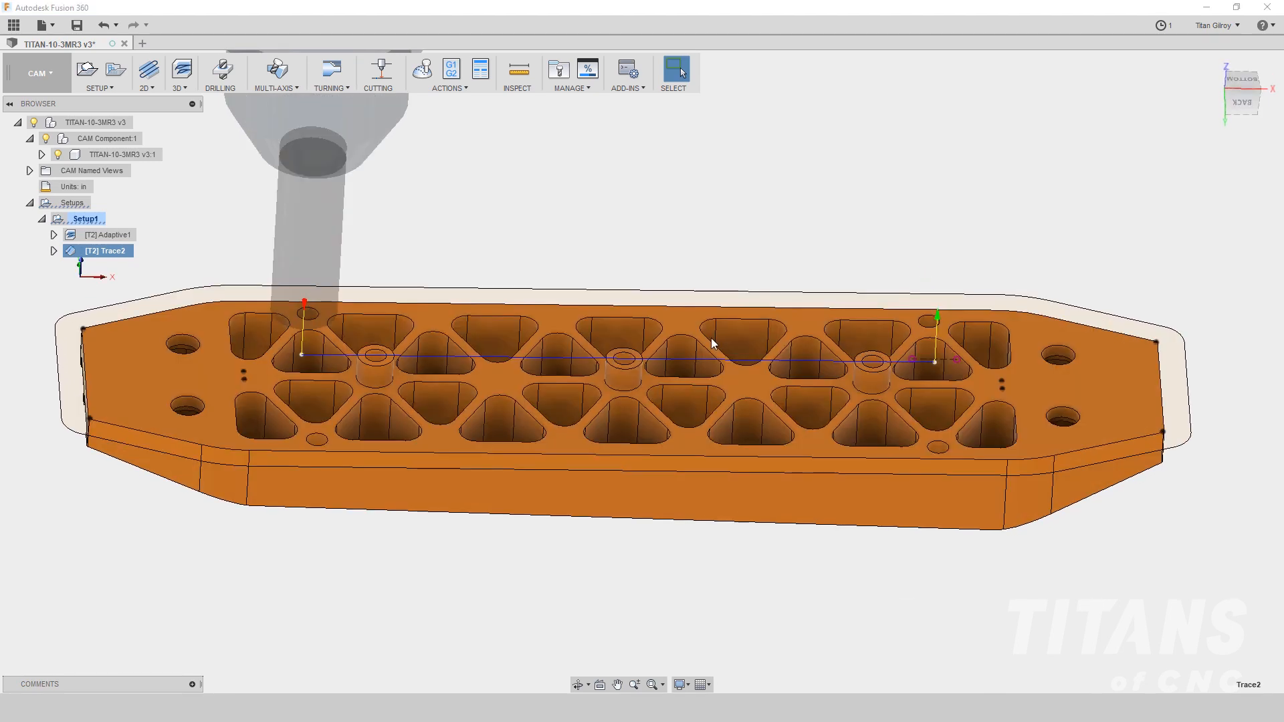
{"action": "middle_click_drag", "start_coordinate": [383, 318], "coordinate": [225, 419], "text": "shift"}
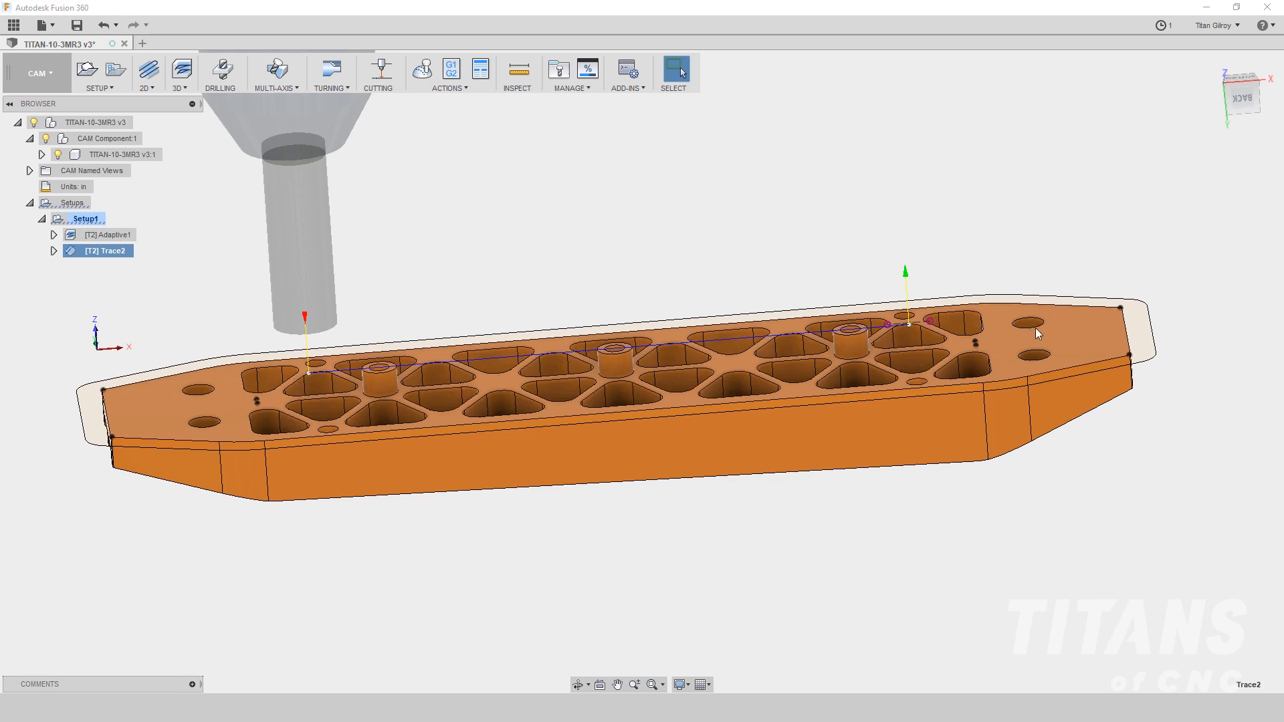
{"action": "middle_click_drag", "start_coordinate": [1038, 334], "coordinate": [291, 288], "text": "shift"}
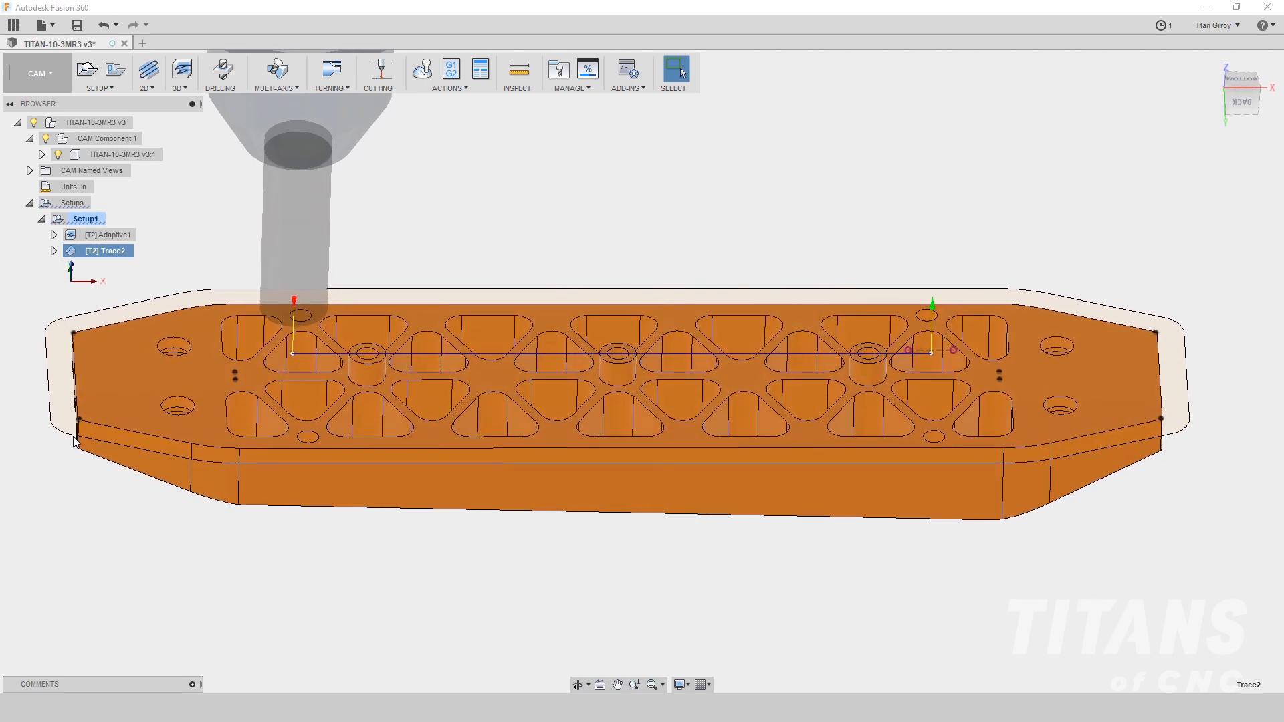
{"action": "middle_click_drag", "start_coordinate": [949, 452], "coordinate": [949, 456], "text": "shift"}
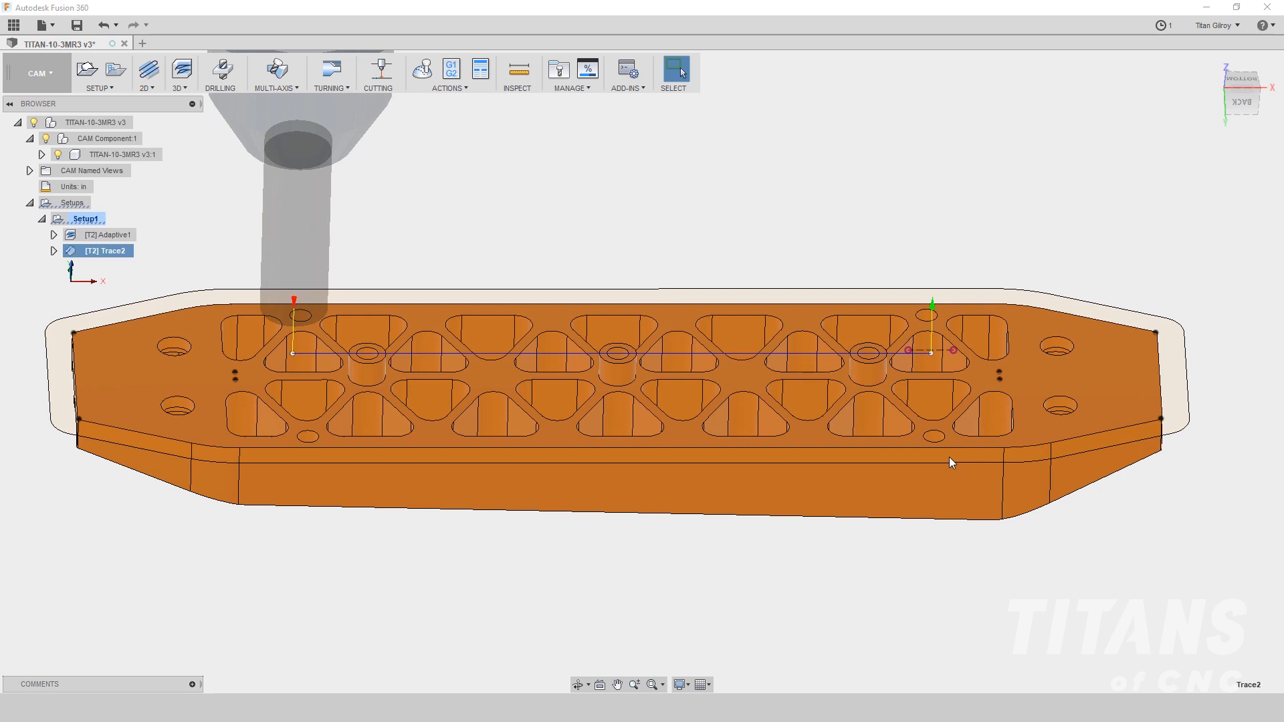
{"action": "left_click", "coordinate": [146, 89]}
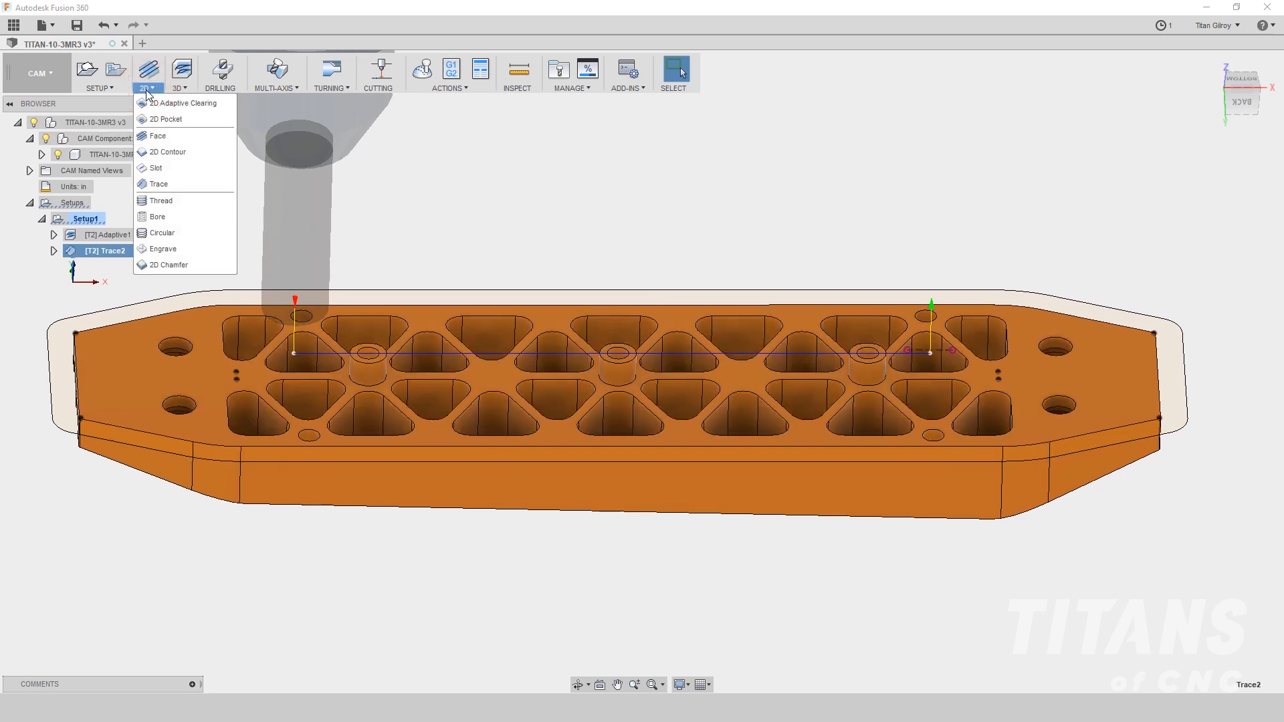
{"action": "left_click", "coordinate": [171, 121]}
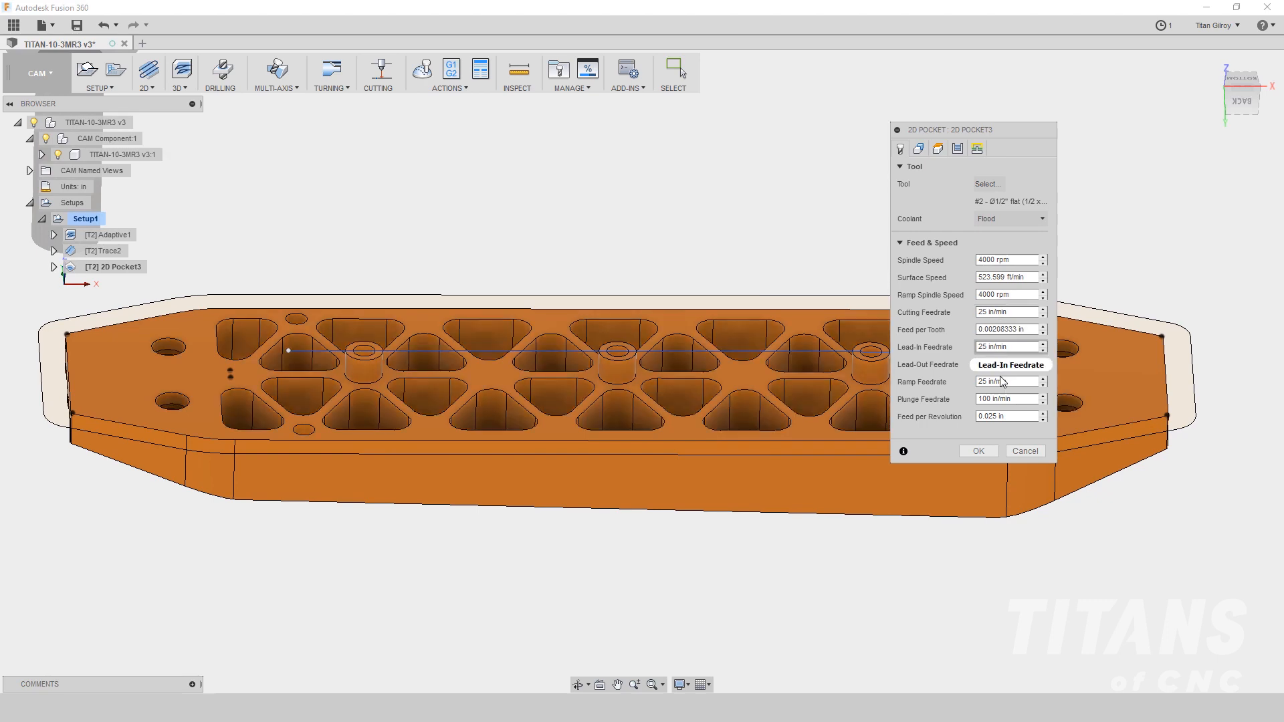
{"action": "left_click", "coordinate": [919, 149]}
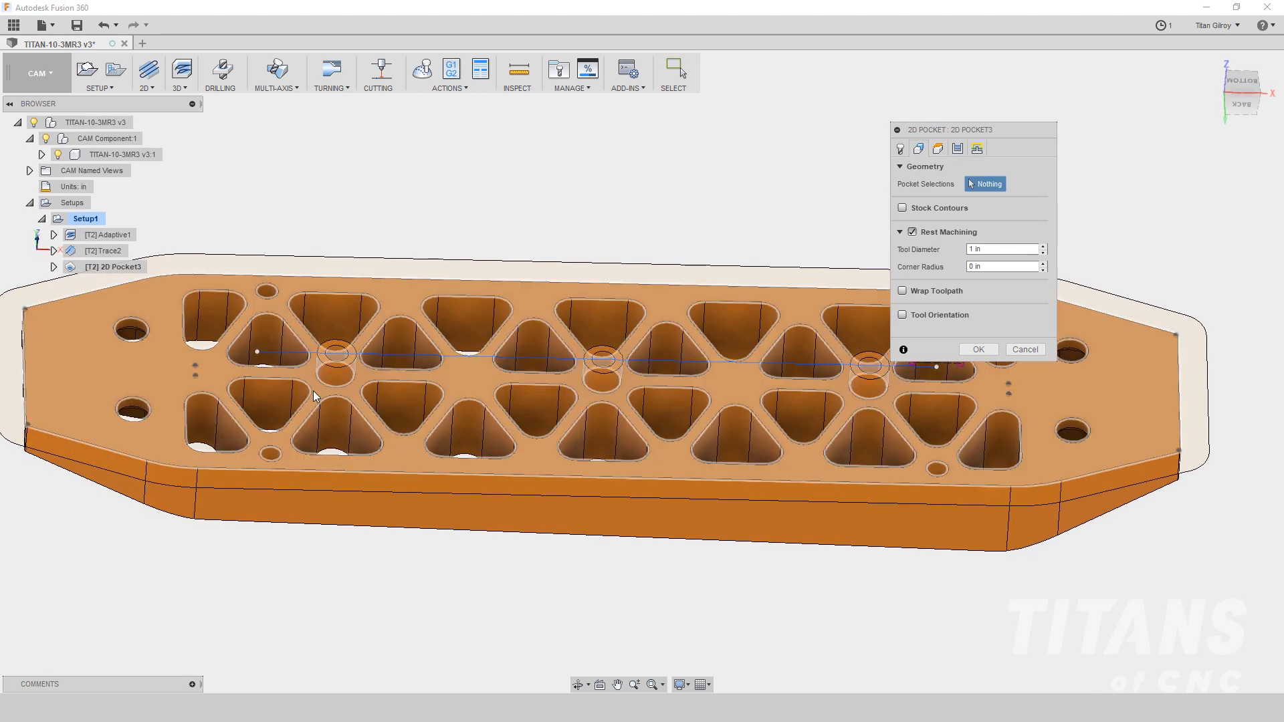
{"action": "left_click", "coordinate": [325, 386]}
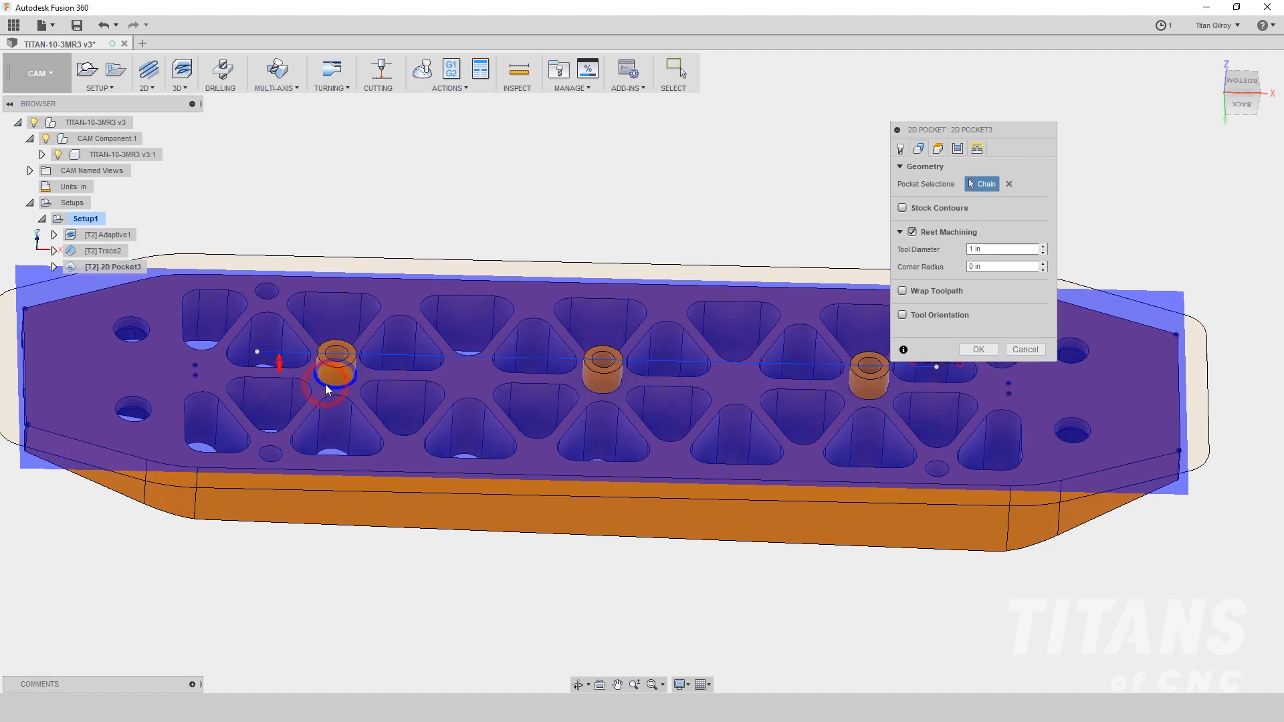
{"action": "left_click", "coordinate": [596, 390]}
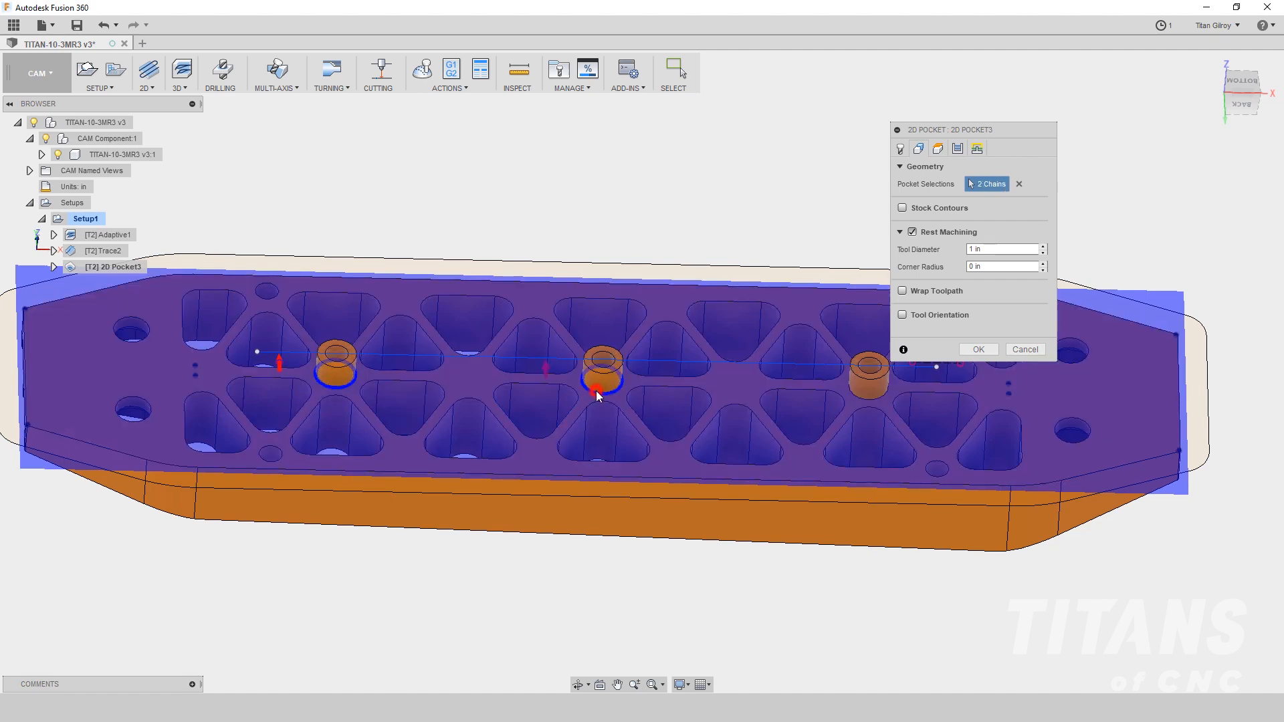
{"action": "left_click", "coordinate": [860, 399]}
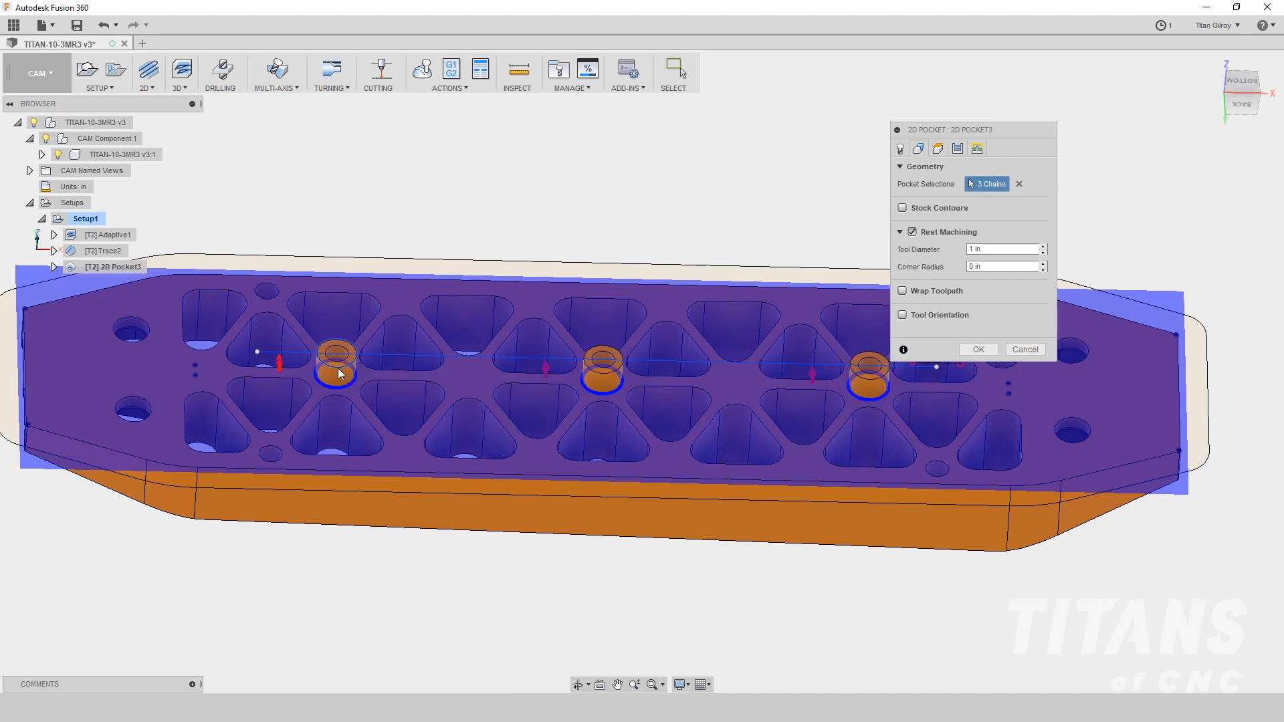
- Turn off rest machining and add the sketched contour around the part to the pocket selections
{"action": "middle_click_drag", "start_coordinate": [338, 368], "coordinate": [370, 362], "text": "shift"}
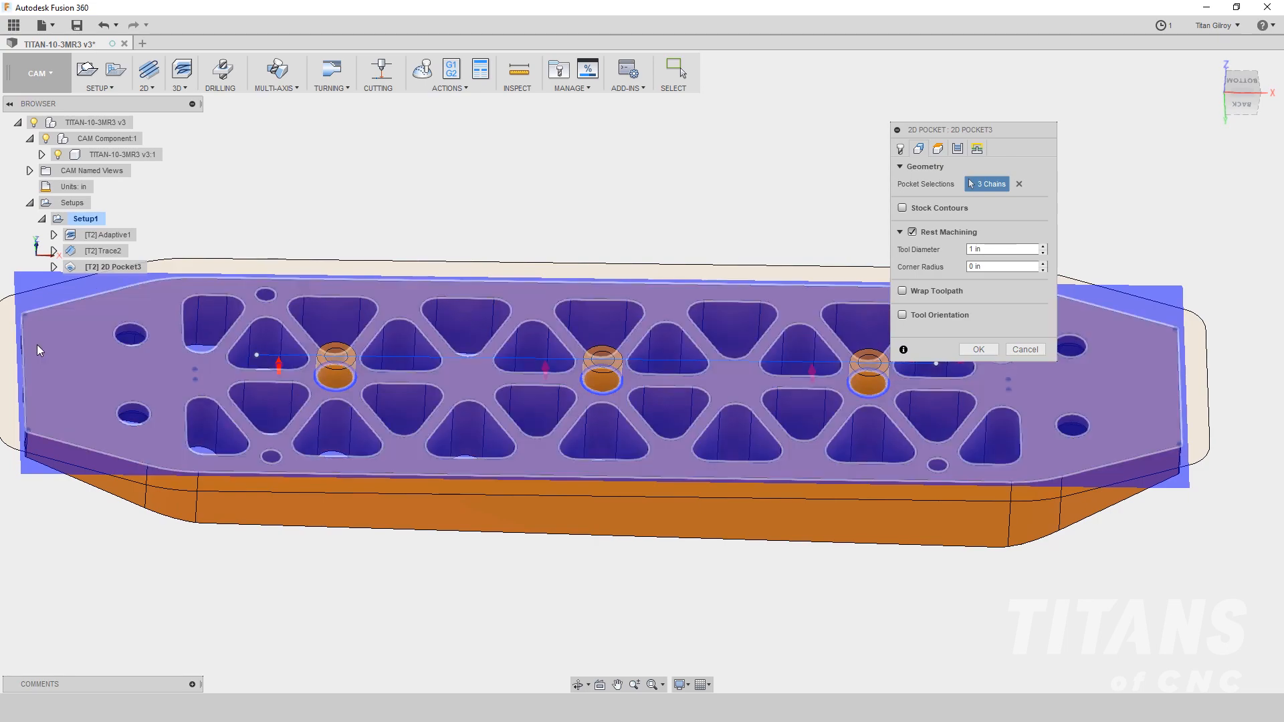
{"action": "middle_click_drag", "start_coordinate": [408, 508], "coordinate": [434, 342], "text": "shift"}
{"action": "scroll", "coordinate": [436, 343], "scroll_direction": "down", "scroll_amount": 1}
{"action": "middle_click_drag", "start_coordinate": [850, 343], "coordinate": [884, 268], "text": "shift"}
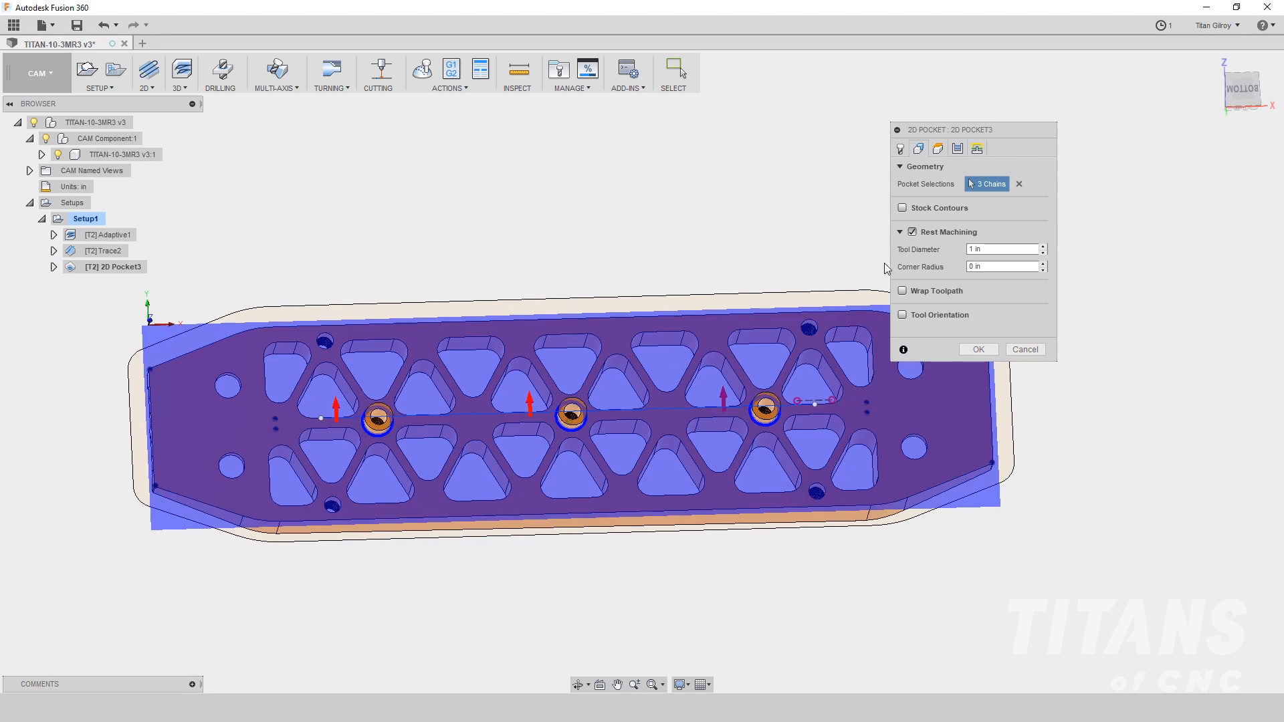
{"action": "left_click", "coordinate": [912, 232]}
{"action": "middle_click_drag", "start_coordinate": [682, 358], "coordinate": [459, 356], "text": "shift"}
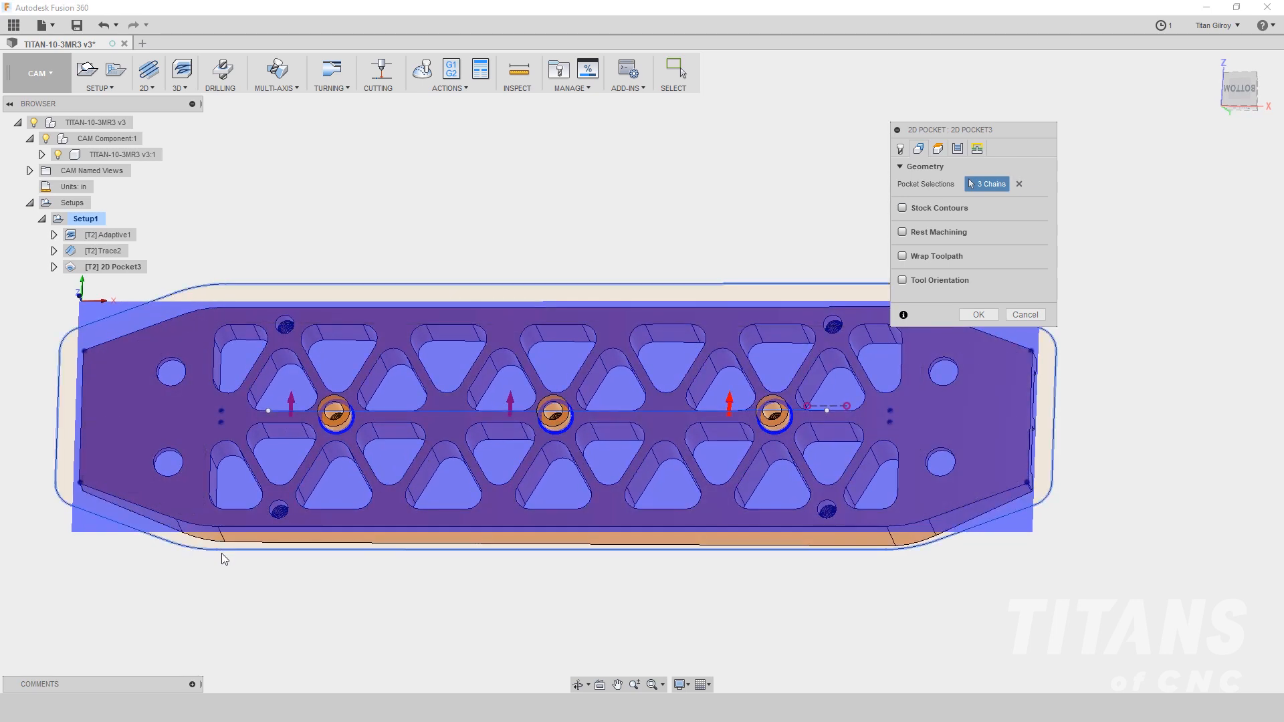
{"action": "left_click", "coordinate": [222, 552]}
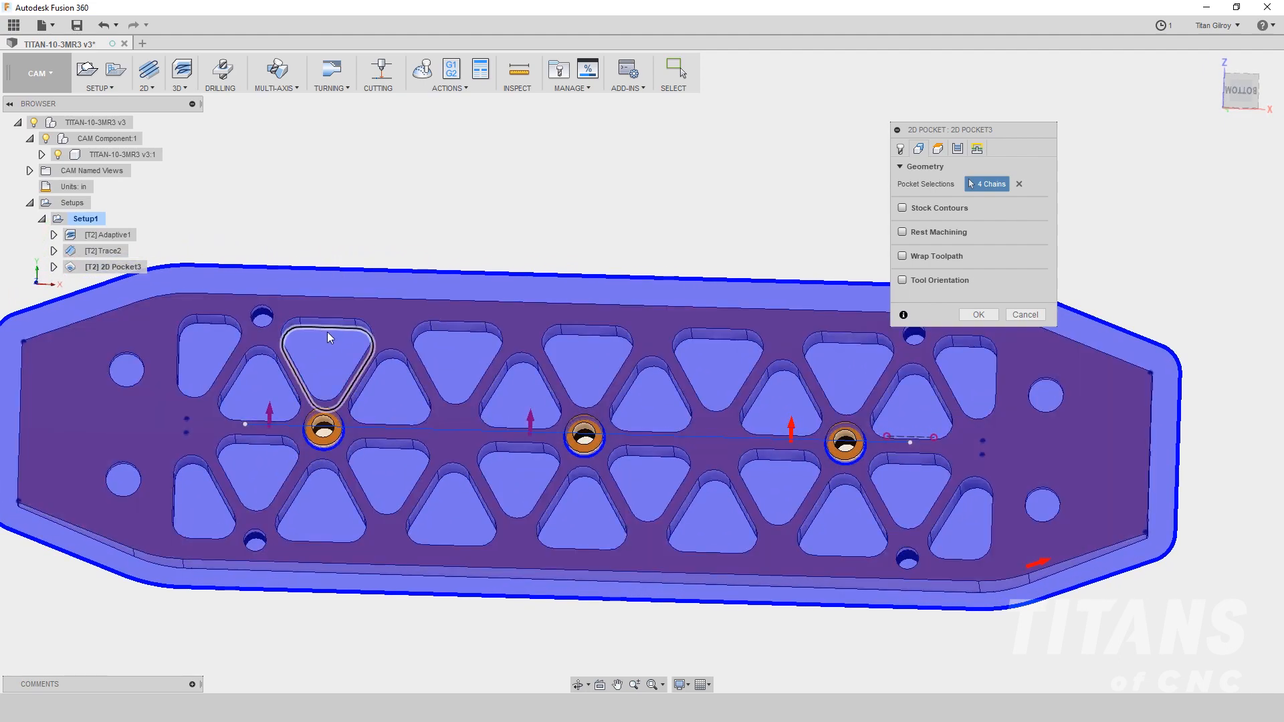
{"action": "middle_click_drag", "start_coordinate": [378, 292], "coordinate": [389, 266], "text": "shift"}
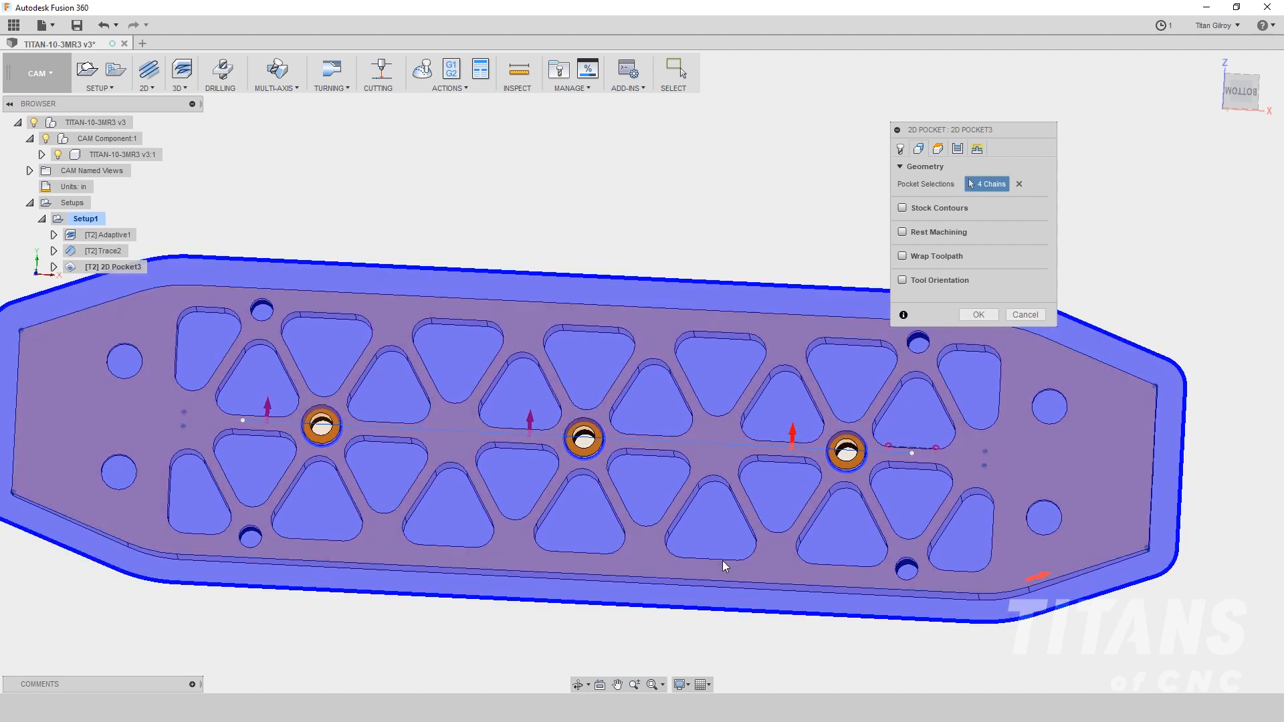
{"action": "middle_click_drag", "start_coordinate": [991, 365], "coordinate": [950, 354], "text": "shift"}
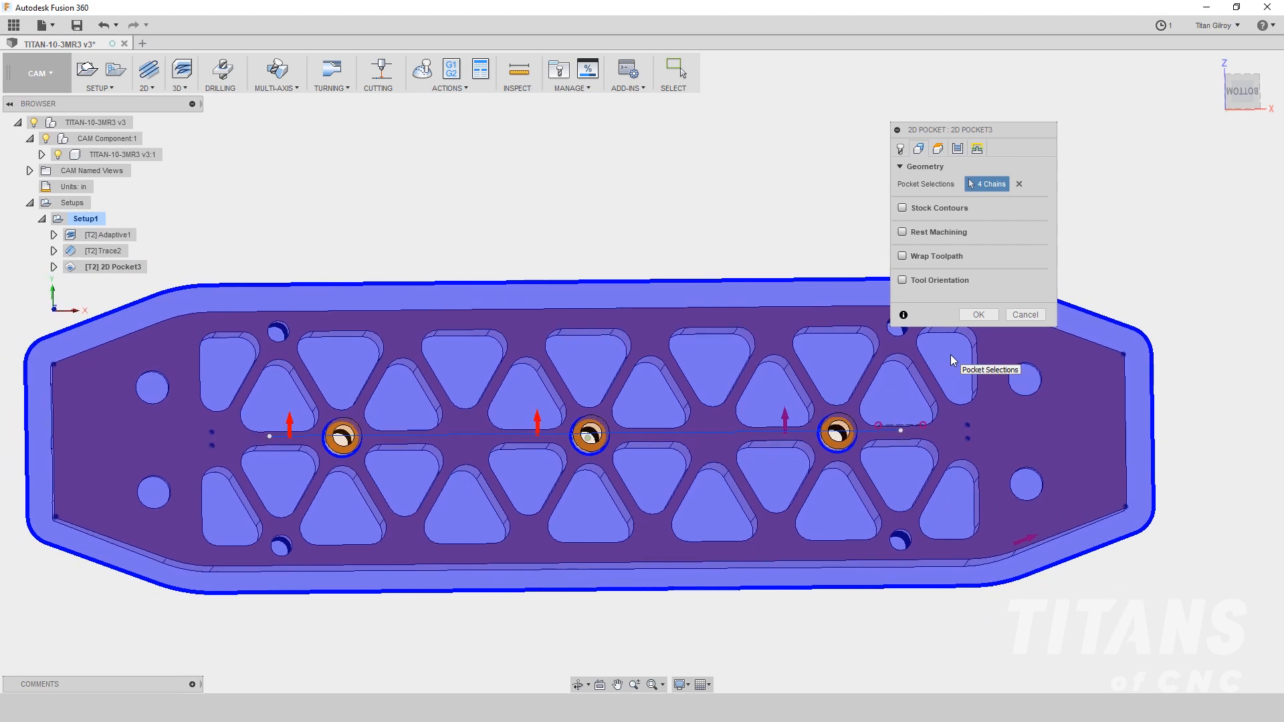
- Set the pocket's bottom height offset to -0.2 in from Model top
{"action": "left_click", "coordinate": [938, 148]}
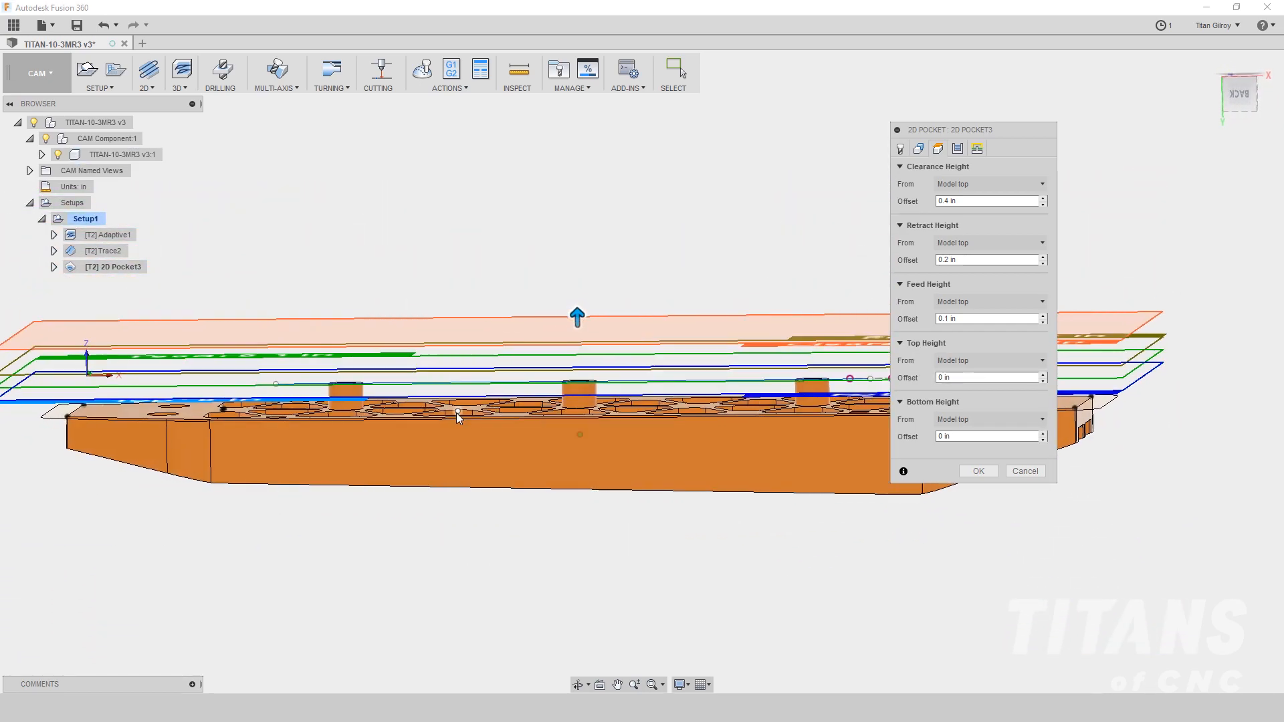
{"action": "left_click", "coordinate": [410, 424]}
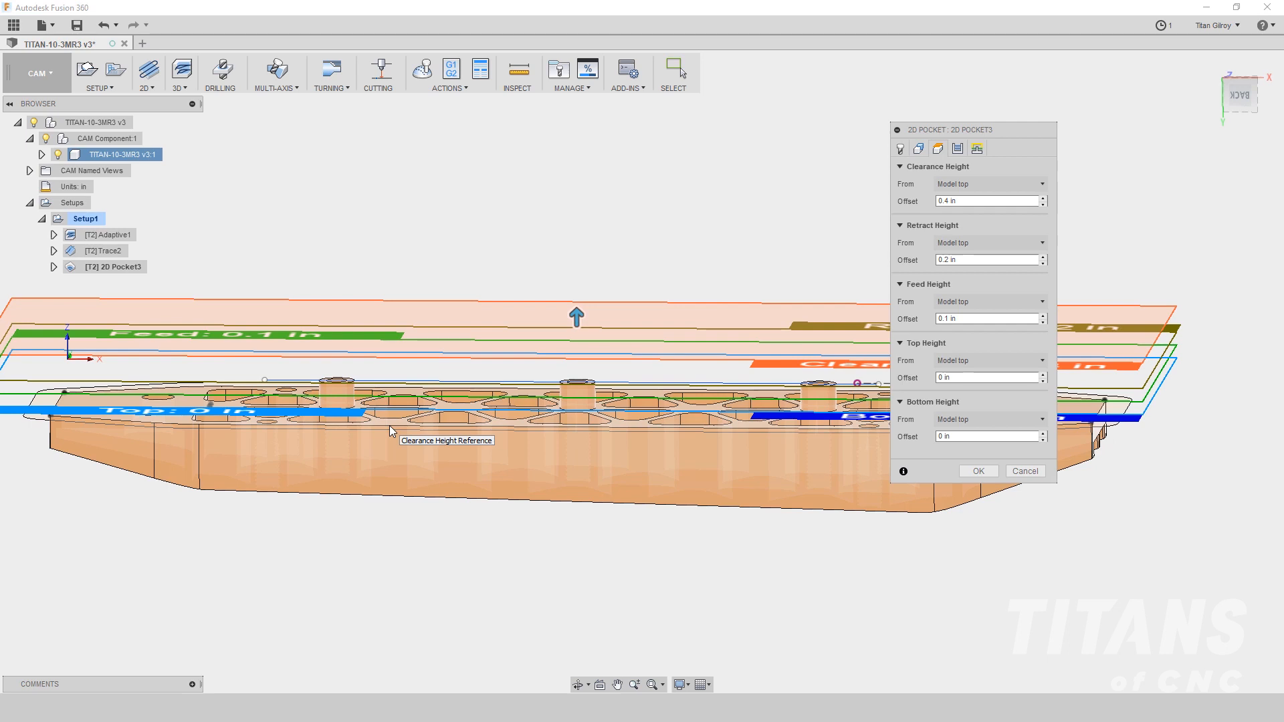
{"action": "left_click", "coordinate": [955, 437]}
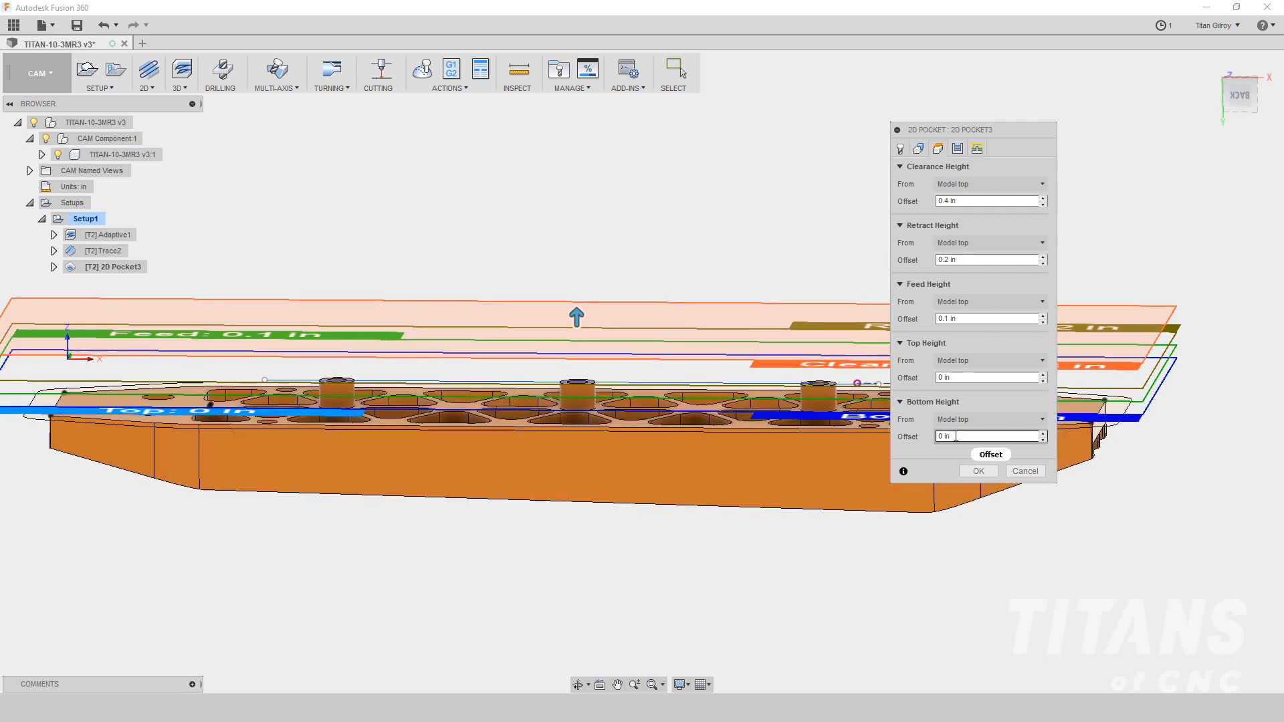
{"action": "left_click_drag", "start_coordinate": [965, 437], "coordinate": [910, 437]}
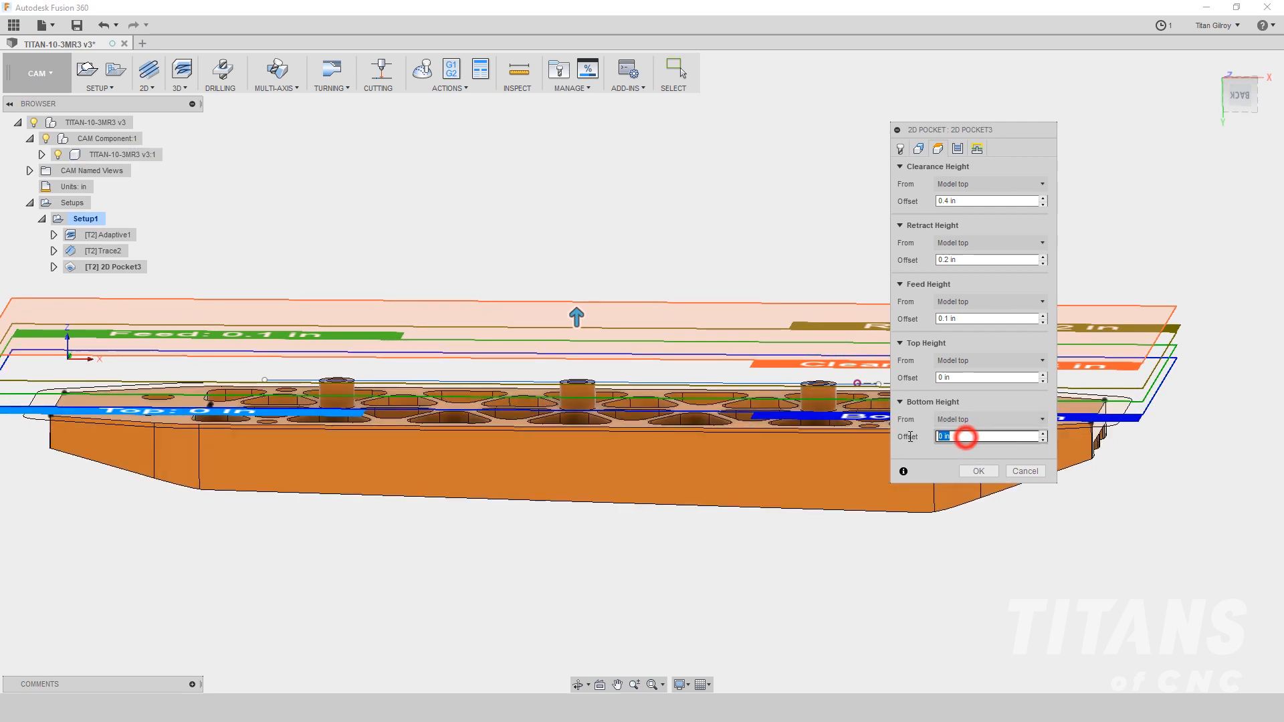
{"action": "type", "text": "-.2"}
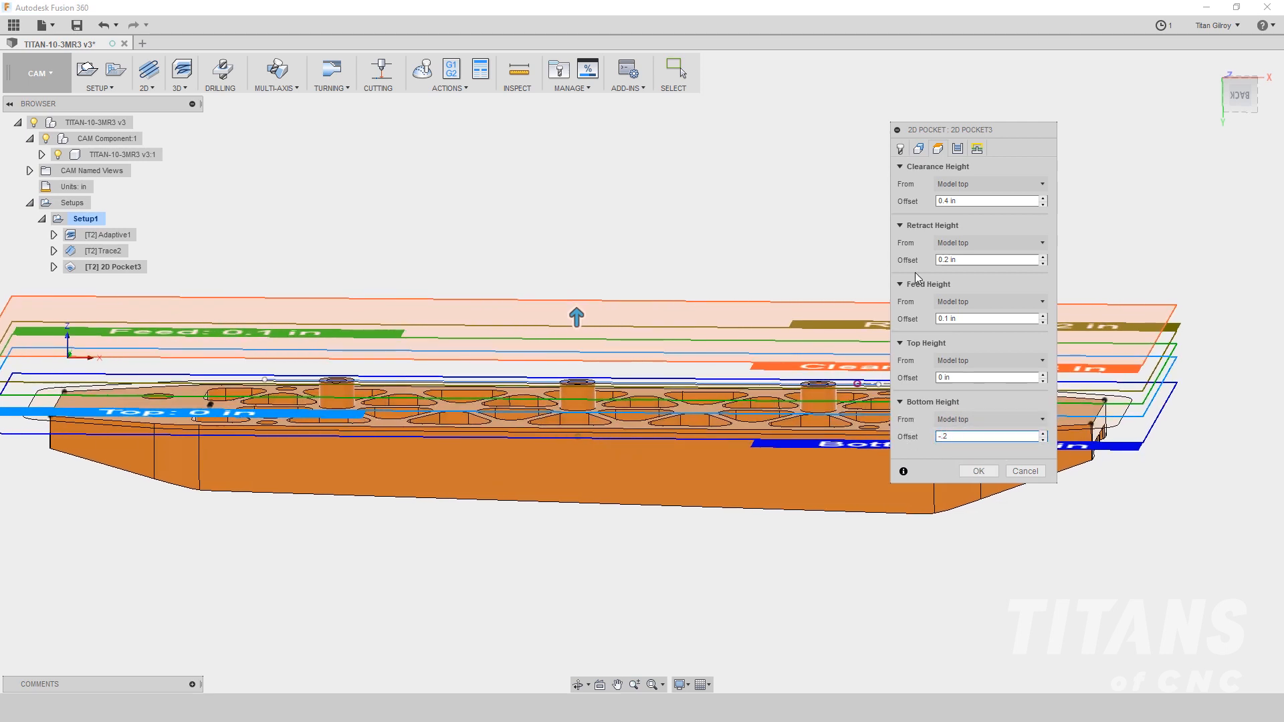
{"action": "mouse_move", "coordinate": [361, 428]}
{"action": "middle_mouse_down", "text": "shift"}
{"action": "mouse_move", "coordinate": [333, 448]}
{"action": "mouse_move", "coordinate": [295, 419]}
{"action": "mouse_move", "coordinate": [471, 419]}
{"action": "mouse_move", "coordinate": [555, 321]}
{"action": "middle_mouse_up", "text": "shift"}
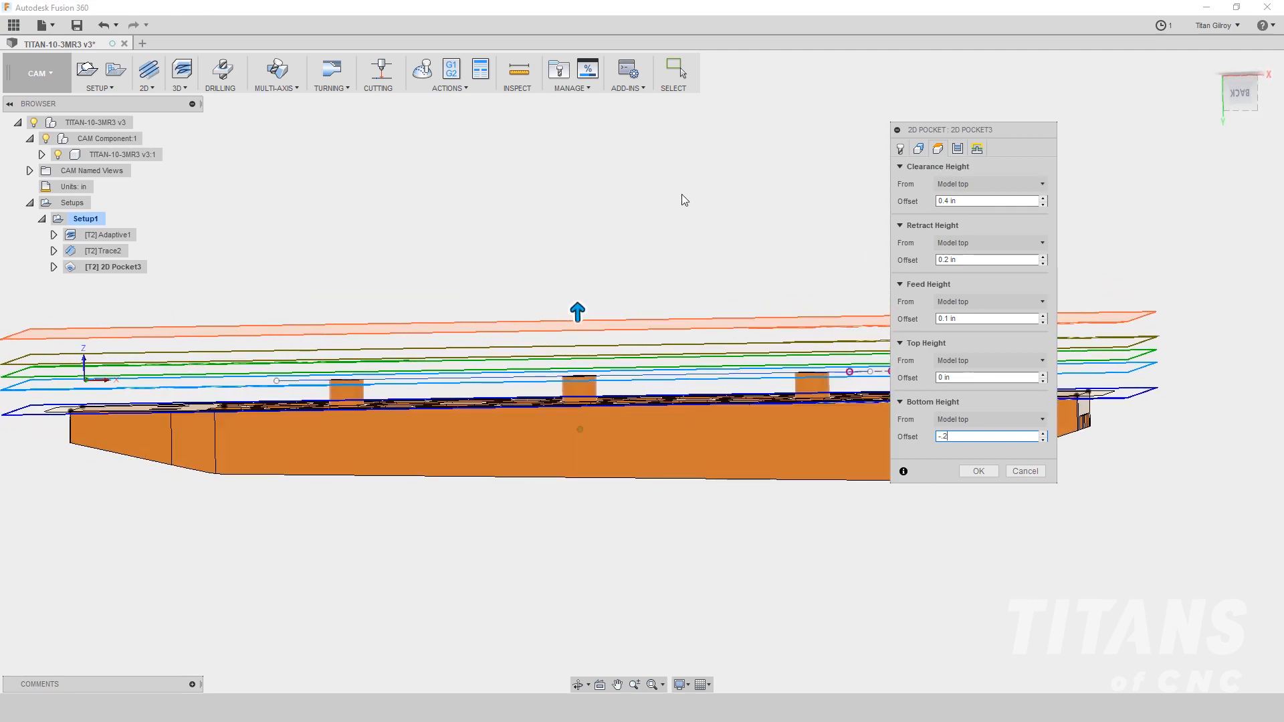
- Set the pocket's maximum stepover to 0.3 in, radial stock to leave to 0.005 in and axial stock to leave to 0
{"action": "left_click", "coordinate": [957, 149]}
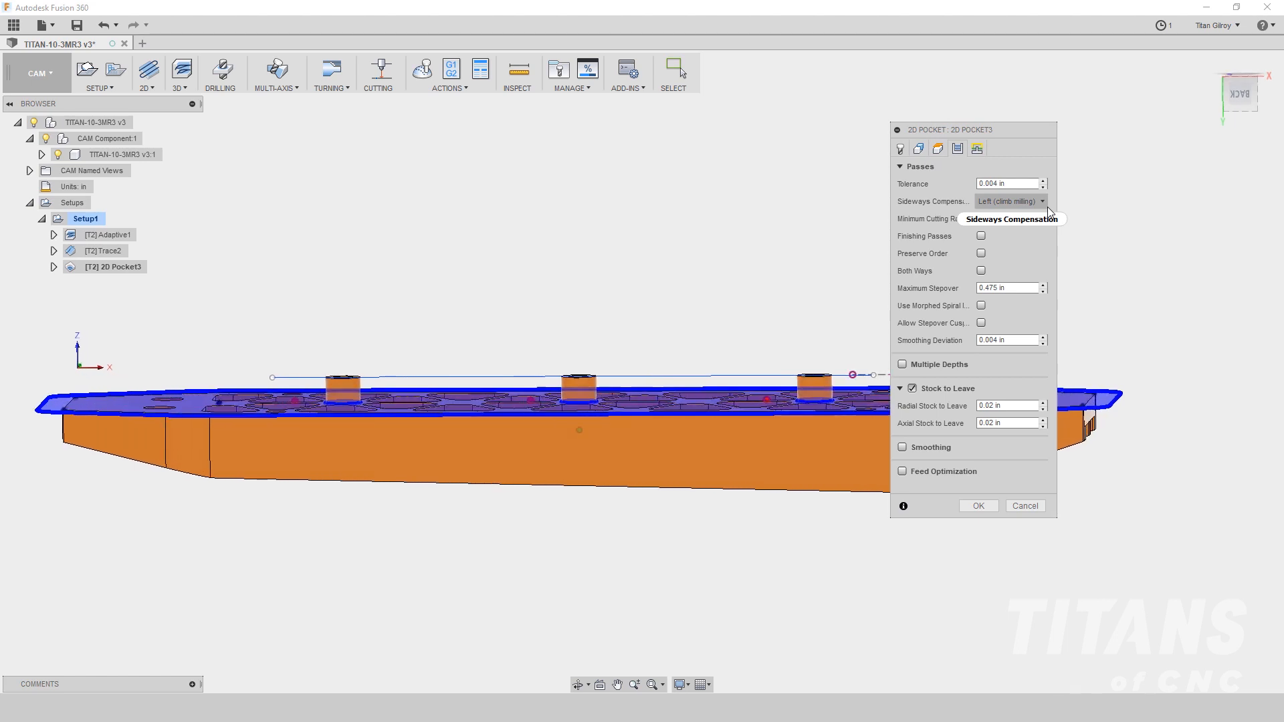
{"action": "left_click", "coordinate": [1011, 288]}
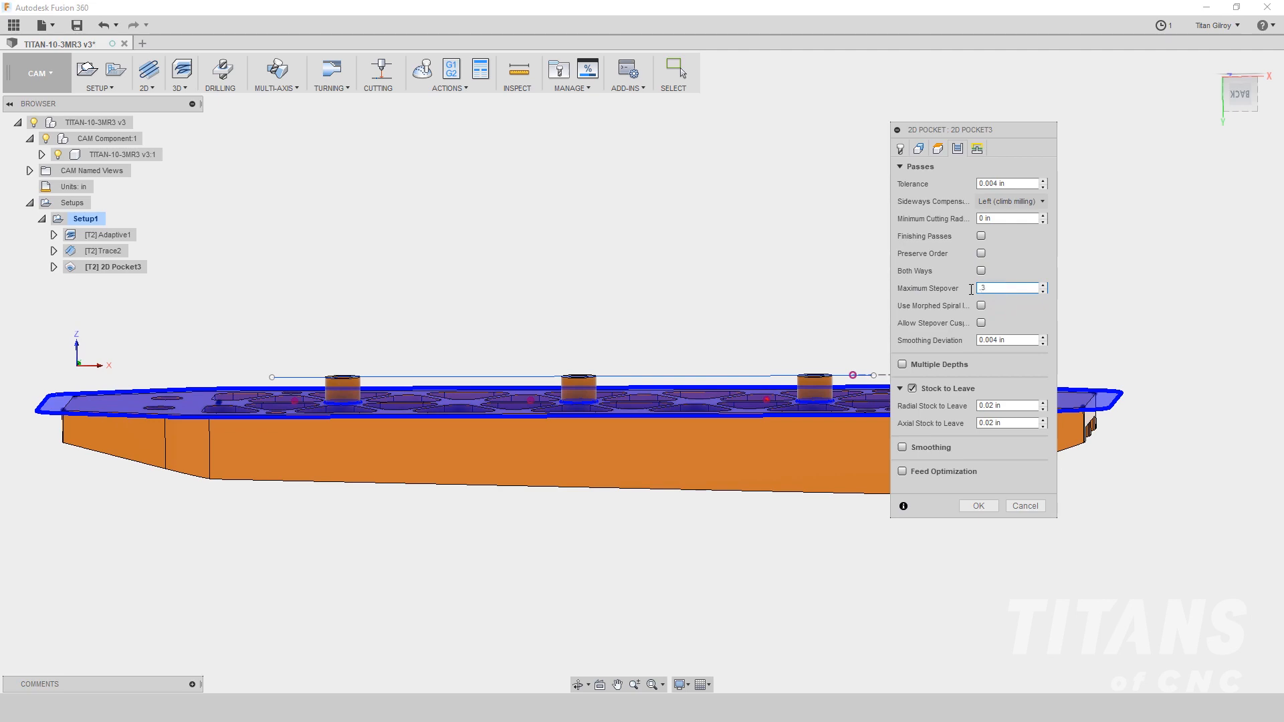
{"action": "middle_click_drag", "start_coordinate": [822, 294], "coordinate": [807, 338], "text": "shift"}
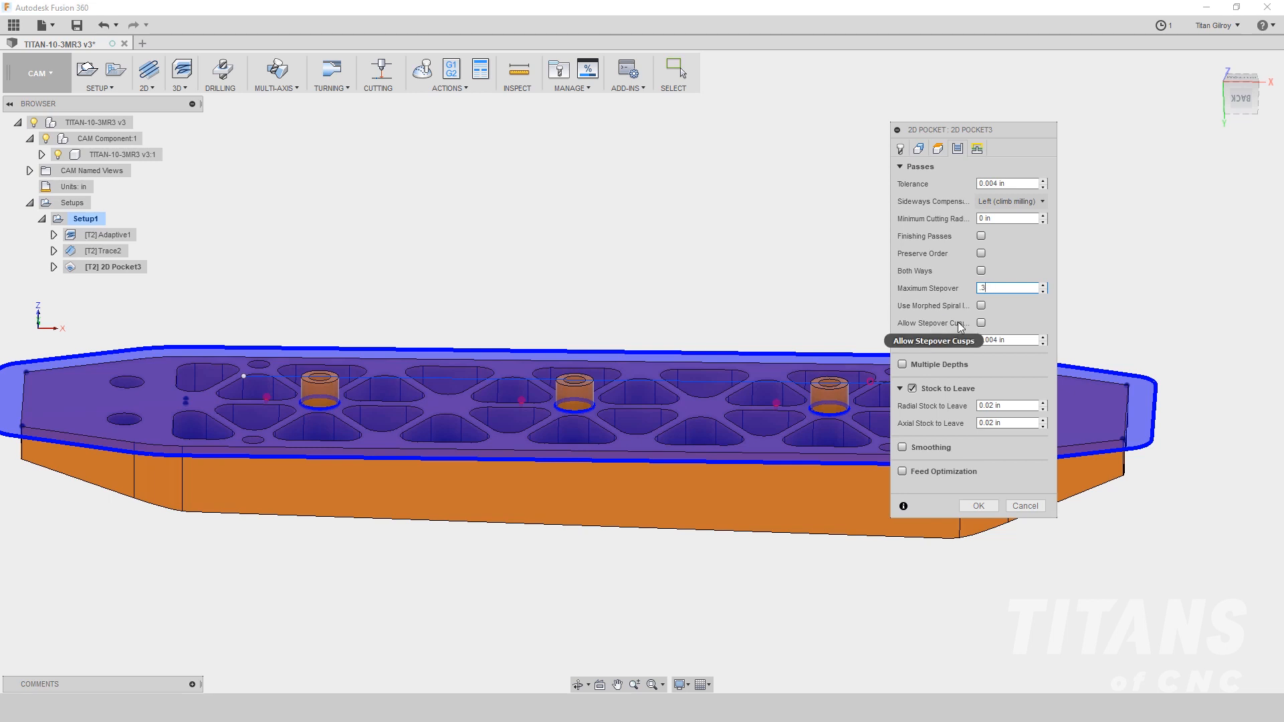
{"action": "mouse_move", "coordinate": [982, 327]}
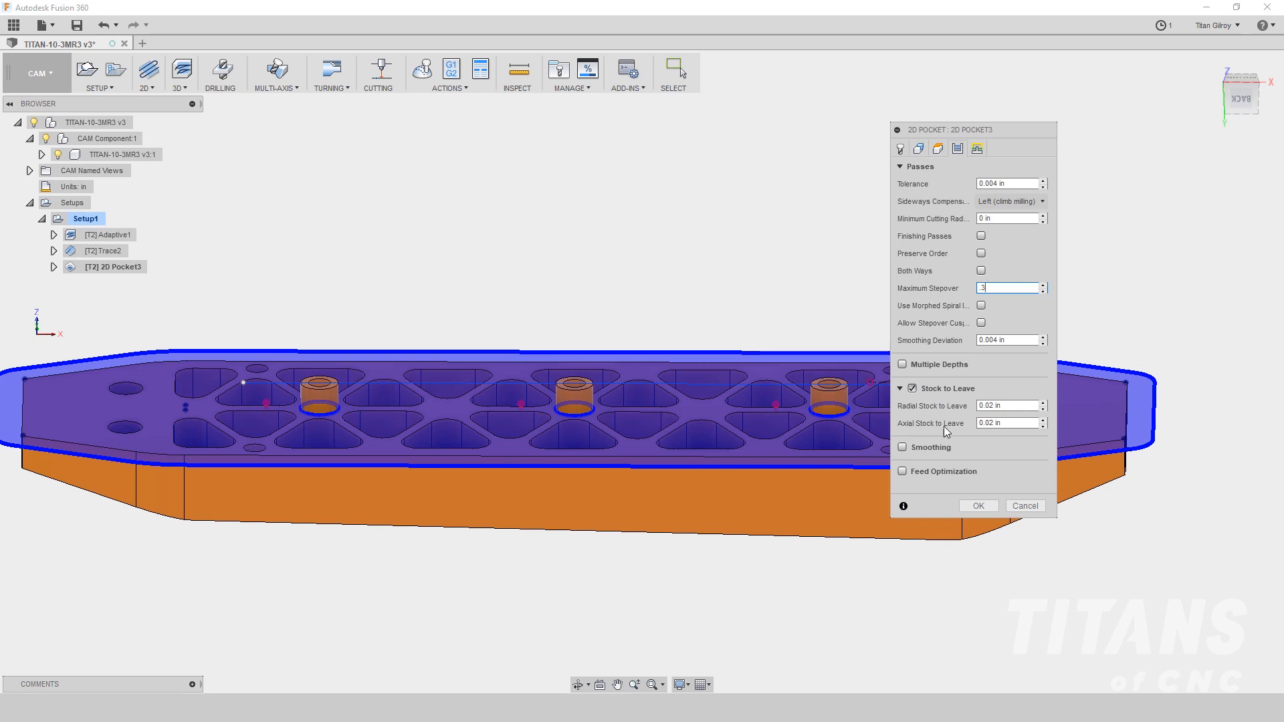
{"action": "left_click", "coordinate": [1009, 424]}
{"action": "type", "text": "0"}
{"action": "left_click", "coordinate": [1003, 406]}
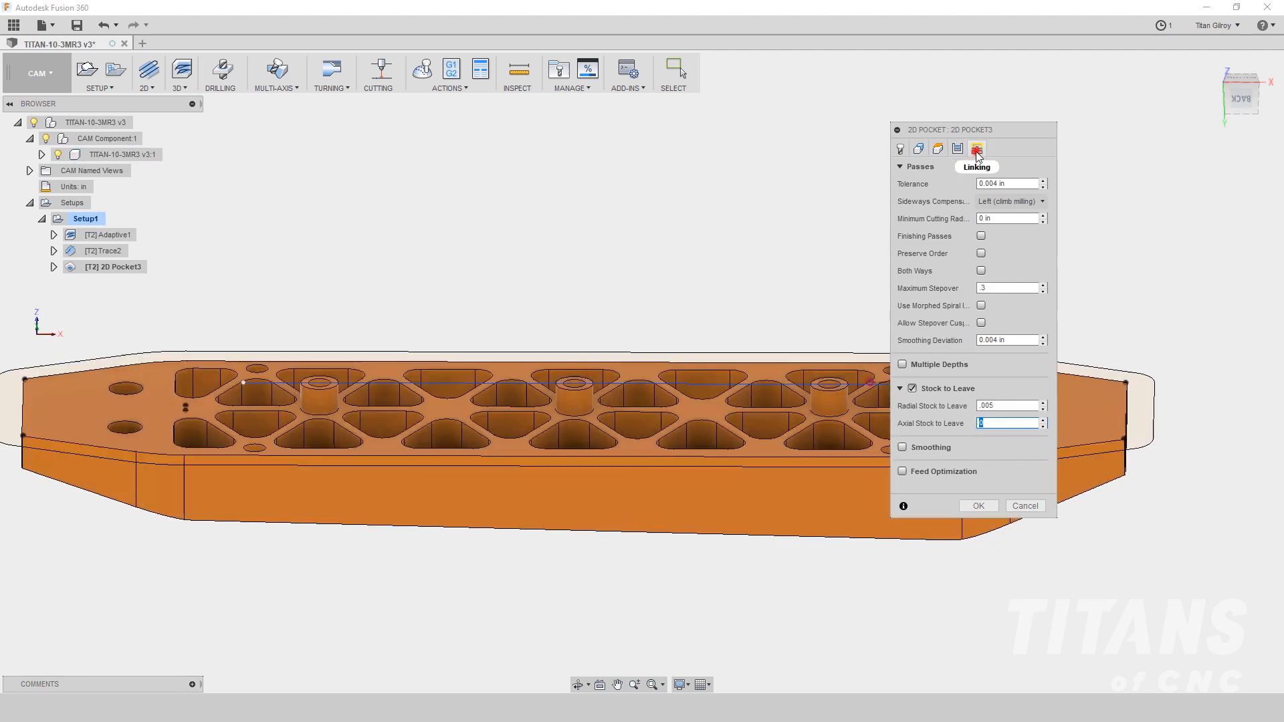
- Set the pocket's maximum stay-down distance to 20 in in the linking settings
{"action": "left_click", "coordinate": [974, 152]}
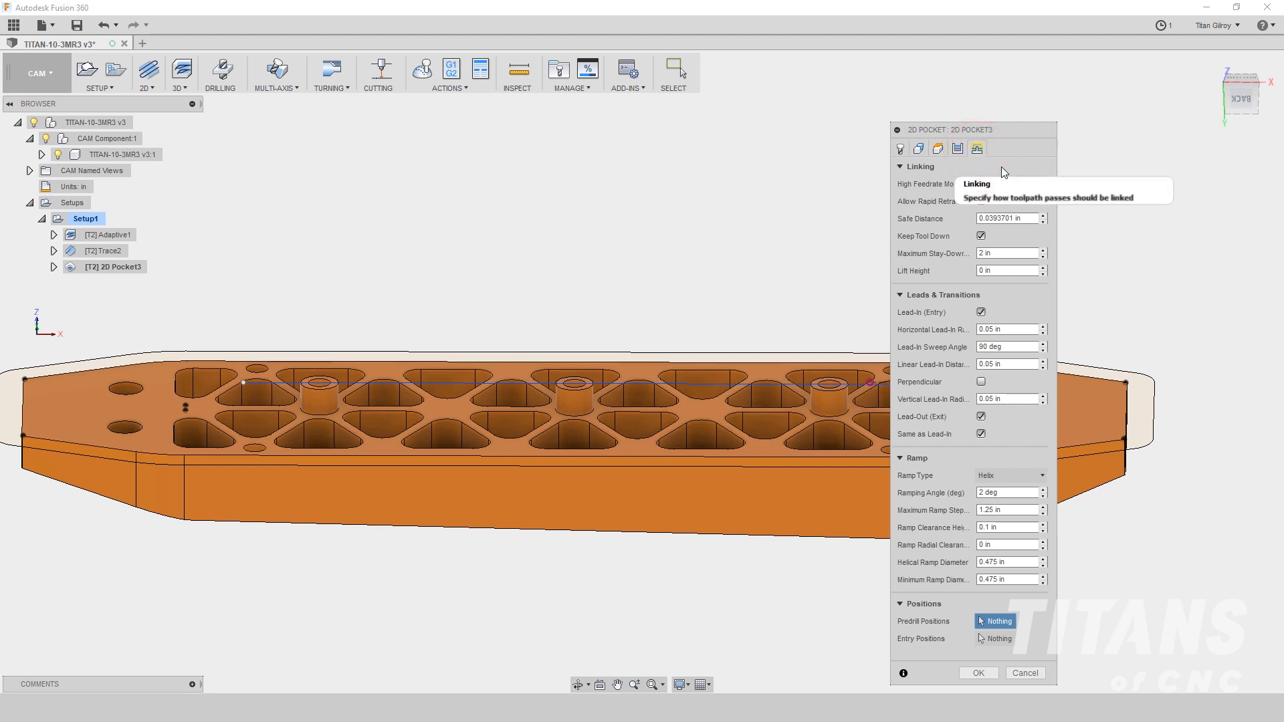
{"action": "left_click", "coordinate": [964, 253]}
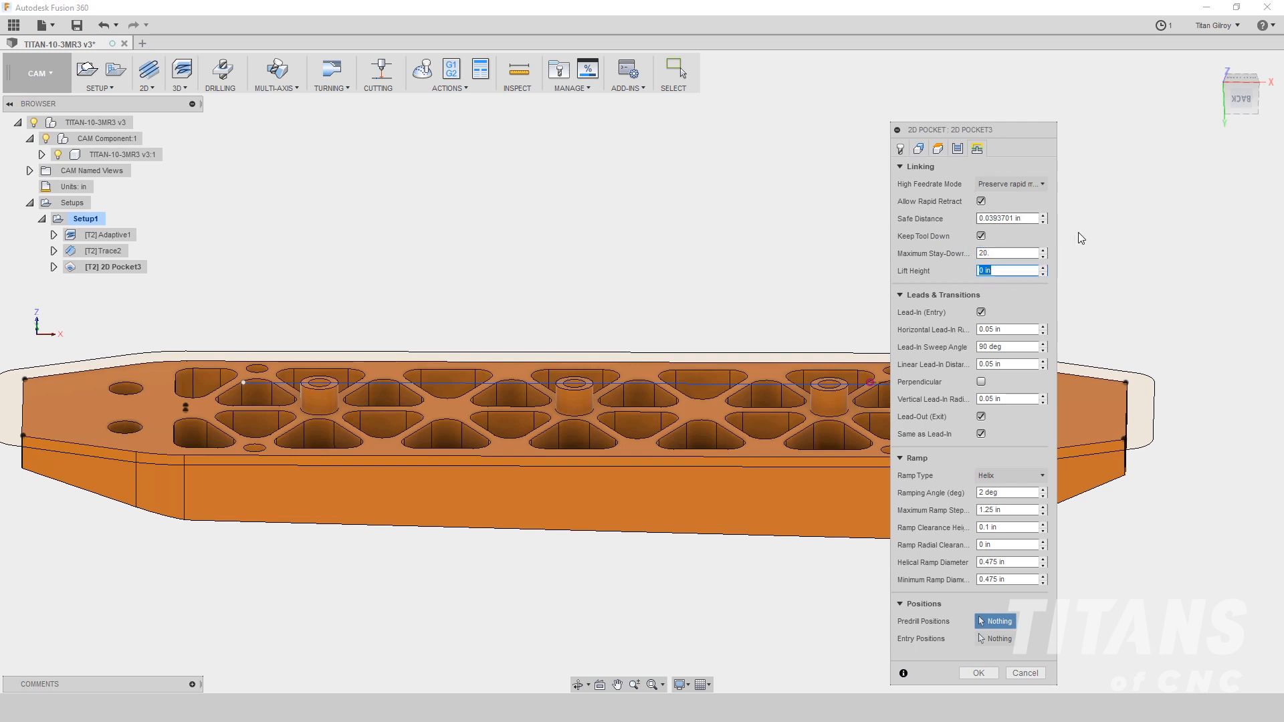
{"action": "key", "text": "Tab"}
{"action": "key", "text": "Tab"}
{"action": "key", "text": "Tab"}
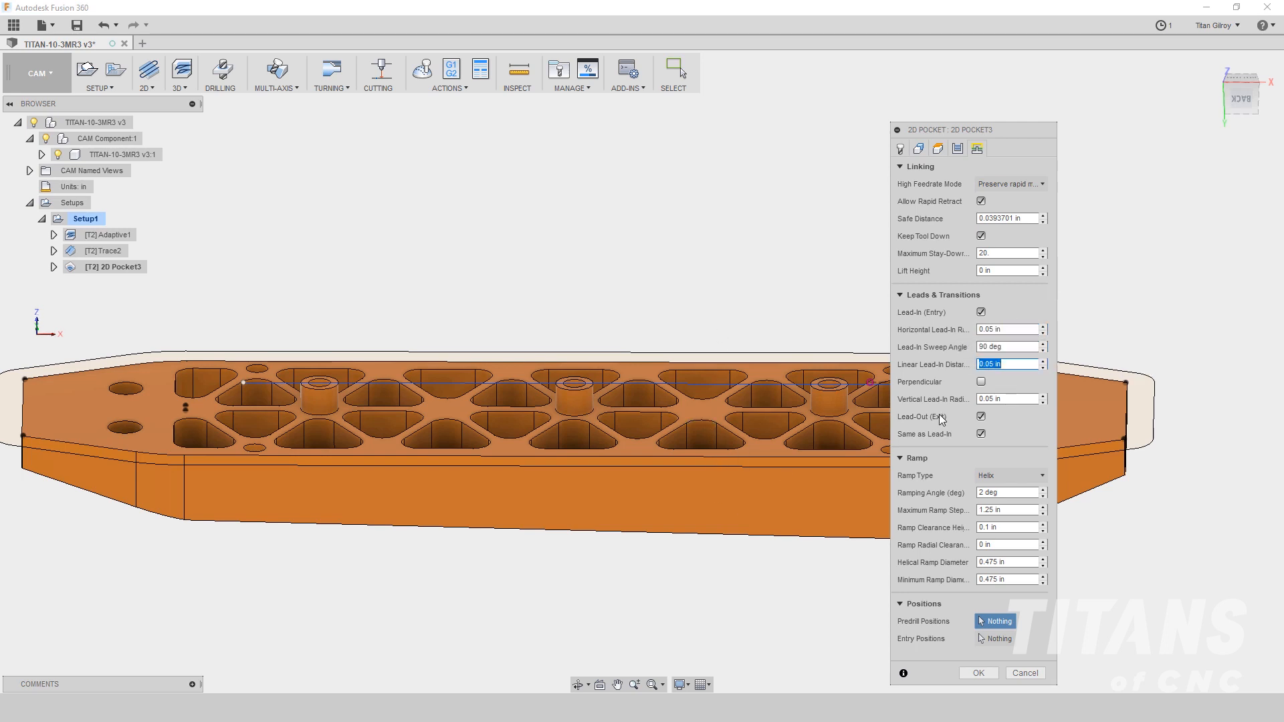
- Change the pocket's ramp type to Plunge, keeping lead-out and the ramp clearances as they are
{"action": "left_click", "coordinate": [981, 416]}
{"action": "left_click", "coordinate": [990, 477]}
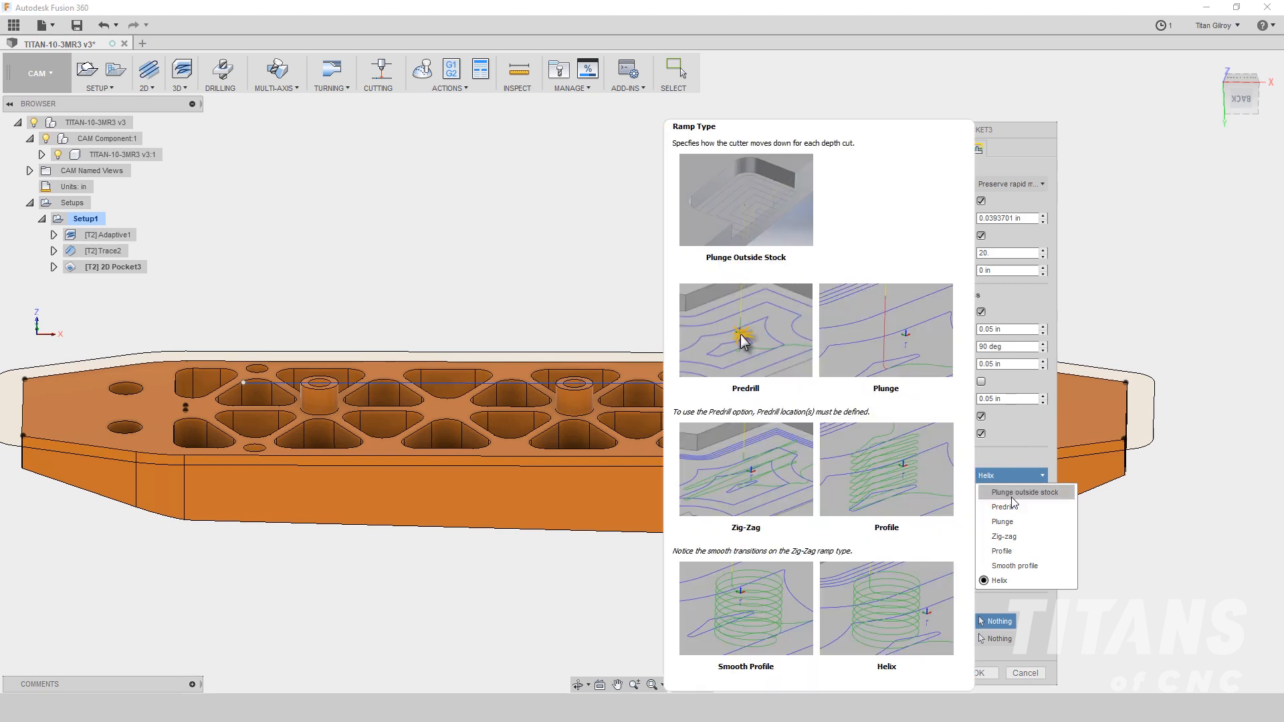
{"action": "left_click", "coordinate": [1018, 521]}
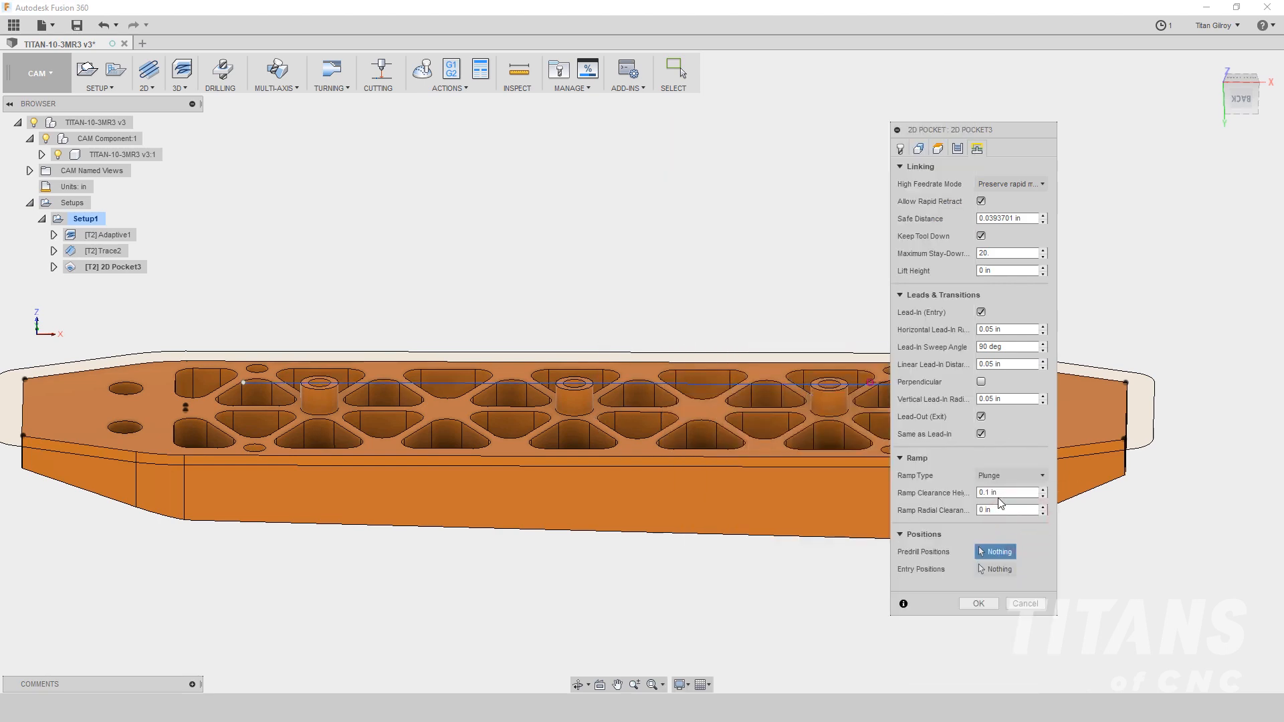
{"action": "left_click", "coordinate": [1023, 492]}
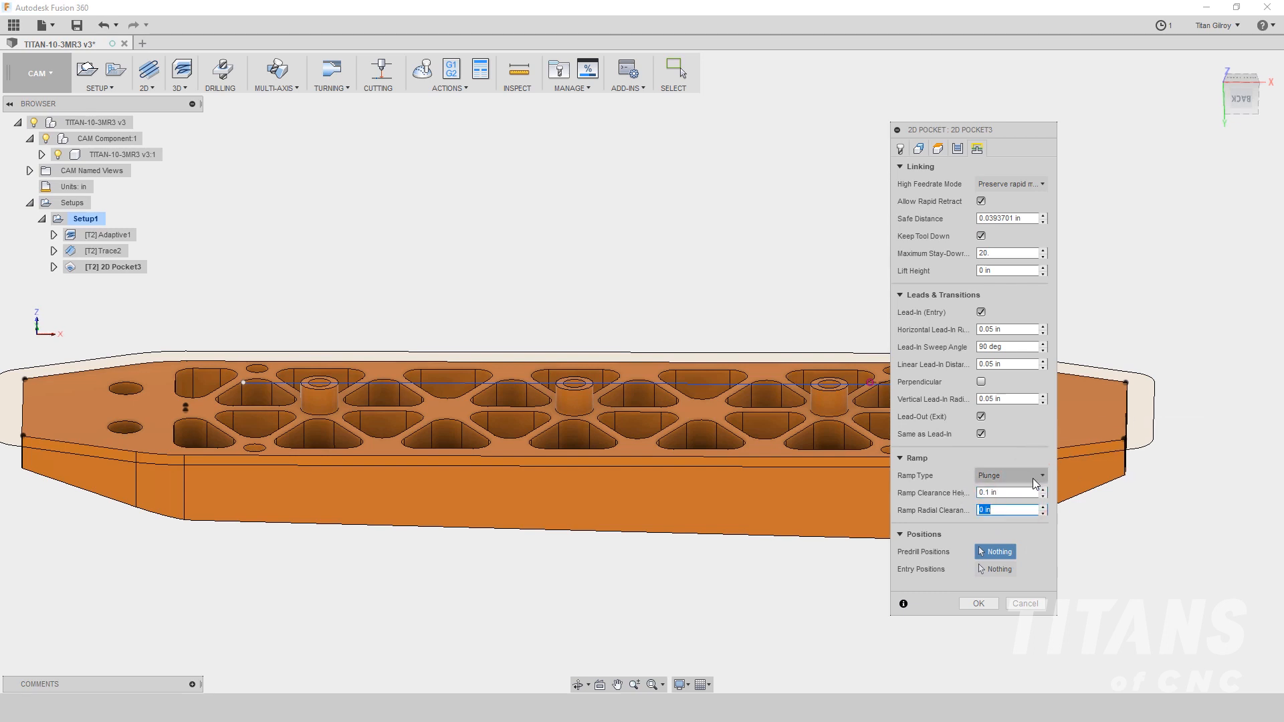
{"action": "left_click", "coordinate": [1041, 475]}
{"action": "mouse_move", "coordinate": [1023, 521]}
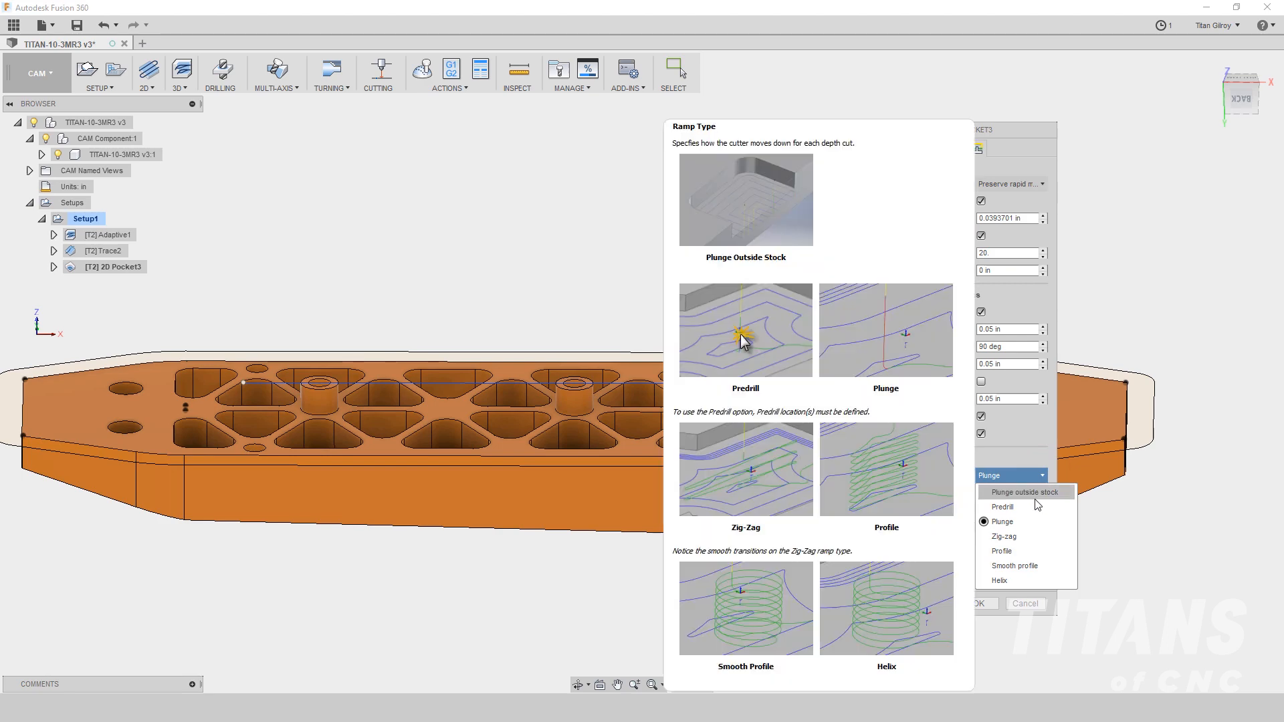
{"action": "left_click", "coordinate": [1022, 520]}
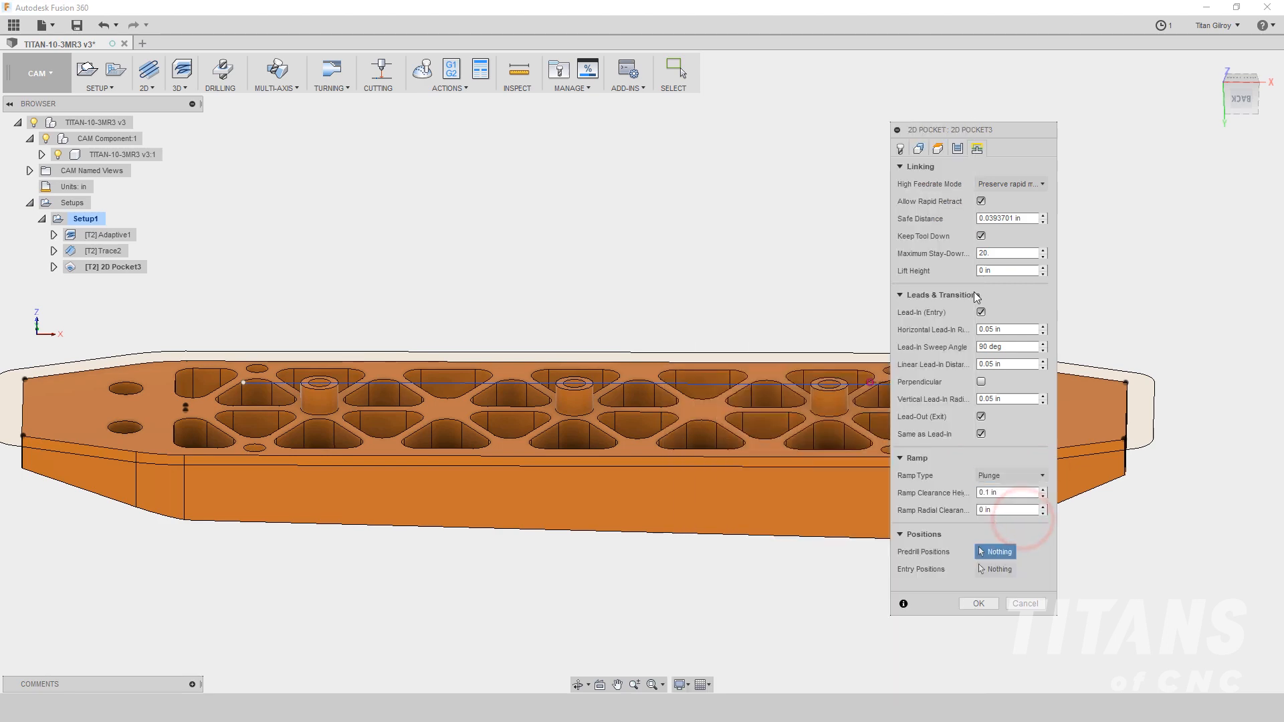
- Generate the 2D pocket toolpath, and regenerate it with its feed height offset set to 0.2 in from Model top
{"action": "left_click", "coordinate": [977, 605]}
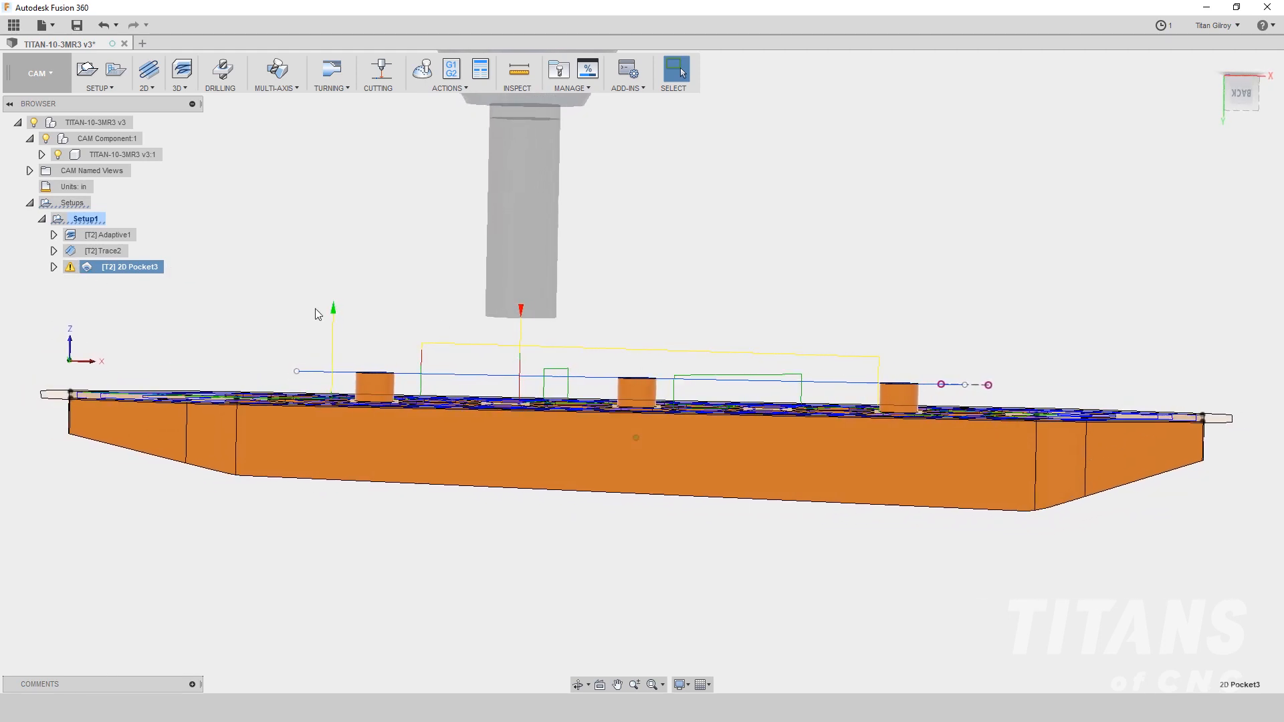
{"action": "right_click", "coordinate": [139, 270]}
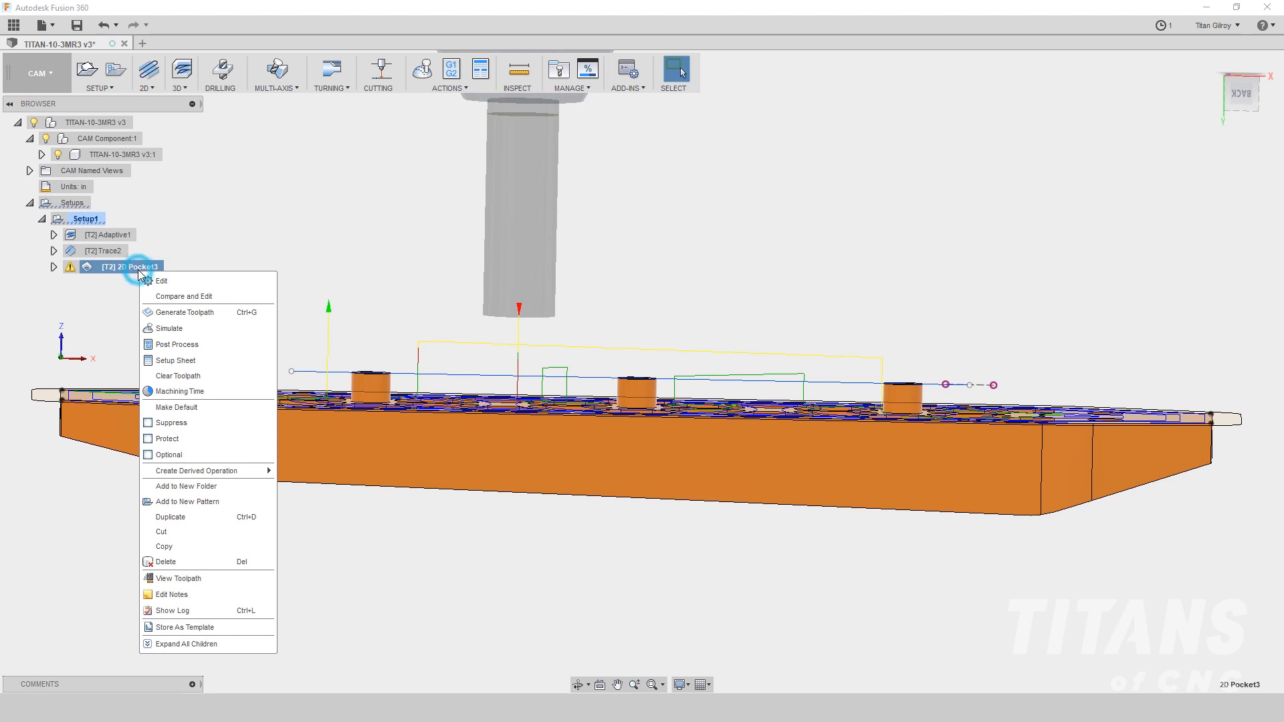
{"action": "left_click", "coordinate": [159, 280]}
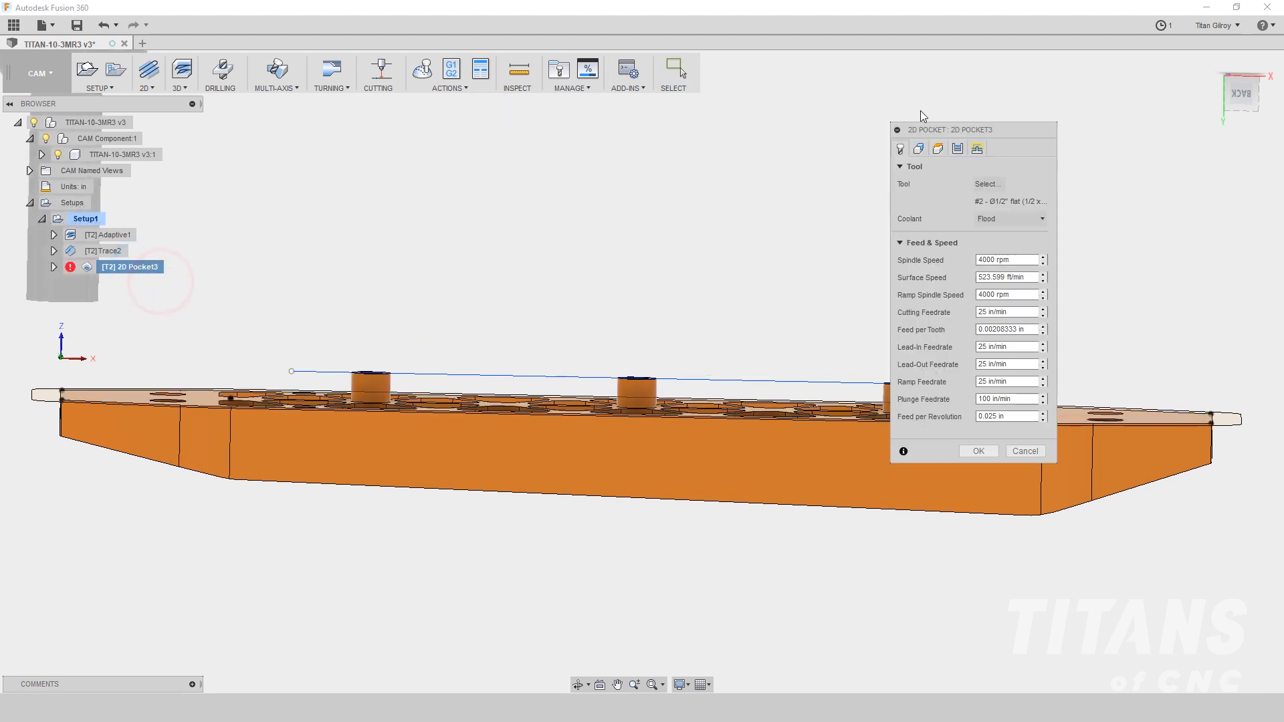
{"action": "left_click", "coordinate": [937, 148]}
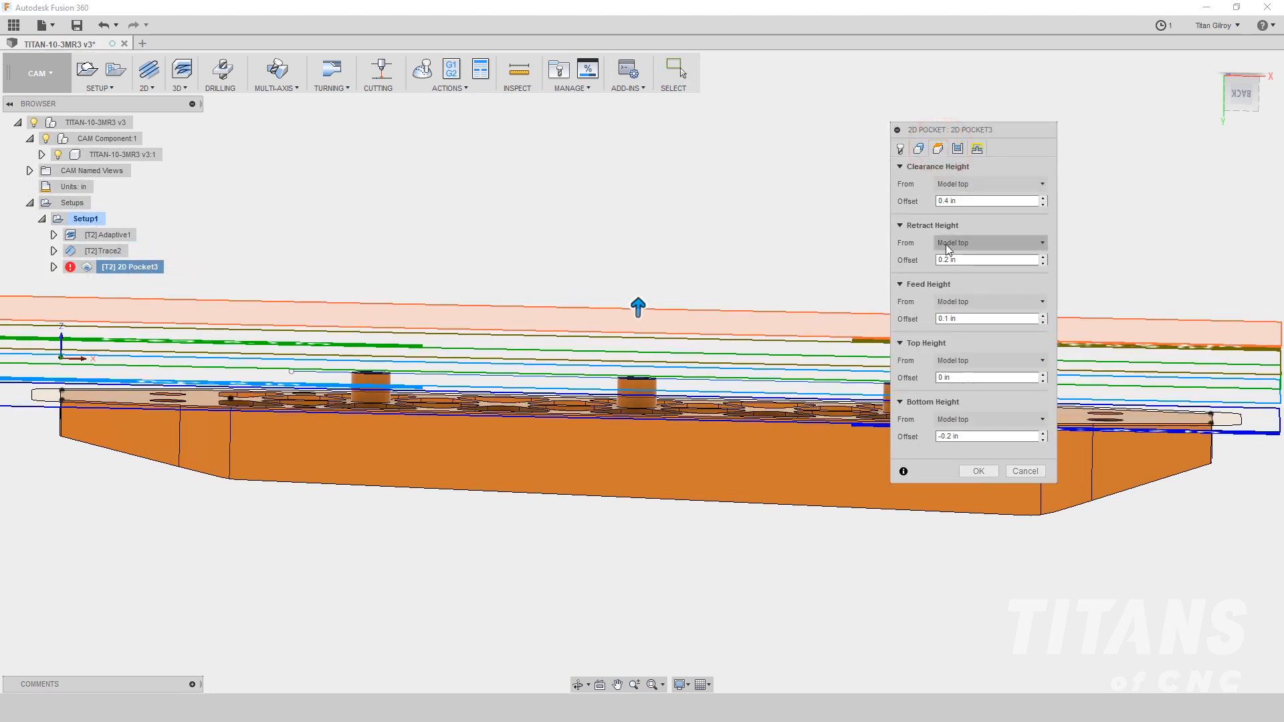
{"action": "double_click", "coordinate": [973, 319]}
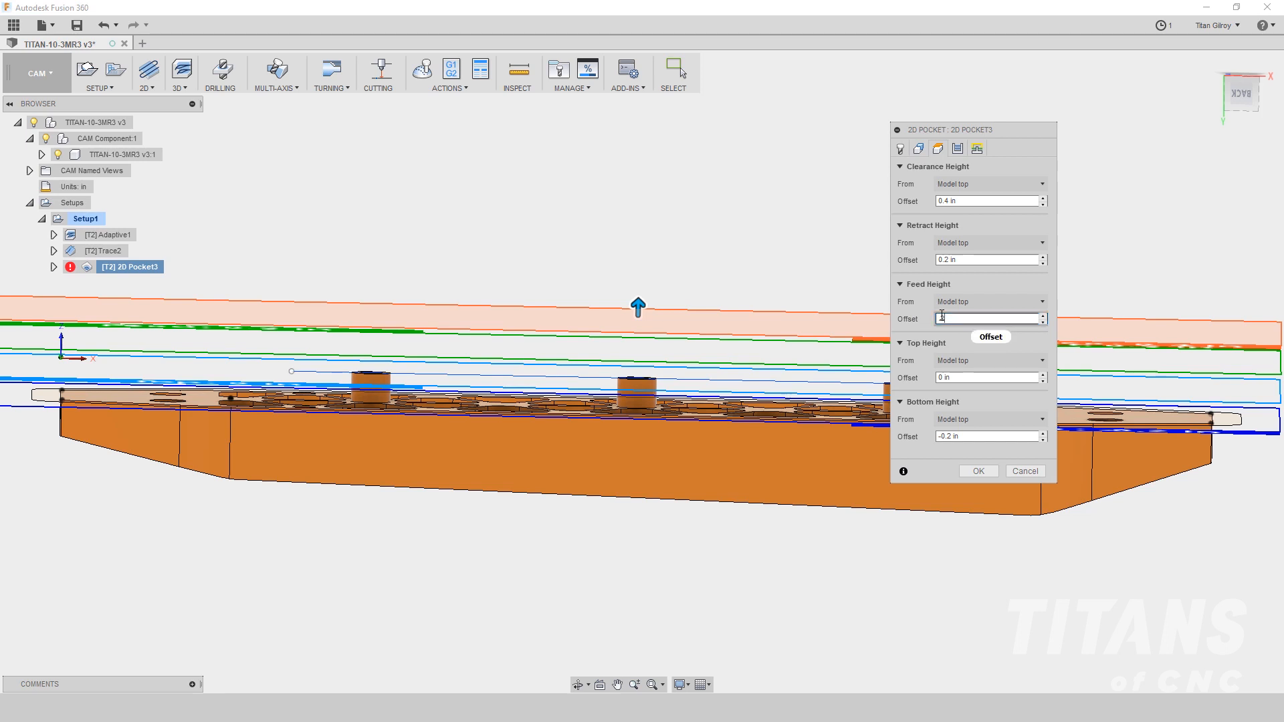
{"action": "double_click", "coordinate": [1003, 378]}
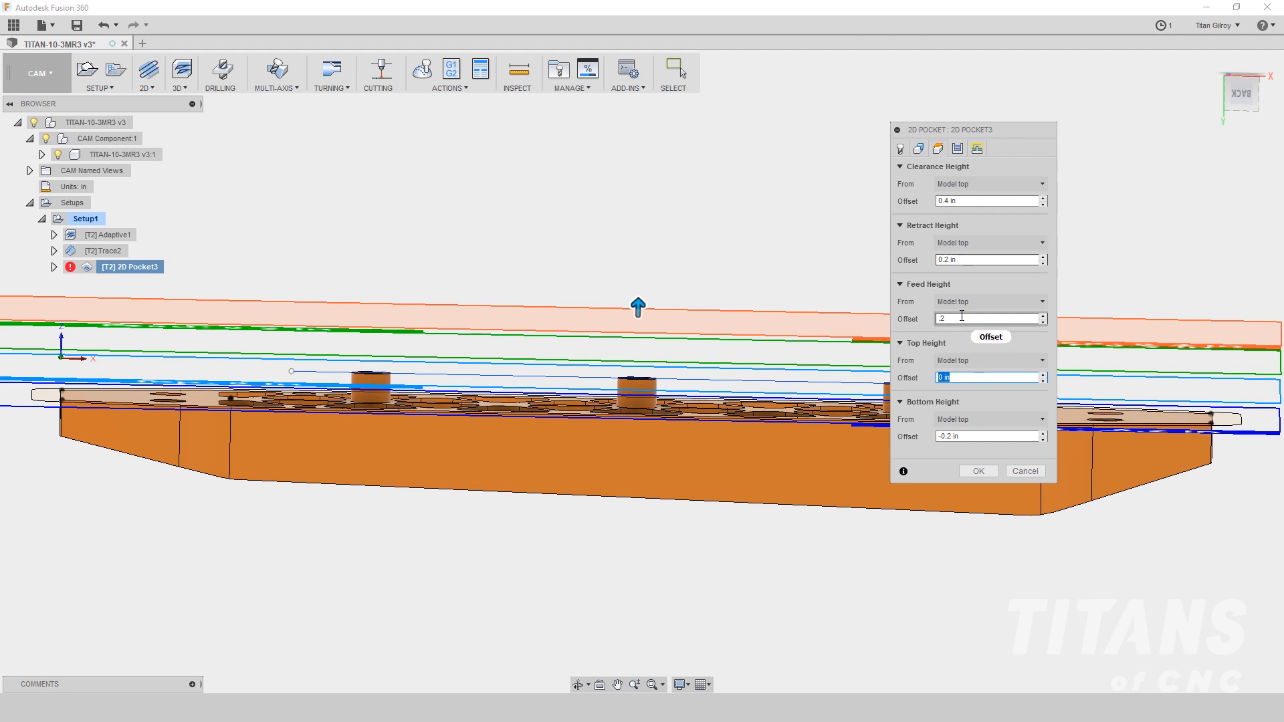
{"action": "left_click", "coordinate": [978, 471]}
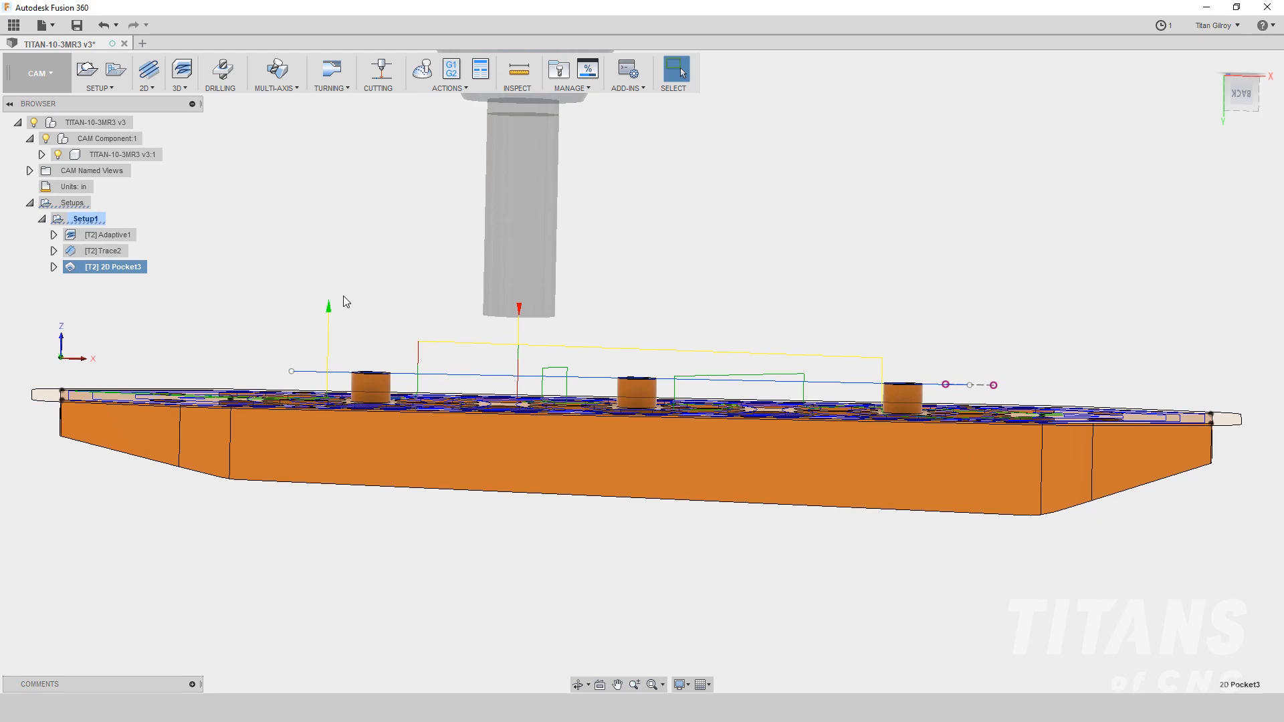
- Examine the pocket toolpath around the bosses and compare it with the adaptive and trace toolpaths
{"action": "mouse_move", "coordinate": [343, 296]}
{"action": "middle_mouse_down", "text": "shift"}
{"action": "mouse_move", "coordinate": [405, 290]}
{"action": "mouse_move", "coordinate": [400, 341]}
{"action": "mouse_move", "coordinate": [309, 319]}
{"action": "mouse_move", "coordinate": [295, 381]}
{"action": "mouse_move", "coordinate": [306, 394]}
{"action": "middle_mouse_up", "text": "shift"}
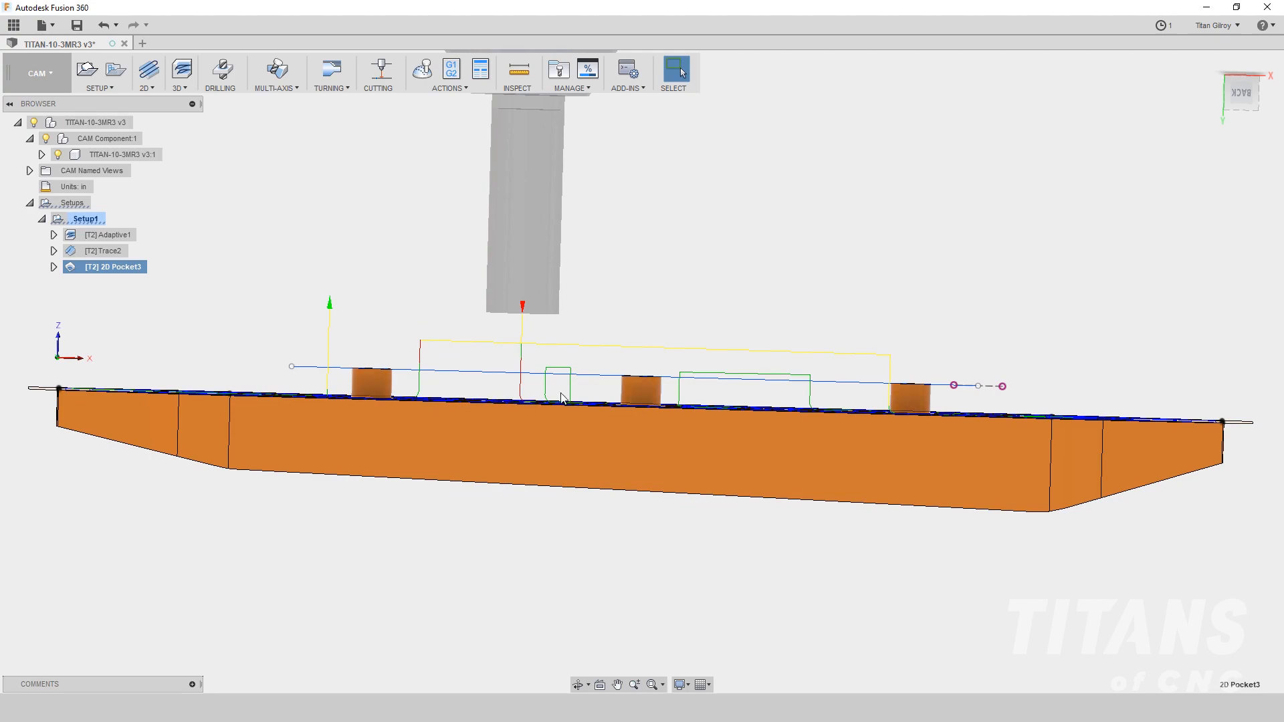
{"action": "middle_click_drag", "start_coordinate": [110, 285], "coordinate": [206, 296], "text": "shift"}
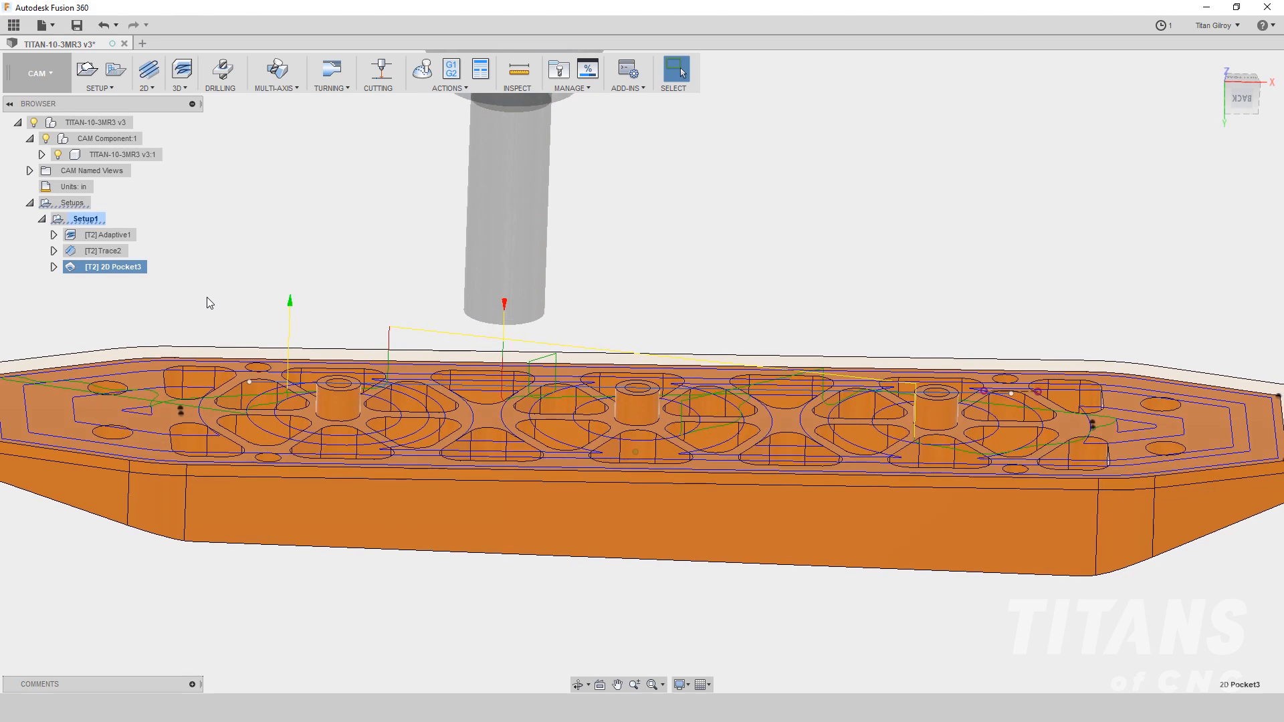
{"action": "scroll", "coordinate": [207, 297], "scroll_direction": "down", "scroll_amount": 1}
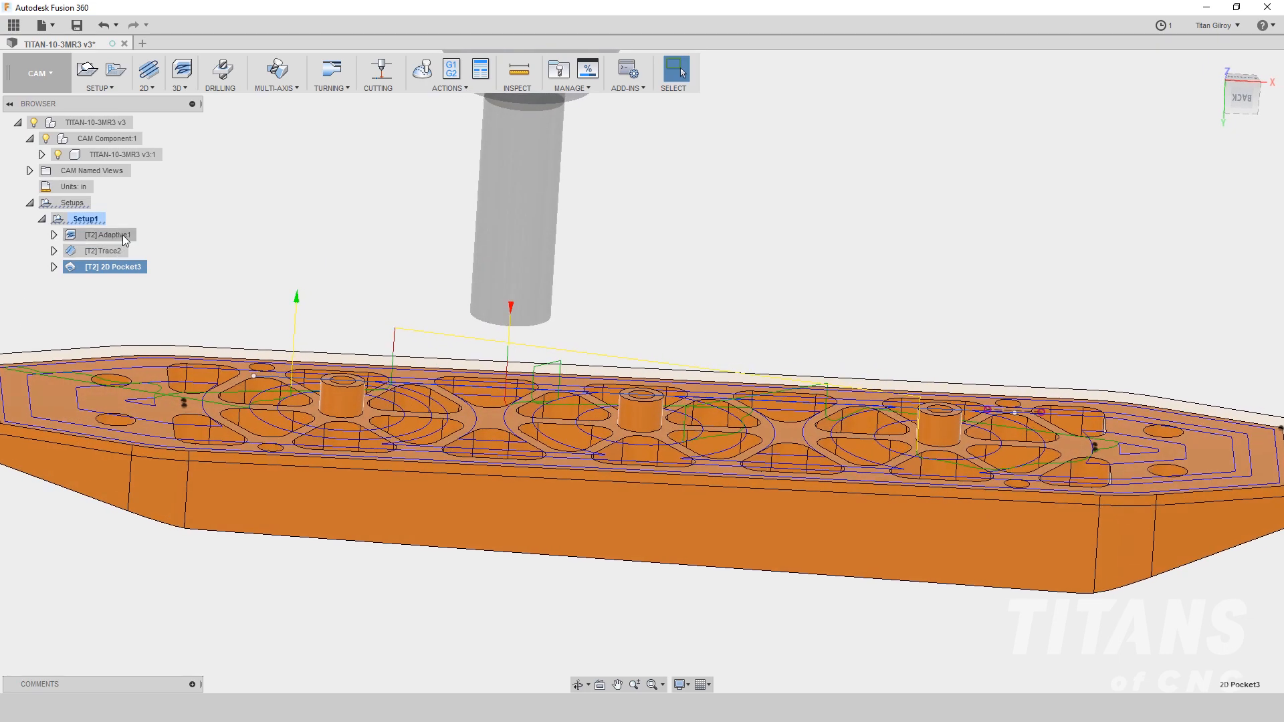
{"action": "left_click", "coordinate": [123, 235]}
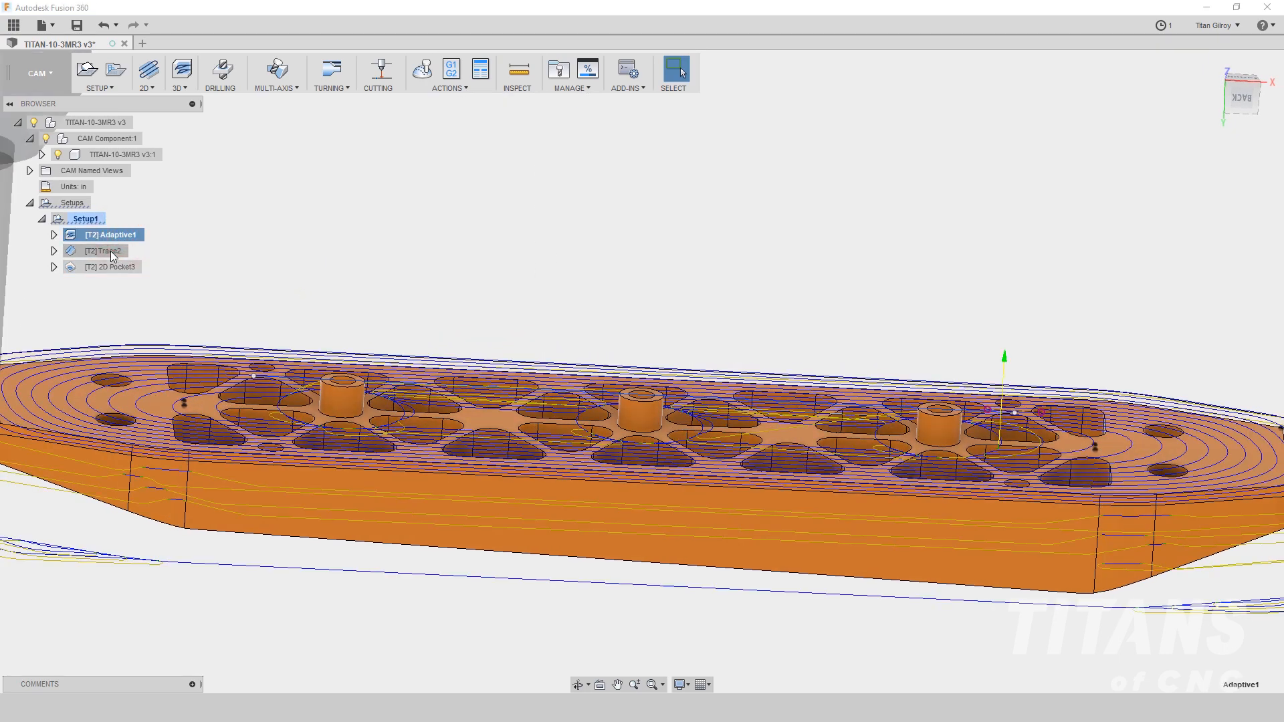
{"action": "left_click", "coordinate": [111, 251]}
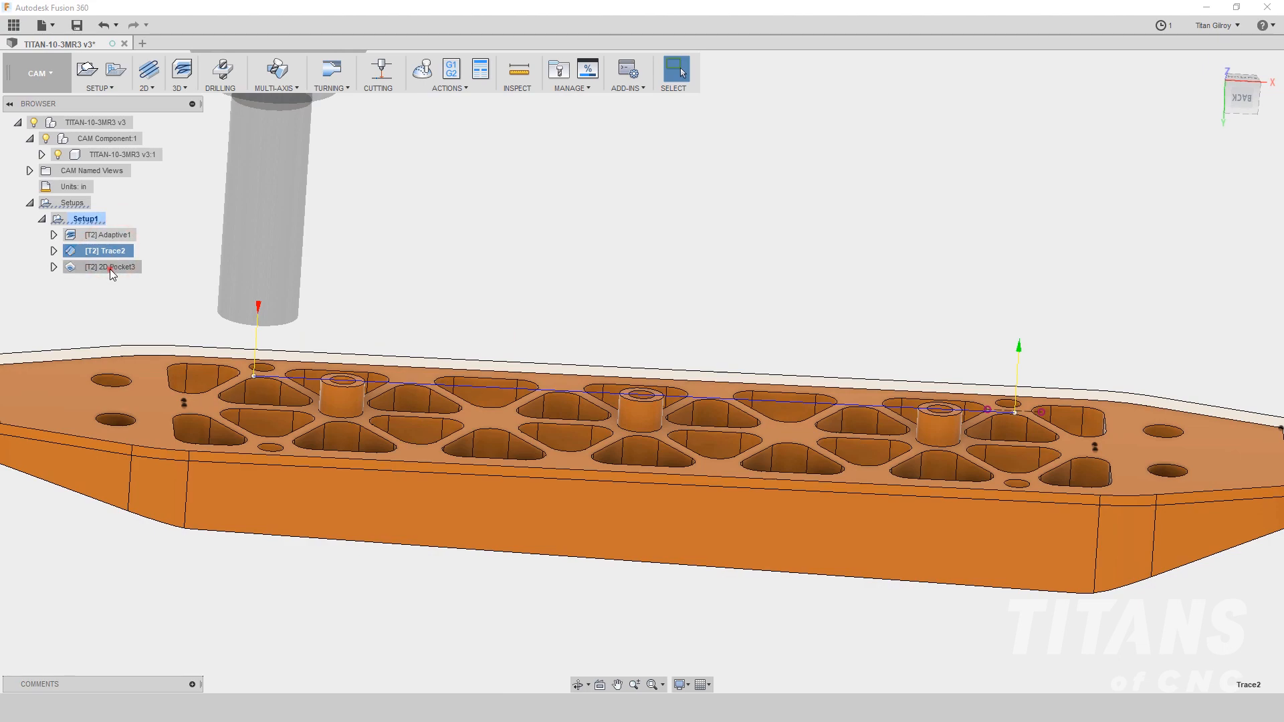
{"action": "left_click", "coordinate": [110, 269]}
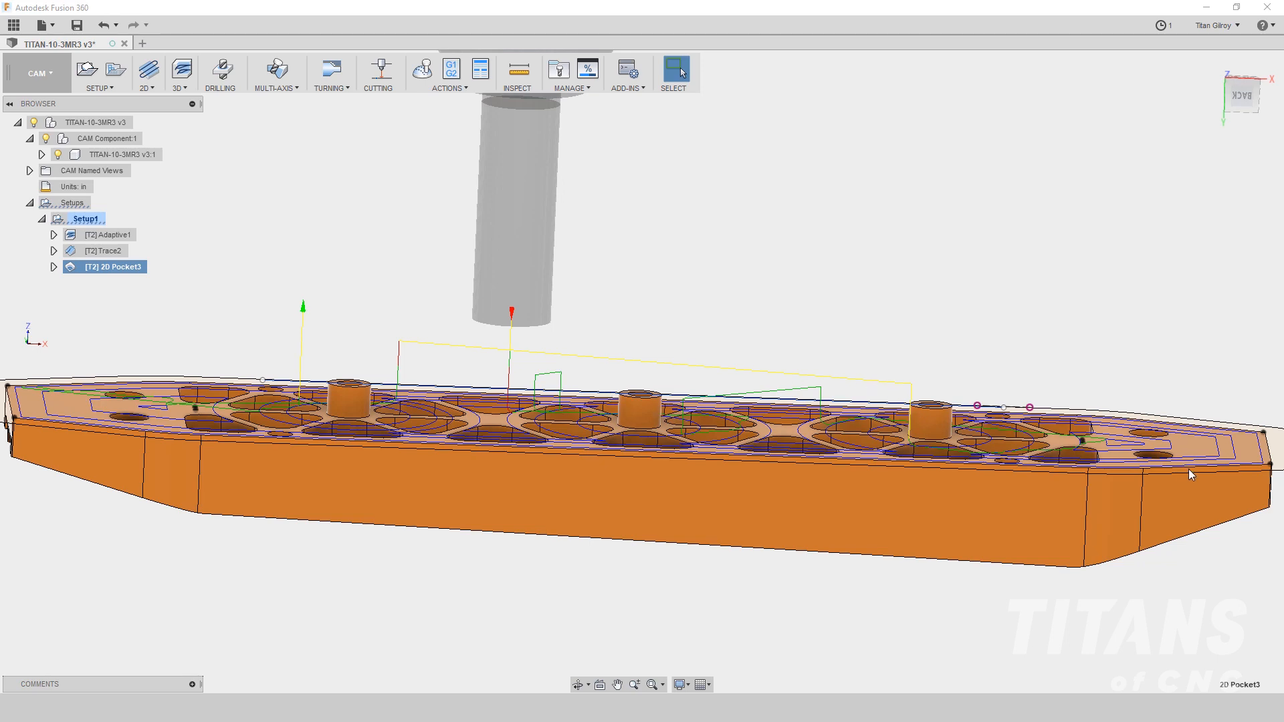
{"action": "mouse_move", "coordinate": [335, 491]}
{"action": "middle_mouse_down", "text": "shift"}
{"action": "mouse_move", "coordinate": [355, 487]}
{"action": "mouse_move", "coordinate": [355, 432]}
{"action": "middle_mouse_up", "text": "shift"}
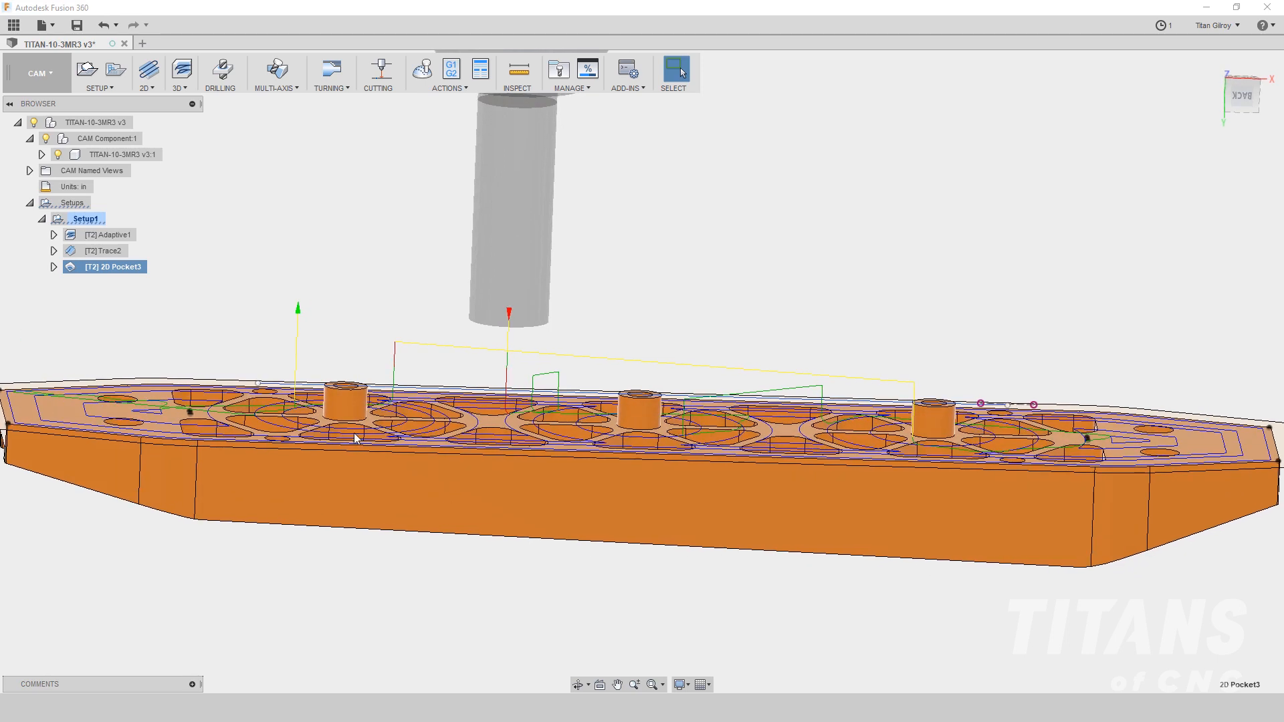
- Create a 2D Contour operation with the 1/2 in flat end mill, selecting the base edges of the three bosses as contours
{"action": "left_click", "coordinate": [153, 87]}
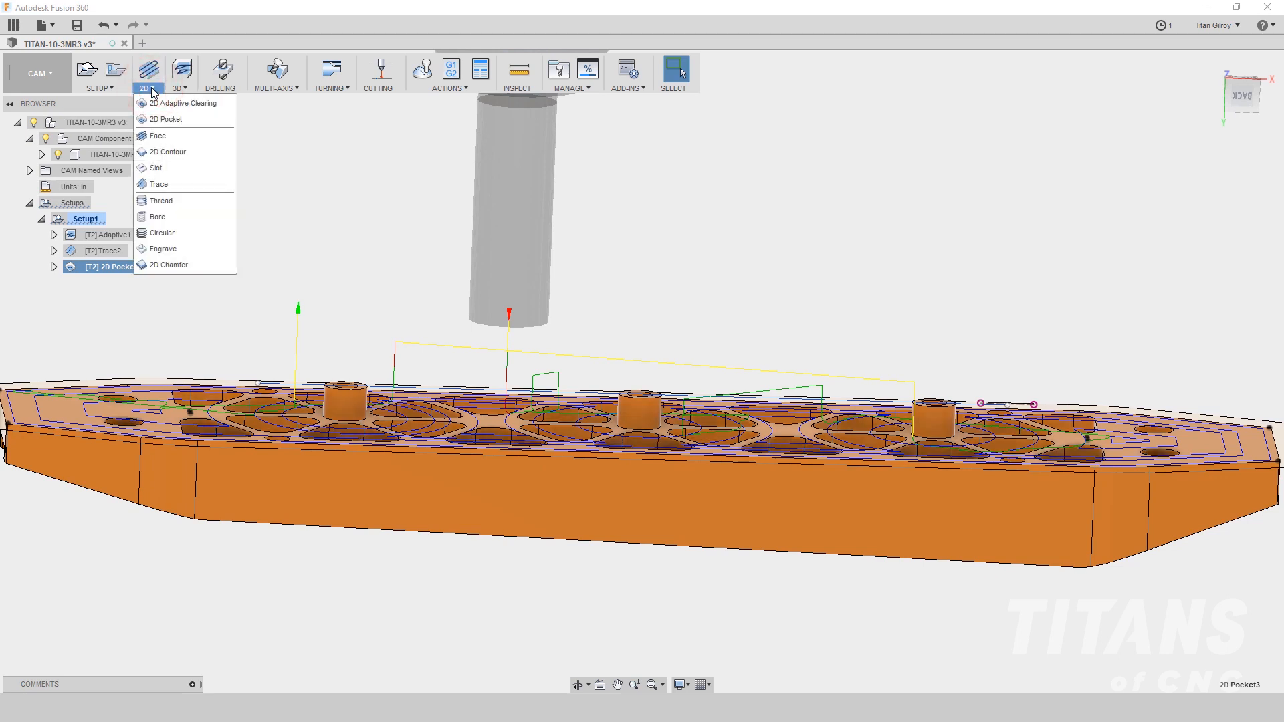
{"action": "left_click", "coordinate": [175, 152]}
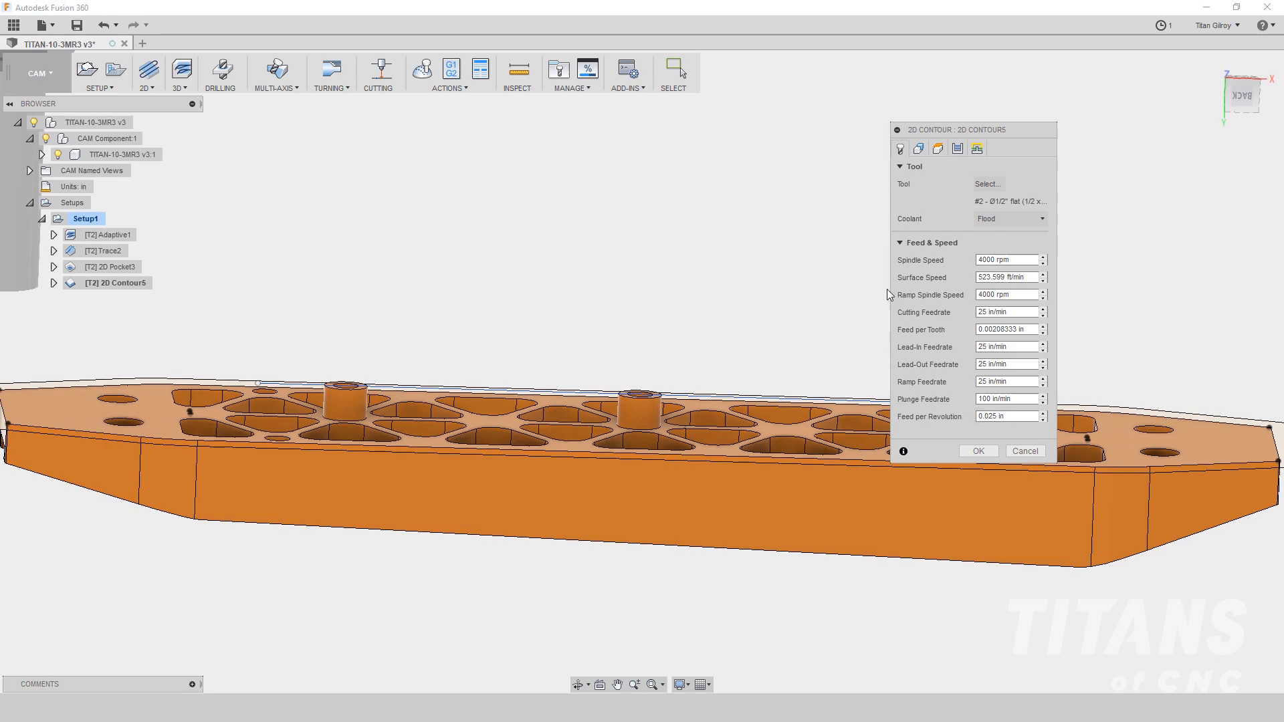
{"action": "left_click", "coordinate": [918, 148]}
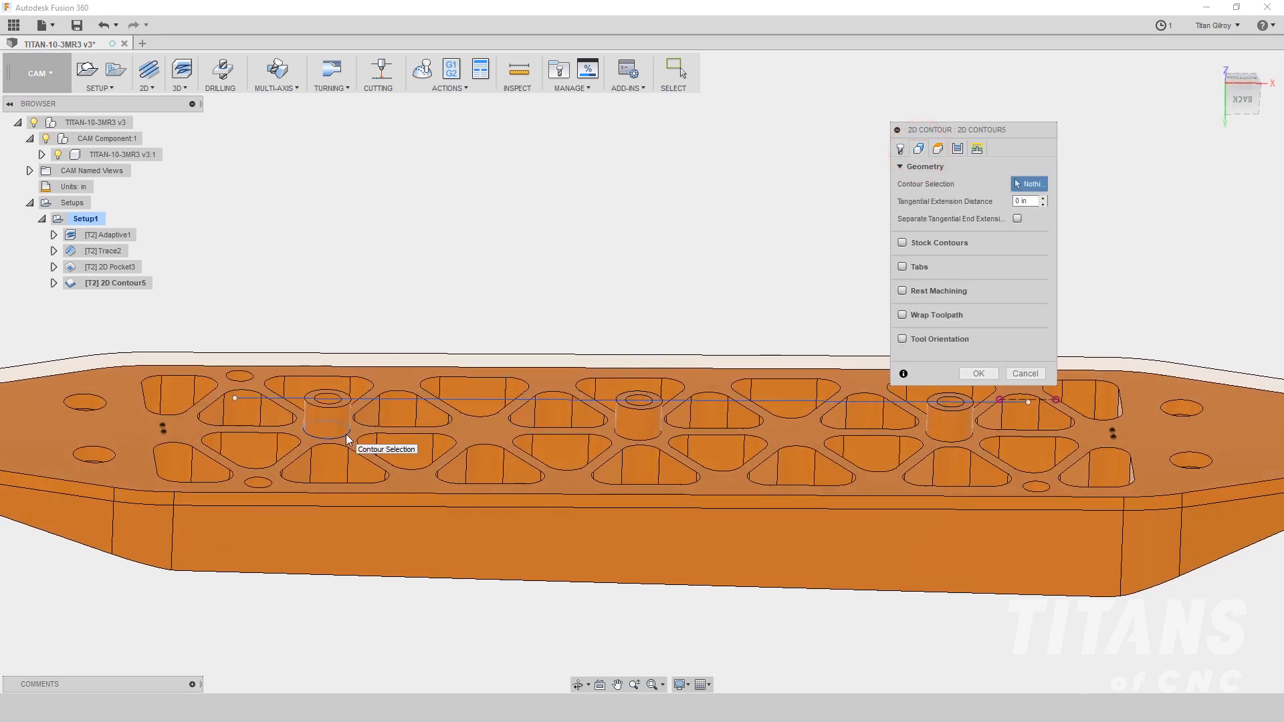
{"action": "left_click", "coordinate": [346, 435]}
{"action": "left_click", "coordinate": [626, 439]}
{"action": "left_click", "coordinate": [935, 437]}
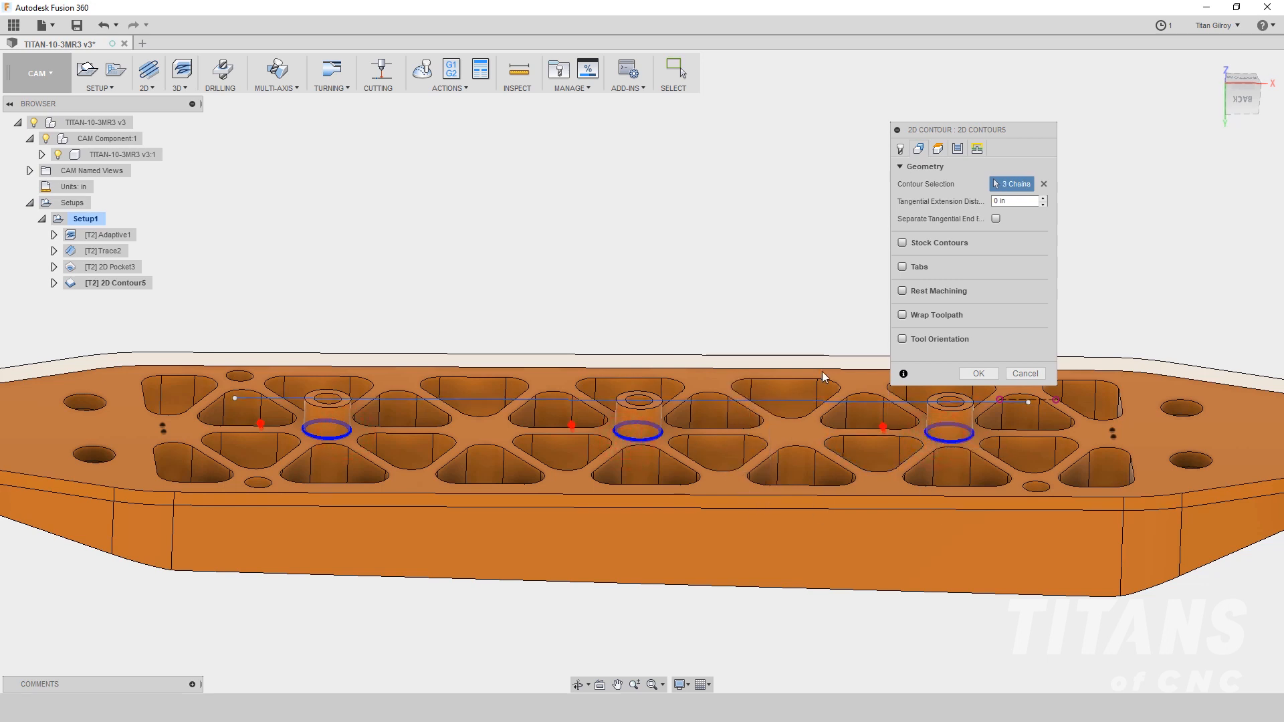
{"action": "middle_click_drag", "start_coordinate": [889, 424], "coordinate": [884, 442], "text": "shift"}
{"action": "middle_click_drag", "start_coordinate": [392, 464], "coordinate": [402, 428], "text": "shift"}
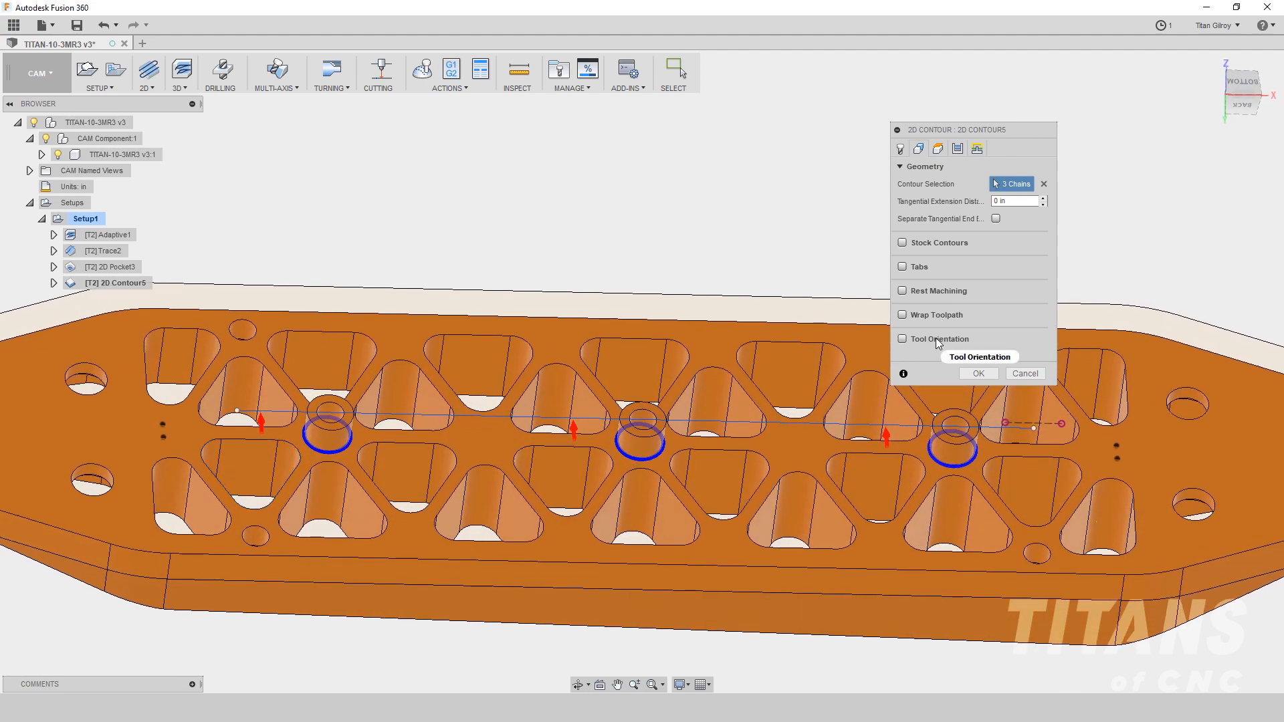
- Set the contour's bottom height offset to -0.1995 in from Model top
{"action": "left_click", "coordinate": [938, 148]}
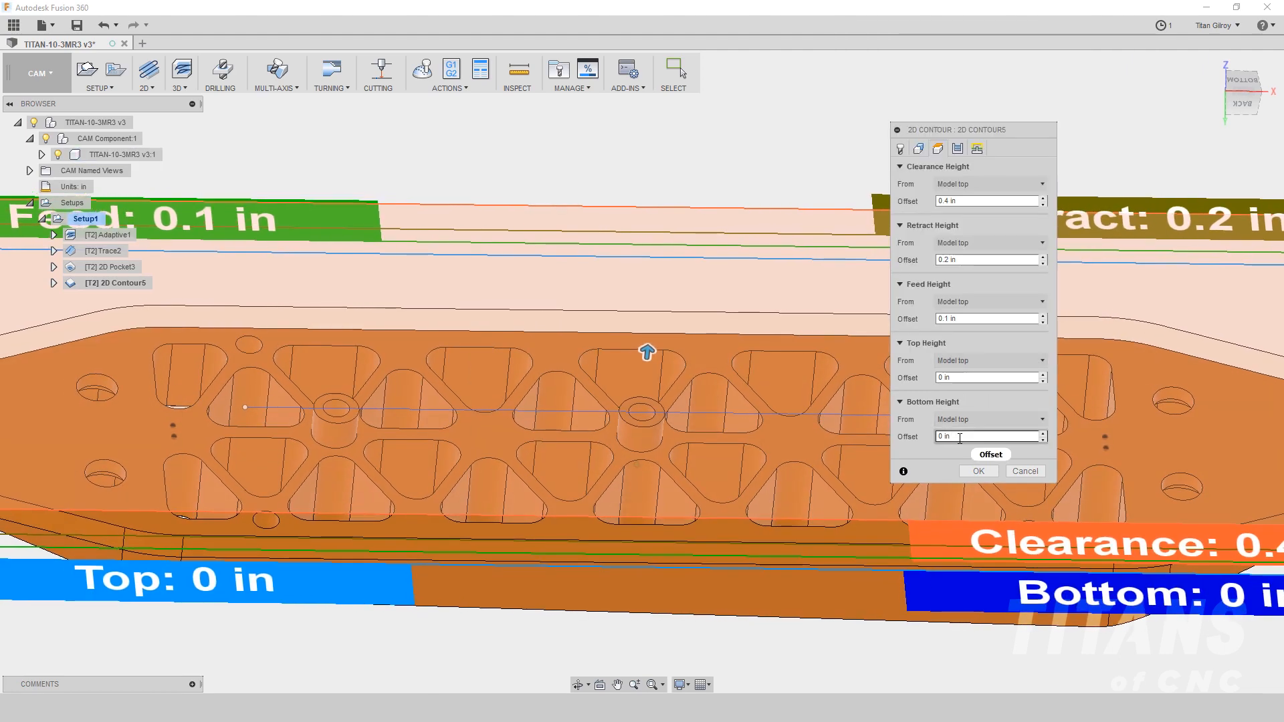
{"action": "left_click", "coordinate": [934, 437]}
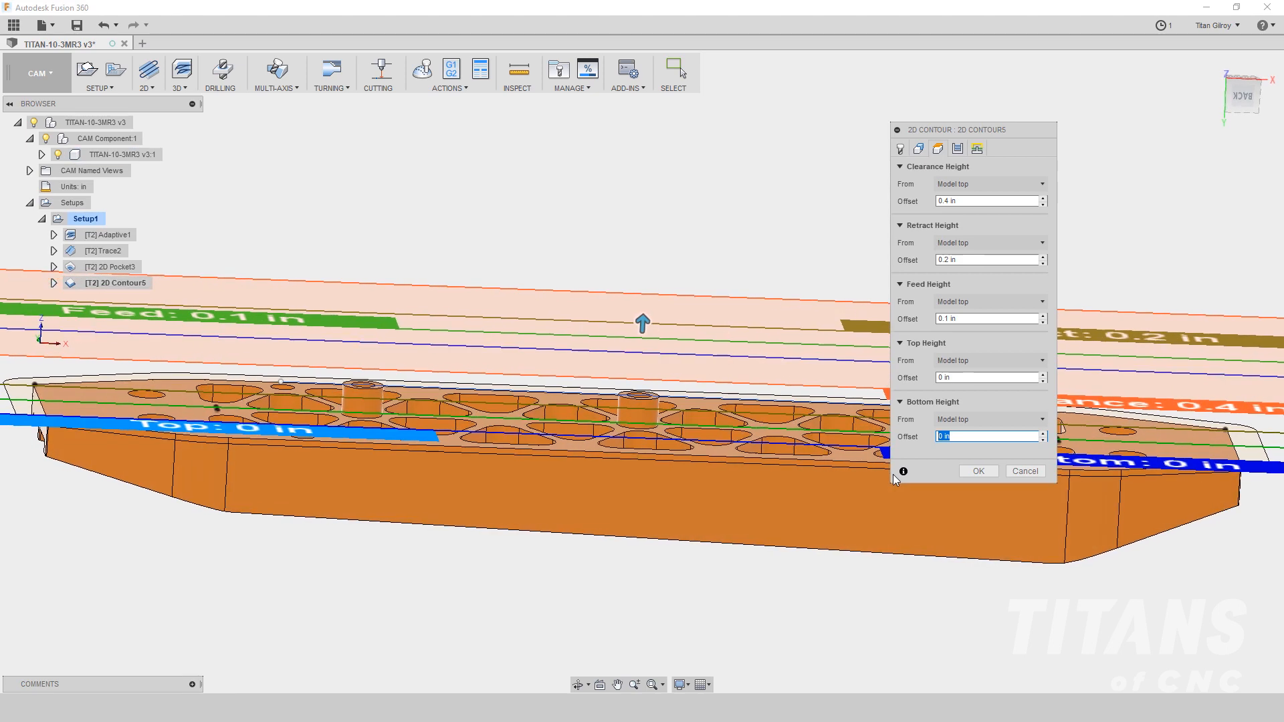
{"action": "type", "text": "-"}
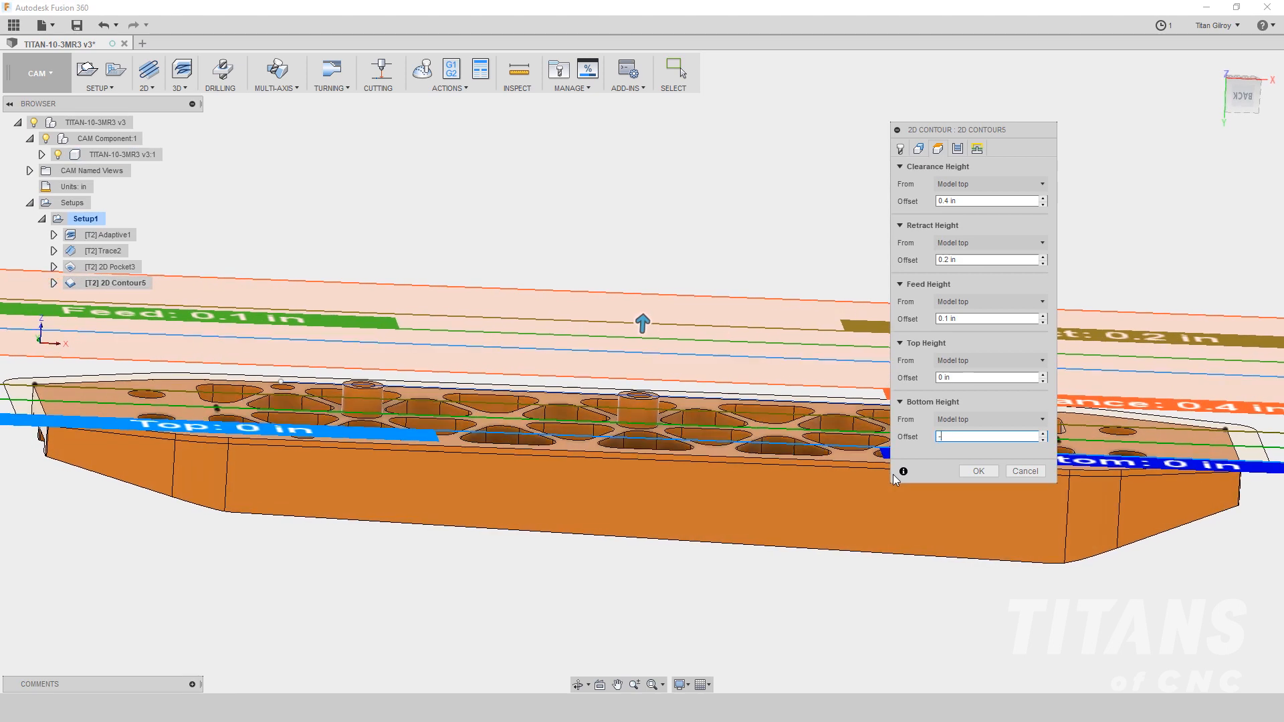
{"action": "type", "text": ".1995"}
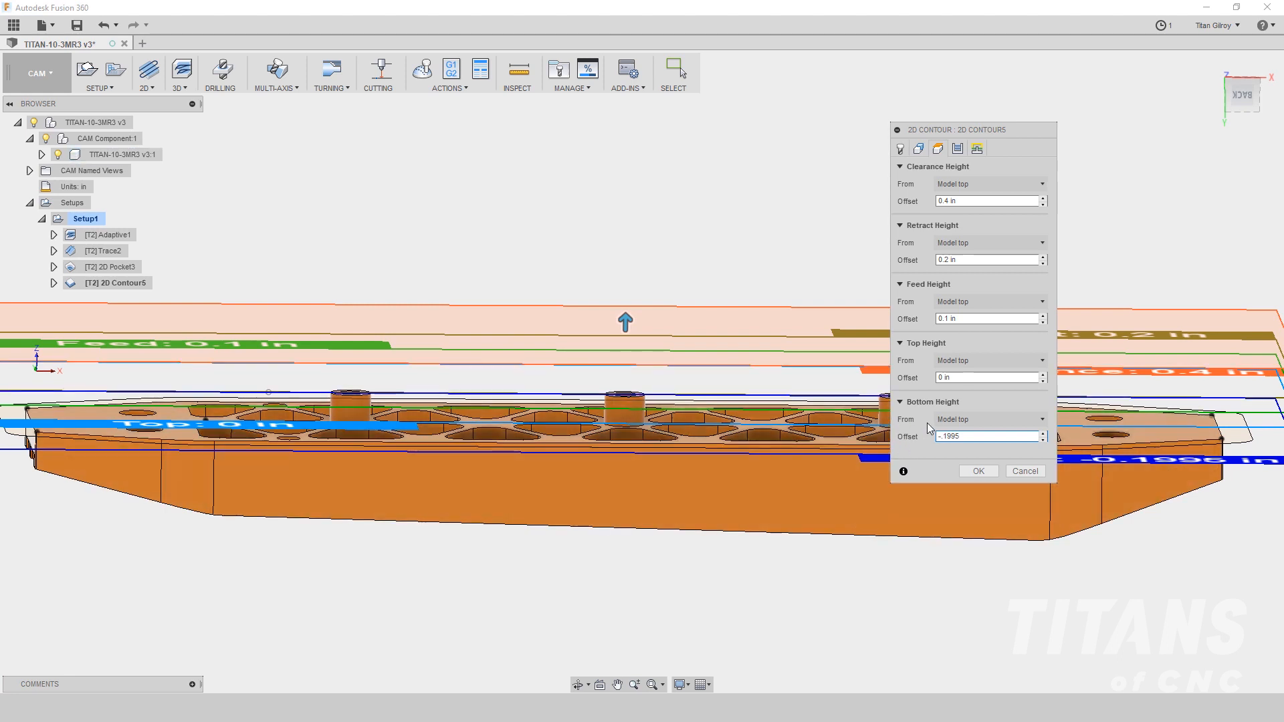
{"action": "key", "text": "Tab"}
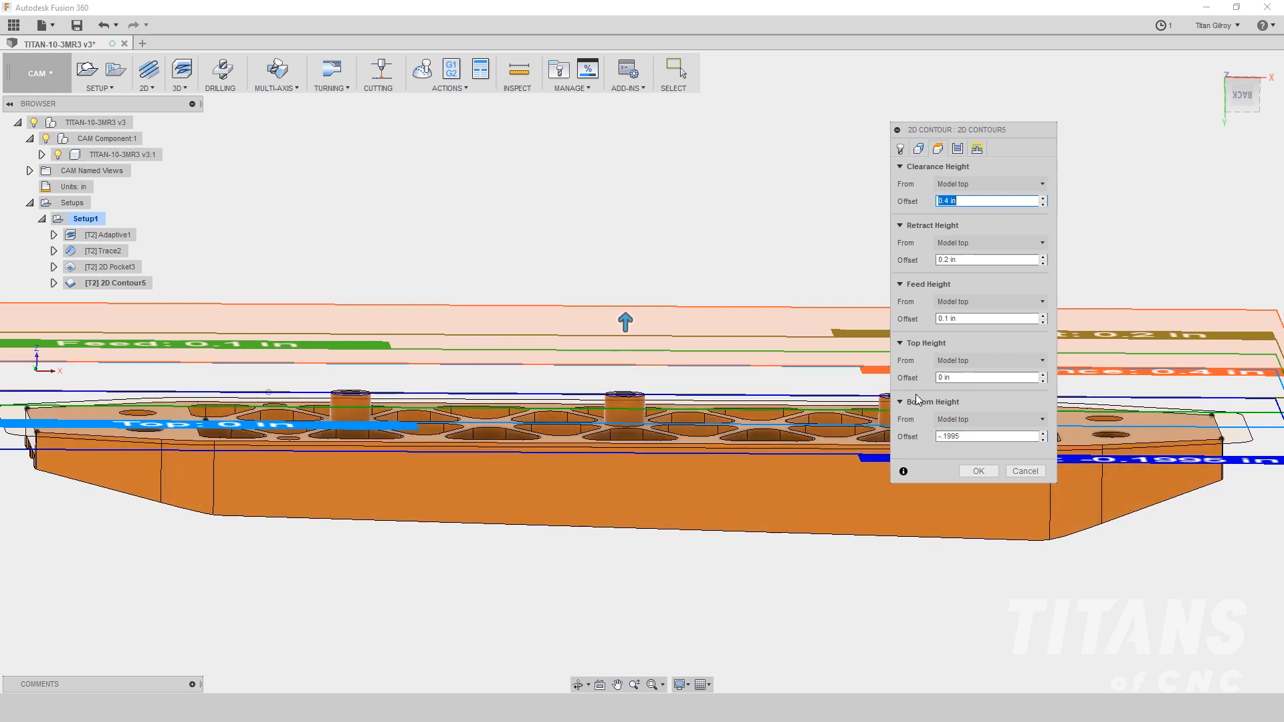
- Change the contour's compensation type to Wear in the passes settings
{"action": "left_click", "coordinate": [957, 150]}
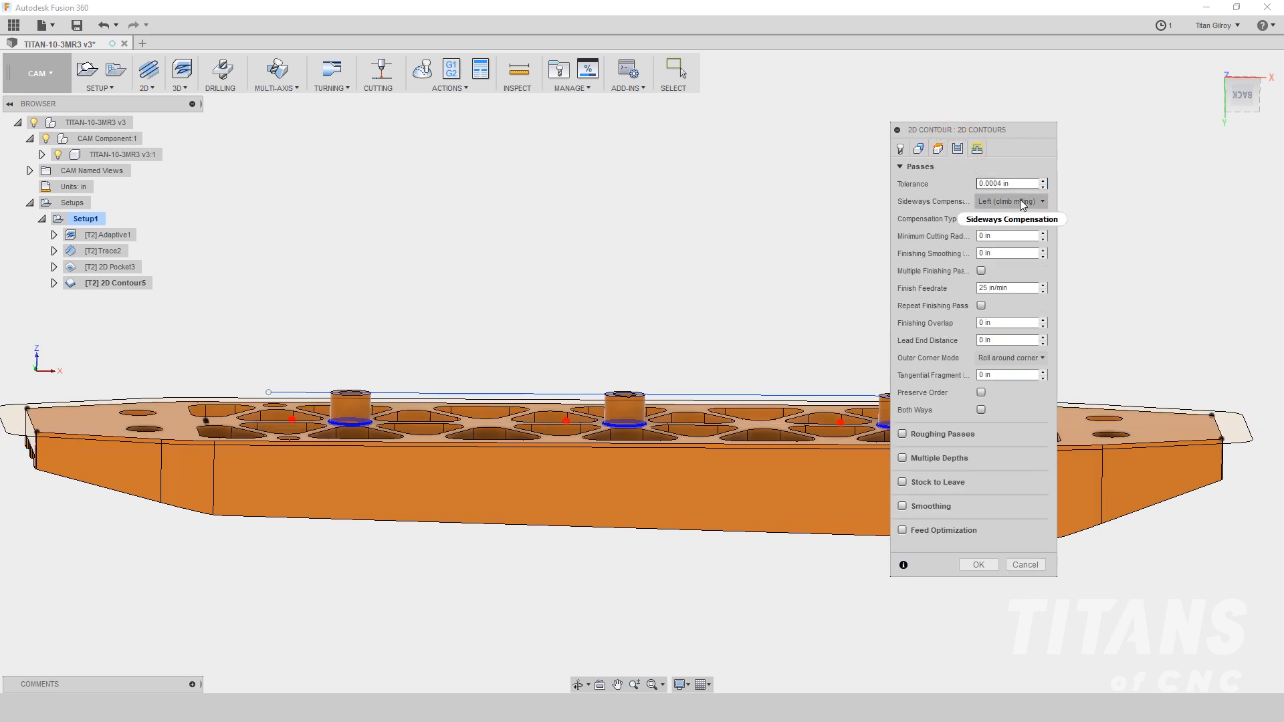
{"action": "left_click", "coordinate": [995, 220]}
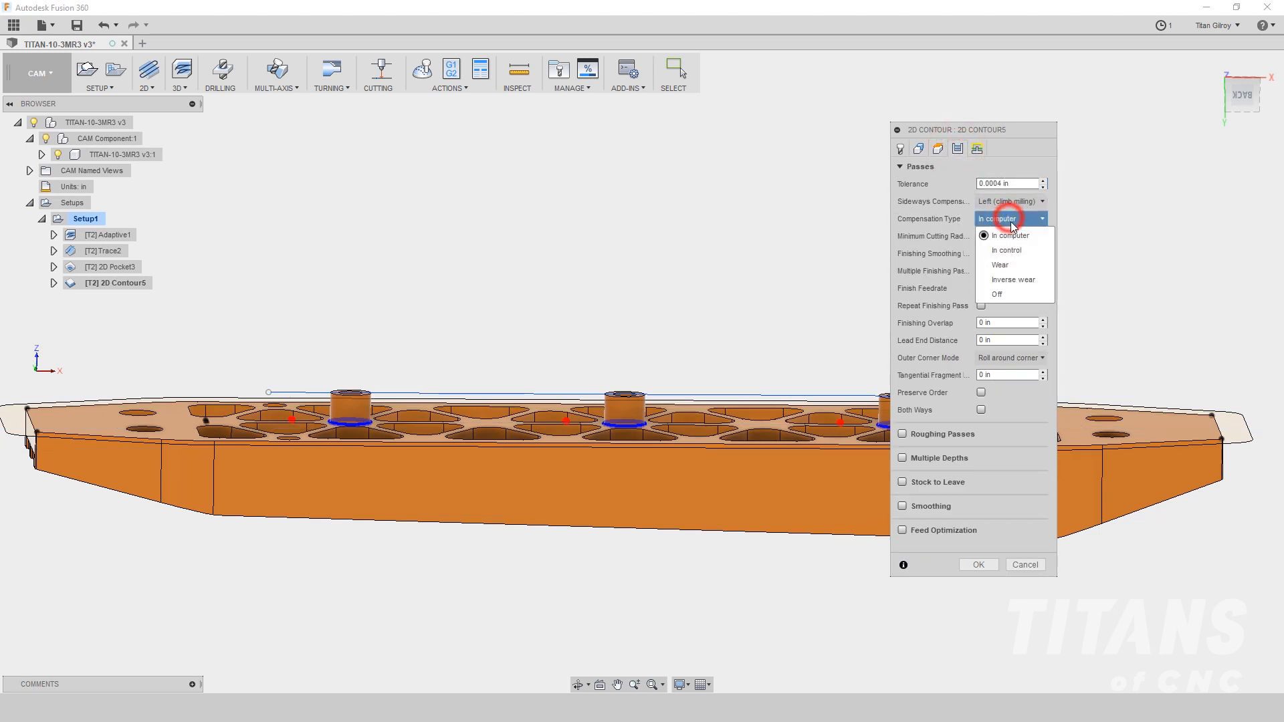
{"action": "left_click", "coordinate": [1018, 269]}
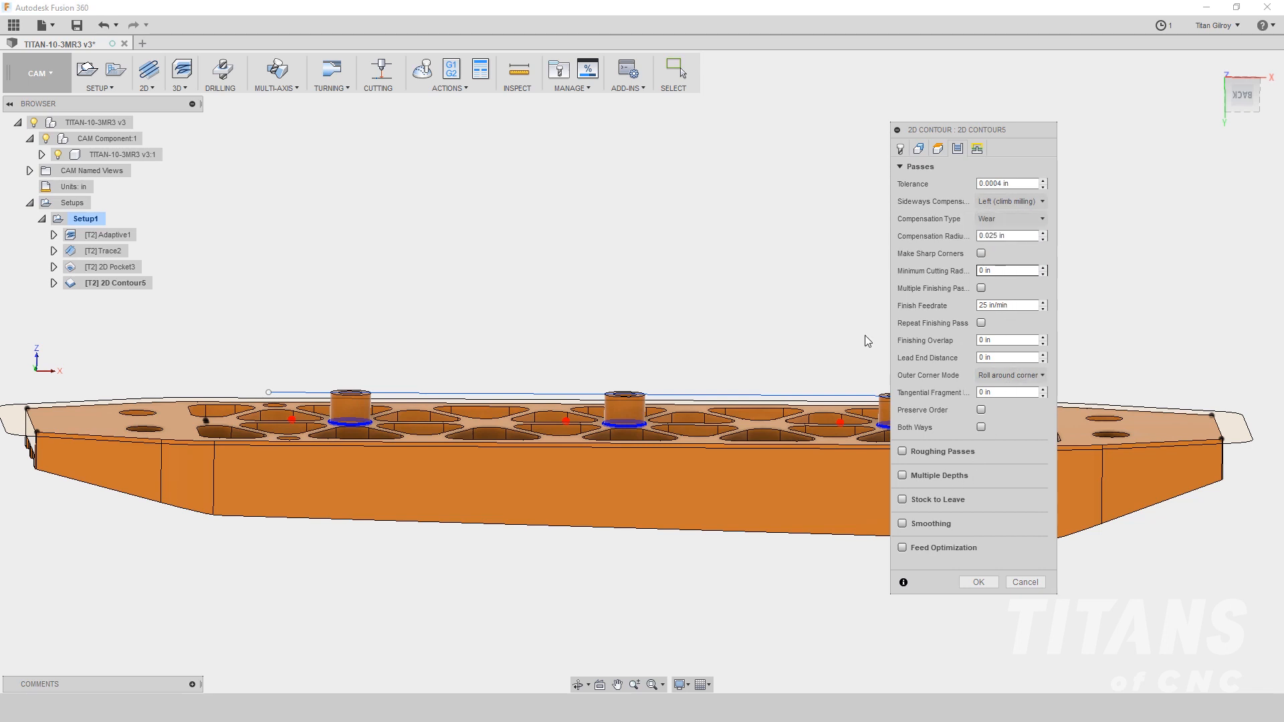
- Set the contour's horizontal lead-in radius to 0.1 in, and generate the toolpath around the three bosses
{"action": "left_click", "coordinate": [977, 149]}
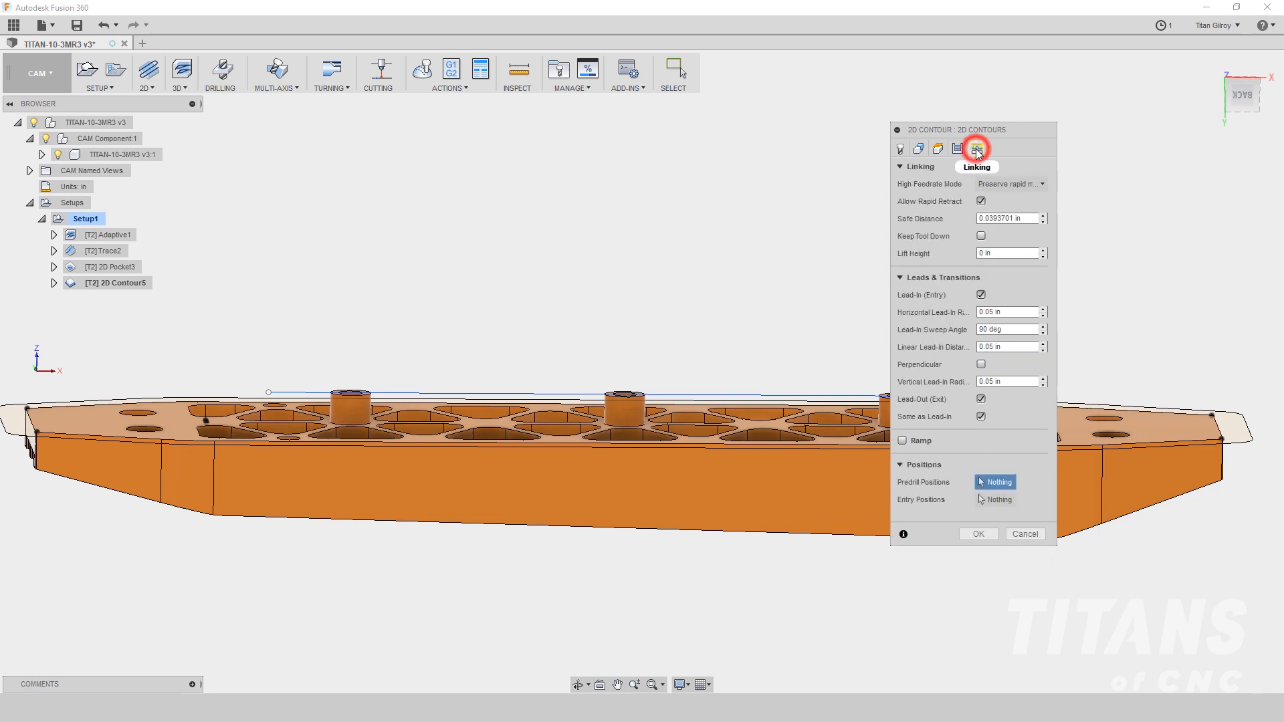
{"action": "left_click", "coordinate": [1010, 313]}
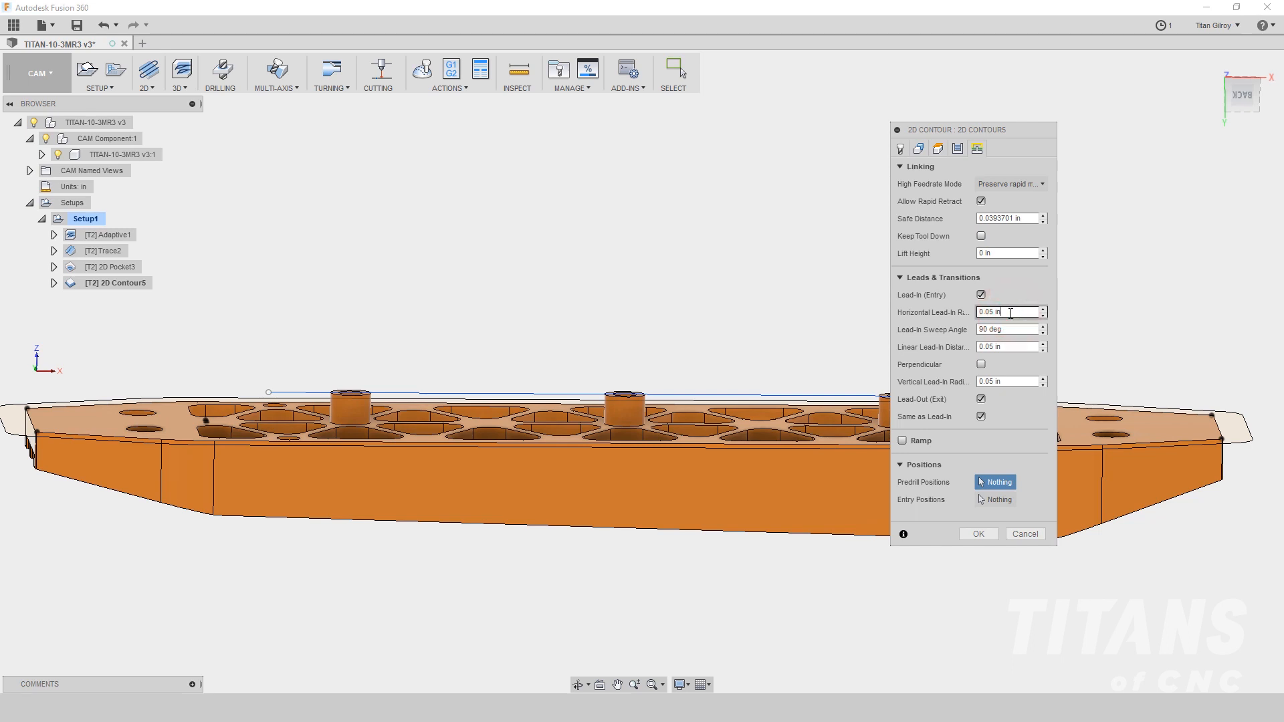
{"action": "left_click_drag", "start_coordinate": [1011, 312], "coordinate": [981, 313]}
{"action": "key", "text": "Tab"}
{"action": "key", "text": "Tab"}
{"action": "key", "text": "Tab"}
{"action": "key", "text": "Tab"}
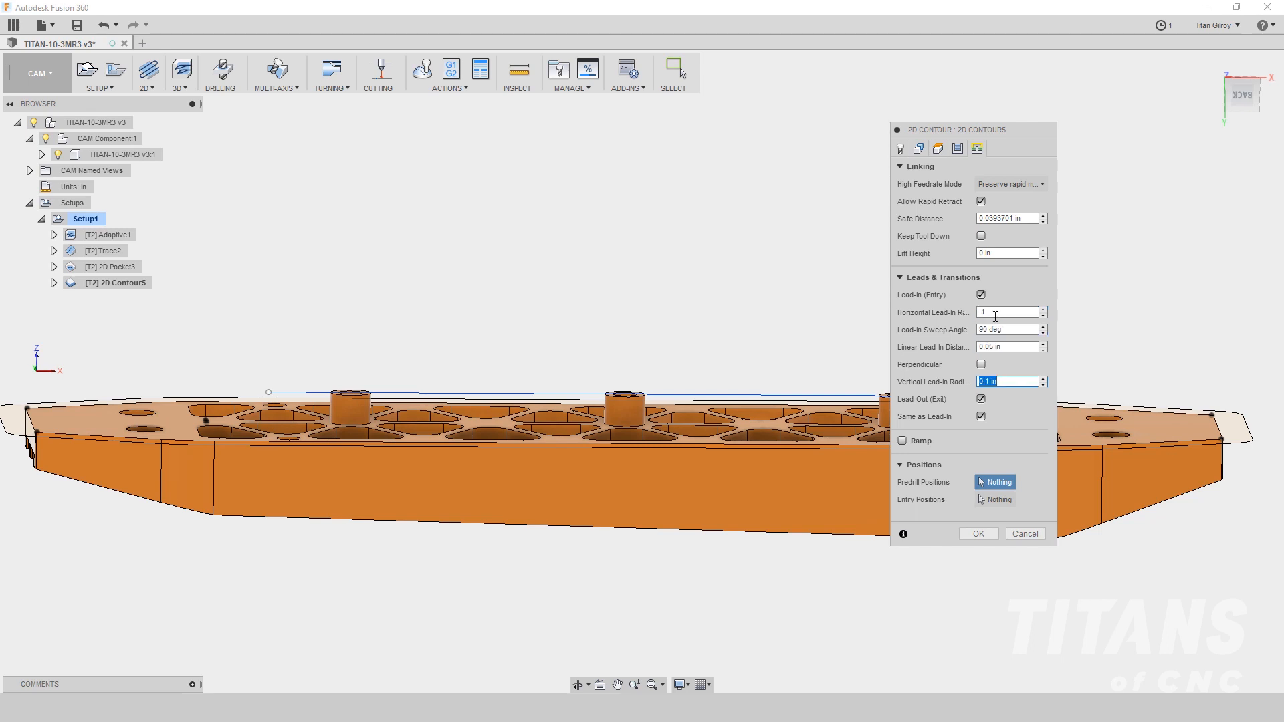
{"action": "key", "text": "Tab"}
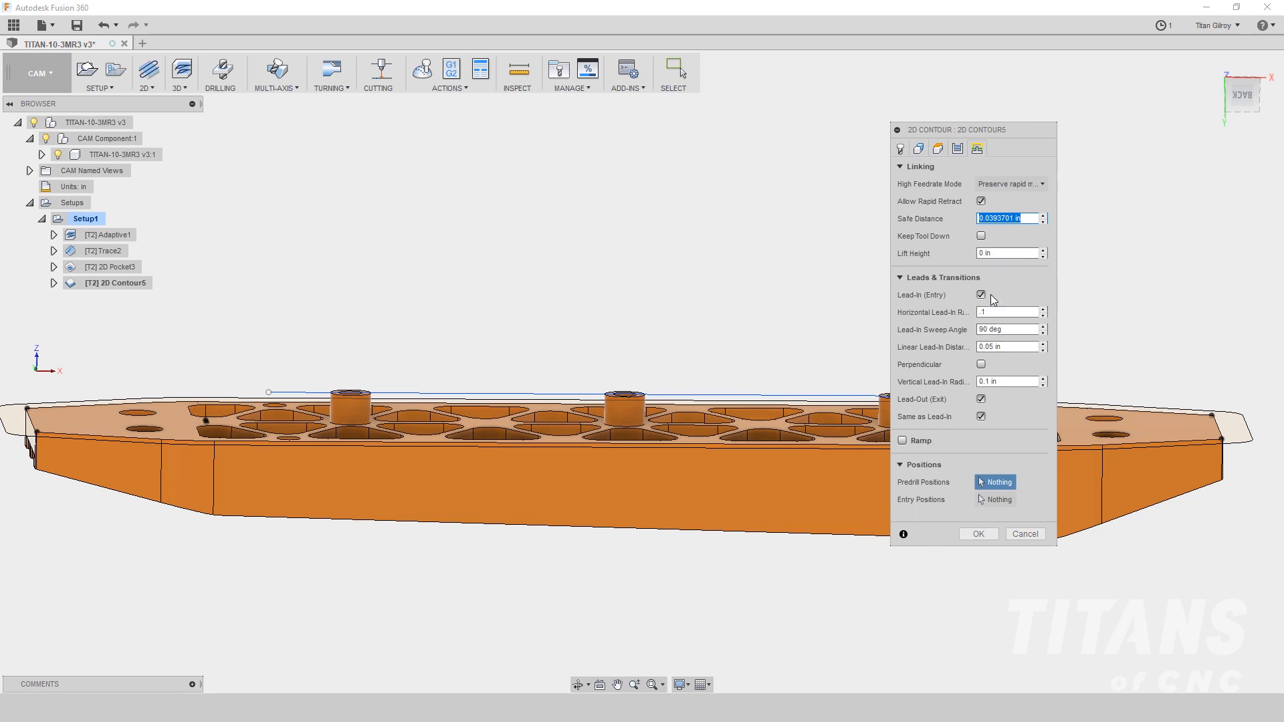
{"action": "left_click", "coordinate": [978, 533]}
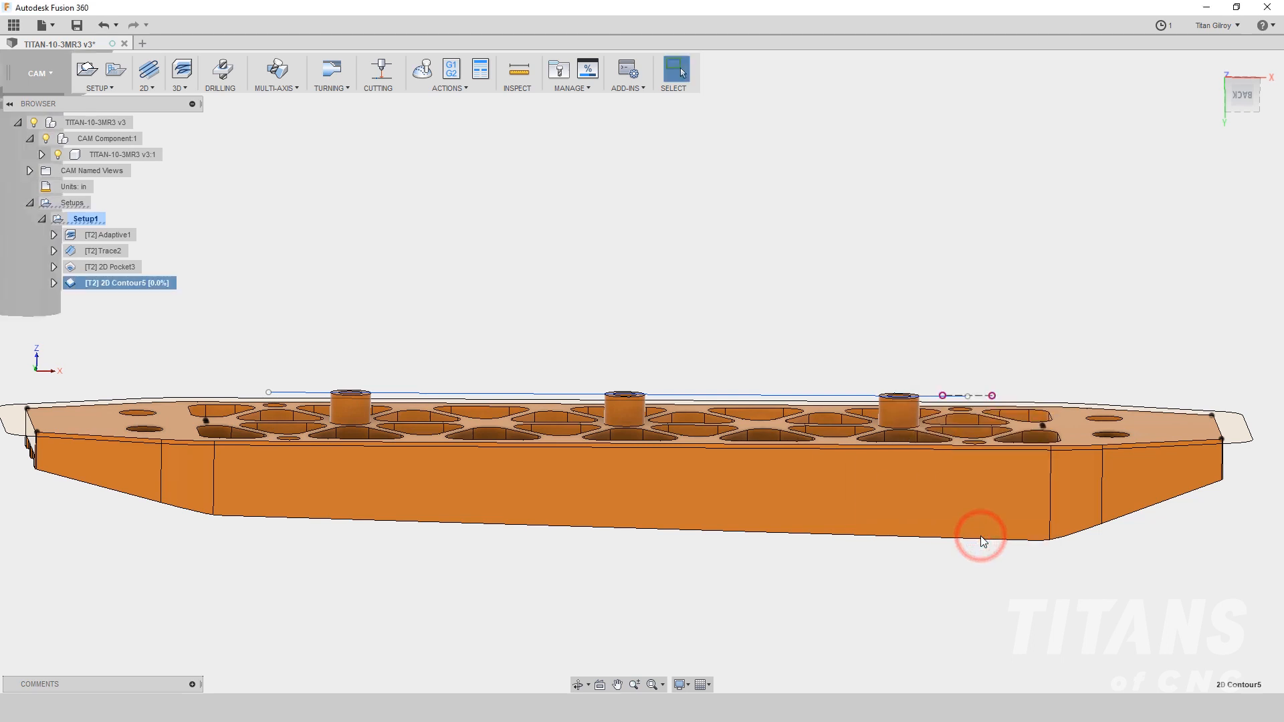
{"action": "middle_click_drag", "start_coordinate": [966, 515], "coordinate": [369, 341], "text": "shift"}
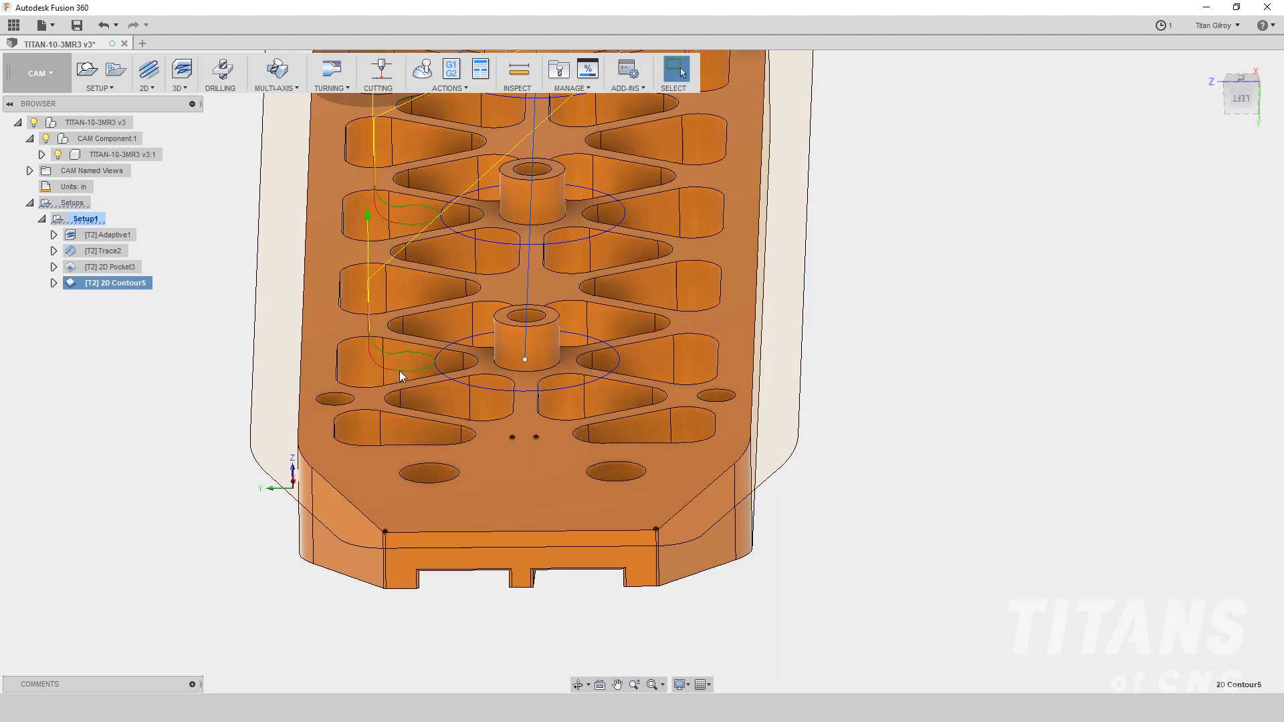
{"action": "middle_click_drag", "start_coordinate": [435, 359], "coordinate": [432, 355], "text": "shift"}
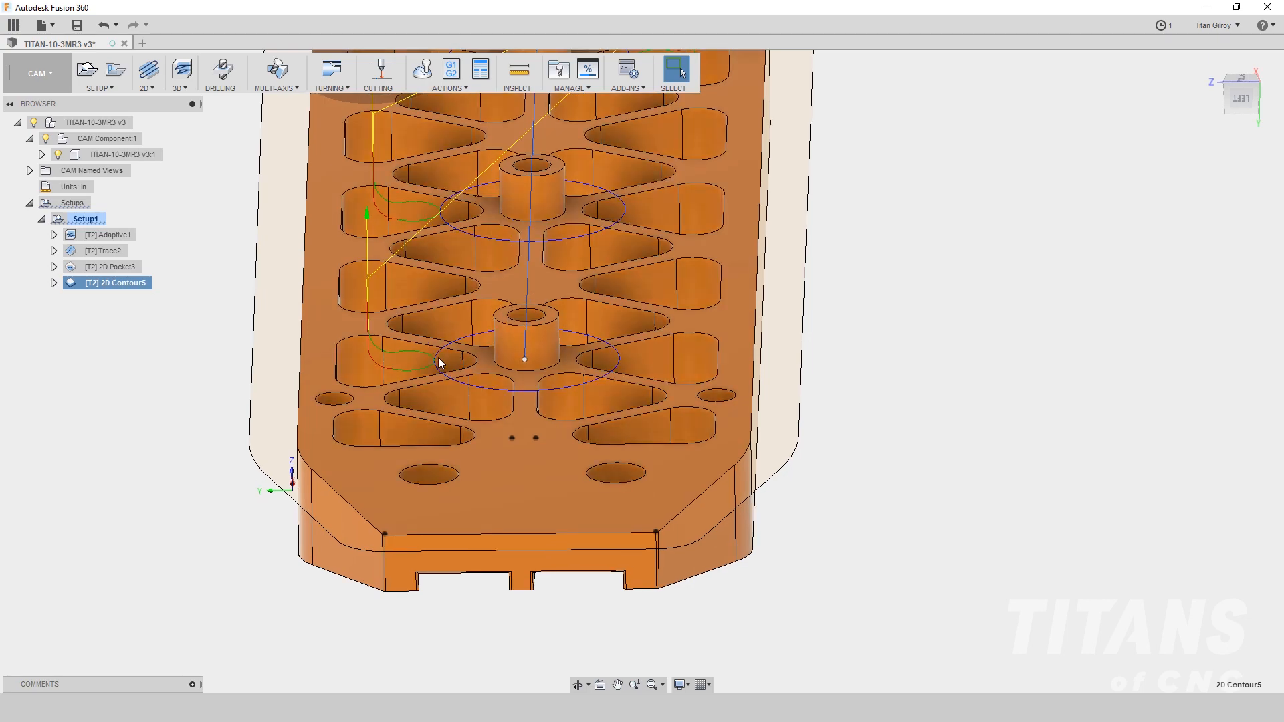
{"action": "middle_click_drag", "start_coordinate": [384, 347], "coordinate": [928, 398], "text": "shift"}
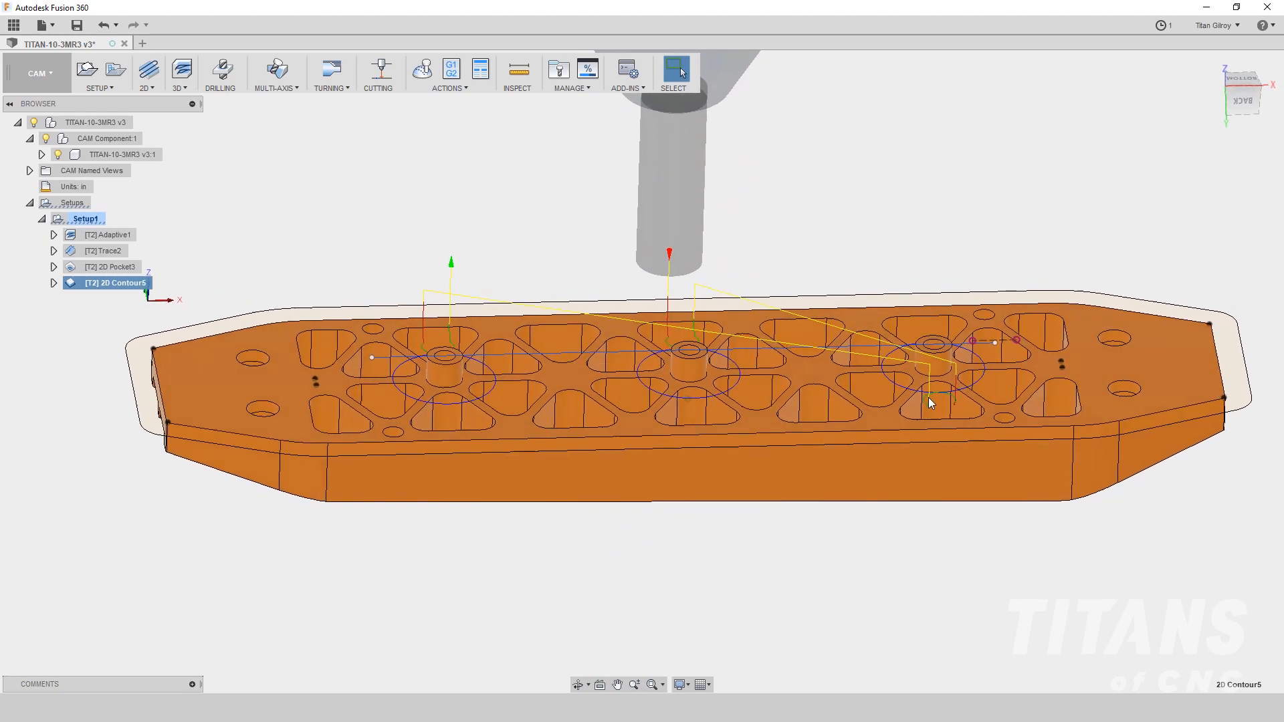
- Duplicate the 2D contour operation around the bosses and set the copy's cutting feedrate to 20 in/min
{"action": "scroll", "coordinate": [928, 397], "scroll_direction": "up", "scroll_amount": 5}
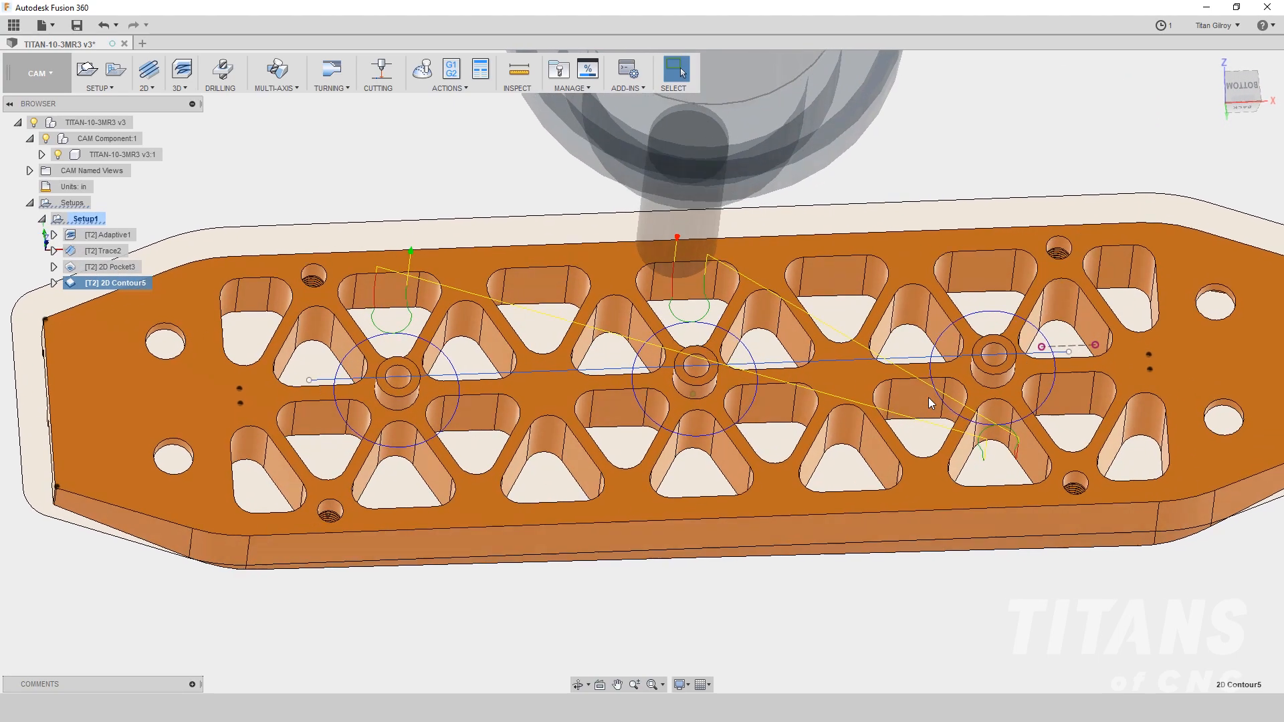
{"action": "middle_click_drag", "start_coordinate": [928, 398], "coordinate": [703, 511], "text": "shift"}
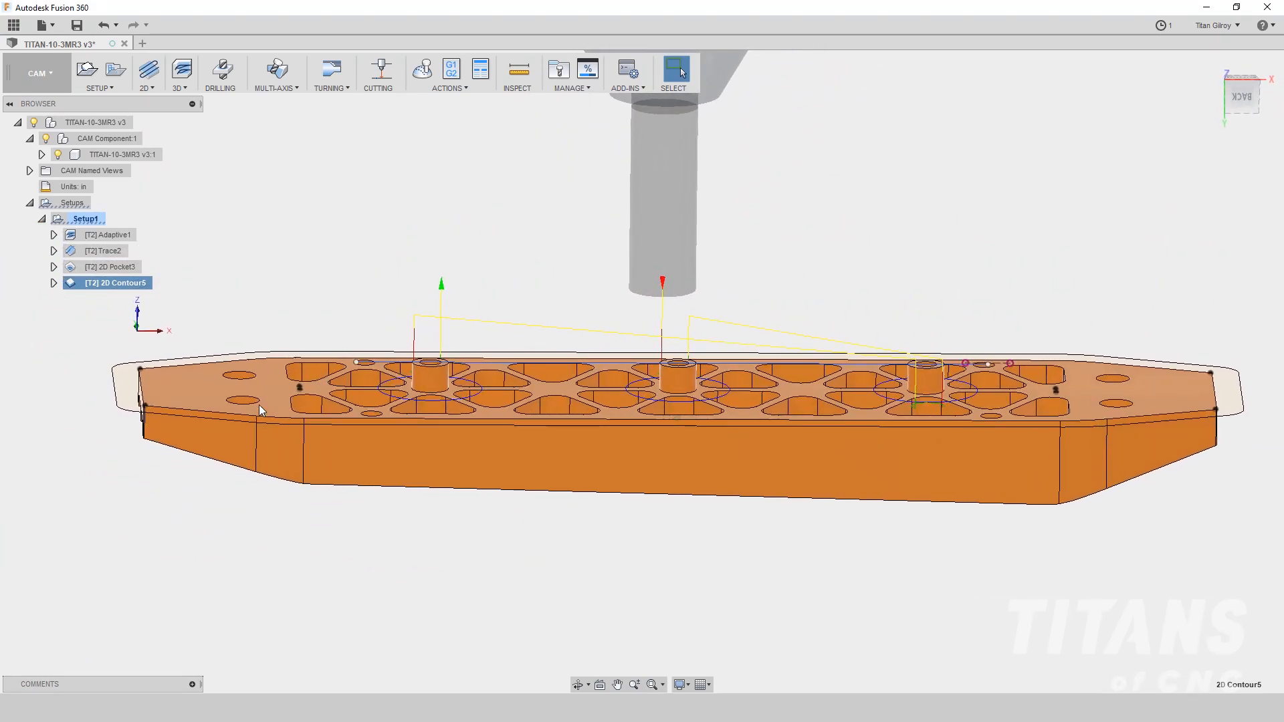
{"action": "middle_click_drag", "start_coordinate": [681, 311], "coordinate": [728, 440], "text": "shift"}
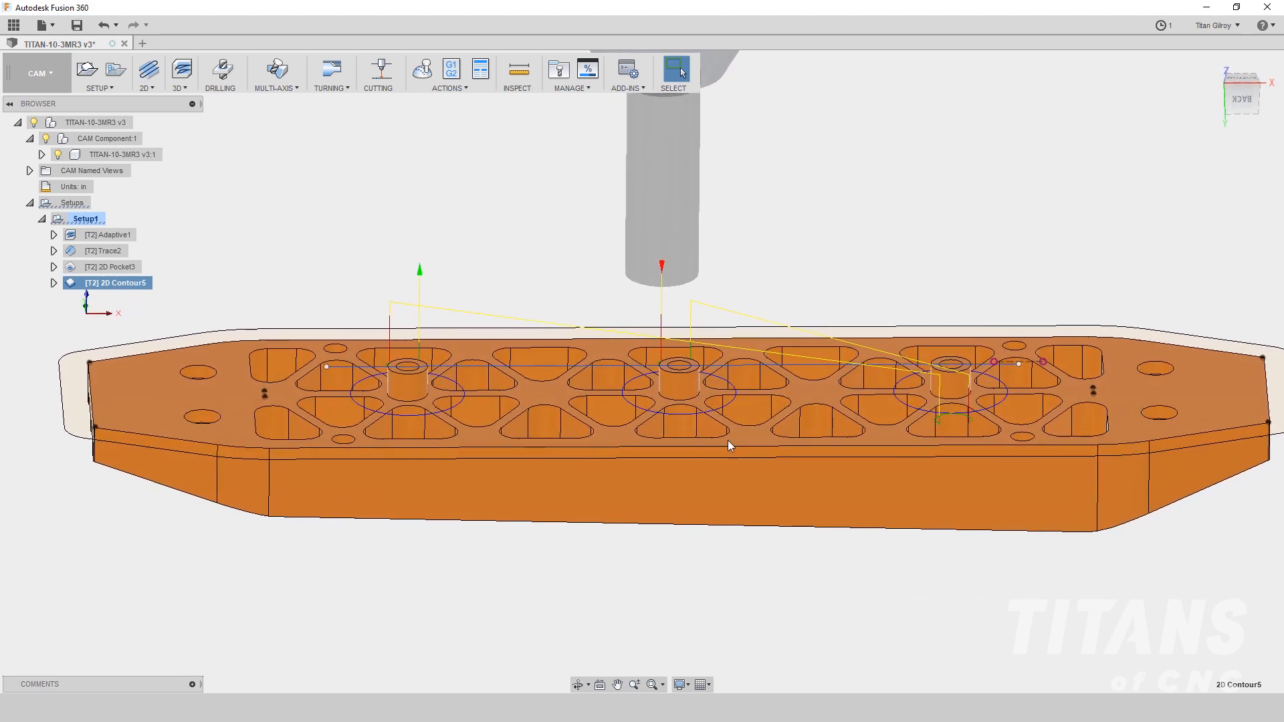
{"action": "right_click", "coordinate": [122, 288]}
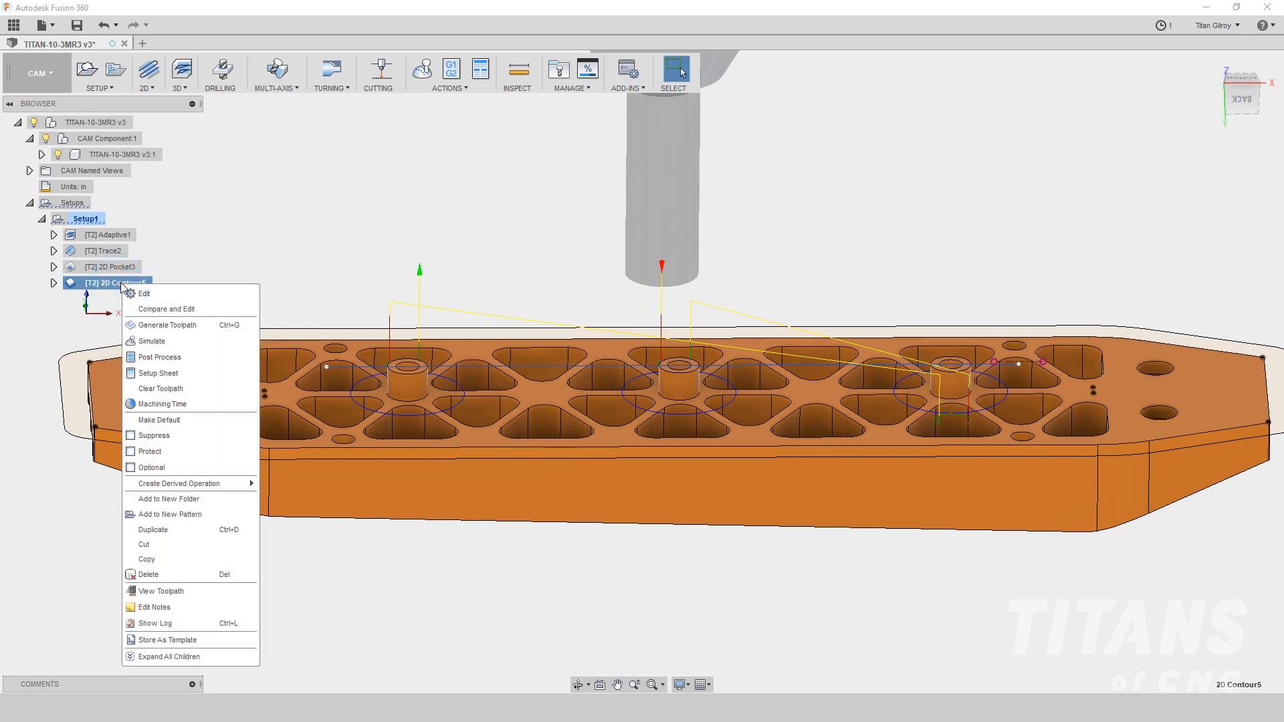
{"action": "left_click", "coordinate": [152, 530]}
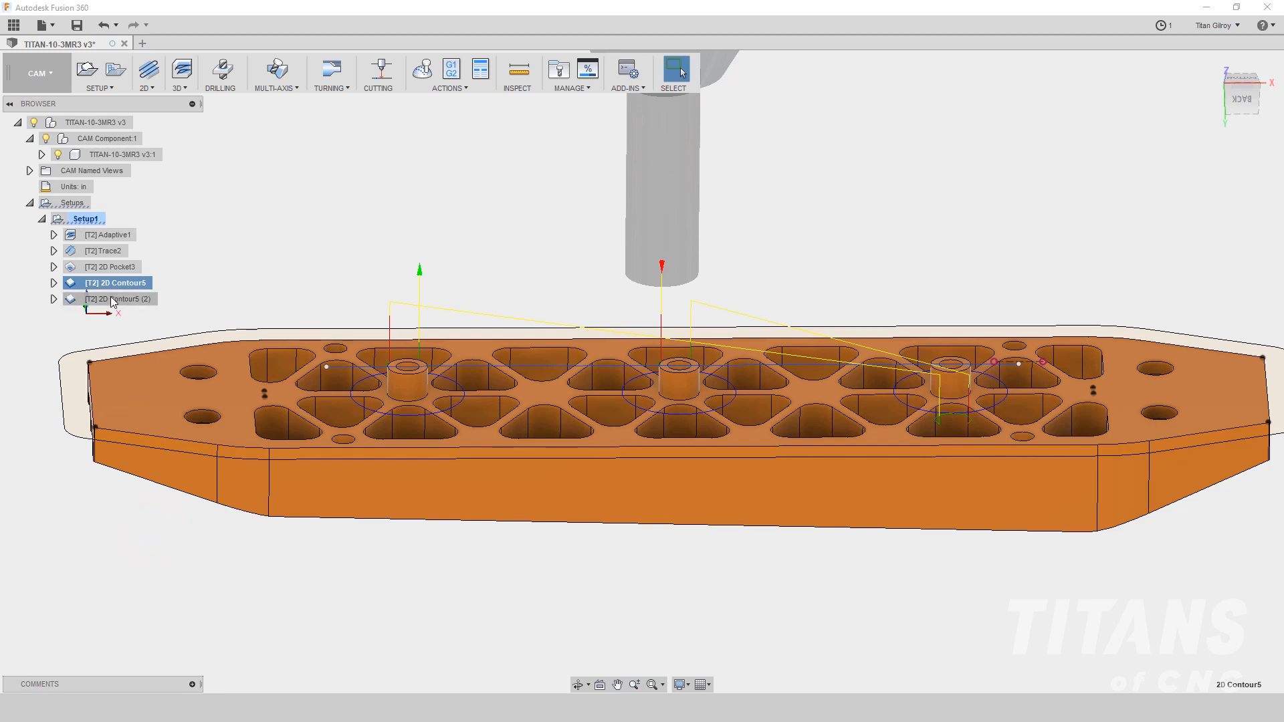
{"action": "right_click", "coordinate": [113, 305]}
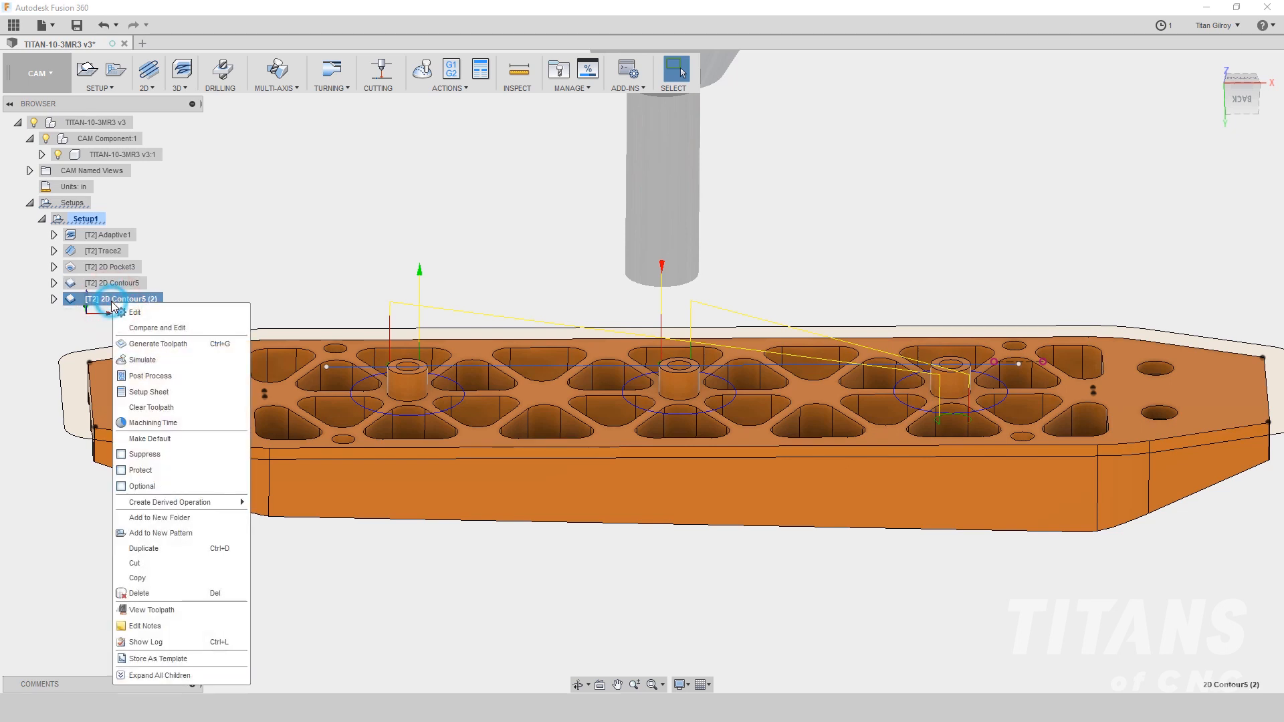
{"action": "left_click", "coordinate": [135, 313]}
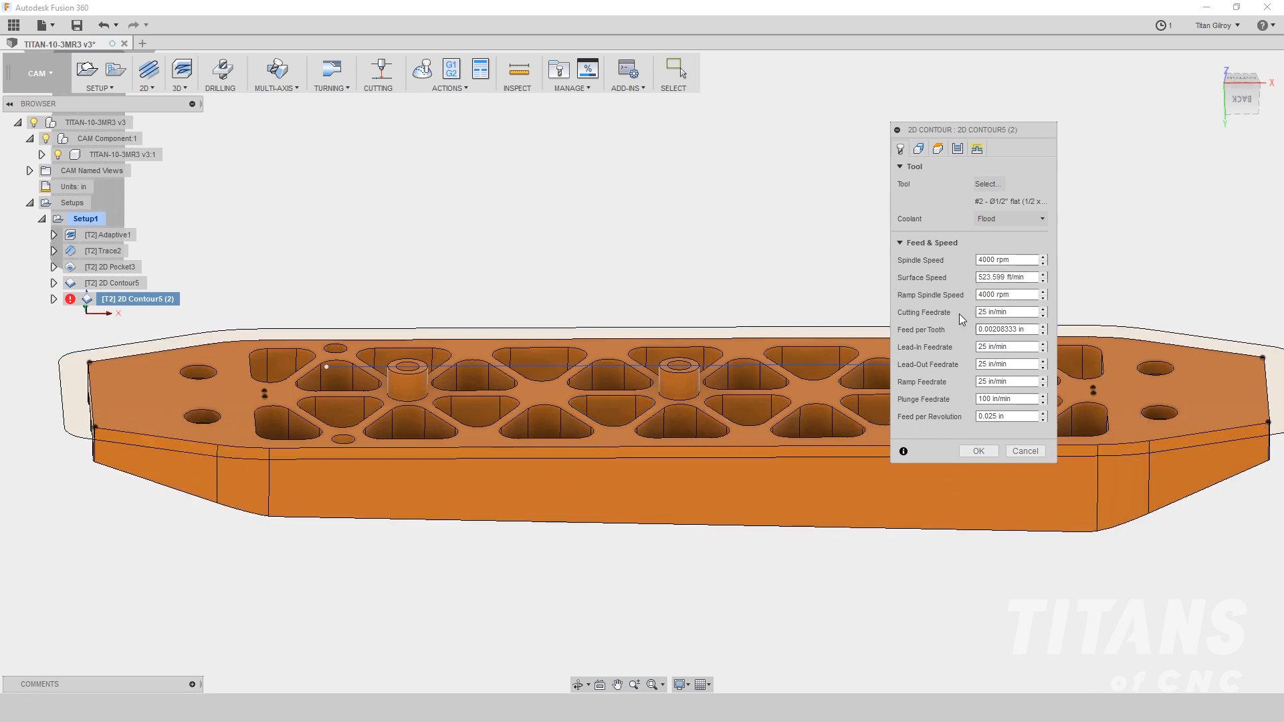
{"action": "double_click", "coordinate": [1013, 312]}
{"action": "key", "text": "Tab"}
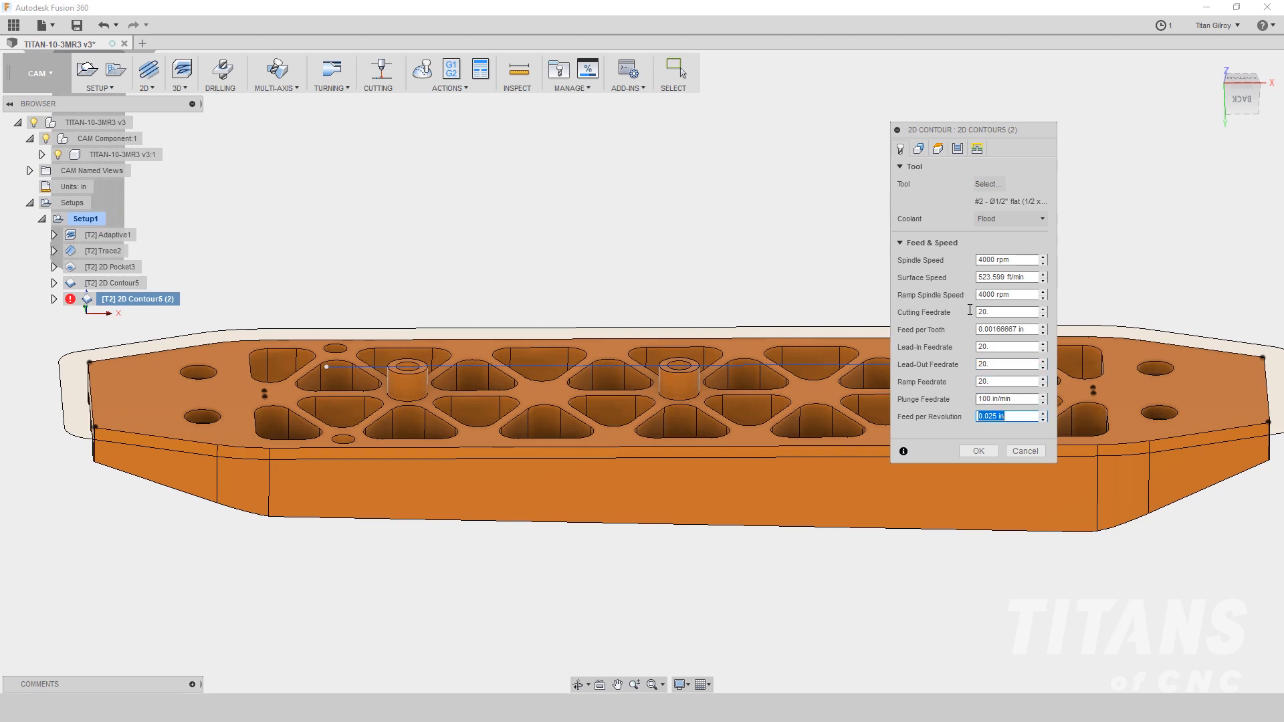
- Replace the duplicated contour's boss selections with the part's outer top edge chain, flipping its direction so the tool runs outside the part
{"action": "left_click", "coordinate": [918, 151]}
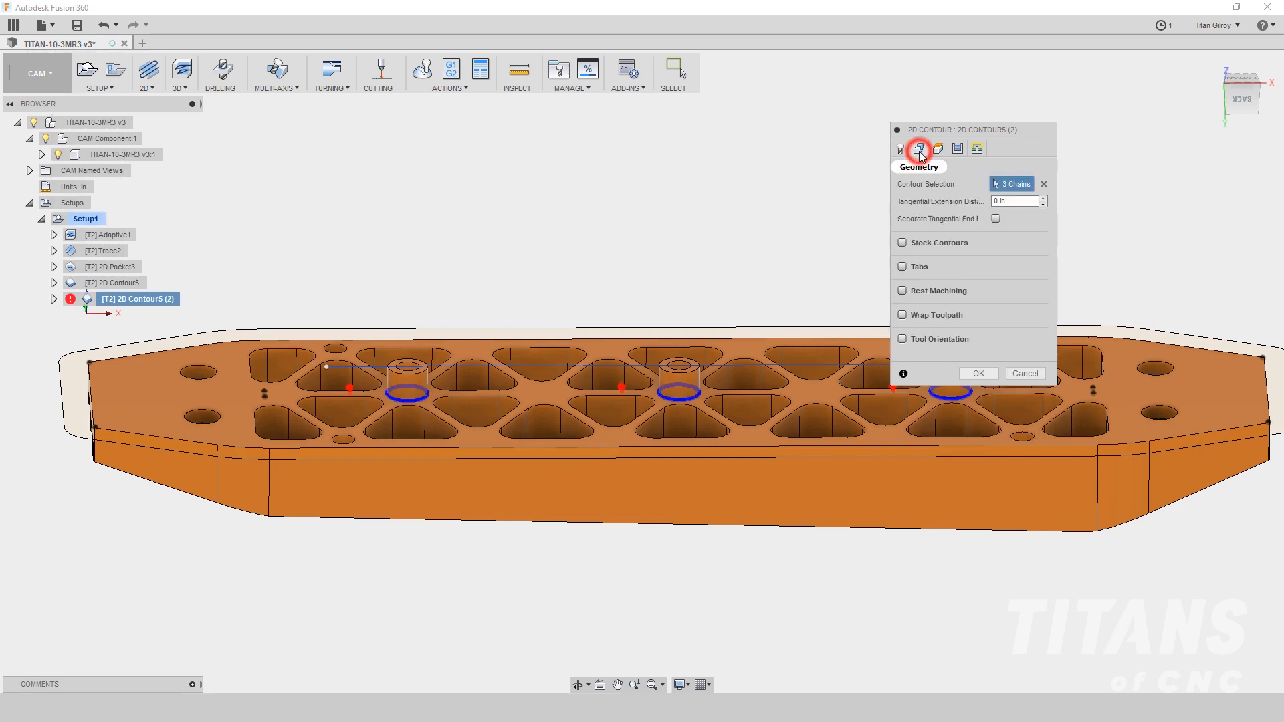
{"action": "left_click", "coordinate": [1044, 183]}
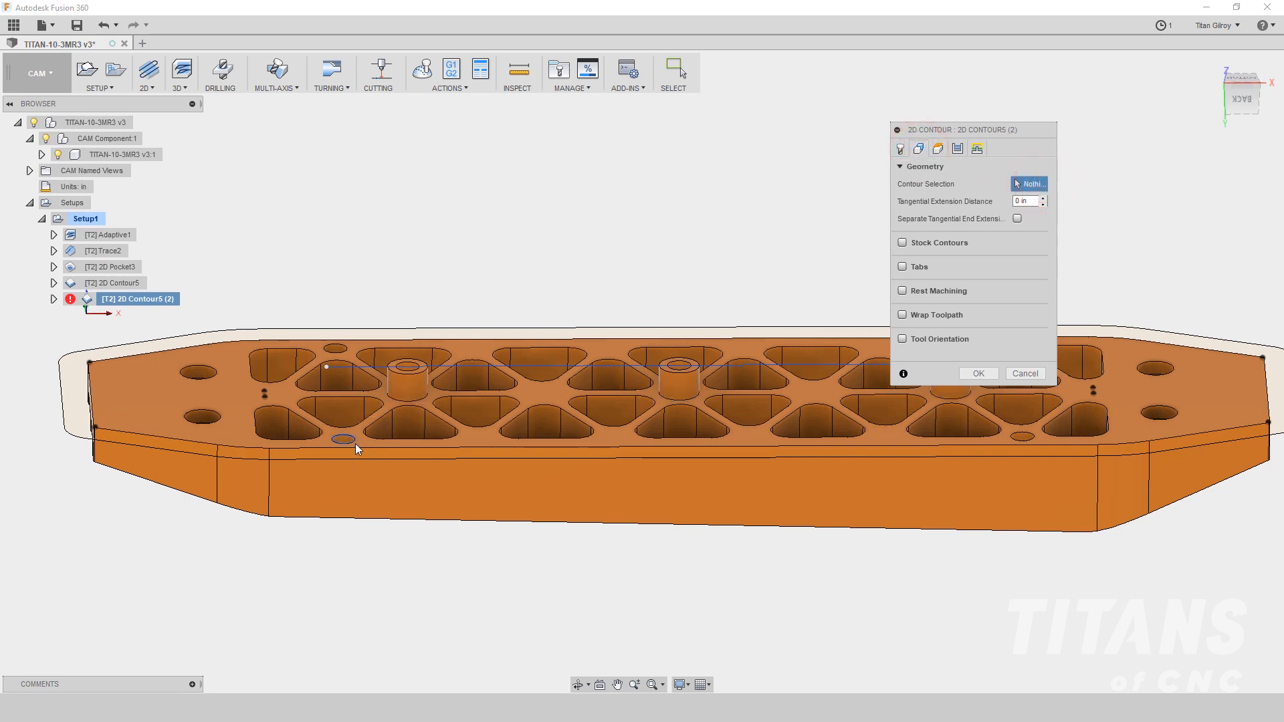
{"action": "left_click", "coordinate": [168, 439]}
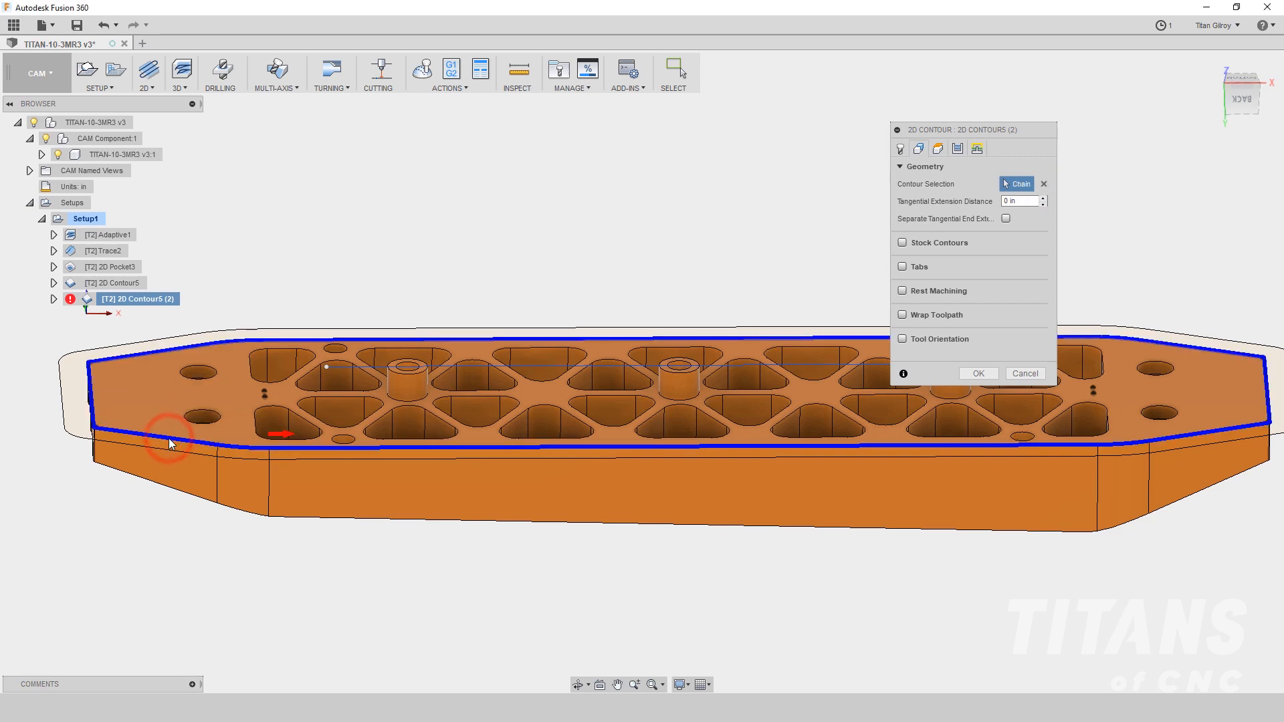
{"action": "middle_click_drag", "start_coordinate": [169, 438], "coordinate": [228, 553], "text": "shift"}
{"action": "scroll", "coordinate": [227, 552], "scroll_direction": "up", "scroll_amount": 6}
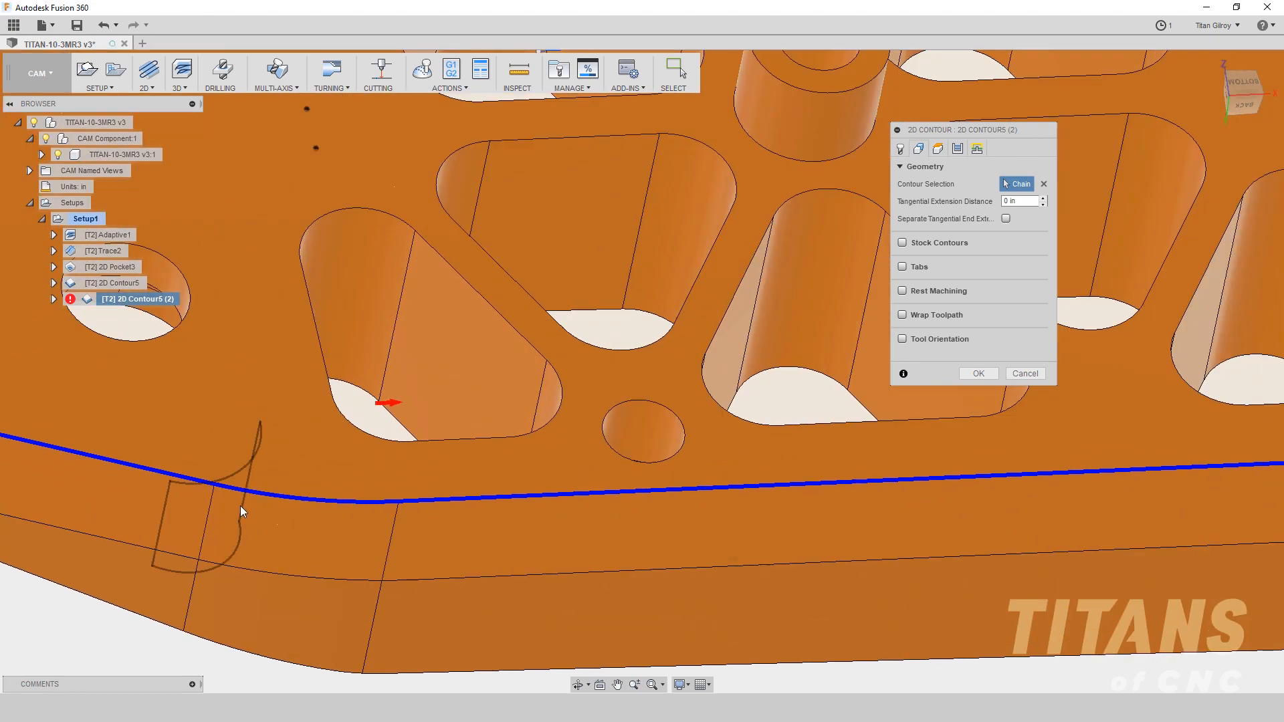
{"action": "scroll", "coordinate": [307, 495], "scroll_direction": "down", "scroll_amount": 1}
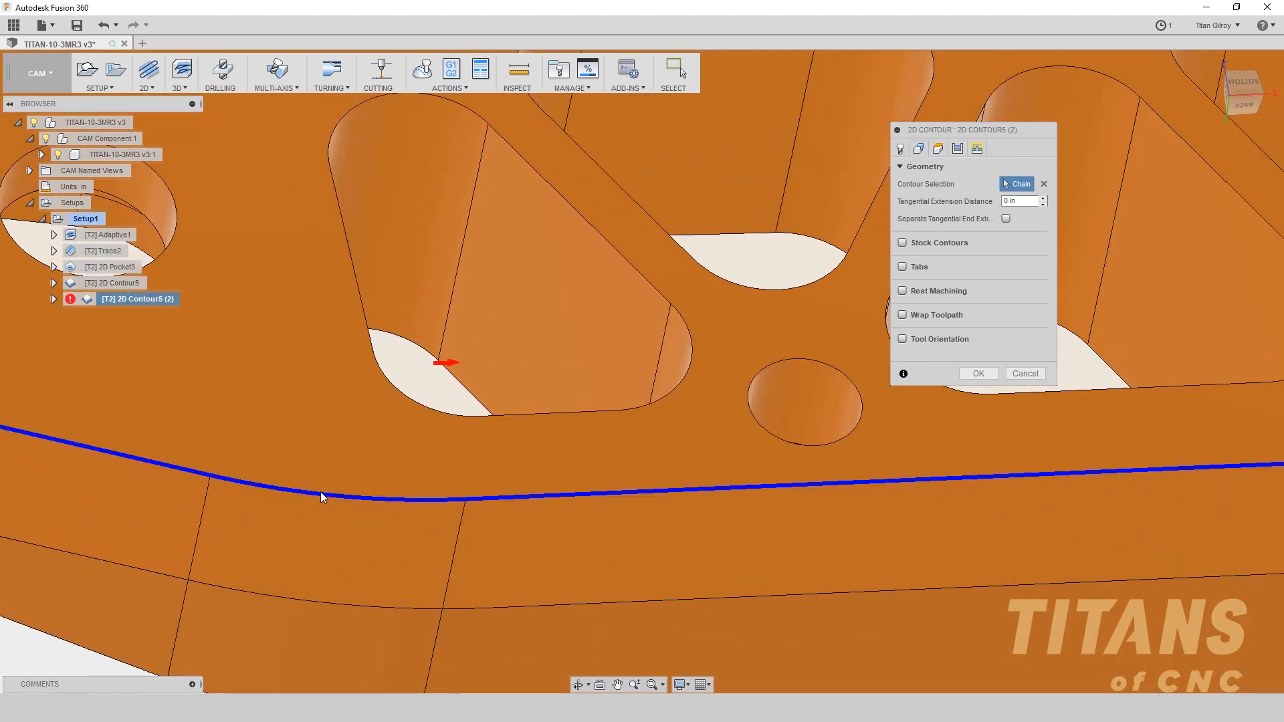
{"action": "left_click", "coordinate": [479, 506]}
{"action": "scroll", "coordinate": [478, 506], "scroll_direction": "down", "scroll_amount": 5}
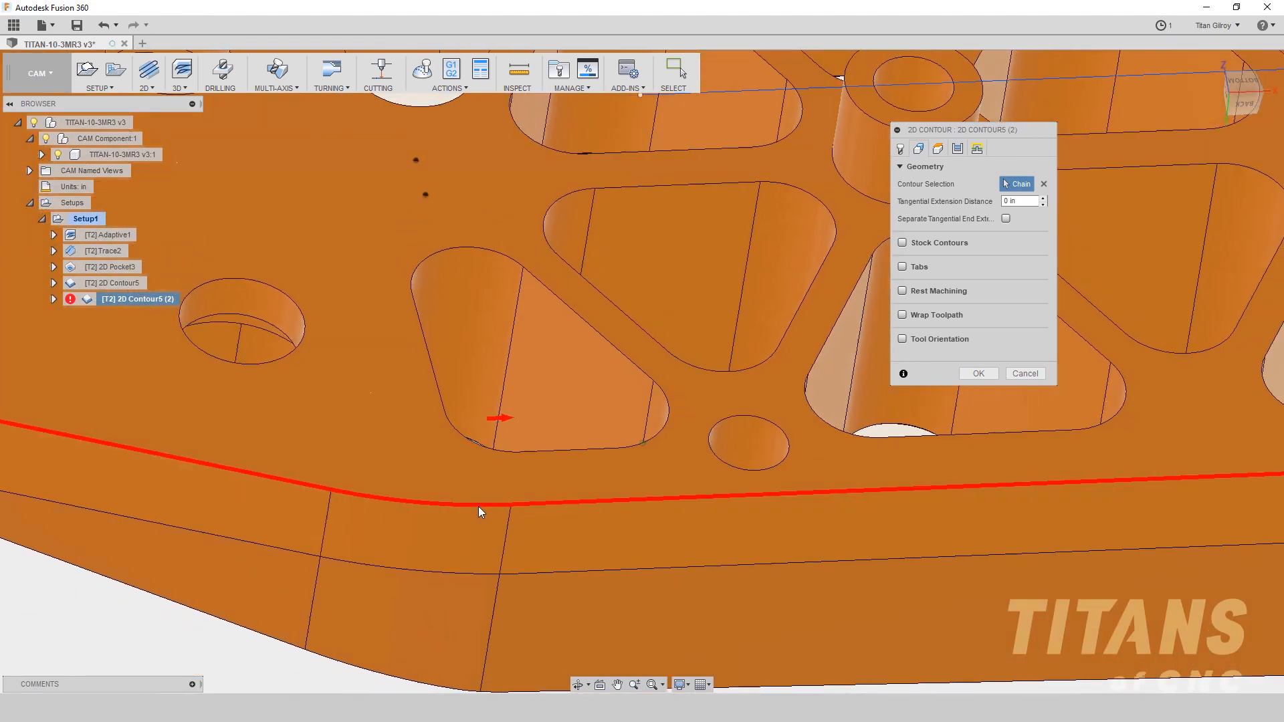
{"action": "middle_click_drag", "start_coordinate": [487, 491], "coordinate": [476, 526], "text": "shift"}
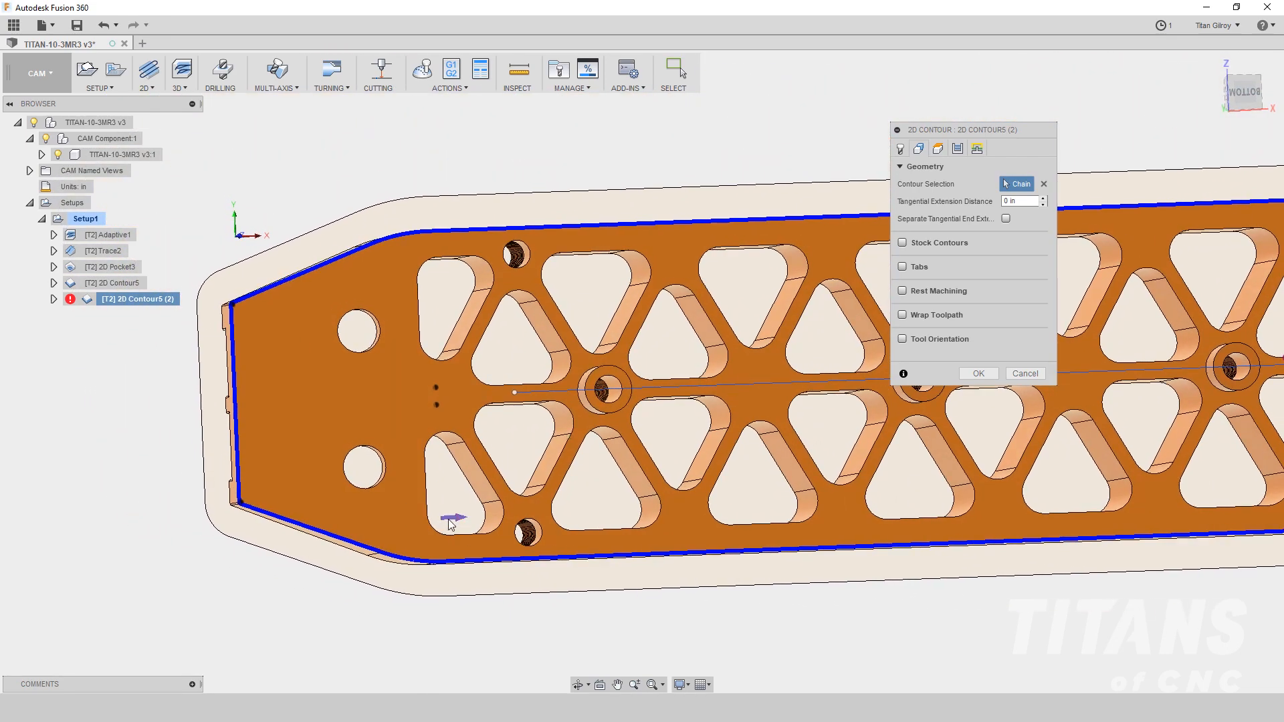
{"action": "left_click", "coordinate": [459, 522]}
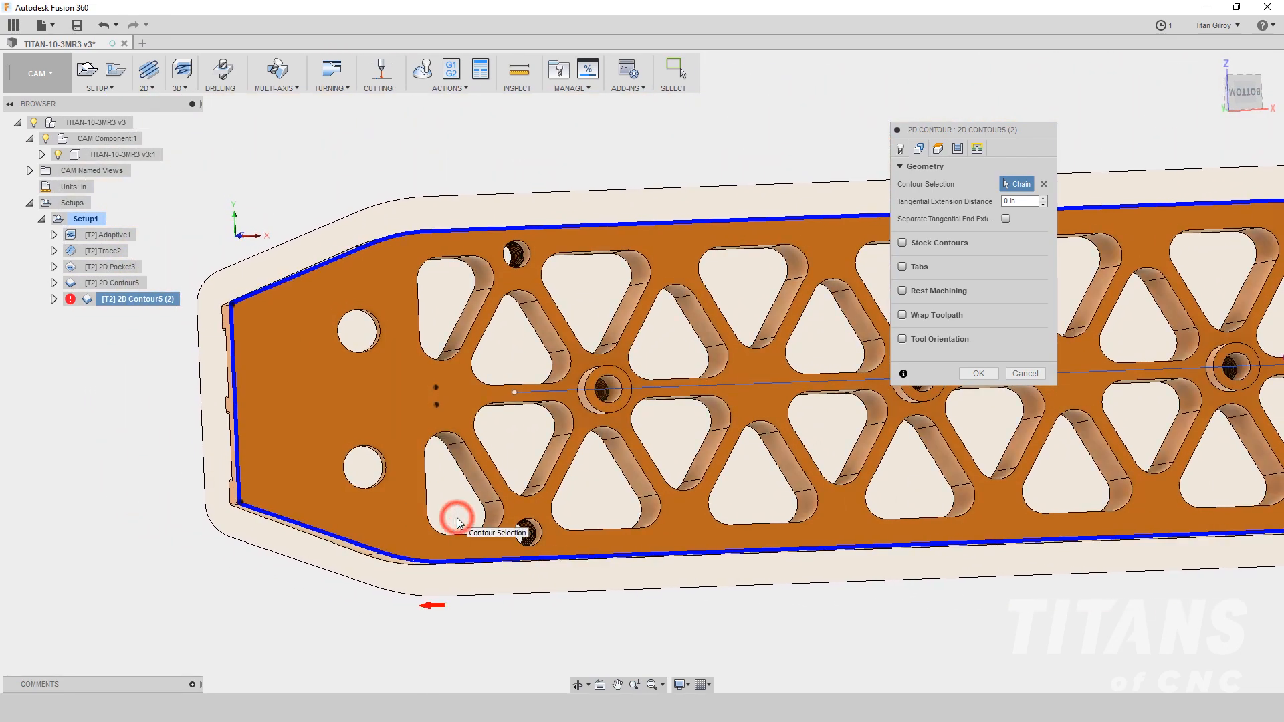
{"action": "middle_click_drag", "start_coordinate": [438, 592], "coordinate": [616, 517], "text": "shift"}
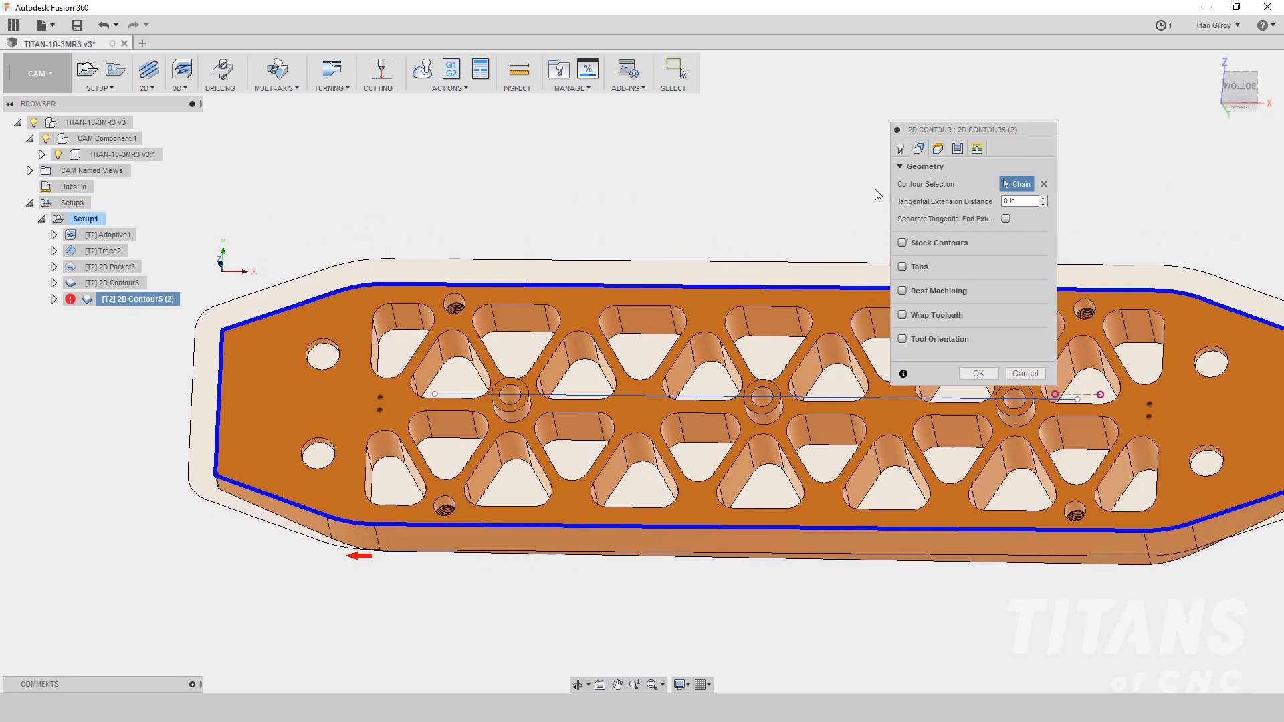
- Set the duplicated contour's bottom height to -0.02 in from Model bottom
{"action": "left_click", "coordinate": [939, 148]}
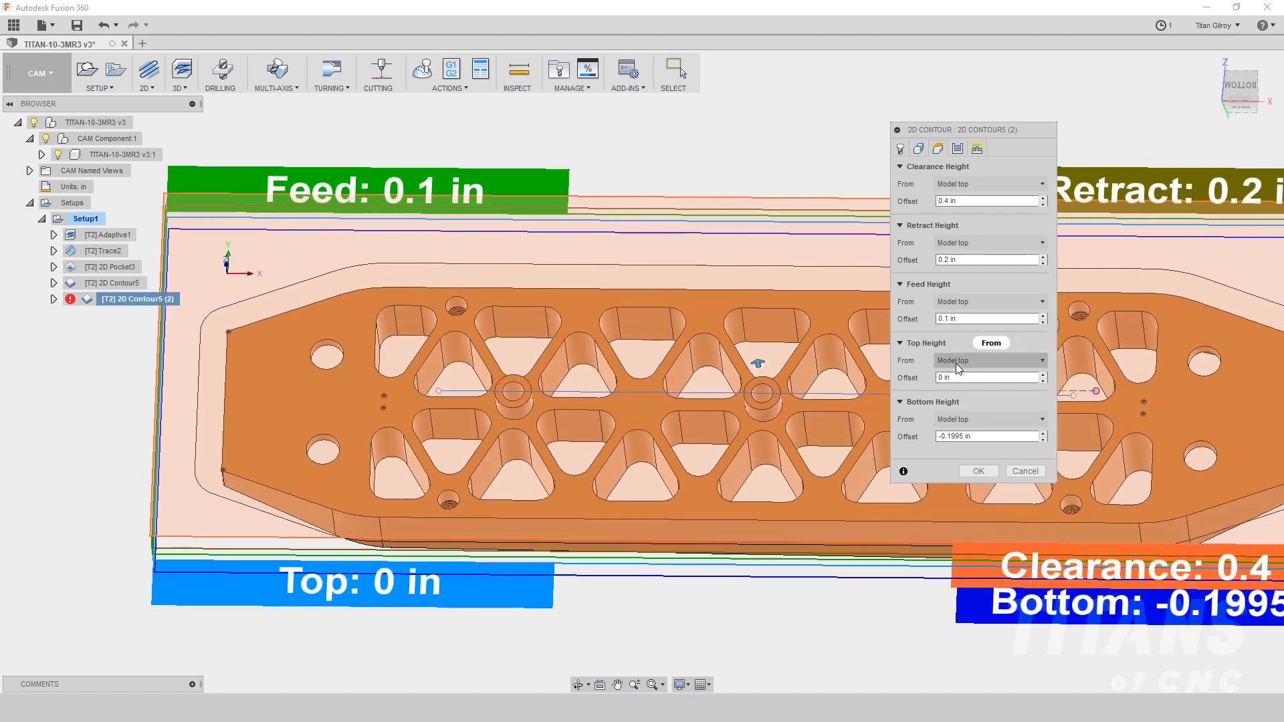
{"action": "left_click", "coordinate": [985, 420]}
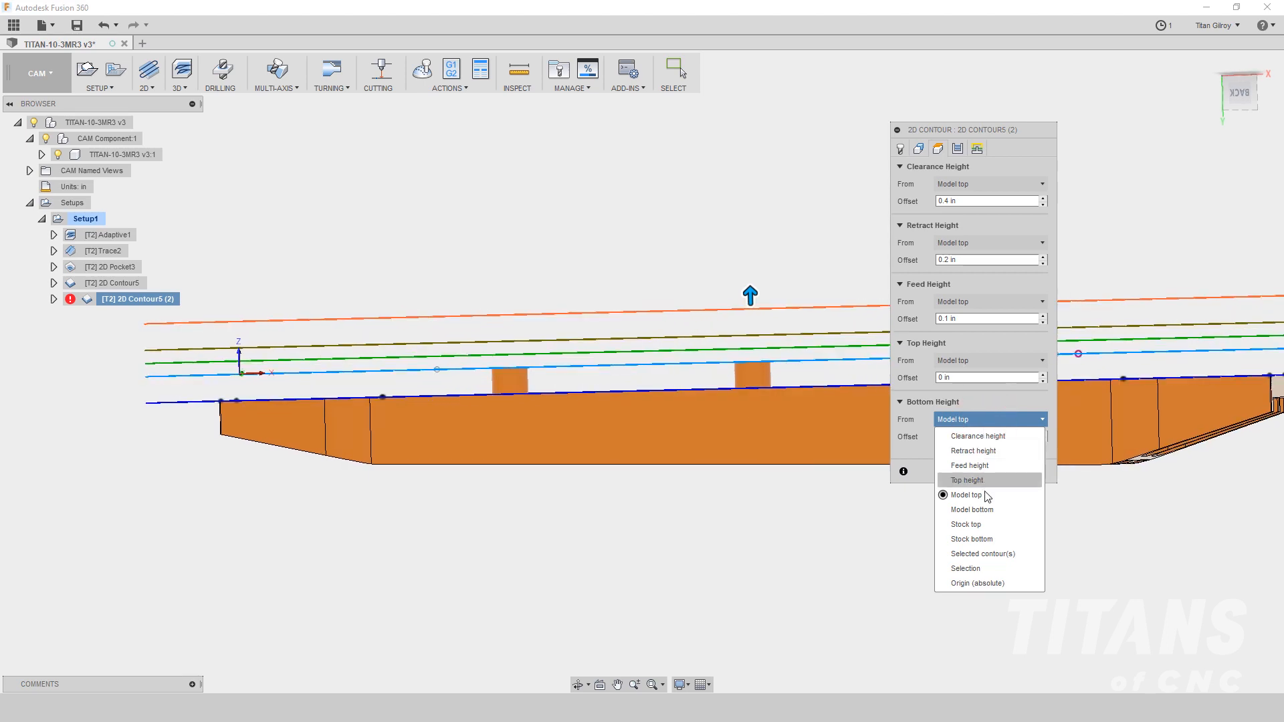
{"action": "left_click", "coordinate": [993, 512]}
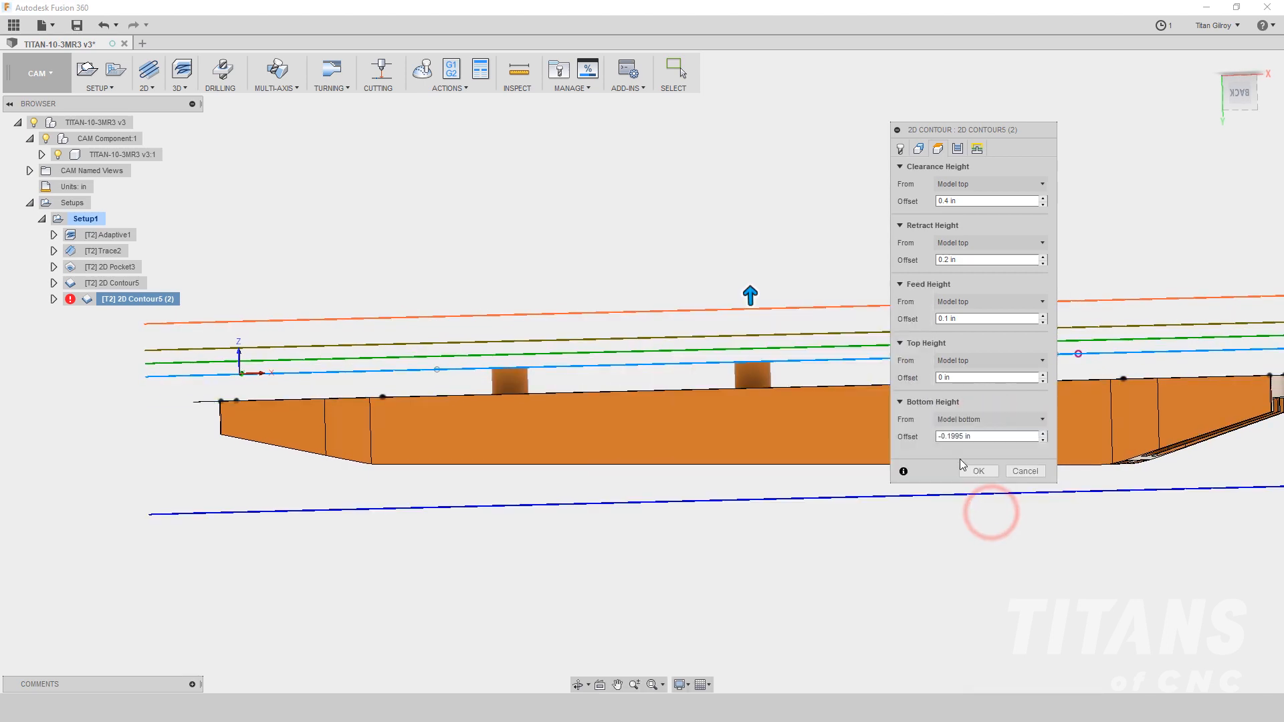
{"action": "double_click", "coordinate": [978, 436]}
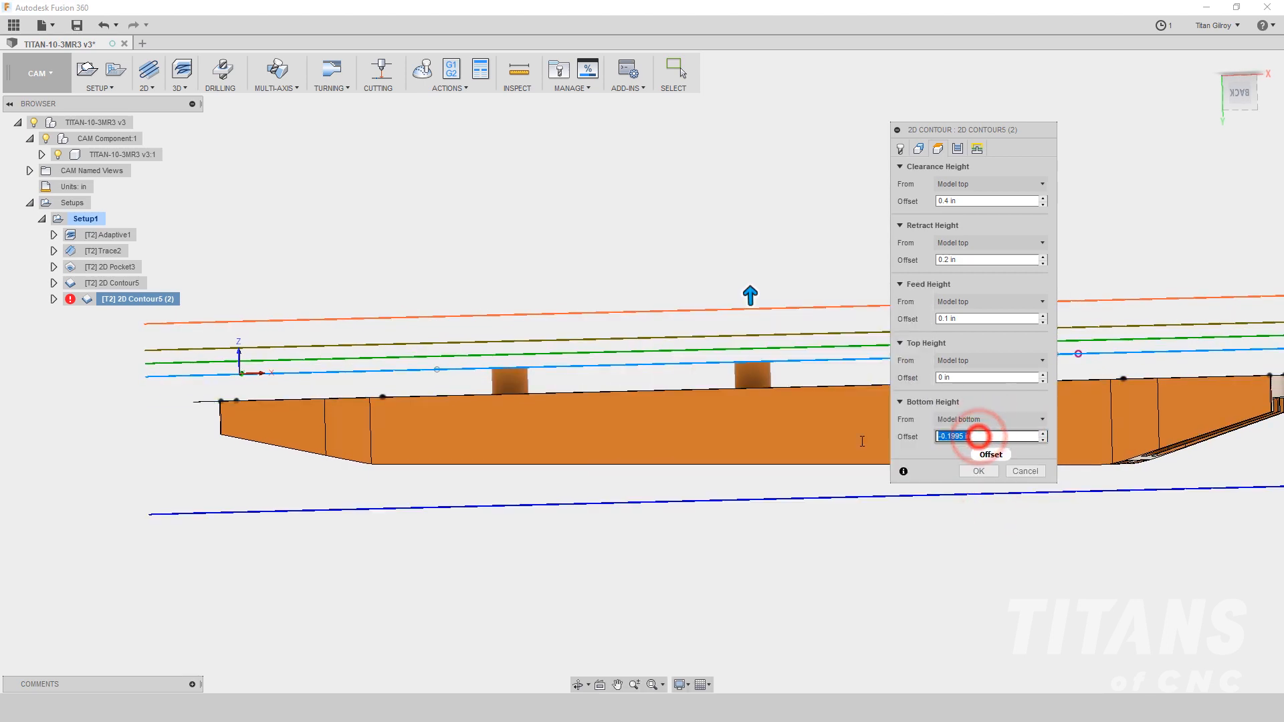
{"action": "type", "text": "-.02"}
{"action": "middle_click_drag", "start_coordinate": [862, 441], "coordinate": [778, 498], "text": "shift"}
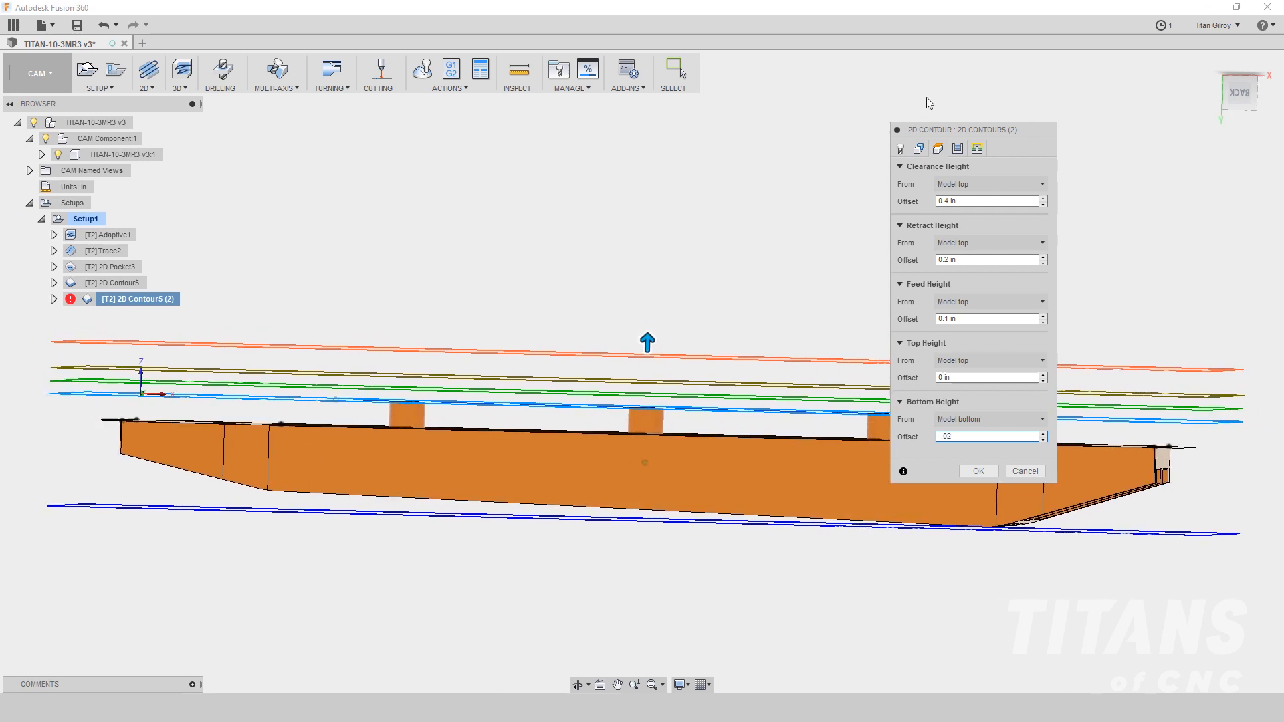
- Set the entry position at the point where the long front side meets the +X corner, and generate the outer contour toolpath
{"action": "left_click", "coordinate": [957, 149]}
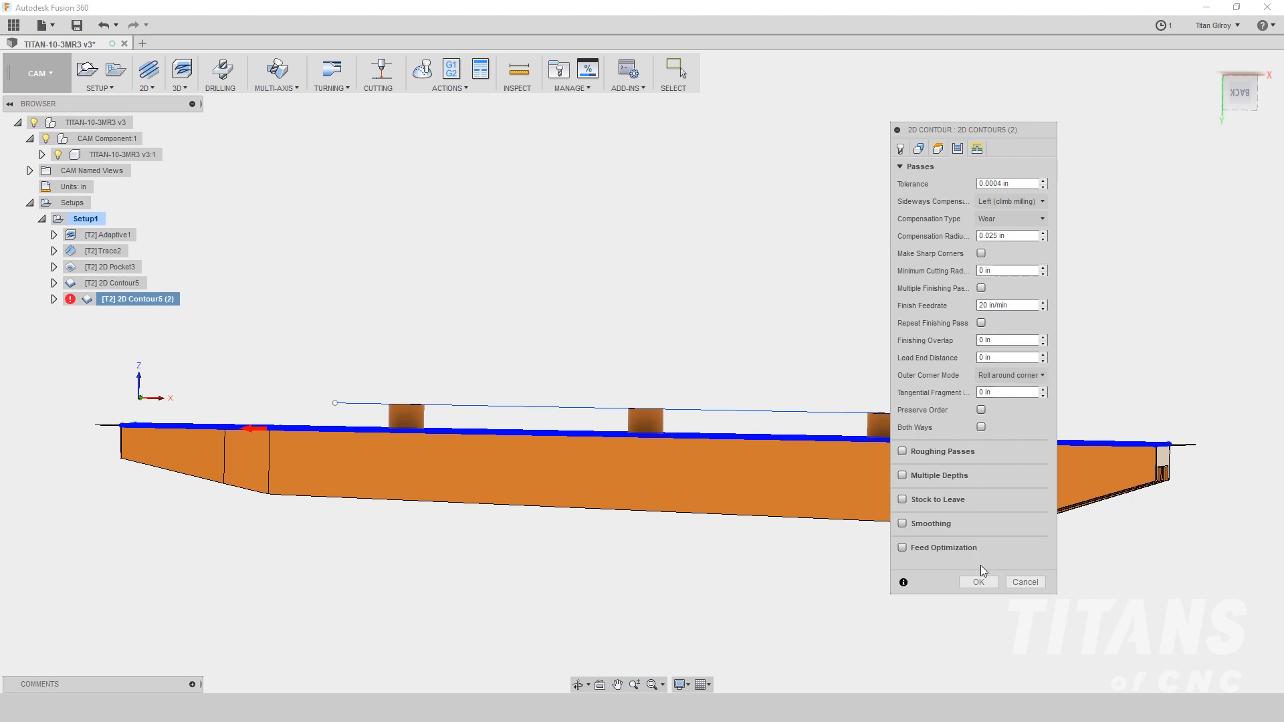
{"action": "left_click", "coordinate": [979, 148]}
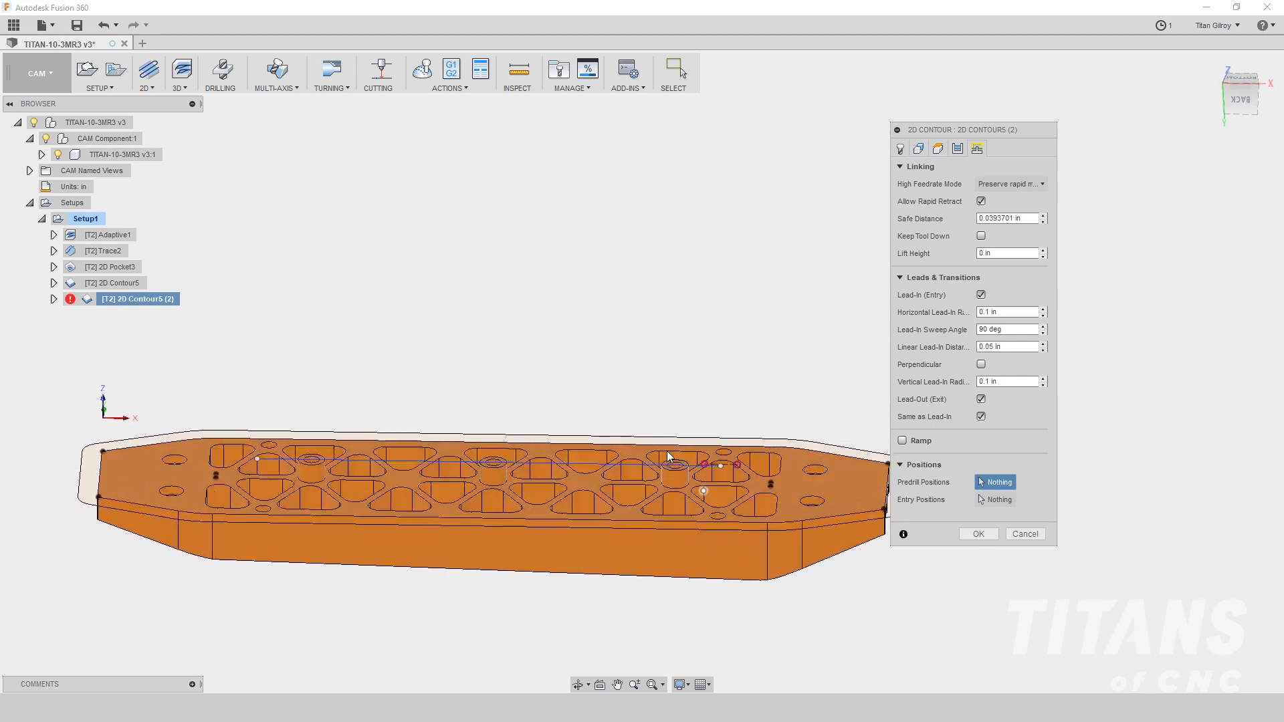
{"action": "scroll", "coordinate": [528, 383], "scroll_direction": "down", "scroll_amount": 5}
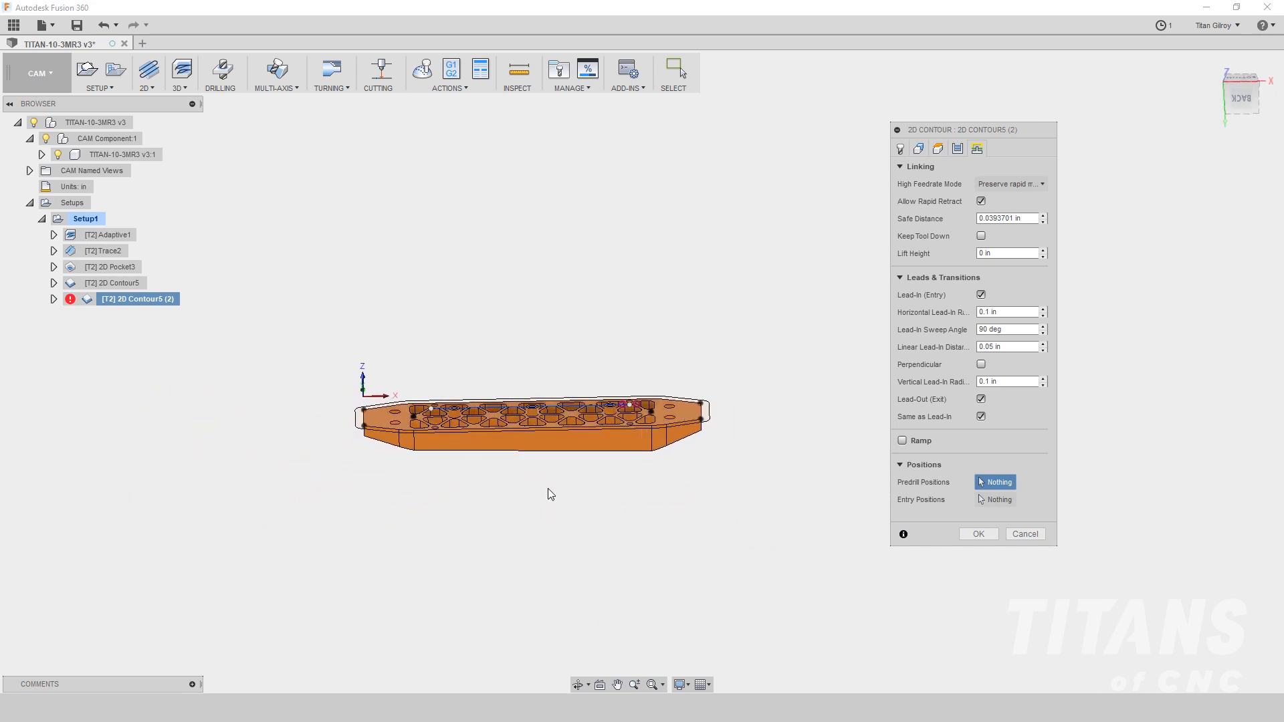
{"action": "middle_click_drag", "start_coordinate": [544, 459], "coordinate": [385, 509], "text": "shift"}
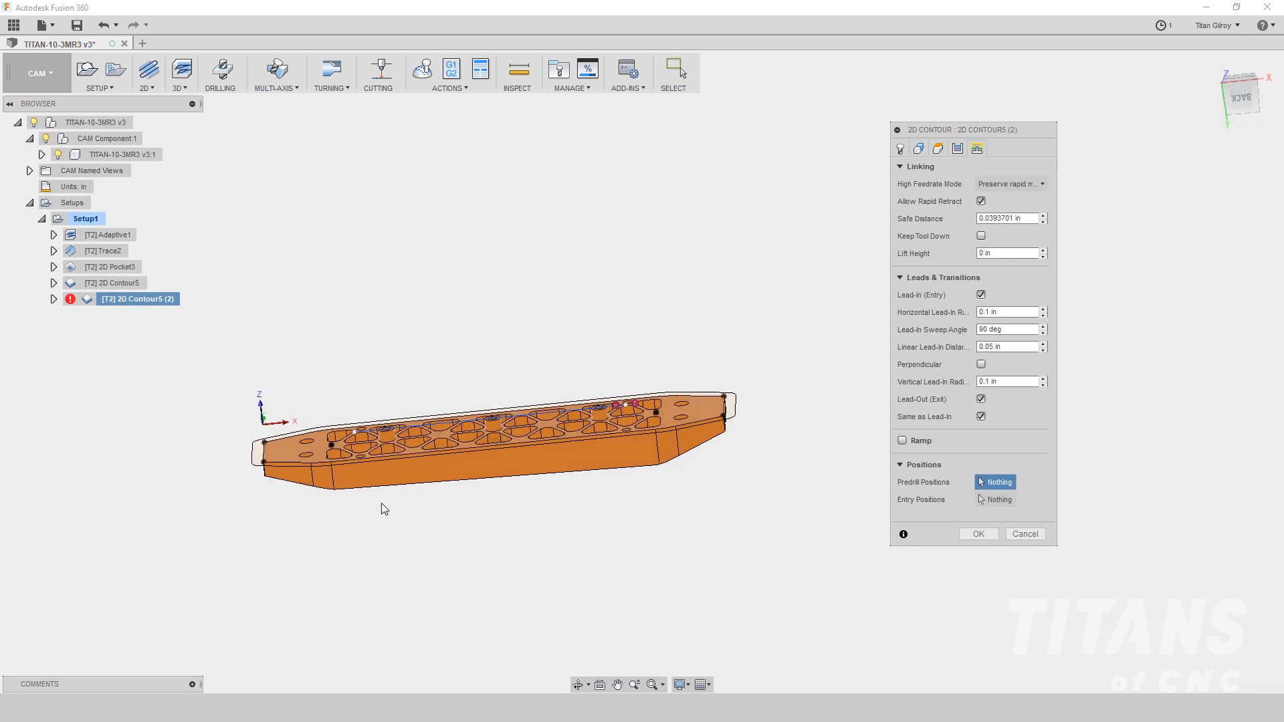
{"action": "middle_click_drag", "start_coordinate": [678, 472], "coordinate": [661, 456], "text": "shift"}
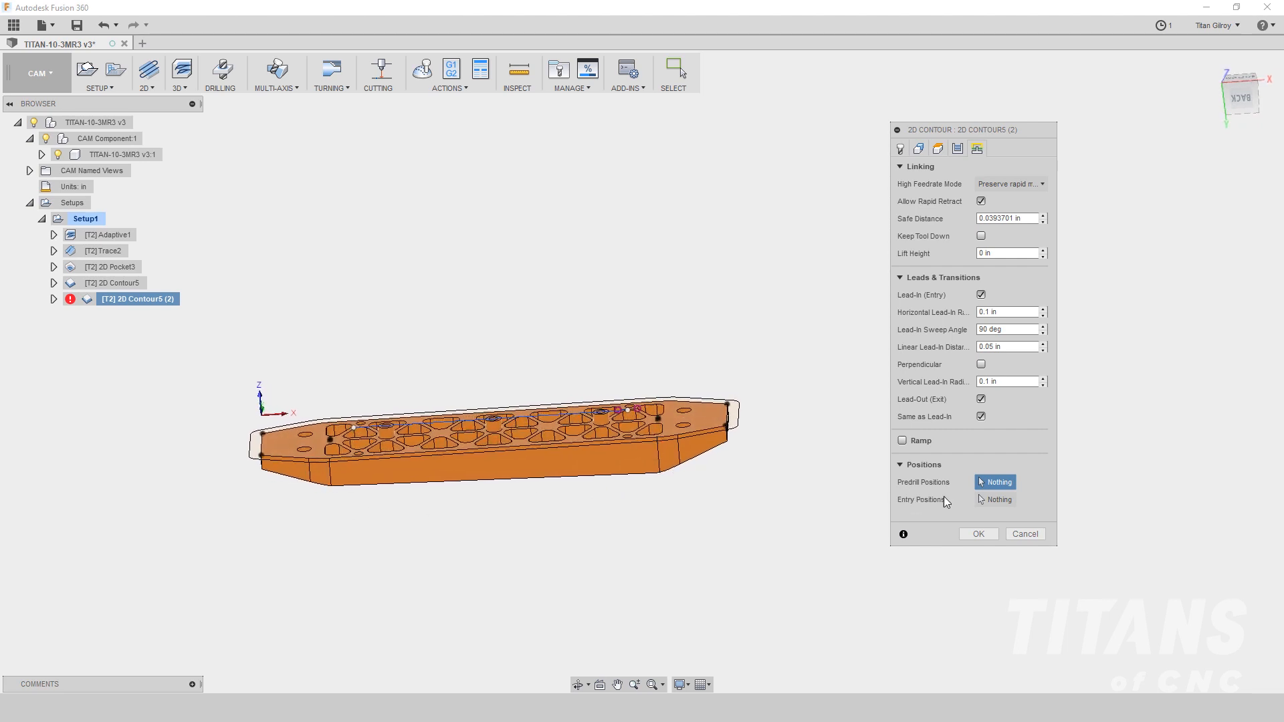
{"action": "left_click", "coordinate": [980, 499]}
{"action": "scroll", "coordinate": [722, 494], "scroll_direction": "up", "scroll_amount": 4}
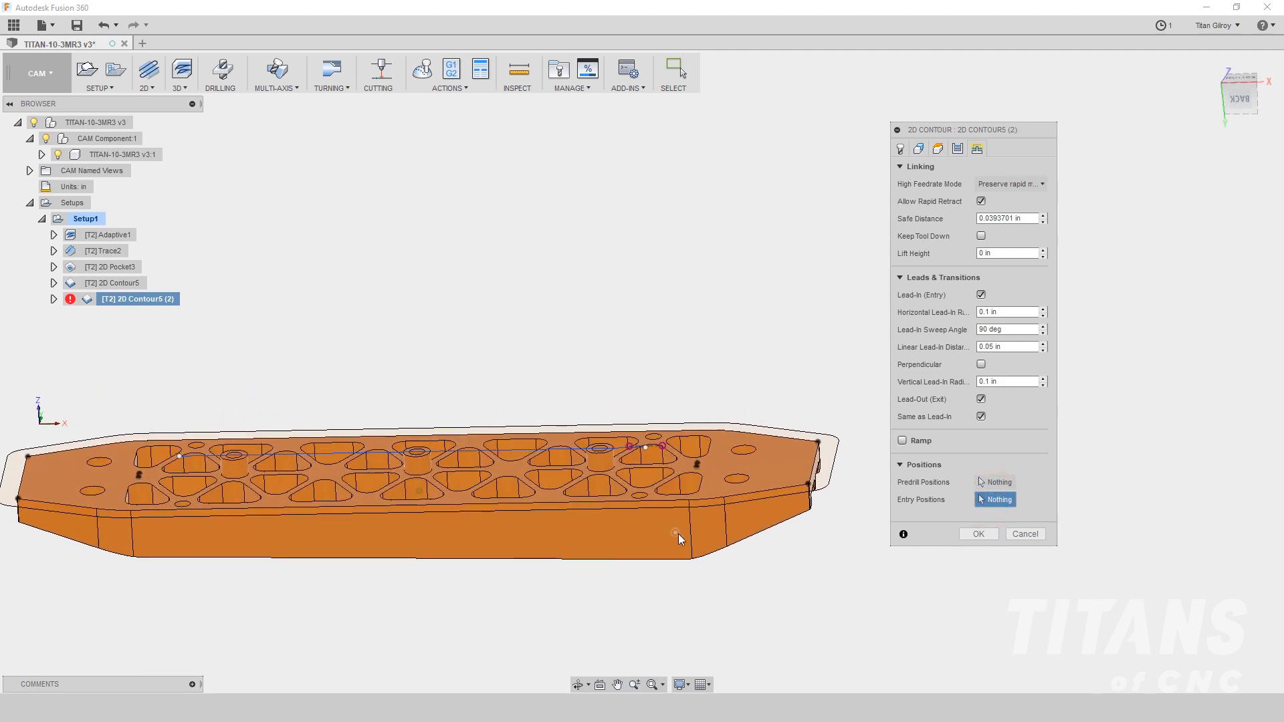
{"action": "scroll", "coordinate": [696, 537], "scroll_direction": "up", "scroll_amount": 2}
{"action": "left_click", "coordinate": [701, 526]}
{"action": "scroll", "coordinate": [764, 547], "scroll_direction": "down", "scroll_amount": 3}
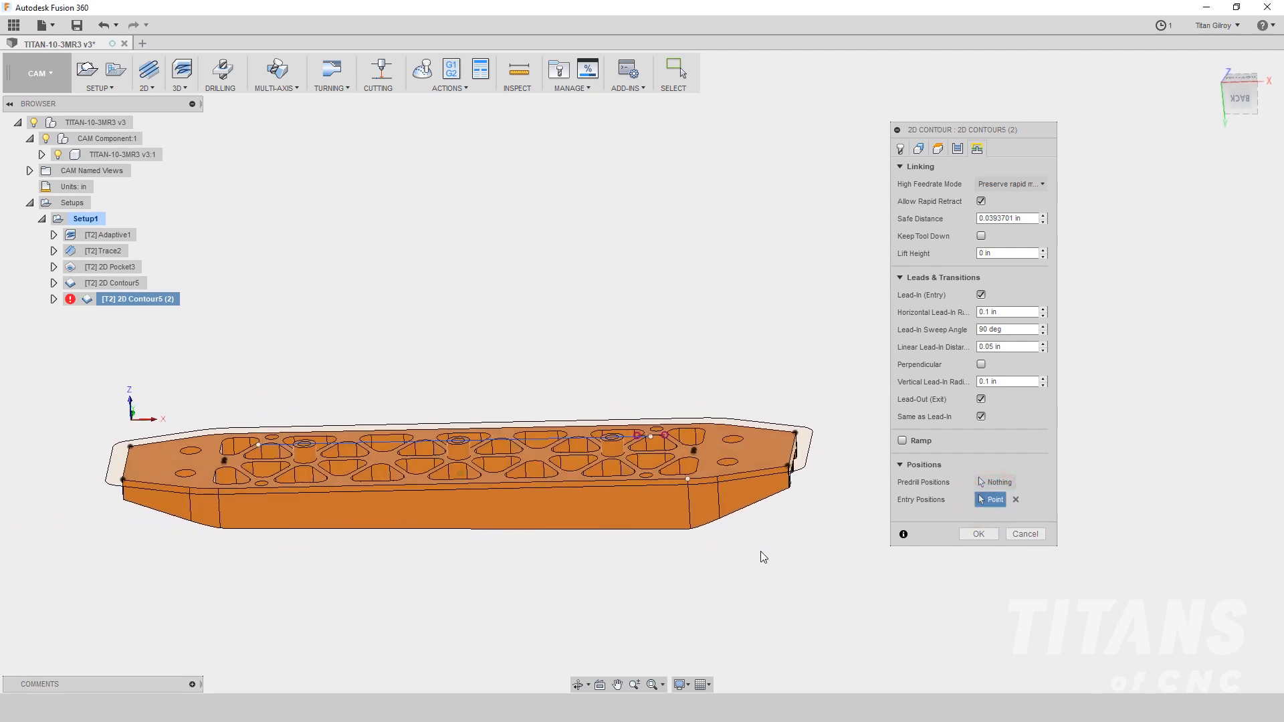
{"action": "left_click", "coordinate": [980, 534]}
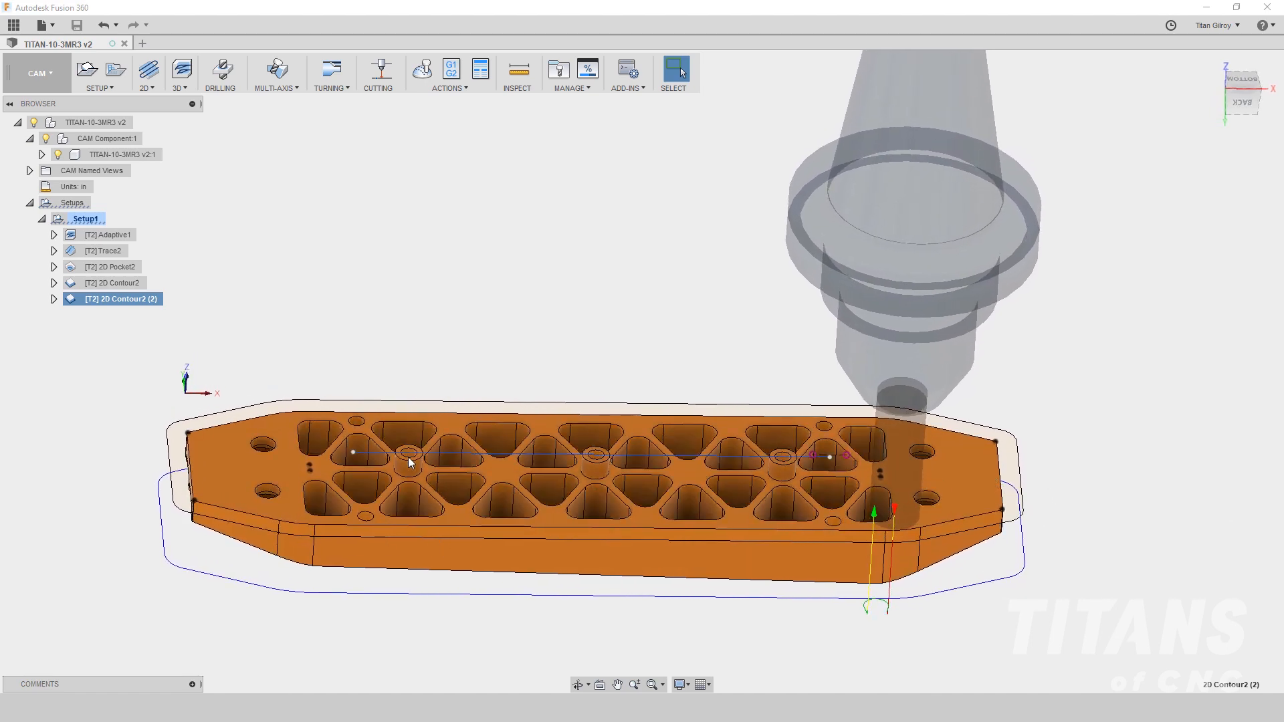
- Hide Sketch4 and Sketch5 of the TITAN-10-3MR3 component
{"action": "left_click", "coordinate": [42, 155]}
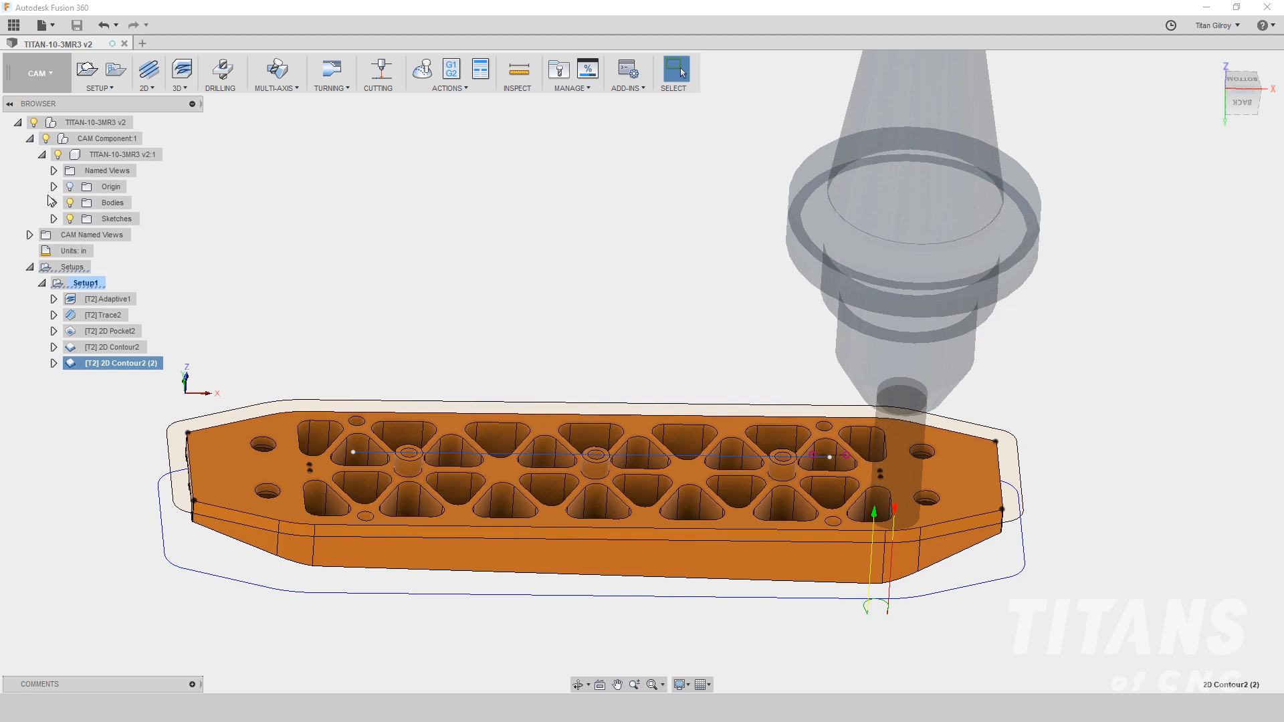
{"action": "left_click", "coordinate": [54, 218]}
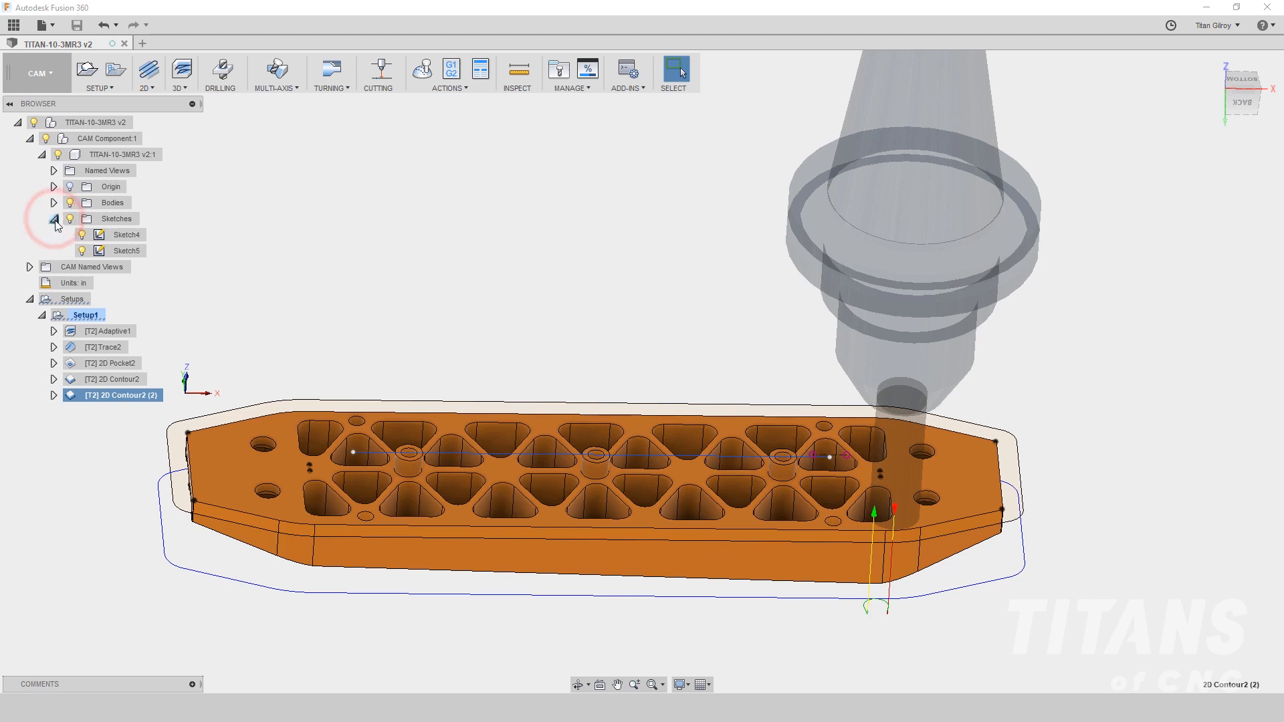
{"action": "left_click", "coordinate": [81, 250]}
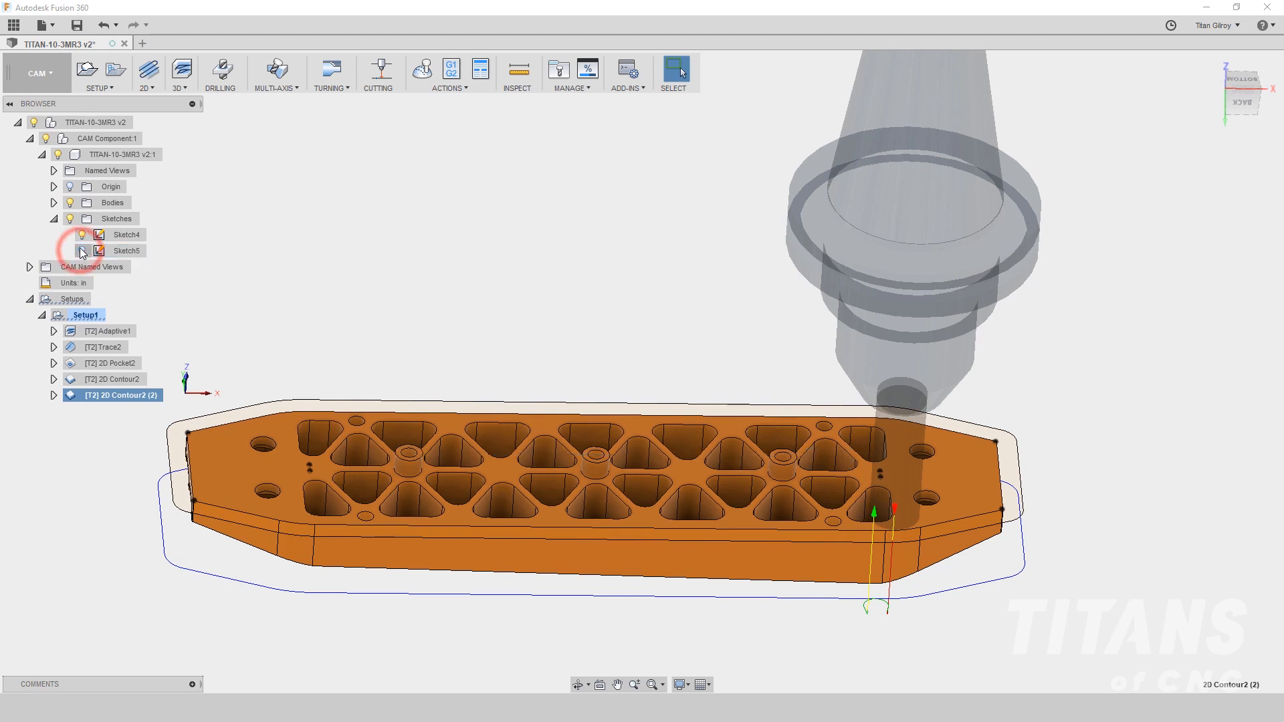
{"action": "left_click", "coordinate": [82, 236]}
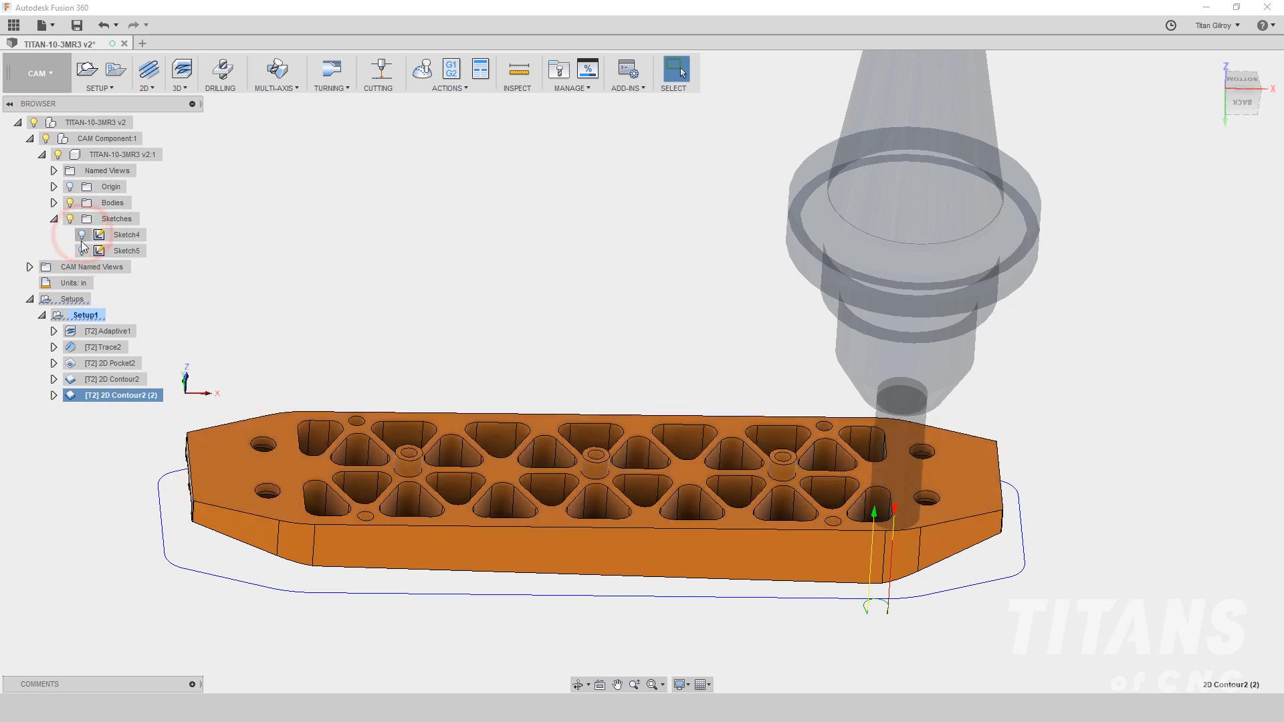
{"action": "left_click", "coordinate": [54, 219]}
{"action": "left_click", "coordinate": [42, 156]}
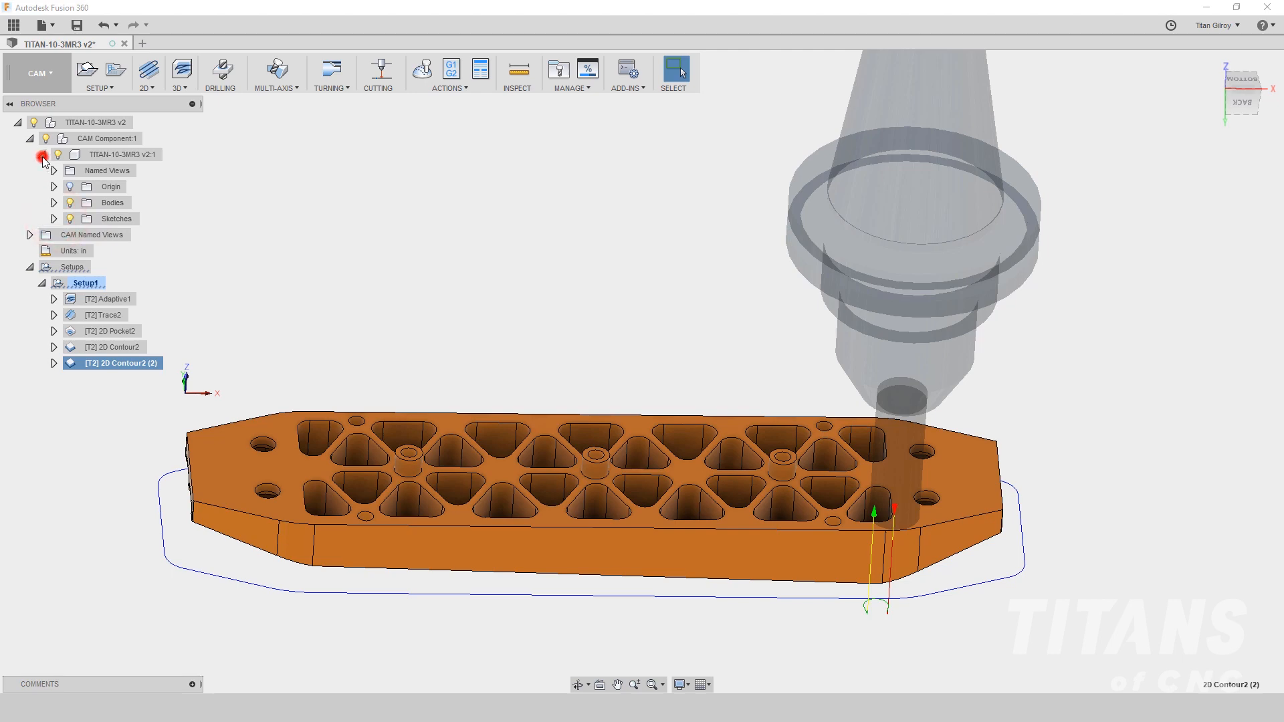
- Examine the part's triangular pockets and the outer contour toolpath from above and at an angle
{"action": "middle_click_drag", "start_coordinate": [294, 231], "coordinate": [528, 434], "text": "shift"}
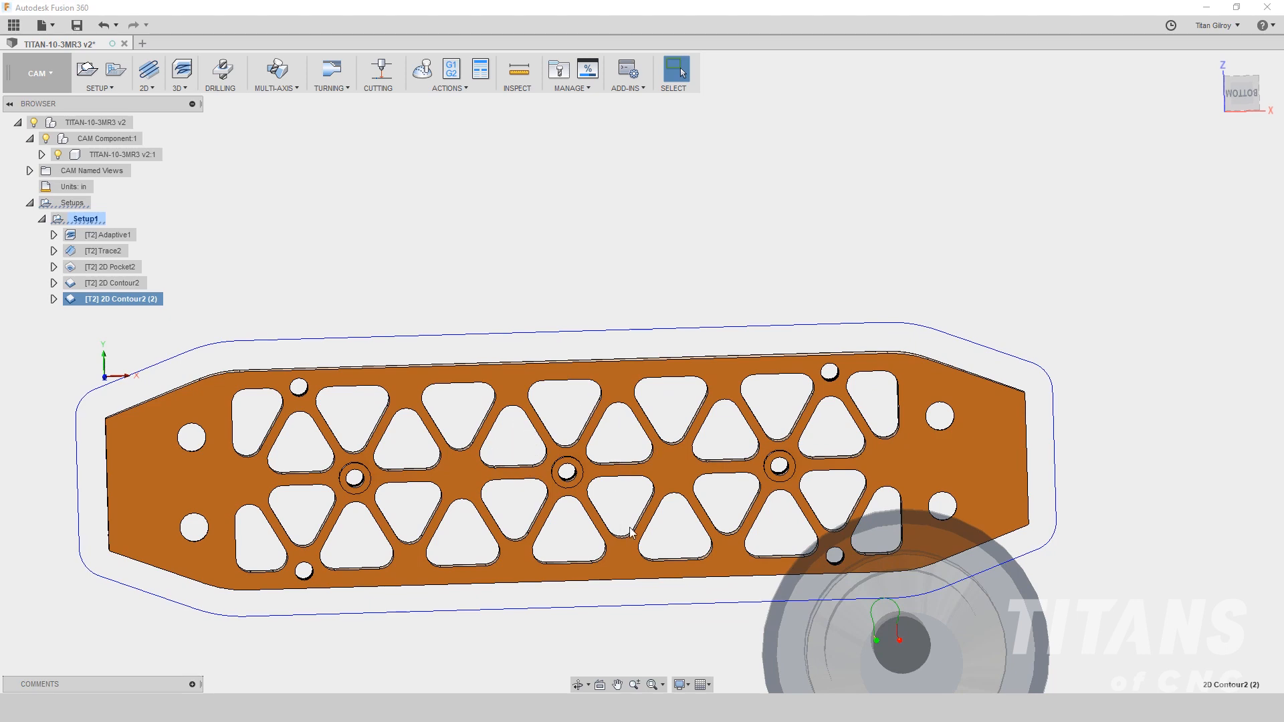
{"action": "middle_click_drag", "start_coordinate": [704, 476], "coordinate": [741, 424], "text": "shift"}
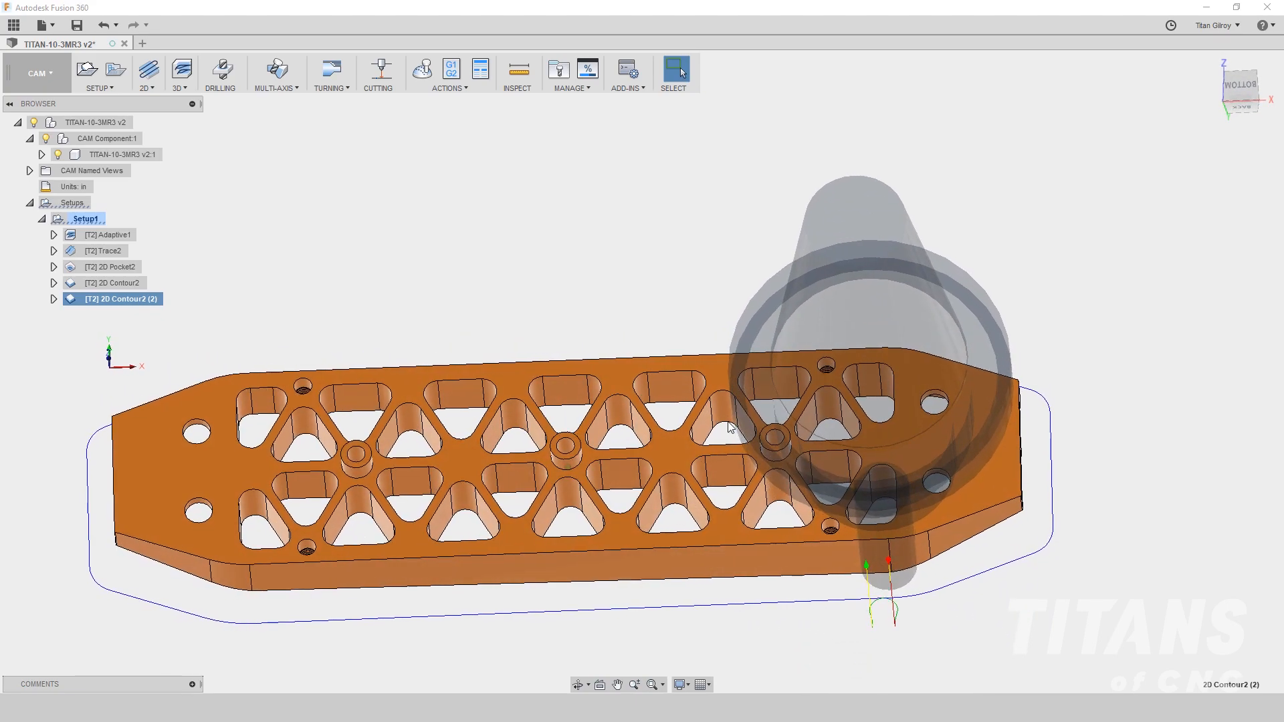
{"action": "middle_click_drag", "start_coordinate": [756, 412], "coordinate": [296, 448], "text": "shift"}
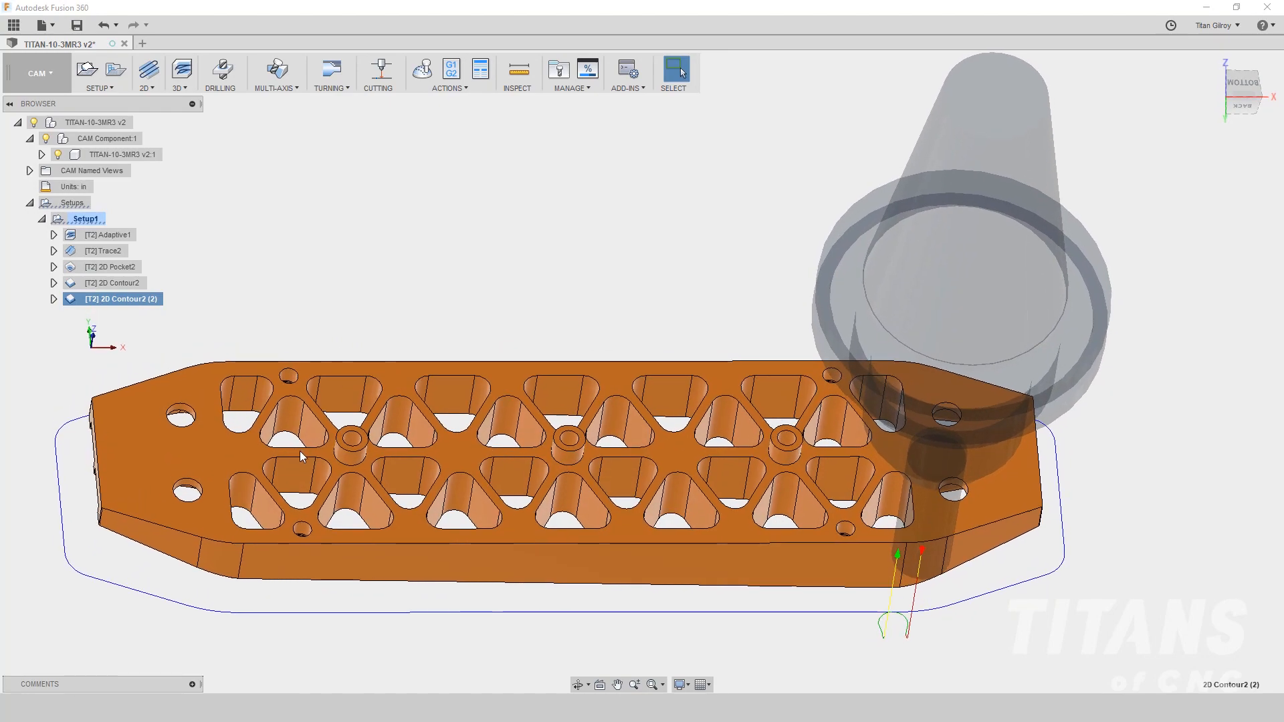
{"action": "middle_click_drag", "start_coordinate": [299, 451], "coordinate": [776, 485], "text": "shift"}
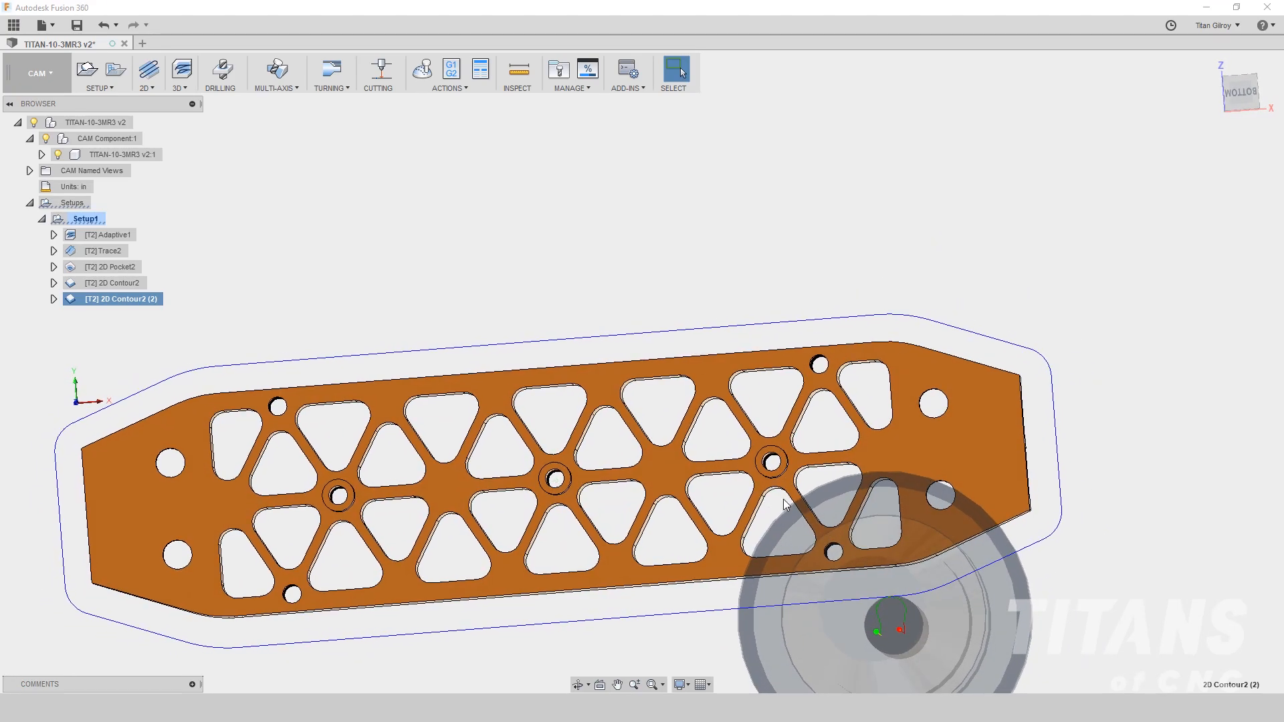
{"action": "middle_click_drag", "start_coordinate": [777, 508], "coordinate": [807, 443], "text": "shift"}
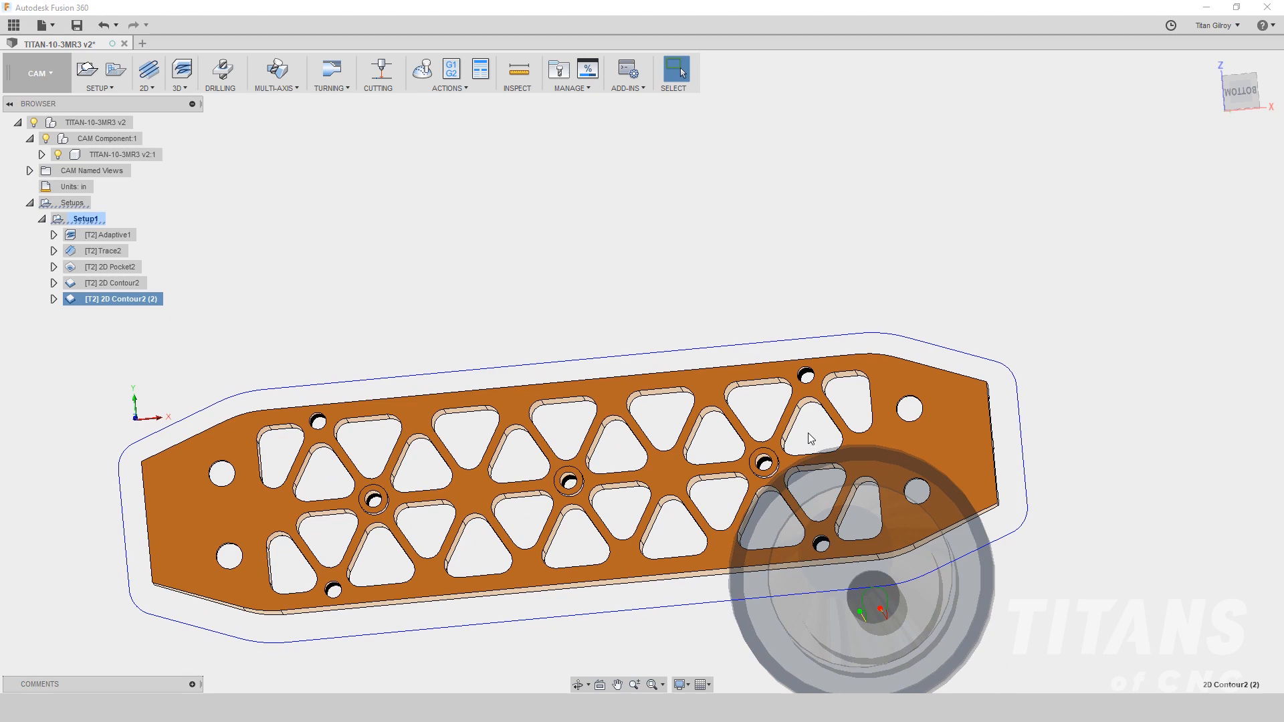
{"action": "middle_click_drag", "start_coordinate": [805, 428], "coordinate": [852, 418], "text": "shift"}
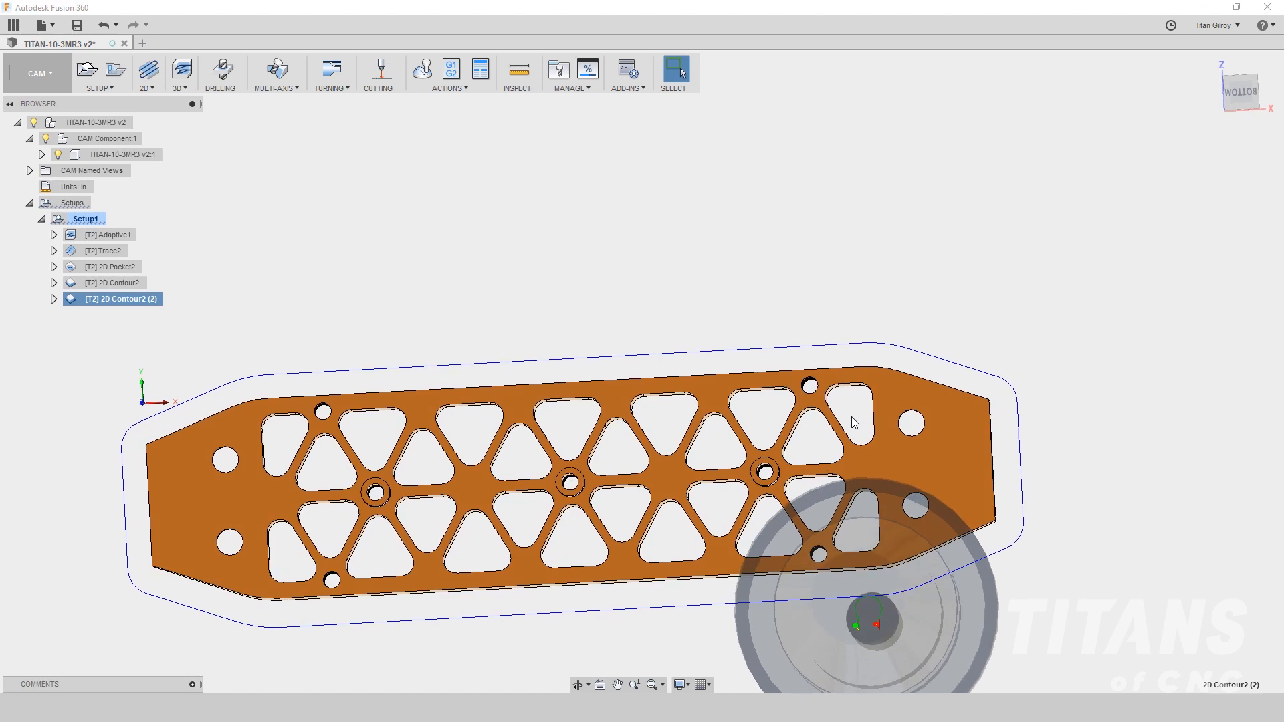
{"action": "middle_click_drag", "start_coordinate": [851, 417], "coordinate": [852, 417], "text": "shift"}
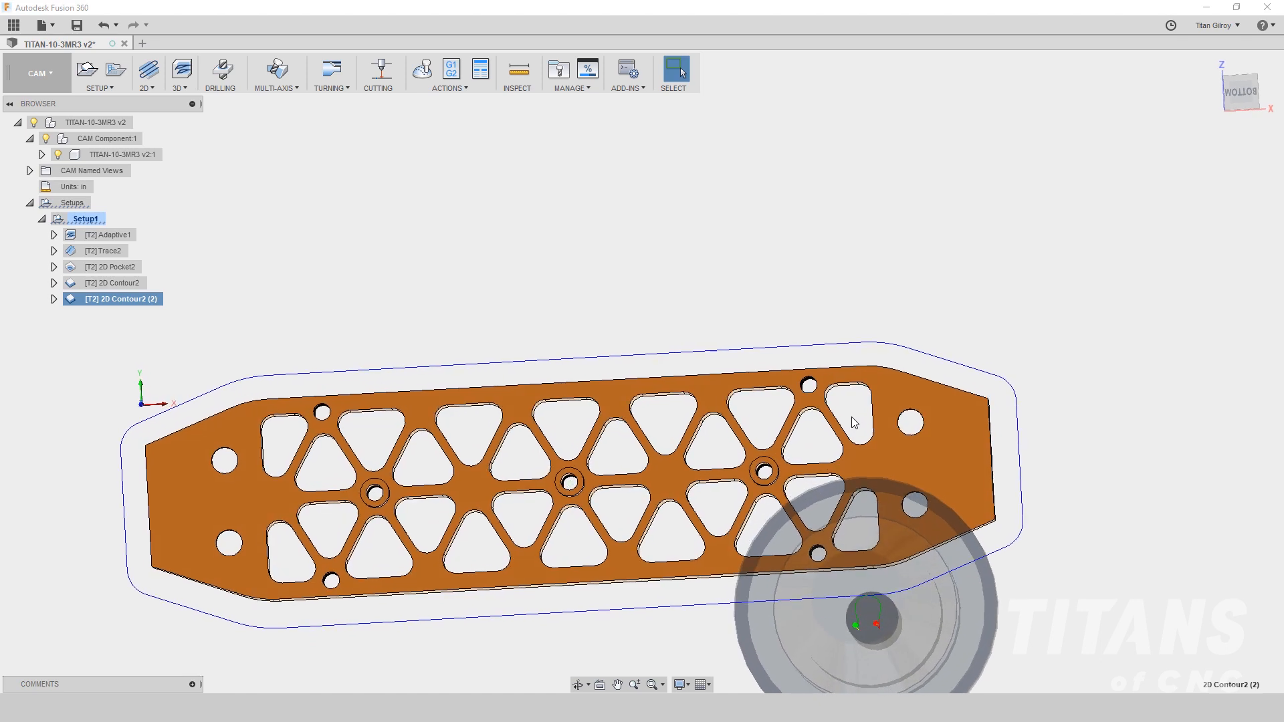
{"action": "middle_click_drag", "start_coordinate": [852, 422], "coordinate": [159, 437], "text": "shift"}
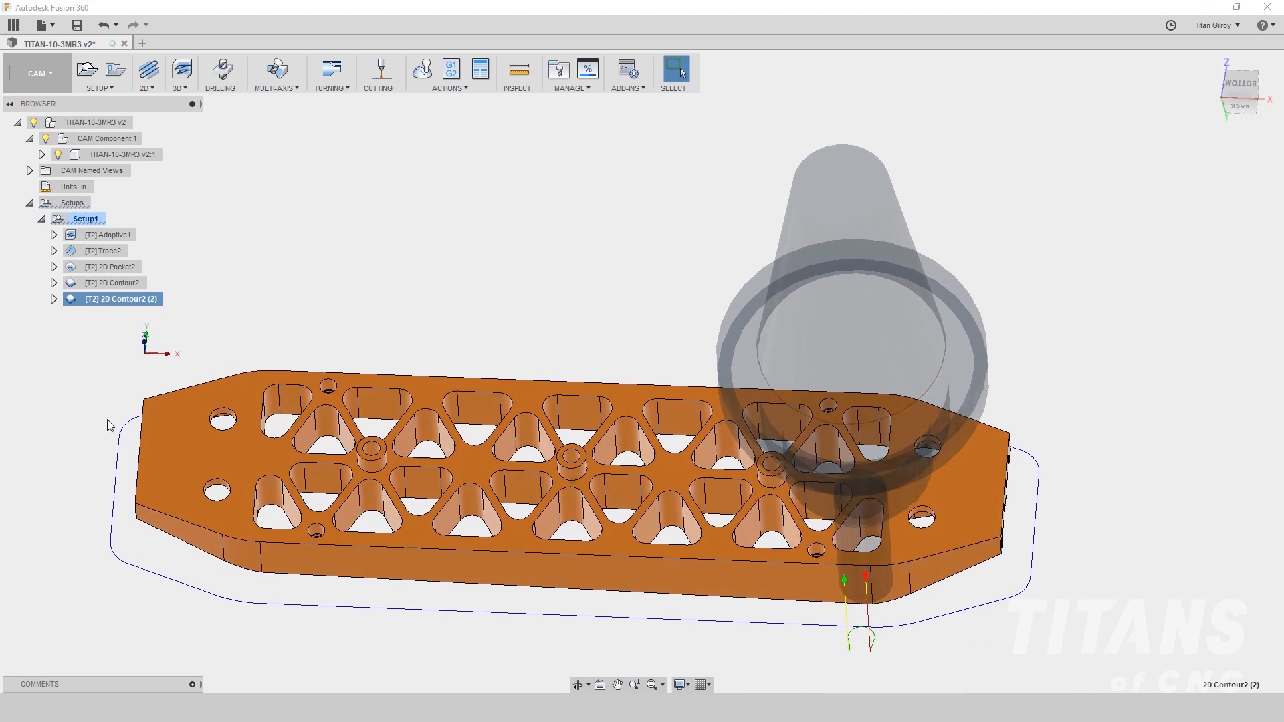
{"action": "mouse_move", "coordinate": [217, 255]}
{"action": "middle_mouse_down", "text": "shift"}
{"action": "mouse_move", "coordinate": [239, 269]}
{"action": "mouse_move", "coordinate": [139, 271]}
{"action": "middle_mouse_up", "text": "shift"}
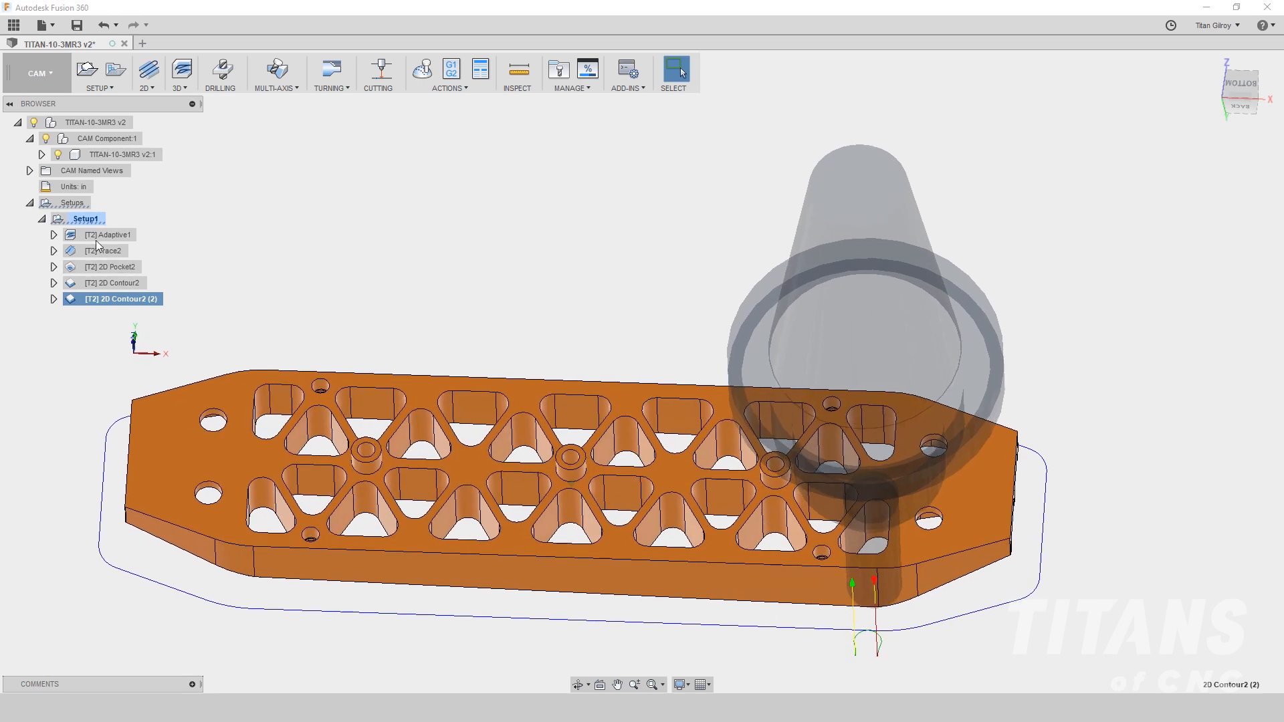
- Switch to the Model workspace, start a point sketch on the part's flat pocketed face, and view that face squarely
{"action": "left_click", "coordinate": [47, 77]}
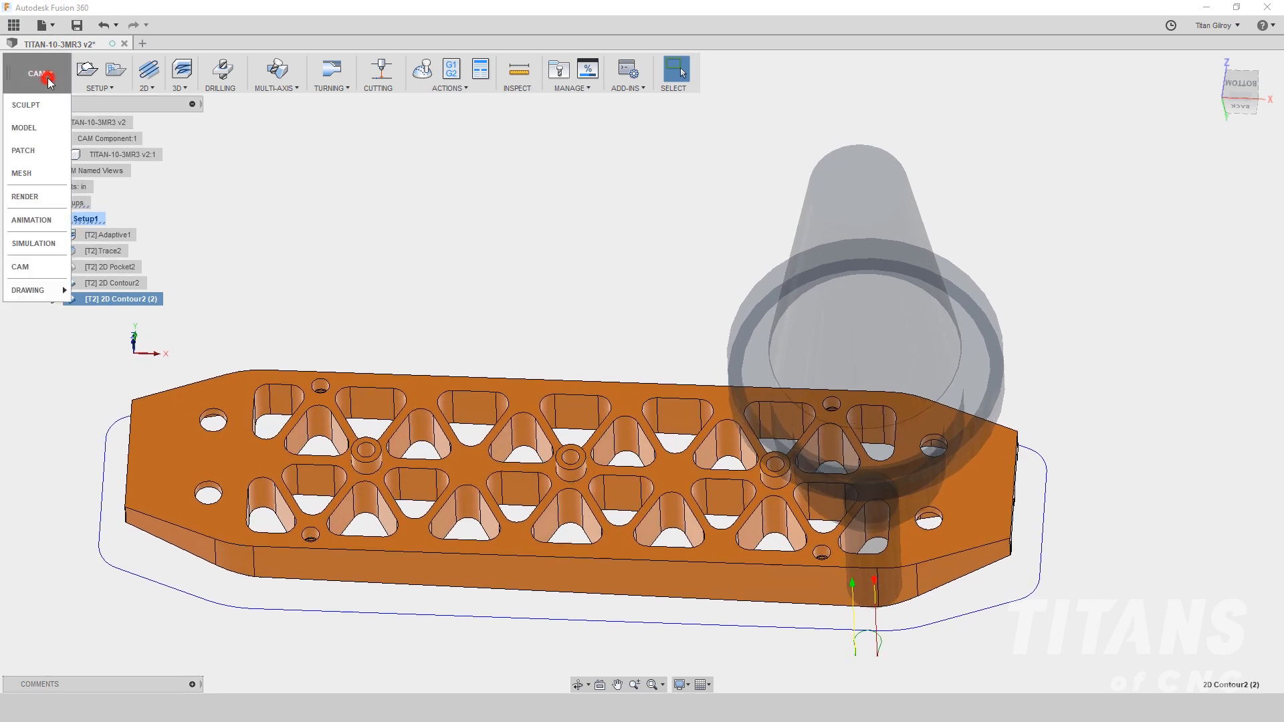
{"action": "left_click", "coordinate": [34, 130]}
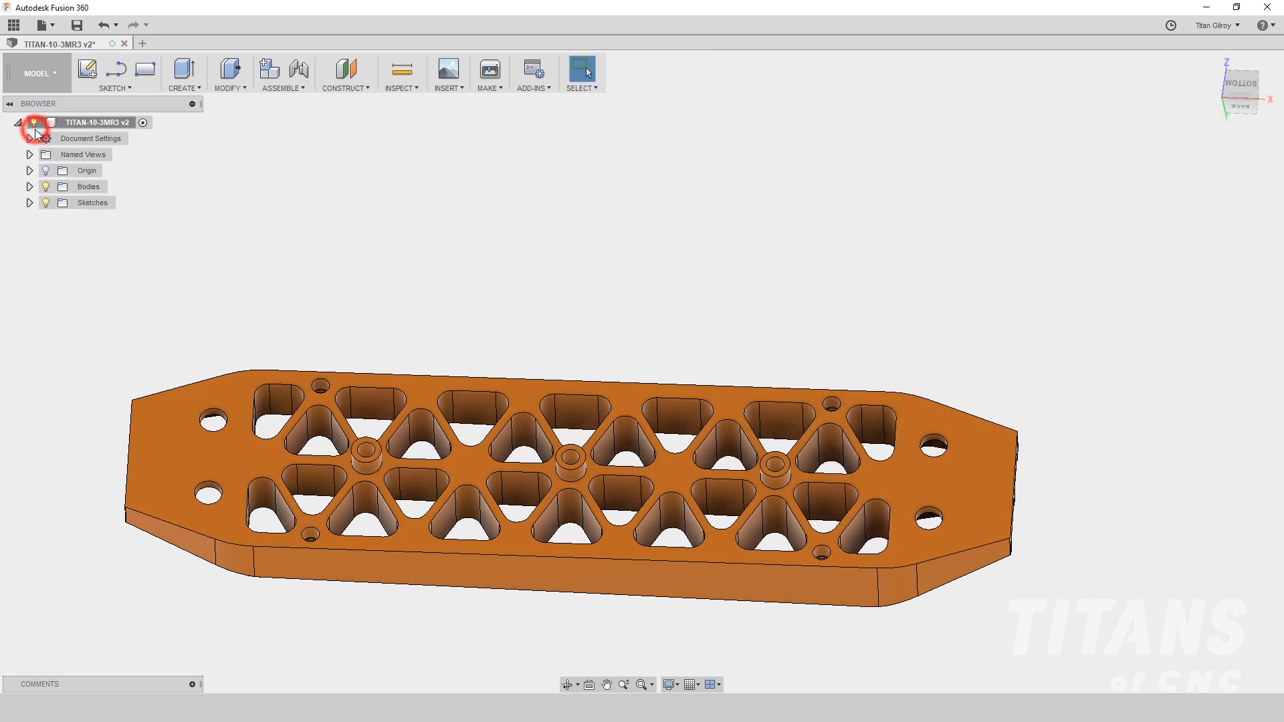
{"action": "left_click", "coordinate": [129, 88]}
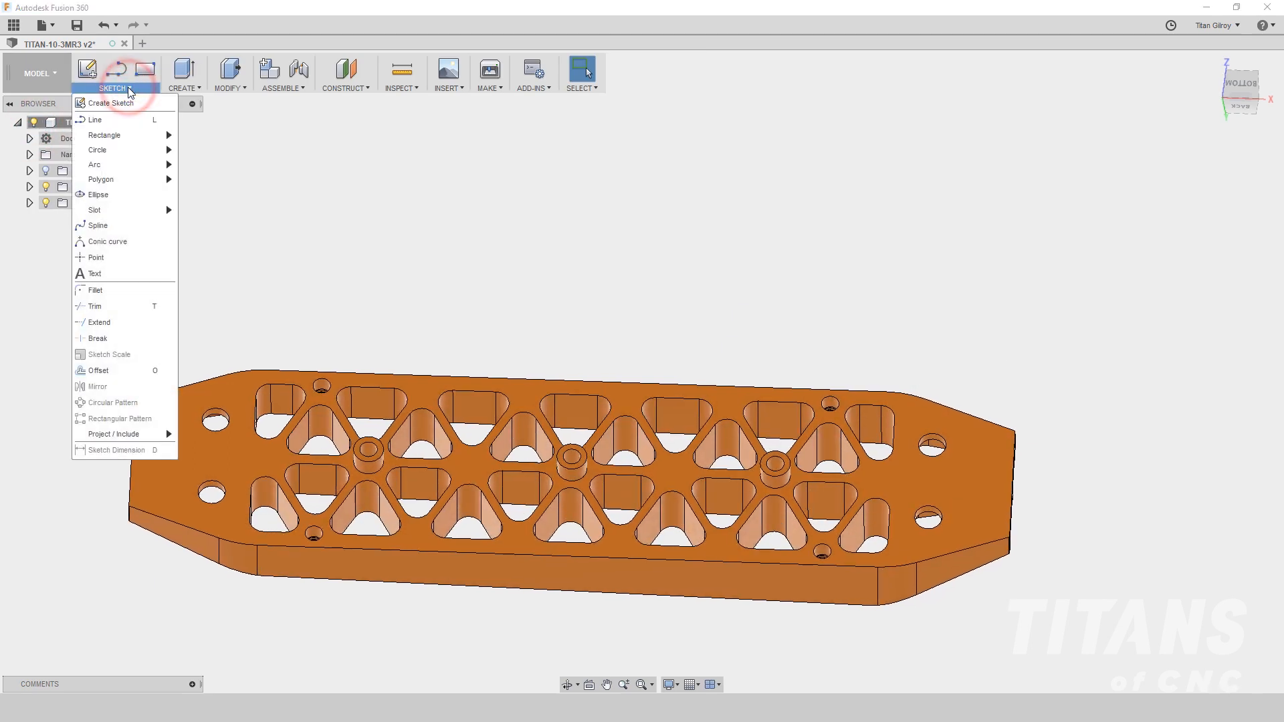
{"action": "left_click", "coordinate": [101, 259]}
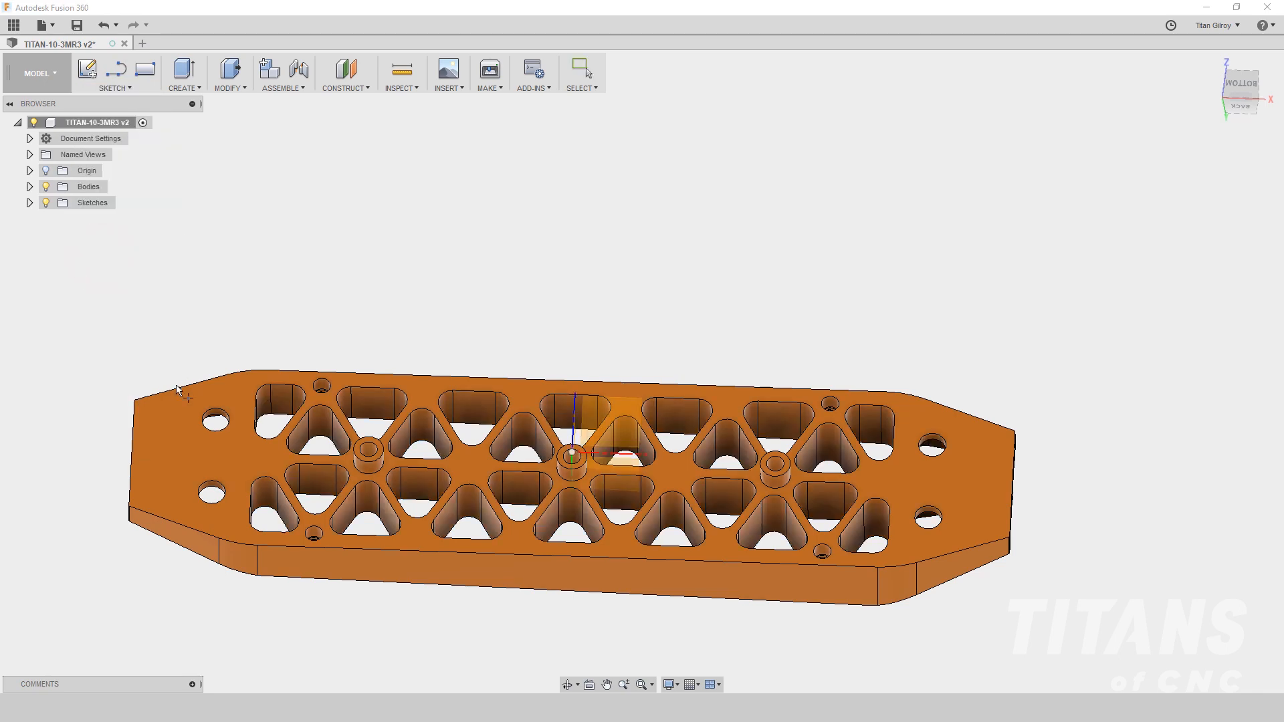
{"action": "left_click", "coordinate": [221, 446]}
{"action": "left_click", "coordinate": [230, 444]}
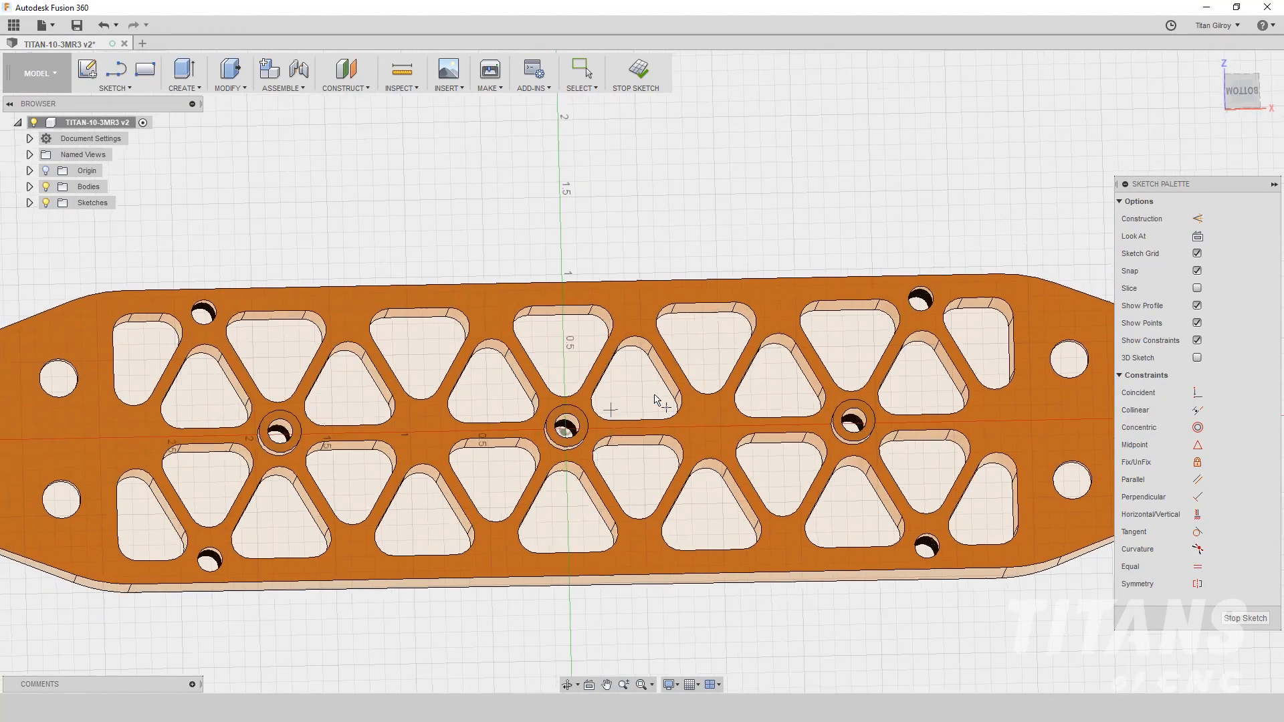
{"action": "left_click", "coordinate": [1239, 98]}
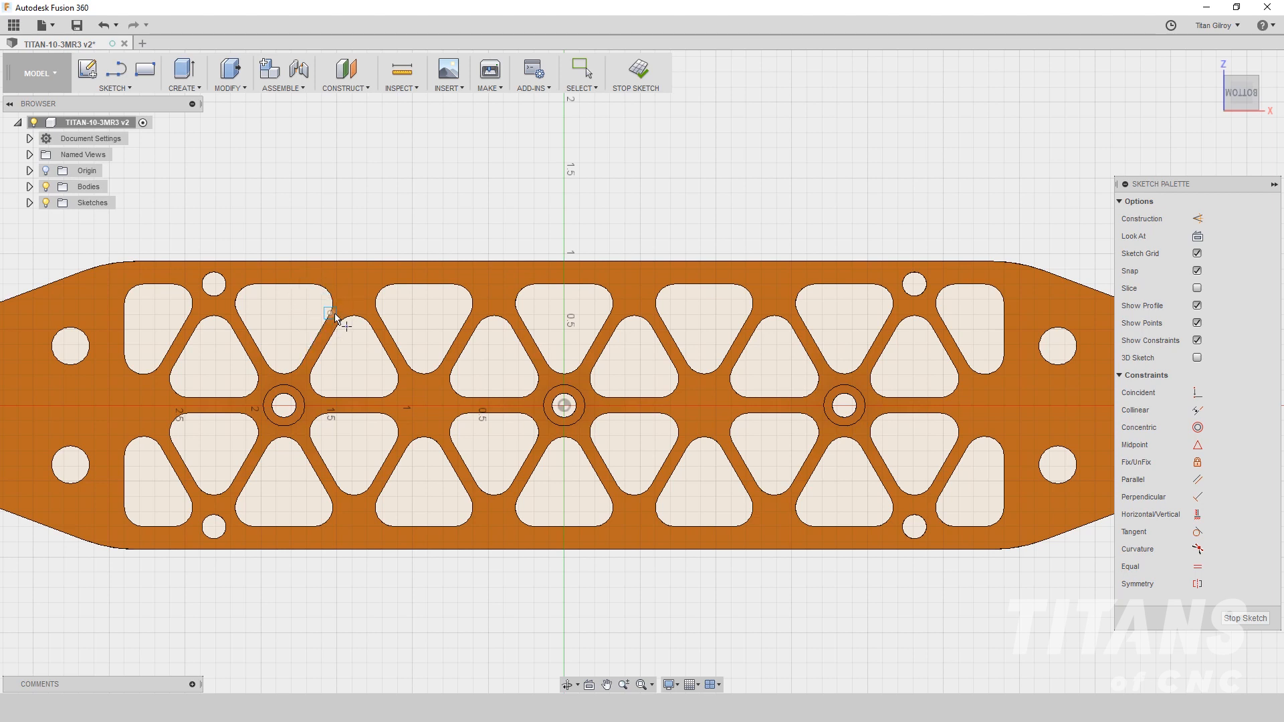
- Place one sketch point near the middle of each of ten triangular pockets in the upper row, working towards +X
{"action": "left_click", "coordinate": [283, 320]}
{"action": "left_click", "coordinate": [352, 361]}
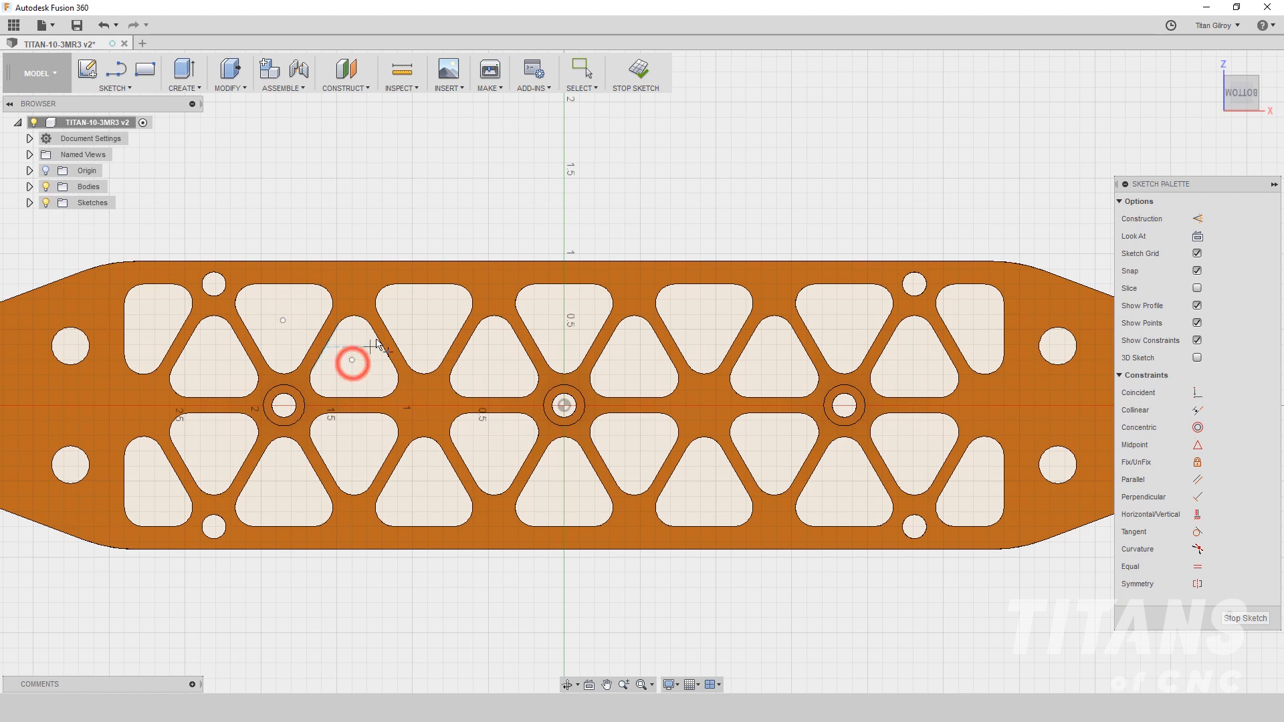
{"action": "left_click", "coordinate": [426, 320]}
{"action": "left_click", "coordinate": [492, 366]}
{"action": "left_click", "coordinate": [567, 323]}
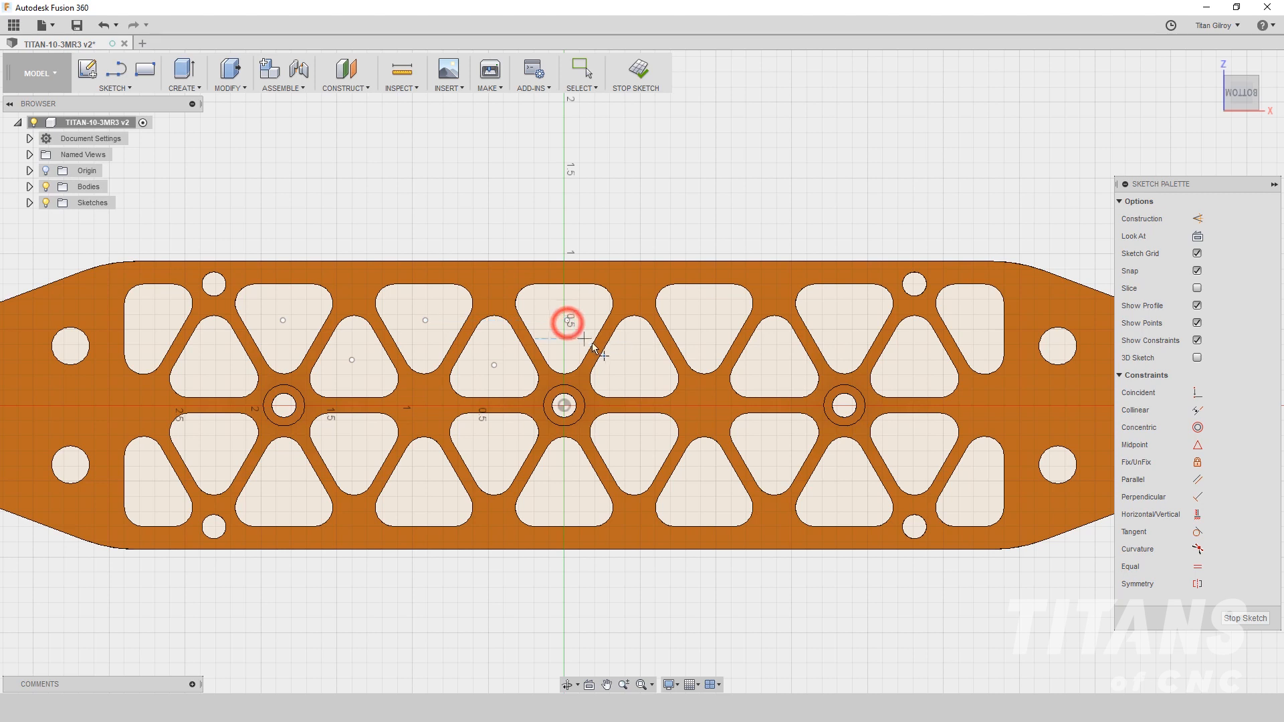
{"action": "left_click", "coordinate": [635, 366]}
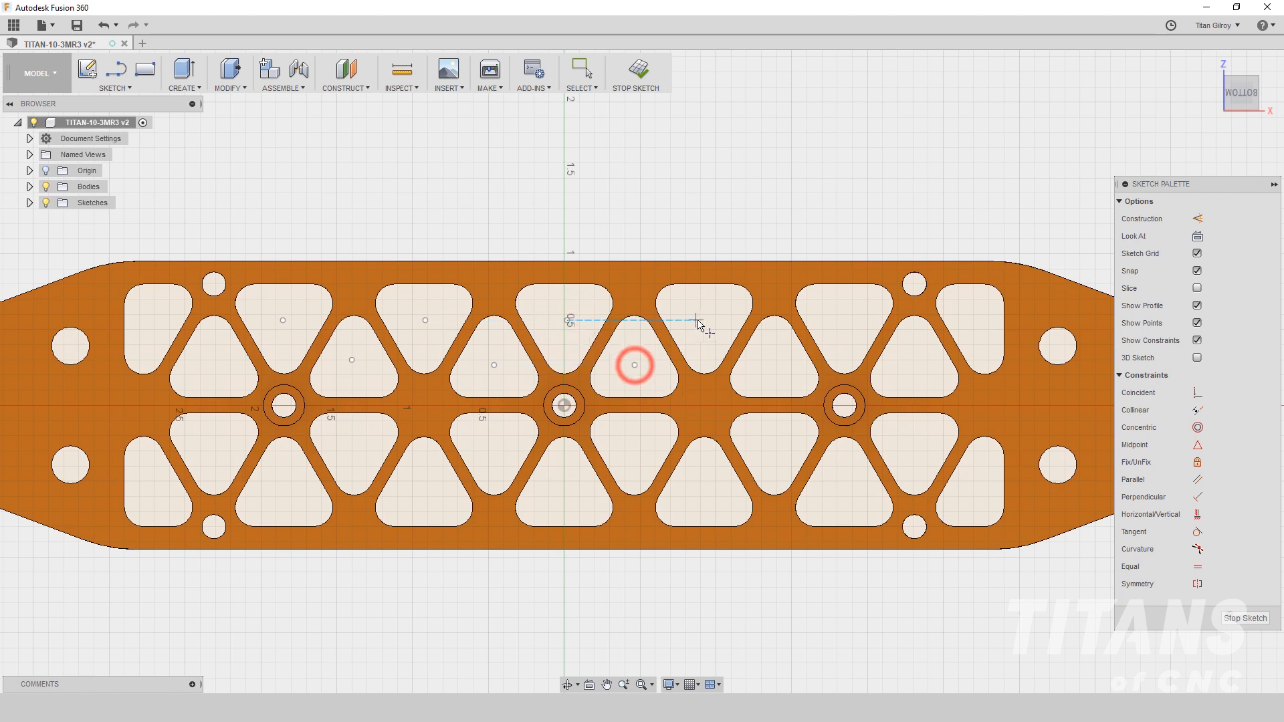
{"action": "left_click", "coordinate": [706, 320]}
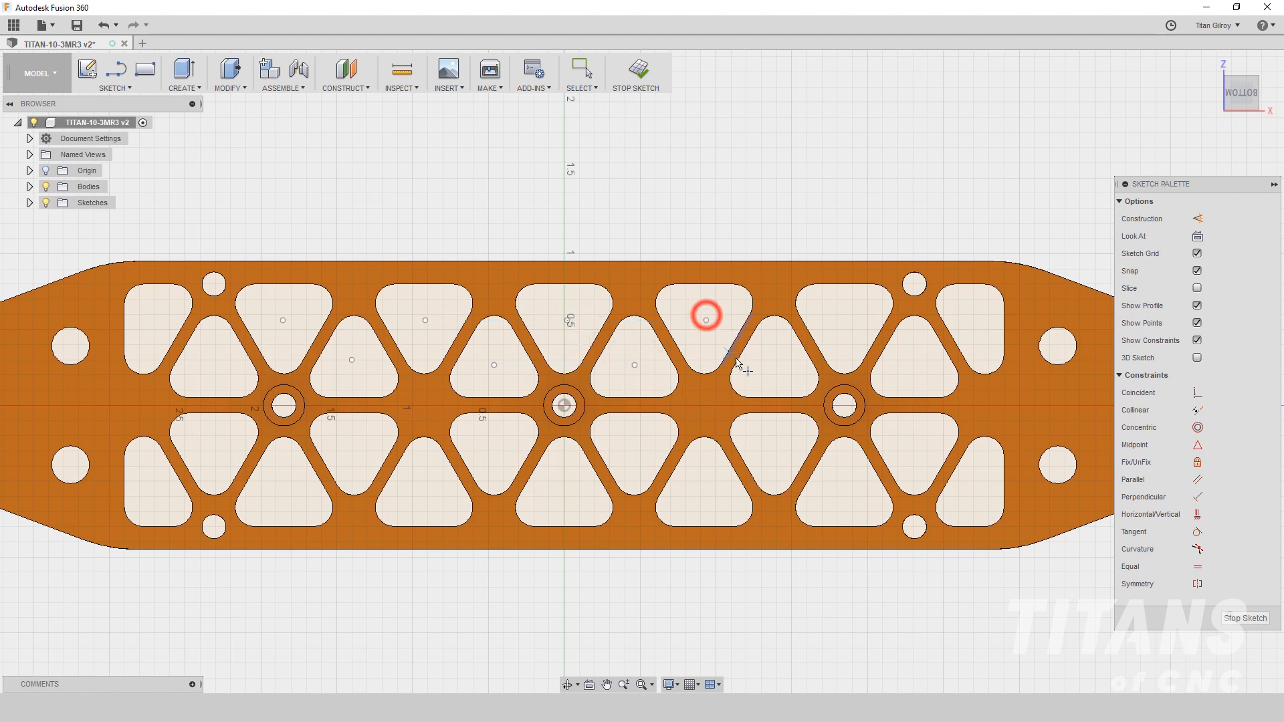
{"action": "left_click", "coordinate": [775, 366]}
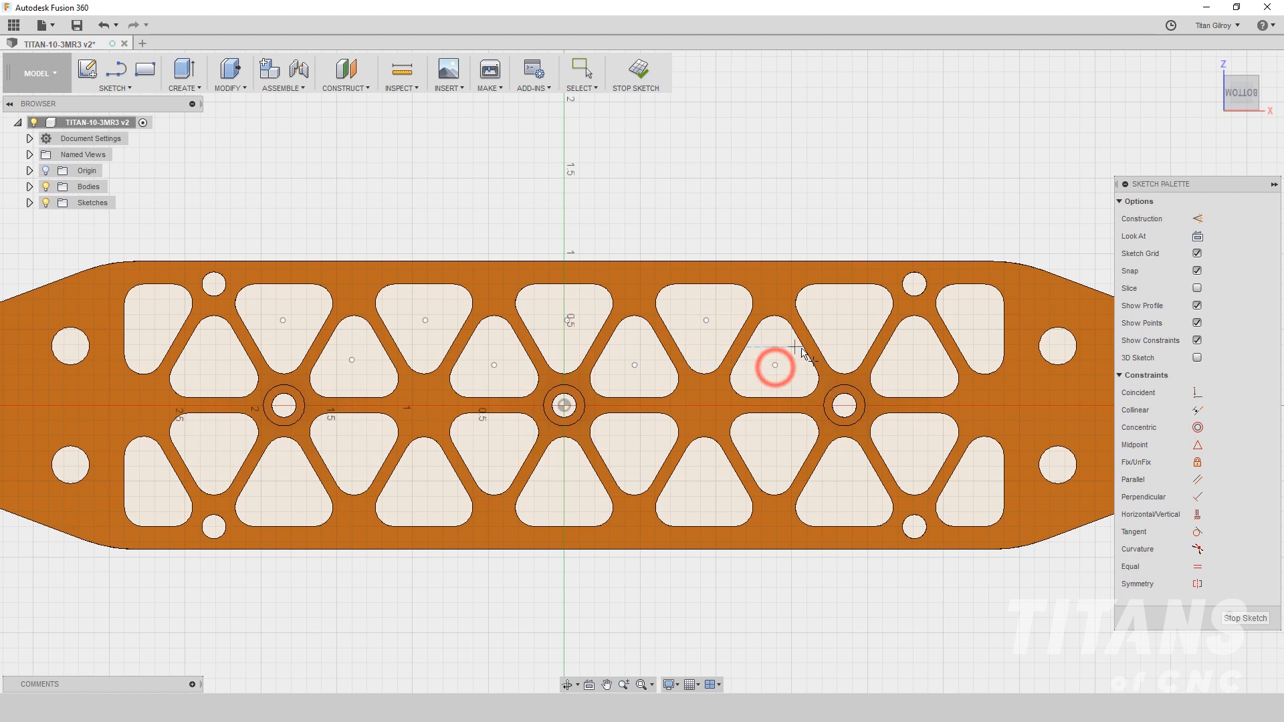
{"action": "left_click", "coordinate": [843, 321]}
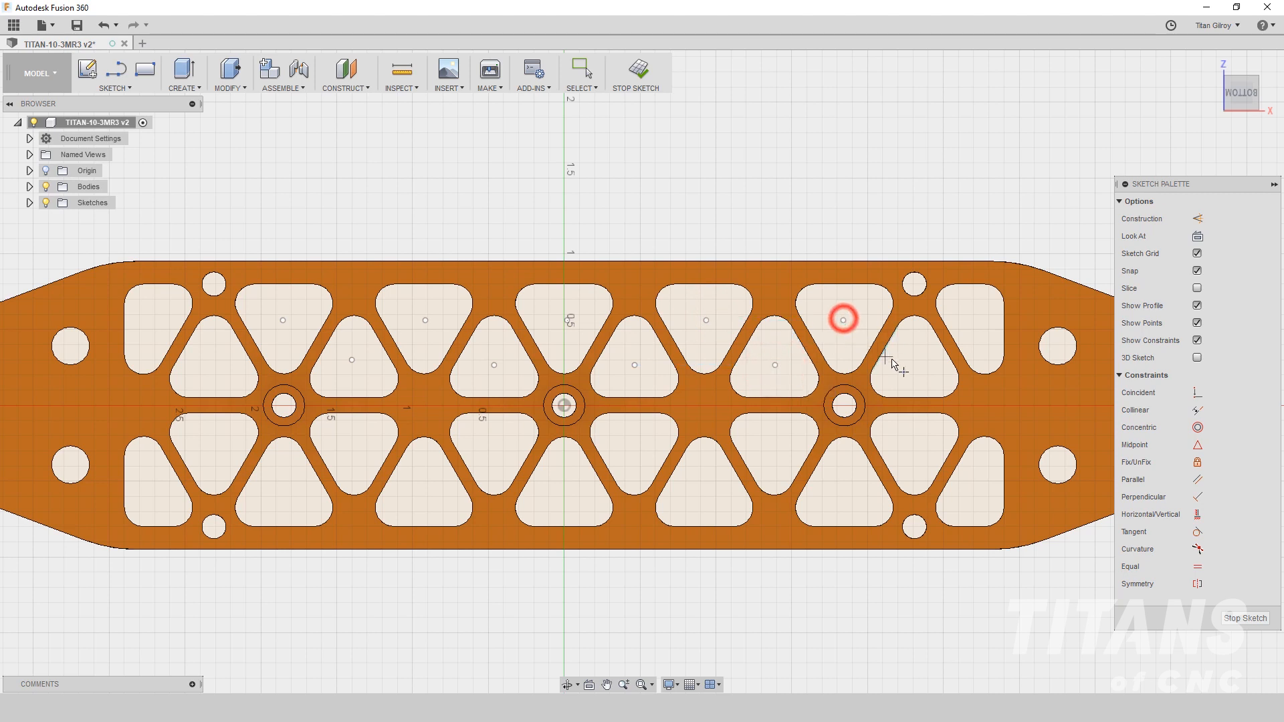
{"action": "left_click", "coordinate": [915, 365]}
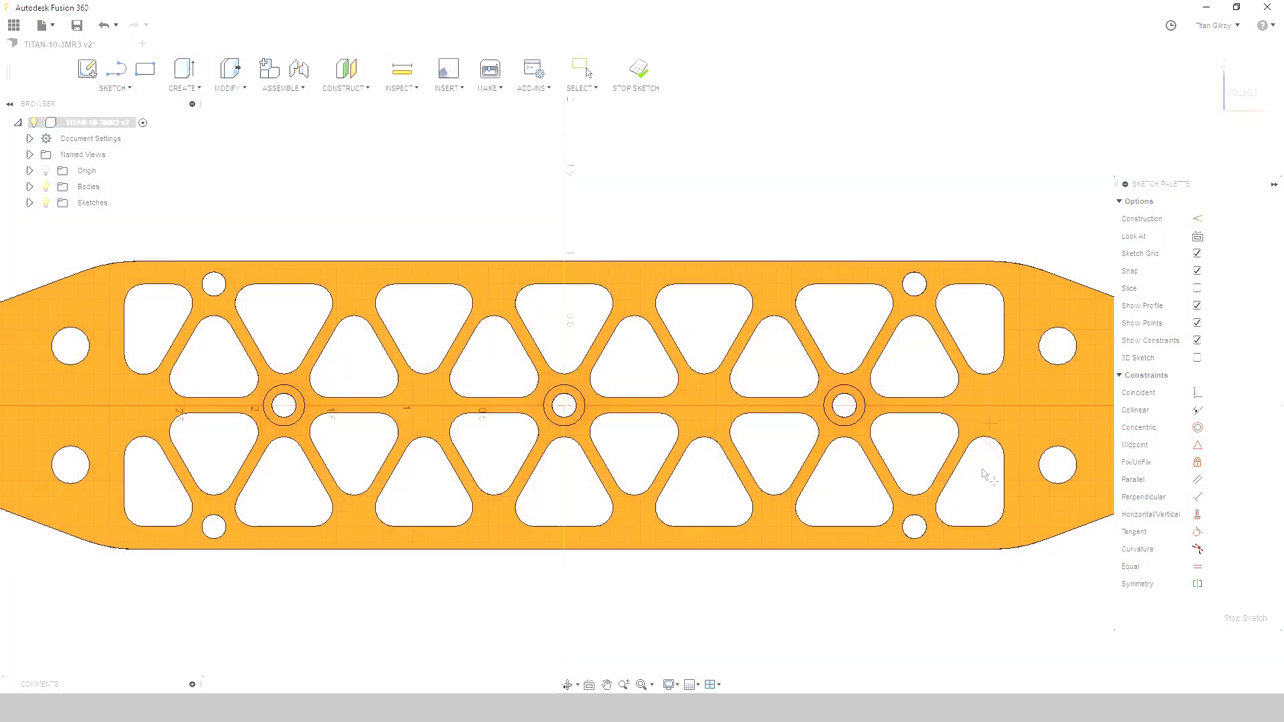
- Place one sketch point inside each lower-row pocket from the +X end towards -X, up to the last full triangle
{"action": "left_click", "coordinate": [975, 492]}
{"action": "left_click", "coordinate": [913, 450]}
{"action": "left_click", "coordinate": [839, 493]}
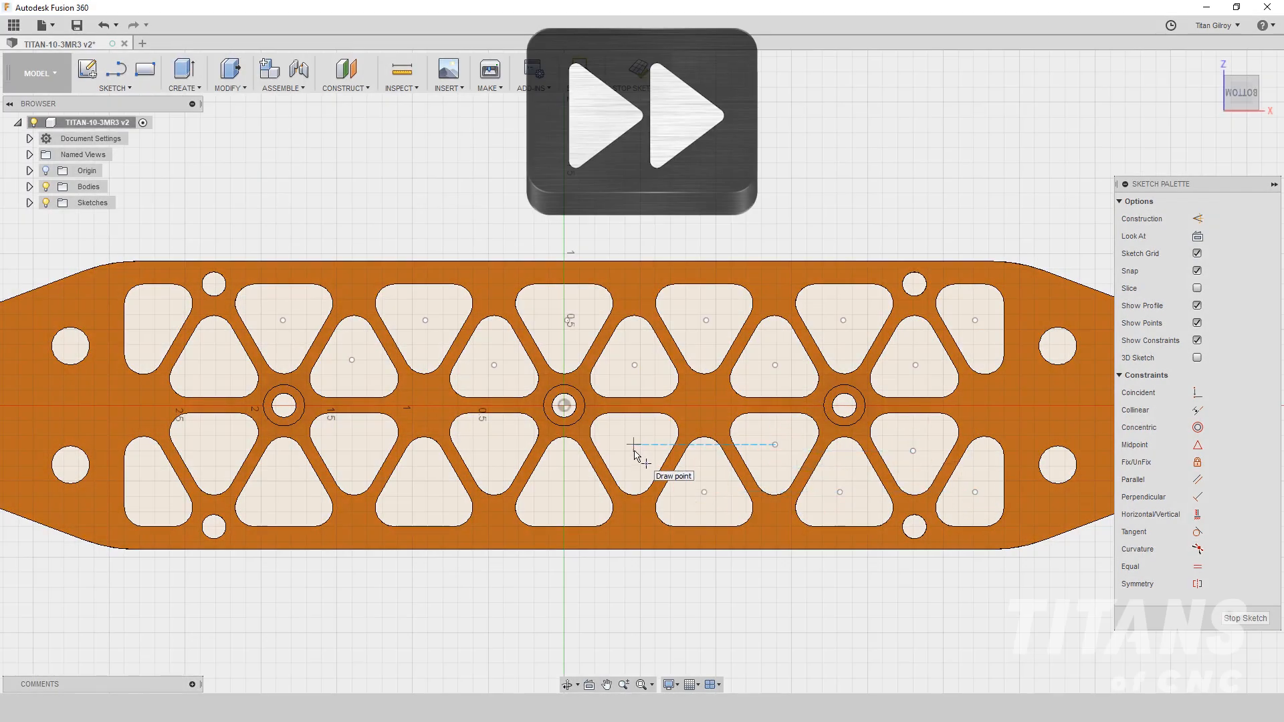
{"action": "scroll", "coordinate": [634, 444], "scroll_direction": "up", "scroll_amount": 1}
{"action": "left_click", "coordinate": [634, 443]}
{"action": "left_click", "coordinate": [555, 496]}
{"action": "left_click", "coordinate": [478, 450]}
{"action": "left_click", "coordinate": [400, 497]}
{"action": "left_click", "coordinate": [320, 449]}
{"action": "left_click", "coordinate": [243, 496]}
{"action": "left_click", "coordinate": [165, 449]}
- Place sketch points in the remaining upper triangle and both corner pockets at the -X end, and finish the sketch
{"action": "left_click", "coordinate": [167, 351]}
{"action": "left_click", "coordinate": [101, 306]}
{"action": "left_click", "coordinate": [100, 501]}
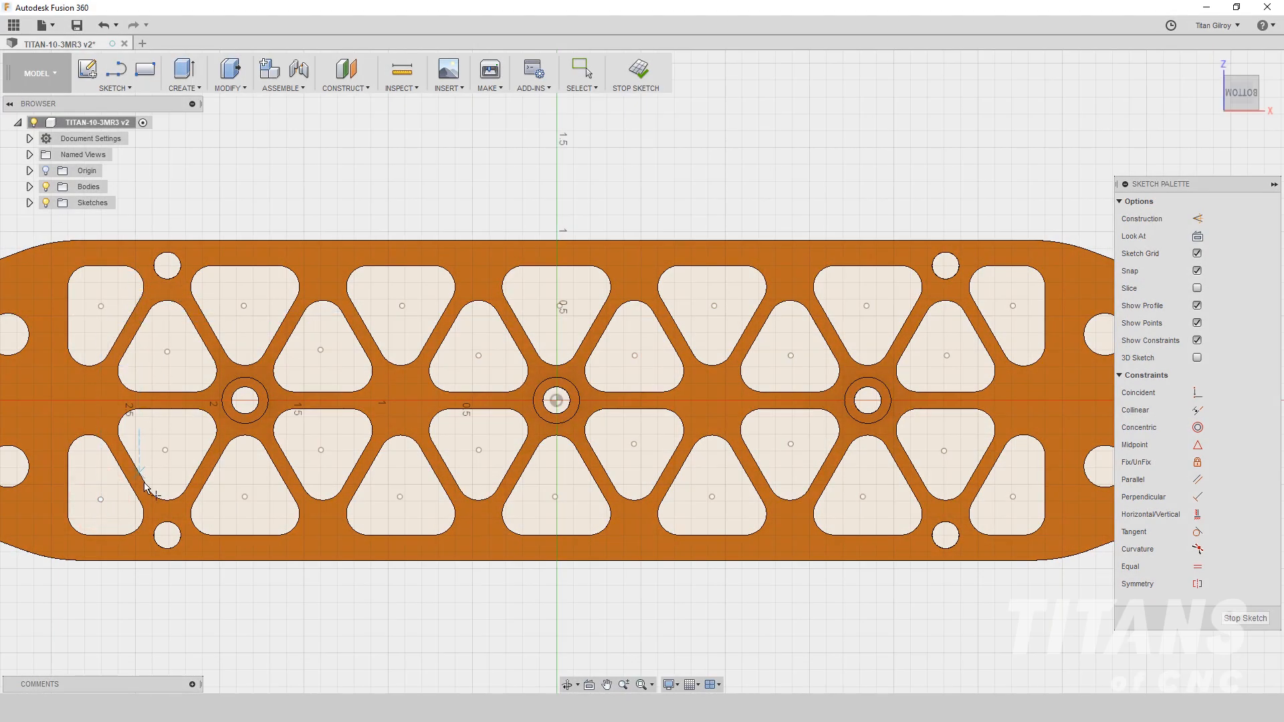
{"action": "middle_click_drag", "start_coordinate": [561, 361], "coordinate": [329, 399], "text": "shift"}
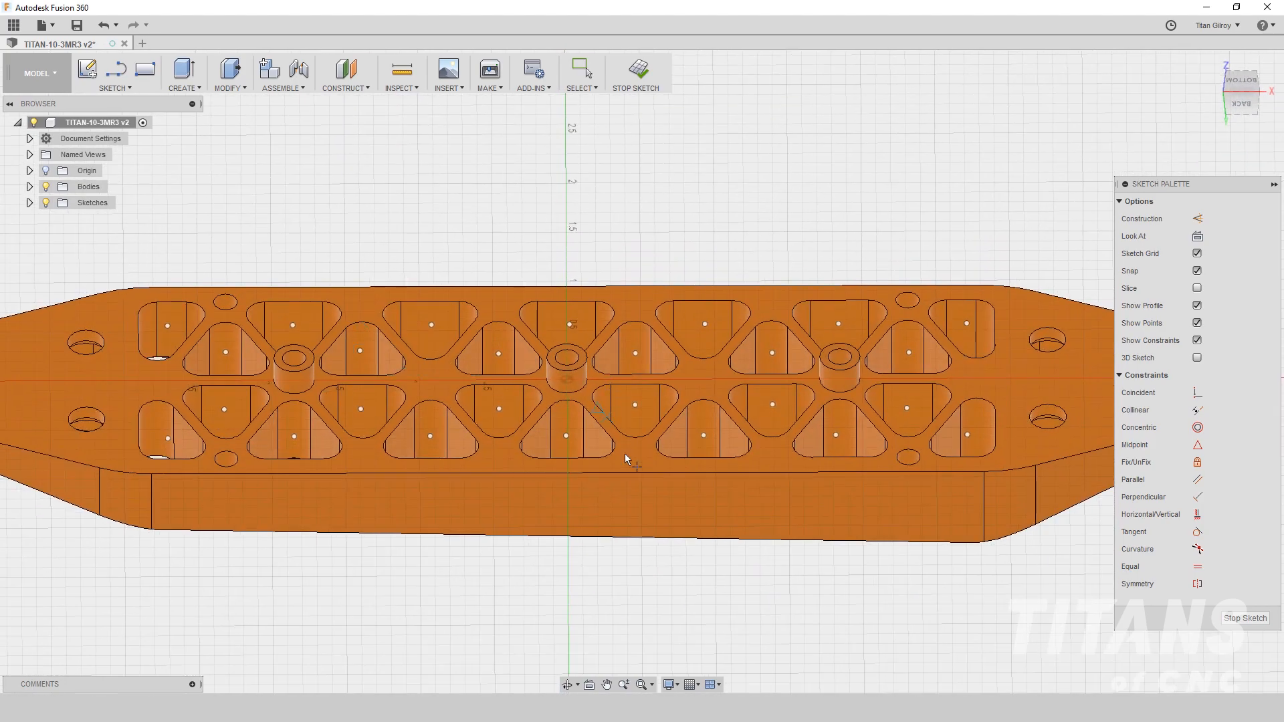
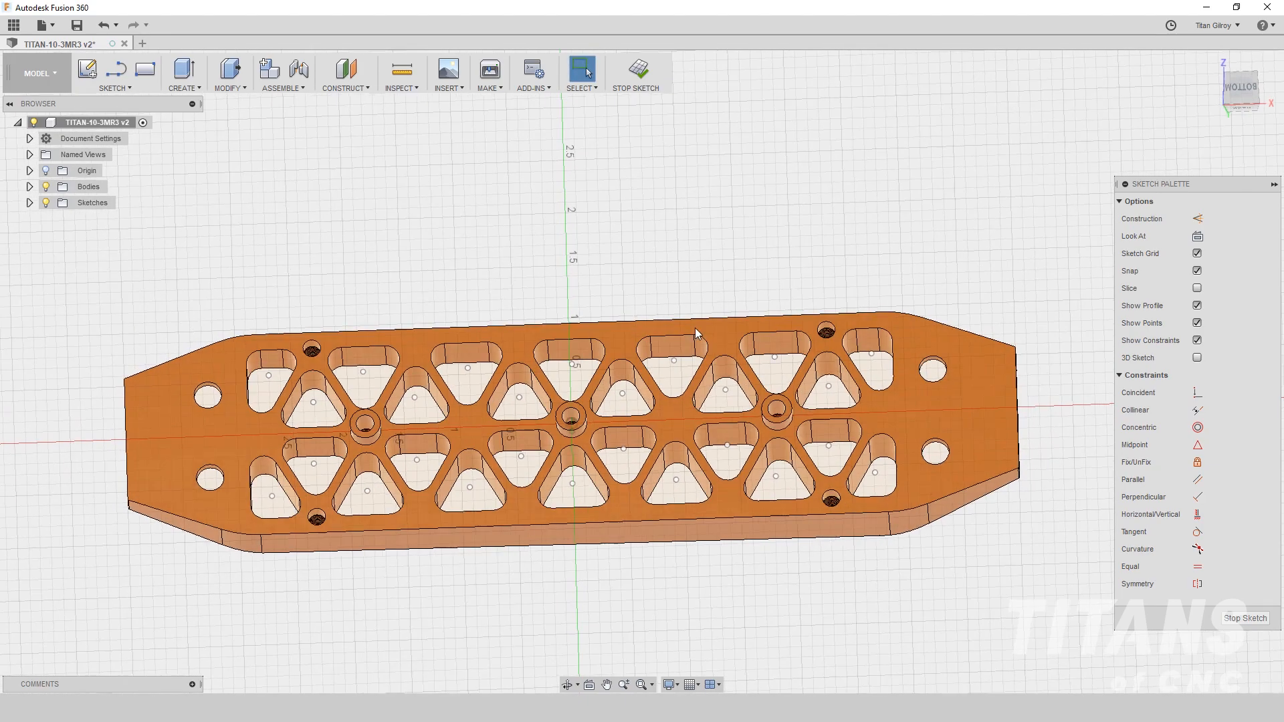
{"action": "left_click", "coordinate": [1244, 619]}
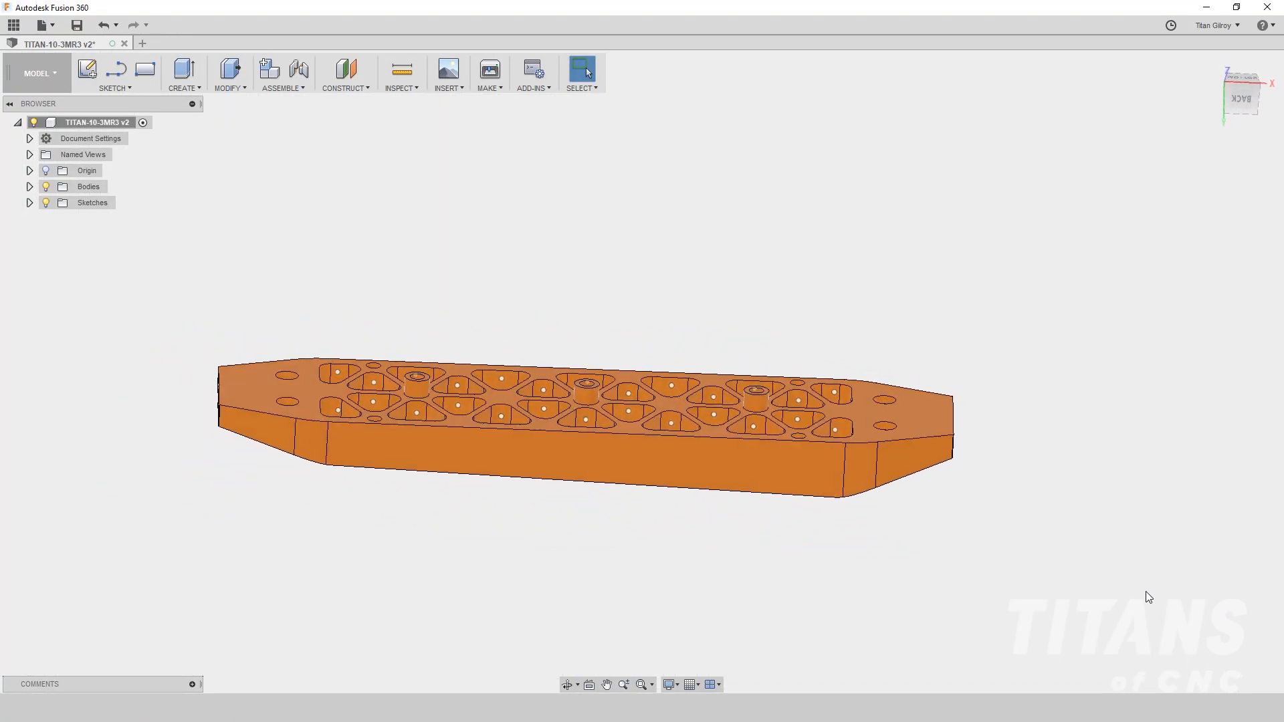
- Return to the CAM workspace and regenerate all toolpaths of Setup1
{"action": "left_click", "coordinate": [60, 73]}
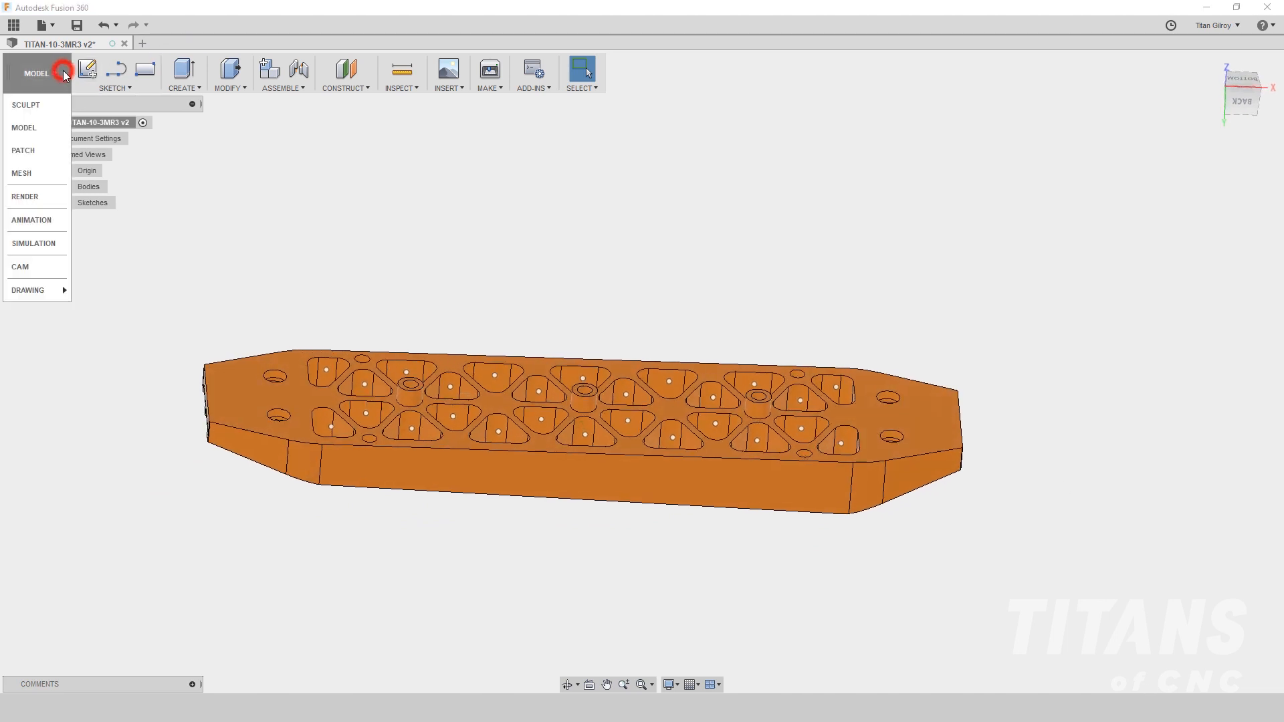
{"action": "left_click", "coordinate": [28, 268]}
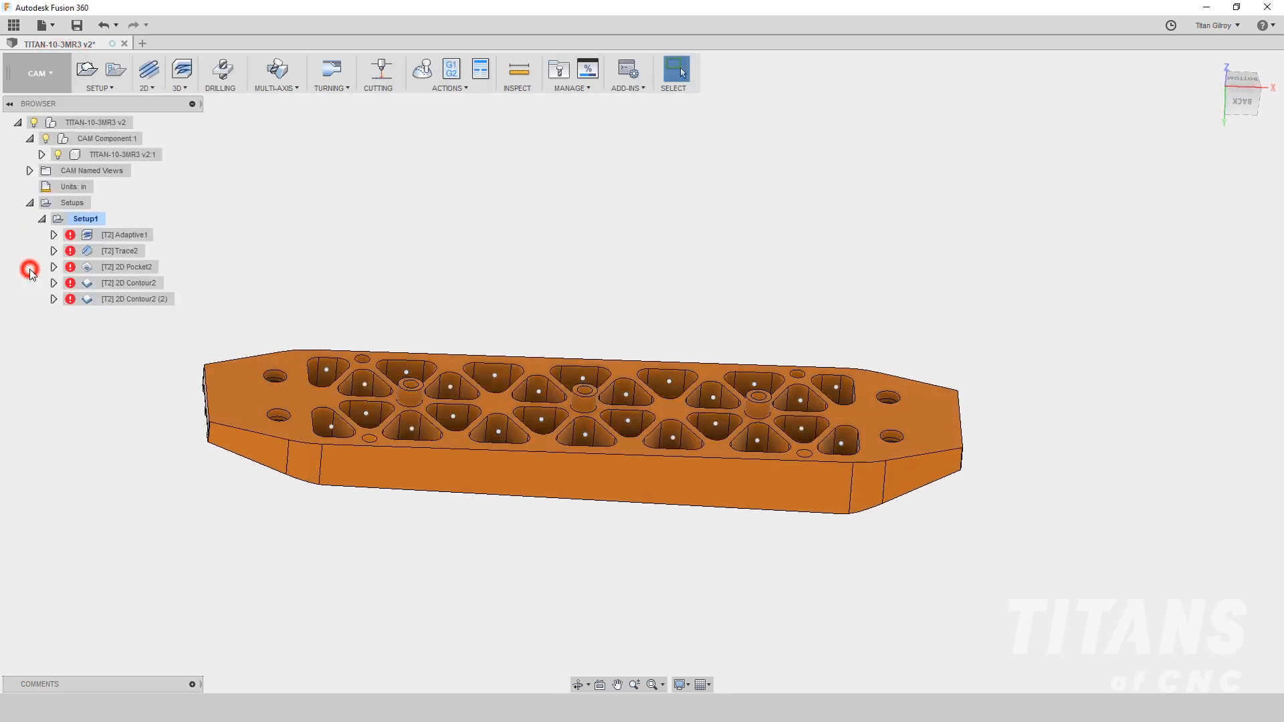
{"action": "right_click", "coordinate": [72, 220]}
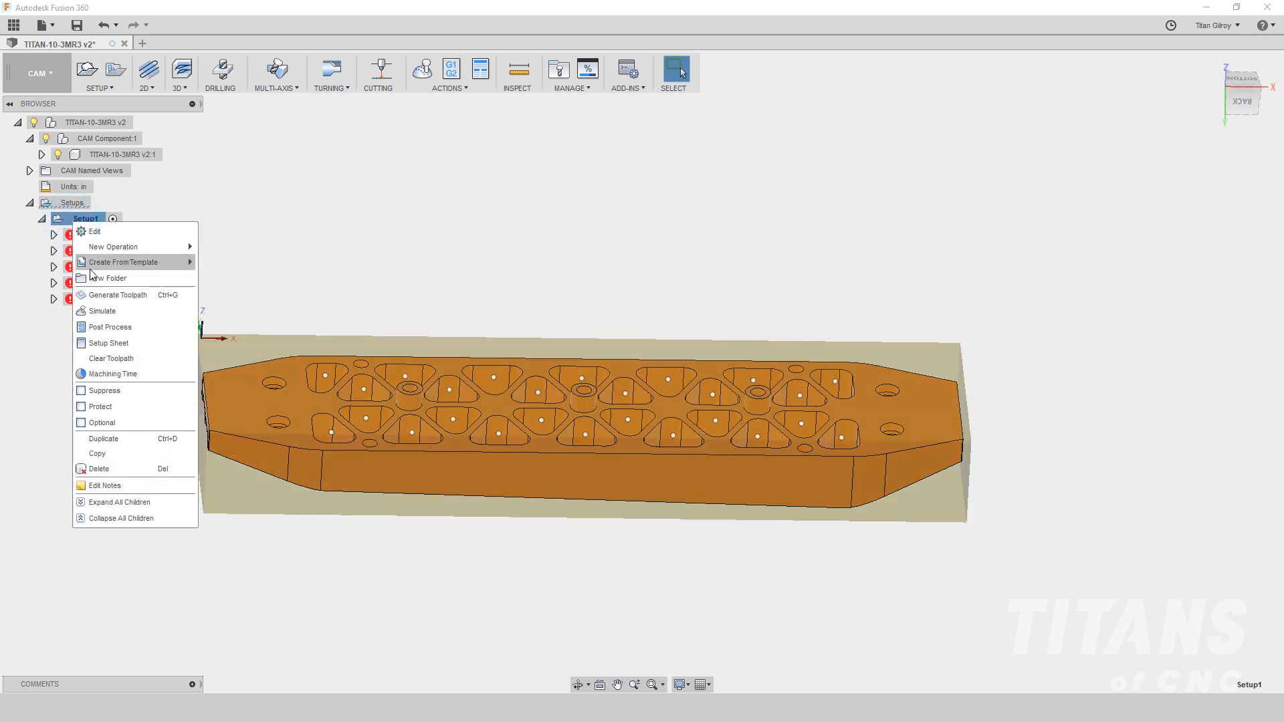
{"action": "left_click", "coordinate": [126, 295]}
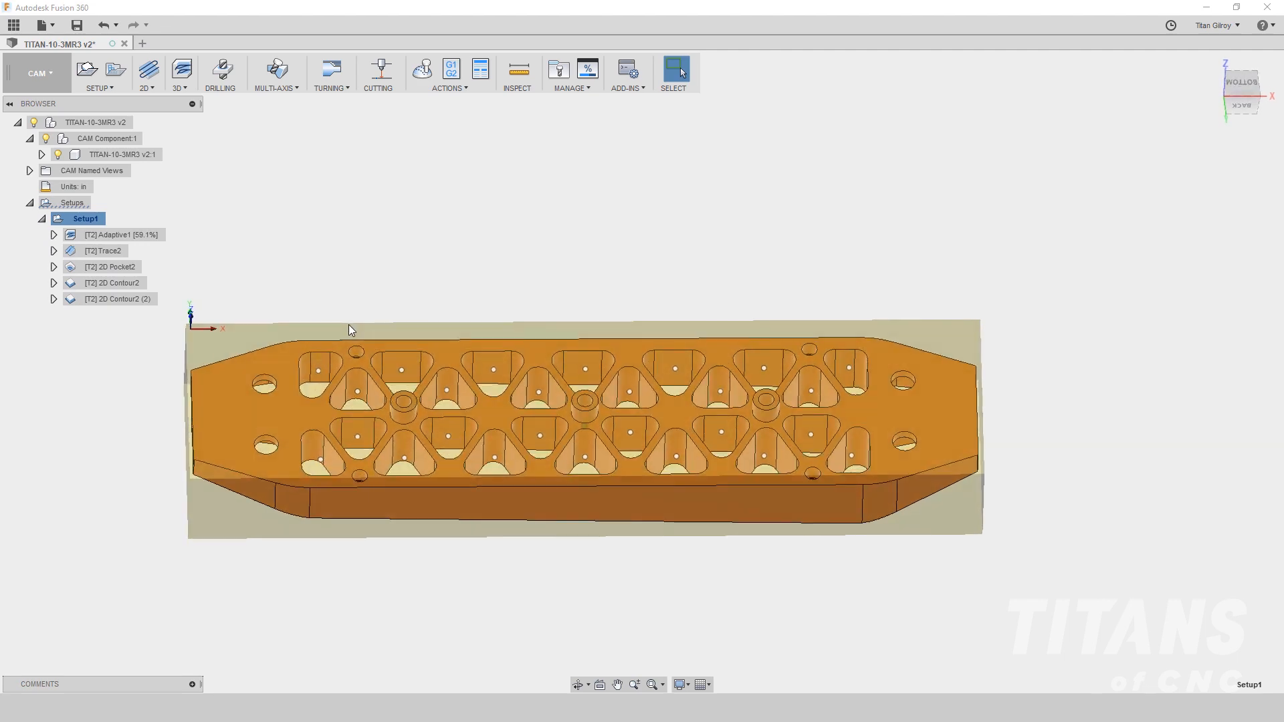
- Create a drilling operation in Setup1 using tool 8, the 1/4" 118° drill from the TITAN_BUILDING_BLOCKS_TOOLS library
{"action": "left_click", "coordinate": [126, 299]}
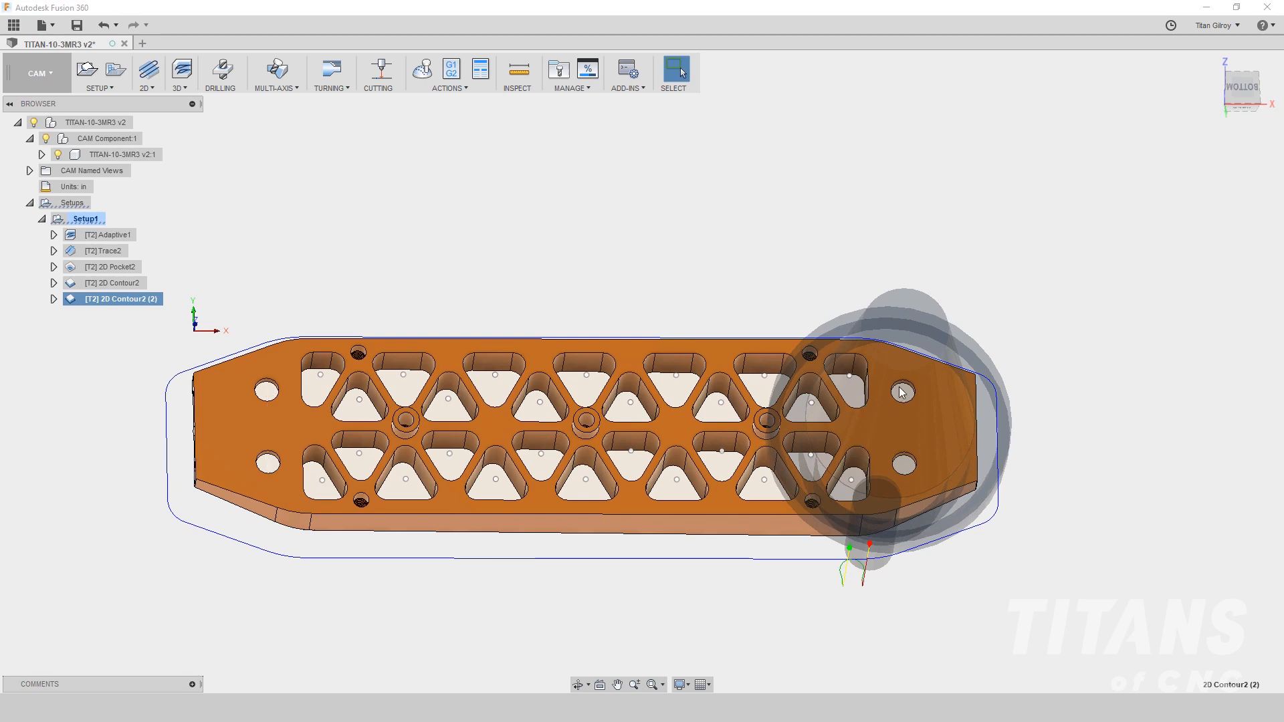
{"action": "middle_click_drag", "start_coordinate": [445, 383], "coordinate": [465, 381], "text": "shift"}
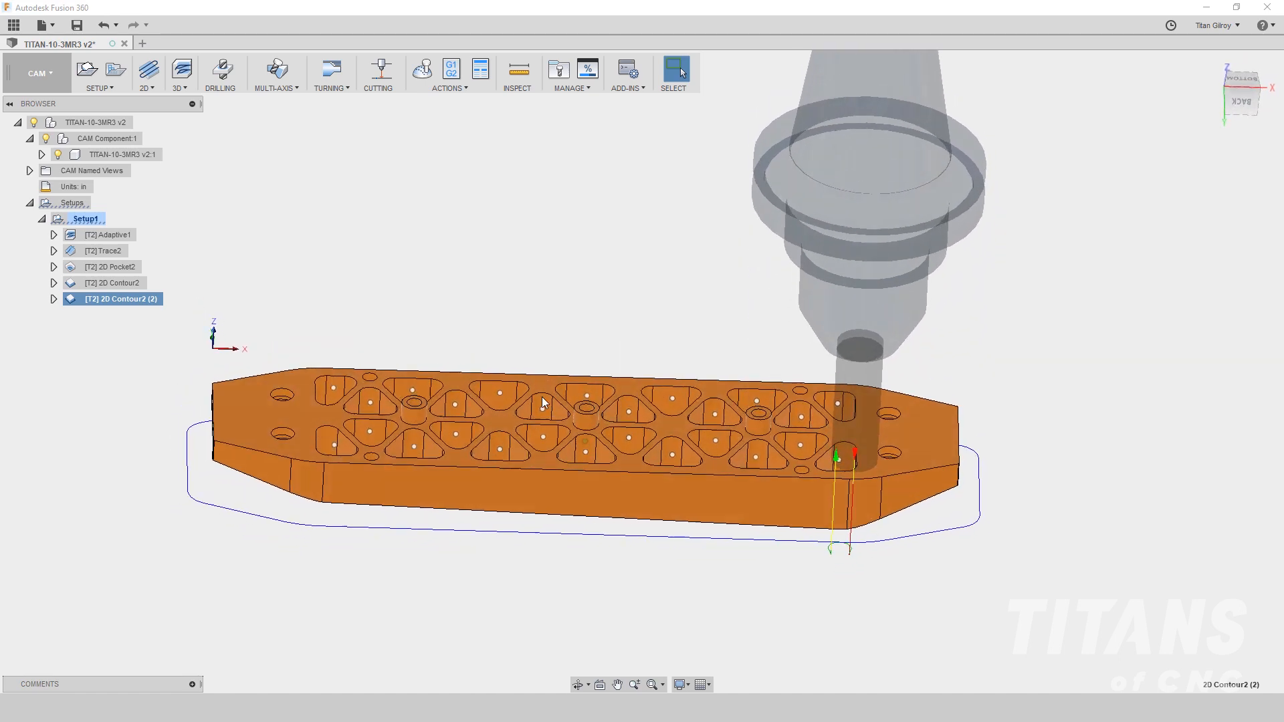
{"action": "left_click", "coordinate": [223, 71]}
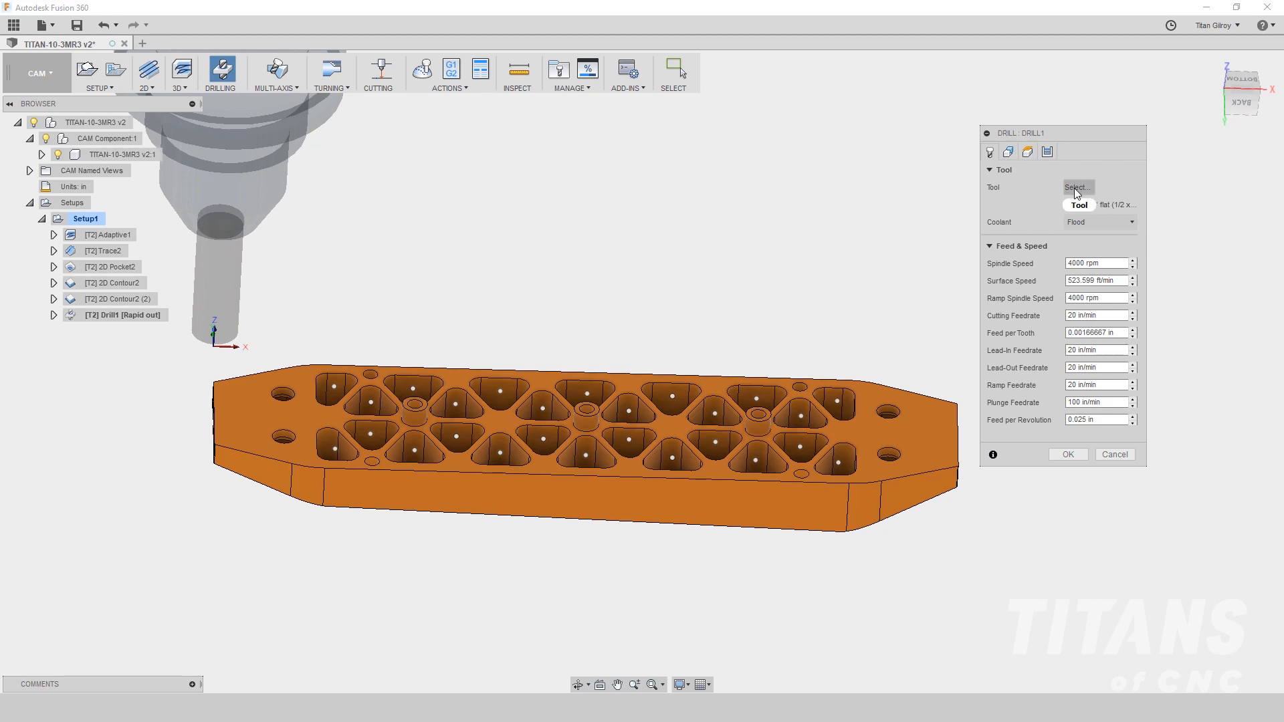
{"action": "left_click", "coordinate": [1079, 188]}
{"action": "left_click", "coordinate": [438, 322]}
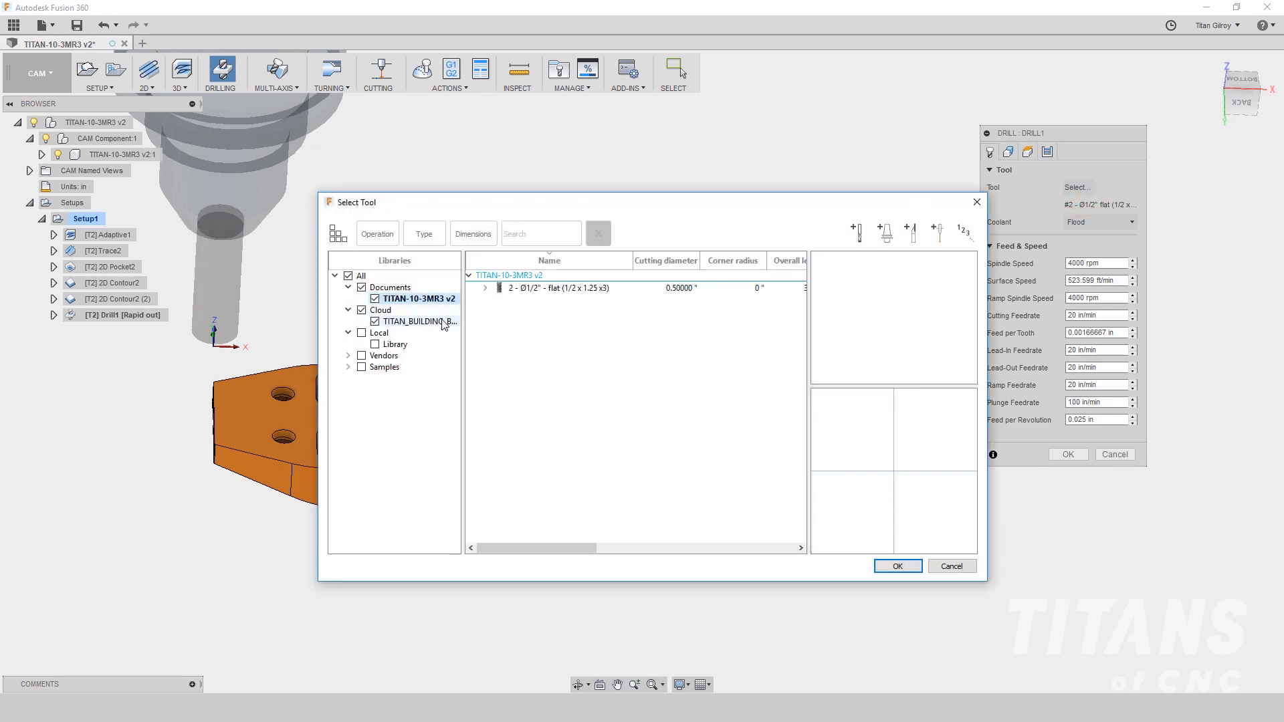
{"action": "left_click", "coordinate": [441, 322]}
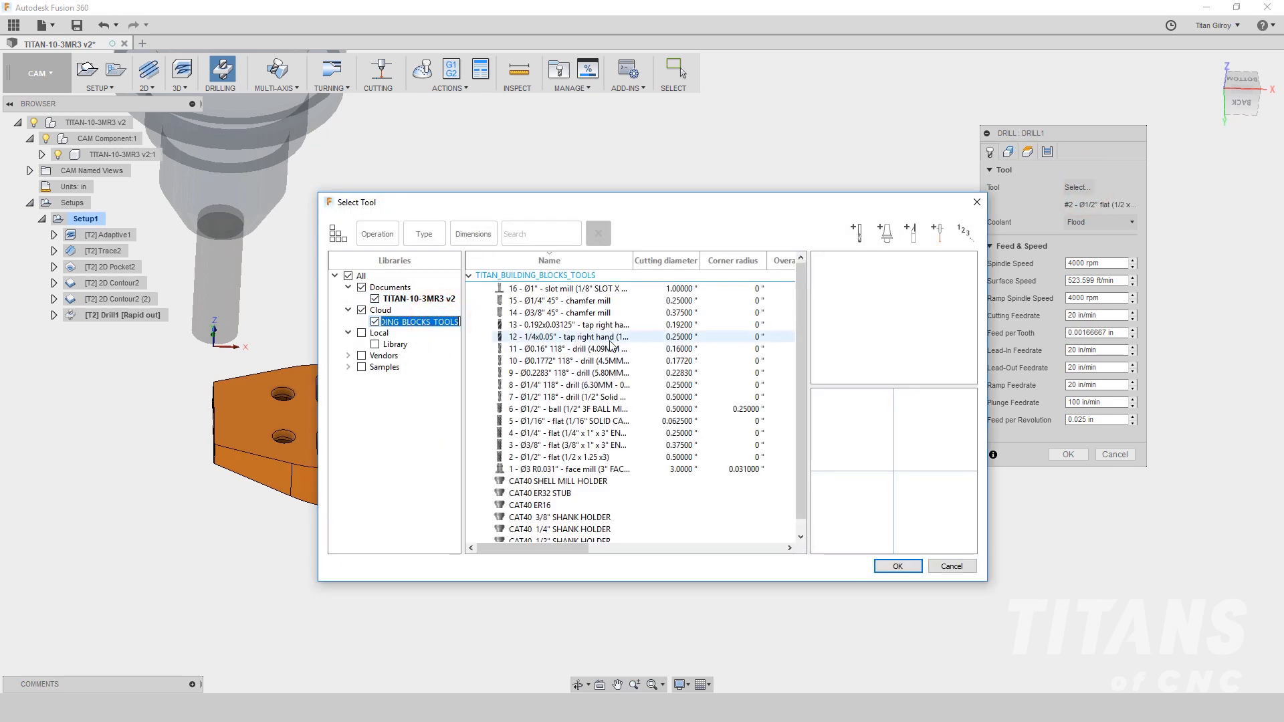
{"action": "left_click", "coordinate": [597, 385]}
{"action": "left_click", "coordinate": [897, 567]}
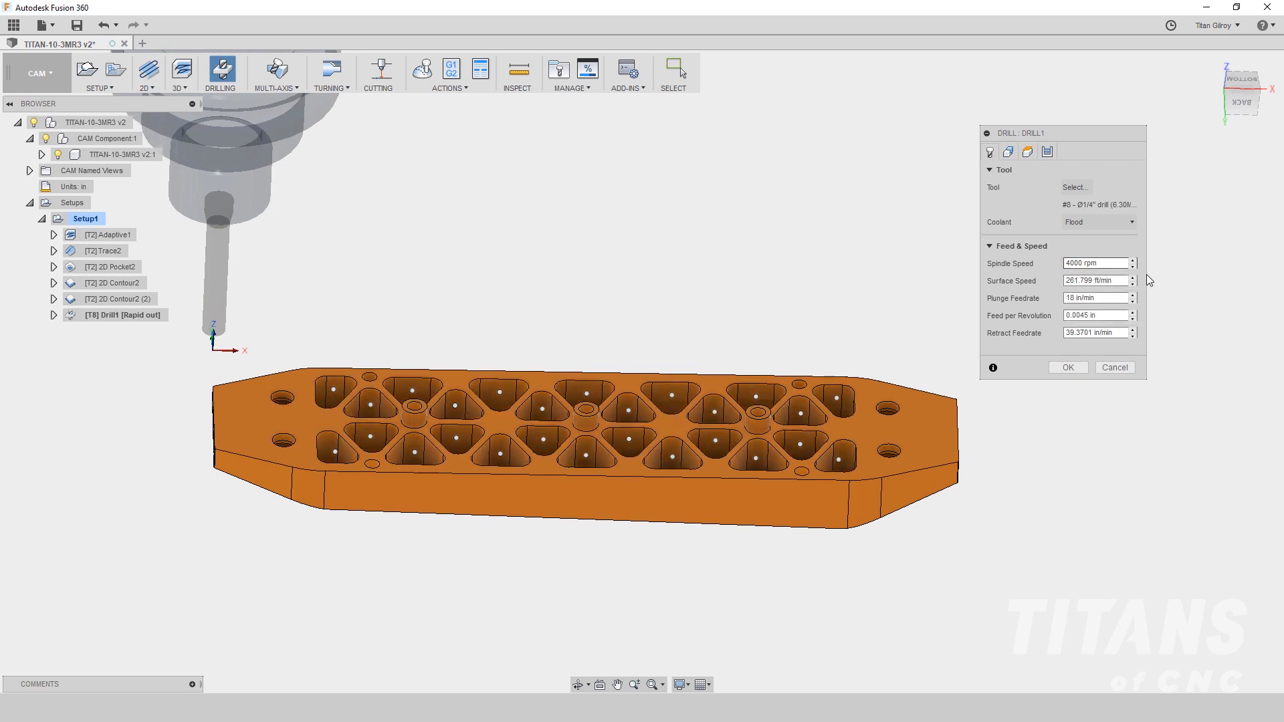
- Set the drilling operation's plunge feedrate to 20 in/min
{"action": "left_click", "coordinate": [1102, 297]}
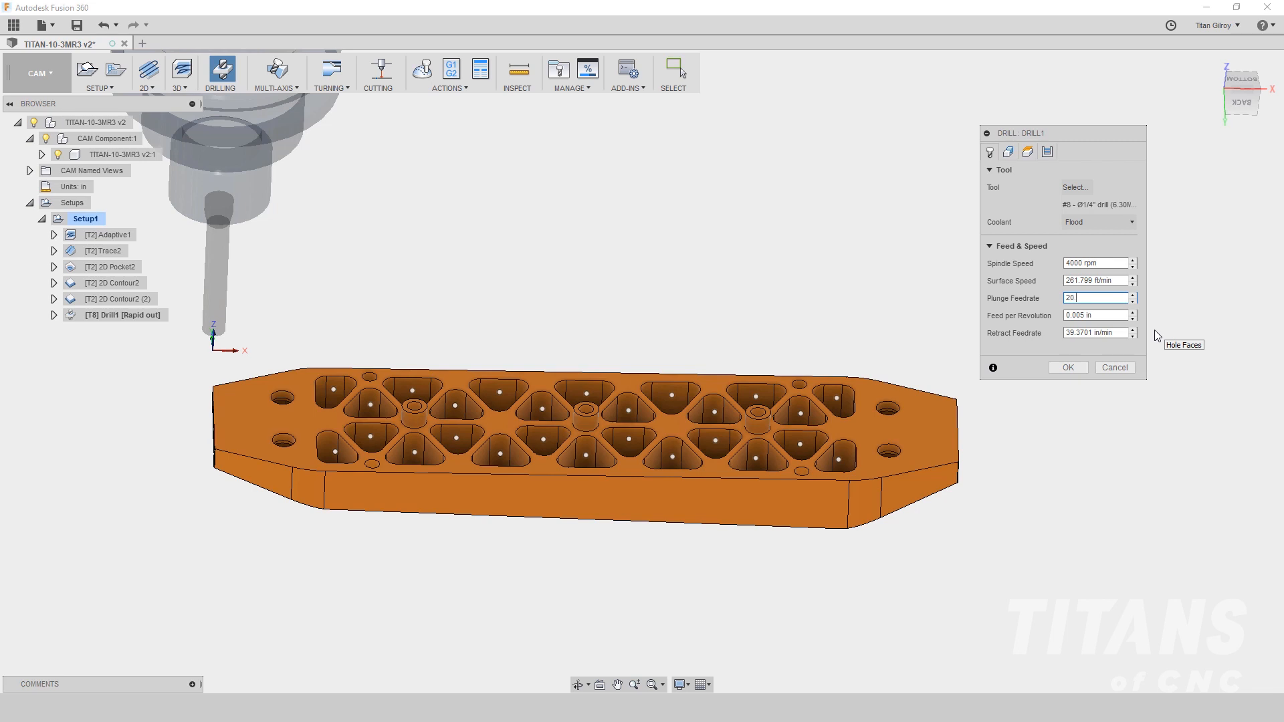
{"action": "key", "text": "Tab"}
{"action": "key", "text": "Tab"}
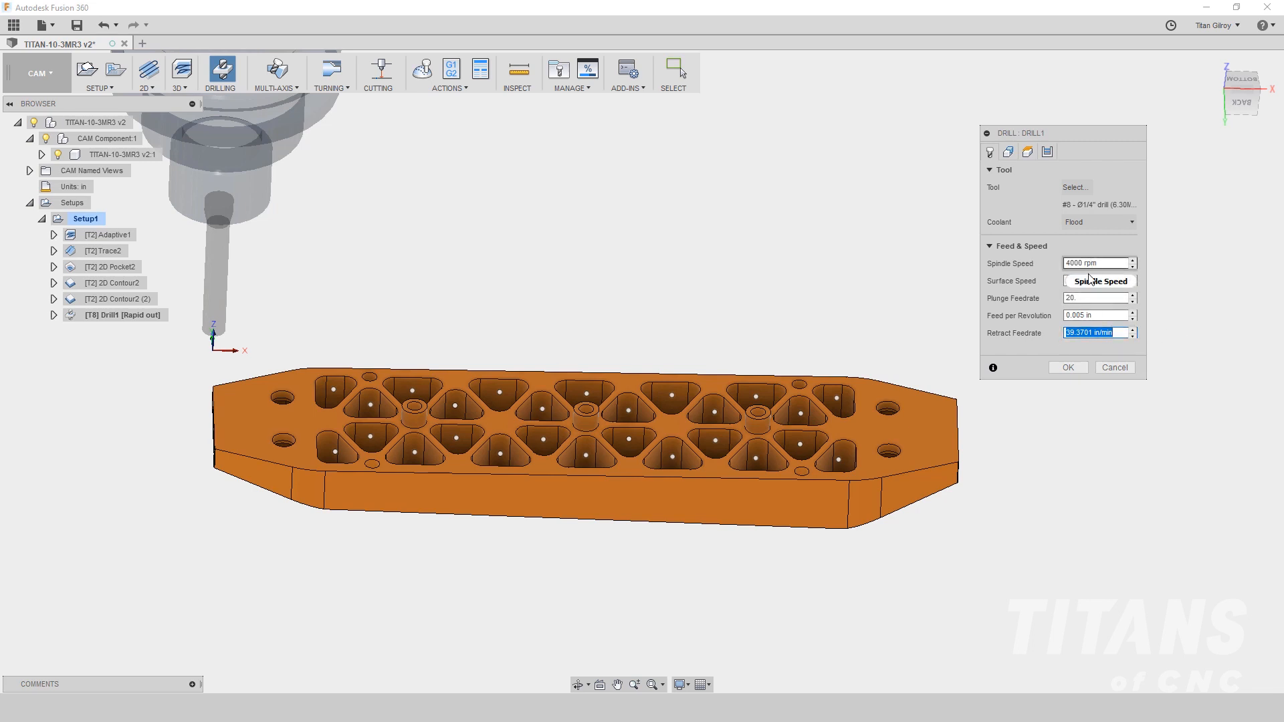
- Set the hole mode to Selected points and pick the leftmost upper pocket's point plus the lower row's points except the rightmost one
{"action": "left_click", "coordinate": [1009, 152]}
{"action": "left_click", "coordinate": [1123, 187]}
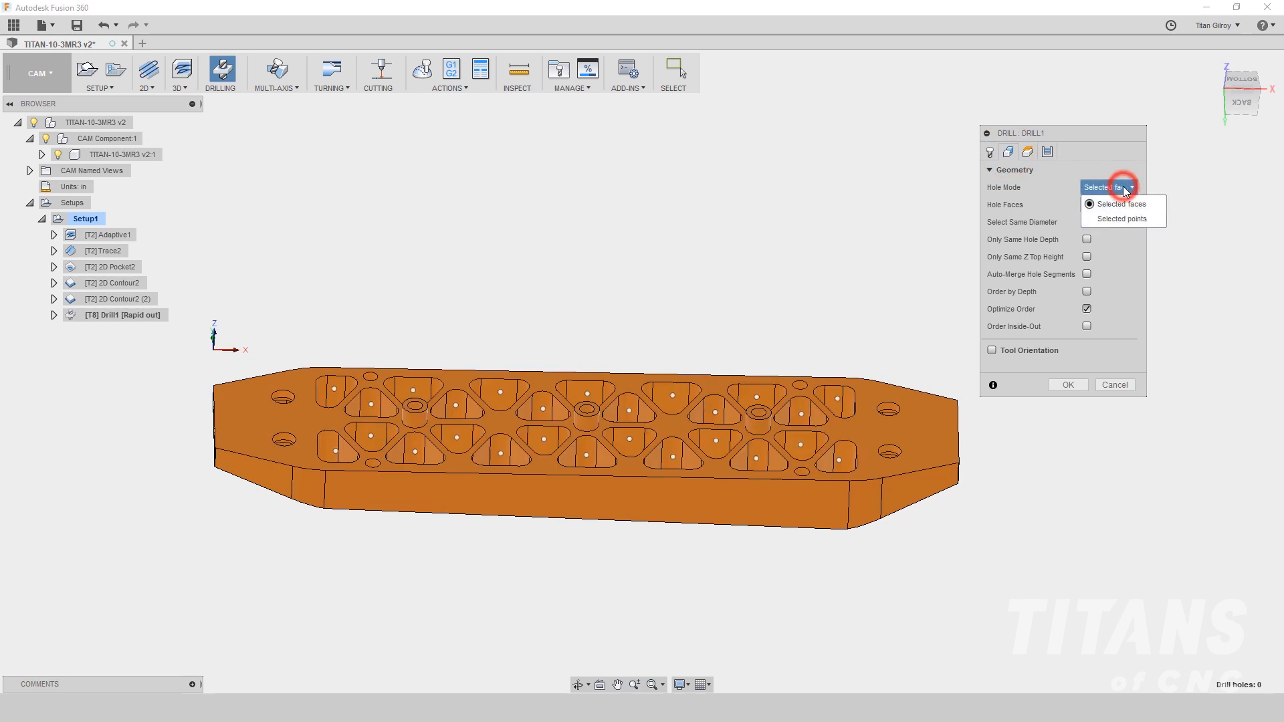
{"action": "left_click", "coordinate": [1131, 223]}
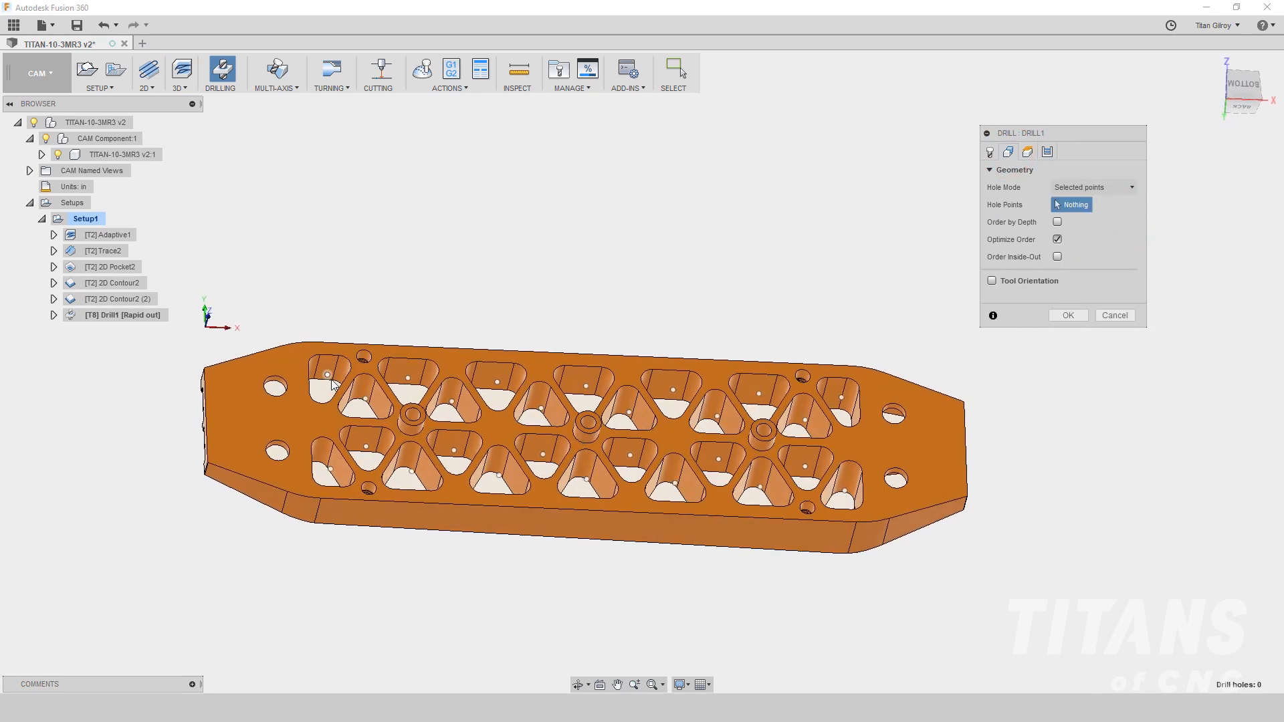
{"action": "left_click", "coordinate": [328, 377]}
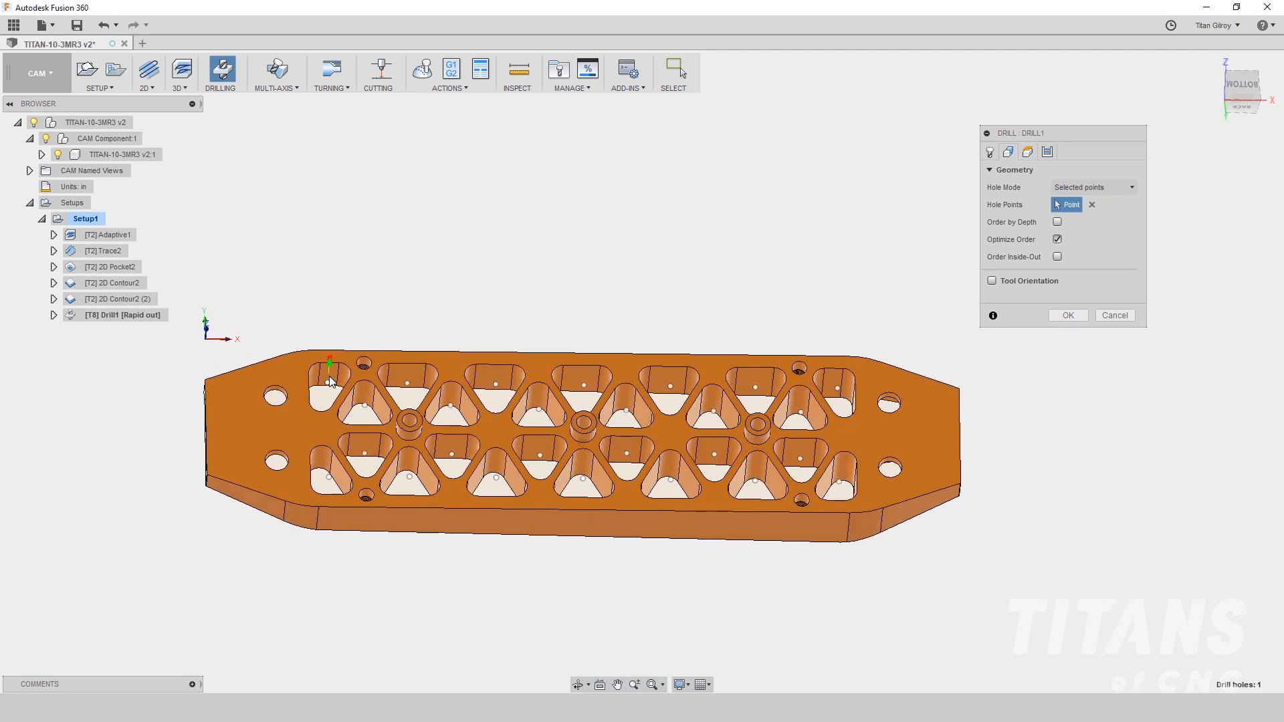
{"action": "left_click", "coordinate": [329, 477]}
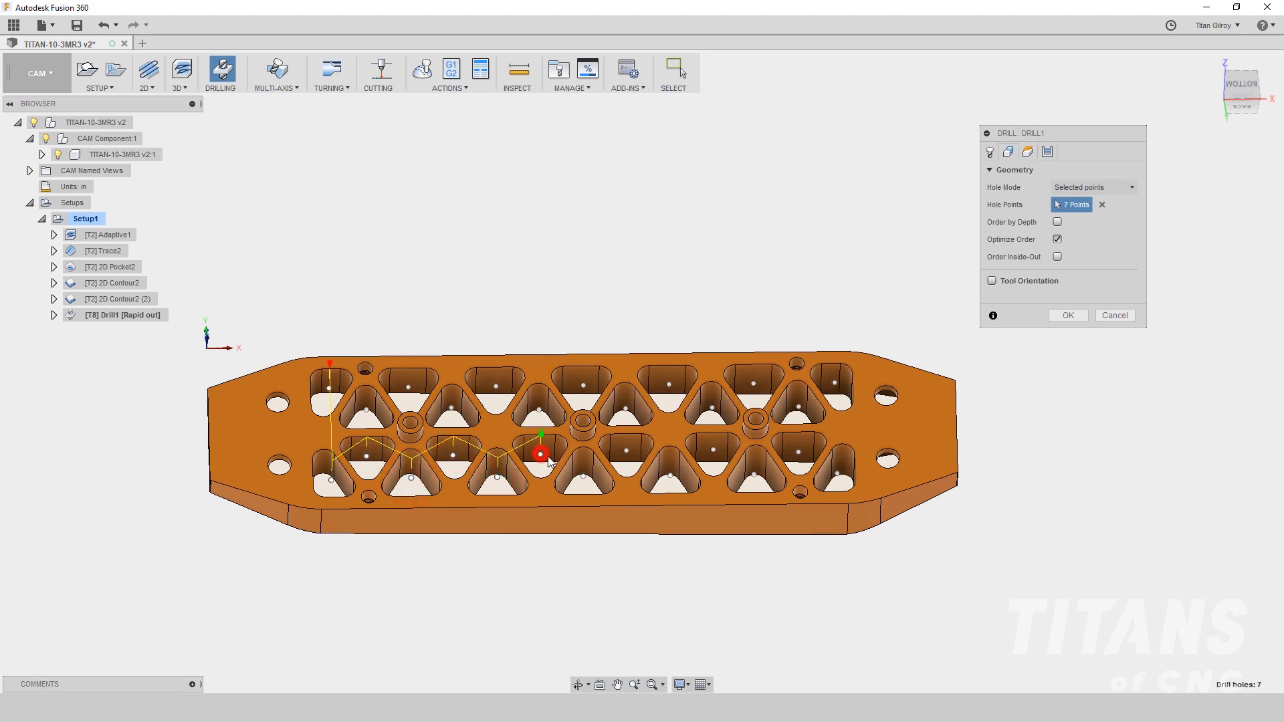
{"action": "left_click", "coordinate": [583, 476]}
{"action": "left_click", "coordinate": [627, 450]}
{"action": "left_click", "coordinate": [670, 476]}
{"action": "left_click", "coordinate": [713, 449]}
{"action": "left_click", "coordinate": [755, 474]}
{"action": "left_click", "coordinate": [798, 452]}
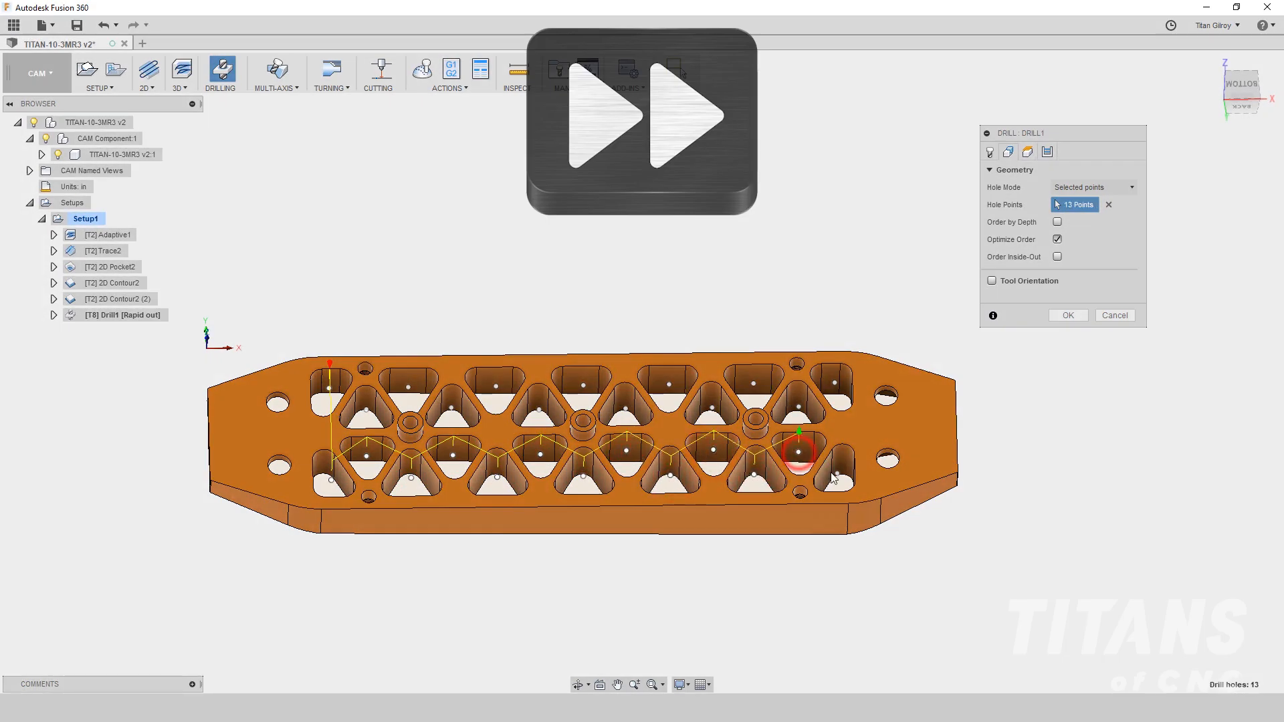
- Add the remaining pocket points and the four through holes at the part's ends to the drill points
{"action": "left_click", "coordinate": [886, 395]}
{"action": "left_click", "coordinate": [835, 383]}
{"action": "left_click", "coordinate": [799, 406]}
{"action": "left_click", "coordinate": [753, 384]}
{"action": "left_click", "coordinate": [712, 407]}
{"action": "left_click", "coordinate": [669, 385]}
{"action": "left_click", "coordinate": [625, 408]}
{"action": "left_click", "coordinate": [583, 386]}
{"action": "left_click", "coordinate": [539, 409]}
{"action": "left_click", "coordinate": [496, 386]}
{"action": "left_click", "coordinate": [451, 407]}
{"action": "left_click", "coordinate": [408, 388]}
{"action": "left_click", "coordinate": [366, 409]}
{"action": "left_click", "coordinate": [329, 388]}
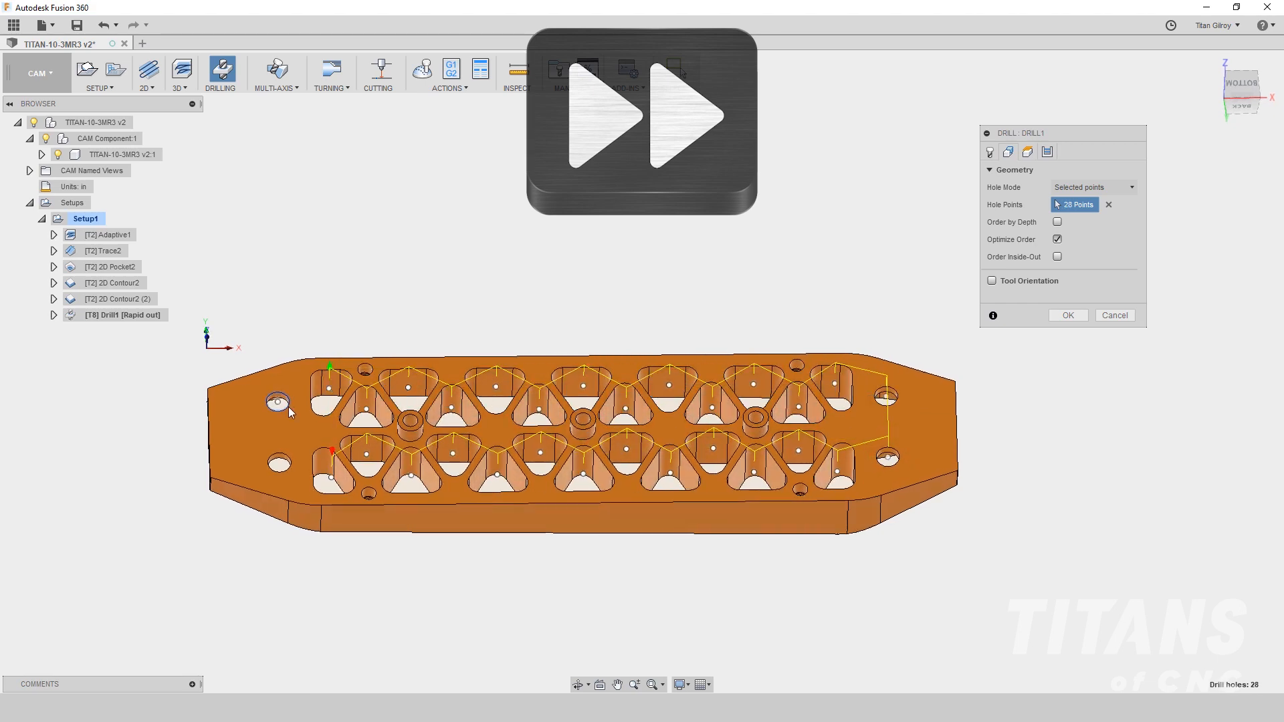
{"action": "left_click", "coordinate": [278, 402]}
{"action": "left_click", "coordinate": [281, 461]}
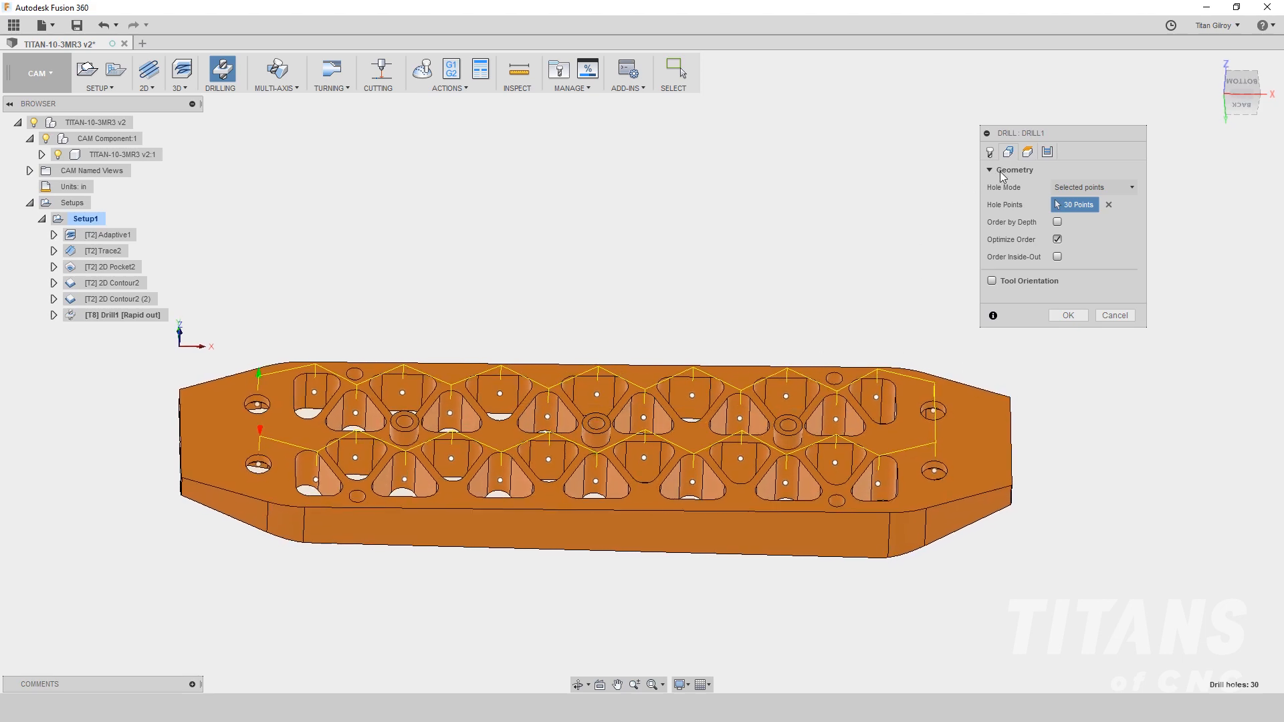
- Set the feed height offset to -0.1 in and the top height offset to -0.2 in from the model top
{"action": "left_click", "coordinate": [1027, 153]}
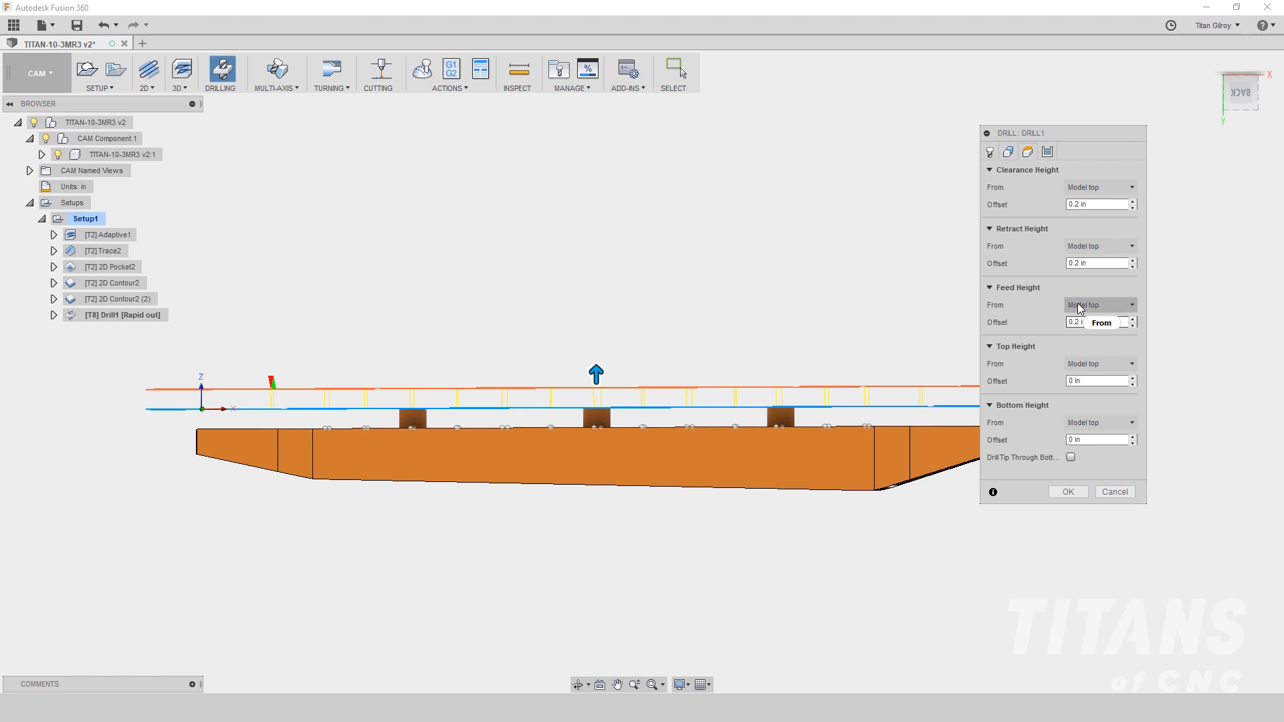
{"action": "left_click", "coordinate": [1091, 321]}
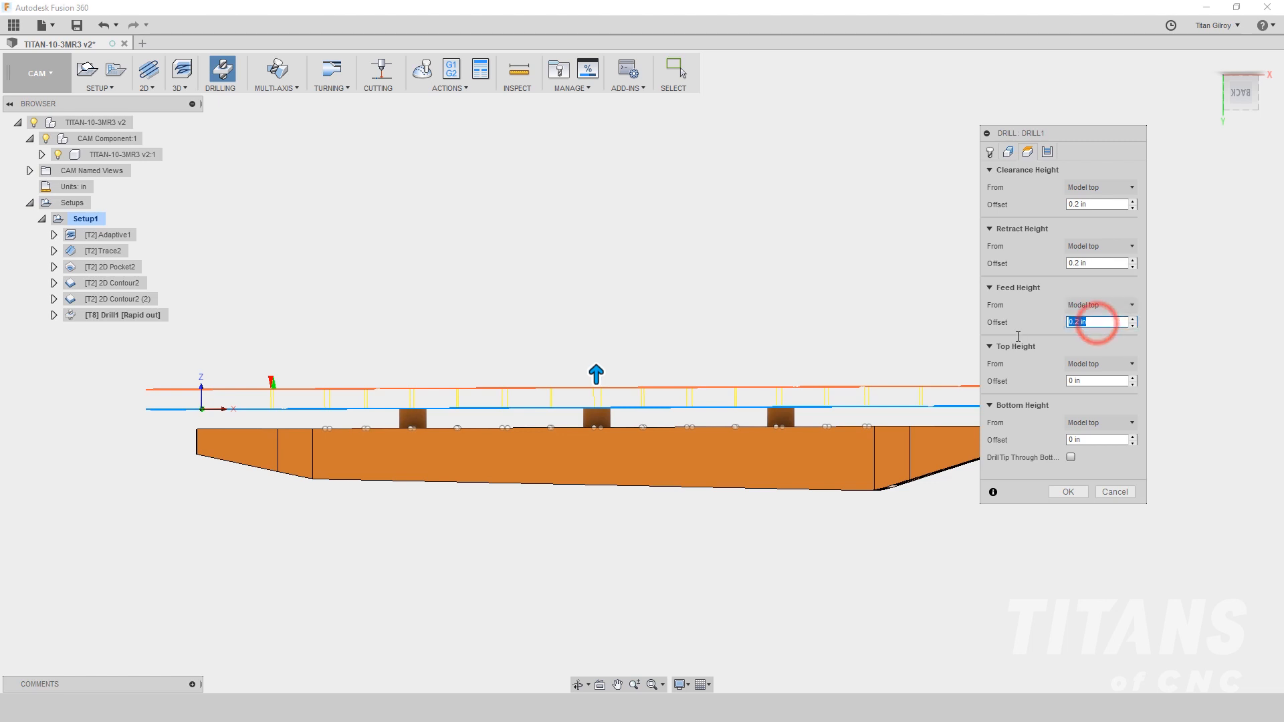
{"action": "type", "text": "-.1"}
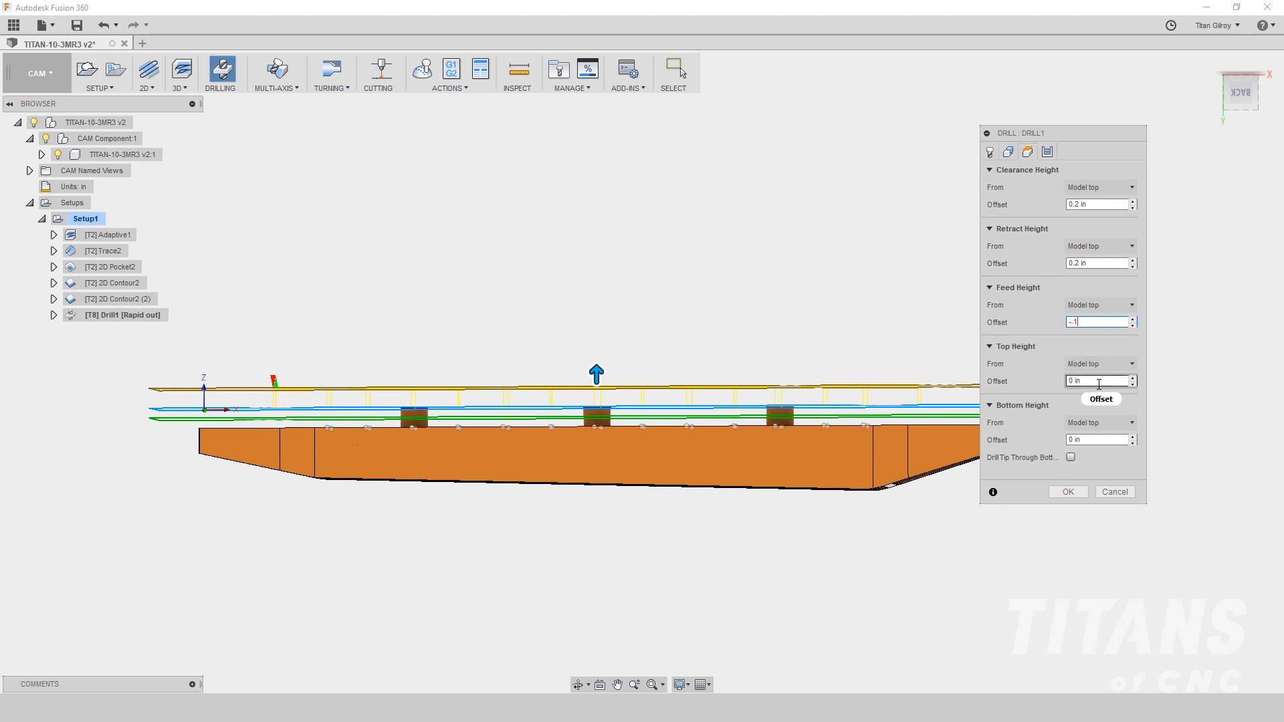
{"action": "type", "text": "-.2"}
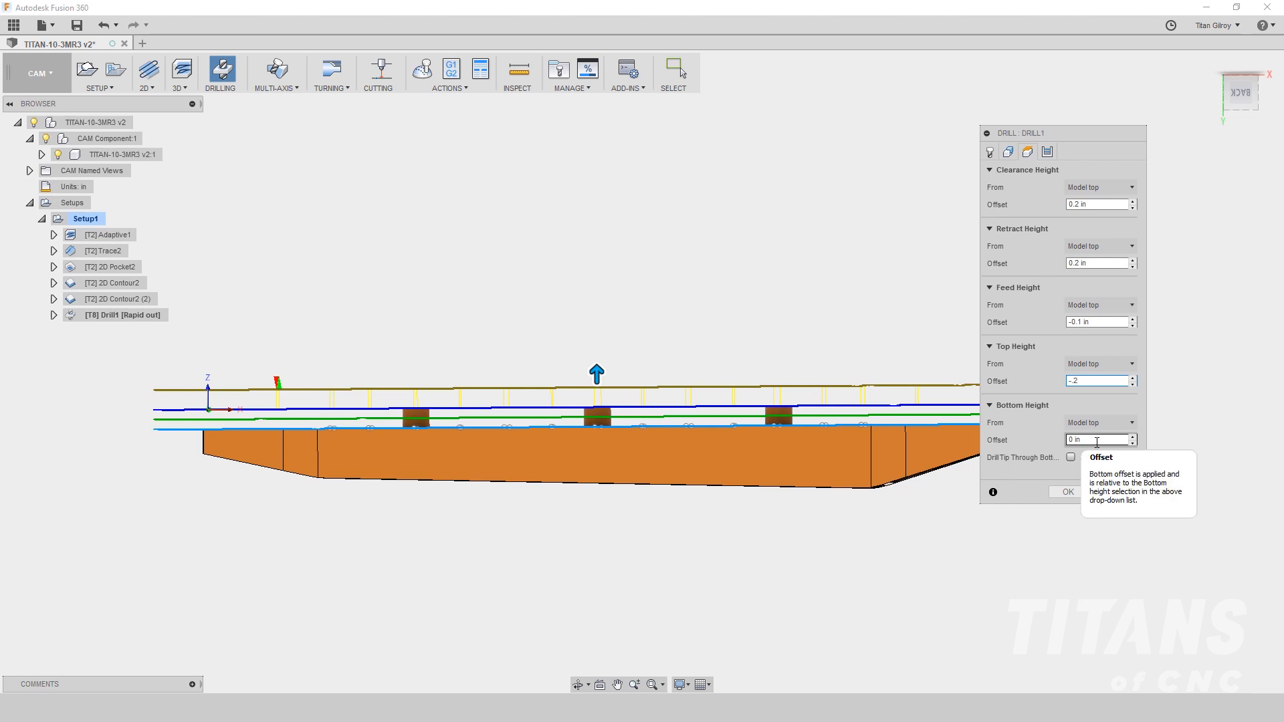
- Set the bottom height offset to -0.95 in from the model top and check the drill tips against the part's underside
{"action": "left_click", "coordinate": [1096, 443]}
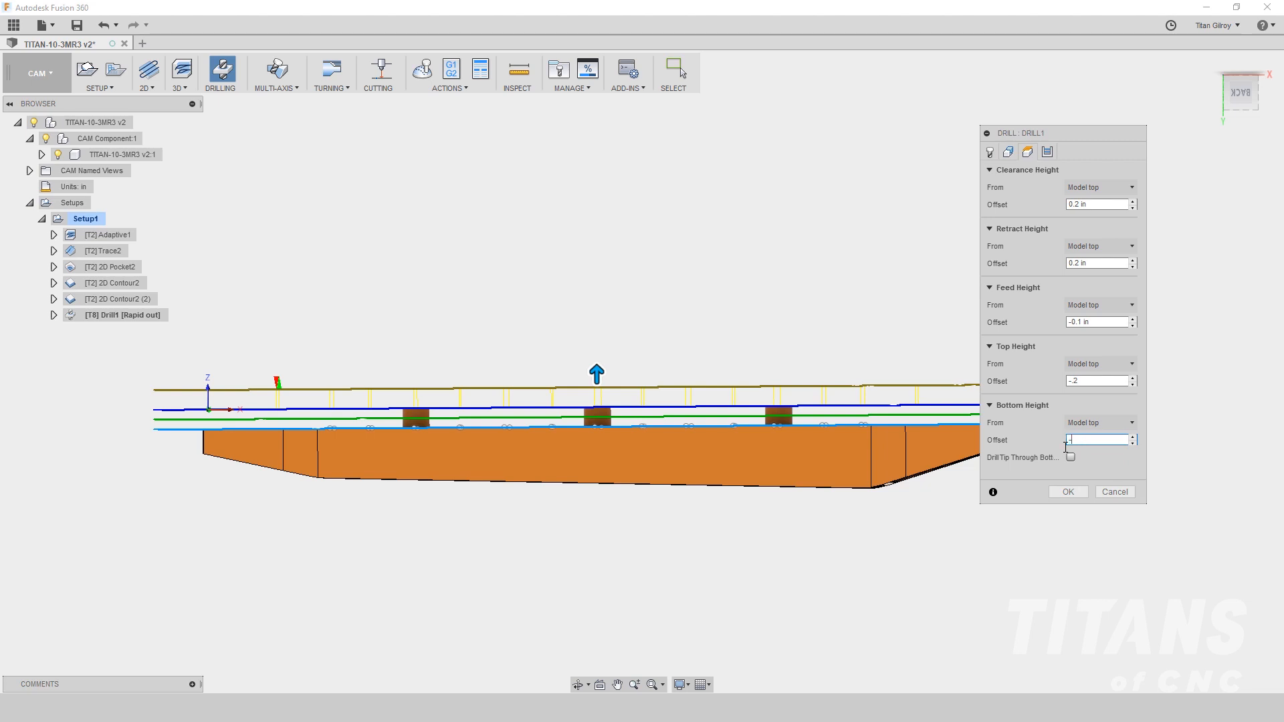
{"action": "type", "text": "-1."}
{"action": "mouse_move", "coordinate": [849, 519]}
{"action": "middle_mouse_down", "text": "shift"}
{"action": "mouse_move", "coordinate": [857, 498]}
{"action": "mouse_move", "coordinate": [842, 500]}
{"action": "middle_mouse_up", "text": "shift"}
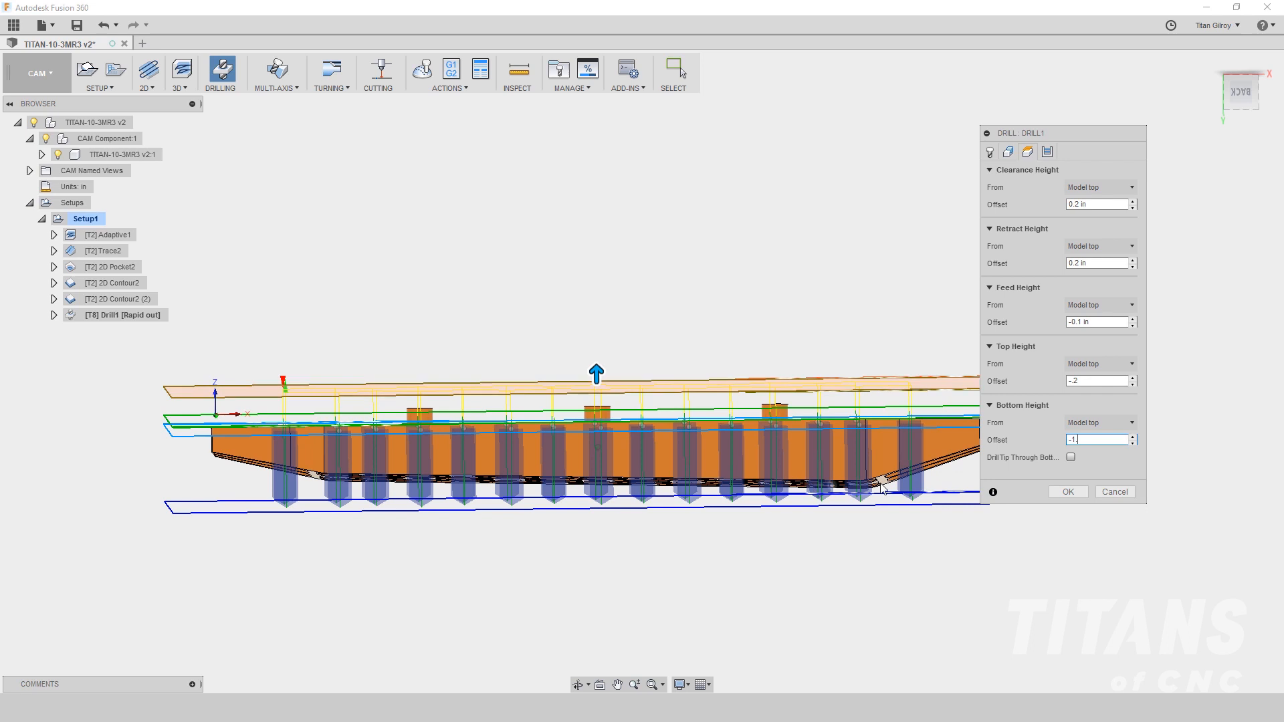
{"action": "key", "text": "BackSpace"}
{"action": "key", "text": "BackSpace"}
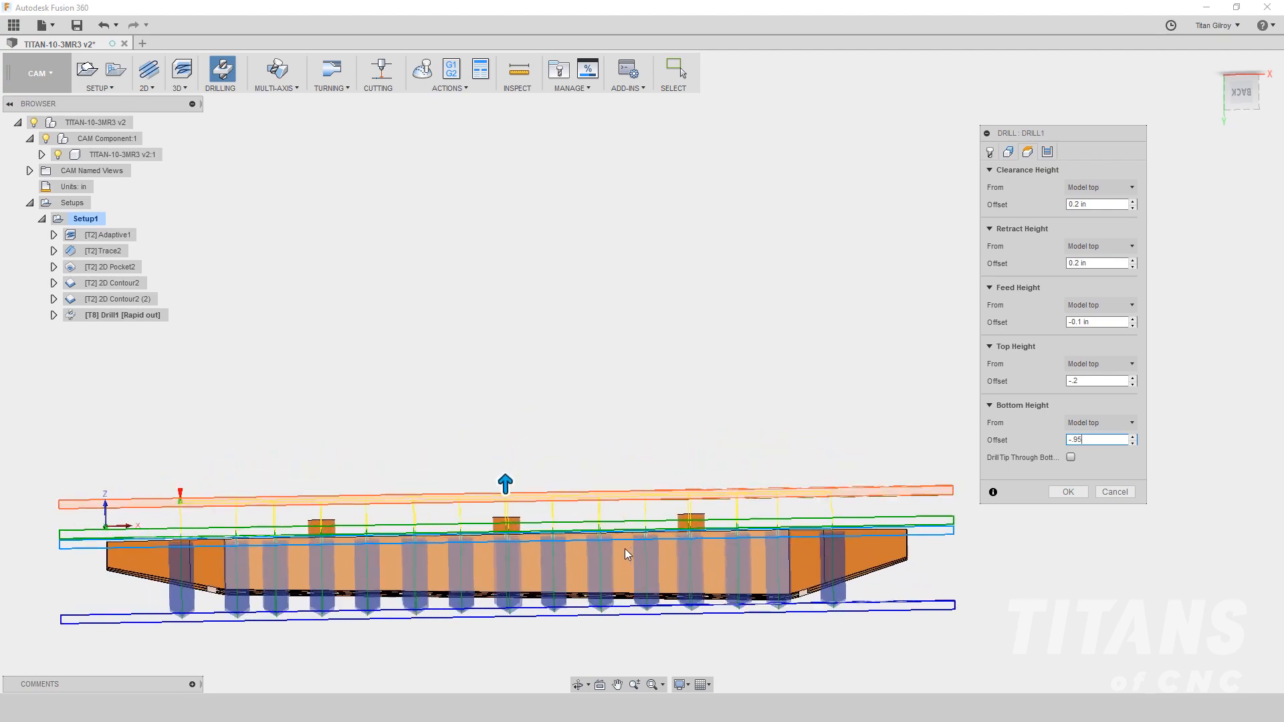
{"action": "scroll", "coordinate": [790, 613], "scroll_direction": "up", "scroll_amount": 5}
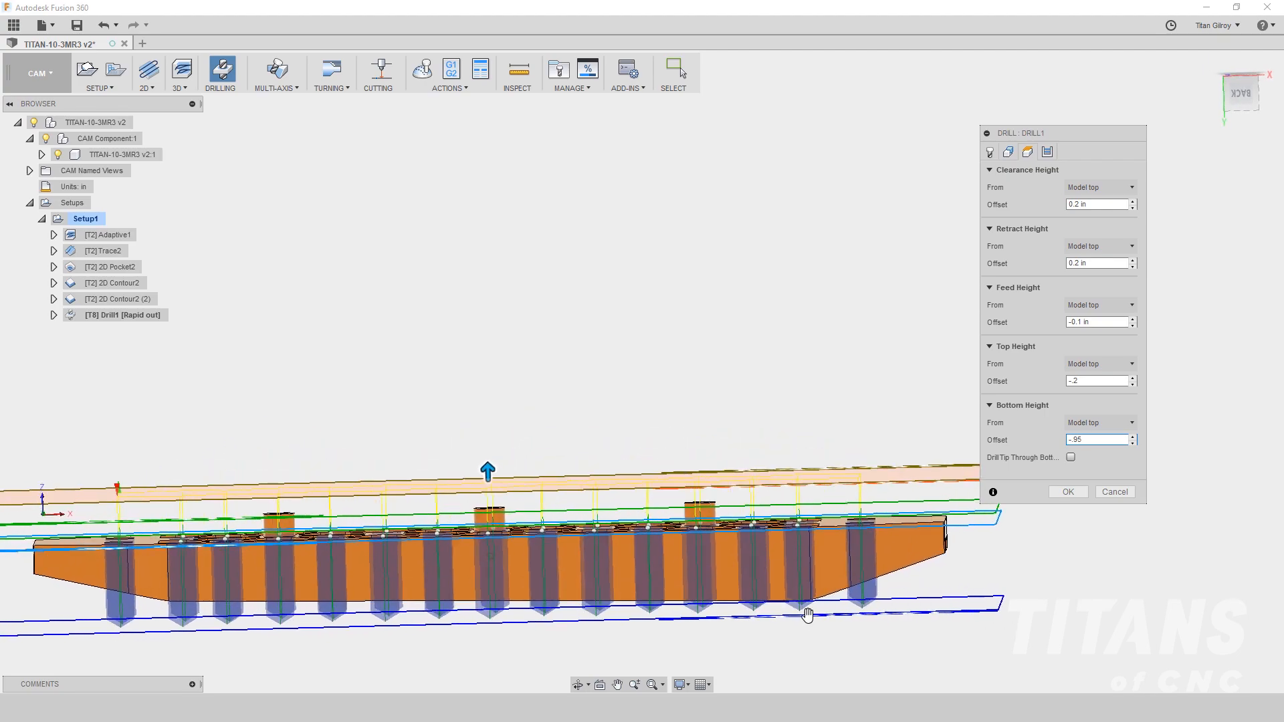
{"action": "scroll", "coordinate": [769, 642], "scroll_direction": "up", "scroll_amount": 4}
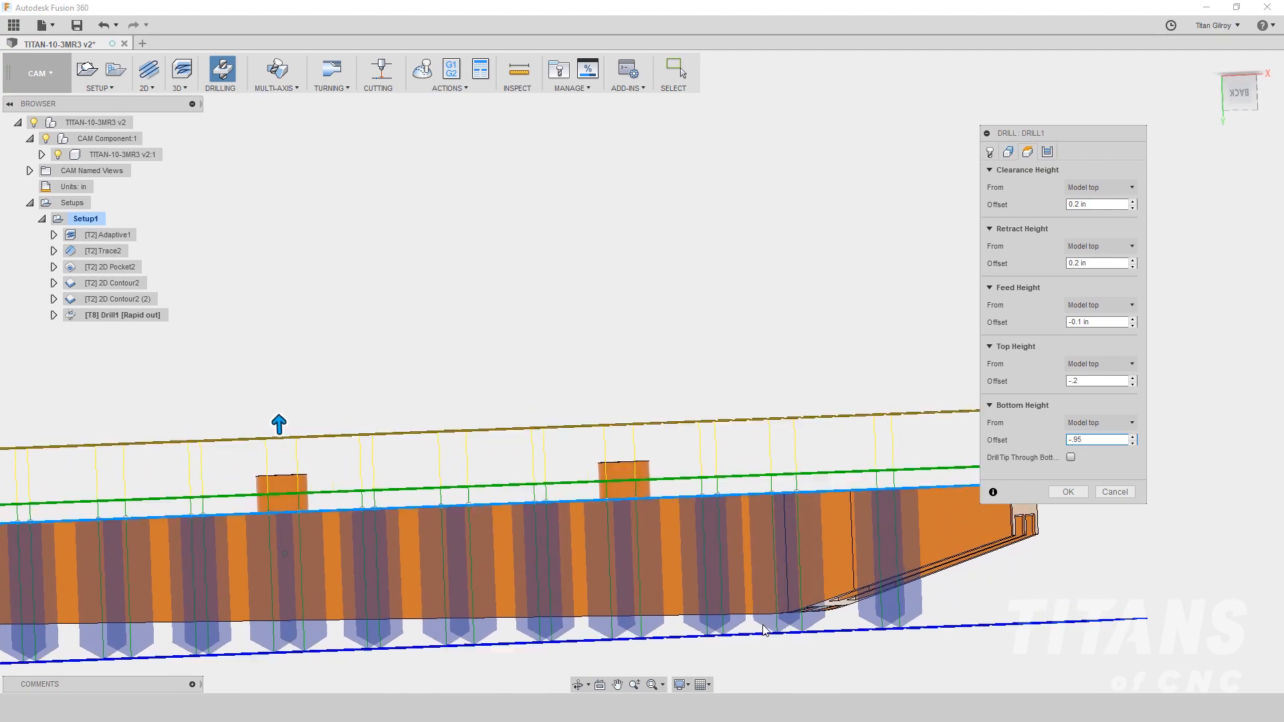
{"action": "middle_click_drag", "start_coordinate": [760, 649], "coordinate": [780, 620], "text": "shift"}
{"action": "scroll", "coordinate": [579, 646], "scroll_direction": "down", "scroll_amount": 5}
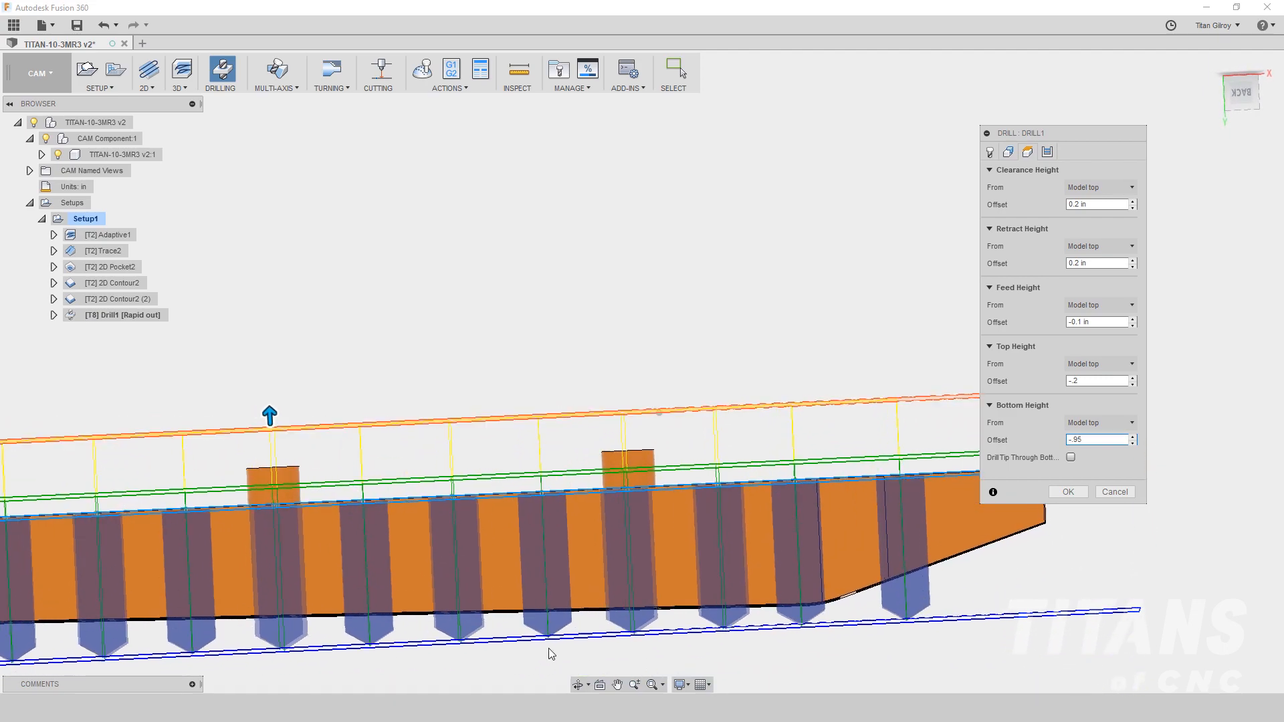
{"action": "scroll", "coordinate": [581, 644], "scroll_direction": "down", "scroll_amount": 3}
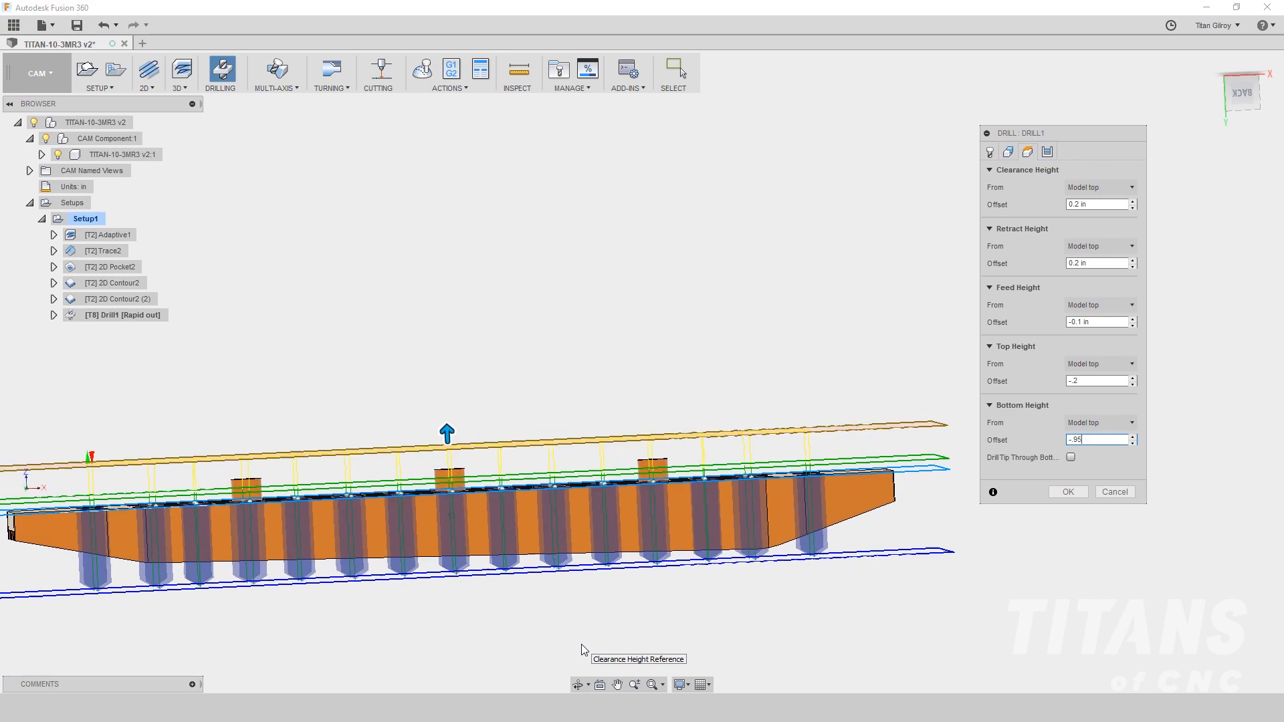
{"action": "middle_click_drag", "start_coordinate": [728, 515], "coordinate": [758, 538], "text": "shift"}
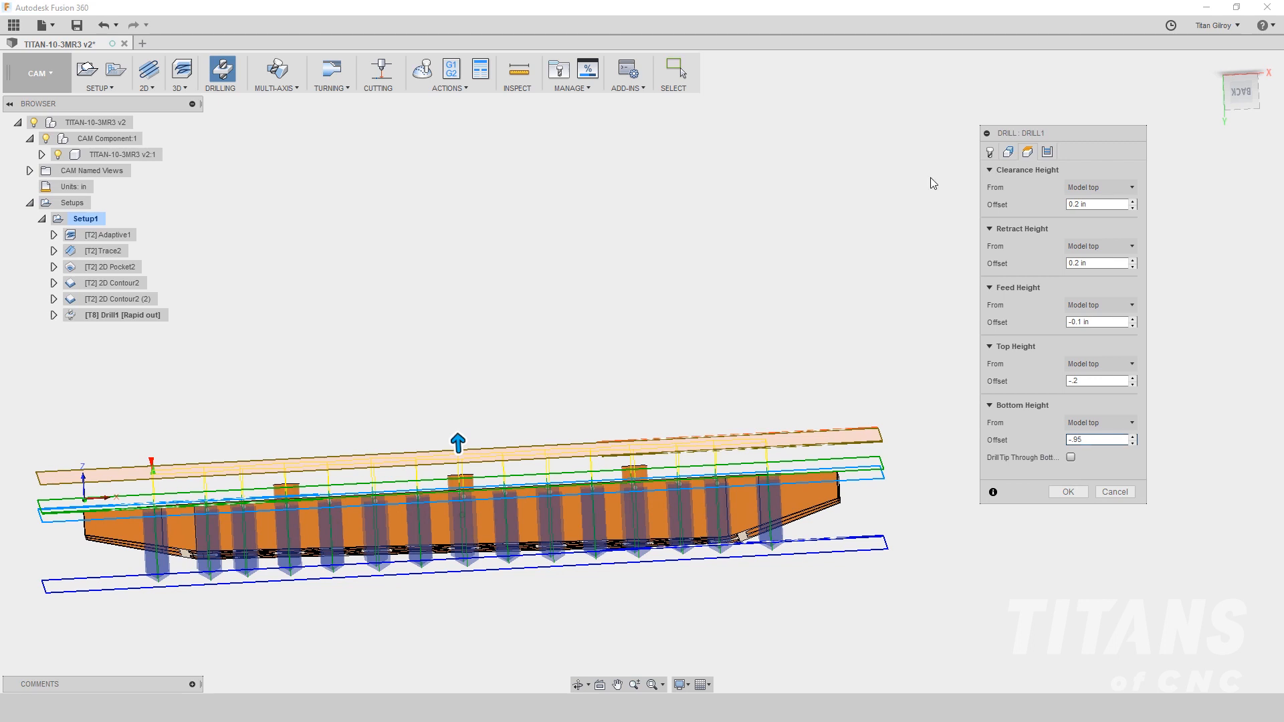
- Use the Deep drilling - full retract cycle with a 0.1 in pecking depth and generate the drilling operation
{"action": "left_click", "coordinate": [1047, 152]}
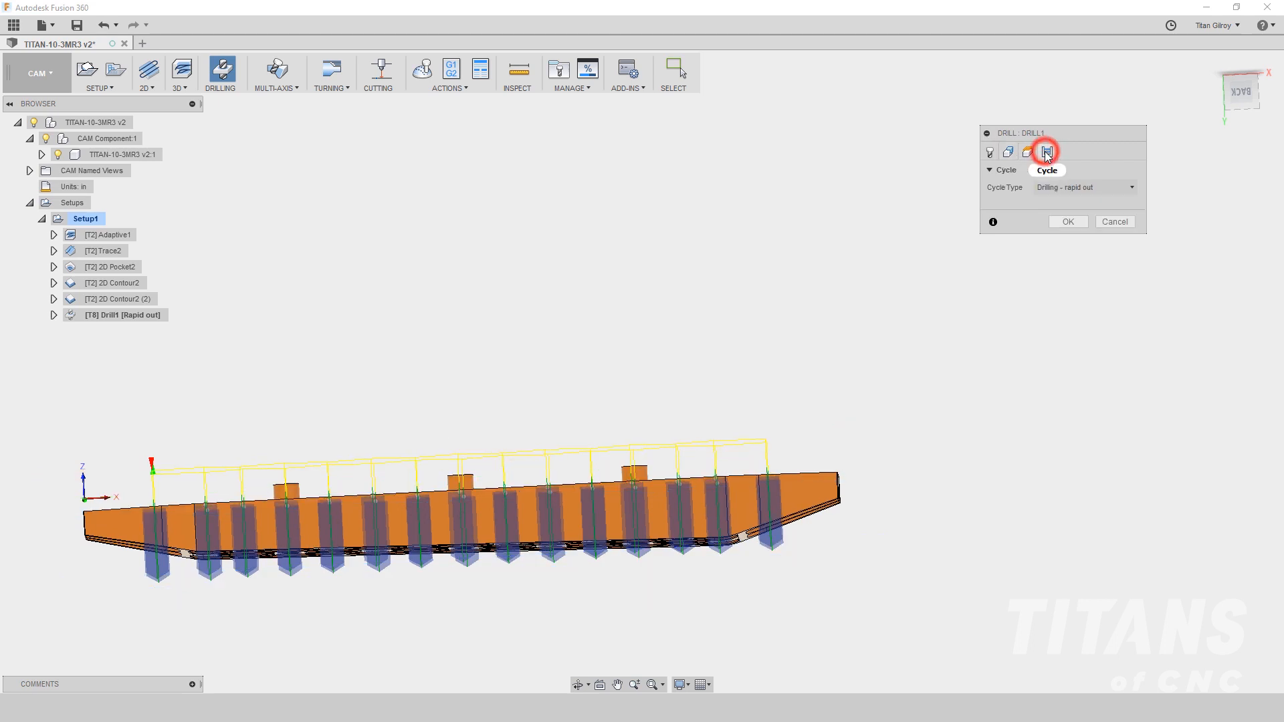
{"action": "left_click", "coordinate": [1131, 188]}
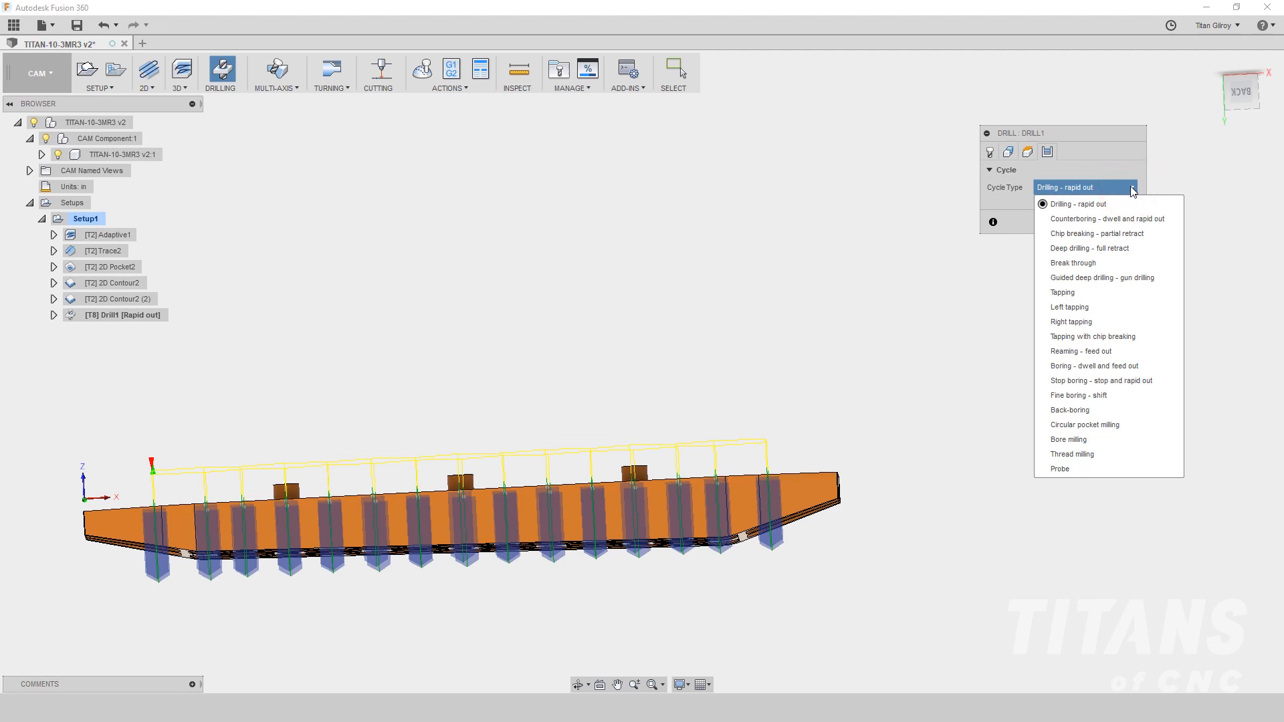
{"action": "left_click", "coordinate": [1125, 248]}
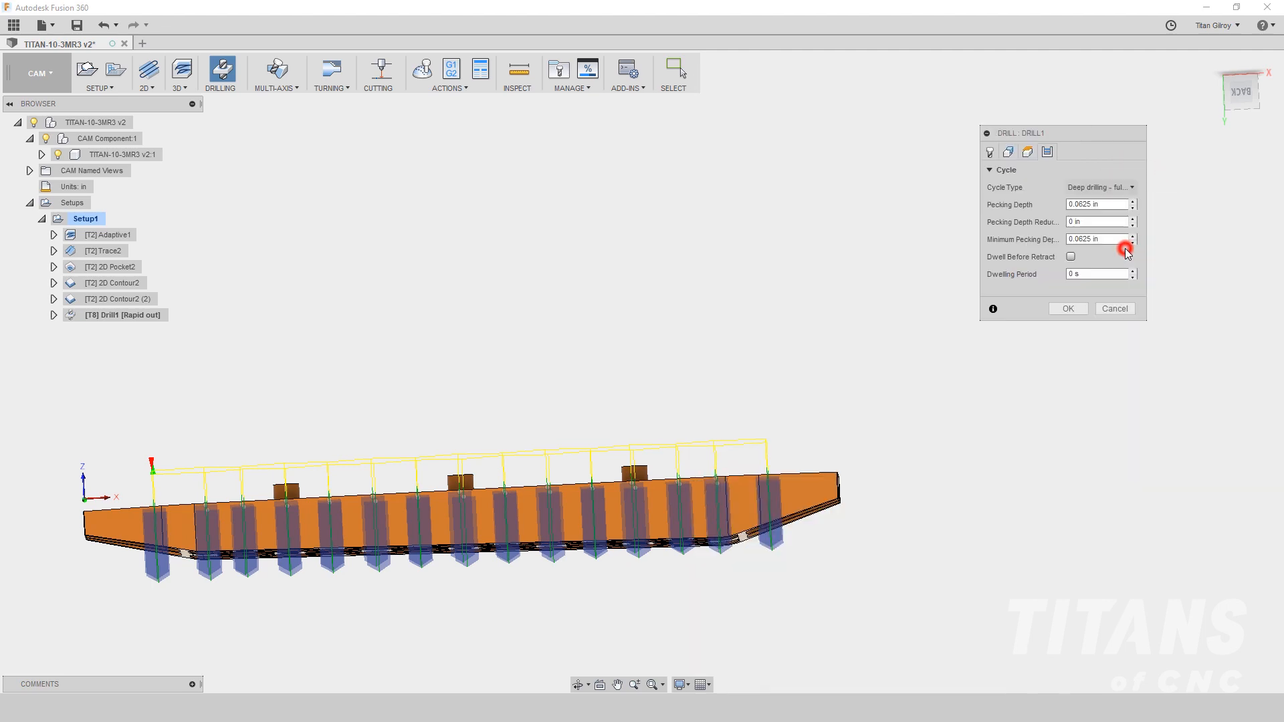
{"action": "left_click", "coordinate": [1106, 205]}
{"action": "left_click_drag", "start_coordinate": [1106, 206], "coordinate": [1059, 205]}
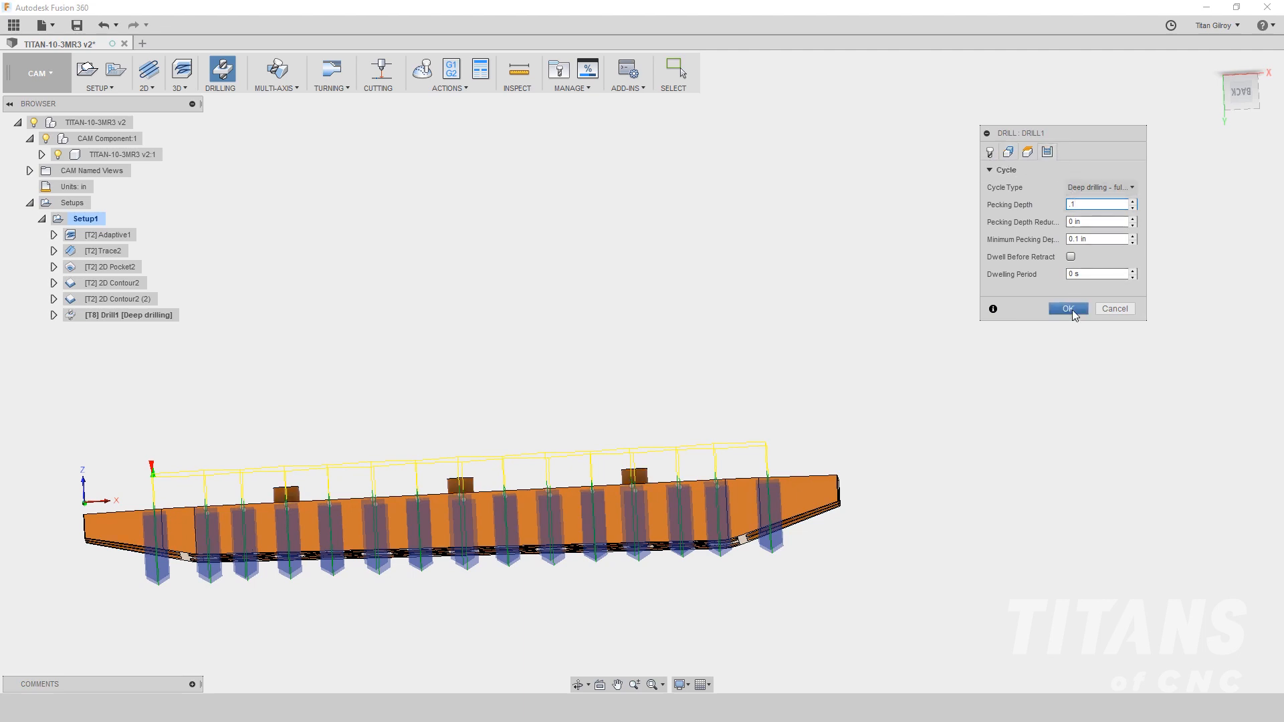
{"action": "left_click", "coordinate": [1070, 309]}
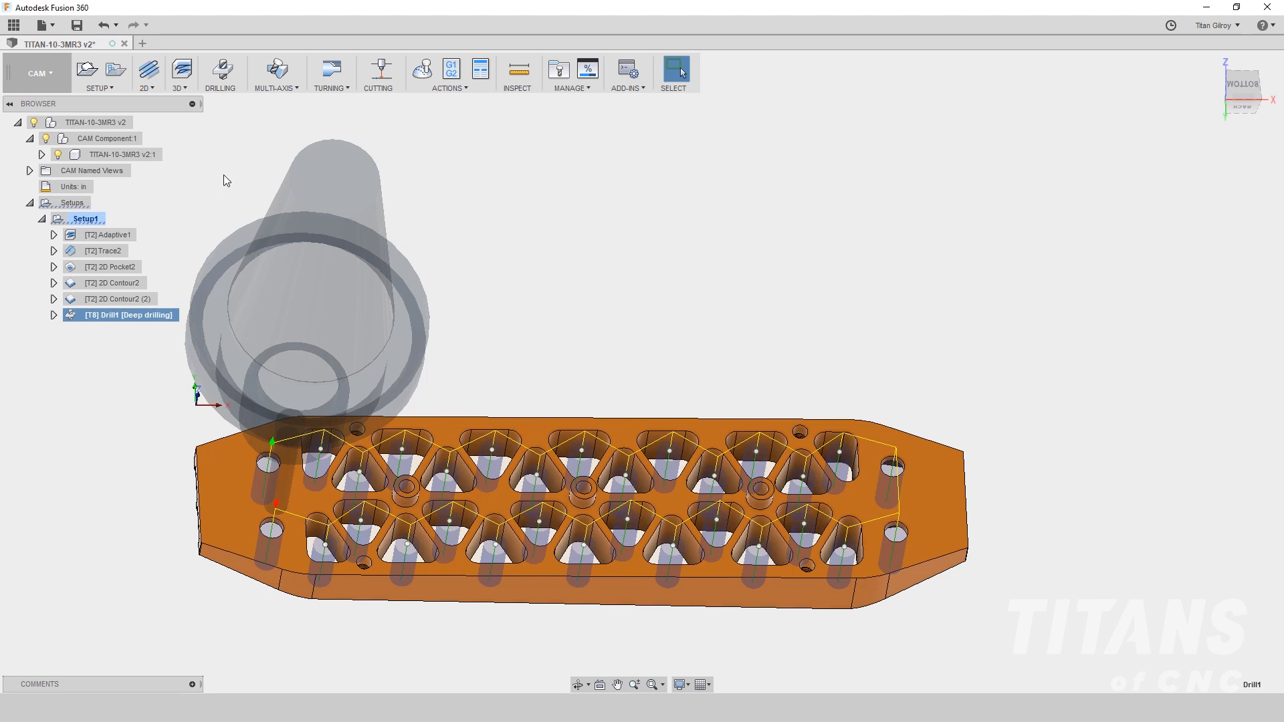
- Start a 2D Adaptive Clearing operation with tool 4, the 1/4" flat end mill, from the TITAN_BUILDING_BLOCKS_TOOLS library
{"action": "left_click", "coordinate": [153, 89]}
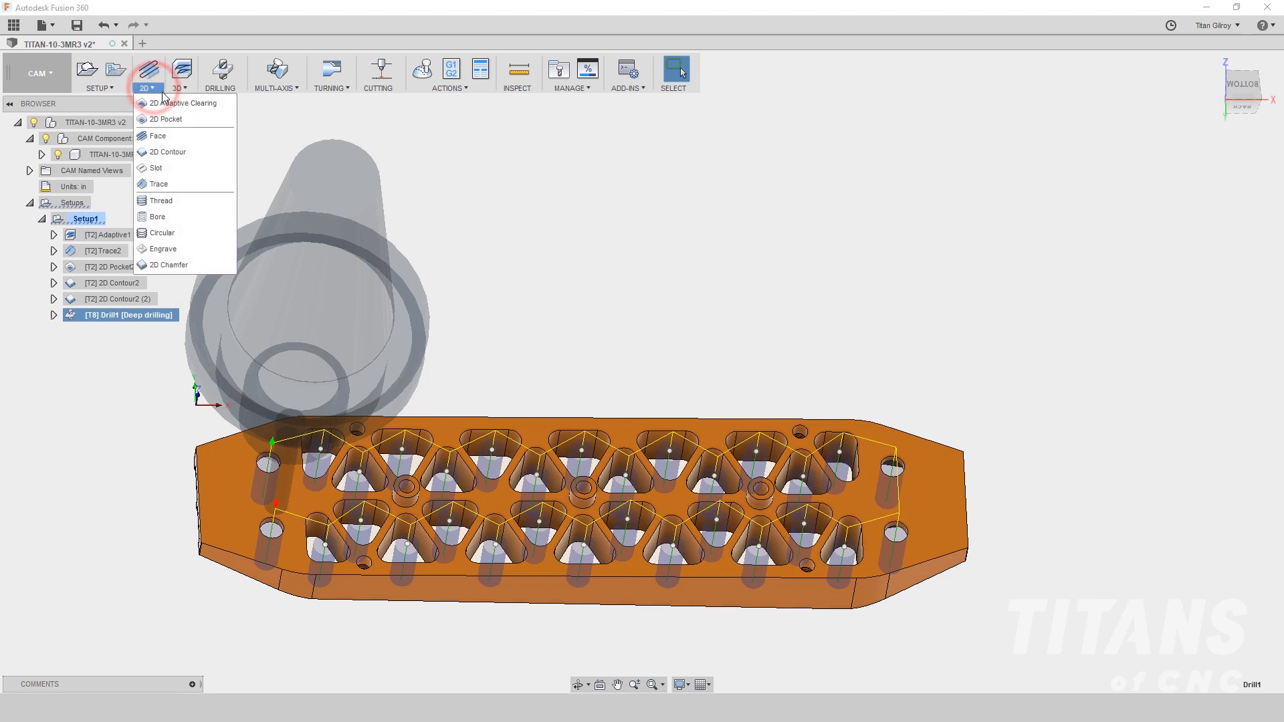
{"action": "left_click", "coordinate": [185, 107]}
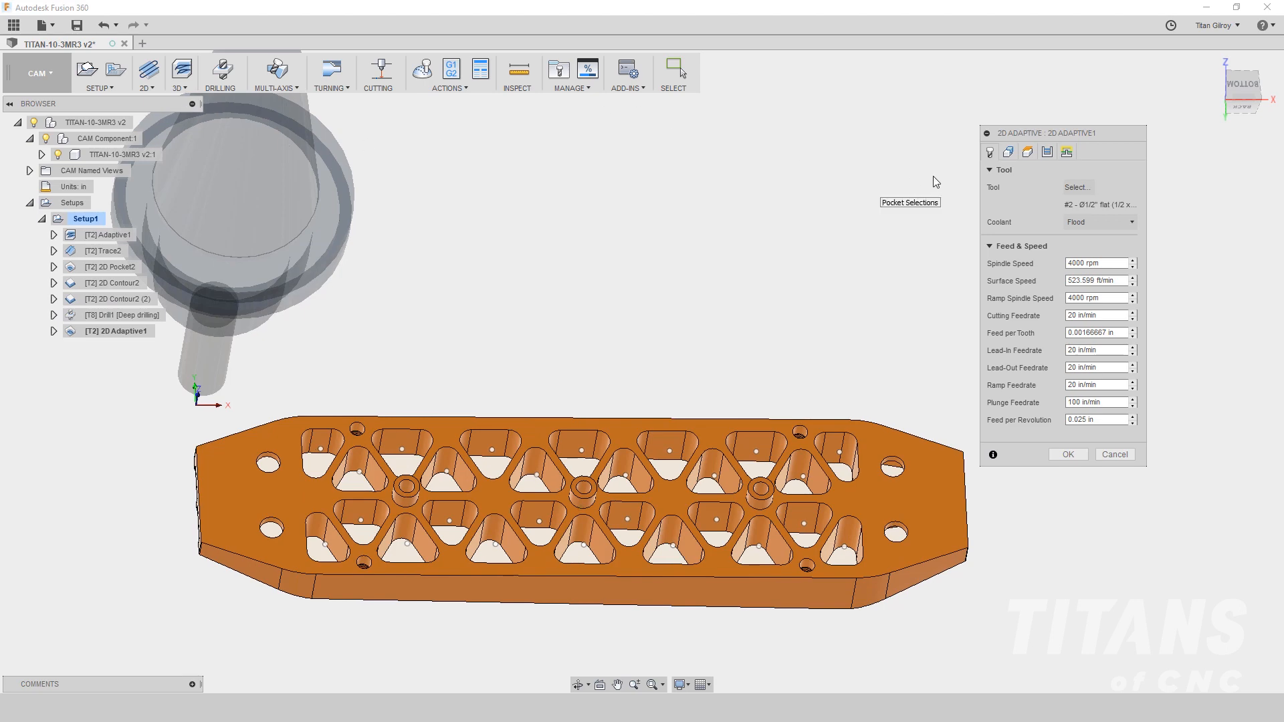
{"action": "left_click", "coordinate": [1077, 190]}
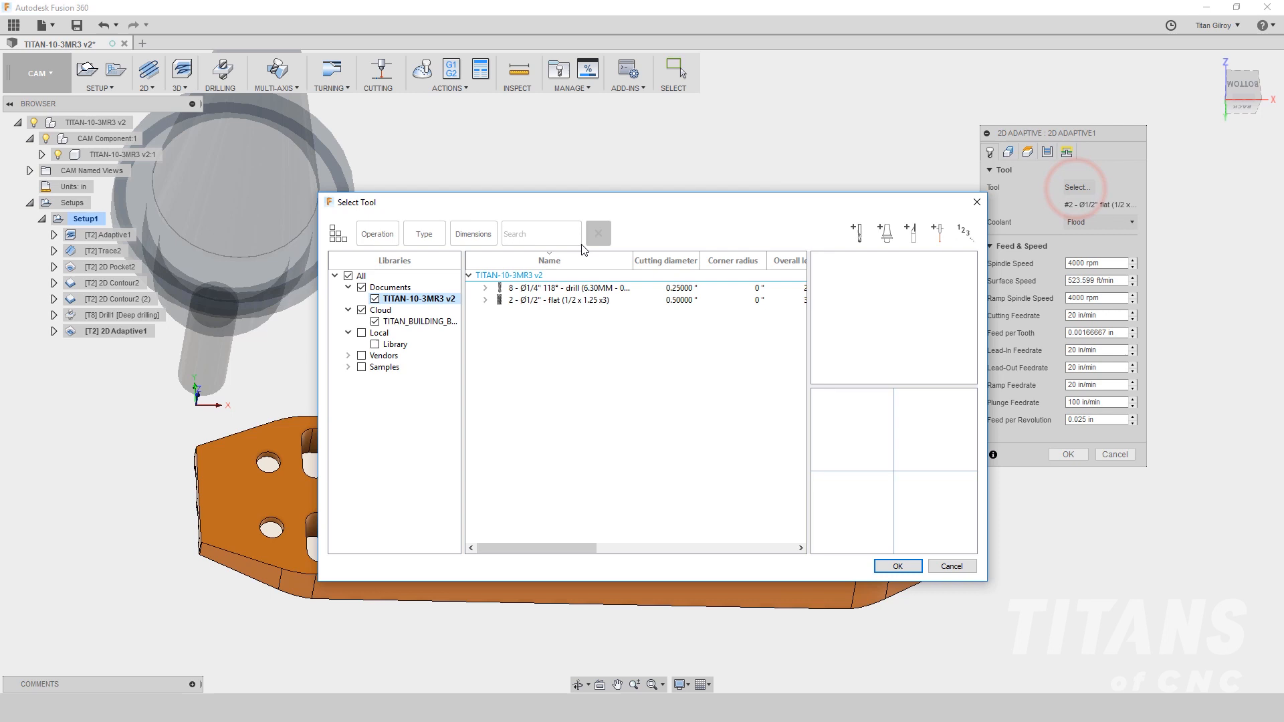
{"action": "left_click", "coordinate": [436, 322]}
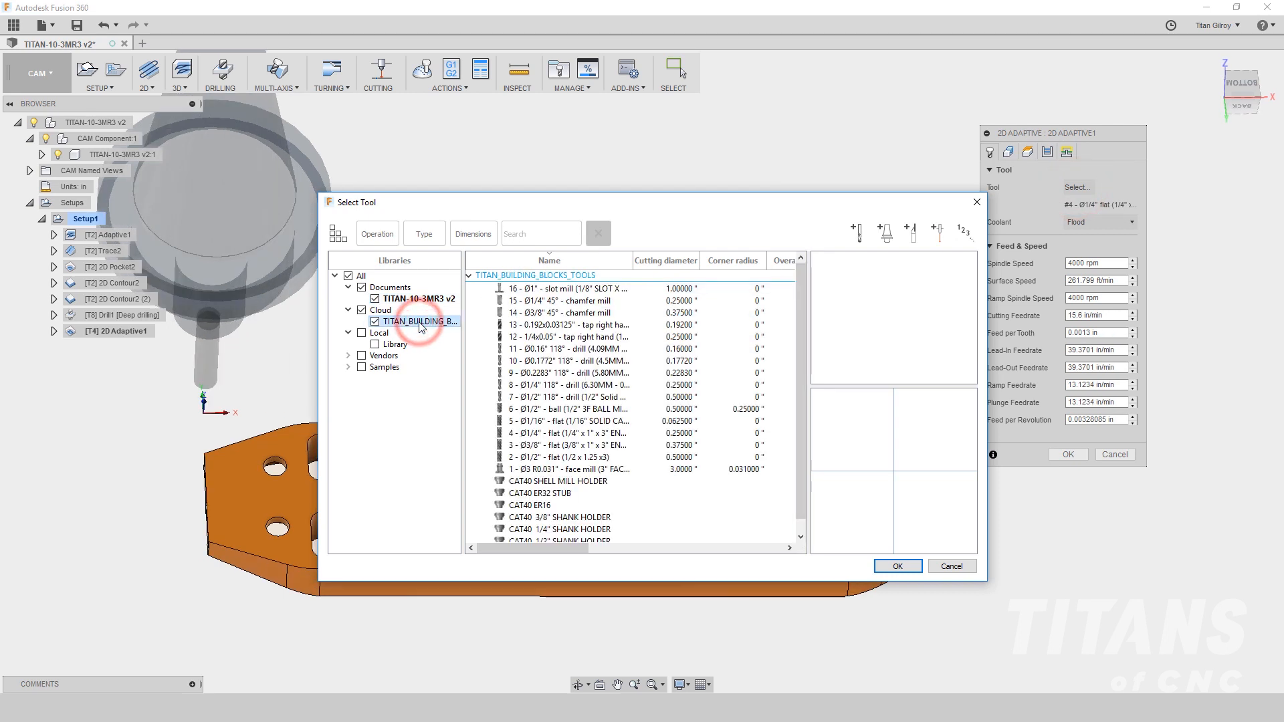
{"action": "left_click", "coordinate": [557, 439]}
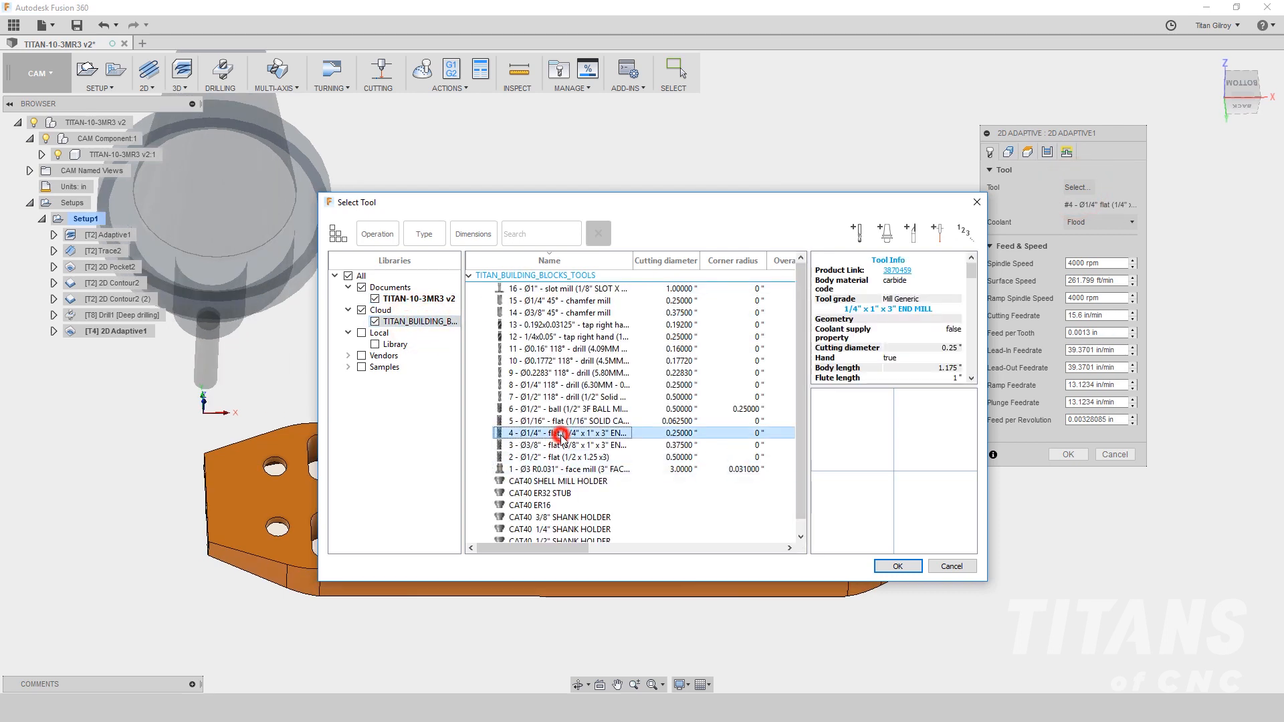
{"action": "left_click", "coordinate": [897, 567]}
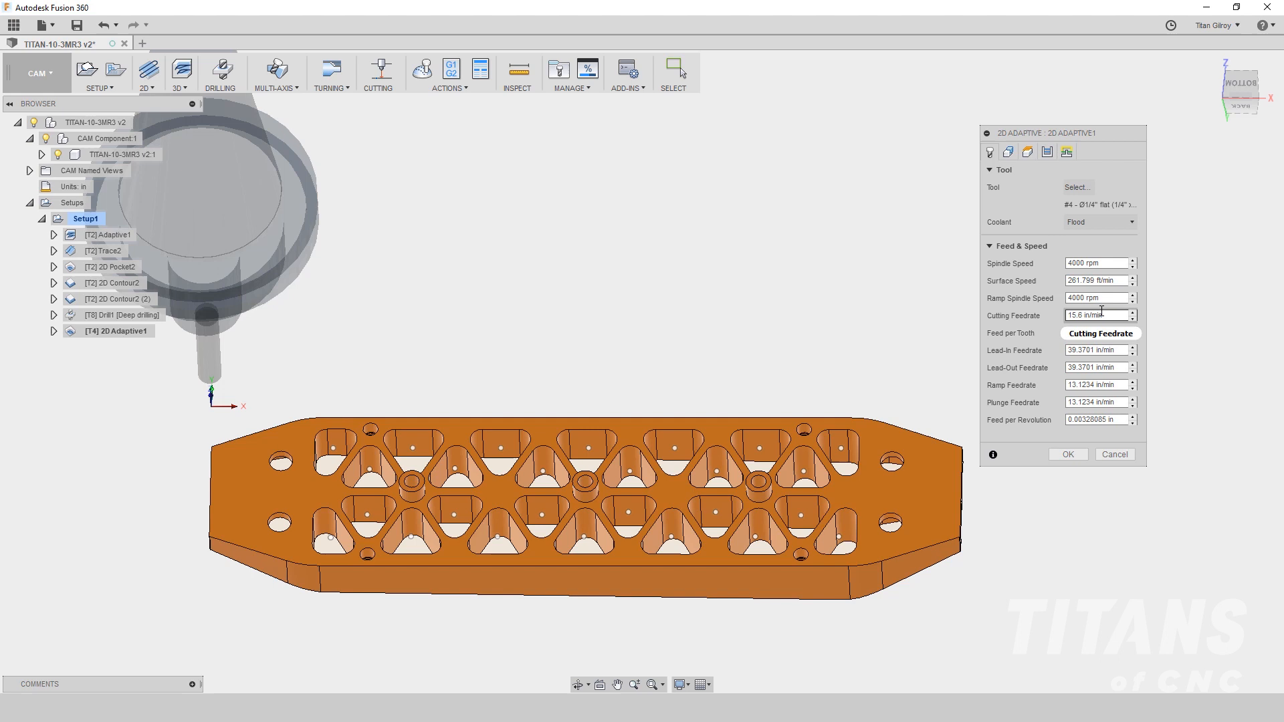
- Set the cutting feedrate to 20 in/min
{"action": "left_click", "coordinate": [1108, 316]}
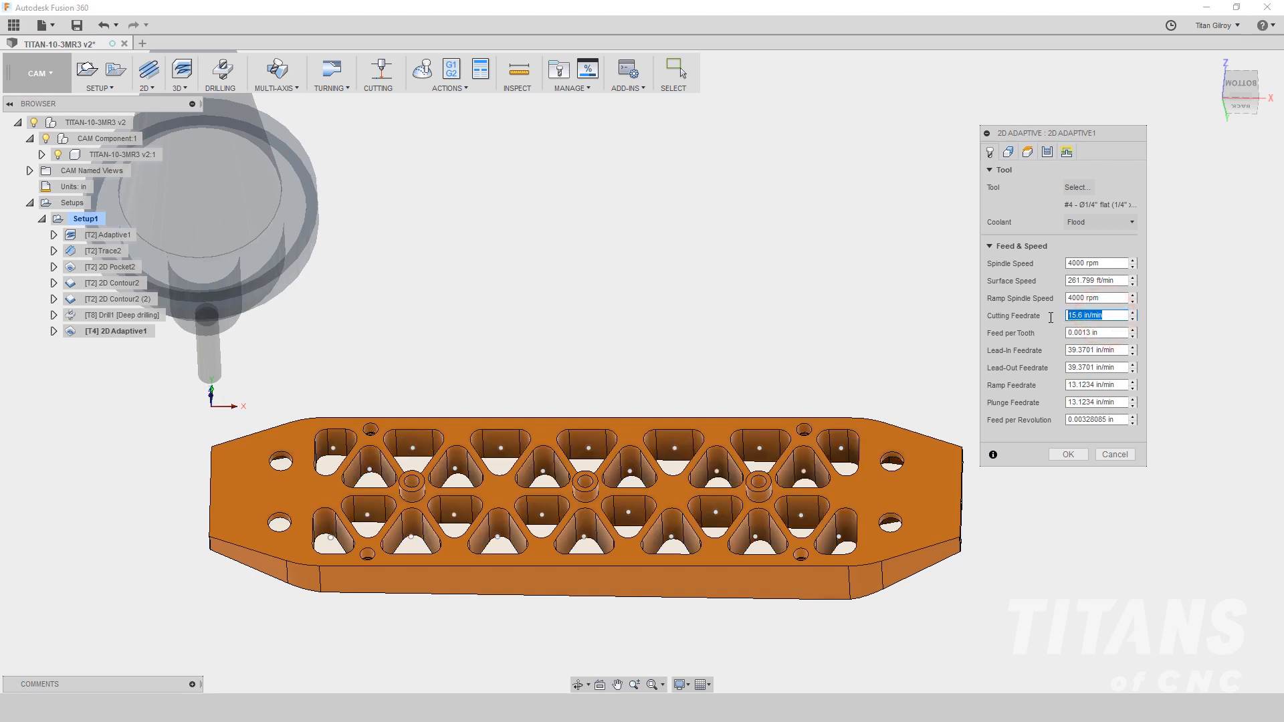
{"action": "type", "text": "25"}
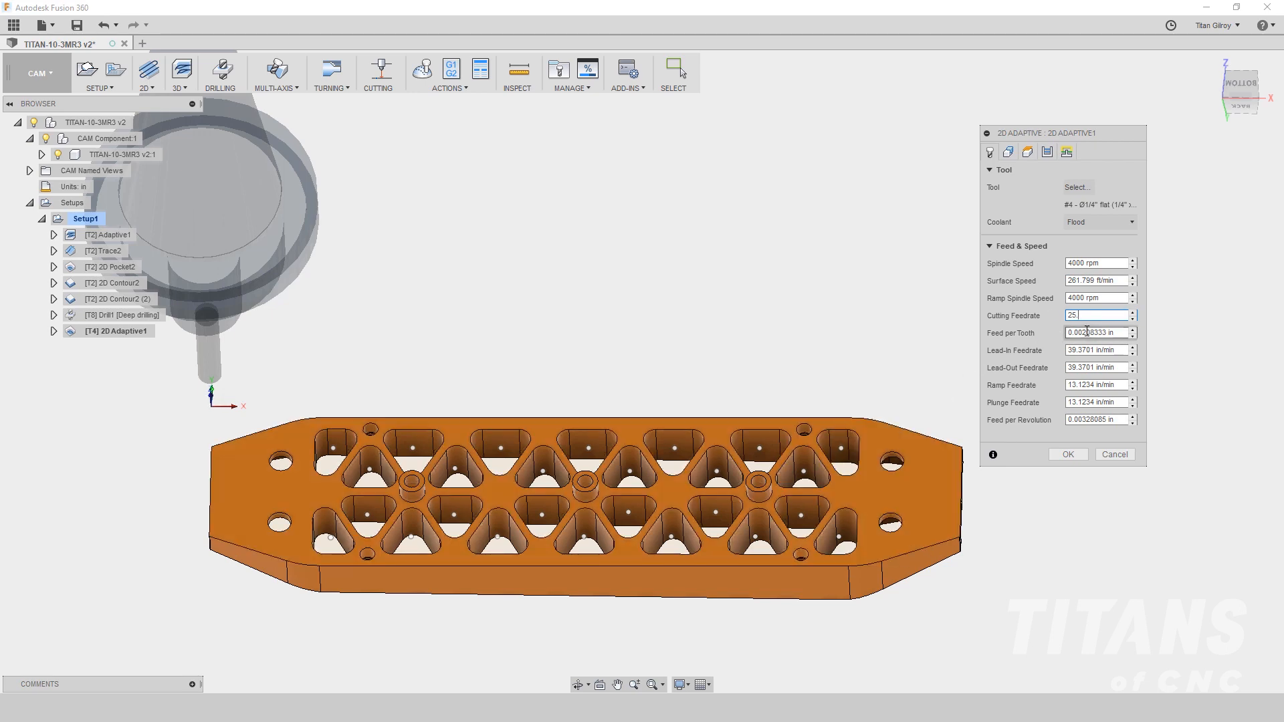
{"action": "key", "text": "BackSpace"}
{"action": "type", "text": "0."}
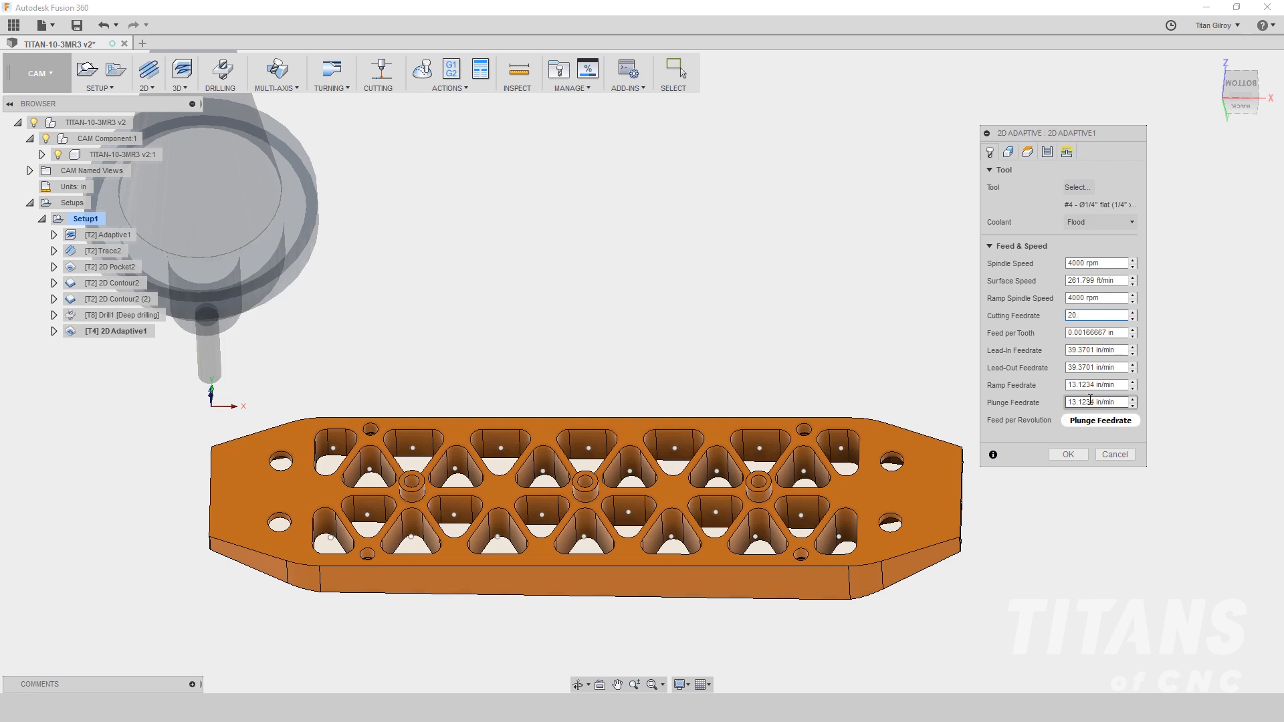
{"action": "key", "text": "Tab"}
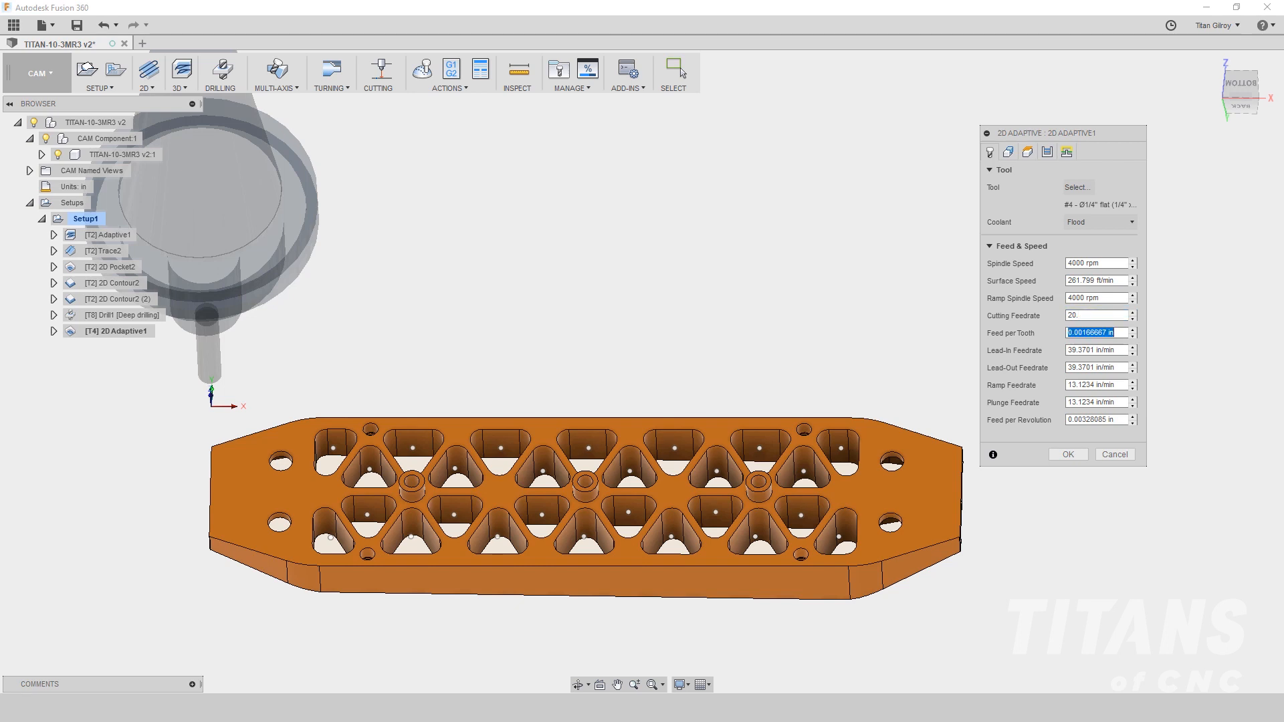
- Set the lead-in, lead-out and ramp feedrates to 20 in/min and the plunge feedrate to 25 in/min
{"action": "key", "text": "Tab"}
{"action": "type", "text": "20."}
{"action": "key", "text": "Tab"}
{"action": "type", "text": "2"}
{"action": "key", "text": "Tab"}
{"action": "type", "text": "20."}
{"action": "key", "text": "Tab"}
{"action": "type", "text": "20"}
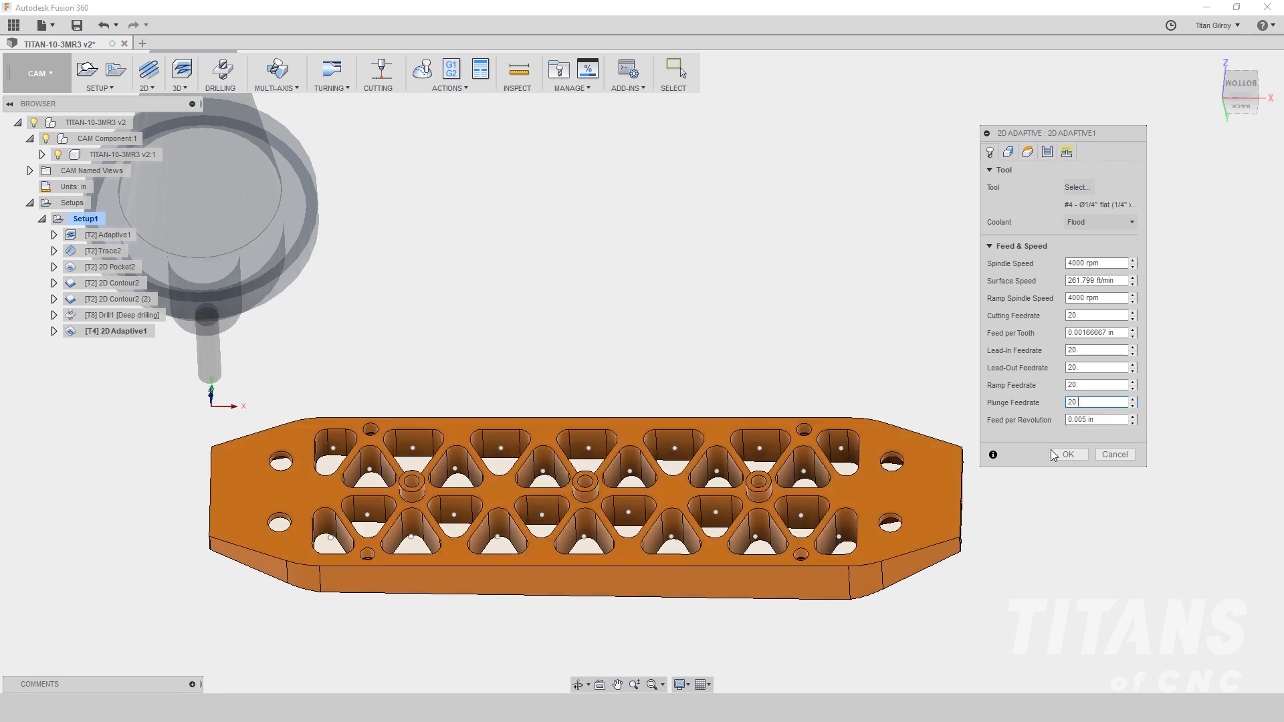
{"action": "left_click", "coordinate": [1084, 401]}
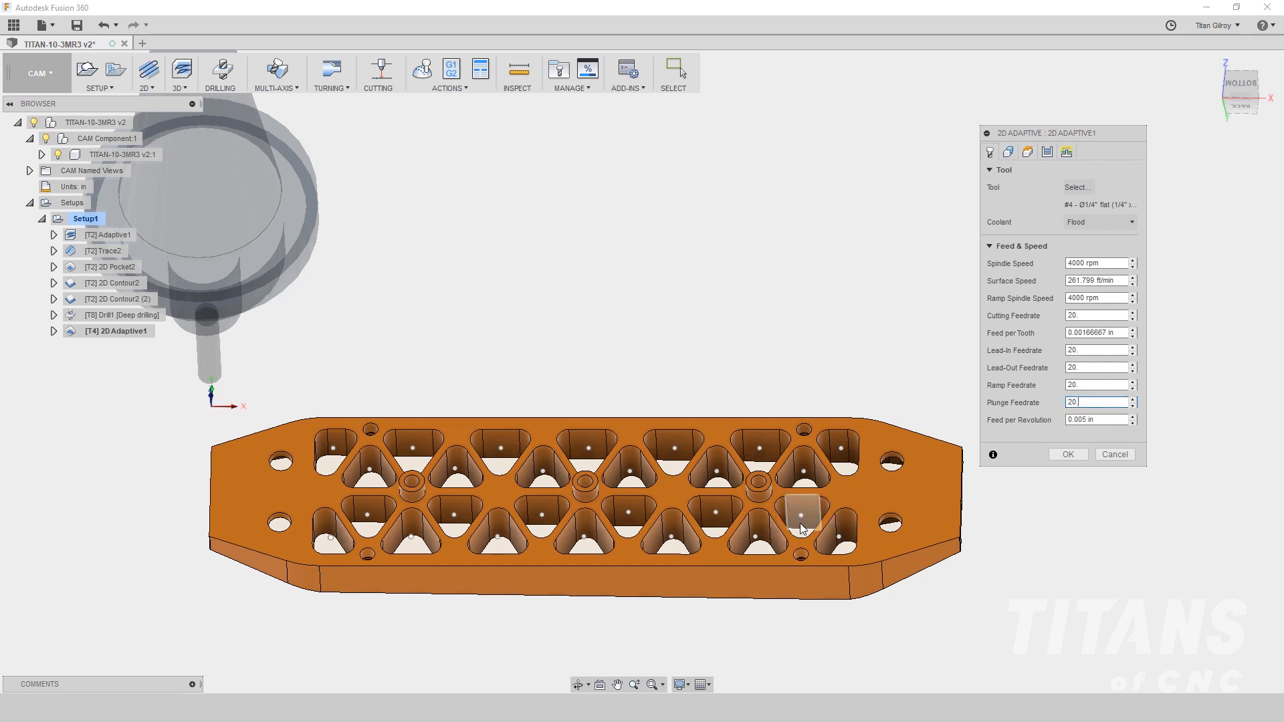
{"action": "double_click", "coordinate": [1086, 404]}
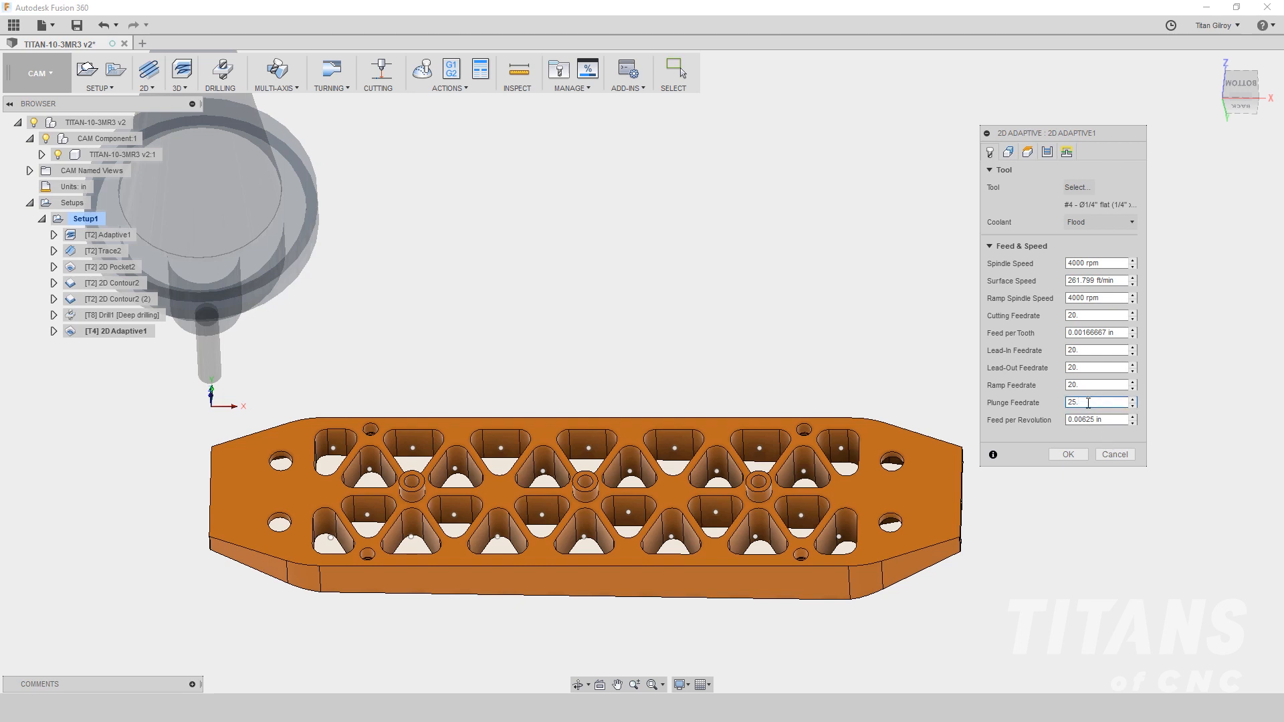
- Select the contours of the first two pockets at one end of the upper row, with the machining side inside the pockets
{"action": "left_click", "coordinate": [1009, 153]}
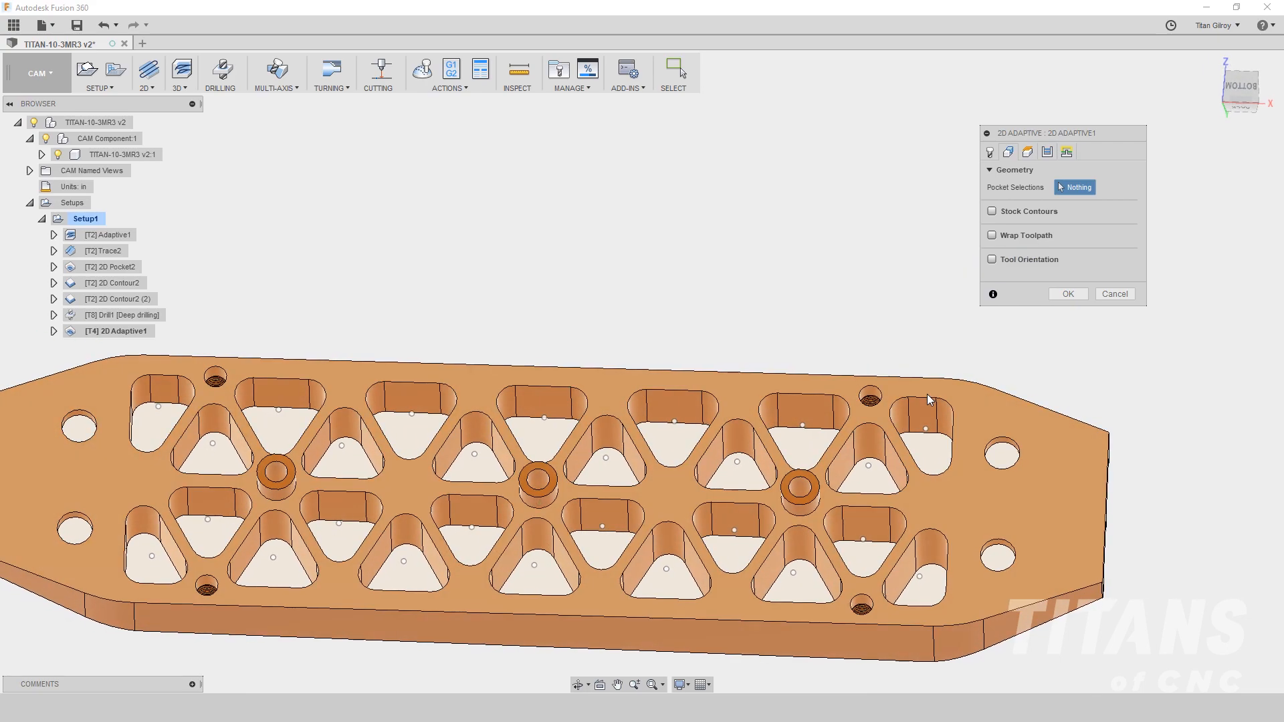
{"action": "left_click", "coordinate": [928, 399]}
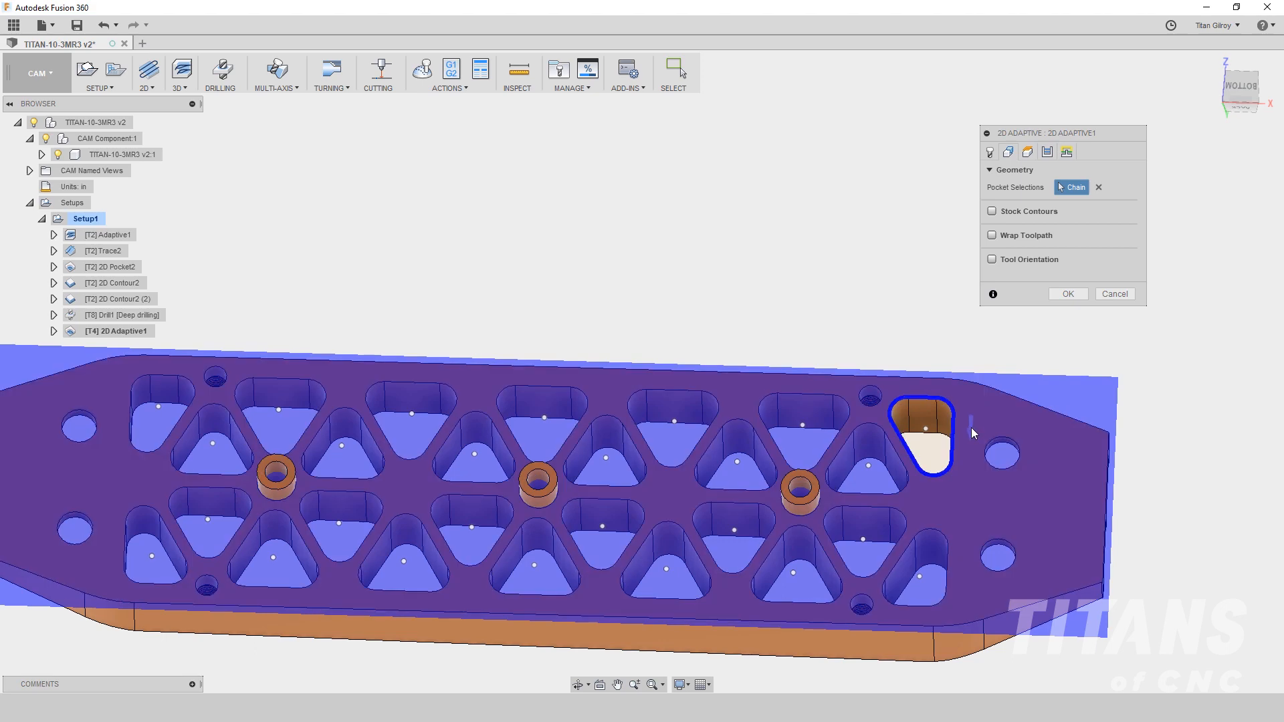
{"action": "left_click", "coordinate": [971, 430]}
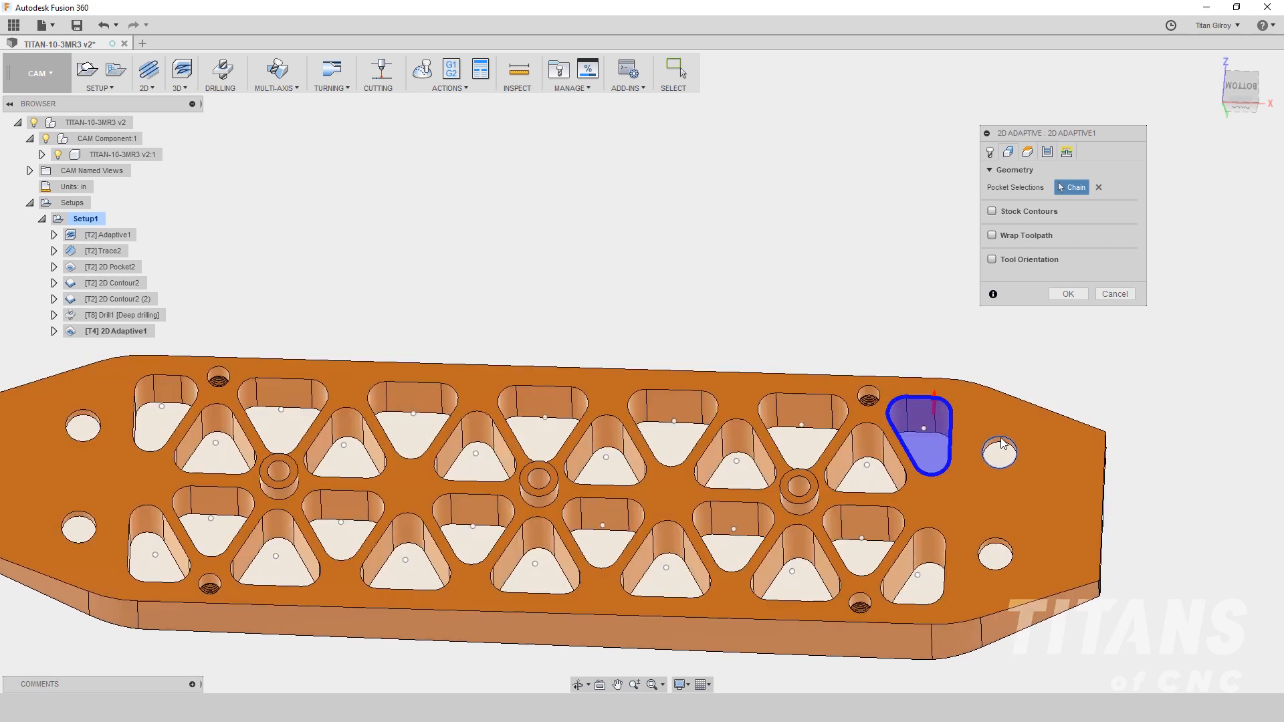
{"action": "left_click", "coordinate": [901, 462]}
{"action": "left_click", "coordinate": [881, 513]}
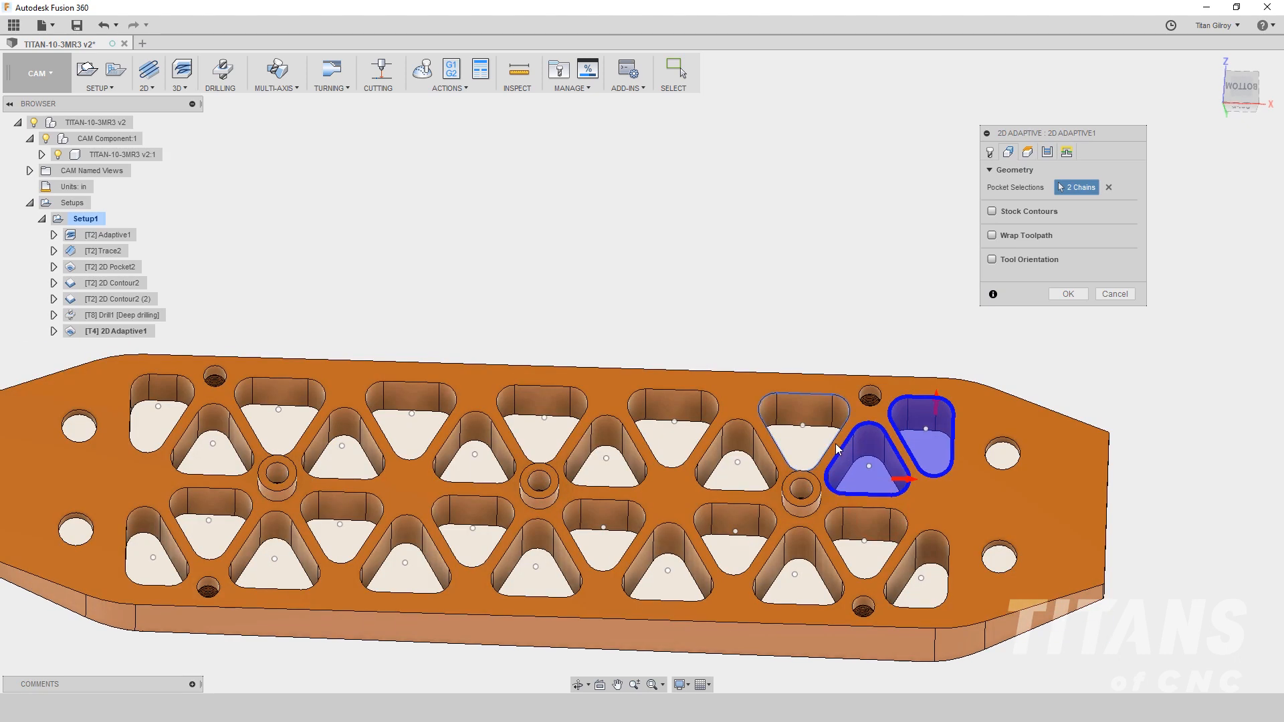
- Add the next five pocket contours along the upper row to the pocket selections
{"action": "left_click", "coordinate": [835, 442]}
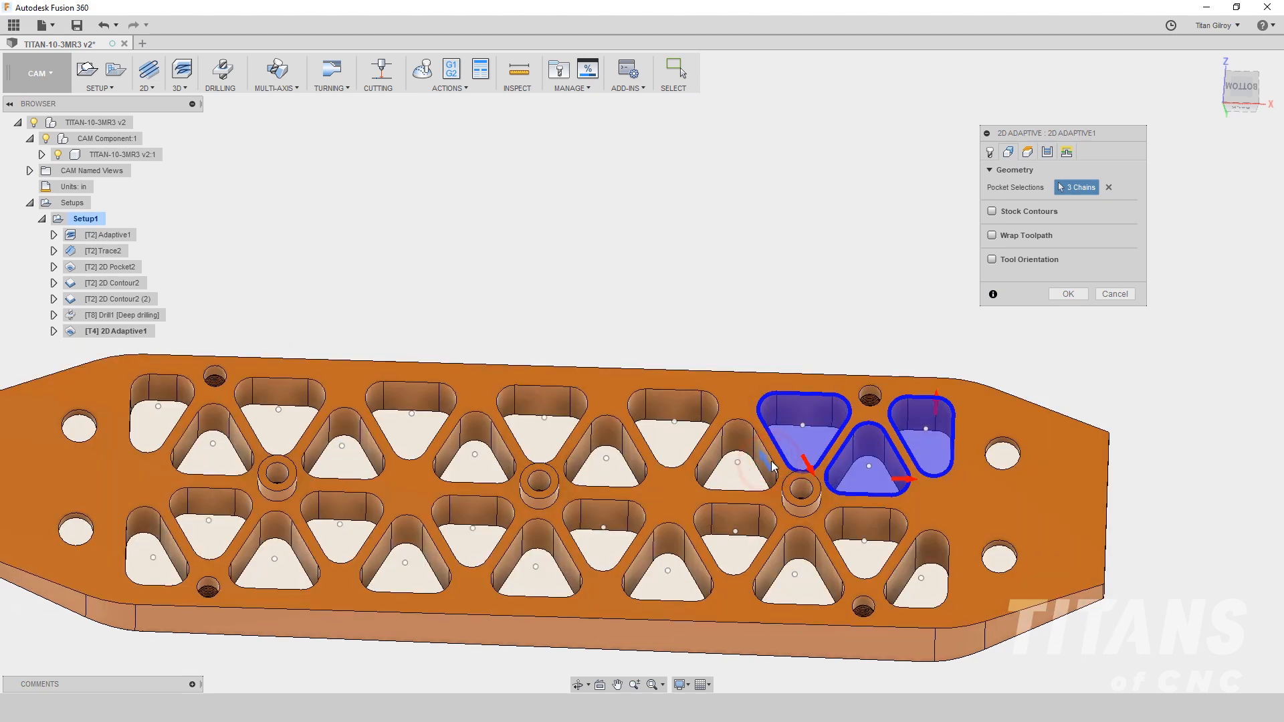
{"action": "left_click", "coordinate": [770, 463]}
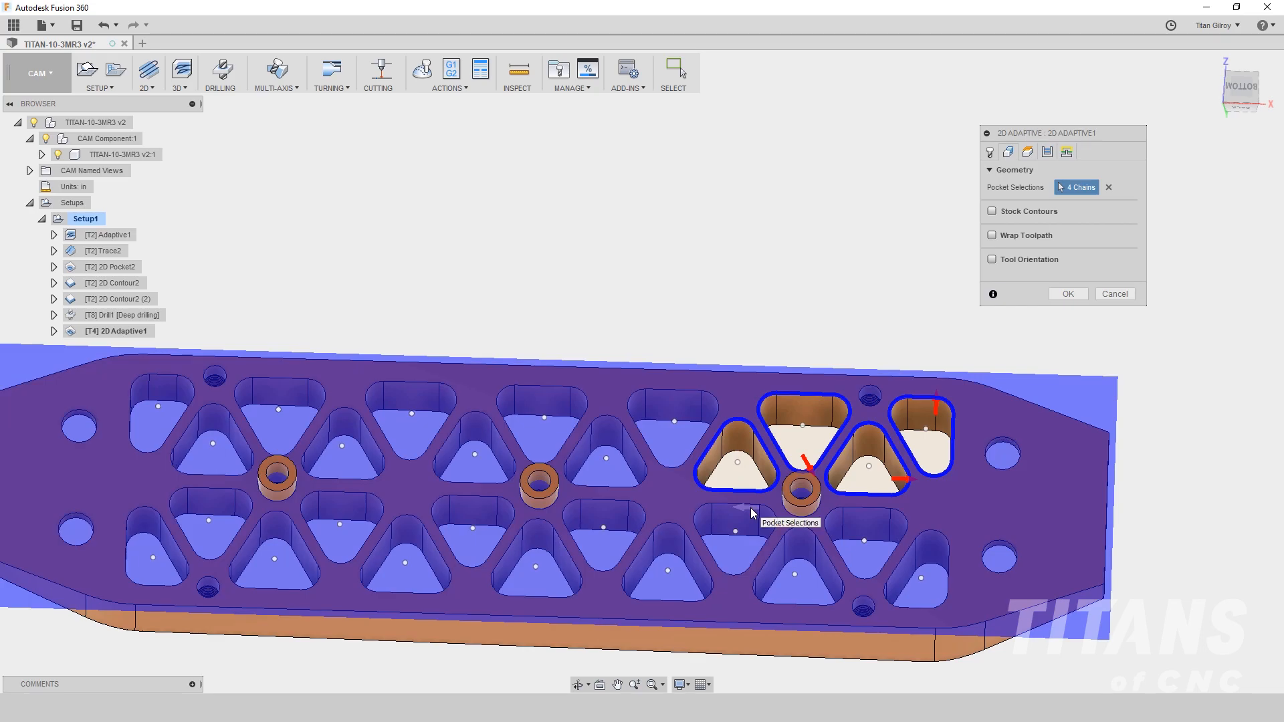
{"action": "left_click", "coordinate": [692, 456]}
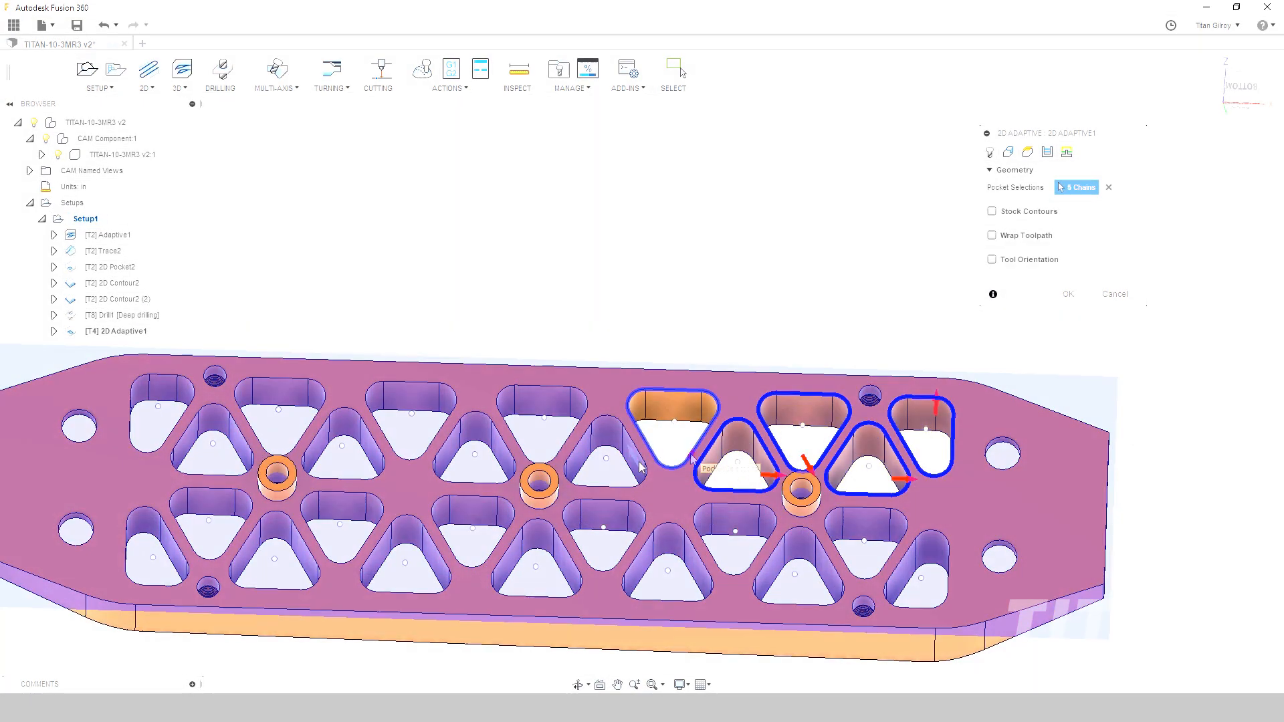
{"action": "left_click", "coordinate": [635, 462]}
{"action": "middle_click_drag", "start_coordinate": [622, 511], "coordinate": [618, 549], "text": "shift"}
{"action": "left_click", "coordinate": [547, 404]}
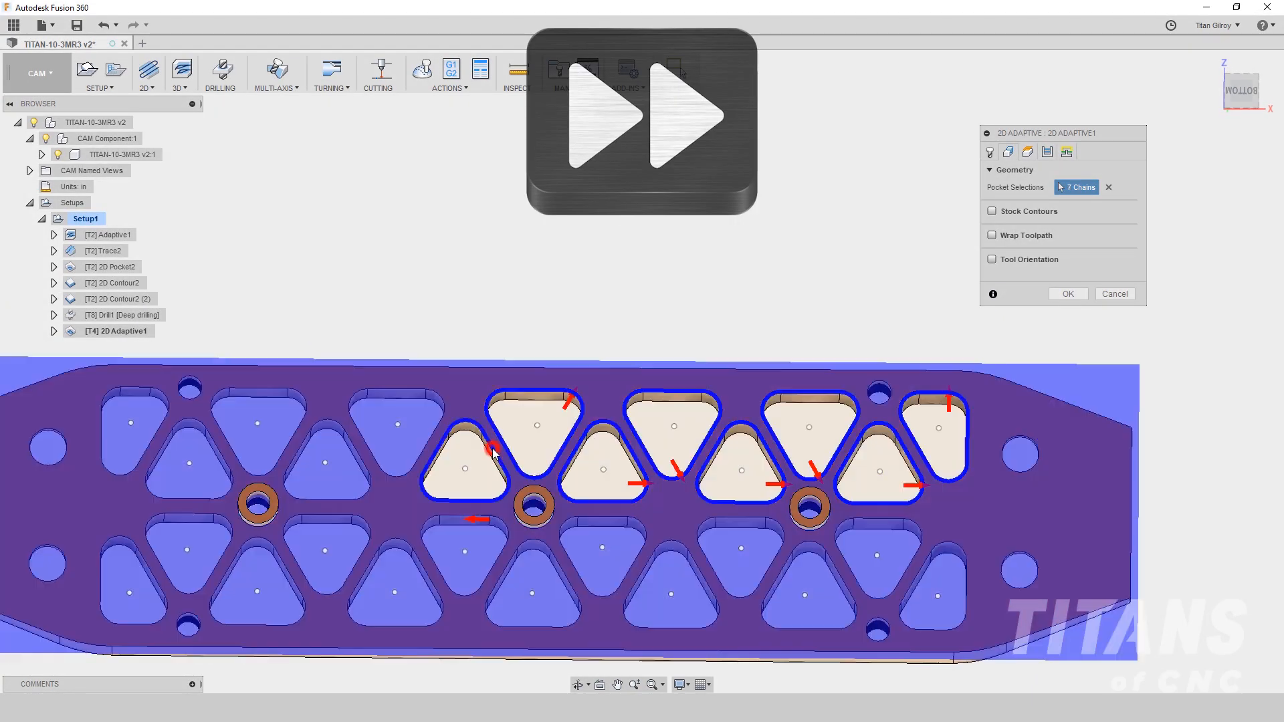
- Add the remaining upper-row pockets and the first six lower-row pockets to the pocket selections, clearing inside each contour
{"action": "left_click", "coordinate": [285, 446]}
{"action": "left_click", "coordinate": [227, 463]}
{"action": "left_click", "coordinate": [126, 472]}
{"action": "left_click", "coordinate": [143, 540]}
{"action": "left_click", "coordinate": [211, 520]}
{"action": "left_click", "coordinate": [253, 538]}
{"action": "left_click", "coordinate": [319, 511]}
{"action": "middle_click_drag", "start_coordinate": [318, 492], "coordinate": [323, 468], "text": "shift"}
{"action": "left_click", "coordinate": [383, 591]}
{"action": "left_click", "coordinate": [473, 525]}
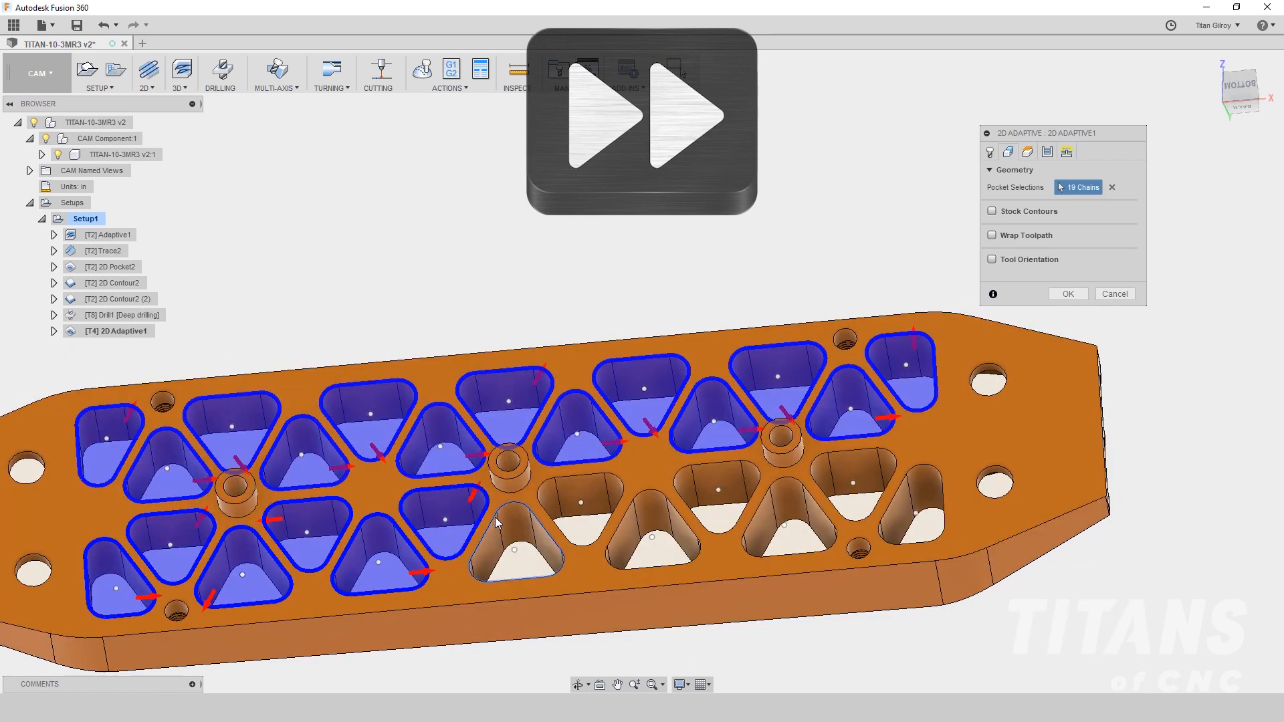
- Add the last seven lower-row pocket contours to complete the pocket selections
{"action": "left_click", "coordinate": [545, 535]}
{"action": "left_click", "coordinate": [612, 509]}
{"action": "left_click", "coordinate": [678, 518]}
{"action": "left_click", "coordinate": [718, 494]}
{"action": "left_click", "coordinate": [789, 522]}
{"action": "left_click", "coordinate": [853, 481]}
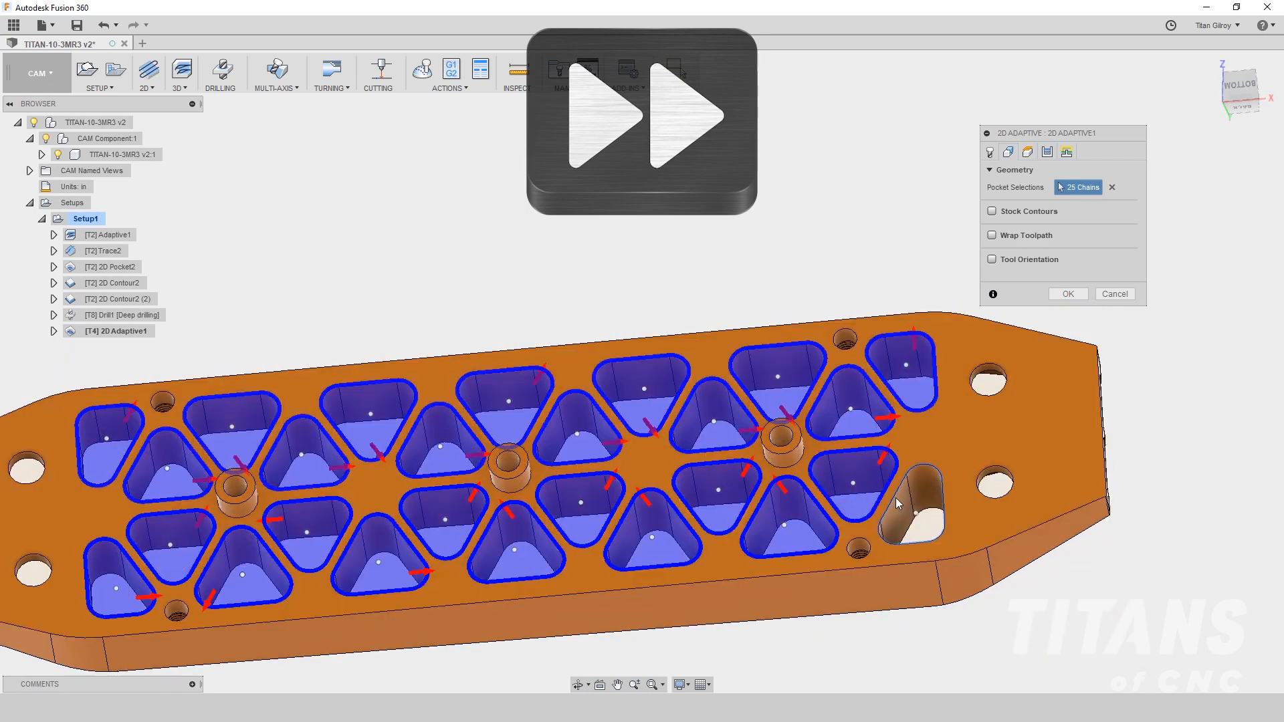
{"action": "left_click", "coordinate": [916, 508]}
{"action": "middle_click_drag", "start_coordinate": [929, 484], "coordinate": [859, 441], "text": "shift"}
{"action": "scroll", "coordinate": [921, 463], "scroll_direction": "down", "scroll_amount": 3}
{"action": "middle_click_drag", "start_coordinate": [160, 509], "coordinate": [708, 522], "text": "shift"}
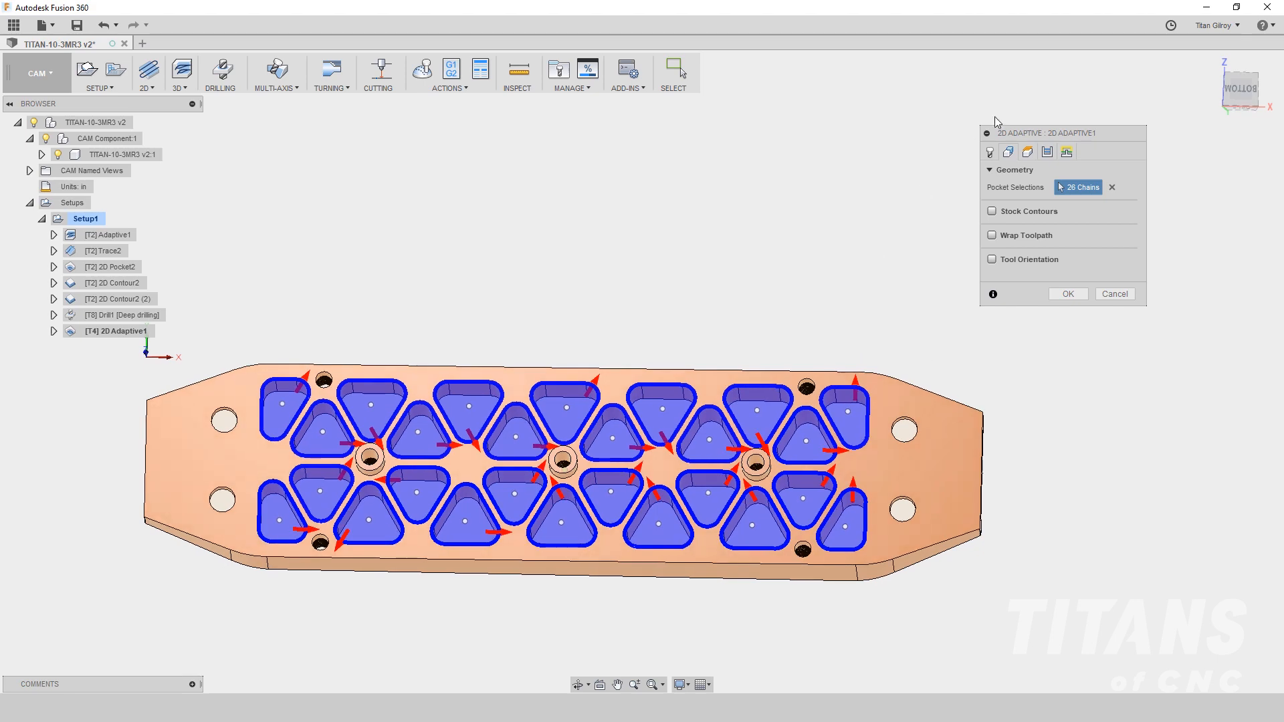
- Reference both the clearance height and the retract height from the model top
{"action": "left_click", "coordinate": [1029, 153]}
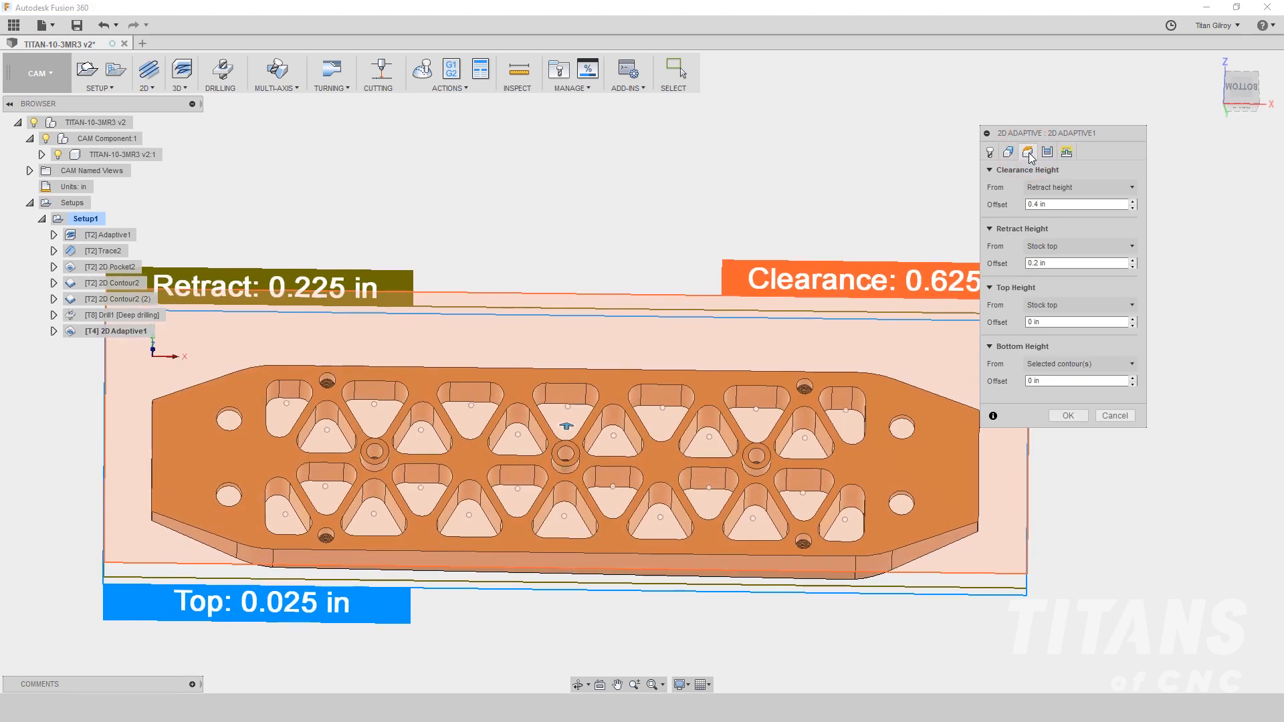
{"action": "left_click", "coordinate": [1081, 188]}
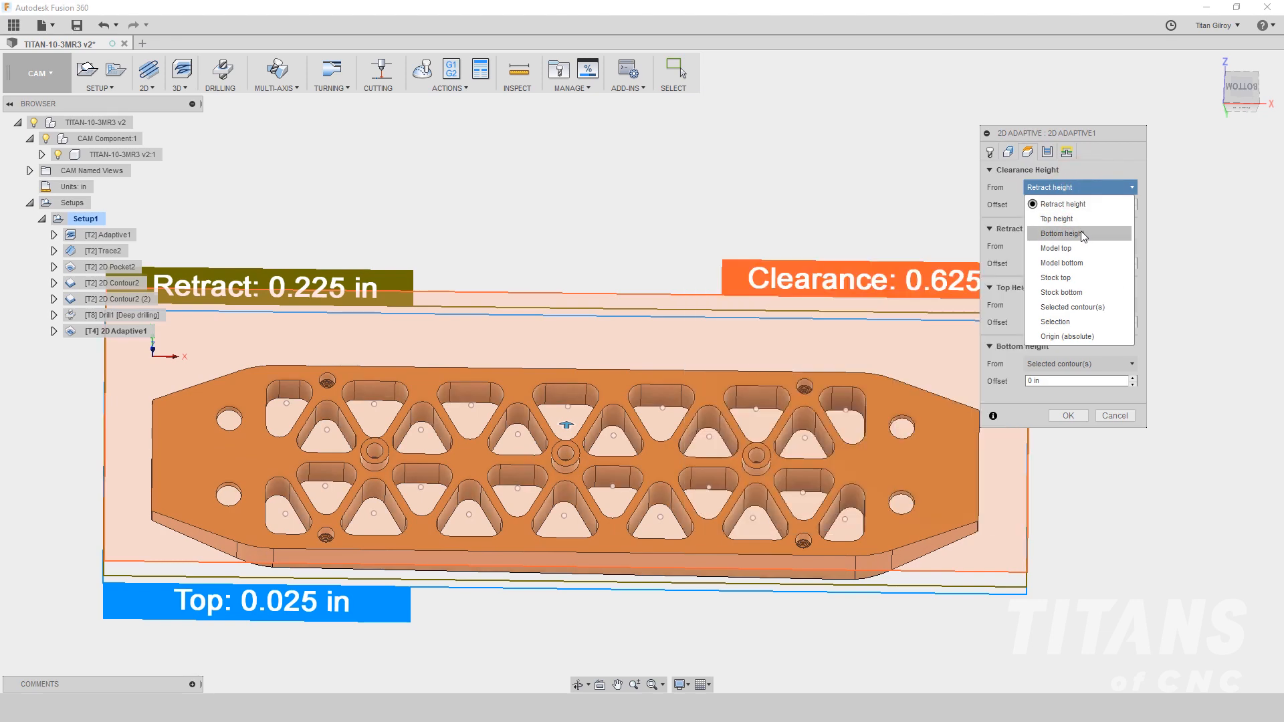
{"action": "left_click", "coordinate": [1085, 250]}
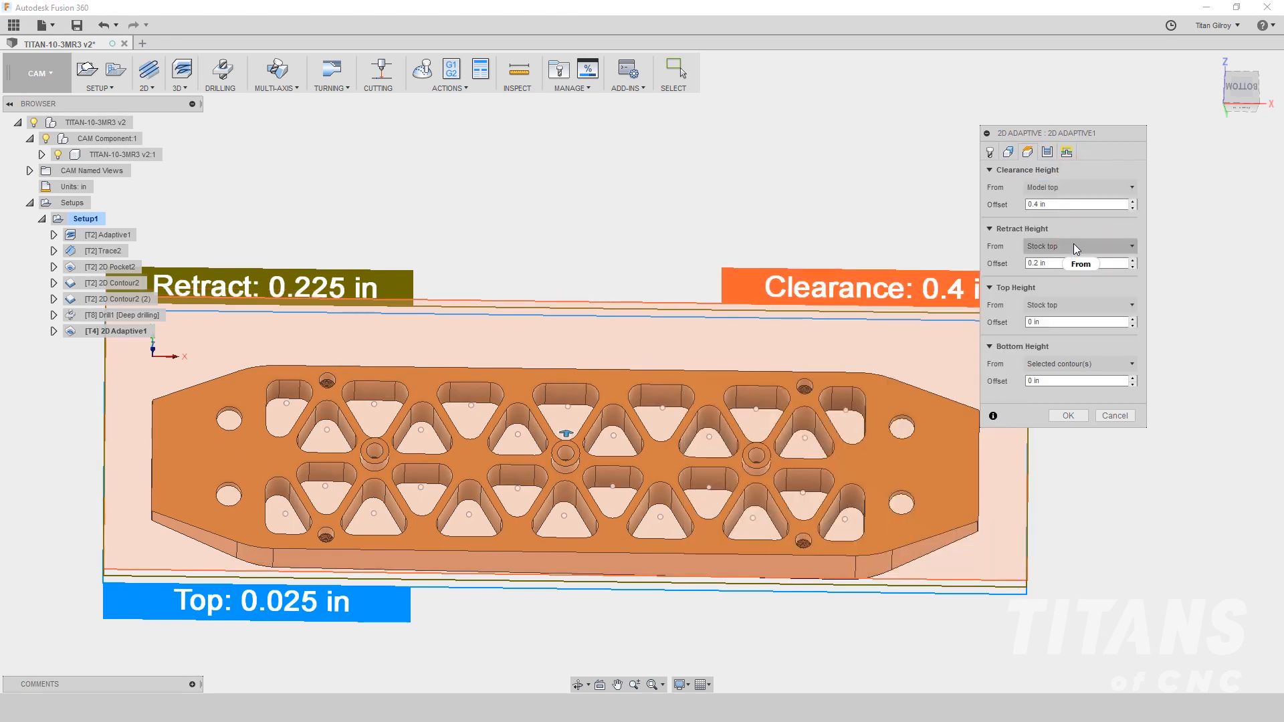
{"action": "left_click", "coordinate": [1073, 247]}
{"action": "left_click", "coordinate": [1078, 307]}
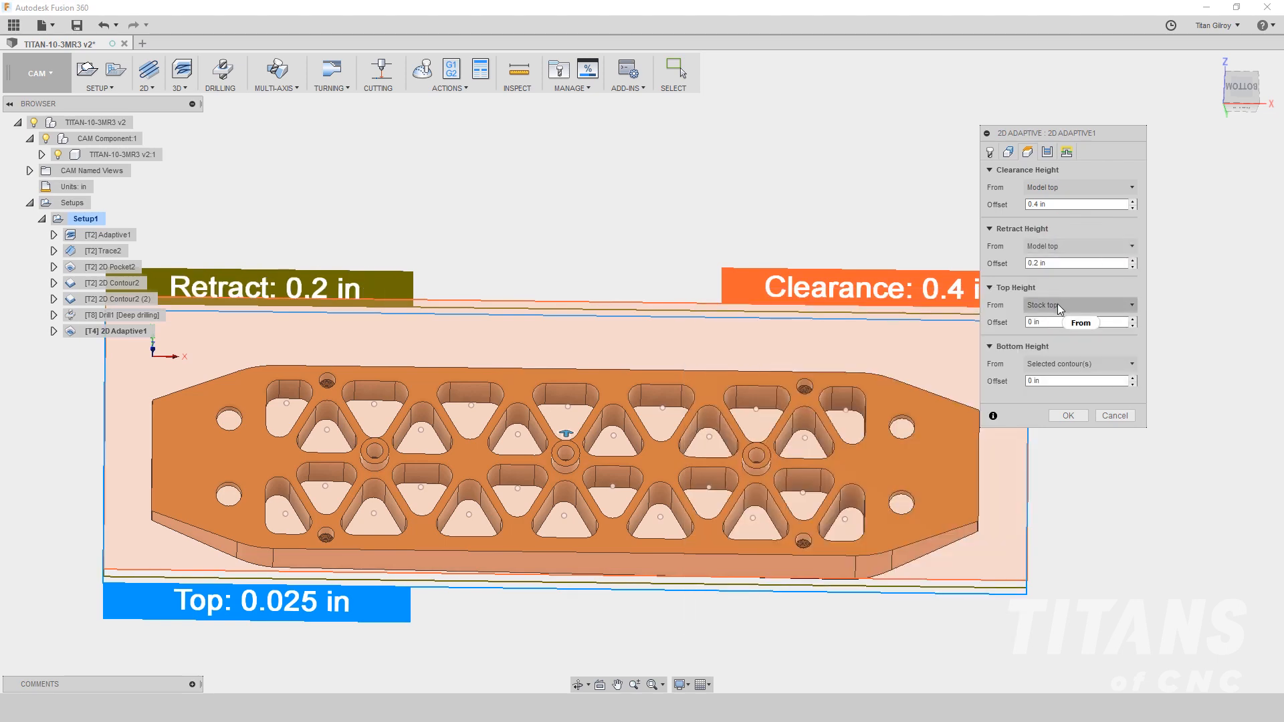
- Set the top height to a -0.2 in offset from the model top
{"action": "left_click", "coordinate": [1059, 306]}
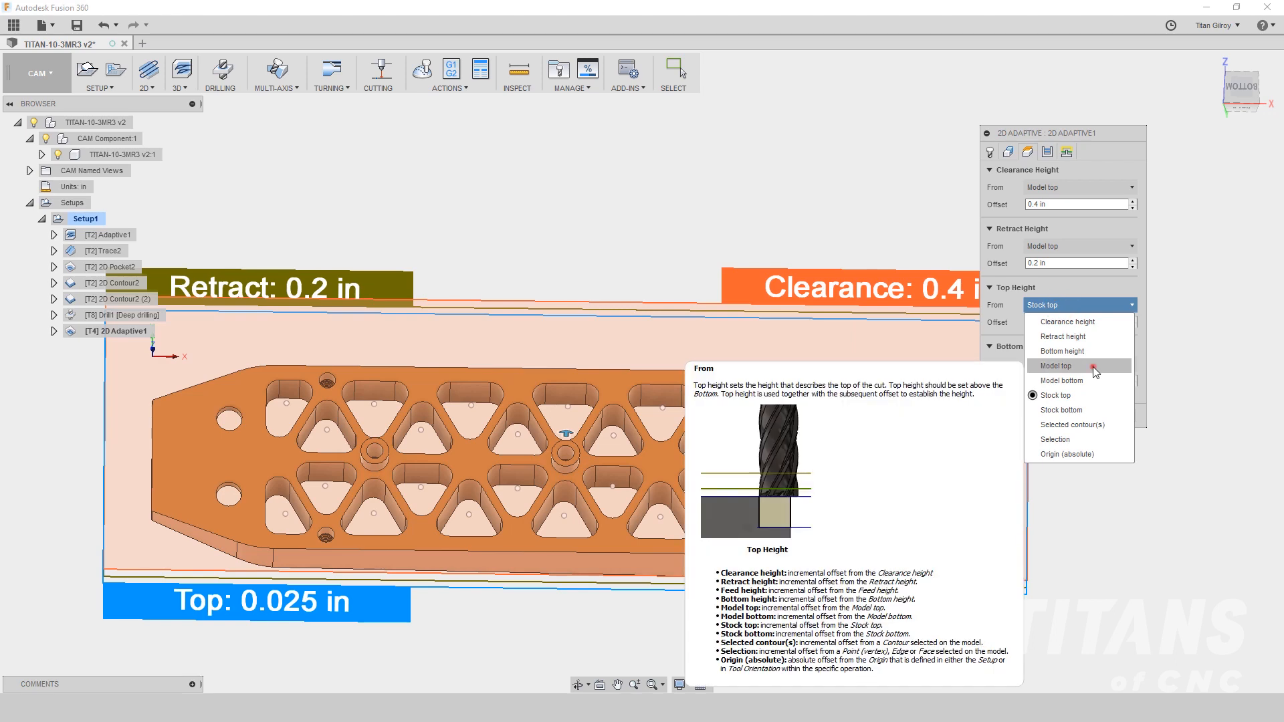
{"action": "left_click", "coordinate": [1093, 366]}
{"action": "left_click", "coordinate": [1054, 321]}
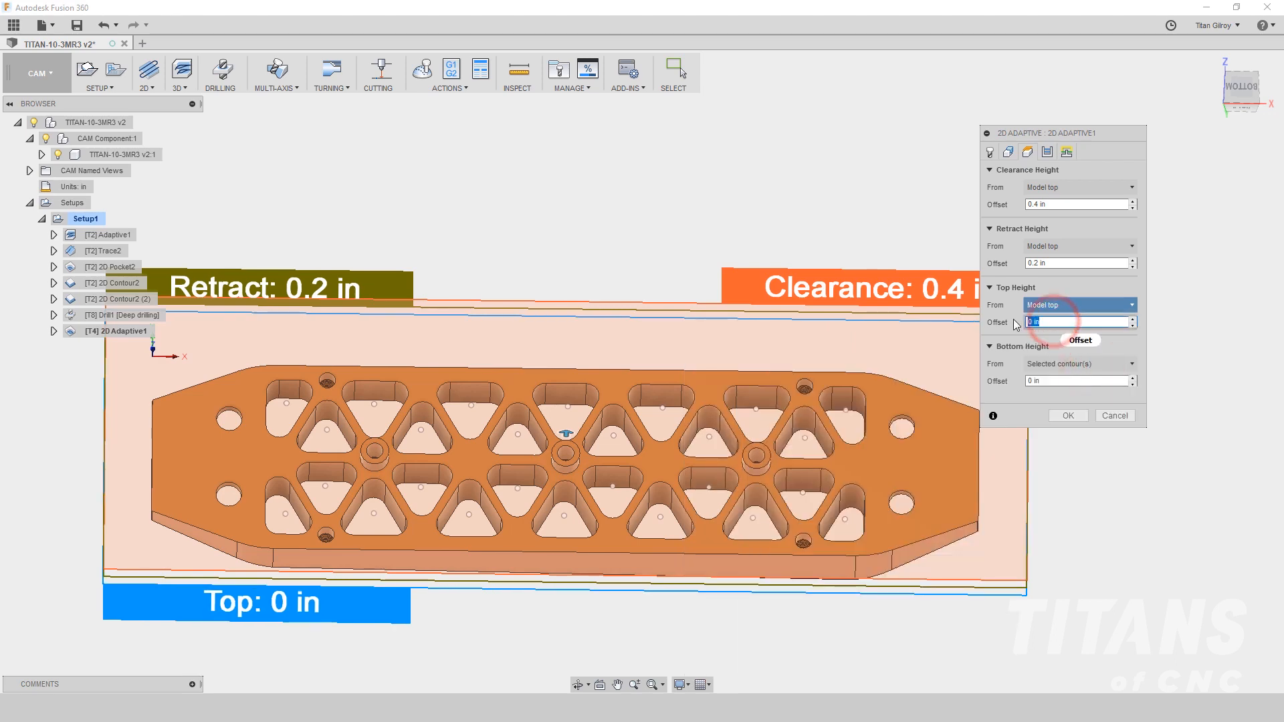
{"action": "type", "text": "-.2"}
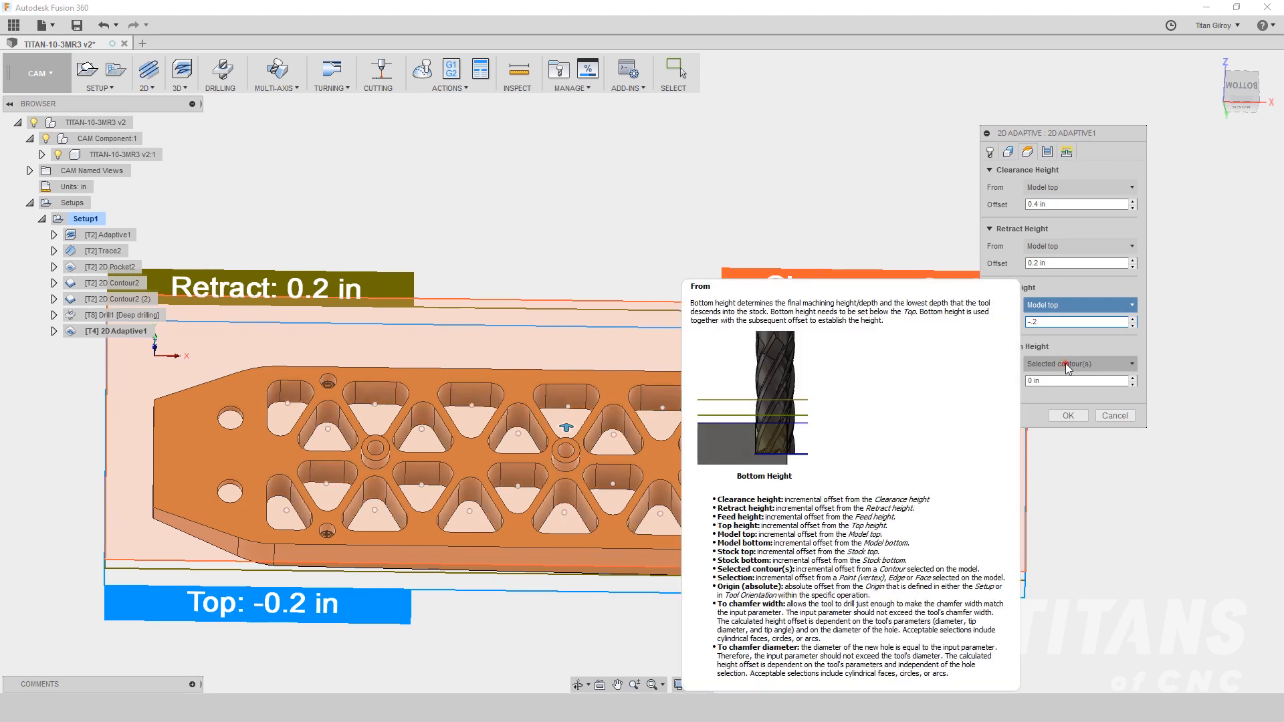
- Set the bottom height to a -0.03 in offset from the model bottom and check it against the part's underside
{"action": "left_click", "coordinate": [1065, 364]}
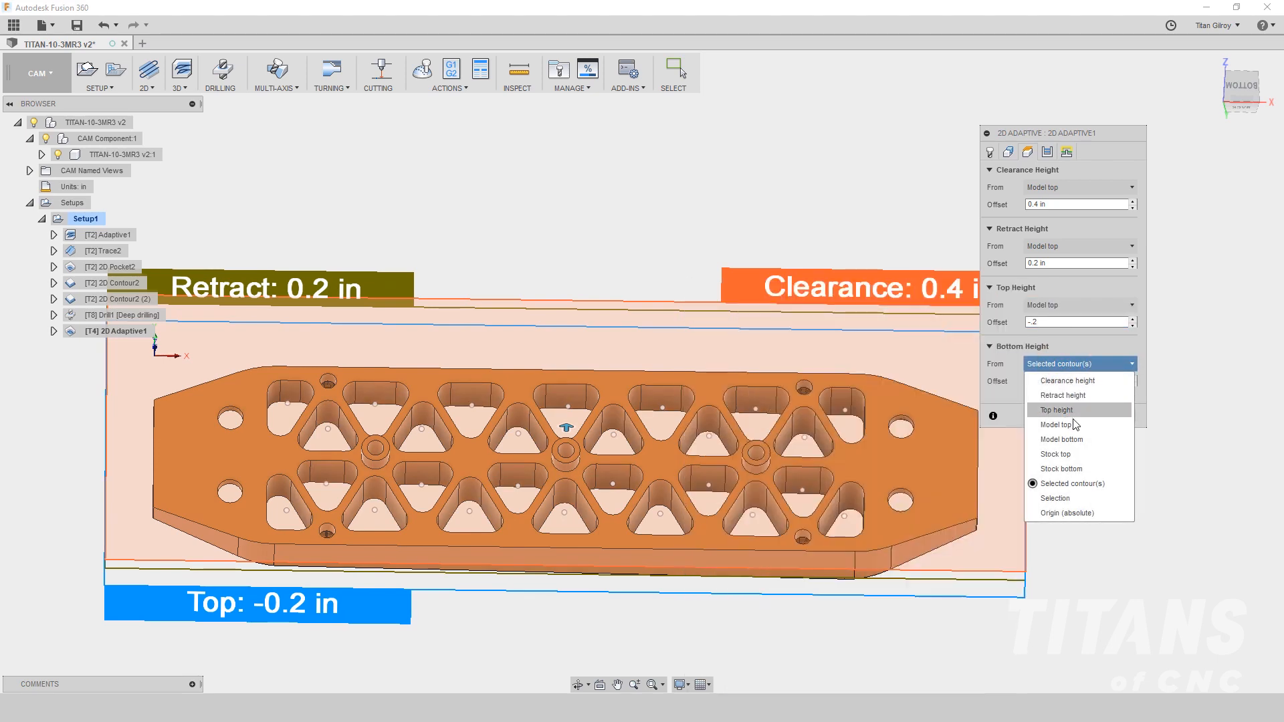
{"action": "left_click", "coordinate": [1074, 439]}
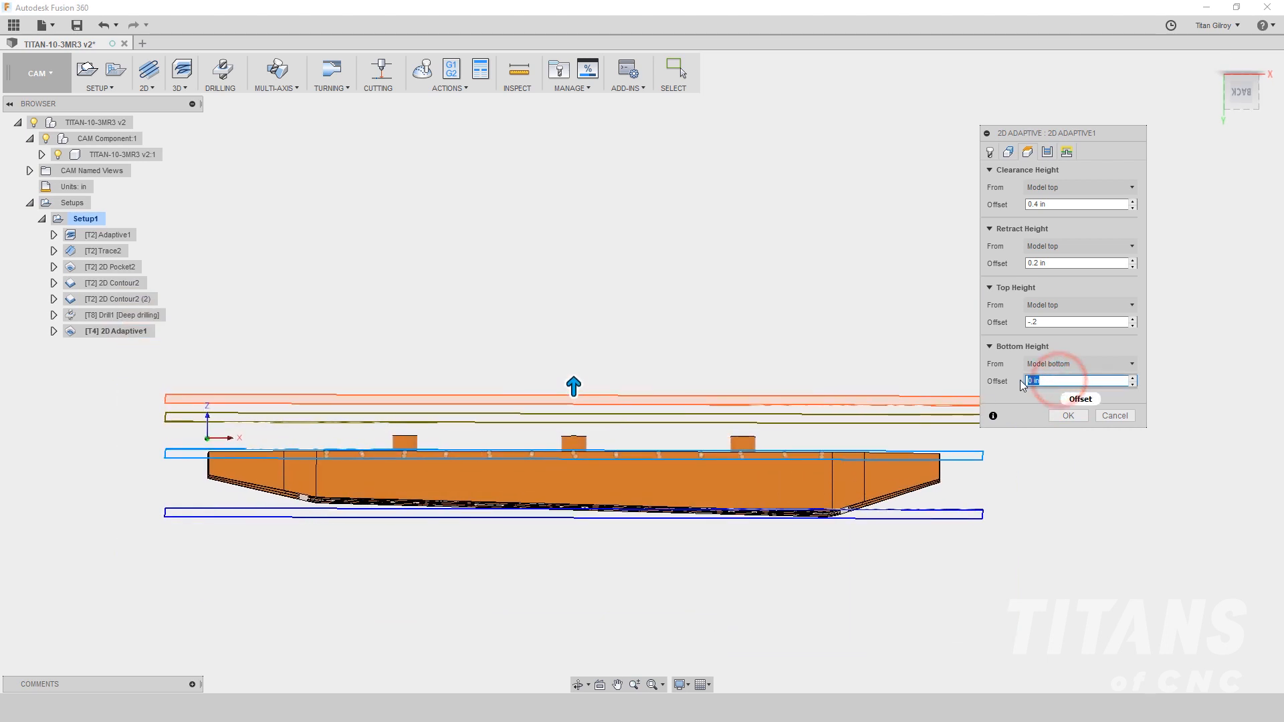
{"action": "type", "text": "-.03"}
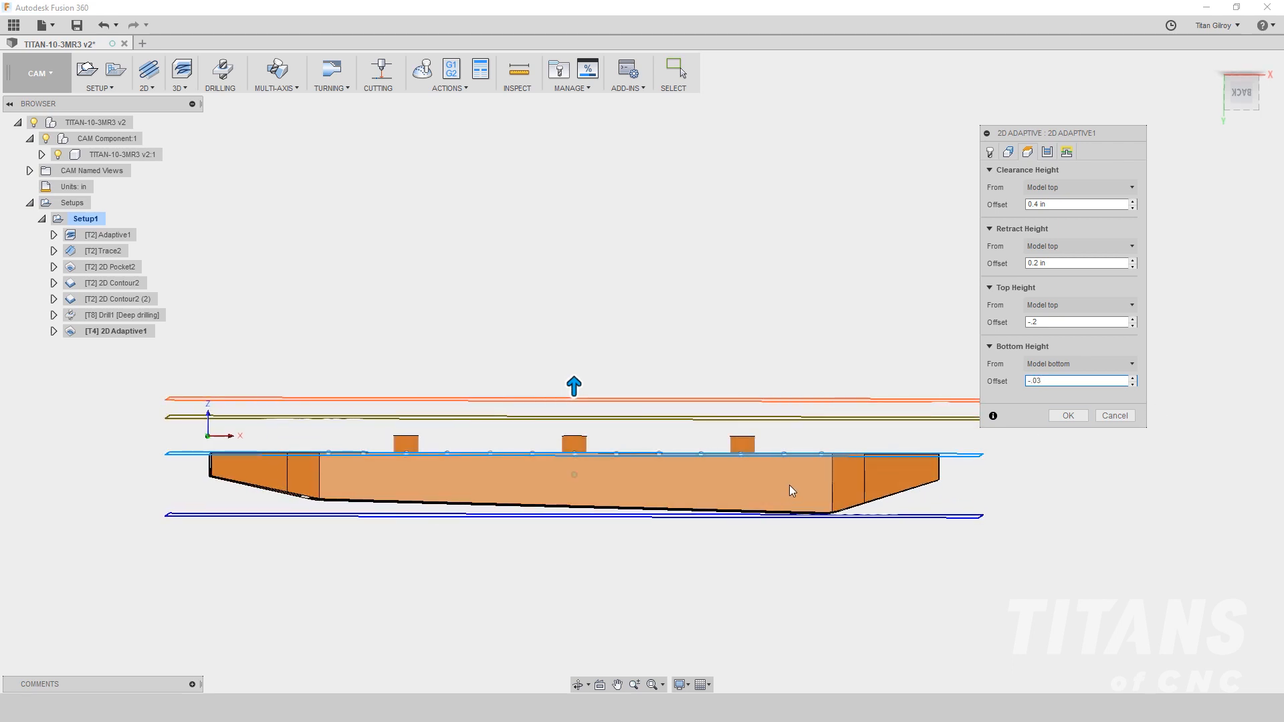
{"action": "scroll", "coordinate": [829, 495], "scroll_direction": "up", "scroll_amount": 5}
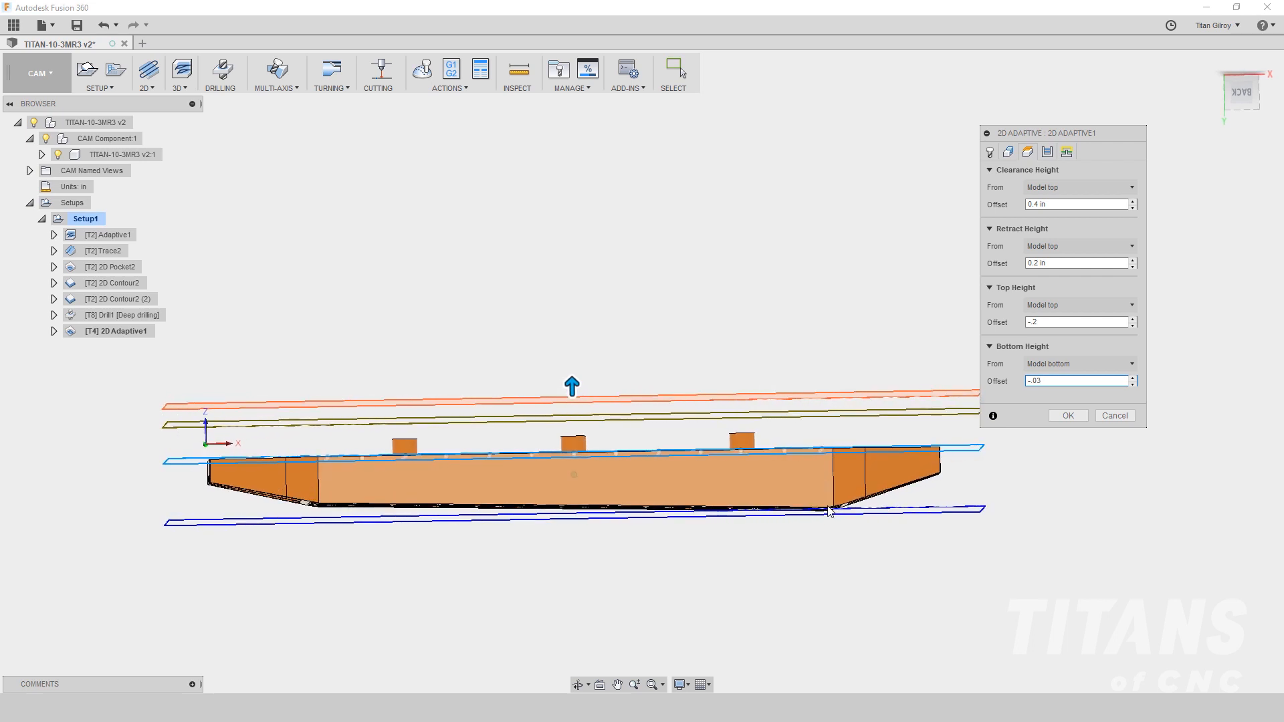
- Check the height planes against the part's side, then set the adaptive operation's optimal load to 0.03 in
{"action": "scroll", "coordinate": [829, 499], "scroll_direction": "up", "scroll_amount": 2}
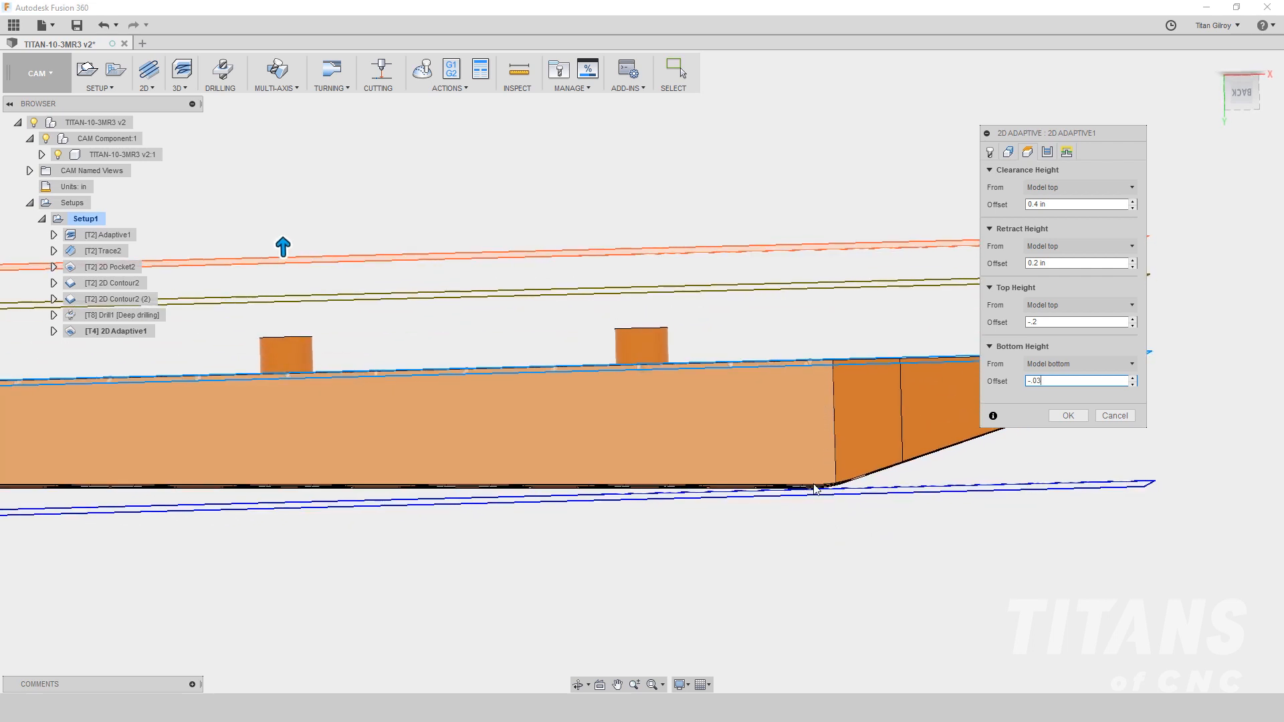
{"action": "scroll", "coordinate": [911, 449], "scroll_direction": "down", "scroll_amount": 2}
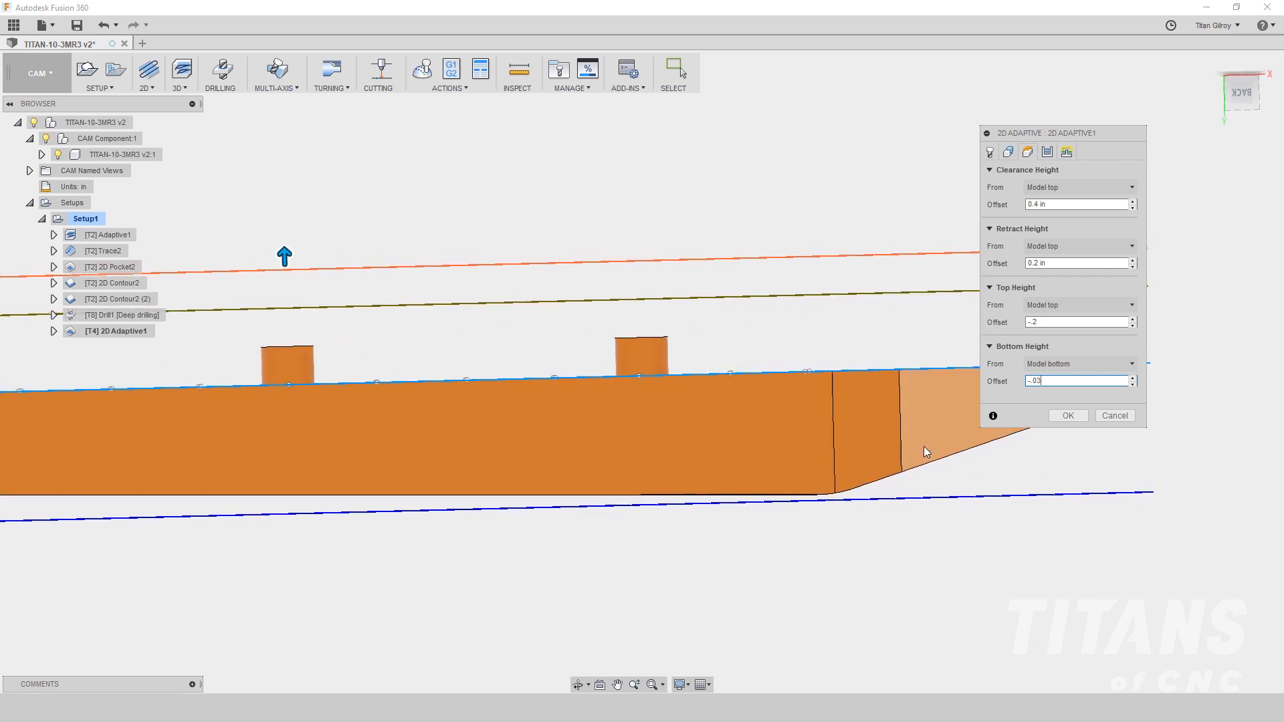
{"action": "scroll", "coordinate": [904, 479], "scroll_direction": "down", "scroll_amount": 2}
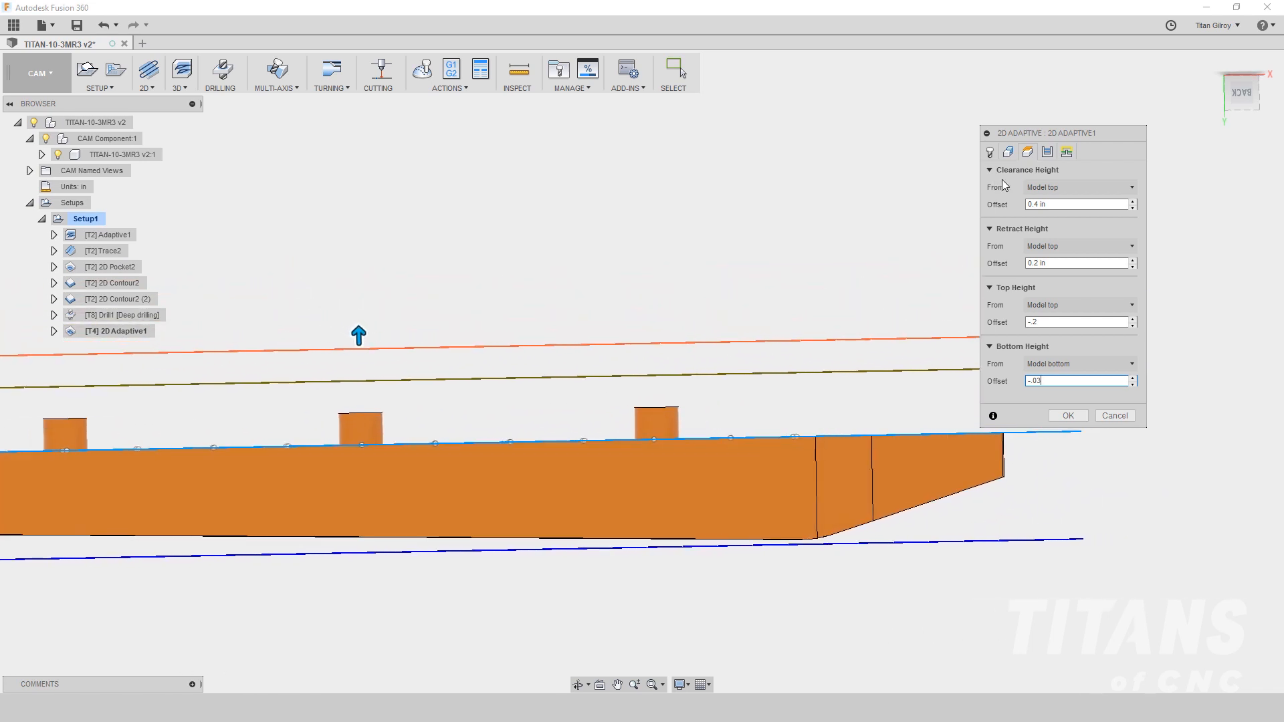
{"action": "left_click", "coordinate": [1047, 153]}
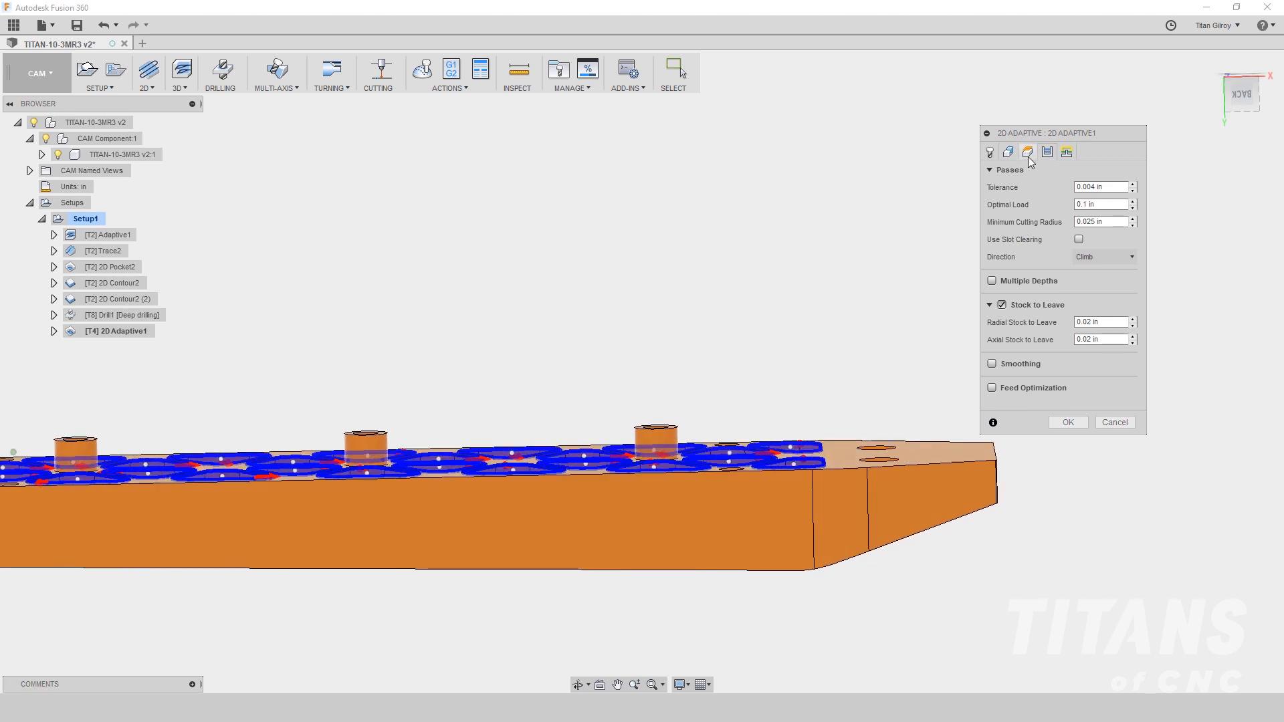
{"action": "left_click", "coordinate": [1030, 153]}
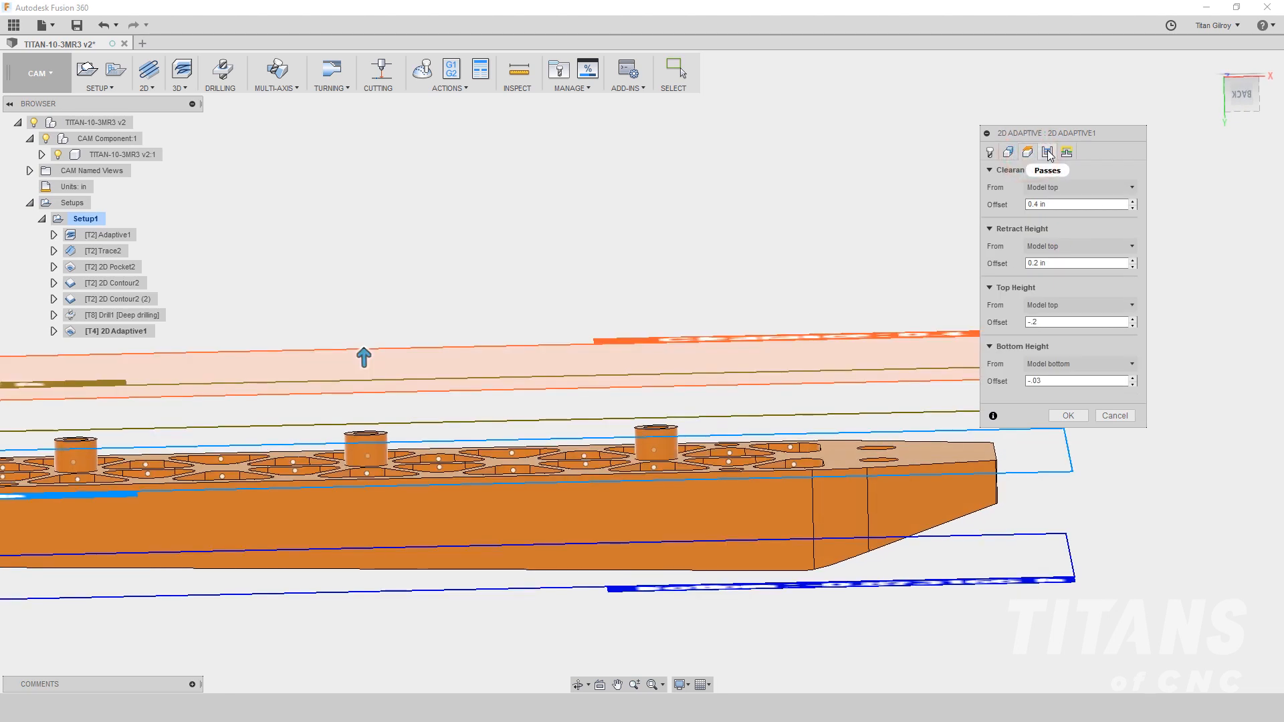
{"action": "left_click", "coordinate": [1047, 152]}
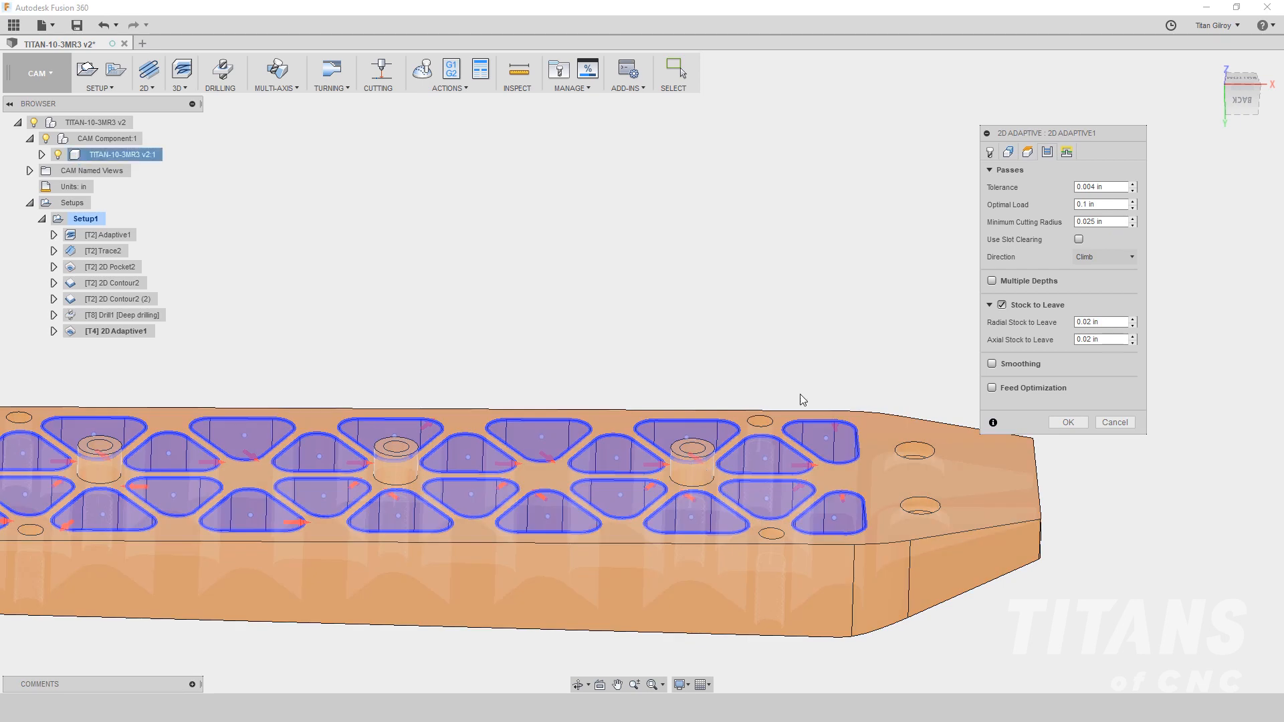
{"action": "left_click", "coordinate": [1108, 204]}
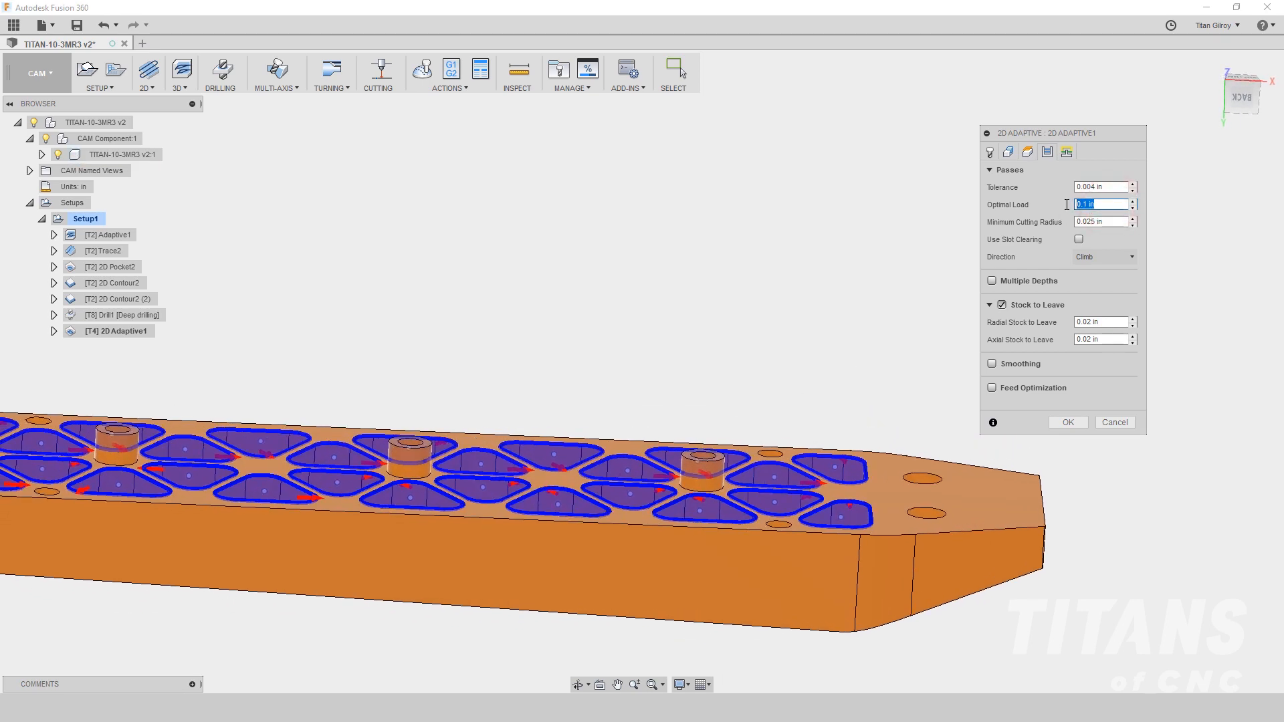
{"action": "key", "text": "BackSpace"}
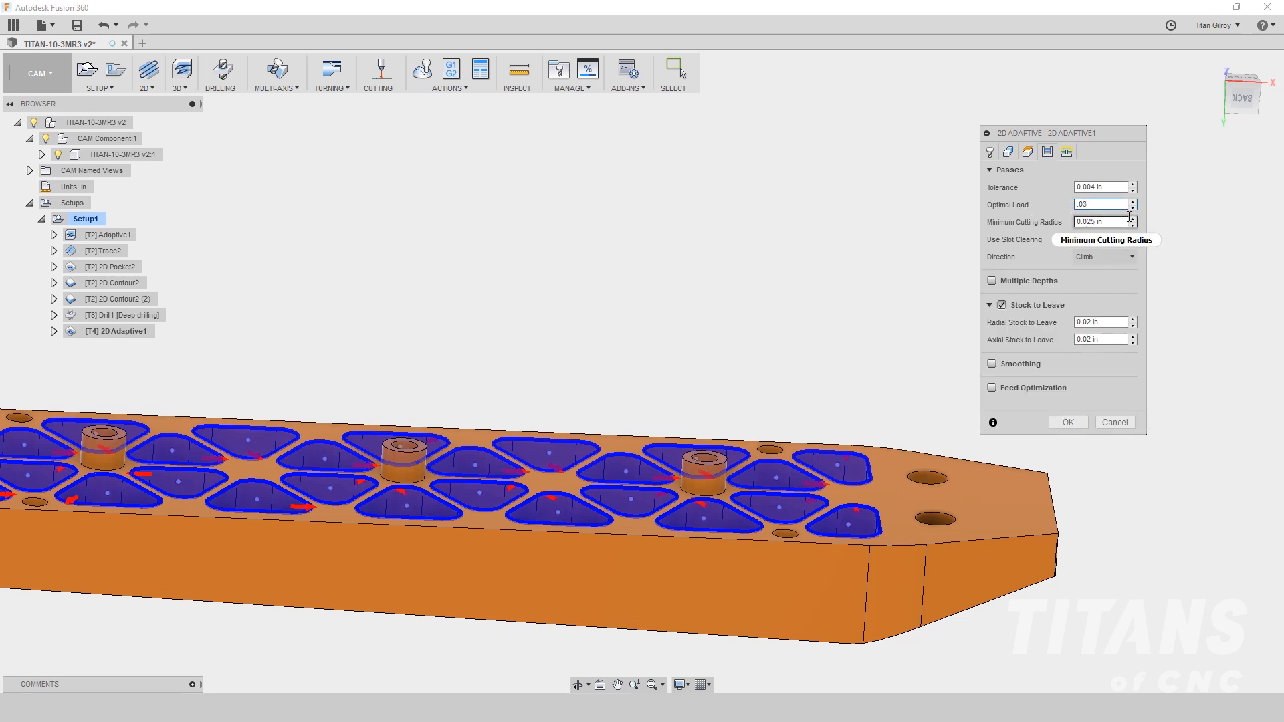
- Set the minimum cutting radius to 0.004 in
{"action": "middle_click_drag", "start_coordinate": [803, 498], "coordinate": [836, 512], "text": "shift"}
{"action": "left_click_drag", "start_coordinate": [1108, 225], "coordinate": [1078, 225]}
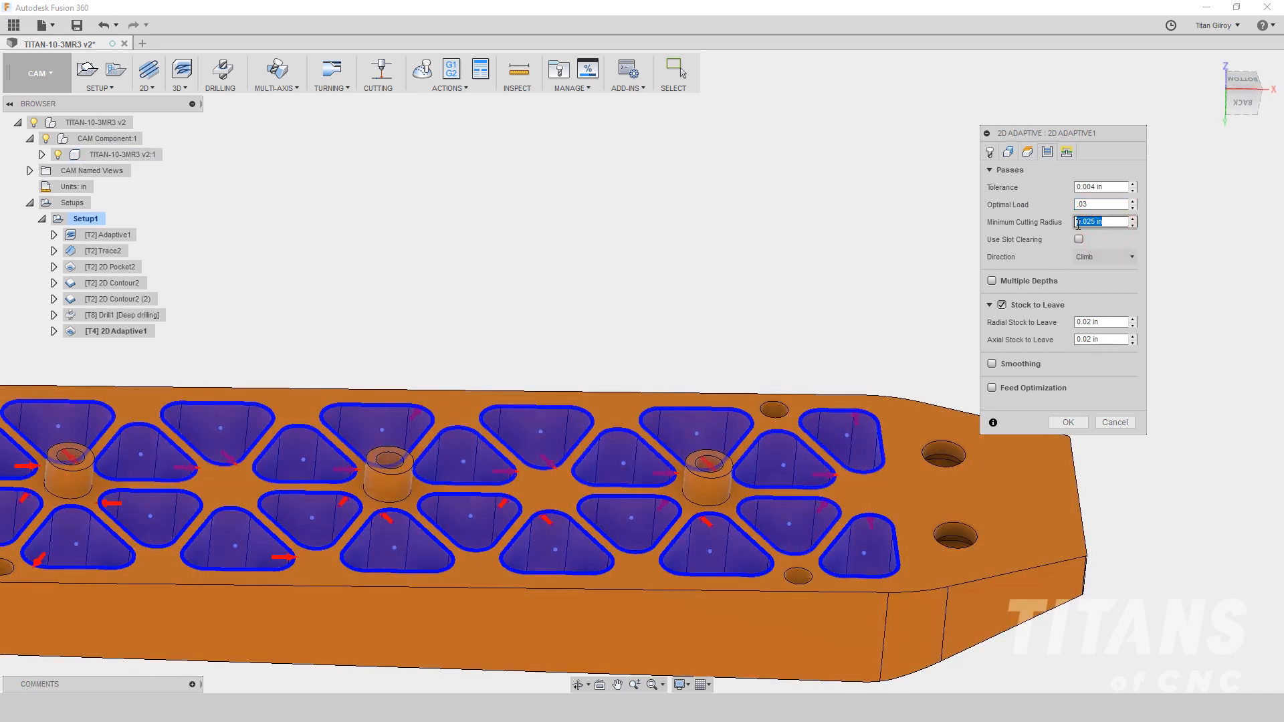
{"action": "key", "text": "BackSpace"}
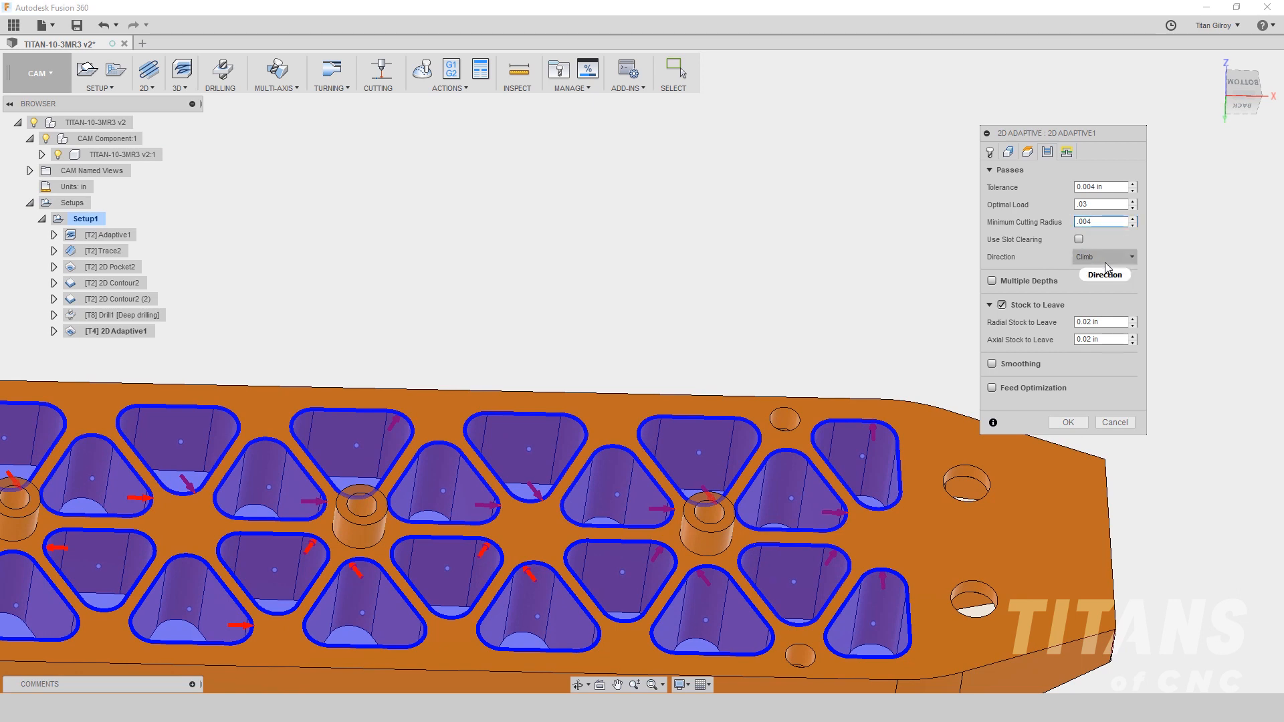
- Enable multiple depths with a maximum roughing stepdown of 0.4 in
{"action": "left_click", "coordinate": [992, 281]}
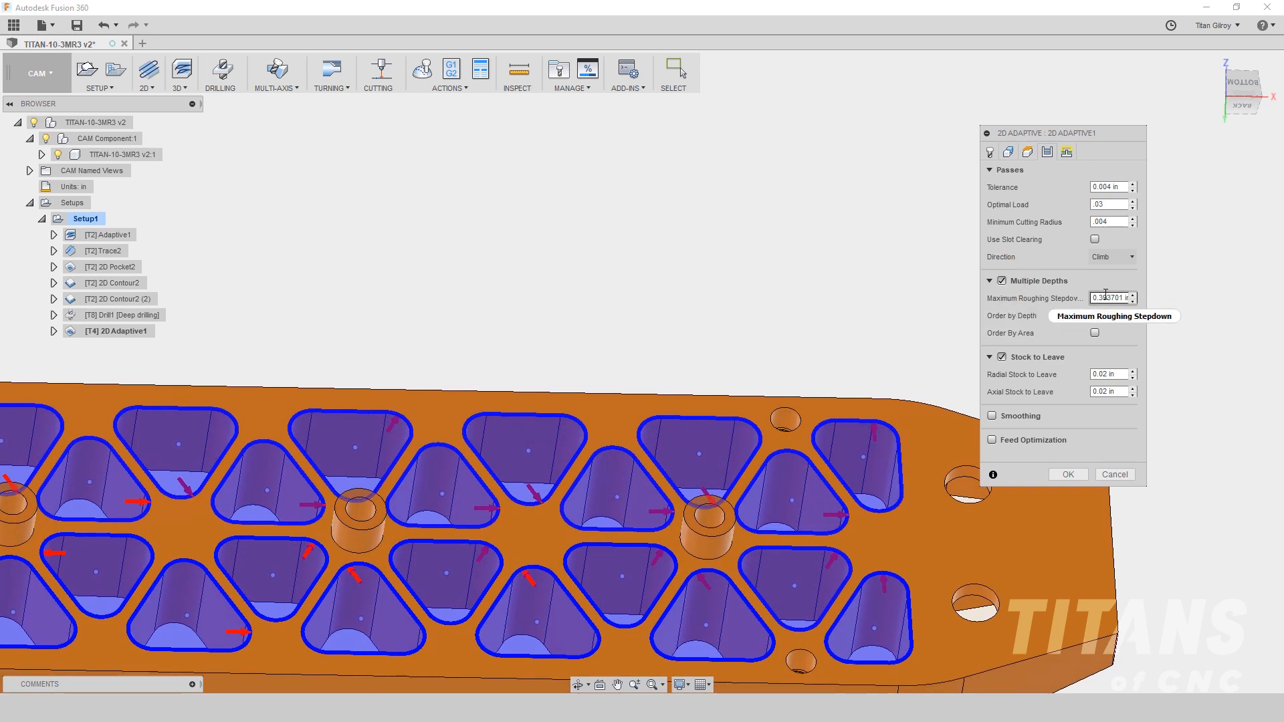
{"action": "mouse_move", "coordinate": [1094, 298]}
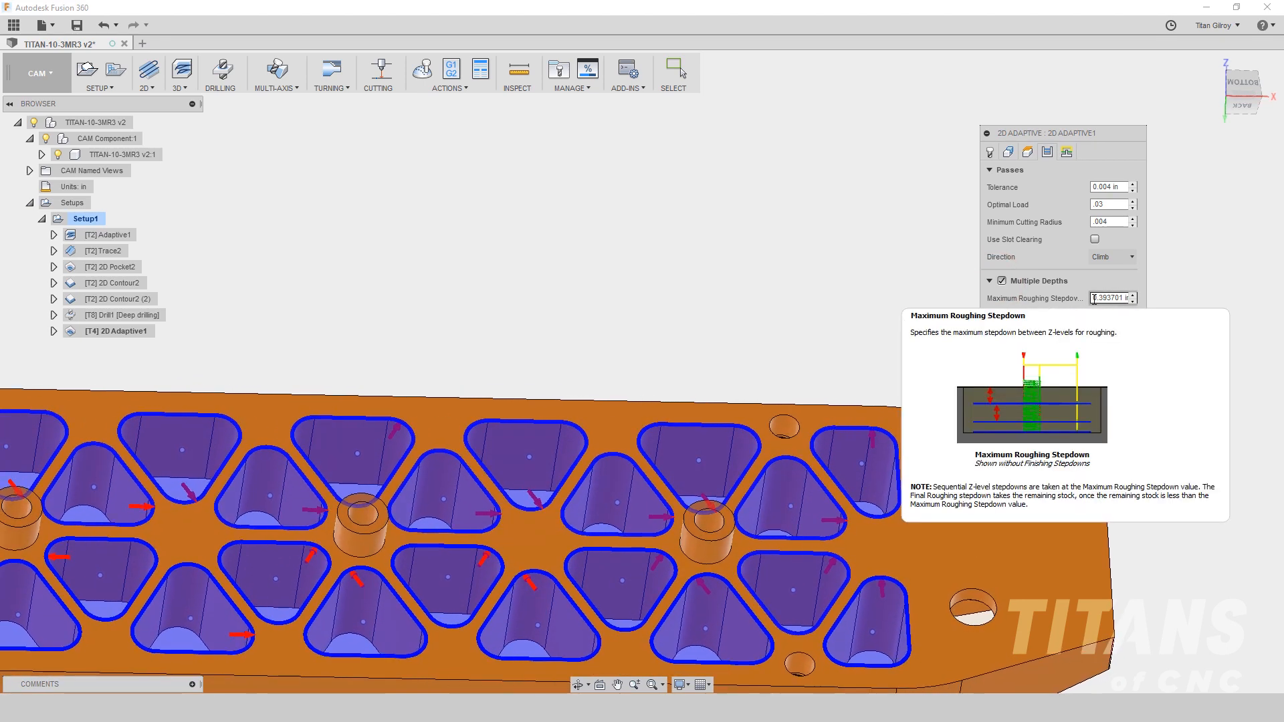
{"action": "left_click", "coordinate": [1090, 296]}
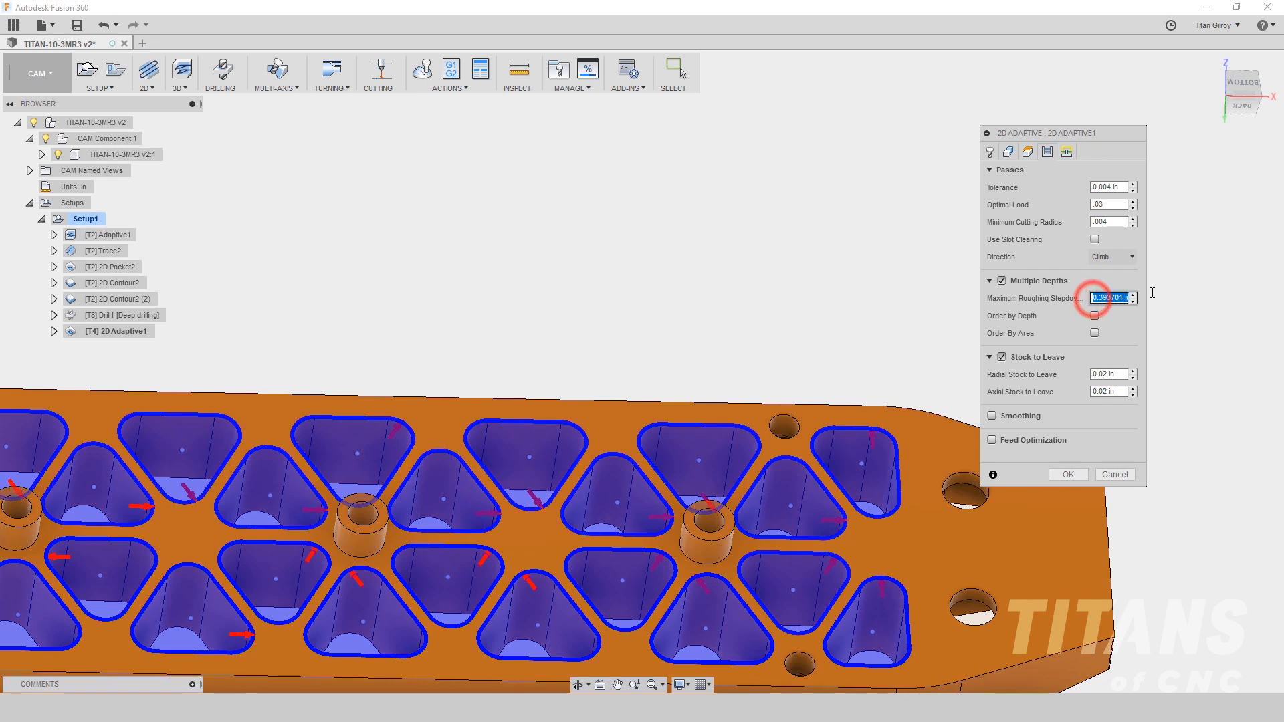
{"action": "key", "text": "BackSpace"}
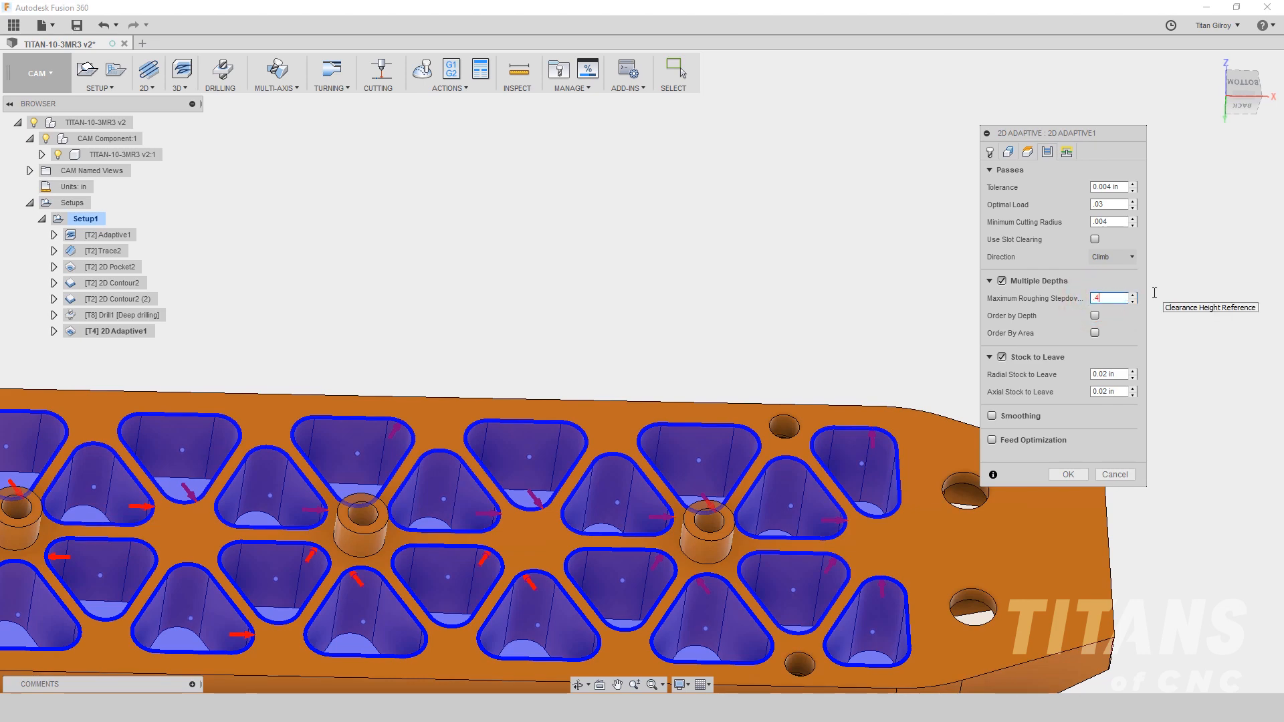
- Set the radial stock to leave to 0.004 in and the axial stock to leave to 0
{"action": "middle_click_drag", "start_coordinate": [832, 485], "coordinate": [909, 401], "text": "shift"}
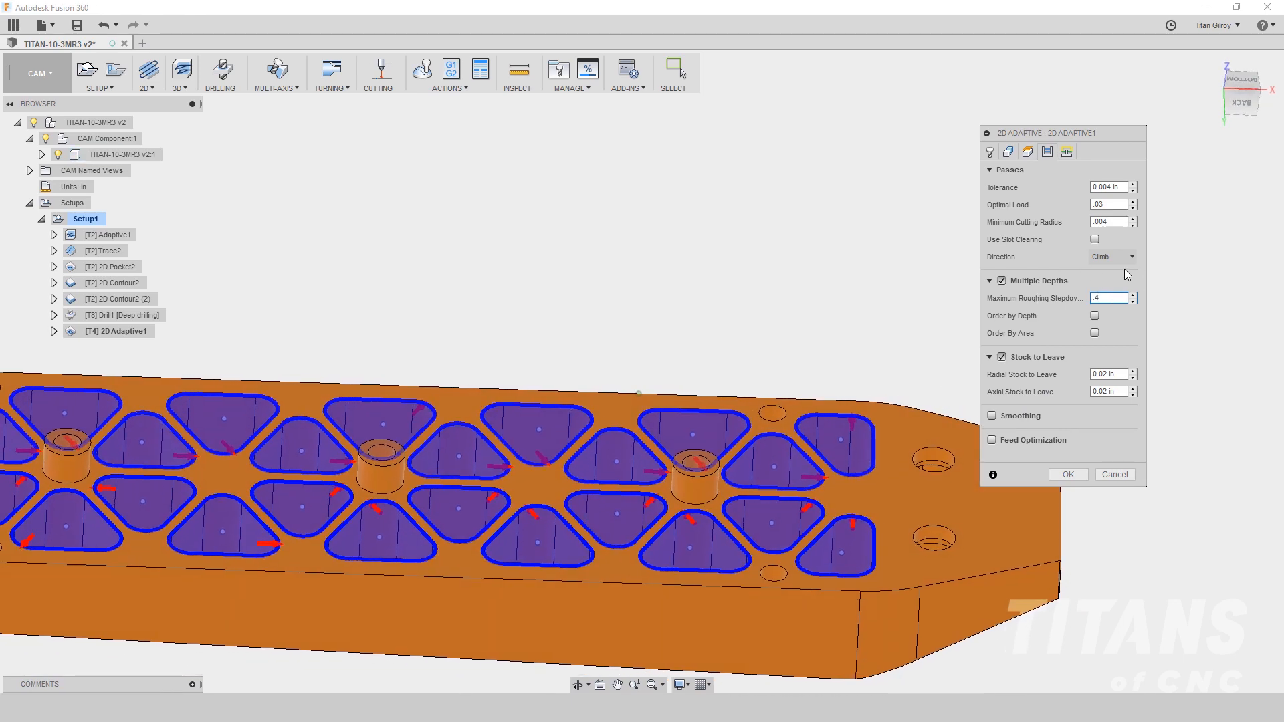
{"action": "middle_click_drag", "start_coordinate": [785, 491], "coordinate": [740, 488], "text": "shift"}
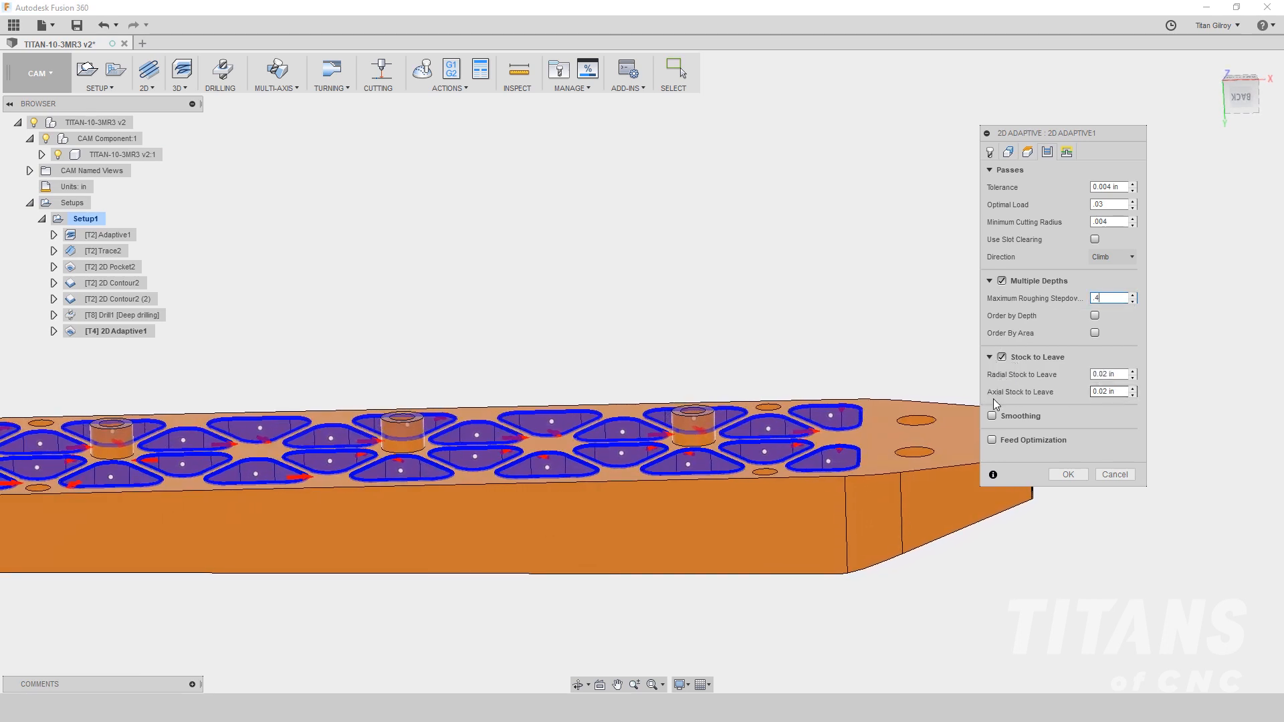
{"action": "left_click", "coordinate": [1123, 375]}
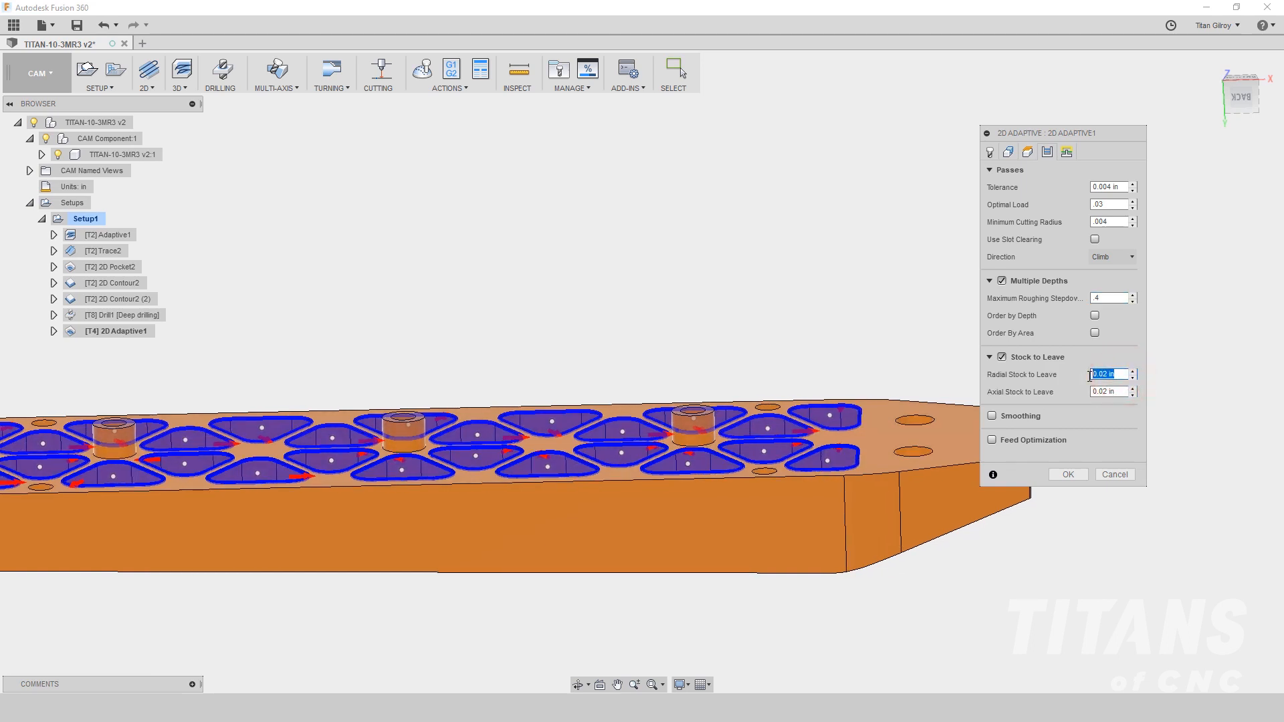
{"action": "middle_click_drag", "start_coordinate": [854, 404], "coordinate": [708, 449], "text": "shift"}
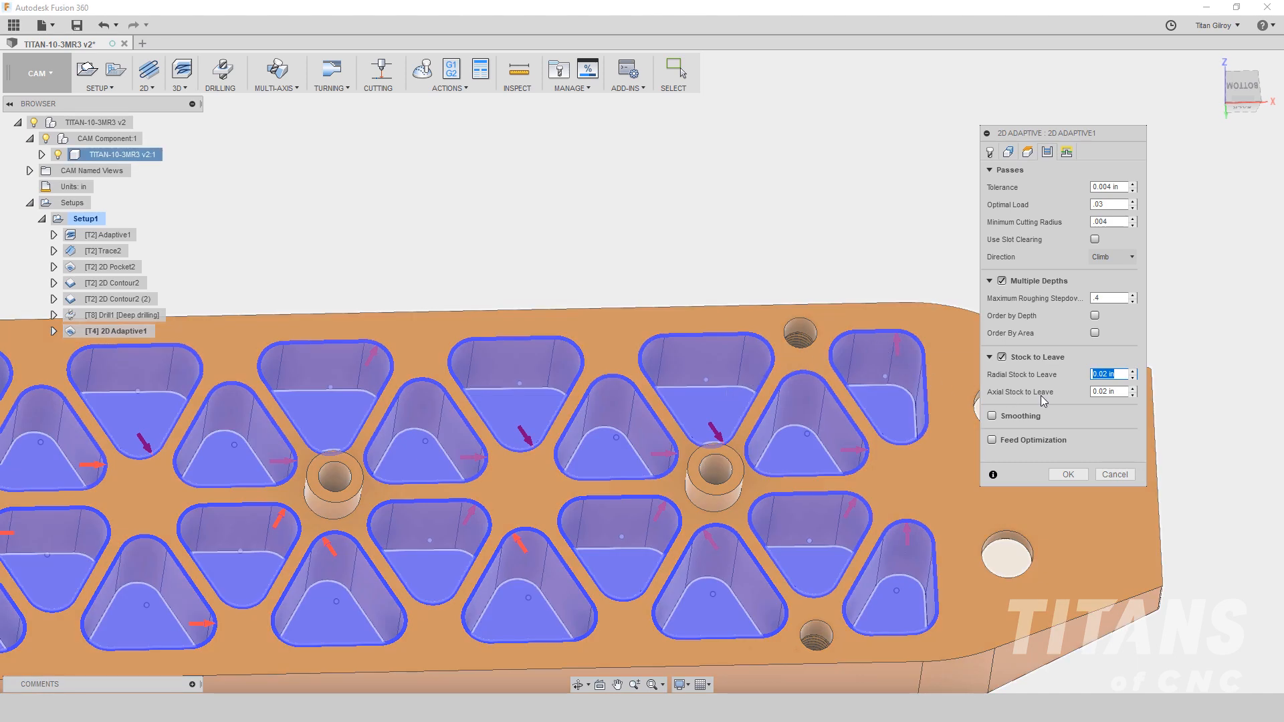
{"action": "type", "text": ".004"}
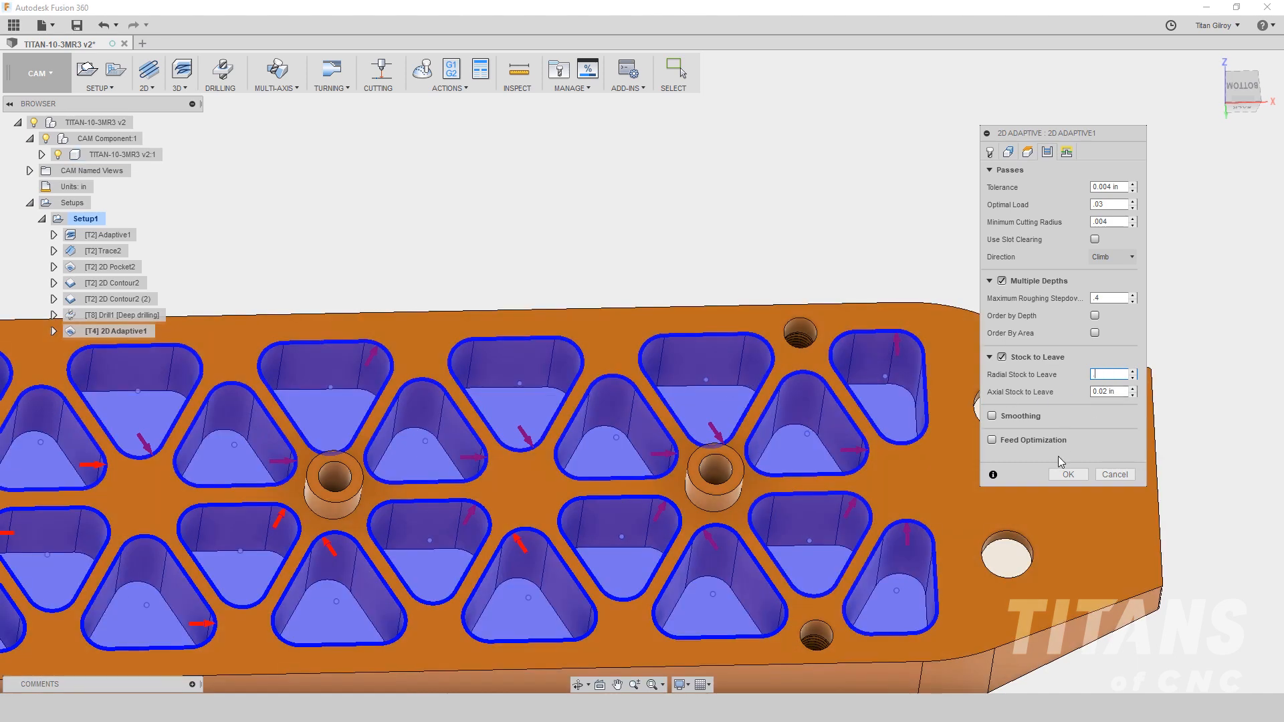
{"action": "key", "text": "Return"}
{"action": "key", "text": "Tab"}
{"action": "type", "text": "0"}
{"action": "key", "text": "Tab"}
- Set the linking's maximum stay-down distance to 20 in and the stay-down level to 70%
{"action": "left_click", "coordinate": [1066, 153]}
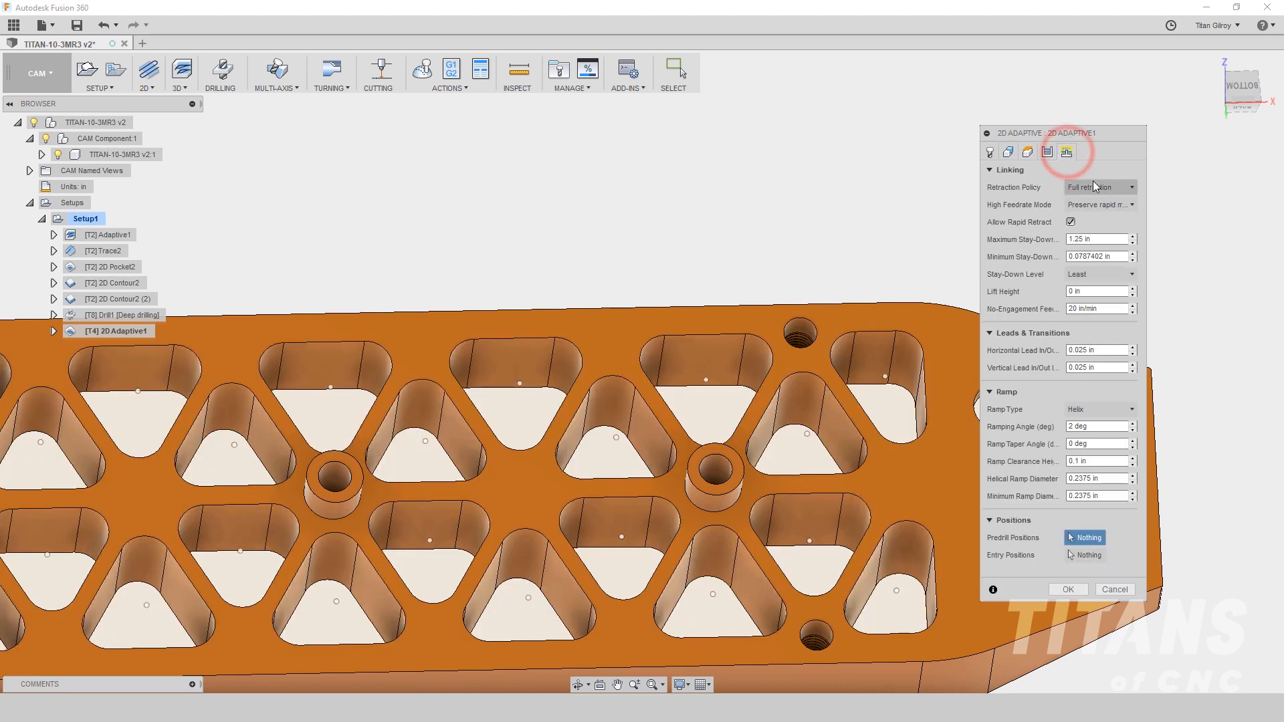
{"action": "triple_click", "coordinate": [1109, 239]}
{"action": "type", "text": "20."}
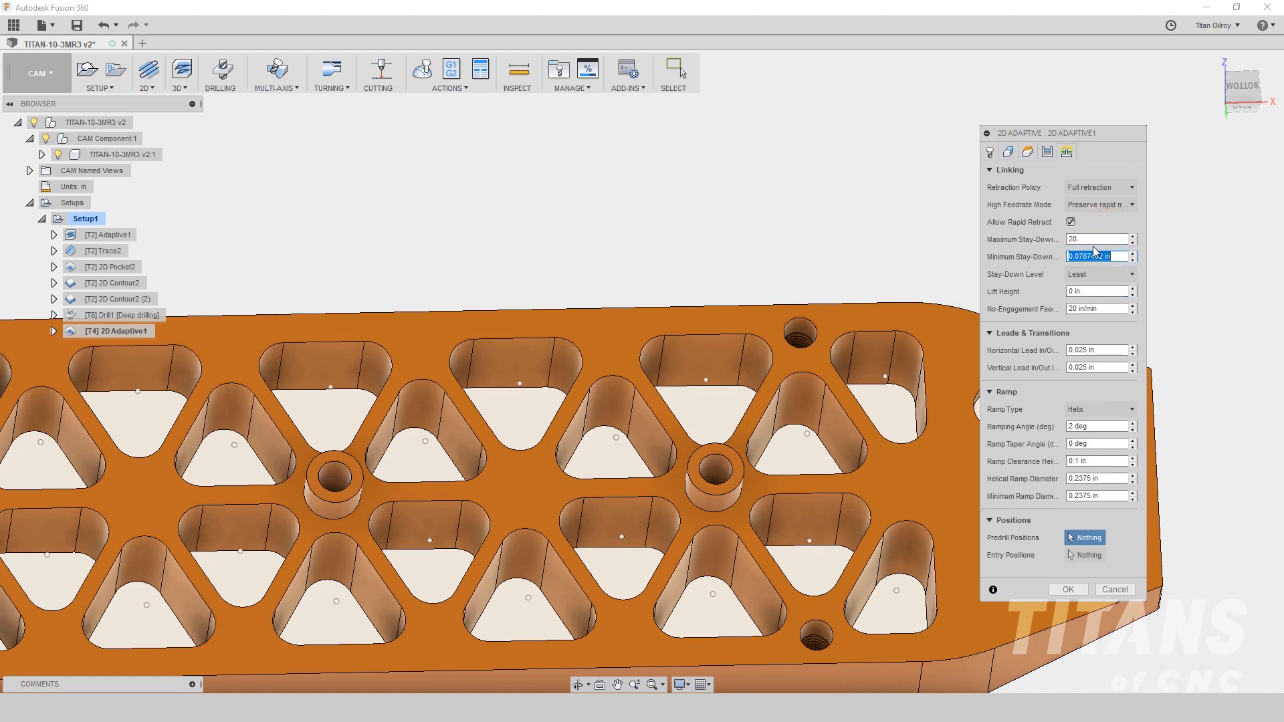
{"action": "left_click", "coordinate": [1099, 274]}
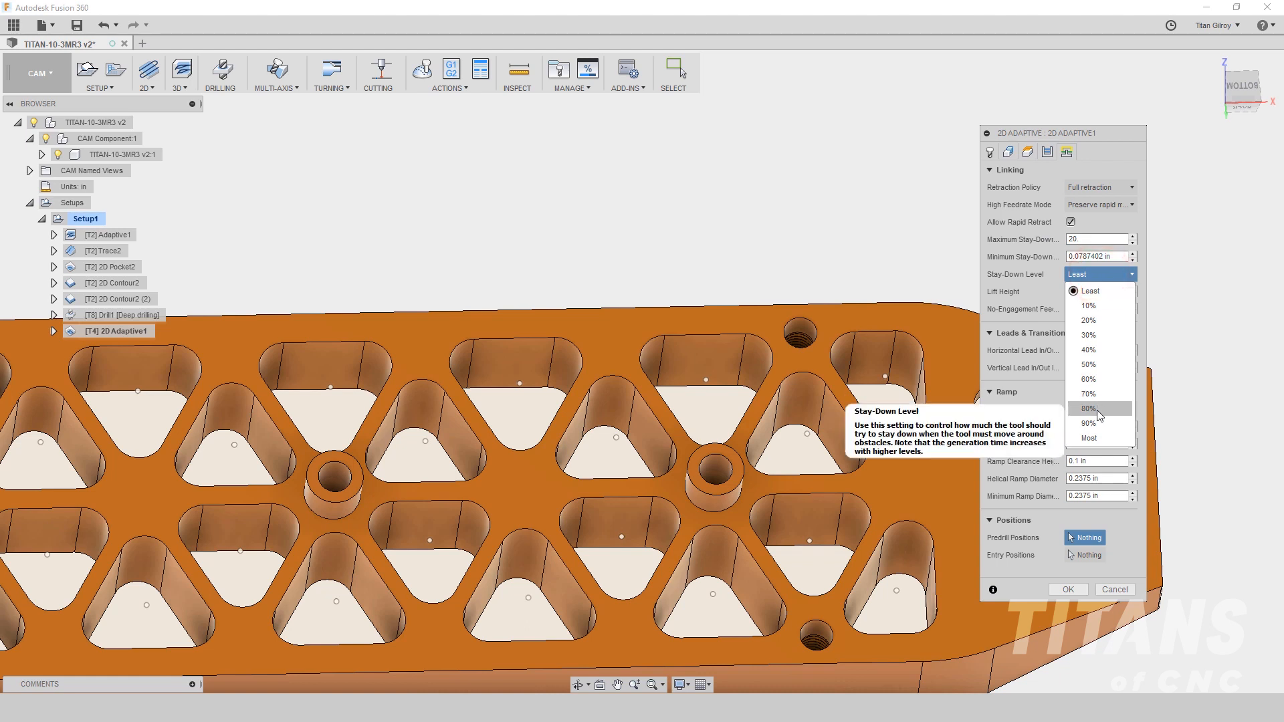
{"action": "left_click", "coordinate": [1102, 394]}
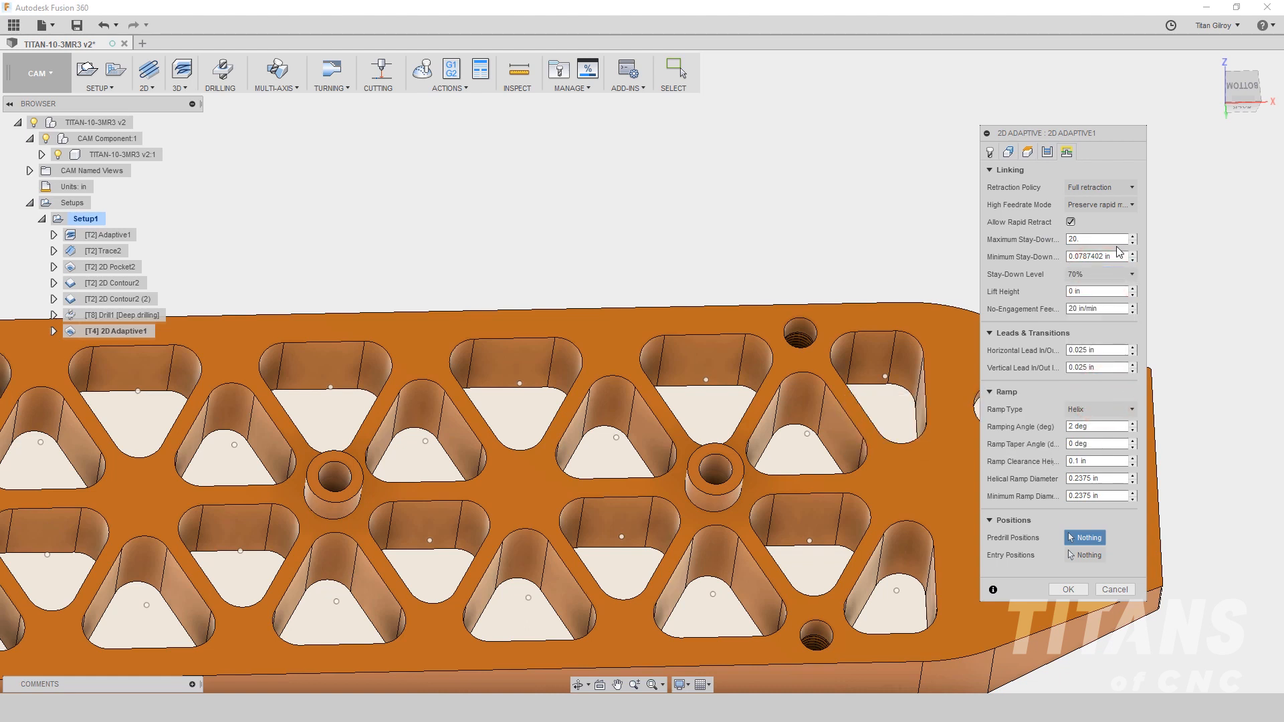
- Set the no-engagement feedrate to 40 in/min and the horizontal lead-in/out radius to 0.02 in
{"action": "key", "text": "Tab"}
{"action": "type", "text": "40"}
{"action": "key", "text": "Tab"}
{"action": "type", "text": ".02"}
{"action": "key", "text": "Tab"}
{"action": "key", "text": "Tab"}
- Change the ramp type to Predrill and activate the selection of predrill positions
{"action": "left_click", "coordinate": [1102, 409]}
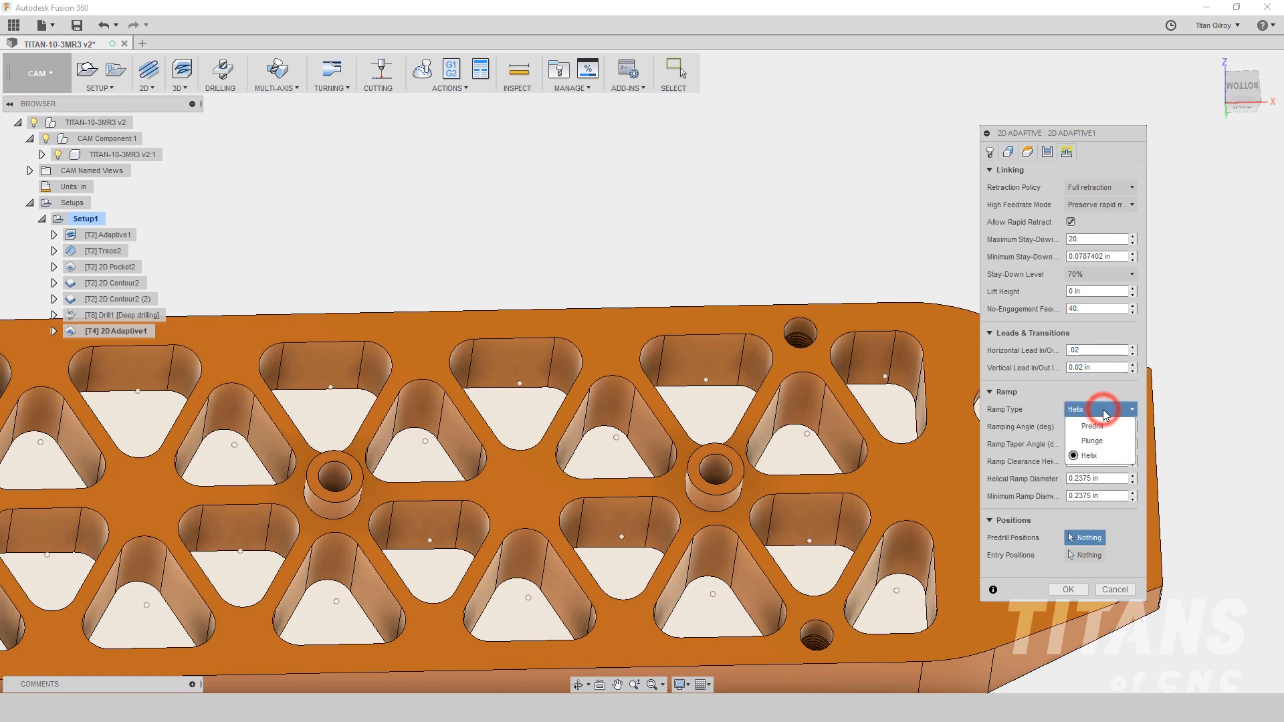
{"action": "left_click", "coordinate": [1101, 425]}
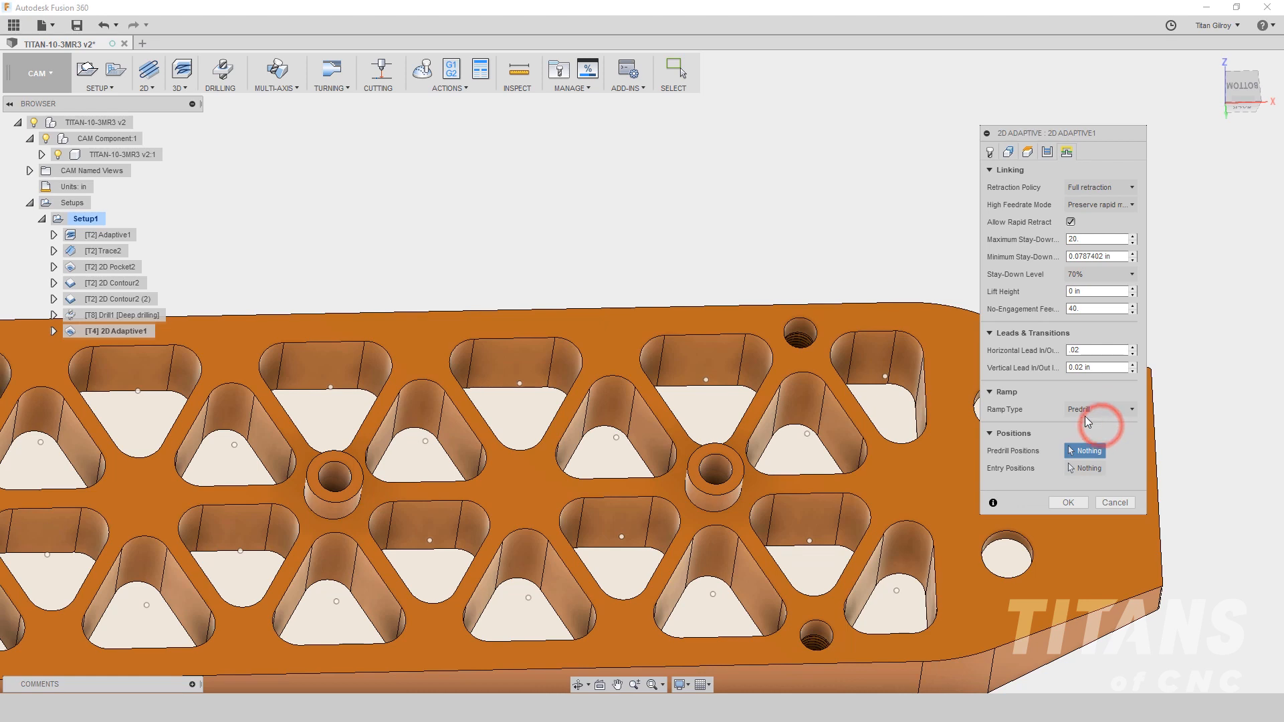
{"action": "left_click", "coordinate": [1083, 452]}
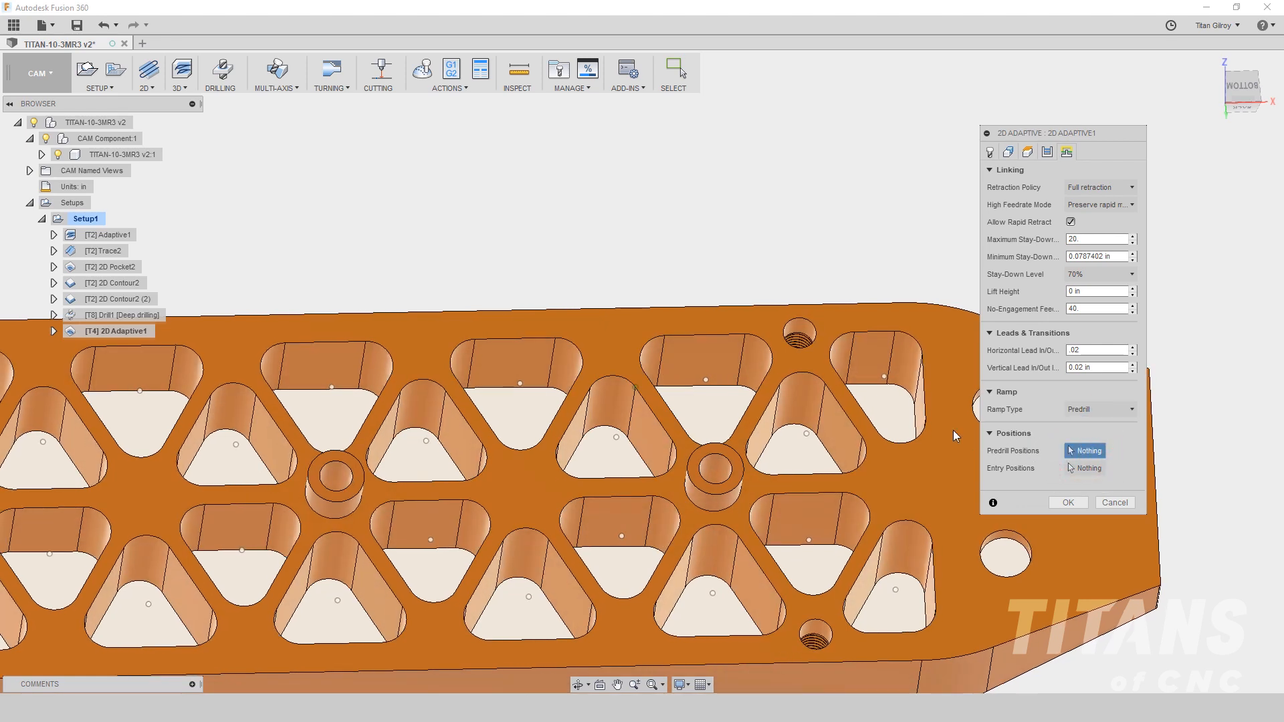
- Pick the centre points of the thirteen upper-row triangular pockets as predrill positions
{"action": "scroll", "coordinate": [841, 409], "scroll_direction": "down", "scroll_amount": 5}
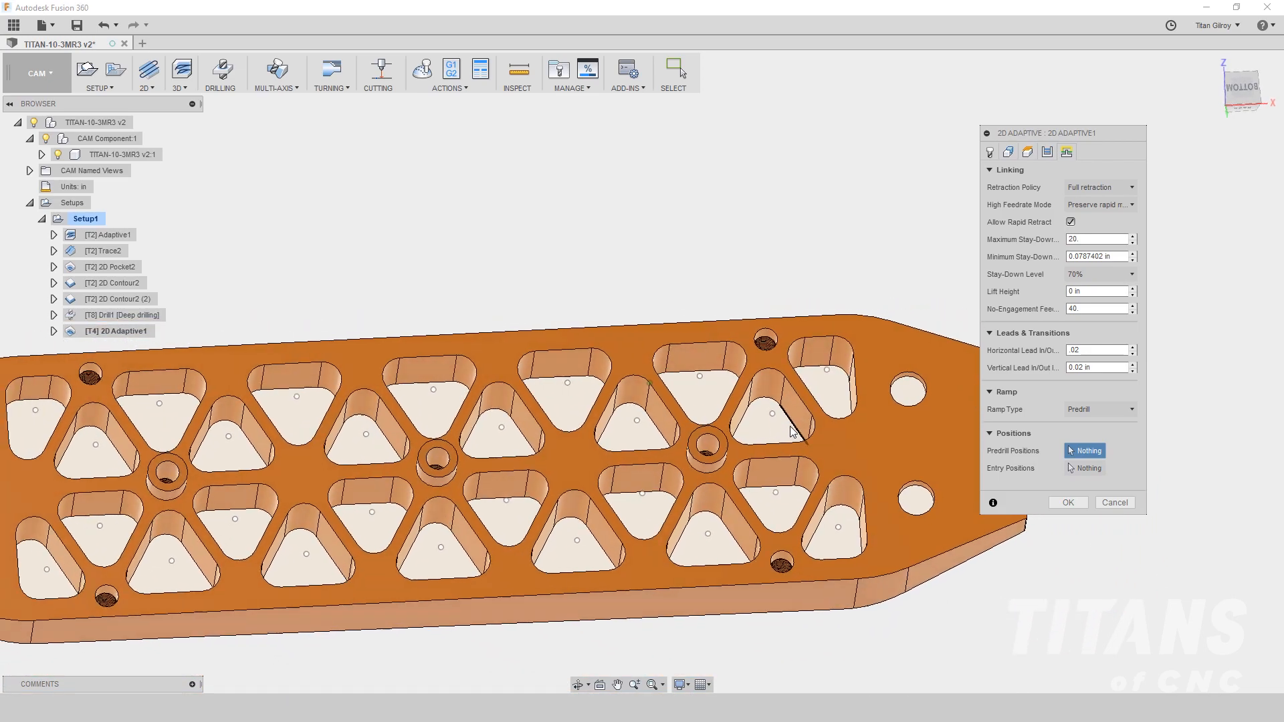
{"action": "middle_click_drag", "start_coordinate": [514, 476], "coordinate": [107, 426], "text": "shift"}
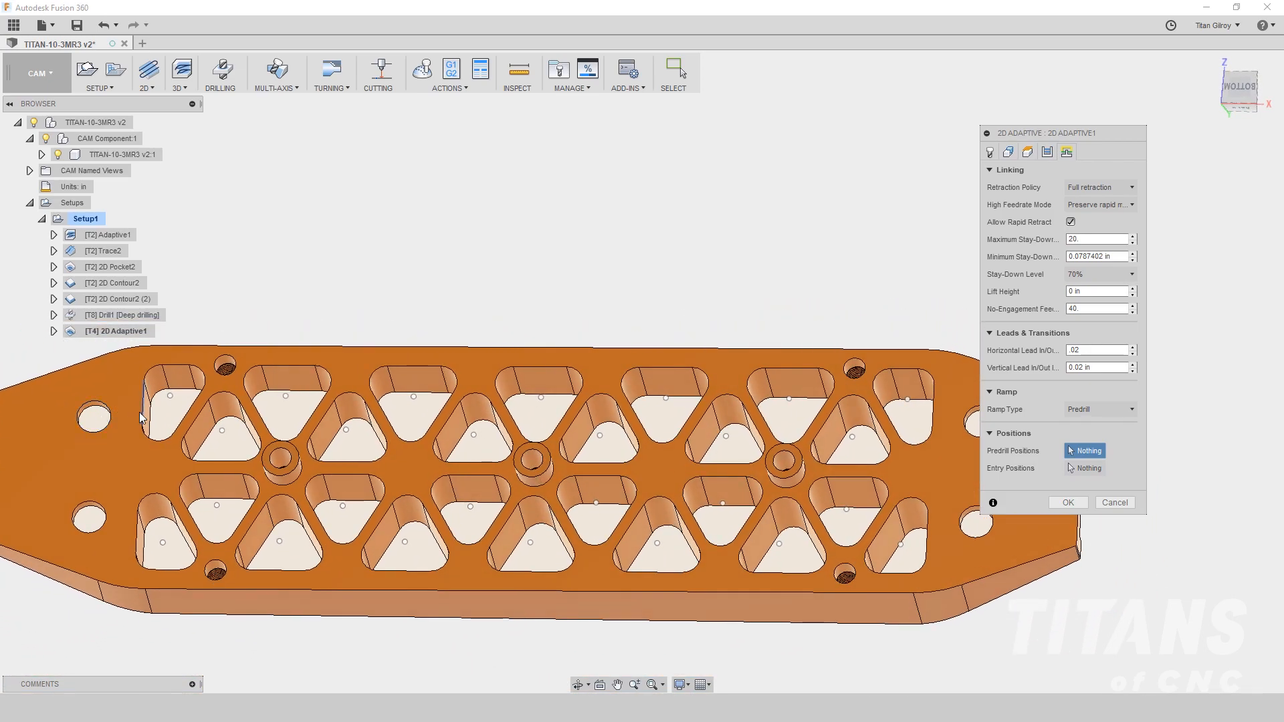
{"action": "middle_click_drag", "start_coordinate": [170, 396], "coordinate": [139, 392], "text": "shift"}
{"action": "left_click", "coordinate": [139, 392]}
{"action": "left_click", "coordinate": [196, 432]}
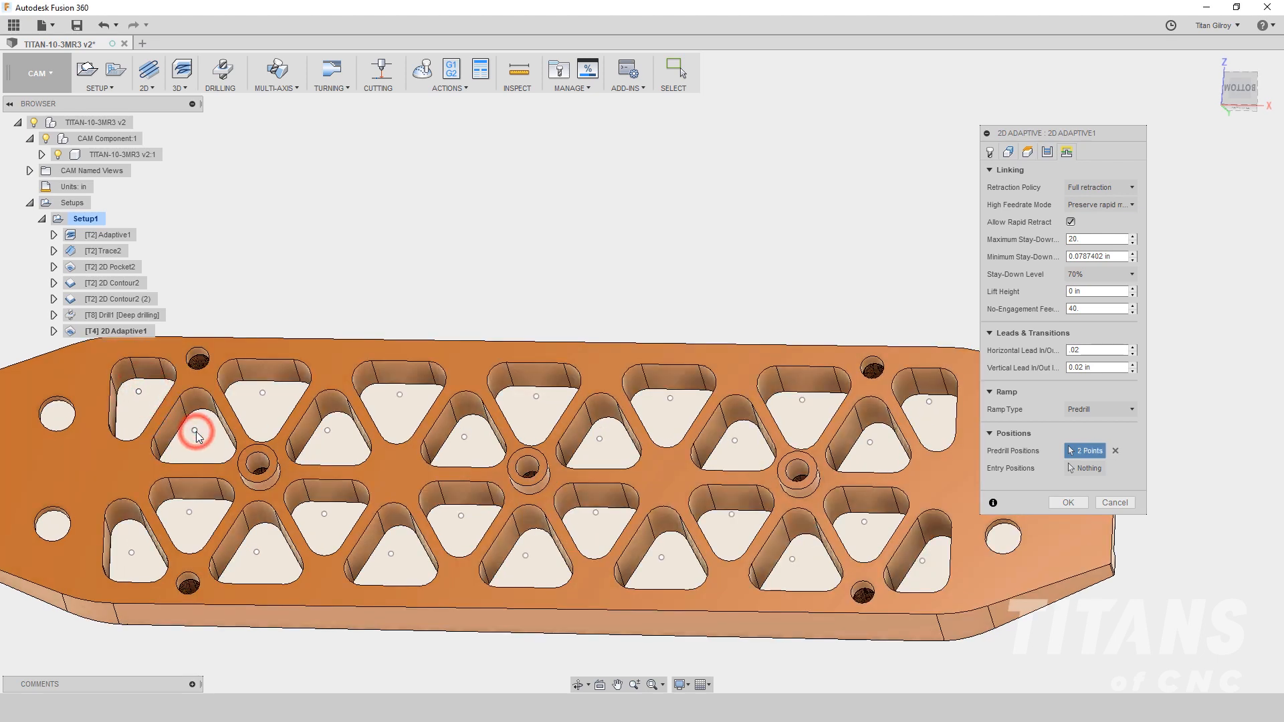
{"action": "left_click", "coordinate": [262, 394]}
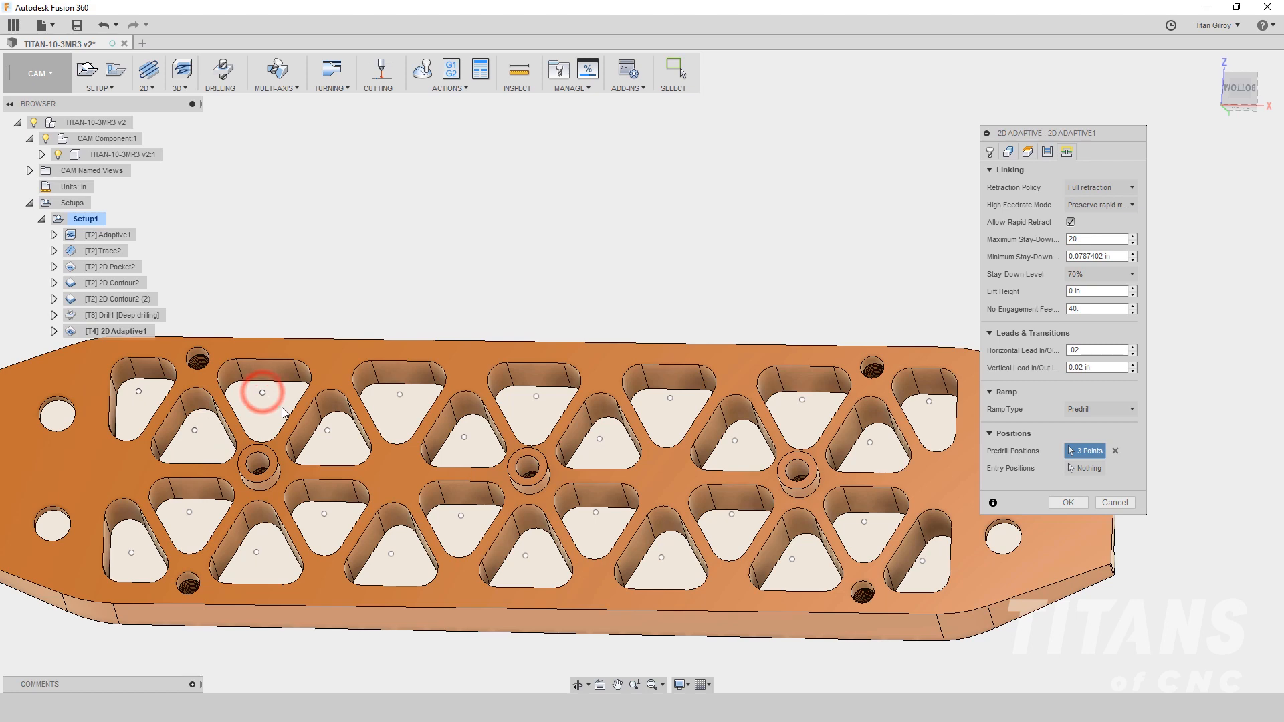
{"action": "left_click", "coordinate": [327, 430]}
{"action": "left_click", "coordinate": [400, 394]}
{"action": "left_click", "coordinate": [464, 437]}
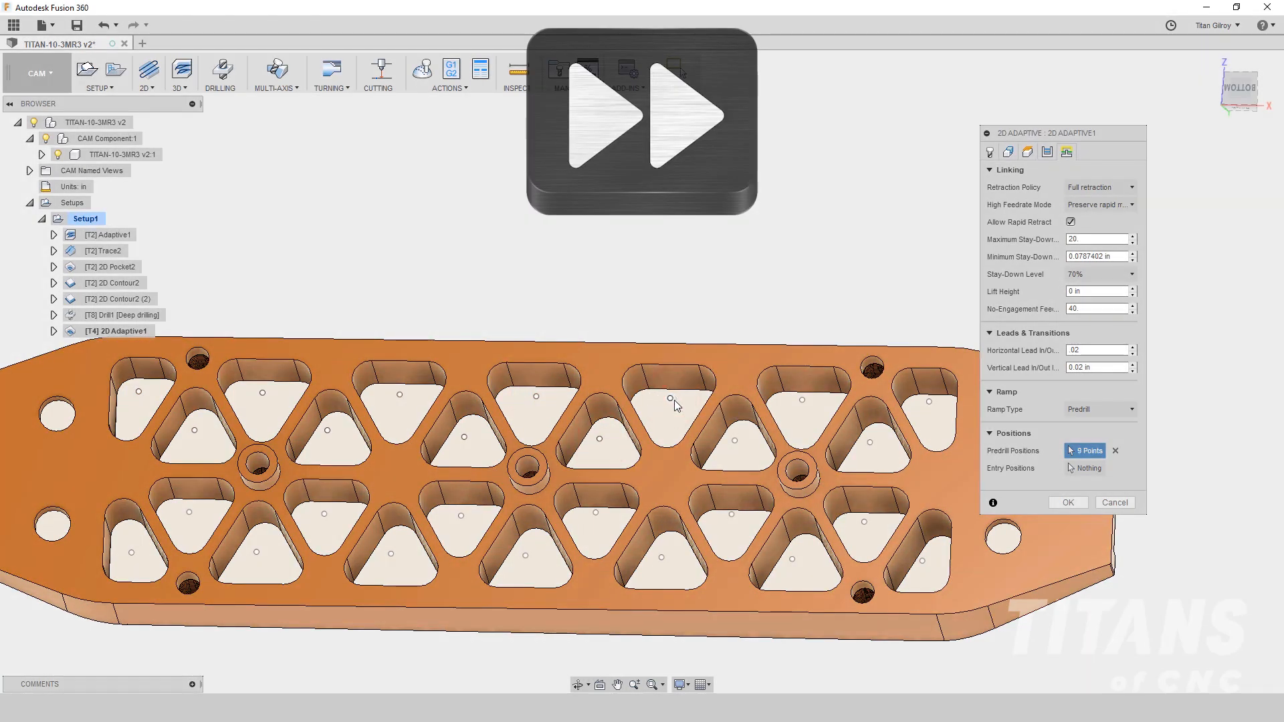
{"action": "left_click", "coordinate": [670, 398]}
{"action": "left_click", "coordinate": [734, 441]}
{"action": "left_click", "coordinate": [801, 400]}
{"action": "left_click", "coordinate": [869, 442]}
{"action": "left_click", "coordinate": [929, 401]}
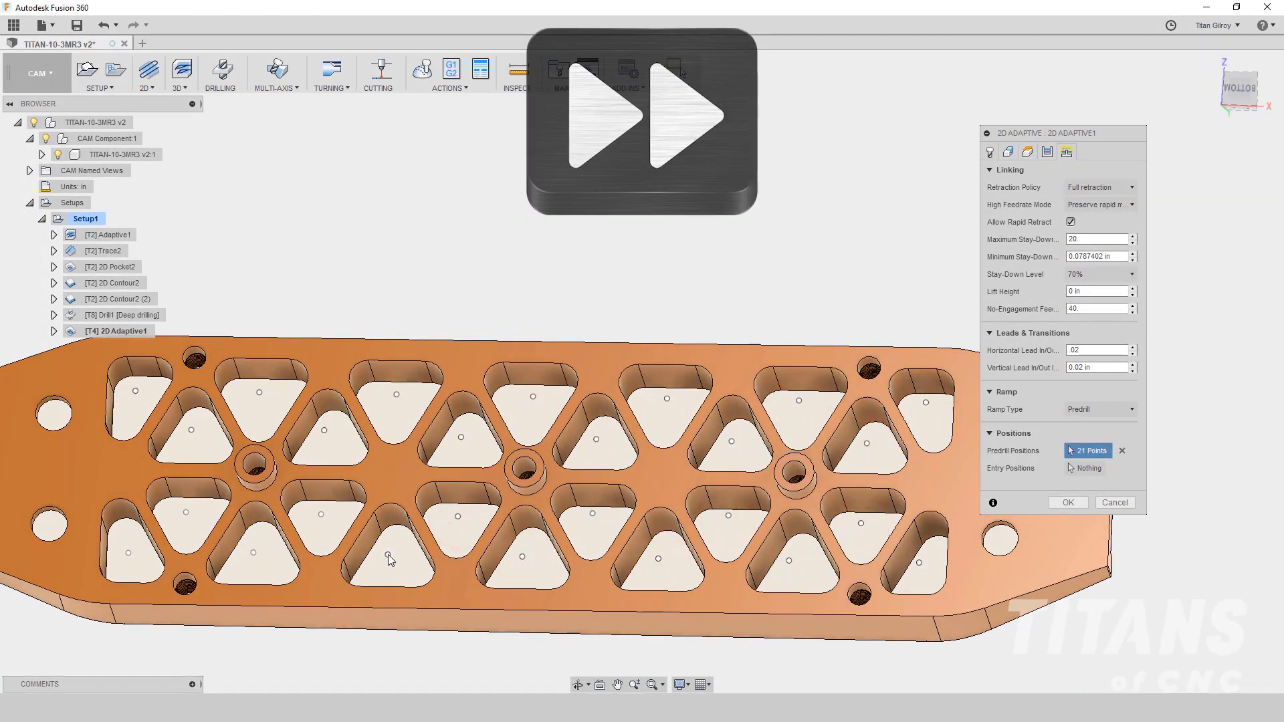
- Add the thirteen lower-row pocket centre points as predrill positions and generate the 2D adaptive toolpath
{"action": "left_click", "coordinate": [186, 512]}
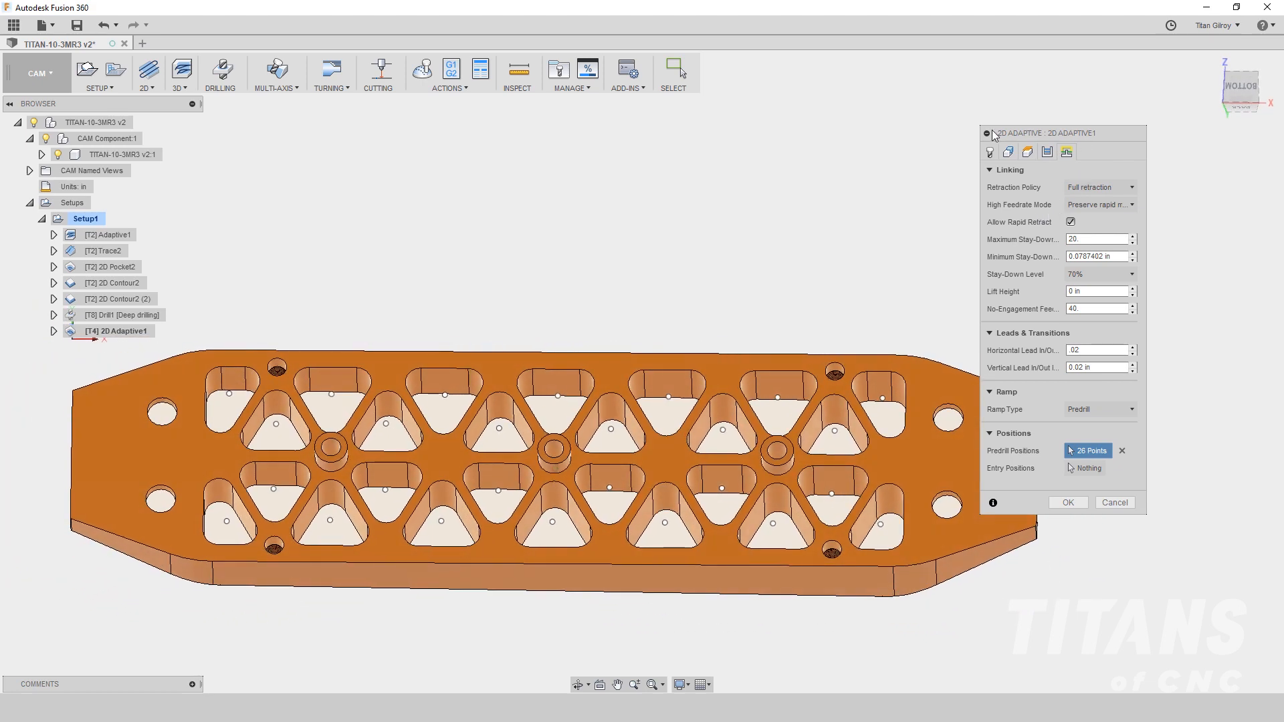
{"action": "left_click", "coordinate": [1068, 503]}
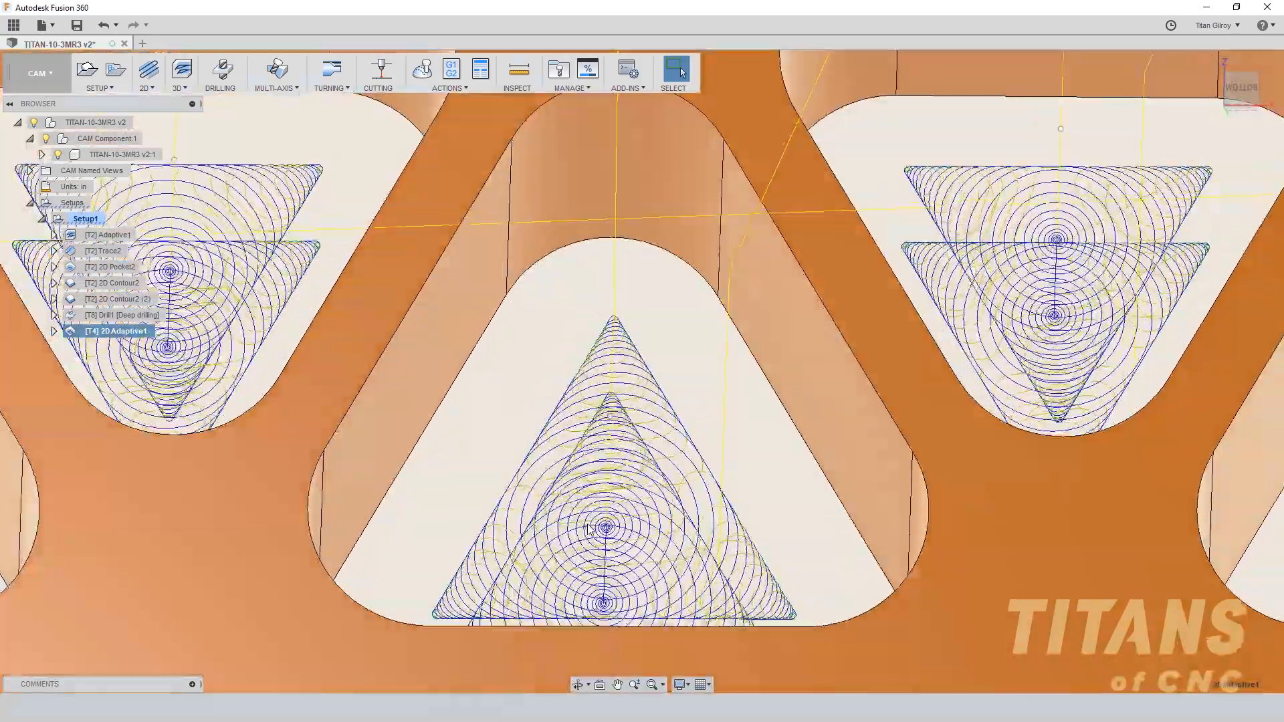
{"action": "scroll", "coordinate": [589, 529], "scroll_direction": "up", "scroll_amount": 2}
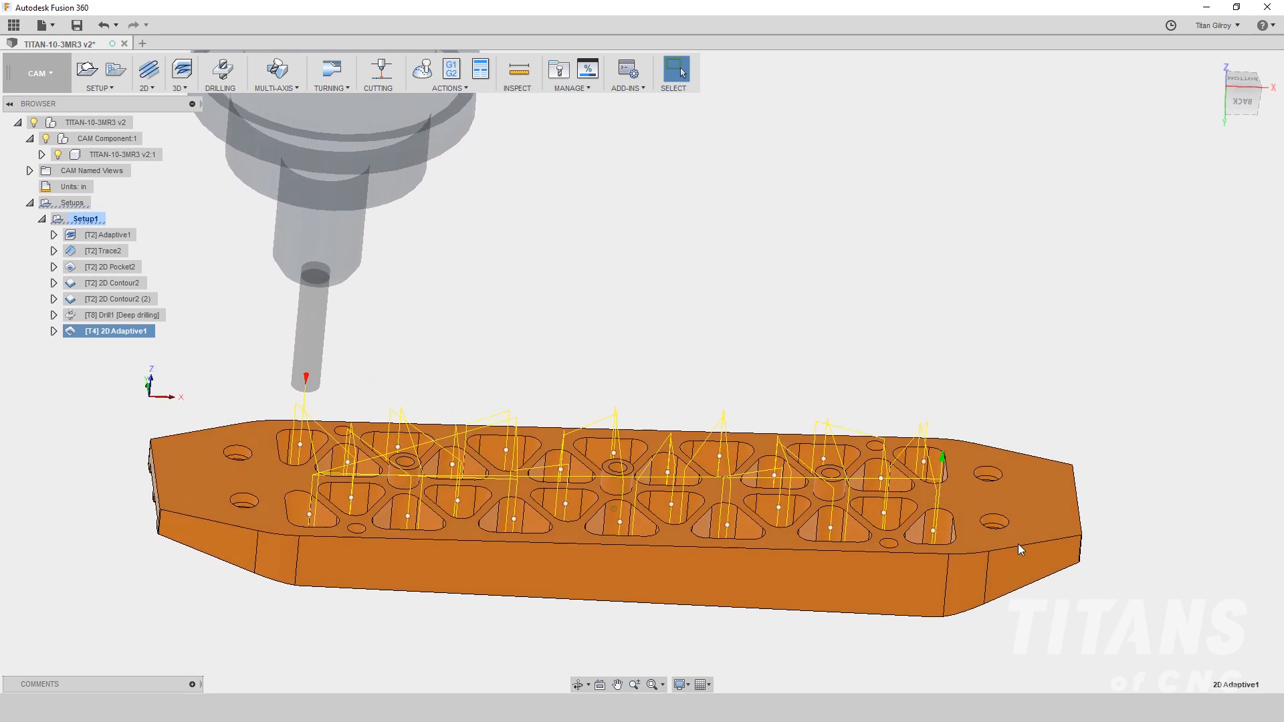
- Create a 2D Contour operation with the 1/4" flat end mill and set its cutting, lead-in and lead-out feedrates to 10 in/min
{"action": "left_click", "coordinate": [154, 88]}
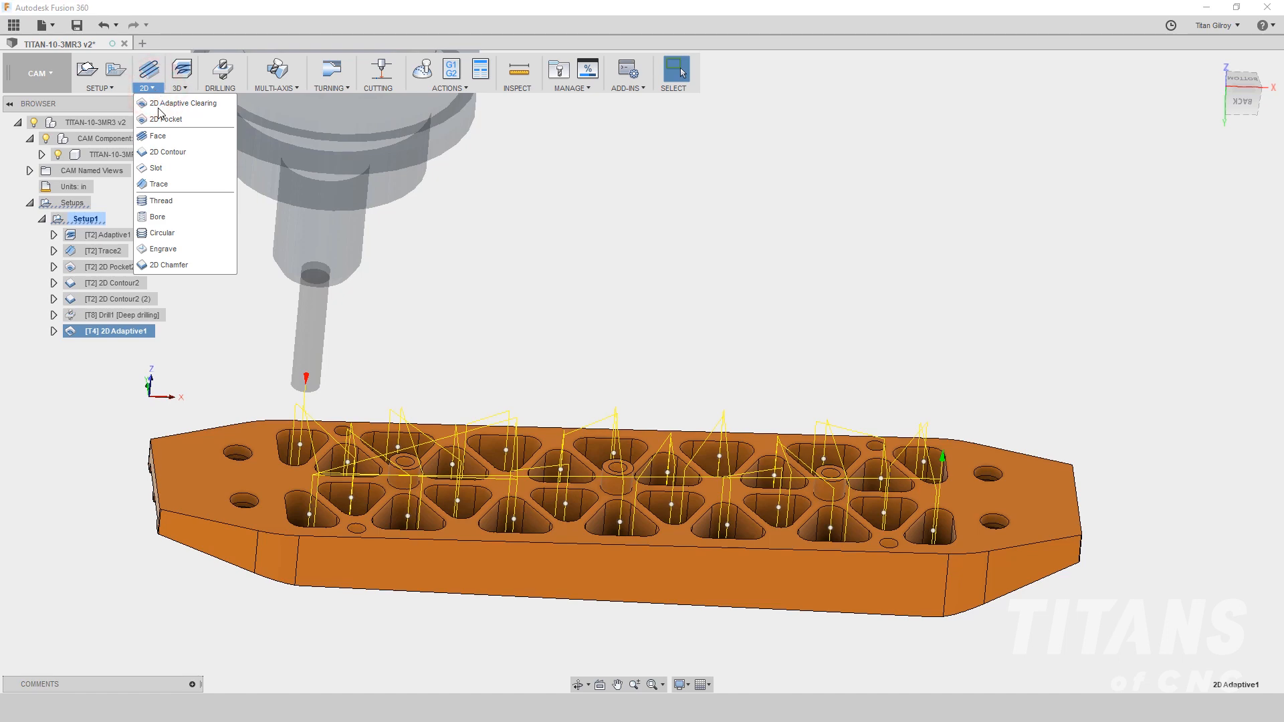
{"action": "left_click", "coordinate": [178, 152]}
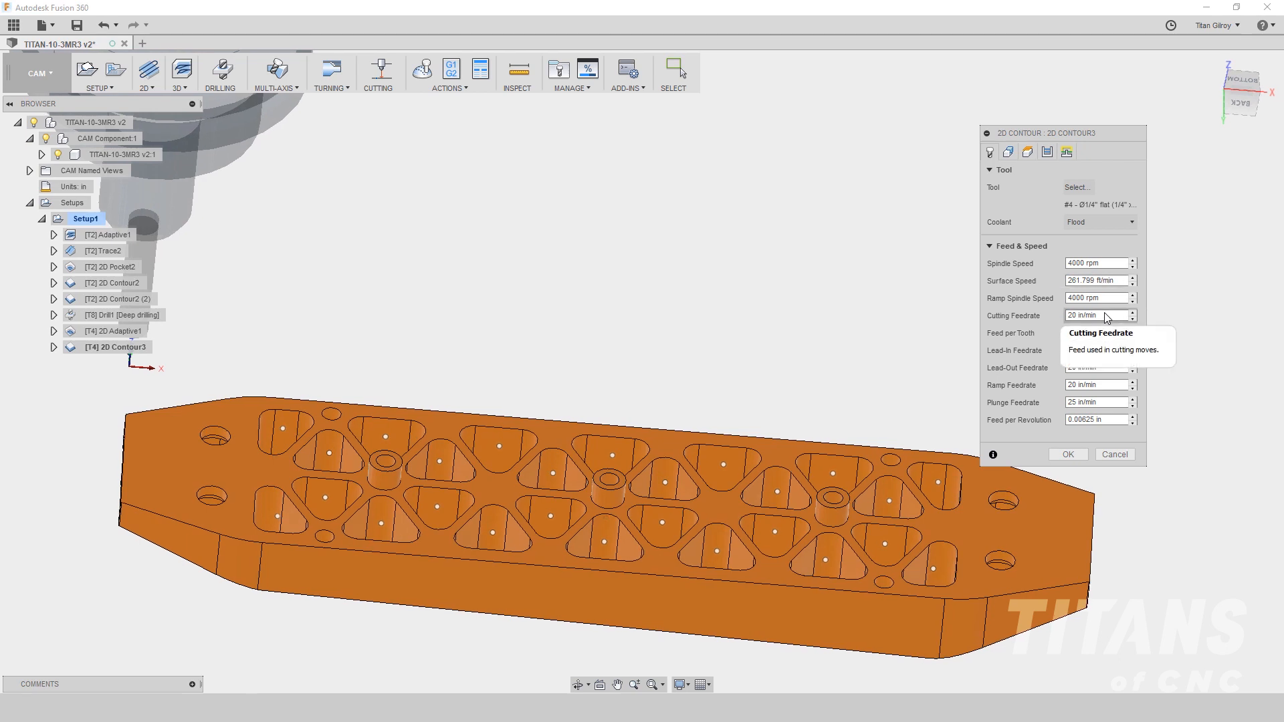
{"action": "left_click", "coordinate": [1103, 314]}
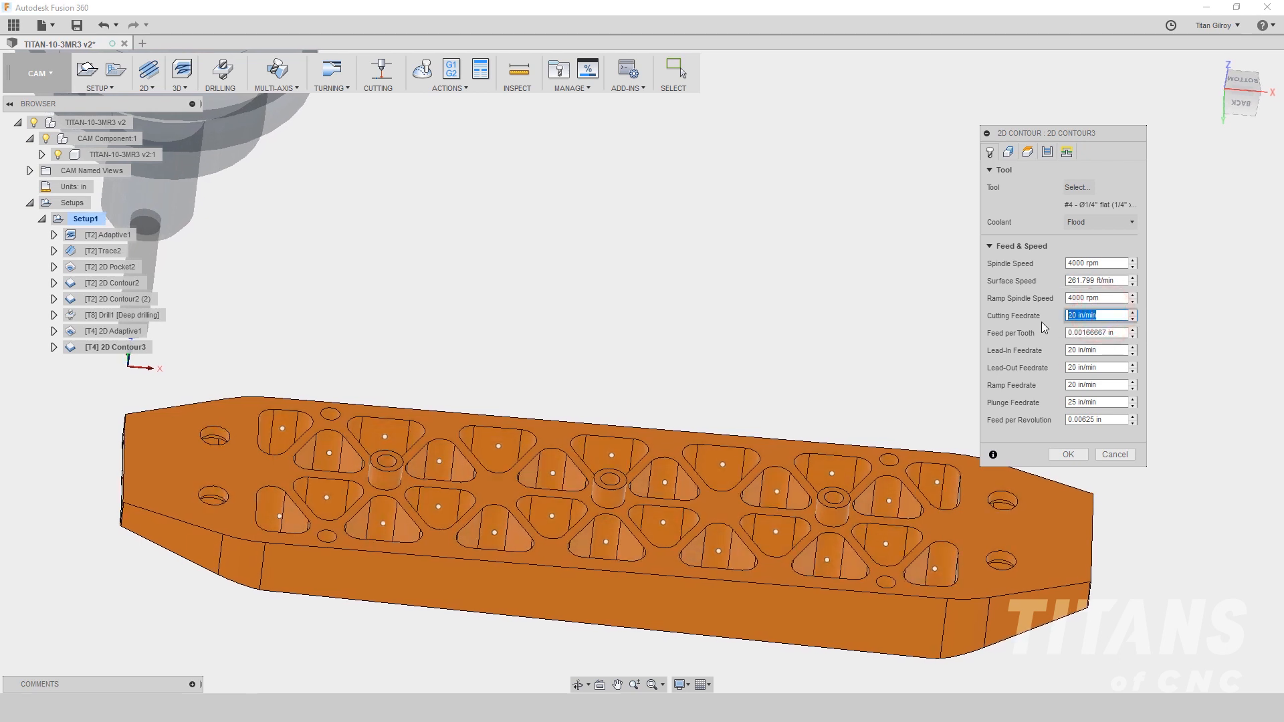
{"action": "type", "text": "1"}
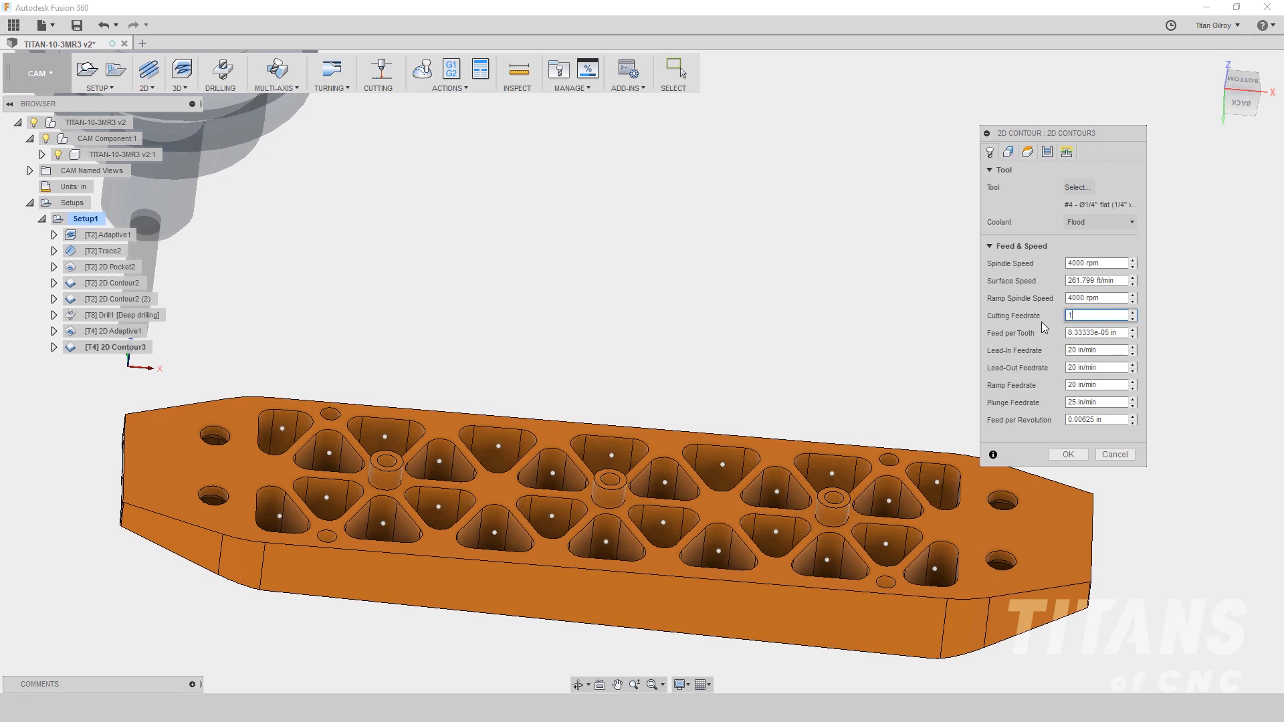
{"action": "type", "text": "0."}
{"action": "key", "text": "Tab"}
{"action": "key", "text": "Tab"}
{"action": "type", "text": "10."}
{"action": "key", "text": "Tab"}
{"action": "type", "text": "10."}
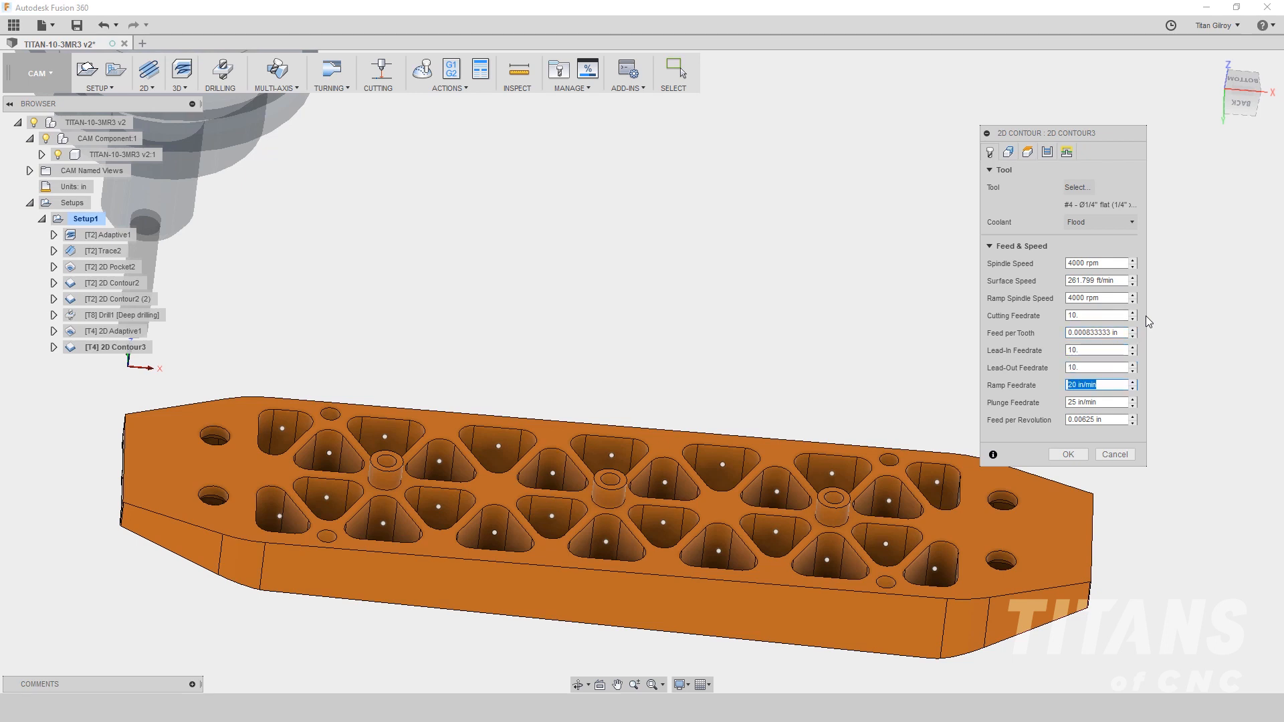
- Set the contour's ramp feedrate to 10 in/min and its plunge feedrate to 50 in/min
{"action": "type", "text": "10."}
{"action": "key", "text": "Tab"}
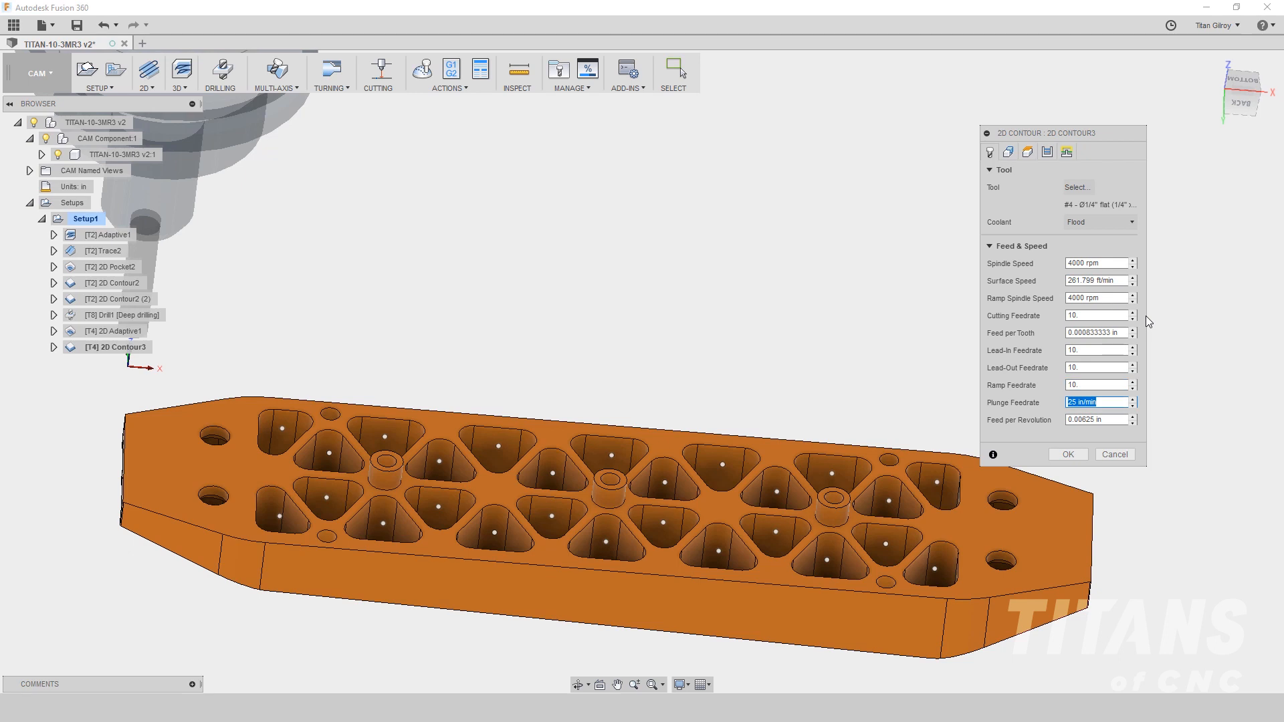
{"action": "type", "text": "50."}
{"action": "key", "text": "Tab"}
{"action": "key", "text": "Tab"}
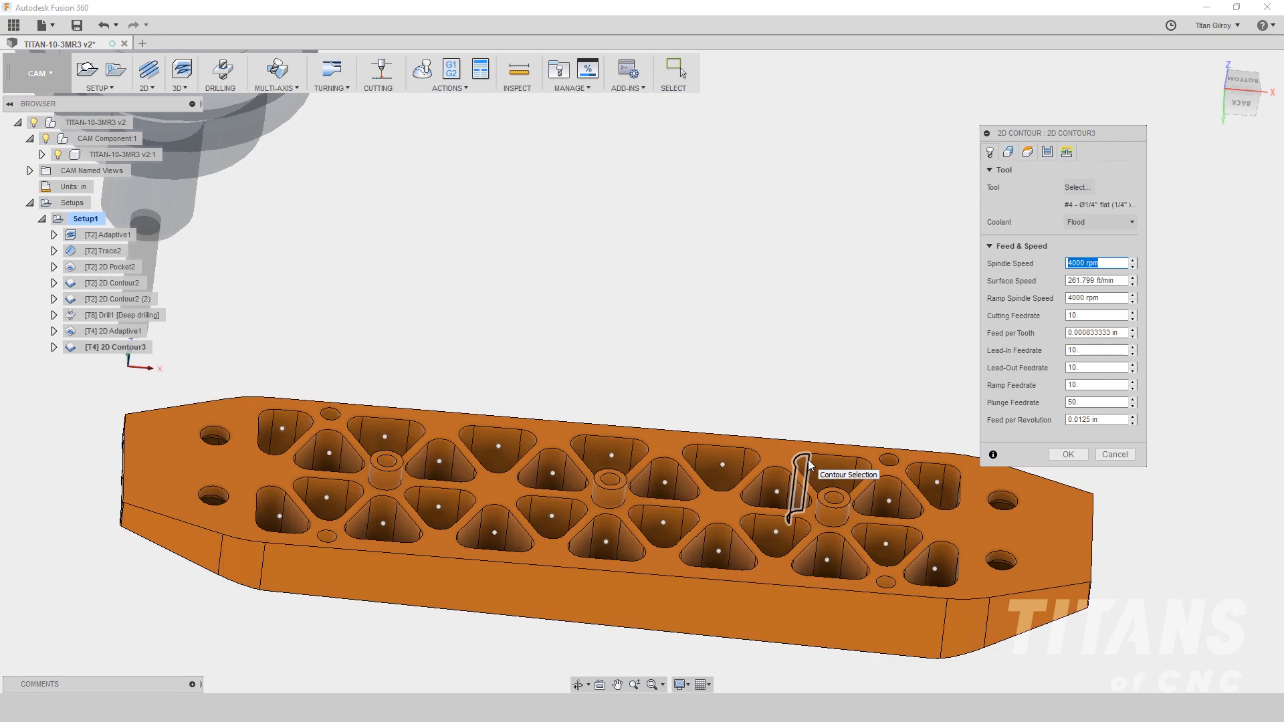
- Select the contours of the six downward-pointing triangular pockets in the upper row, from the right end up to the second from the left
{"action": "mouse_move", "coordinate": [808, 466]}
{"action": "middle_mouse_down", "text": "shift"}
{"action": "mouse_move", "coordinate": [855, 531]}
{"action": "mouse_move", "coordinate": [894, 481]}
{"action": "mouse_move", "coordinate": [875, 522]}
{"action": "mouse_move", "coordinate": [832, 477]}
{"action": "mouse_move", "coordinate": [809, 475]}
{"action": "middle_mouse_up", "text": "shift"}
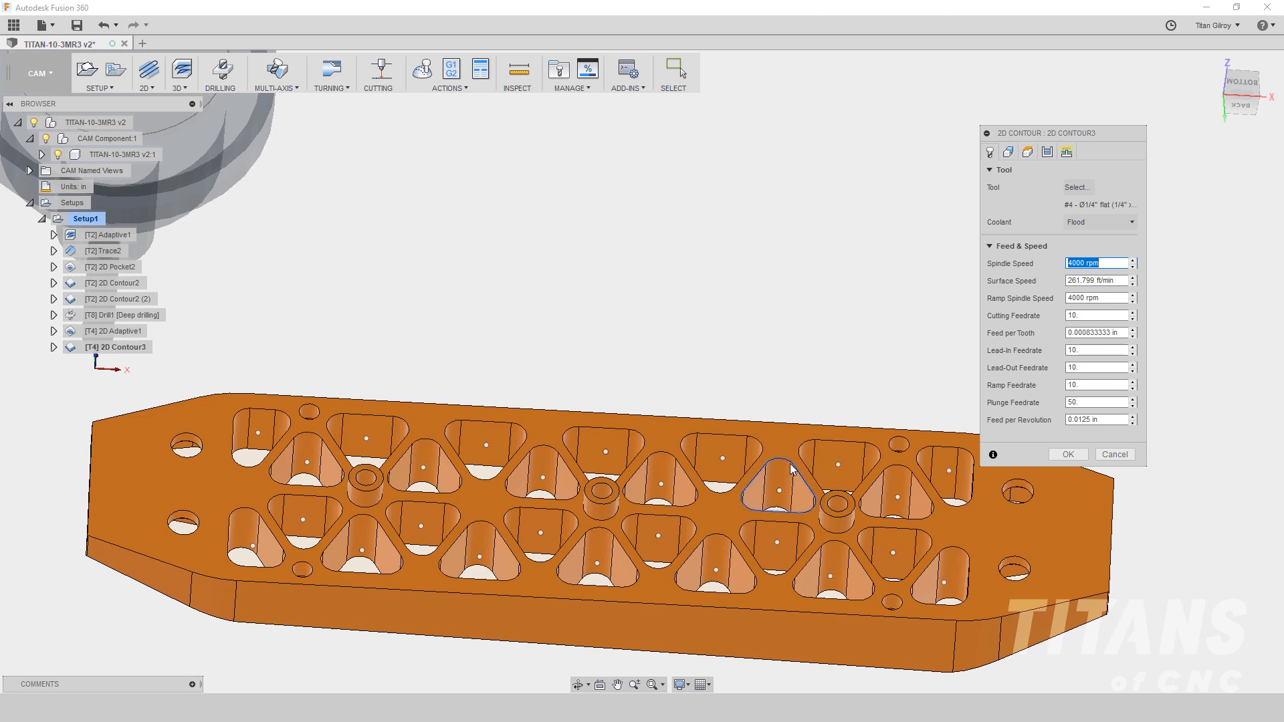
{"action": "middle_click_drag", "start_coordinate": [788, 488], "coordinate": [839, 571], "text": "shift"}
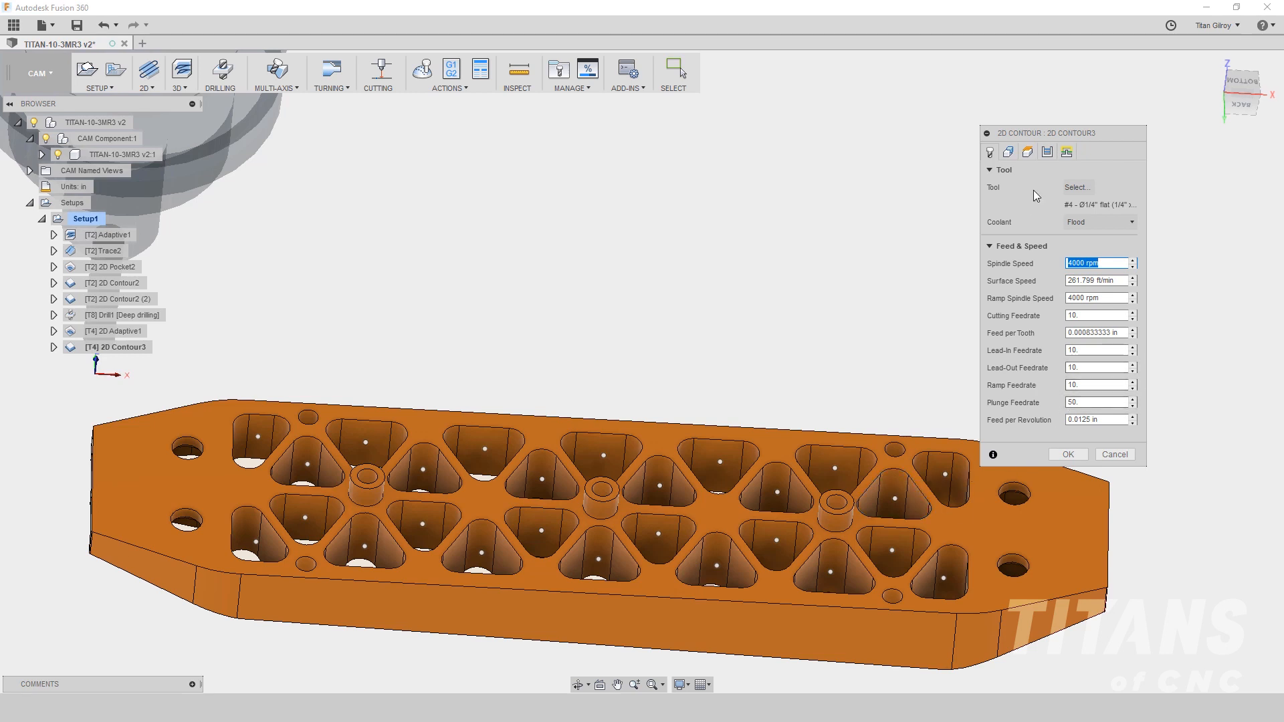
{"action": "left_click", "coordinate": [1008, 152]}
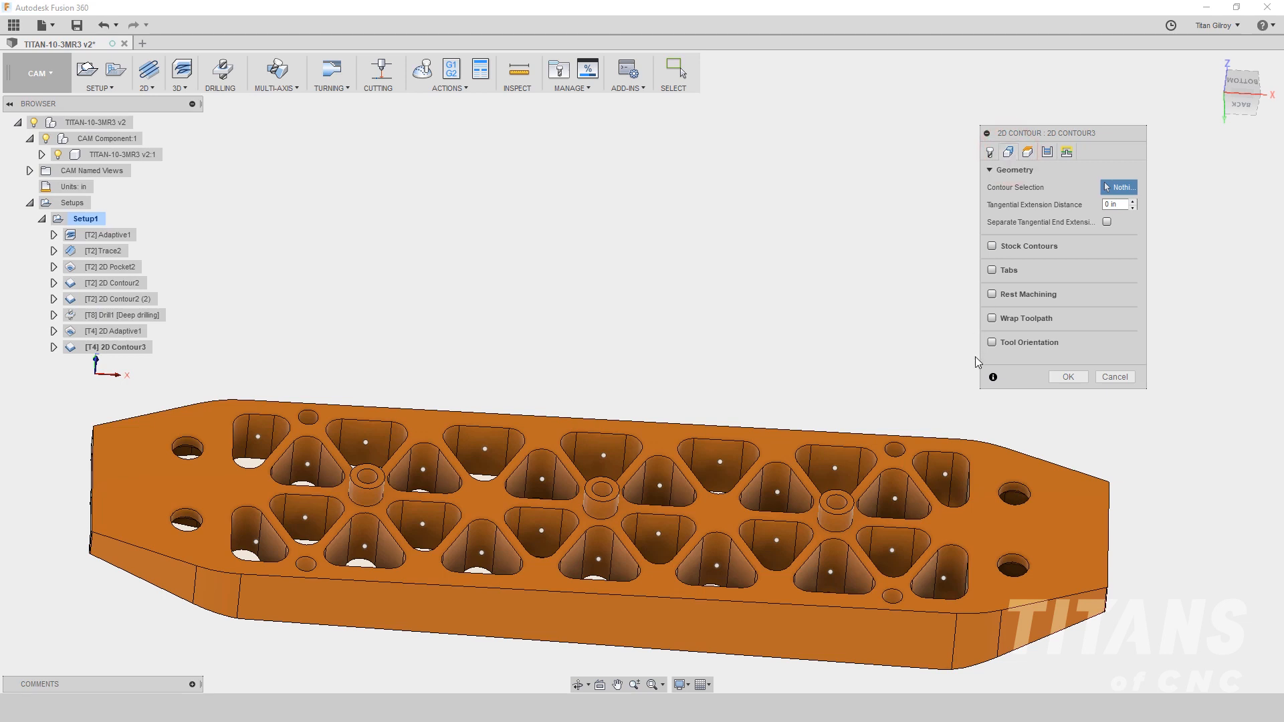
{"action": "left_click", "coordinate": [961, 458]}
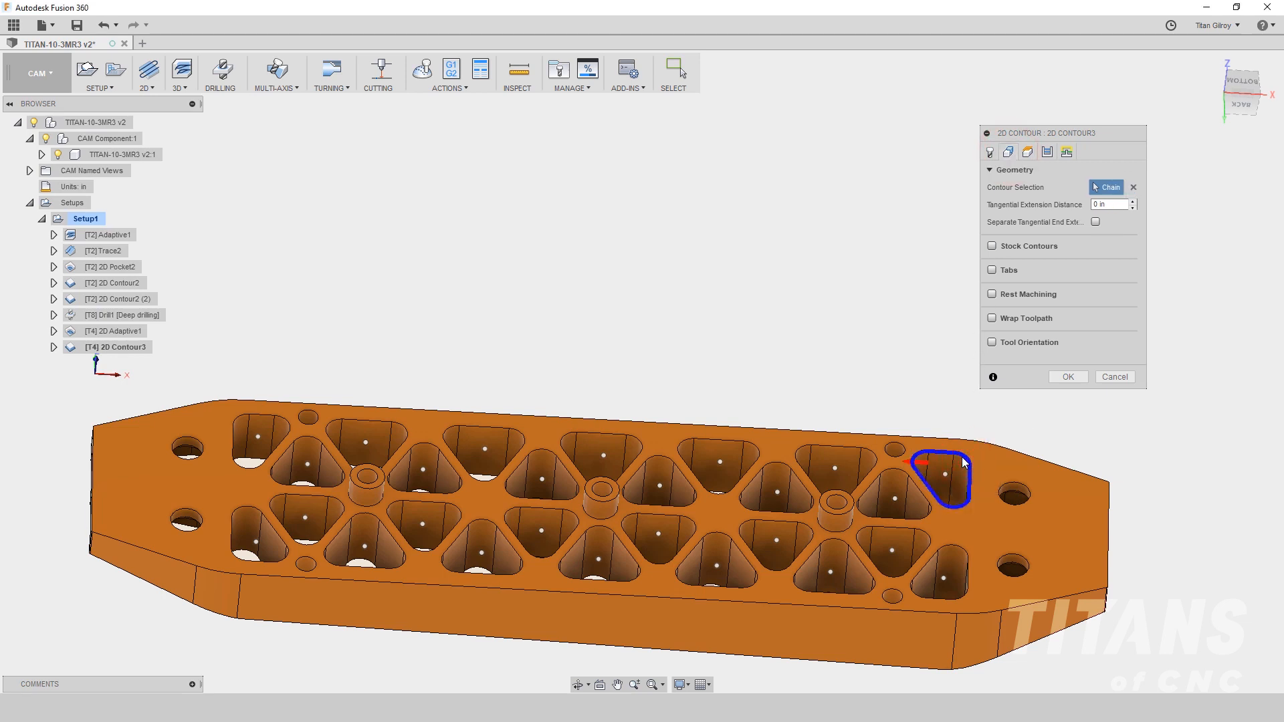
{"action": "left_click", "coordinate": [849, 444]}
{"action": "left_click", "coordinate": [737, 431]}
{"action": "left_click", "coordinate": [621, 418]}
{"action": "left_click", "coordinate": [504, 405]}
{"action": "left_click", "coordinate": [355, 391]}
{"action": "left_click", "coordinate": [523, 452]}
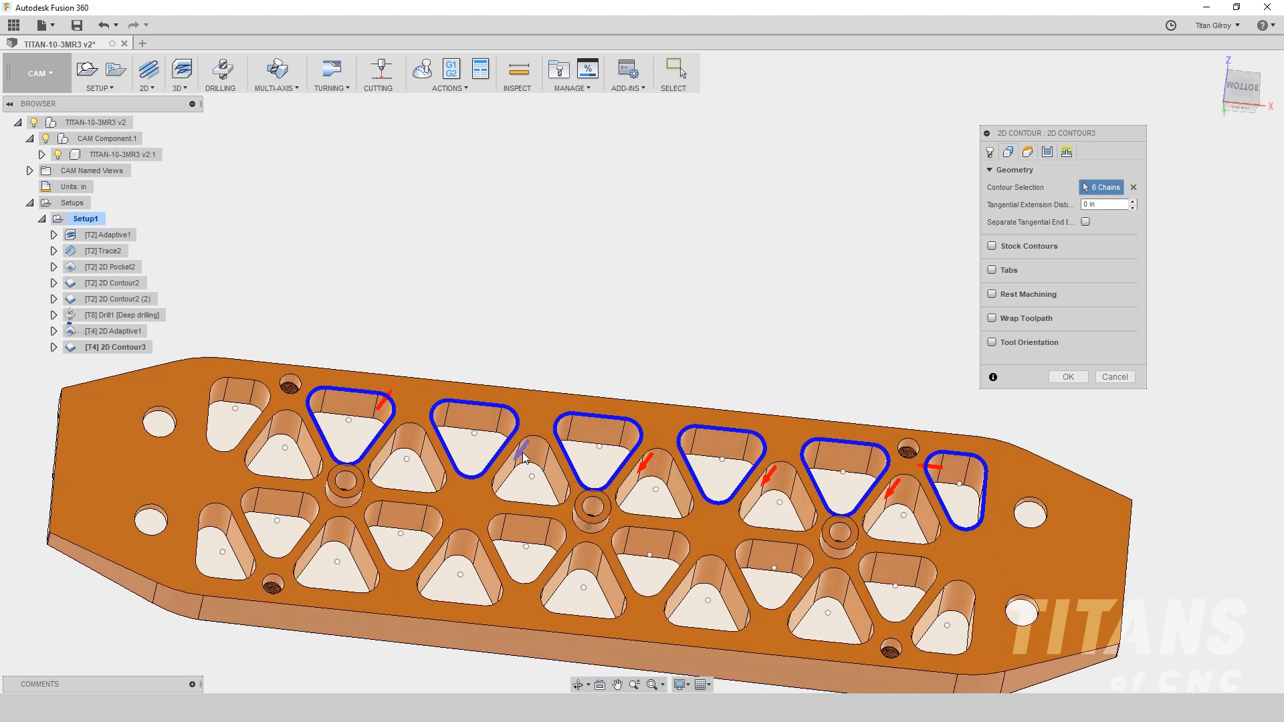
{"action": "left_click", "coordinate": [640, 471]}
{"action": "left_click", "coordinate": [768, 476]}
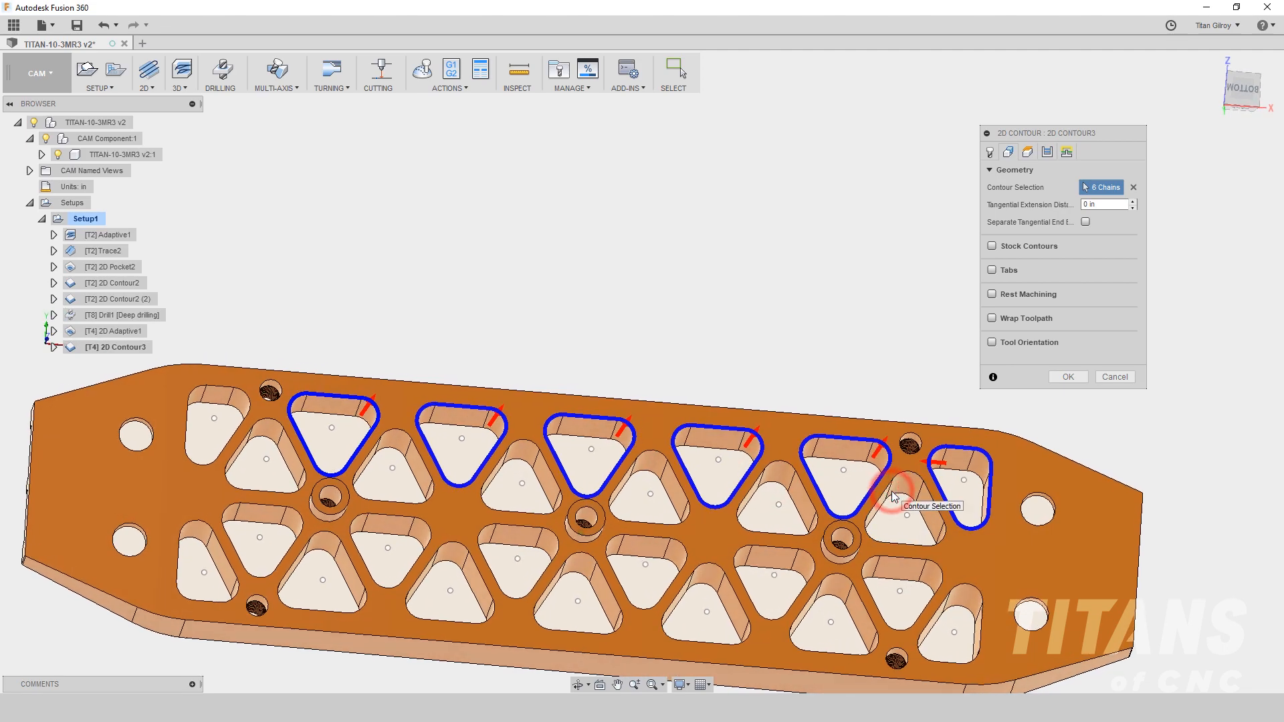
- Add the contours of the two leftmost upper-row pockets and the first seven lower-row pockets
{"action": "left_click", "coordinate": [292, 448]}
{"action": "left_click", "coordinate": [252, 436]}
{"action": "left_click", "coordinate": [248, 555]}
{"action": "left_click", "coordinate": [273, 567]}
{"action": "left_click", "coordinate": [313, 573]}
{"action": "left_click", "coordinate": [388, 567]}
{"action": "left_click", "coordinate": [435, 608]}
{"action": "left_click", "coordinate": [535, 584]}
{"action": "left_click", "coordinate": [570, 616]}
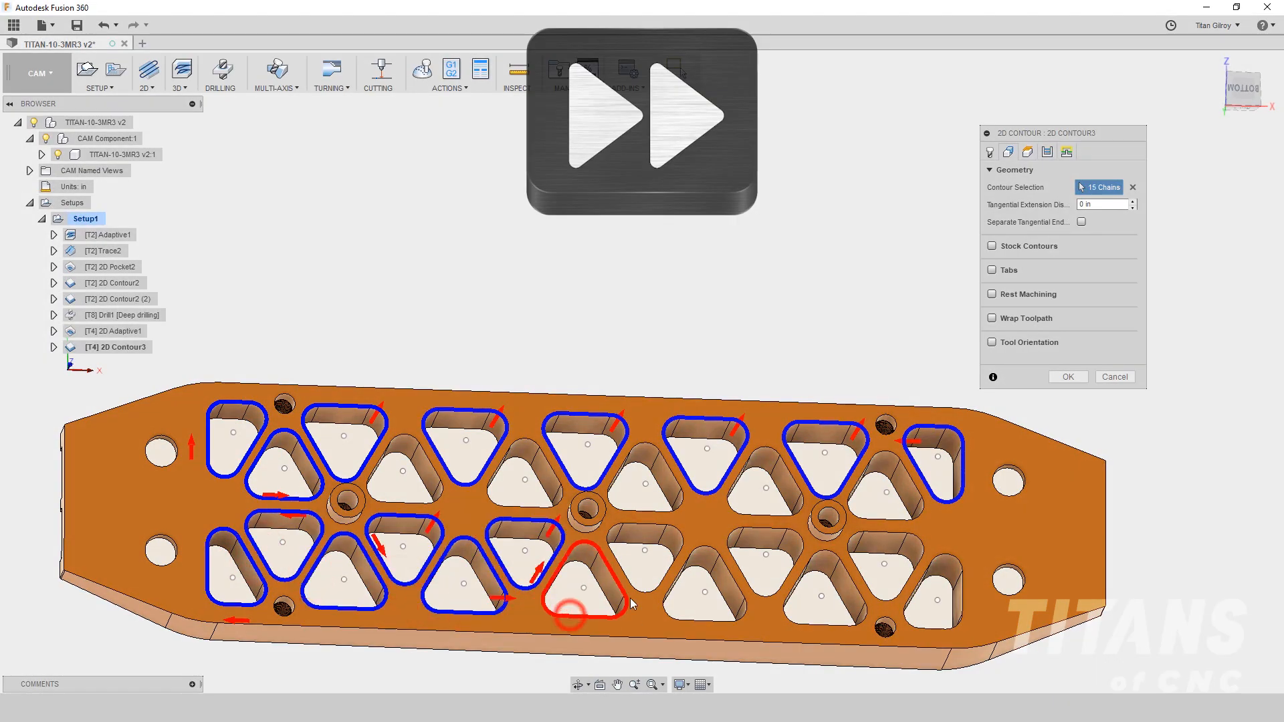
- Add the contours of the six remaining lower-row pockets and of the three rightmost upward-pointing pockets in the upper row
{"action": "left_click", "coordinate": [626, 567]}
{"action": "left_click", "coordinate": [662, 508]}
{"action": "left_click", "coordinate": [702, 546]}
{"action": "left_click", "coordinate": [747, 529]}
{"action": "scroll", "coordinate": [754, 514], "scroll_direction": "up", "scroll_amount": 3}
{"action": "left_click", "coordinate": [759, 508]}
{"action": "left_click", "coordinate": [834, 606]}
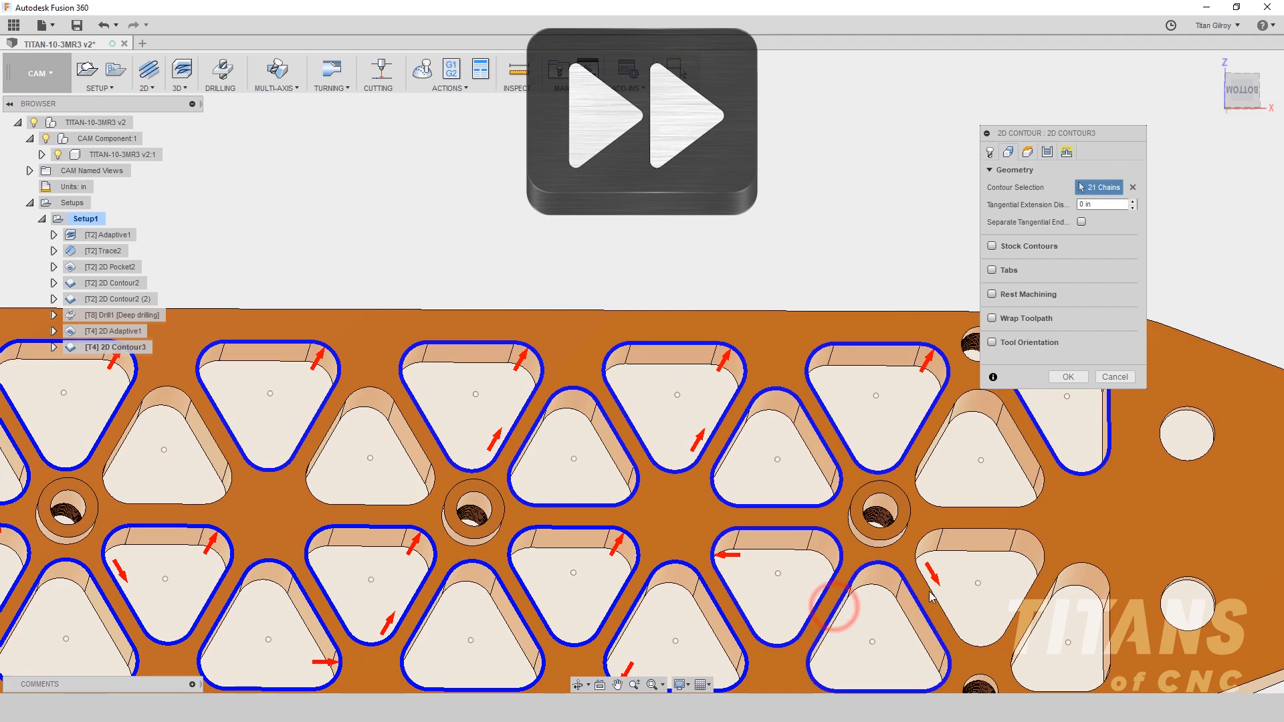
{"action": "left_click", "coordinate": [1008, 507]}
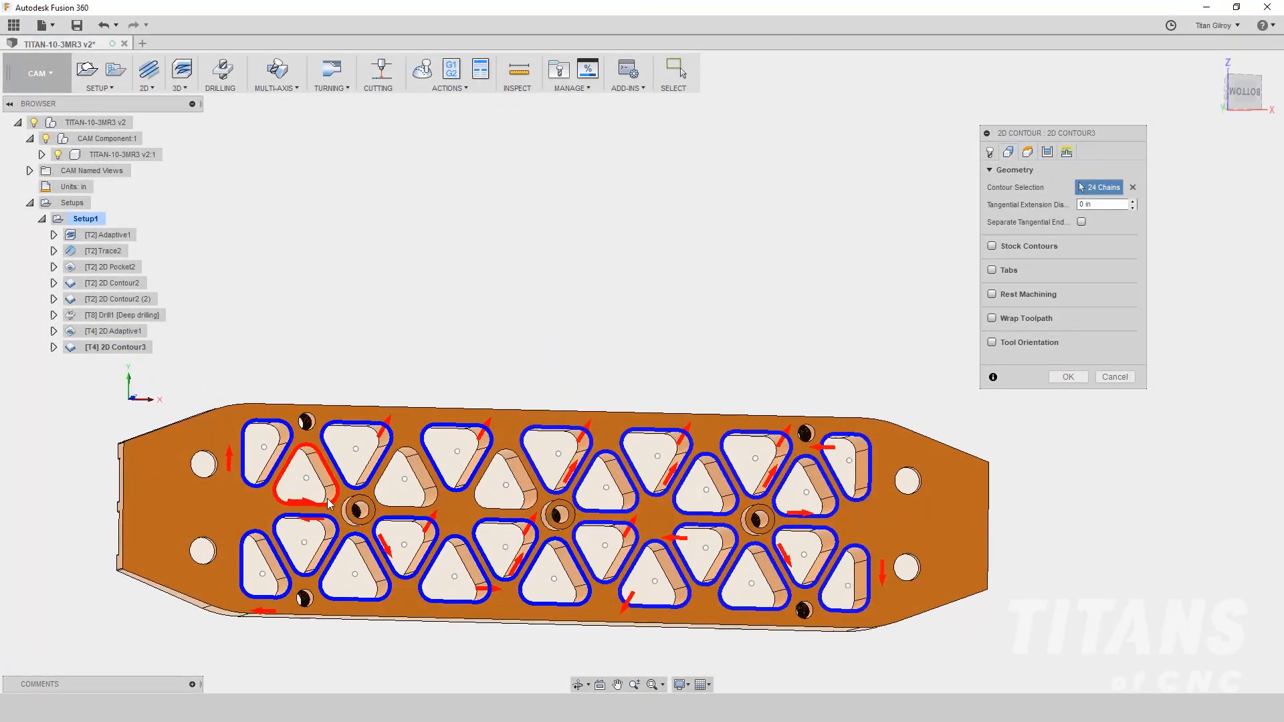
{"action": "middle_click_drag", "start_coordinate": [435, 565], "coordinate": [642, 424], "text": "shift"}
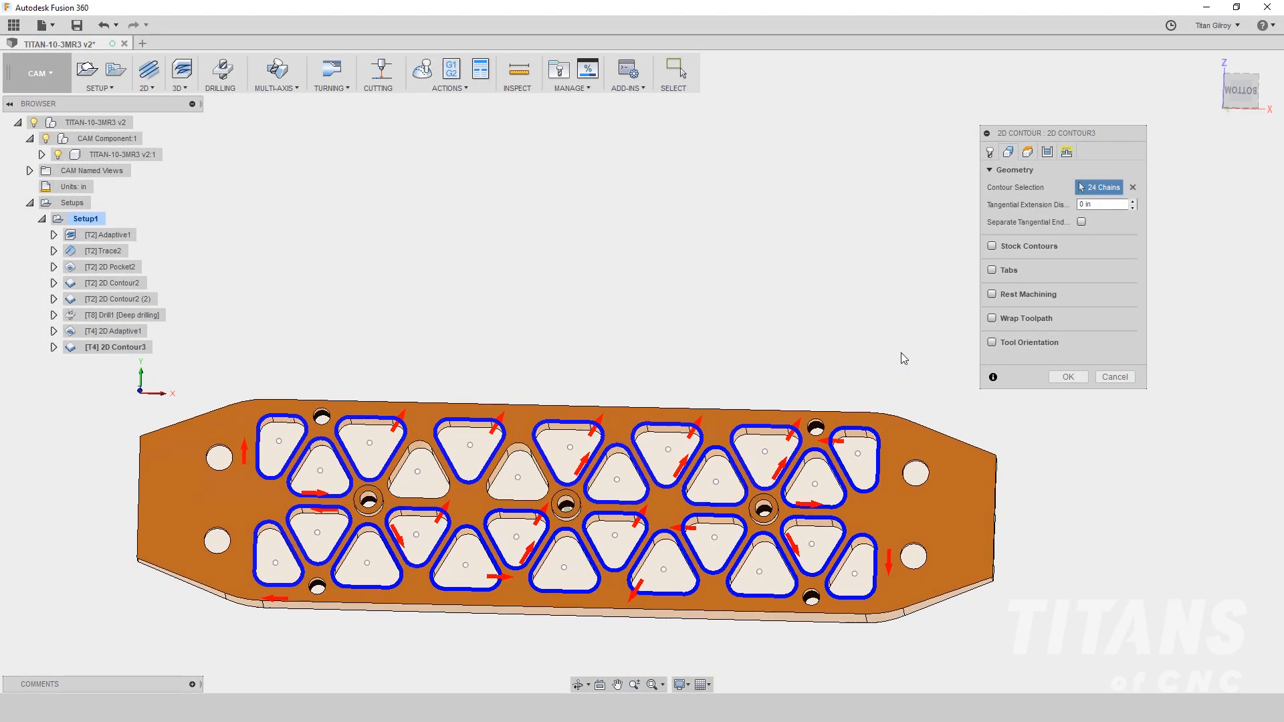
- Set the top height offset to -0.2 in and the feed height offset to -0.1 in, both from the model top
{"action": "left_click", "coordinate": [1027, 152]}
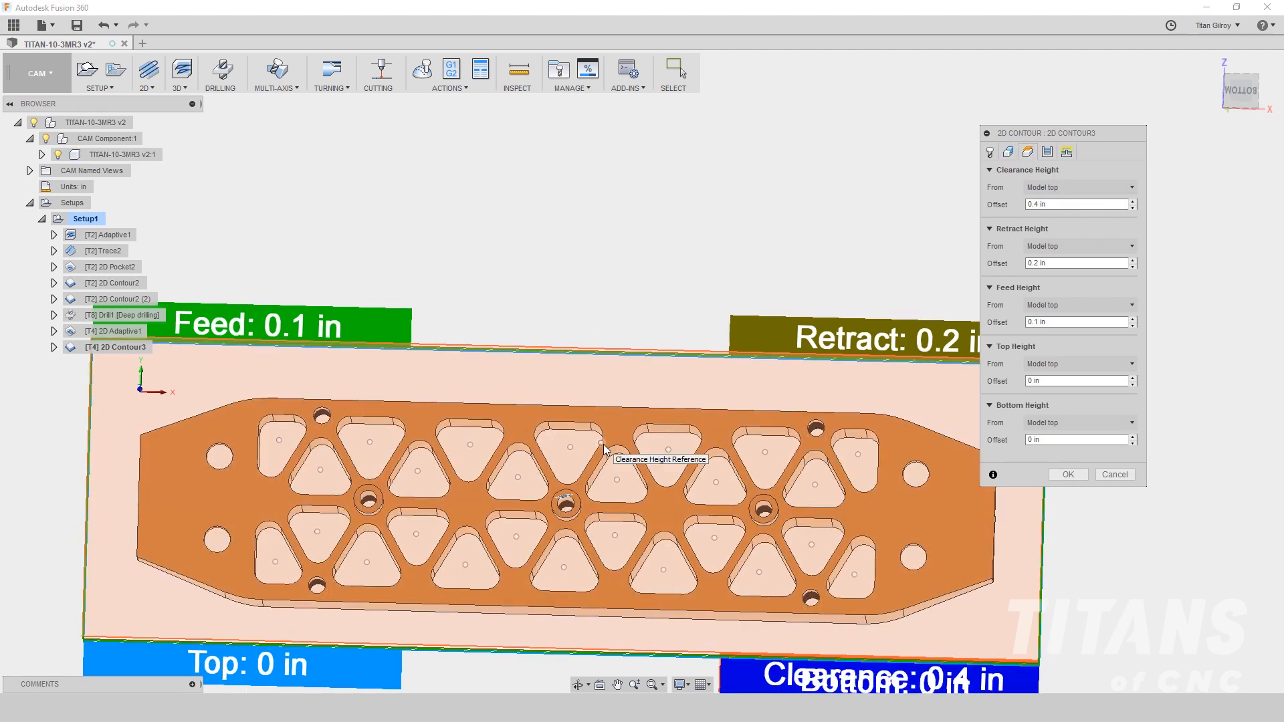
{"action": "middle_click_drag", "start_coordinate": [853, 373], "coordinate": [986, 407], "text": "shift"}
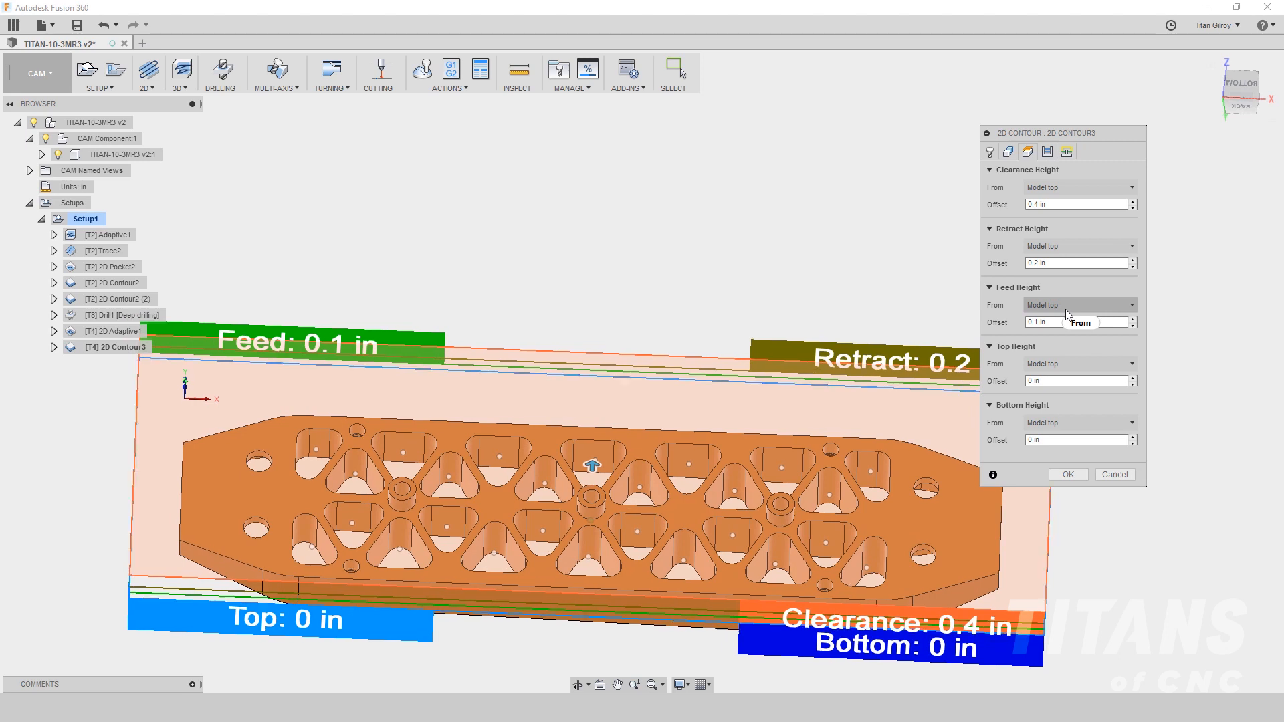
{"action": "left_click", "coordinate": [1066, 363]}
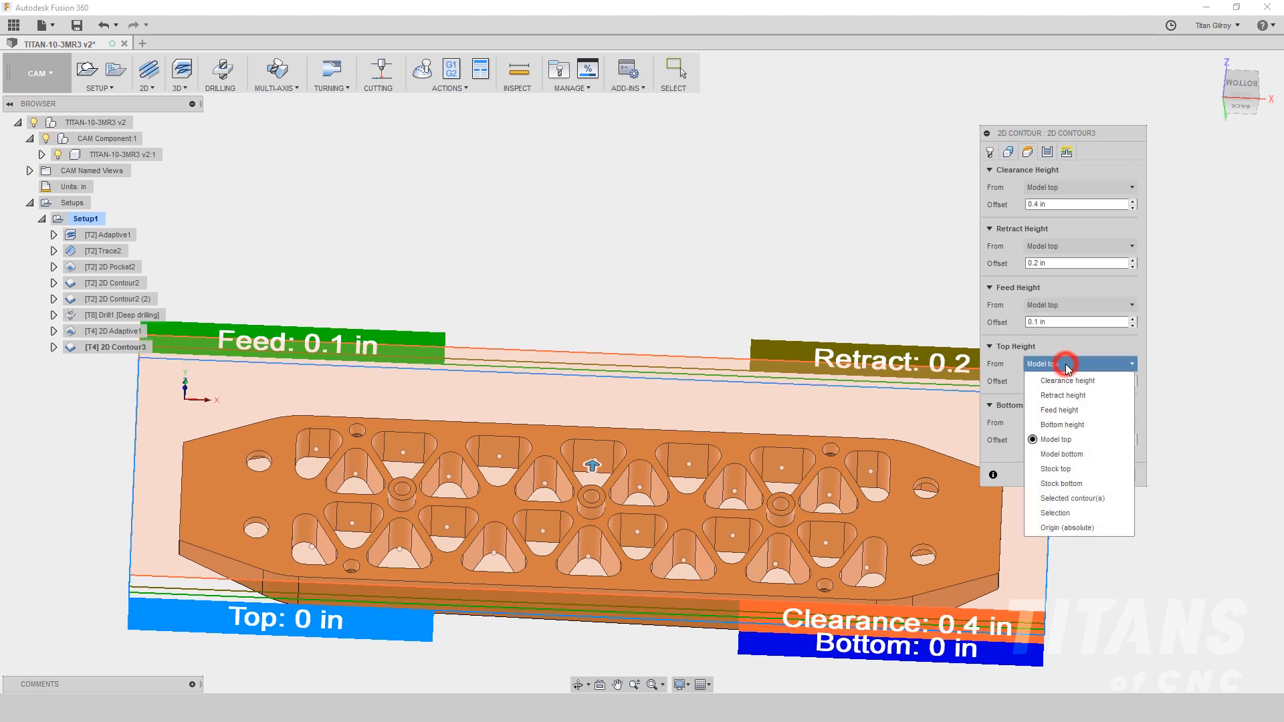
{"action": "left_click", "coordinate": [1066, 364]}
{"action": "left_click", "coordinate": [1062, 381]}
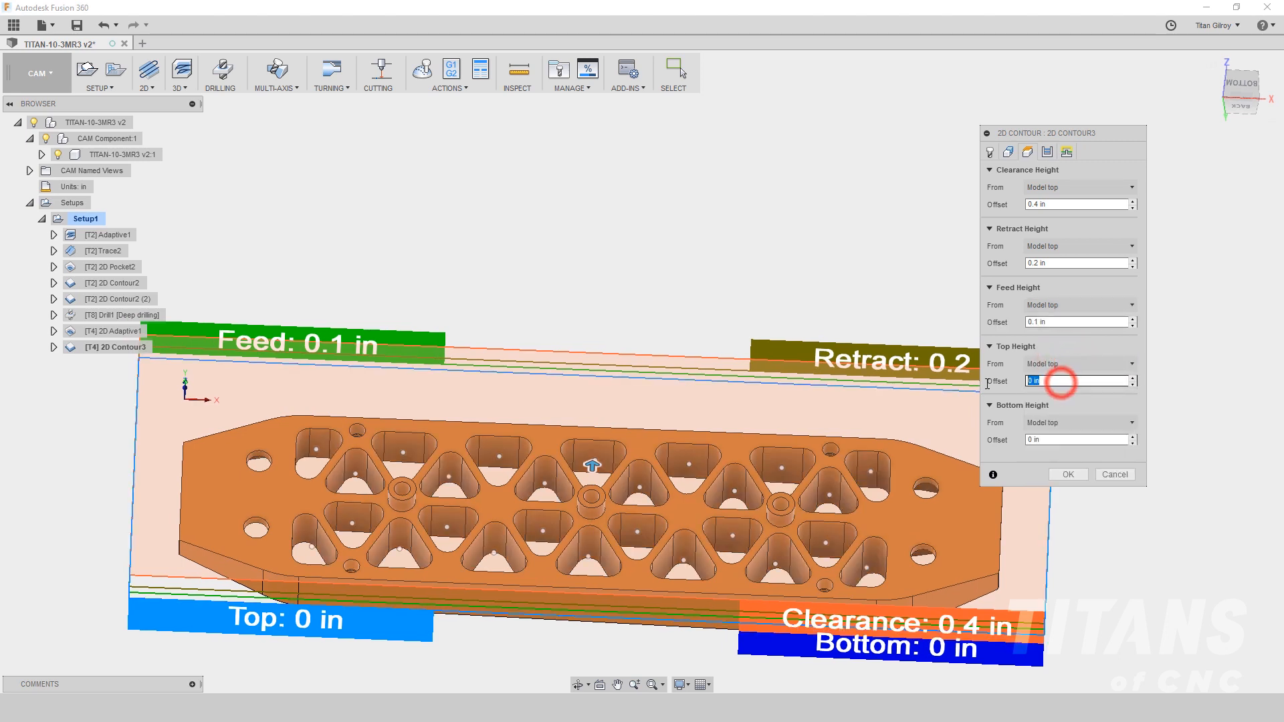
{"action": "type", "text": "-2"}
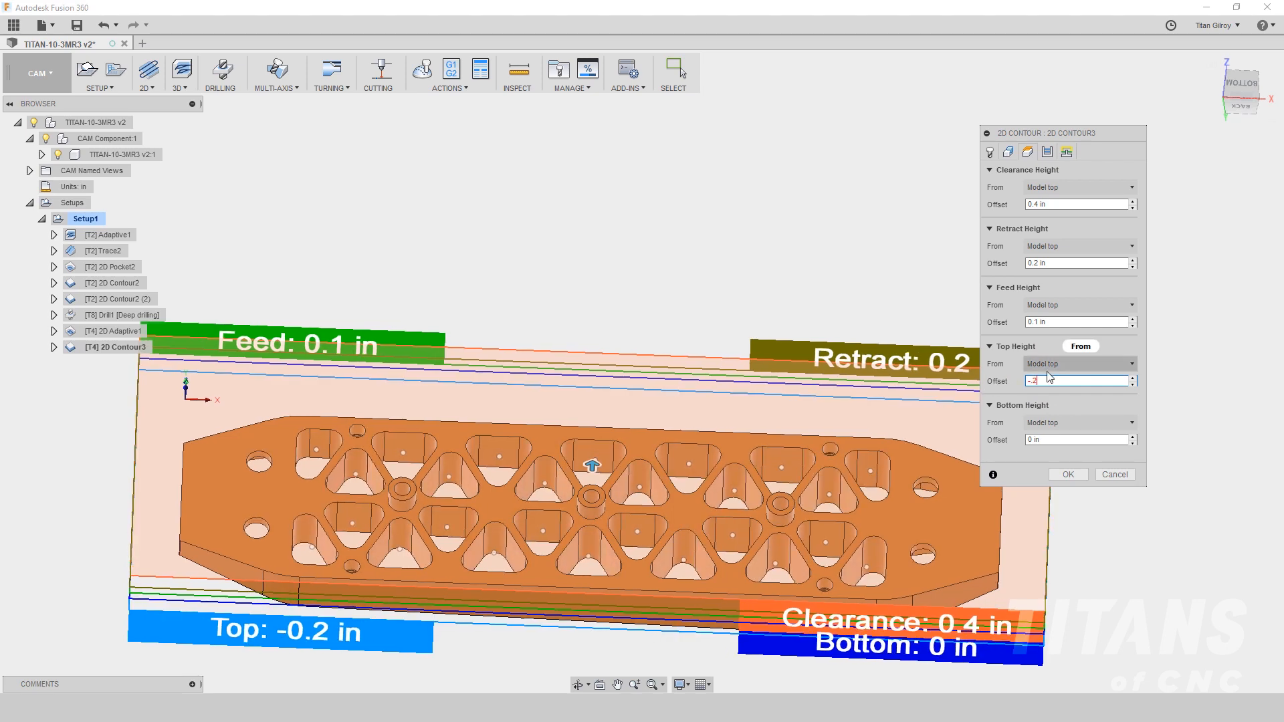
{"action": "left_click_drag", "start_coordinate": [1063, 322], "coordinate": [1014, 330]}
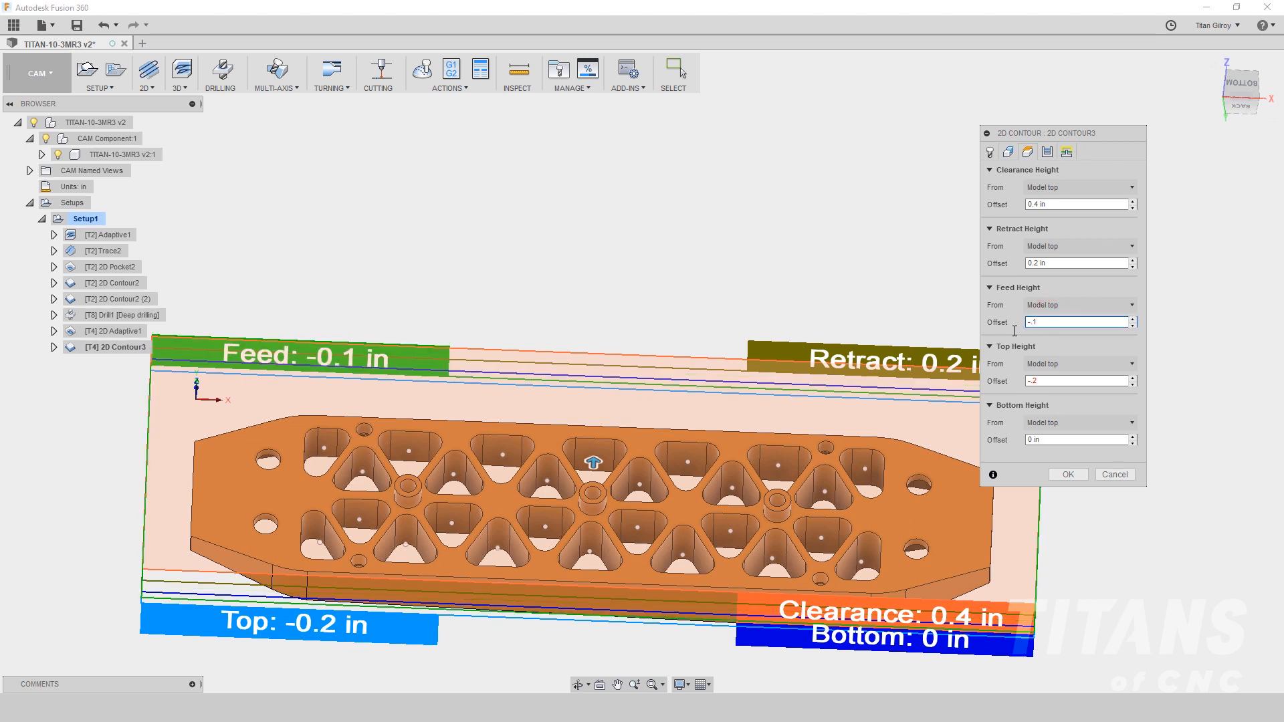
- Reference the bottom height from the model bottom with an offset of -0.02 in
{"action": "left_click", "coordinate": [1071, 423]}
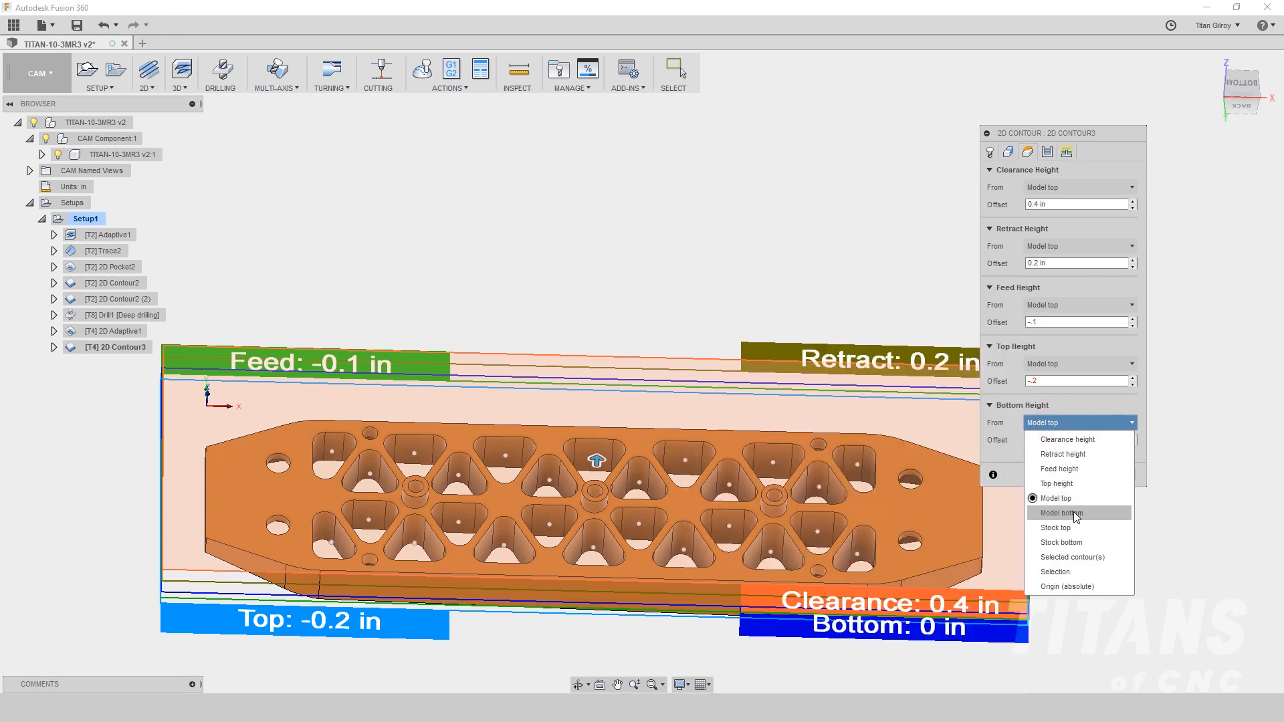
{"action": "mouse_move", "coordinate": [1073, 512]}
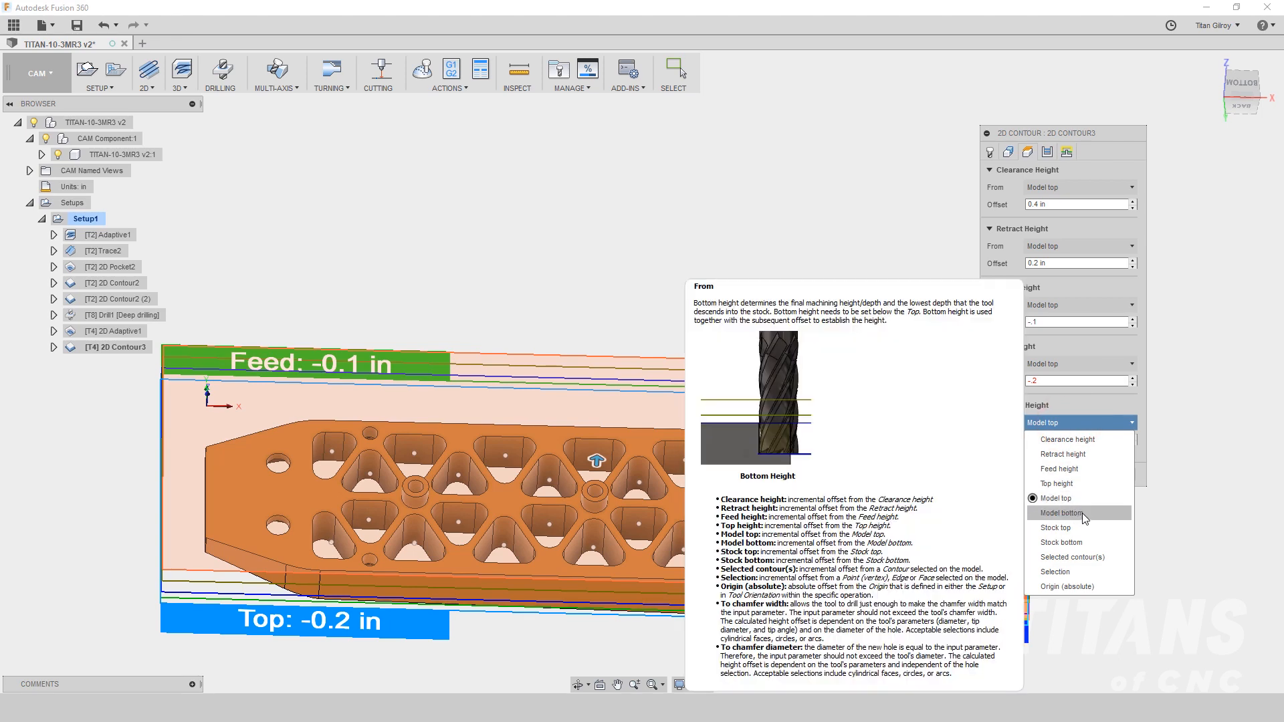
{"action": "left_click", "coordinate": [1082, 513]}
{"action": "left_click", "coordinate": [1050, 439]}
{"action": "type", "text": "-.02"}
{"action": "key", "text": "Tab"}
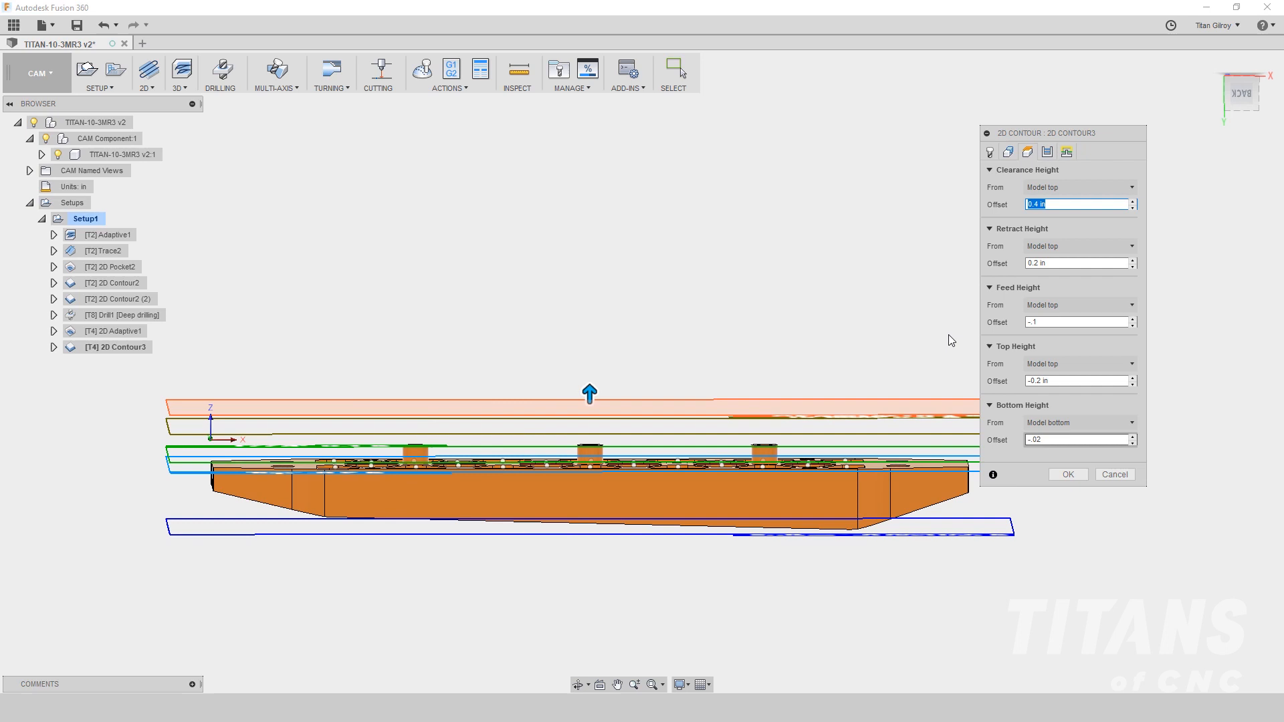
- Change the contour passes' compensation type to Wear
{"action": "left_click", "coordinate": [1047, 154]}
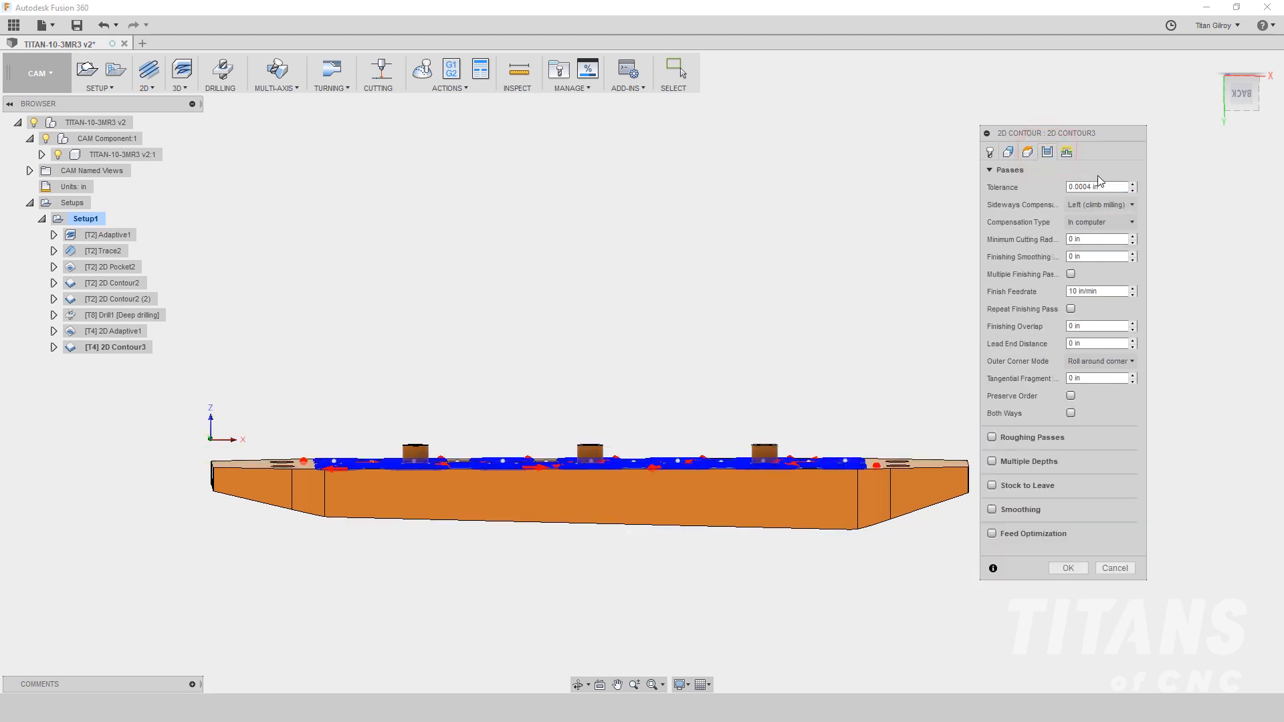
{"action": "left_click", "coordinate": [1129, 222]}
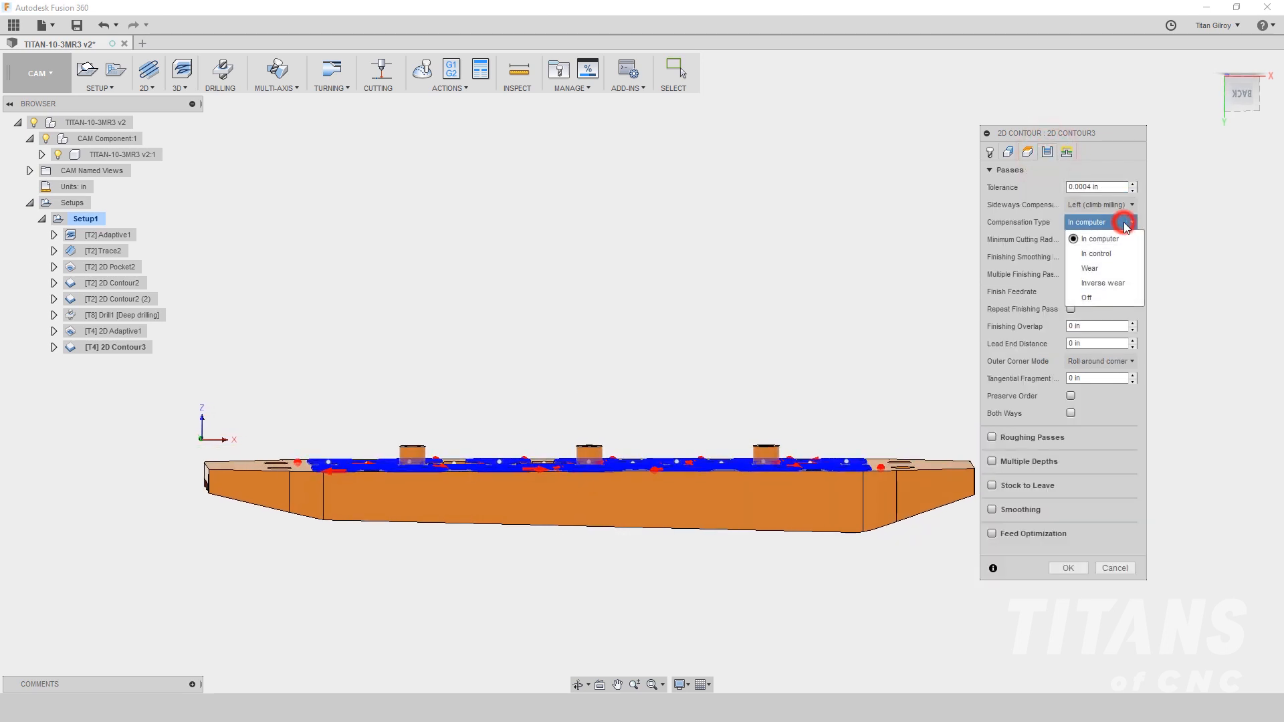
{"action": "left_click", "coordinate": [1116, 268]}
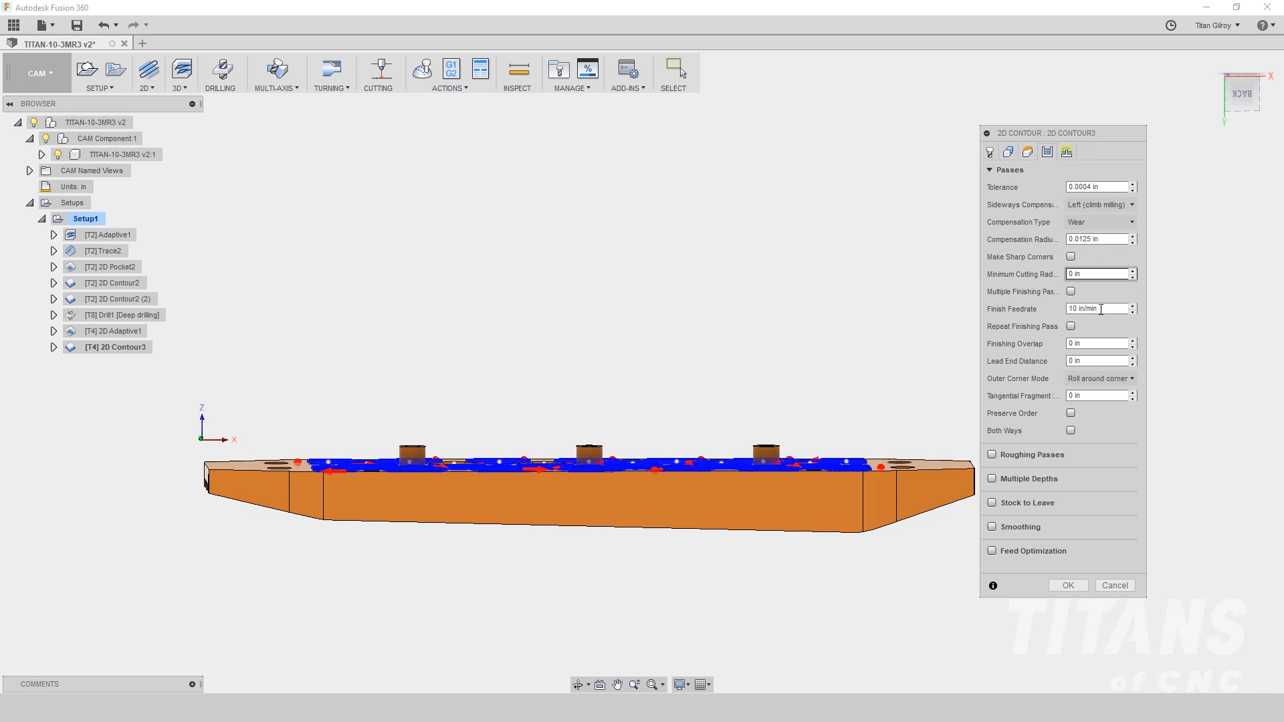
{"action": "middle_click_drag", "start_coordinate": [733, 435], "coordinate": [723, 470], "text": "shift"}
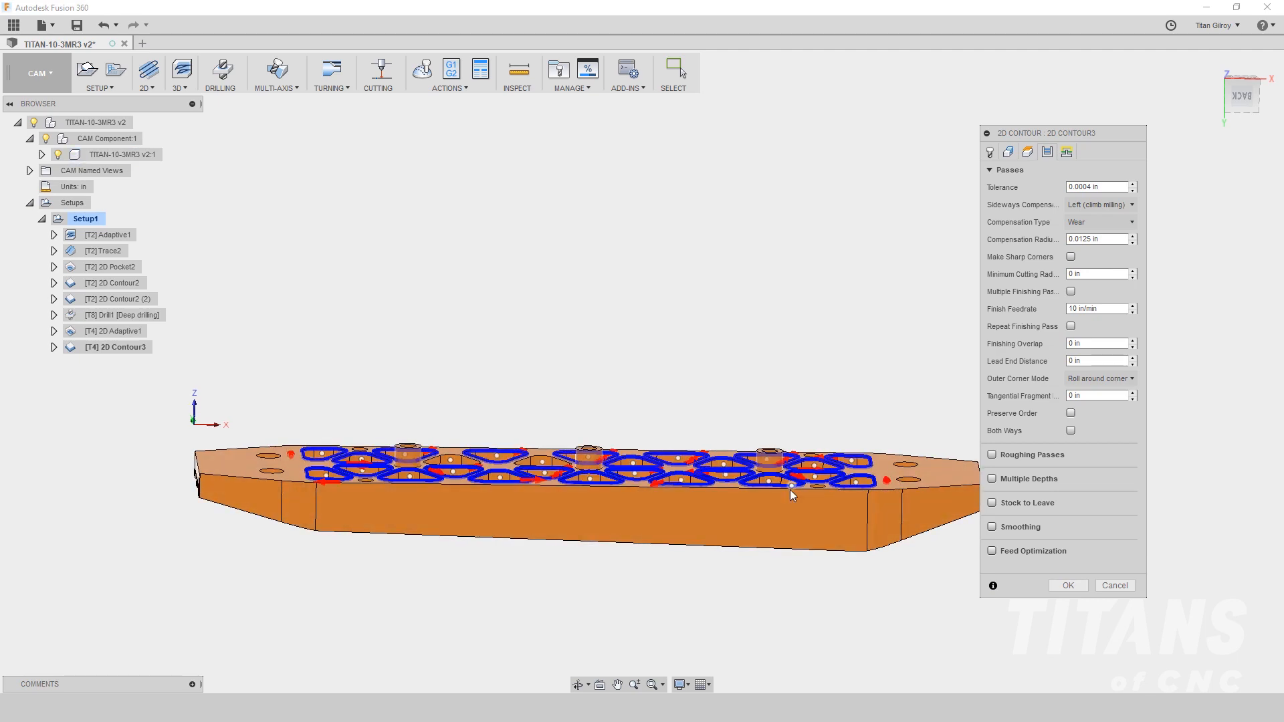
{"action": "middle_click_drag", "start_coordinate": [794, 477], "coordinate": [869, 477], "text": "shift"}
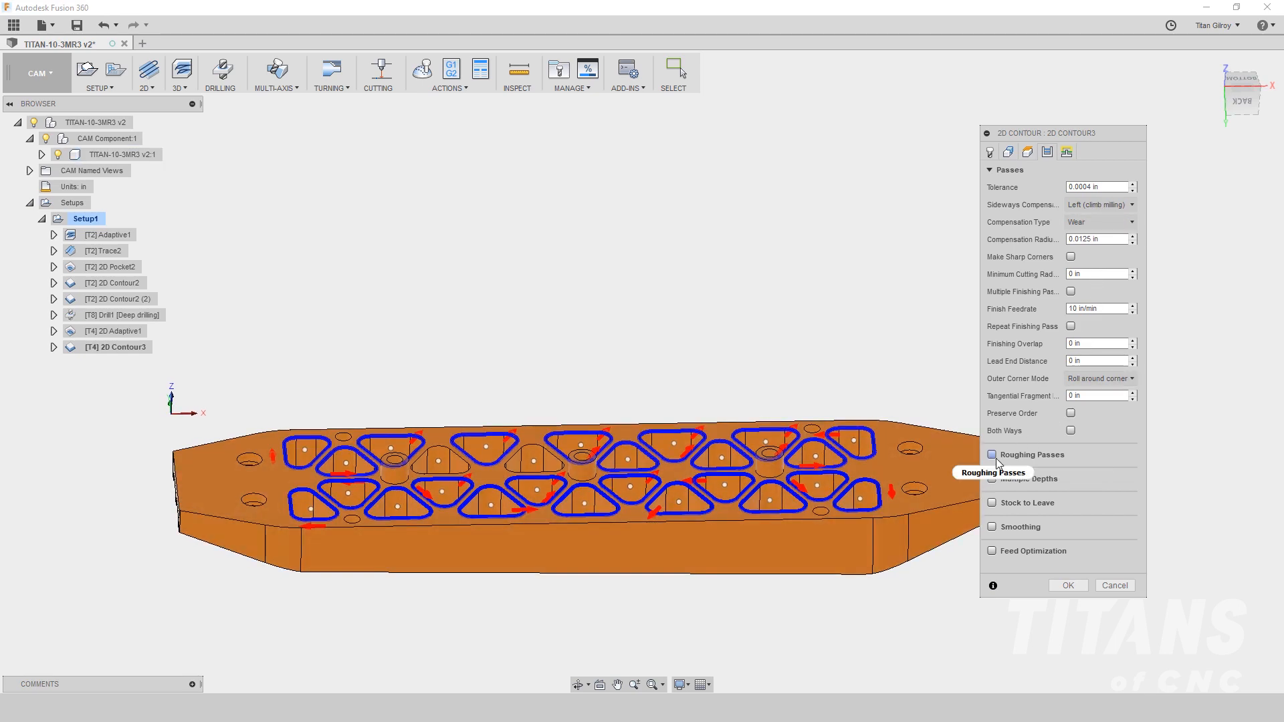
- Set the safe distance, horizontal lead-in radius and linear lead-in distance to 0.02 in, and the vertical lead-in radius to 0
{"action": "left_click", "coordinate": [1067, 152]}
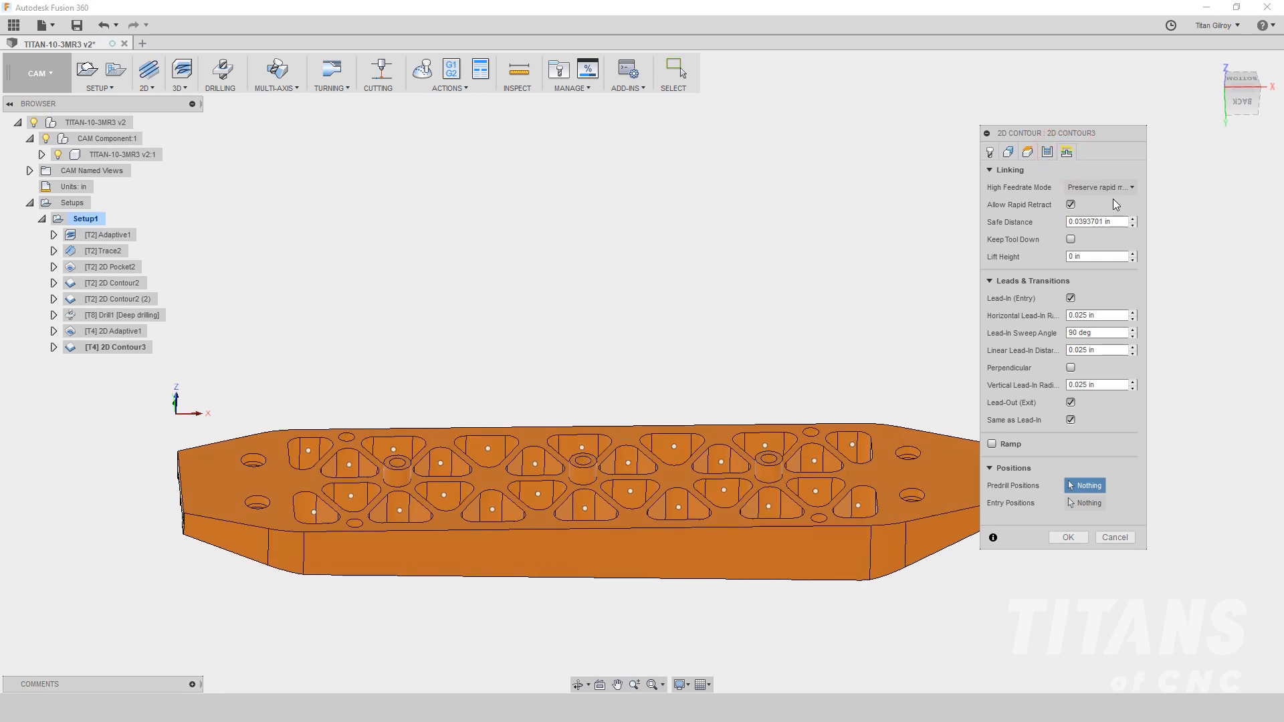
{"action": "left_click", "coordinate": [1116, 222]}
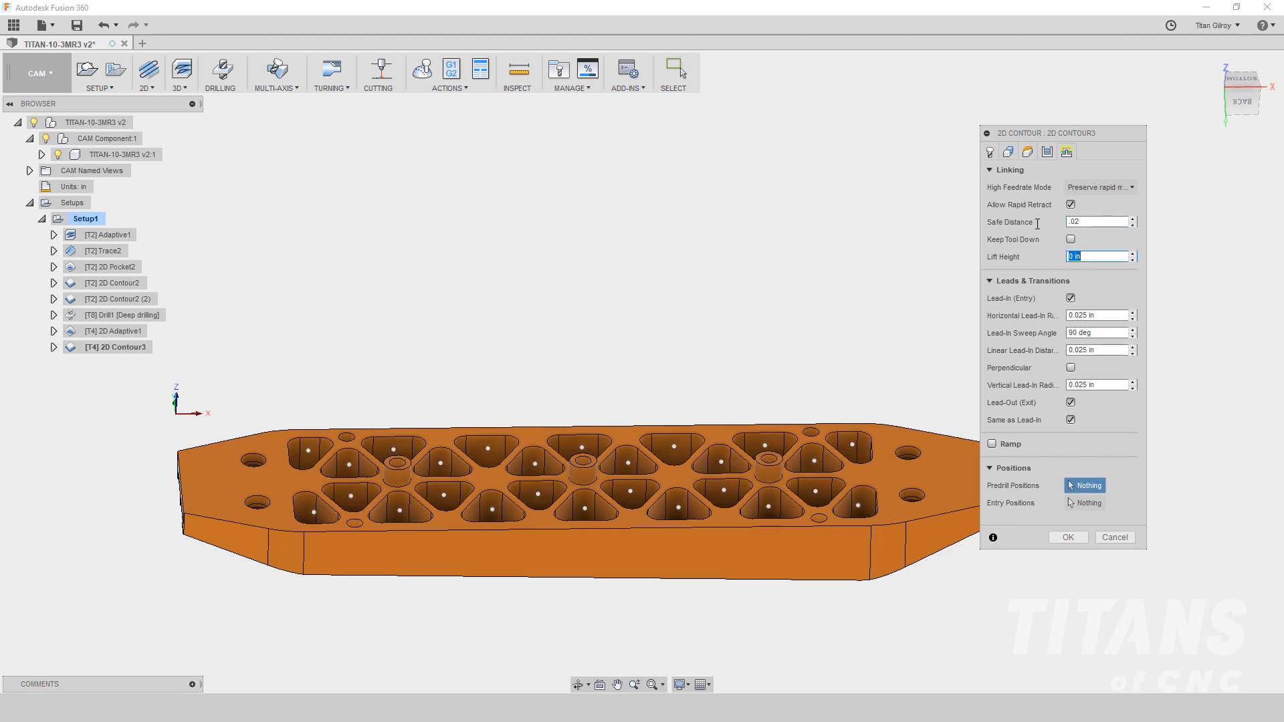
{"action": "type", "text": ".02"}
{"action": "key", "text": "Tab"}
{"action": "key", "text": "Tab"}
{"action": "type", "text": ".02"}
{"action": "key", "text": "Tab"}
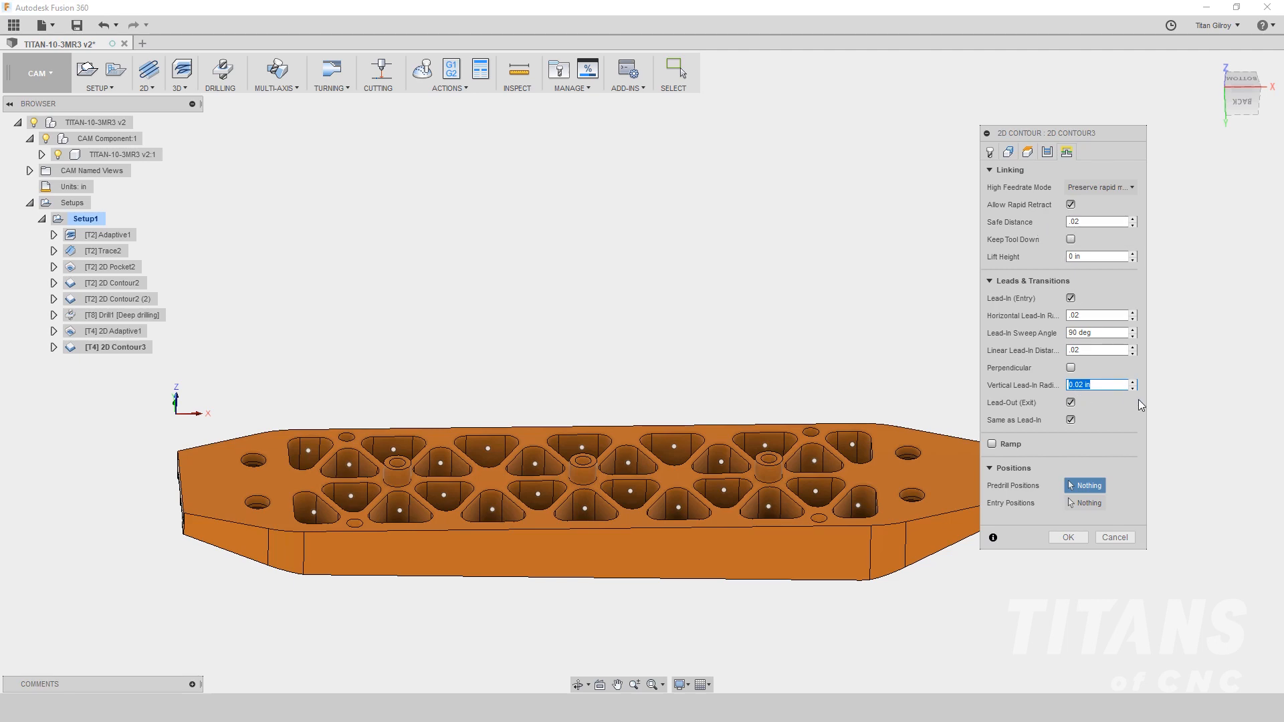
{"action": "type", "text": "0"}
{"action": "key", "text": "Tab"}
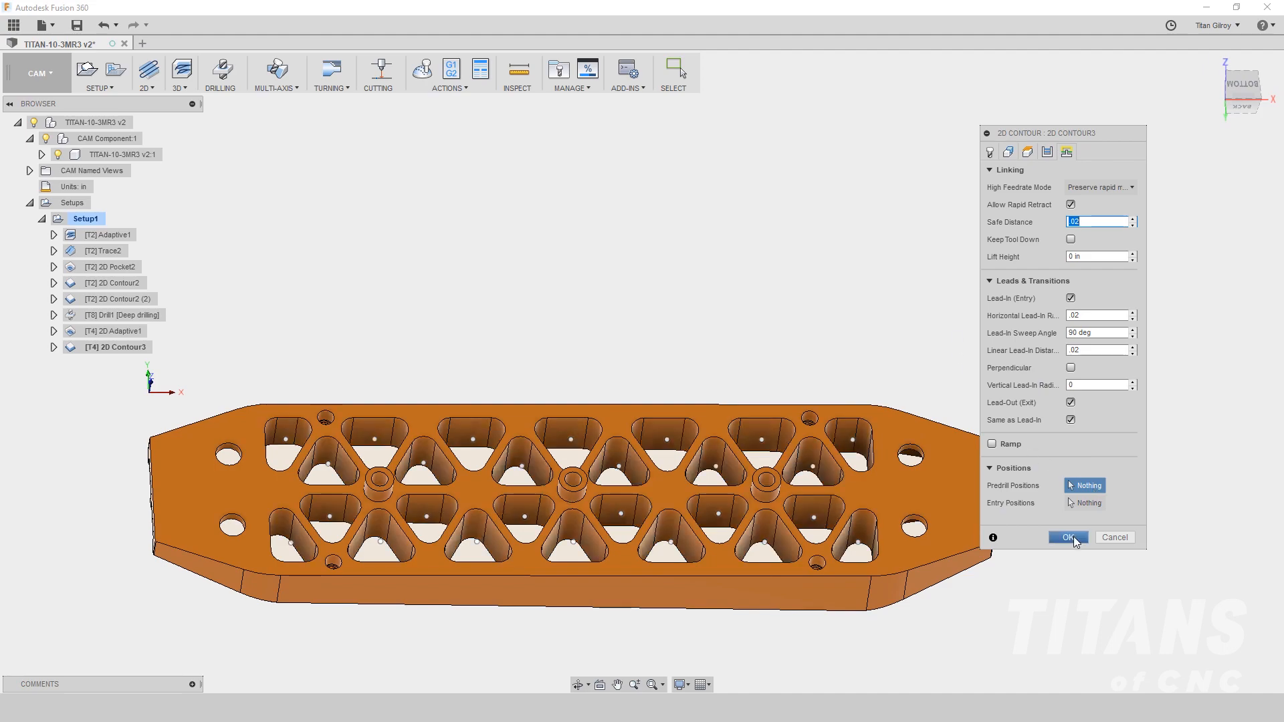
- Accept the 2D Contour3 settings to generate its toolpath and inspect which pockets it covers
{"action": "left_click", "coordinate": [1068, 538]}
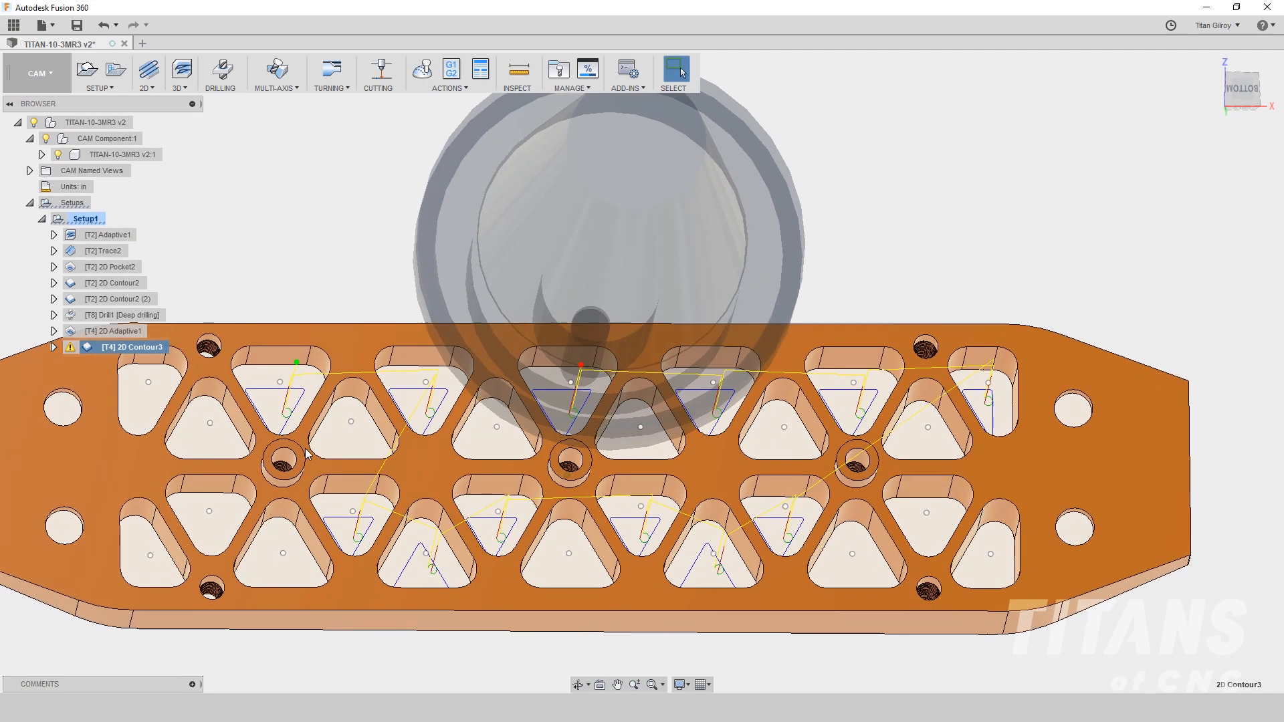
{"action": "middle_click_drag", "start_coordinate": [221, 421], "coordinate": [172, 449], "text": "shift"}
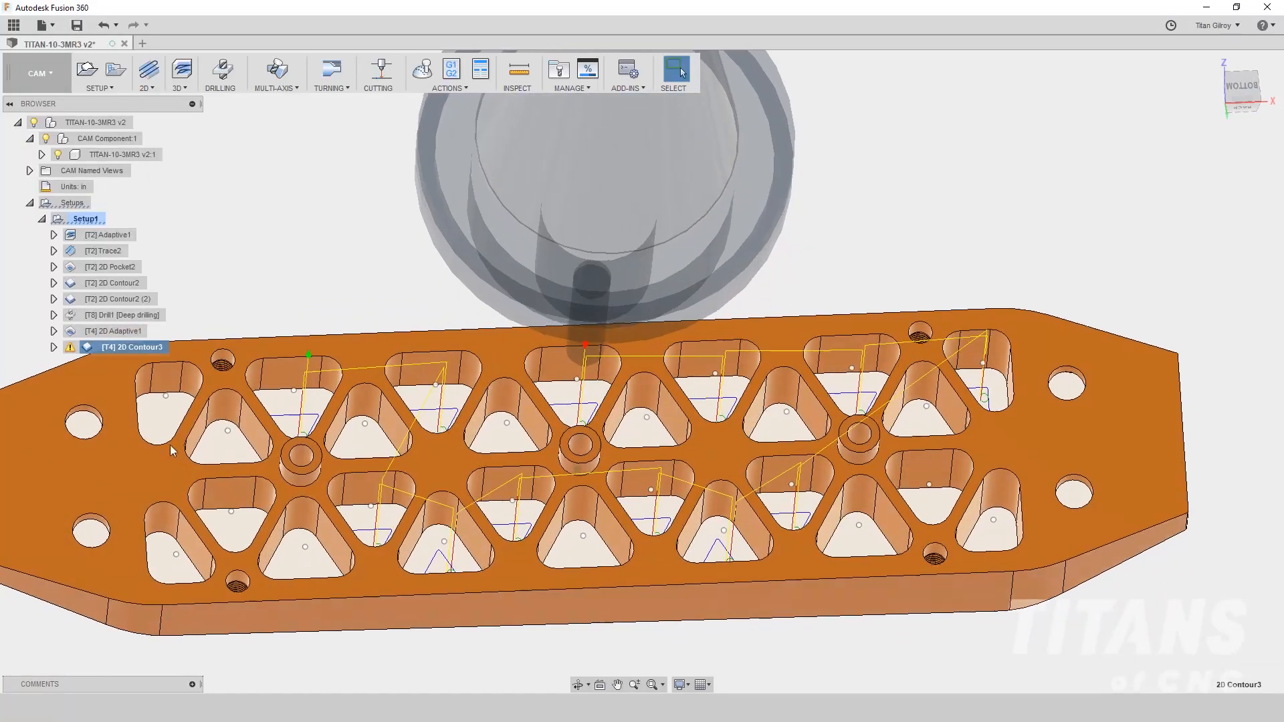
{"action": "middle_click_drag", "start_coordinate": [376, 459], "coordinate": [922, 461], "text": "shift"}
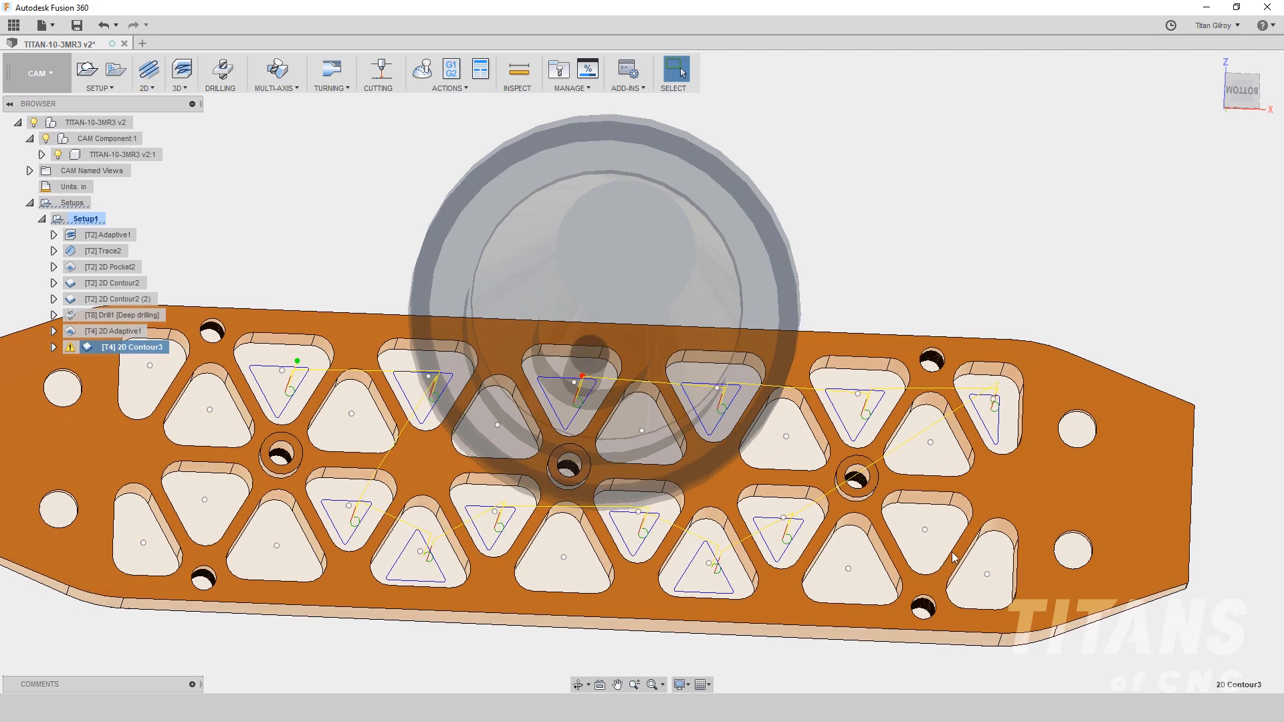
- Reopen the 2D Contour3 geometry and reverse the outward-facing chains so the cutter runs inside the pockets
{"action": "right_click", "coordinate": [119, 356]}
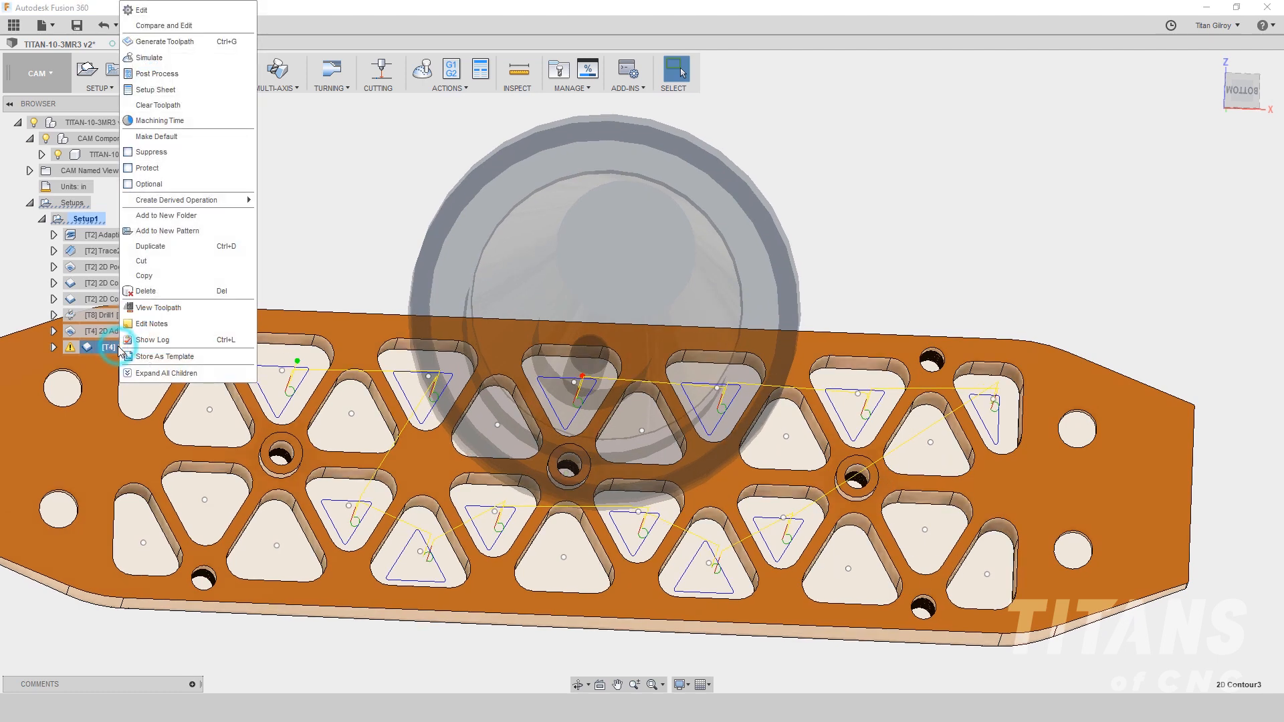
{"action": "left_click", "coordinate": [149, 10]}
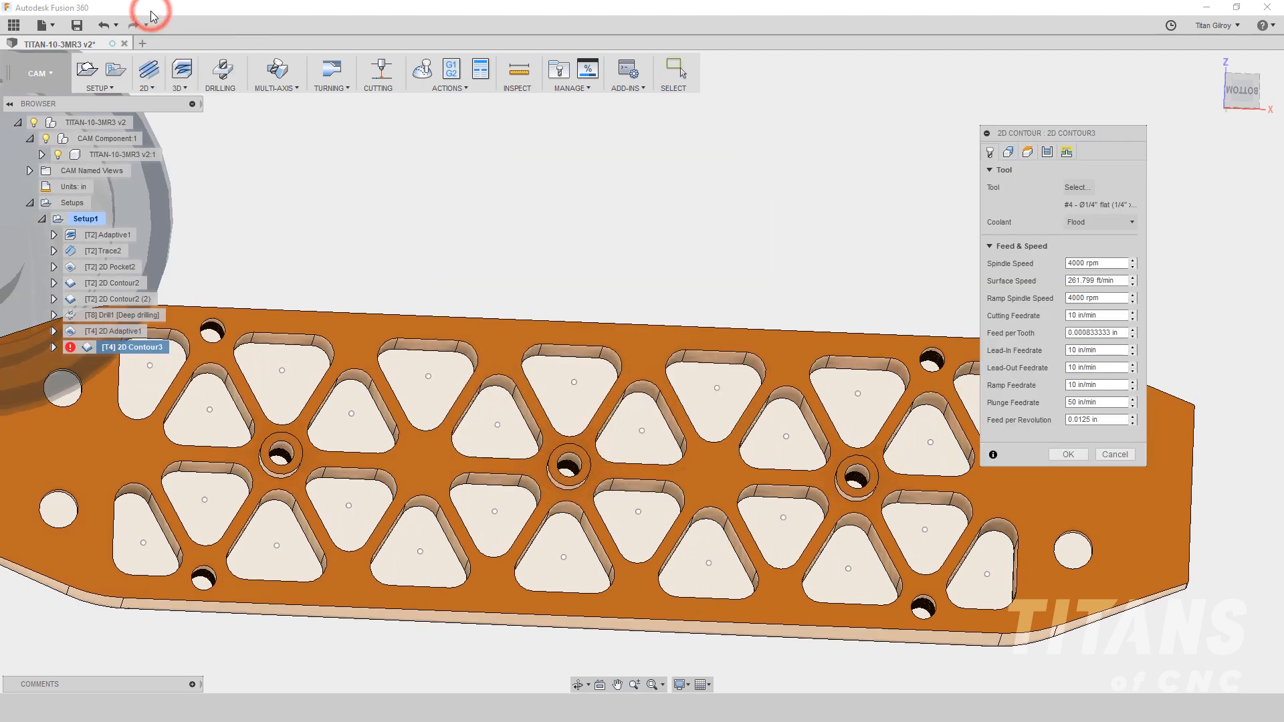
{"action": "left_click", "coordinate": [1011, 152]}
{"action": "left_click", "coordinate": [1037, 562]}
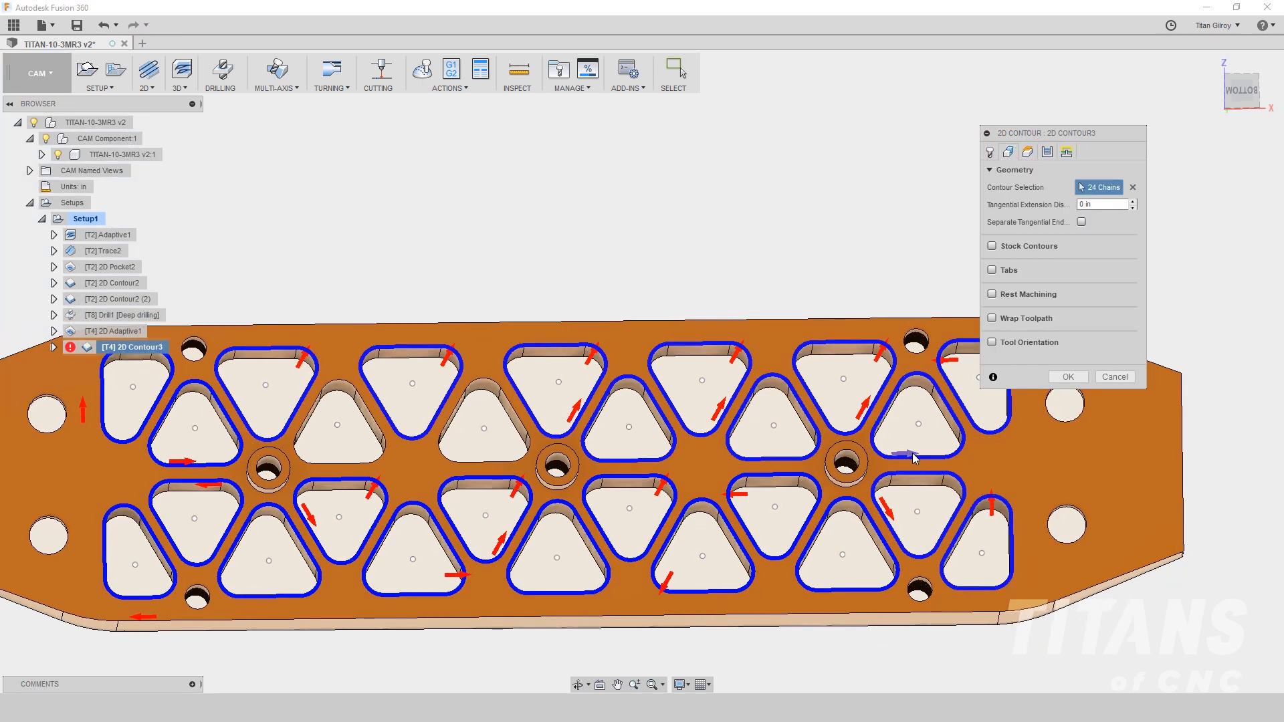
{"action": "left_click", "coordinate": [911, 453]}
{"action": "left_click", "coordinate": [889, 510]}
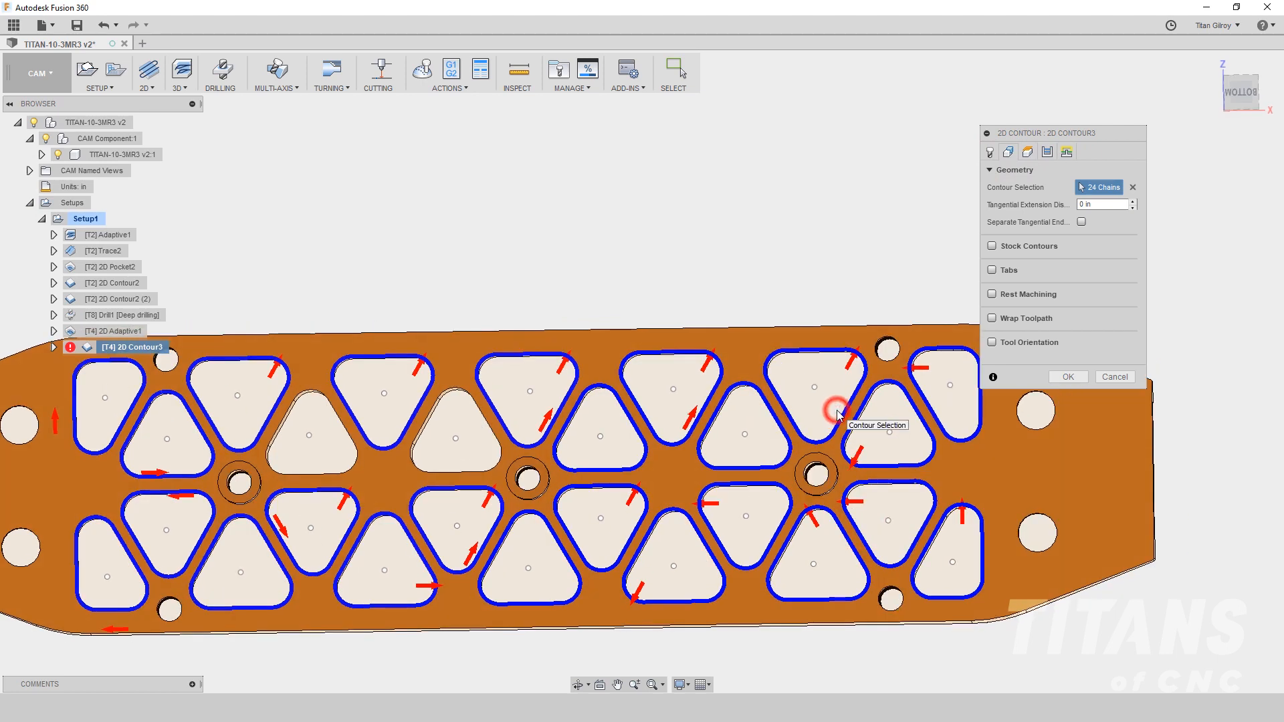
{"action": "left_click", "coordinate": [838, 409]}
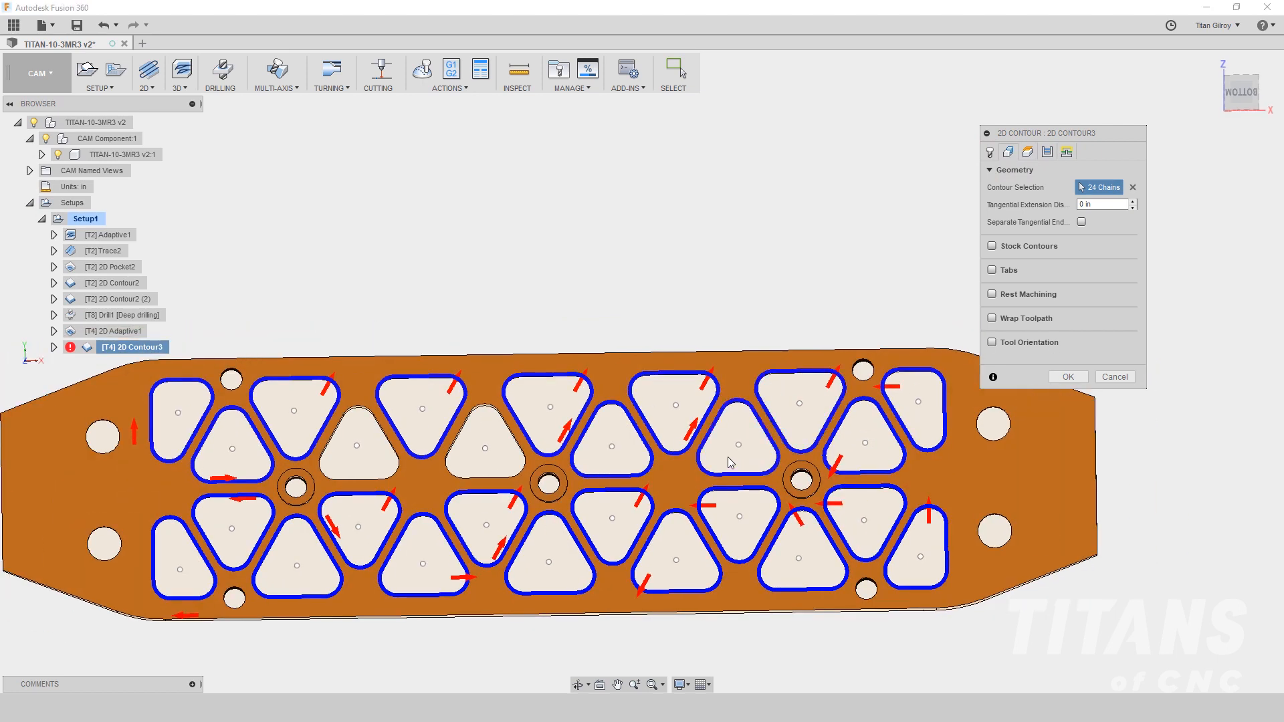
{"action": "left_click", "coordinate": [691, 427]}
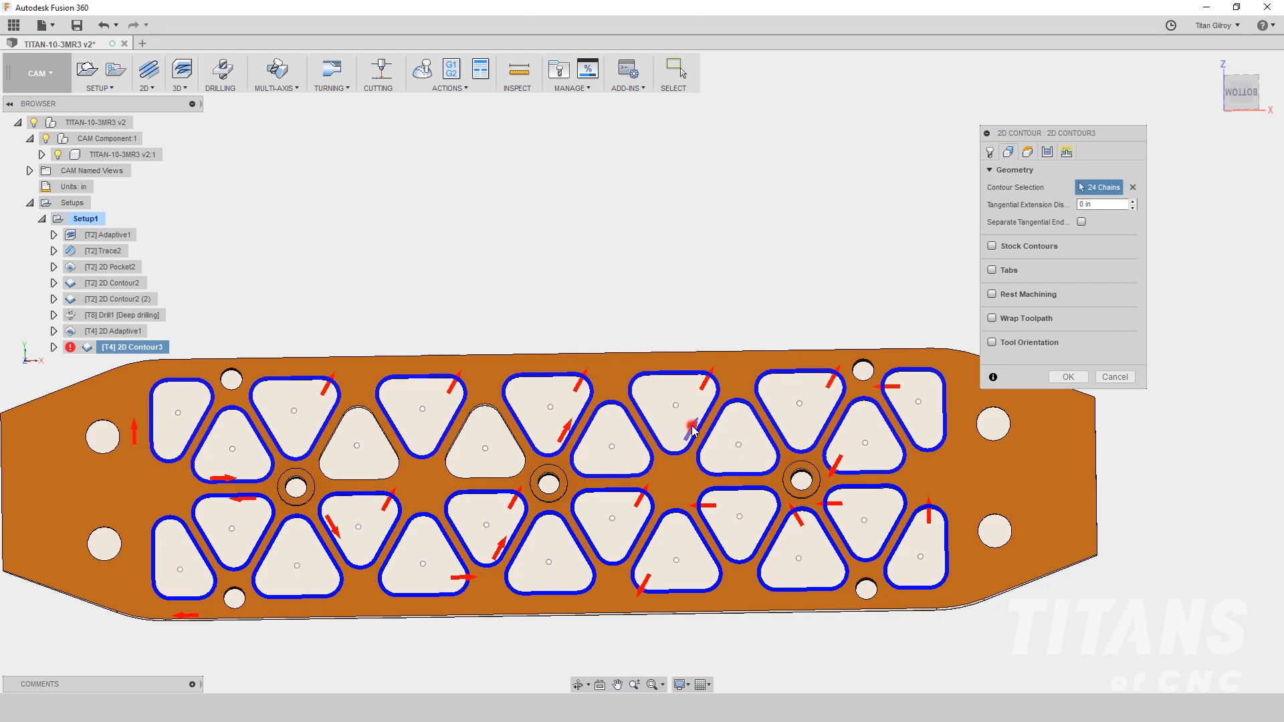
{"action": "left_click", "coordinate": [567, 424]}
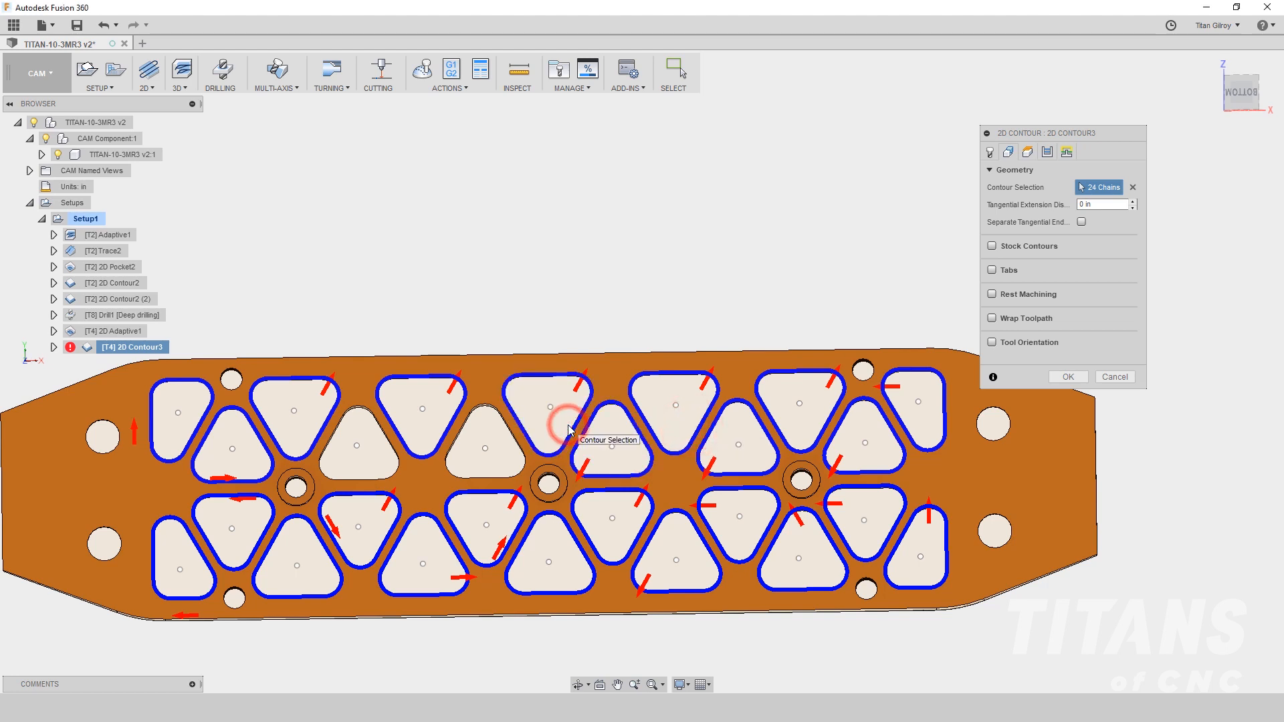
- Add the two missed upper-row triangular pockets to the contour selection, reverse the last outward-facing chain and accept the operation
{"action": "left_click", "coordinate": [522, 452]}
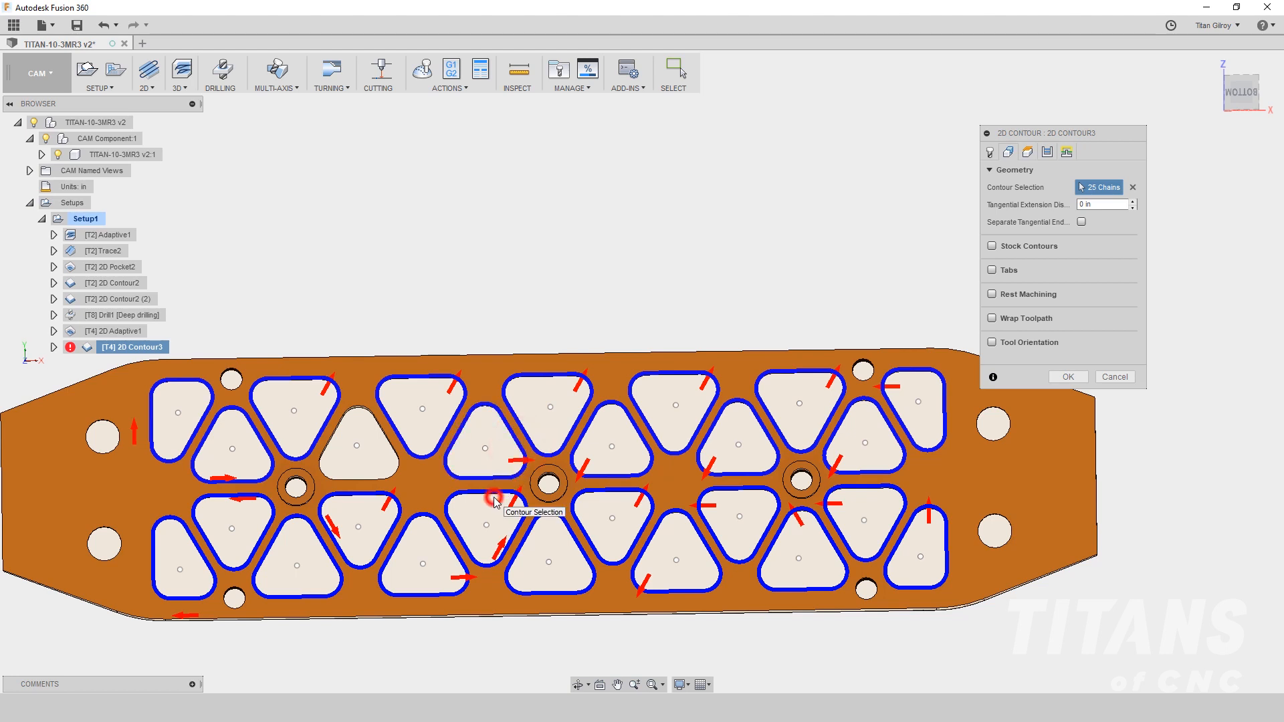
{"action": "left_click", "coordinate": [397, 468]}
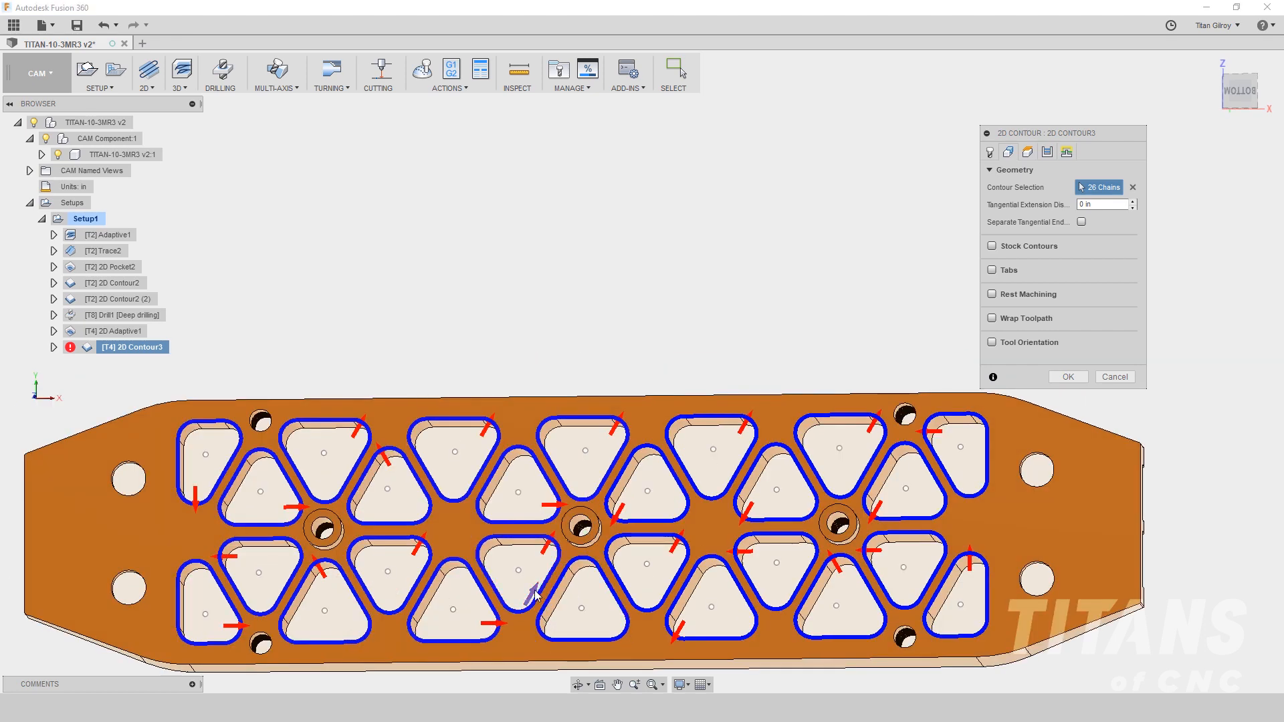
{"action": "left_click", "coordinate": [534, 595]}
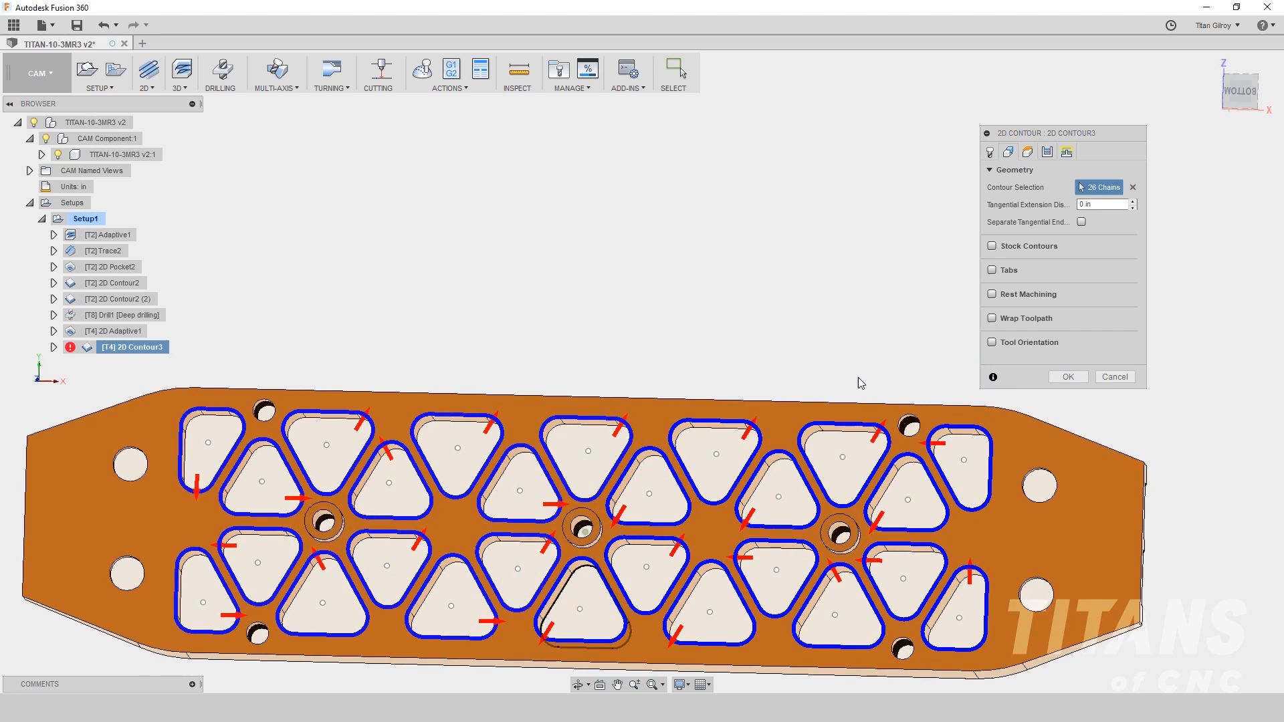
{"action": "left_click", "coordinate": [1068, 377]}
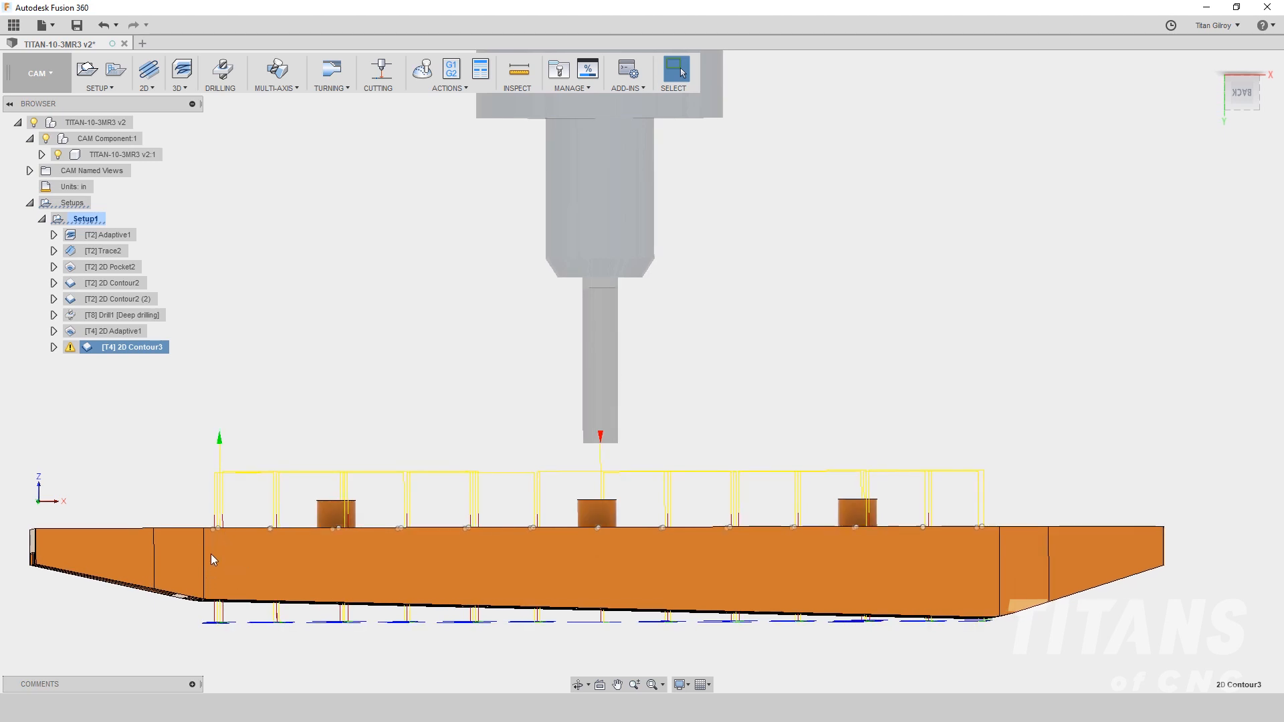
- Examine the 2D Contour3 toolpath from the side and from above for cutting depth and lead-ins in each pocket
{"action": "middle_click_drag", "start_coordinate": [227, 531], "coordinate": [260, 376], "text": "shift"}
{"action": "scroll", "coordinate": [281, 268], "scroll_direction": "up", "scroll_amount": 10}
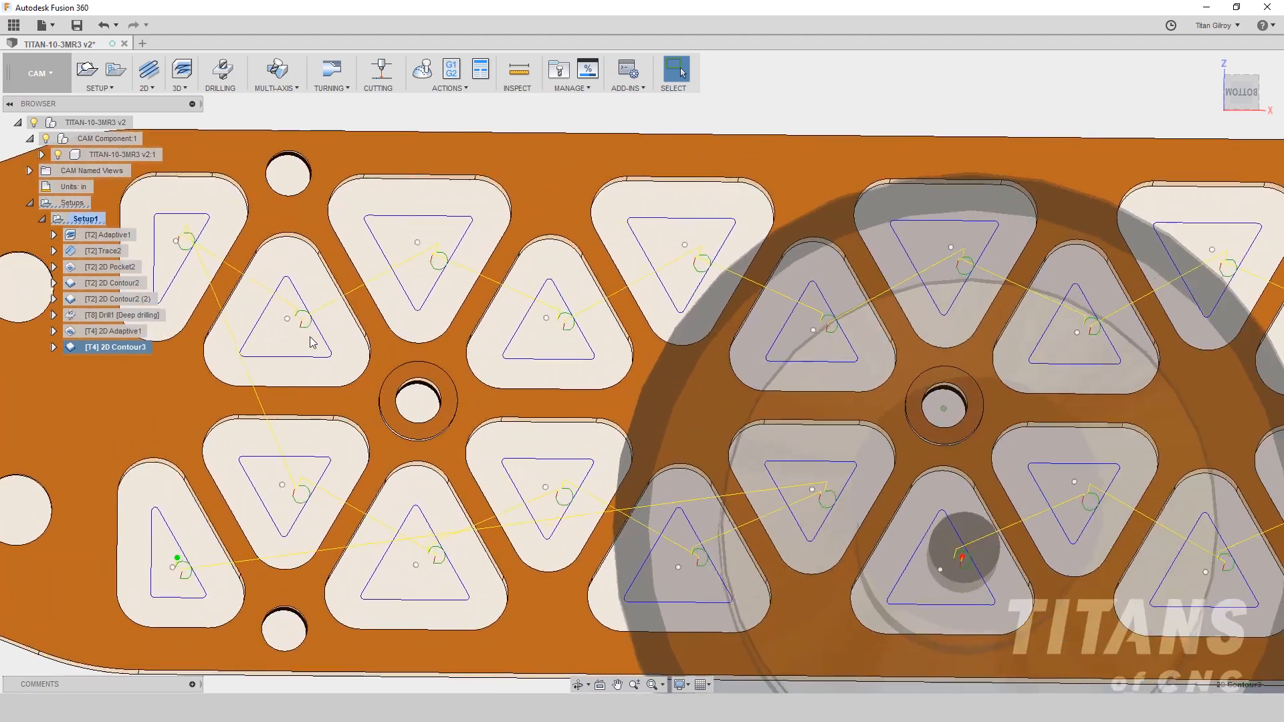
{"action": "middle_click_drag", "start_coordinate": [293, 249], "coordinate": [261, 503], "text": "shift"}
{"action": "scroll", "coordinate": [487, 375], "scroll_direction": "down", "scroll_amount": 3}
{"action": "middle_click_drag", "start_coordinate": [237, 458], "coordinate": [210, 514], "text": "shift"}
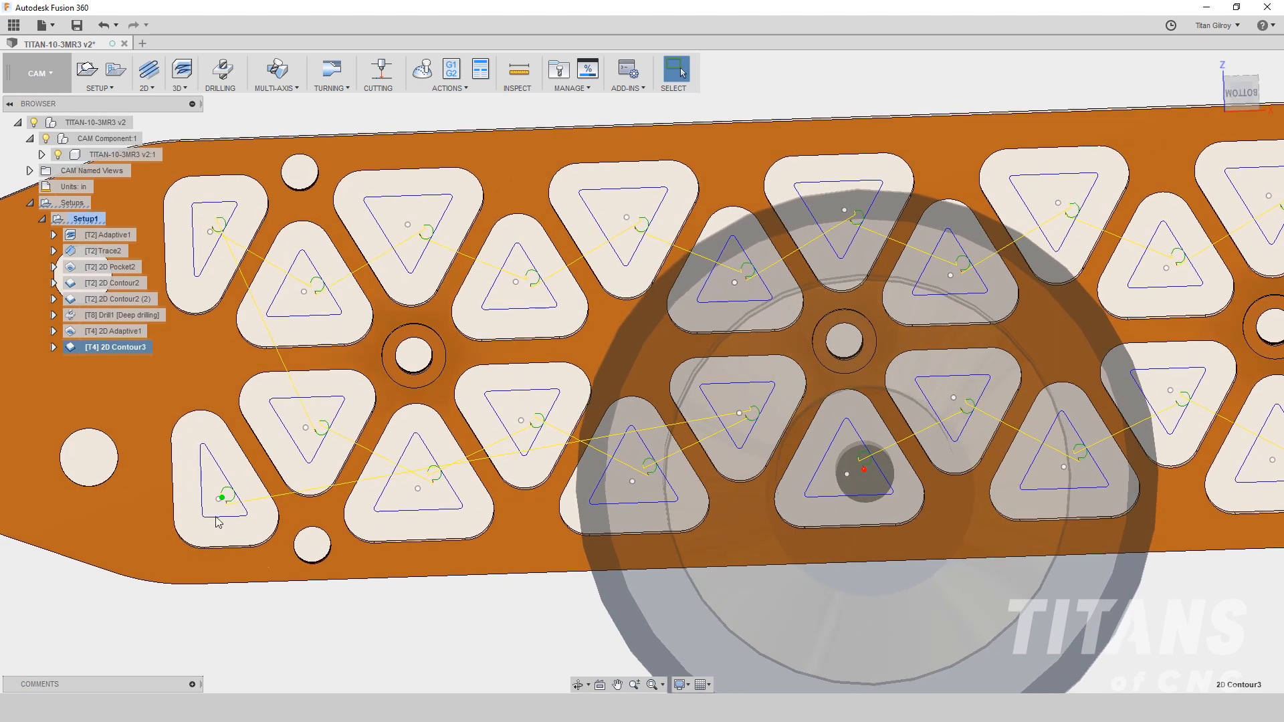
{"action": "middle_click_drag", "start_coordinate": [220, 507], "coordinate": [235, 483], "text": "shift"}
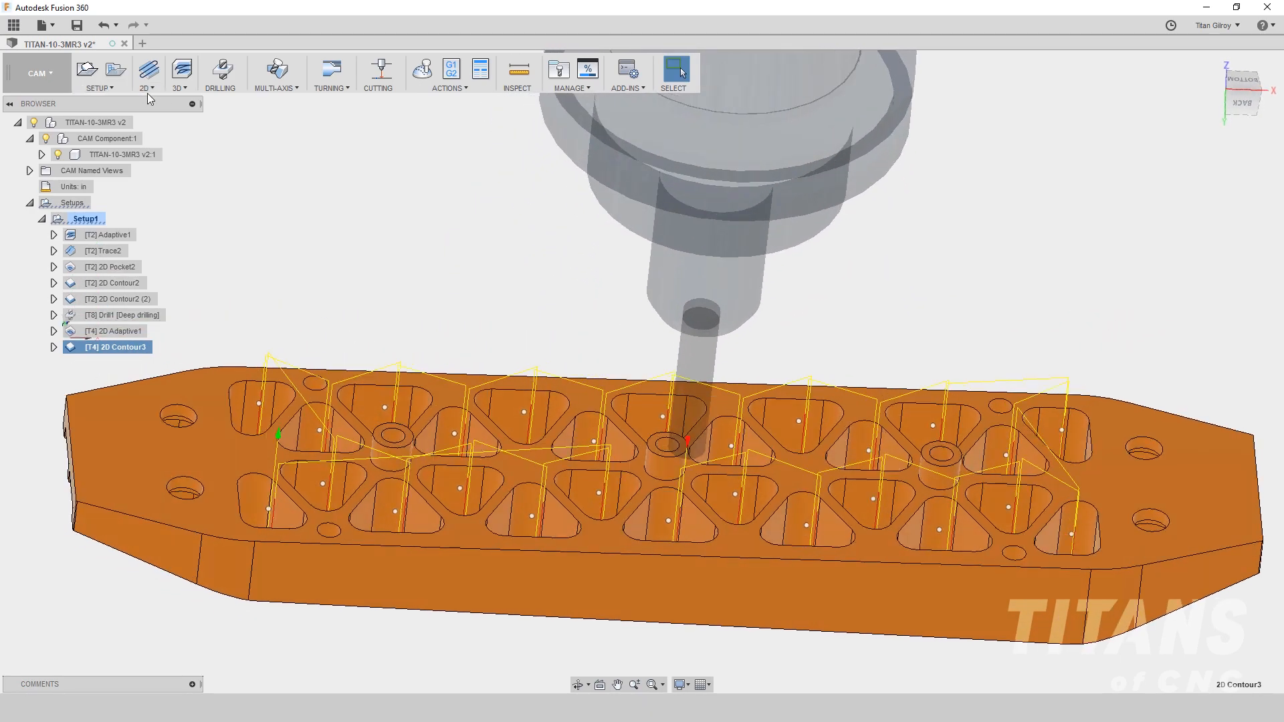
- Create a 2D Chamfer operation using tool 15, the 1/4" 45° chamfer mill from TITAN_BUILDING_BLOCKS_TOOLS
{"action": "left_click", "coordinate": [152, 86]}
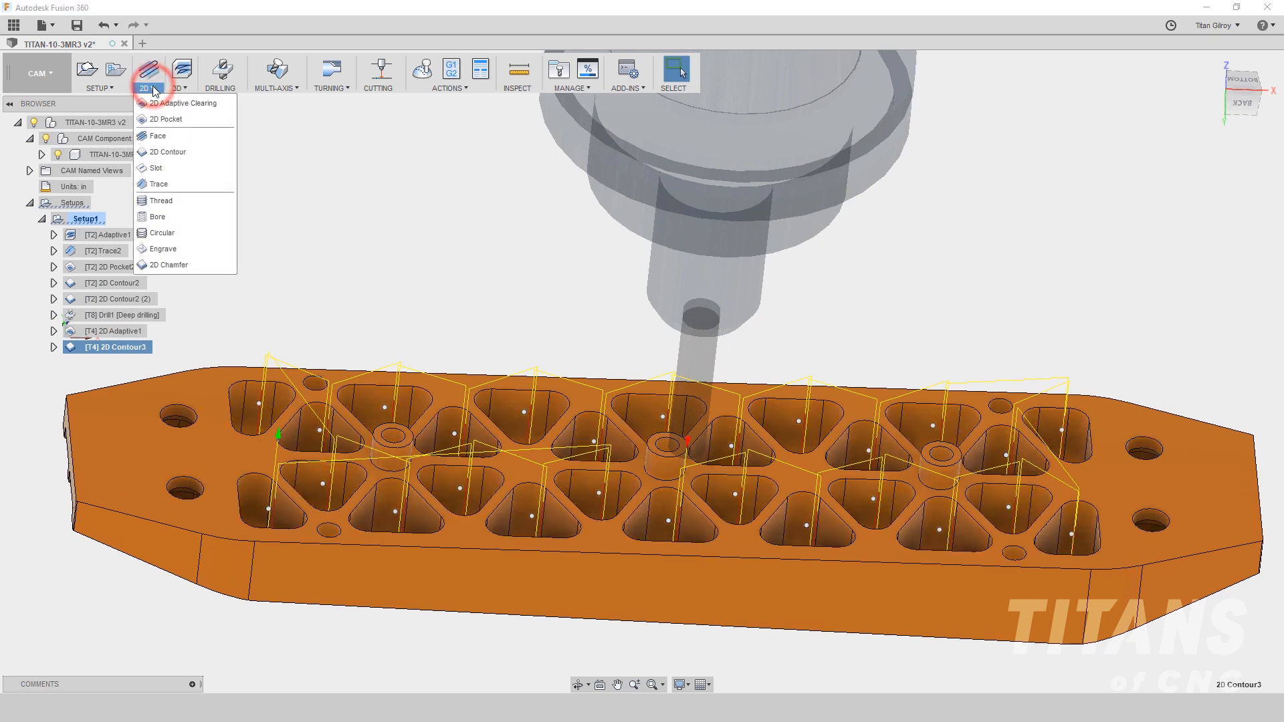
{"action": "left_click", "coordinate": [182, 265]}
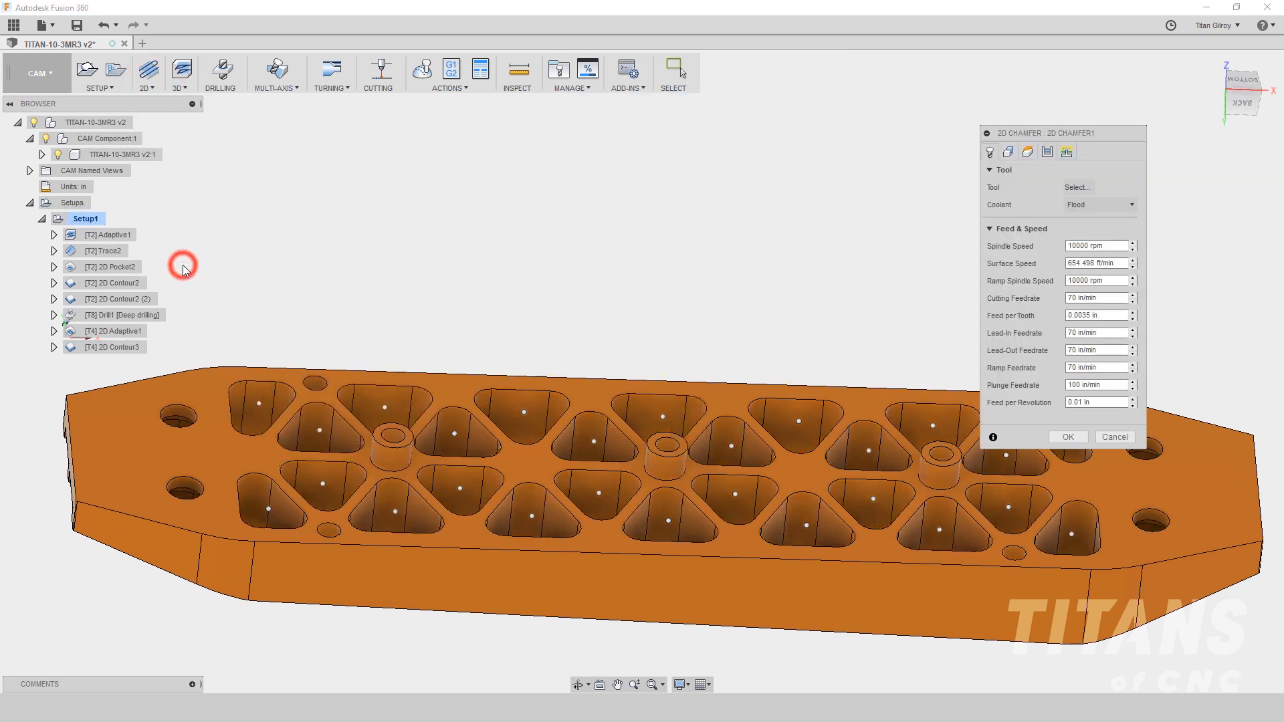
{"action": "left_click", "coordinate": [1085, 191]}
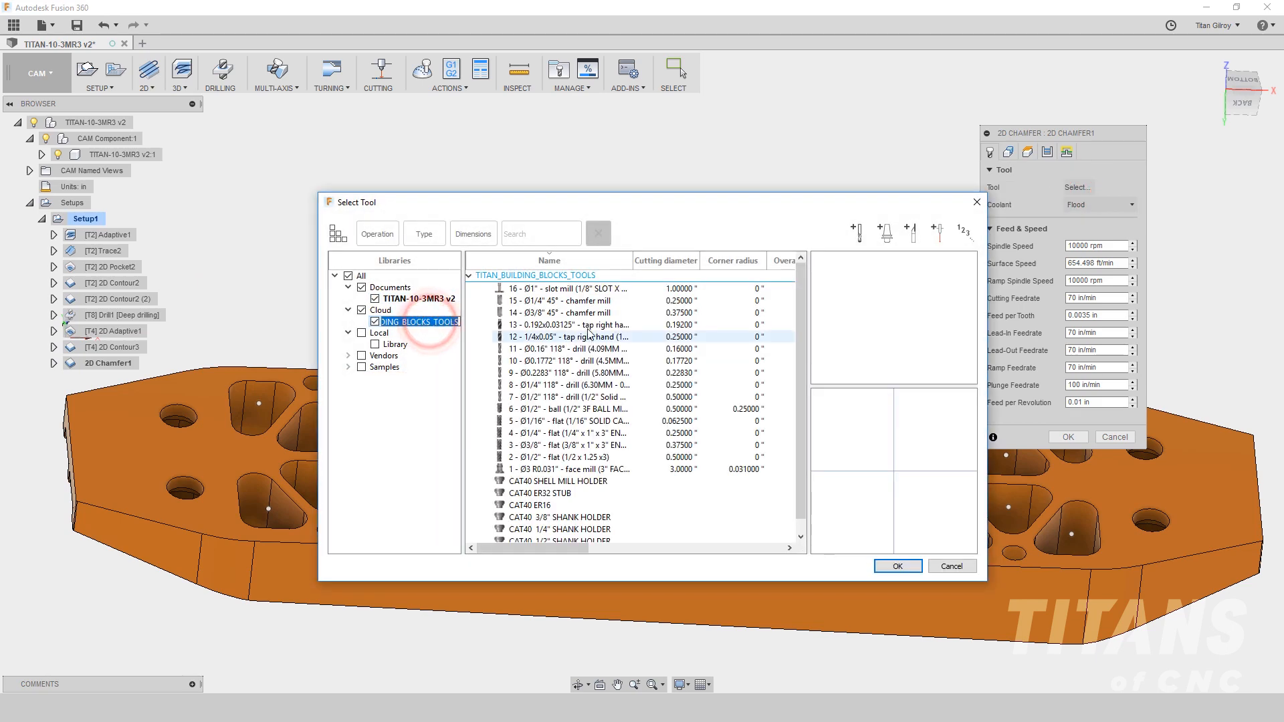
{"action": "left_click", "coordinate": [582, 306]}
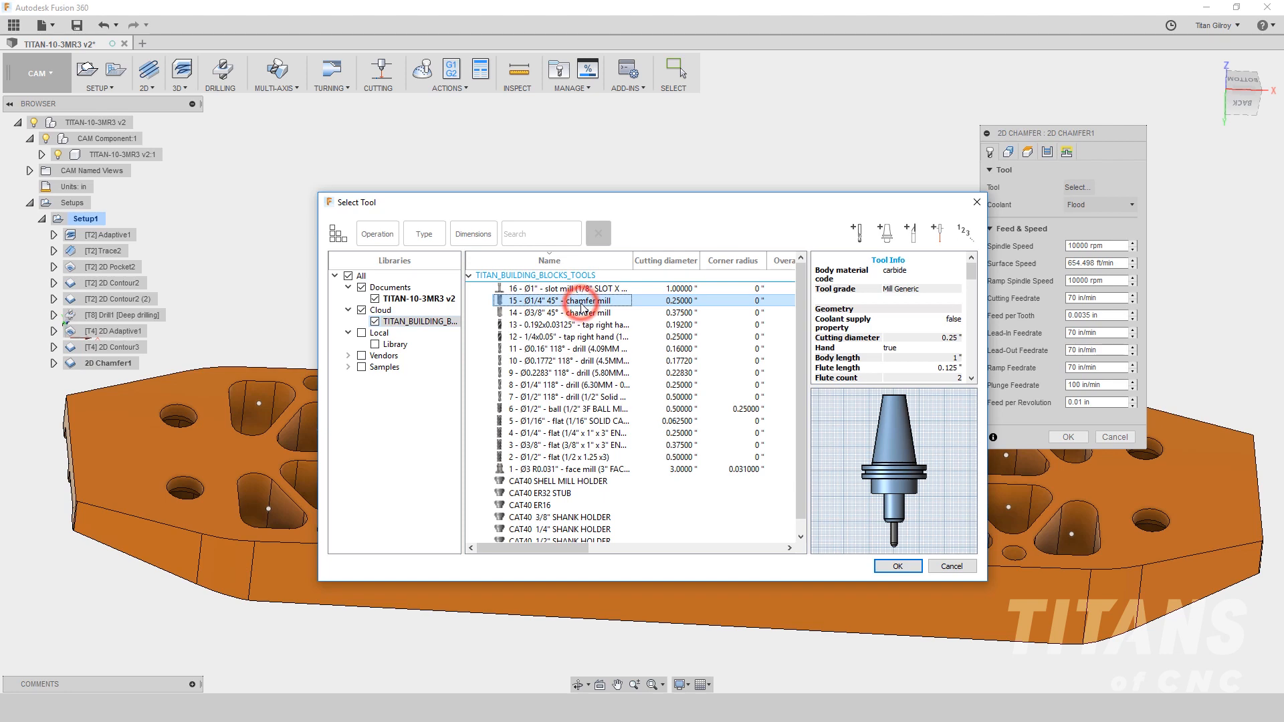
{"action": "left_click", "coordinate": [900, 566]}
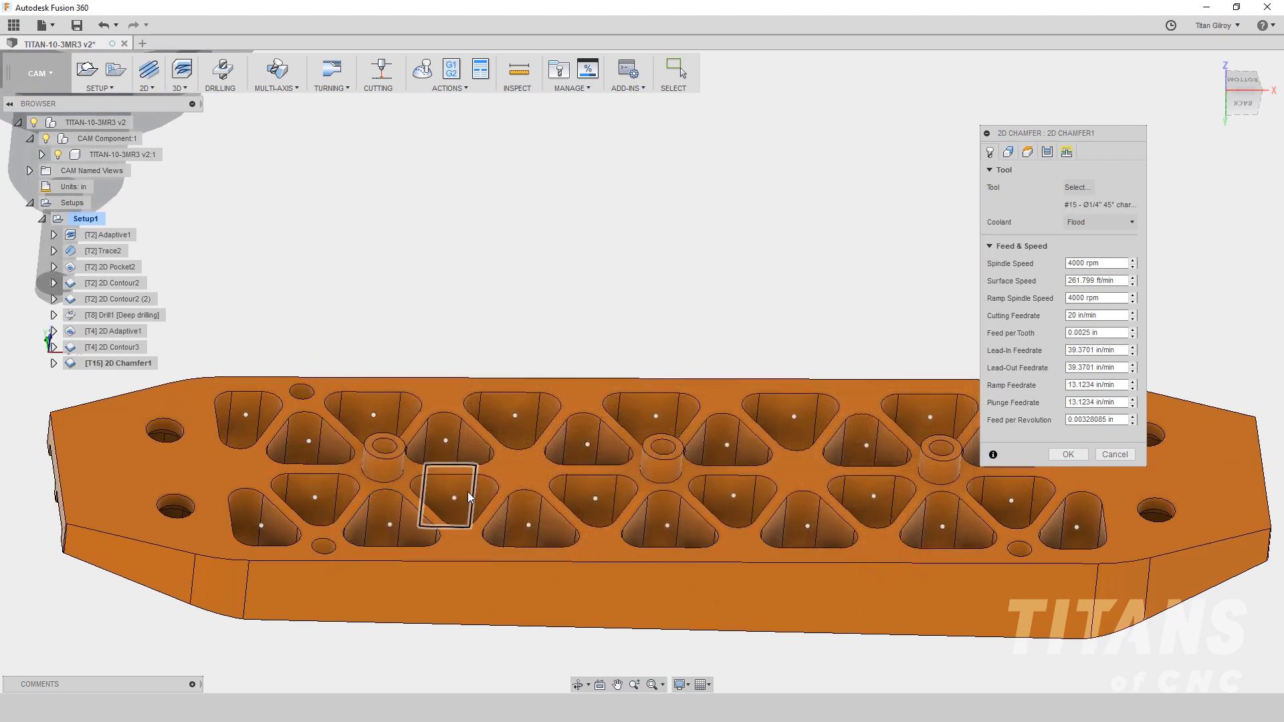
- Set the chamfer's lead-in, lead-out and ramp feedrates to 20 in/min and its plunge feedrate to 100 in/min
{"action": "middle_click_drag", "start_coordinate": [377, 502], "coordinate": [738, 316], "text": "shift"}
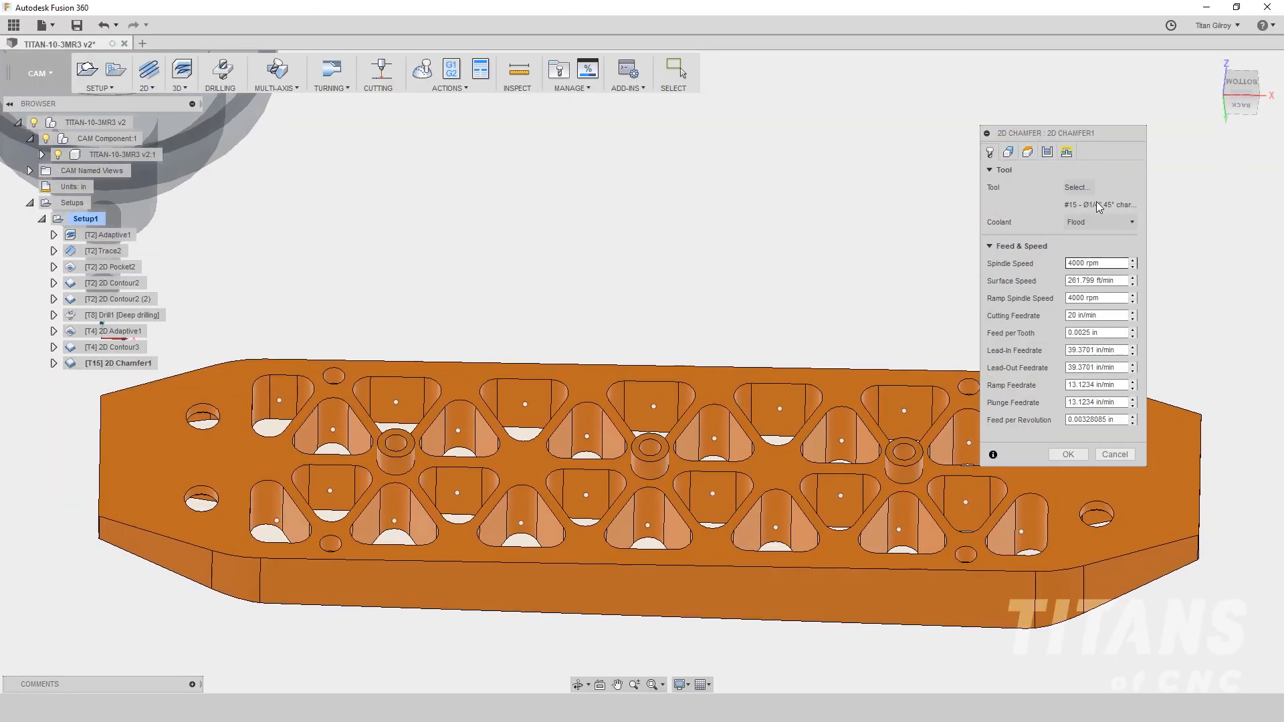
{"action": "left_click_drag", "start_coordinate": [1069, 315], "coordinate": [1205, 311]}
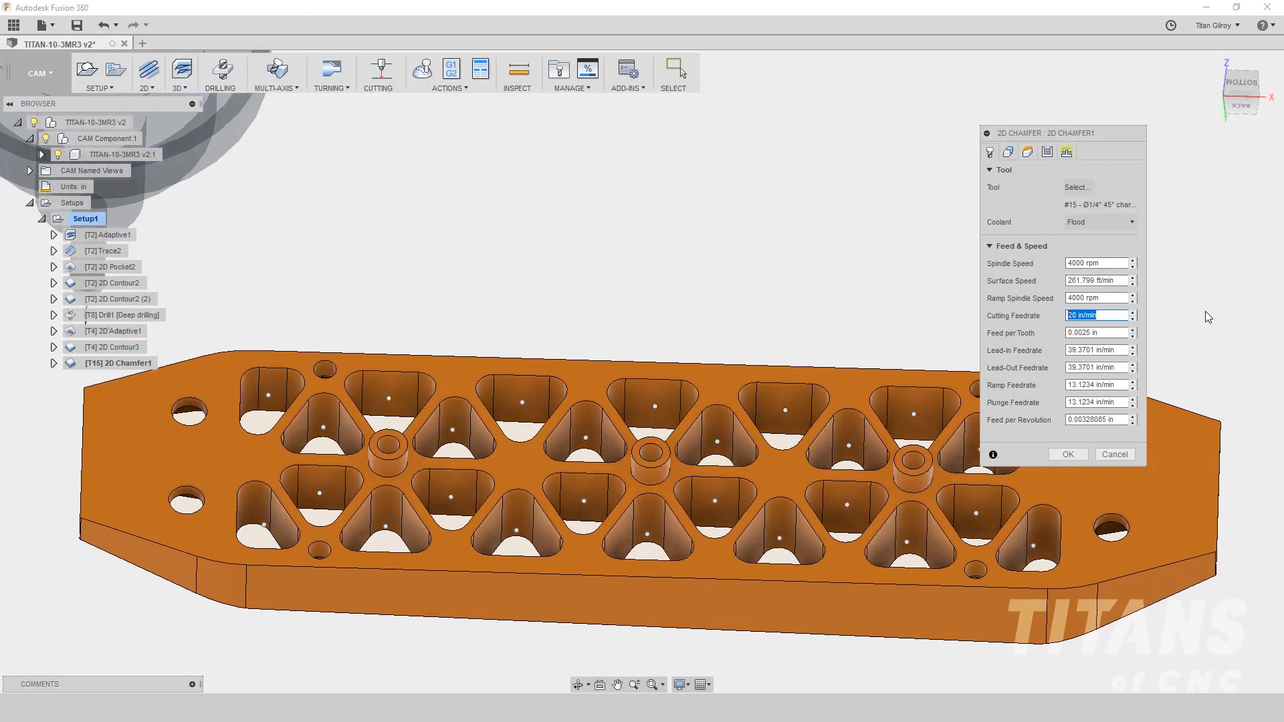
{"action": "key", "text": "Tab"}
{"action": "key", "text": "Tab"}
{"action": "type", "text": "20."}
{"action": "key", "text": "Tab"}
{"action": "type", "text": "20."}
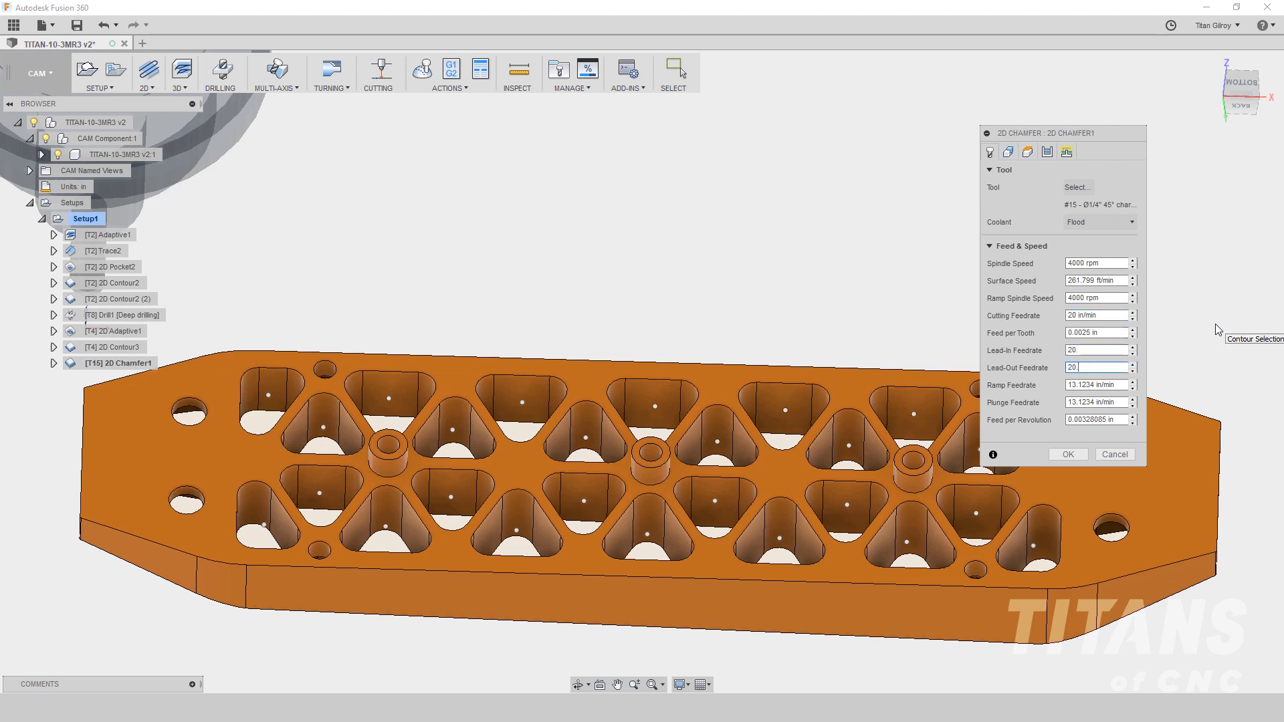
{"action": "key", "text": "Tab"}
{"action": "type", "text": "20."}
{"action": "key", "text": "Tab"}
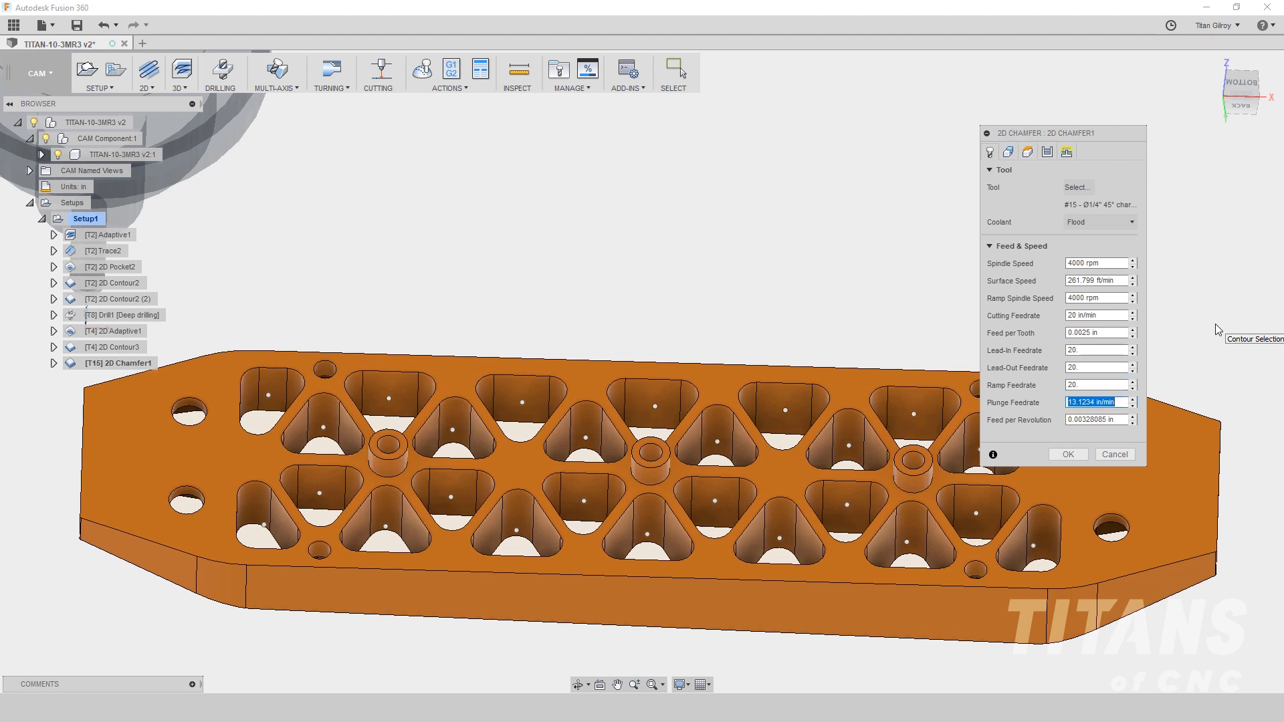
{"action": "type", "text": "100."}
{"action": "key", "text": "Tab"}
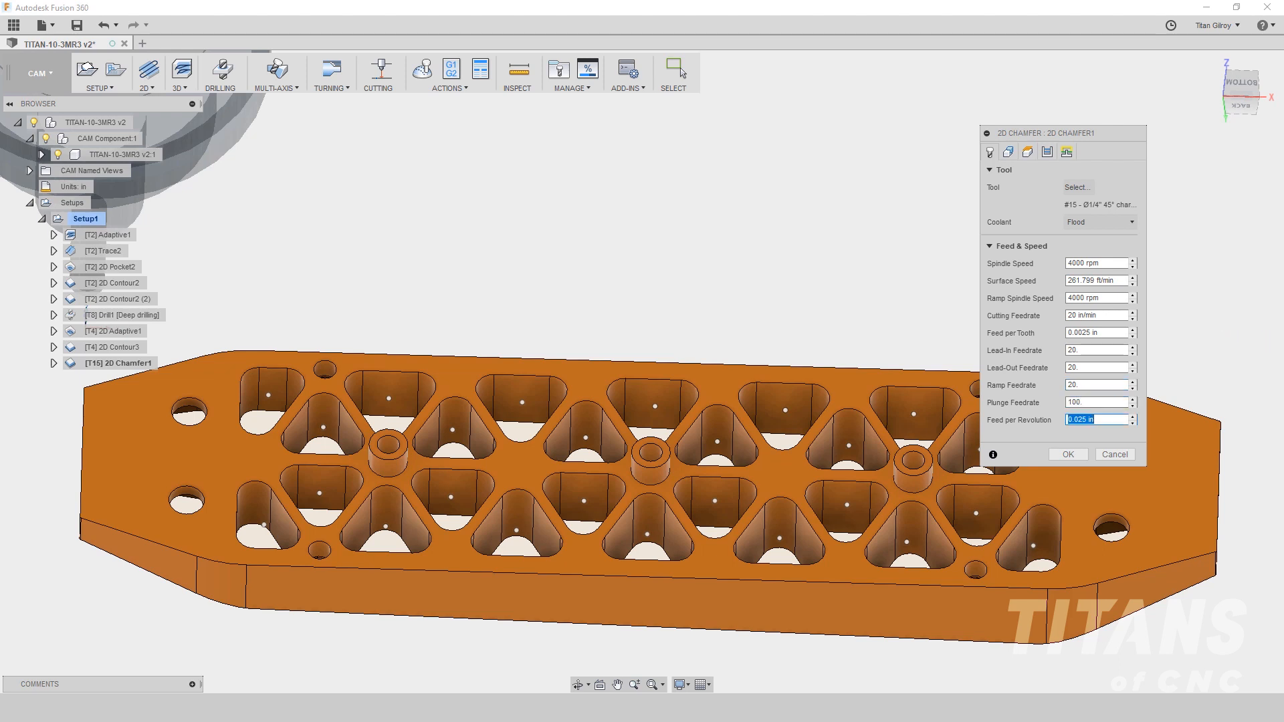
- Select the part's outer perimeter and the first two lower-row pockets as chamfer contours, reversing the perimeter and second pocket chains
{"action": "left_click", "coordinate": [1008, 153]}
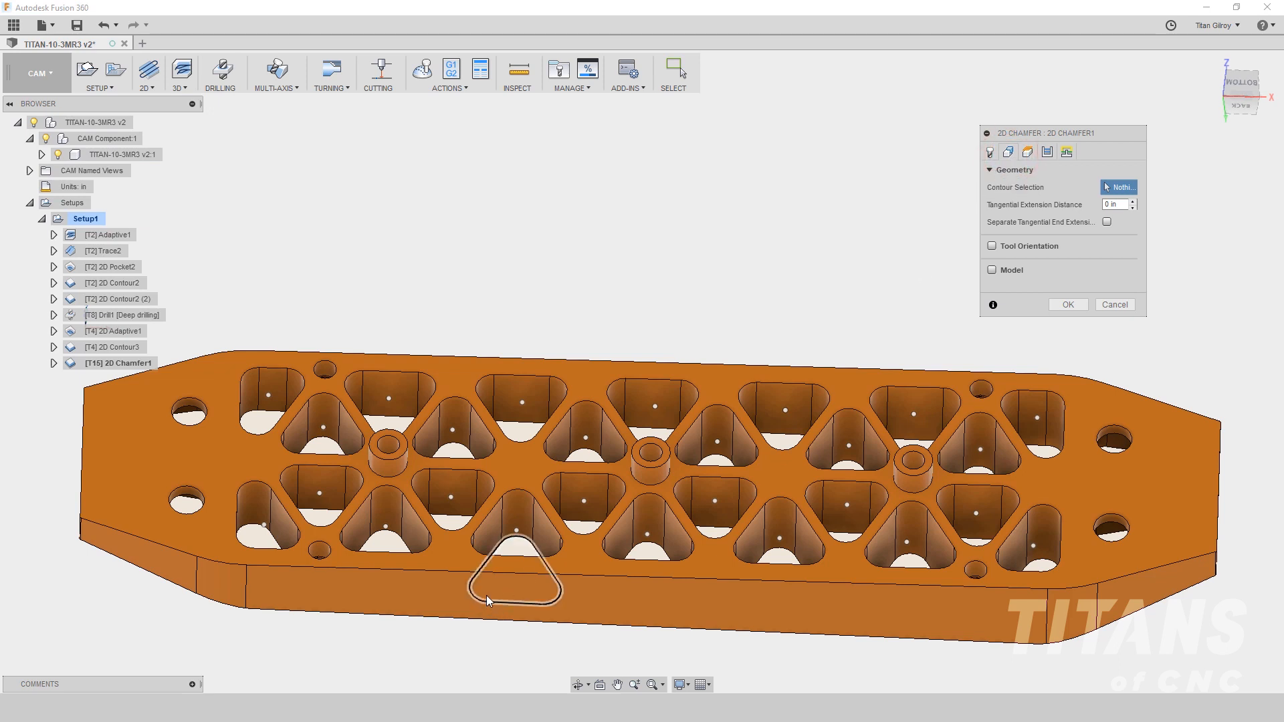
{"action": "left_click", "coordinate": [509, 572]}
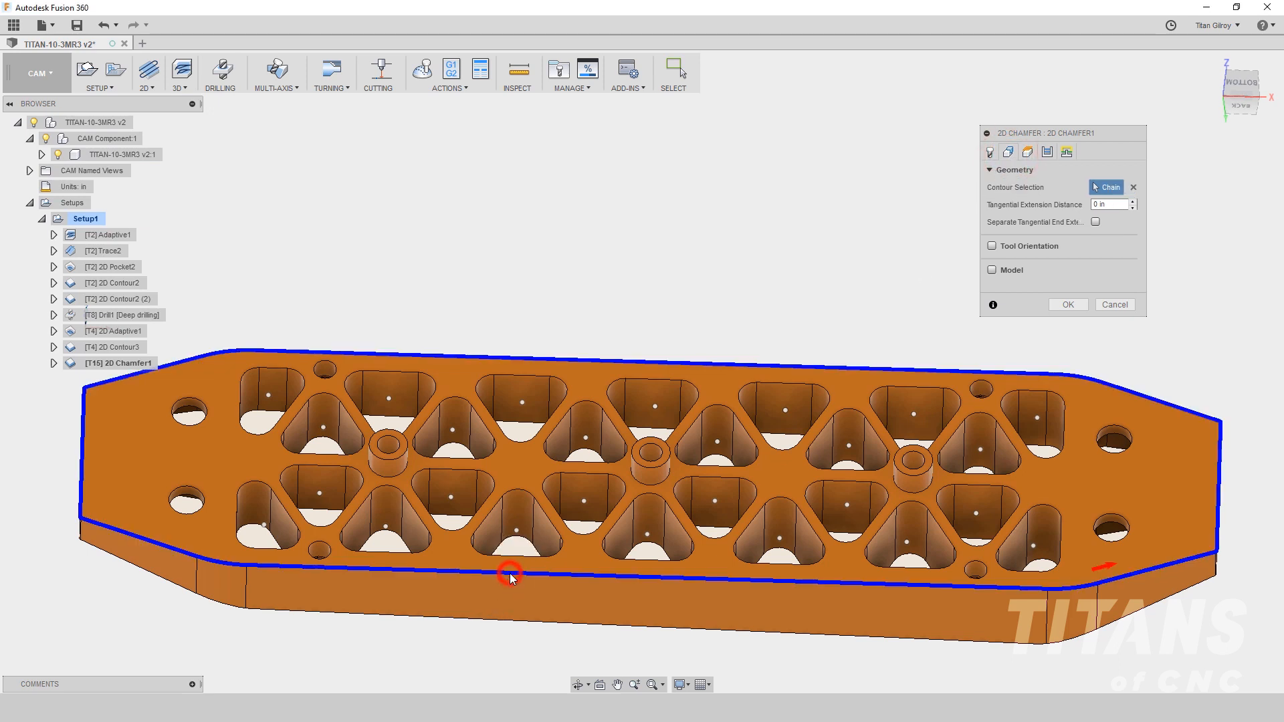
{"action": "left_click", "coordinate": [267, 548]}
{"action": "left_click", "coordinate": [321, 527]}
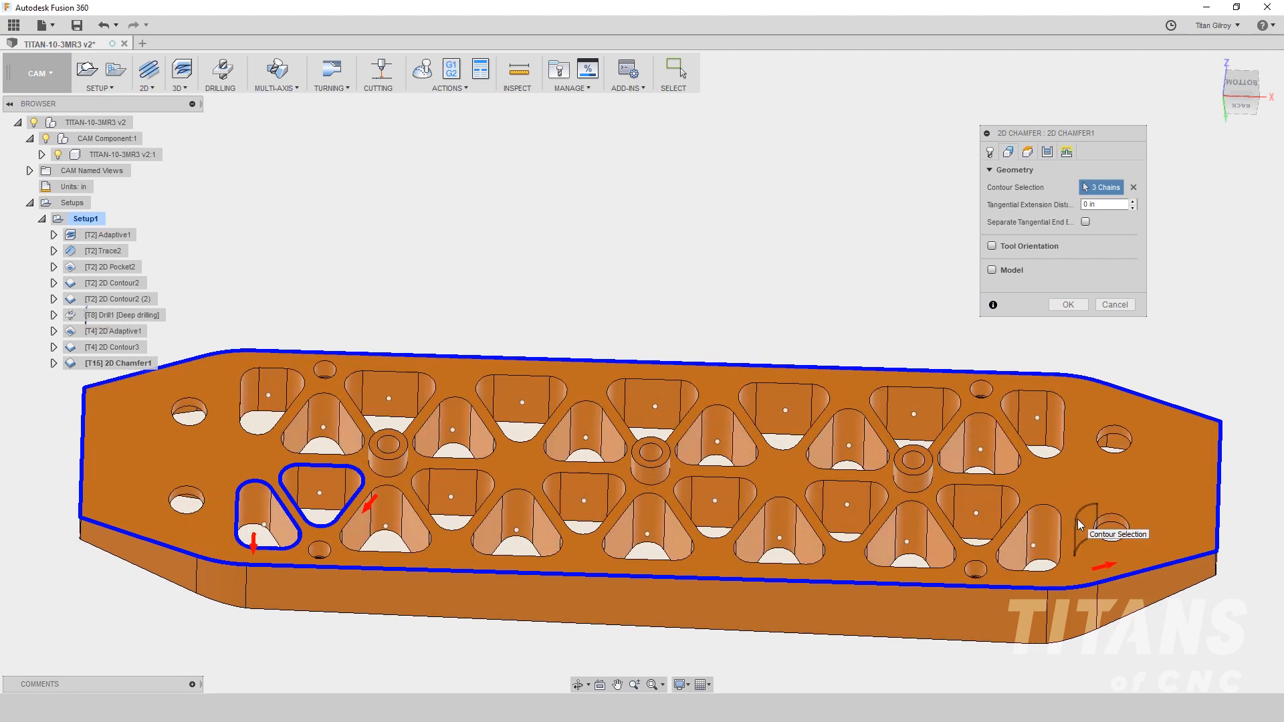
{"action": "middle_click_drag", "start_coordinate": [1074, 539], "coordinate": [1077, 607], "text": "shift"}
{"action": "left_click", "coordinate": [1075, 609]}
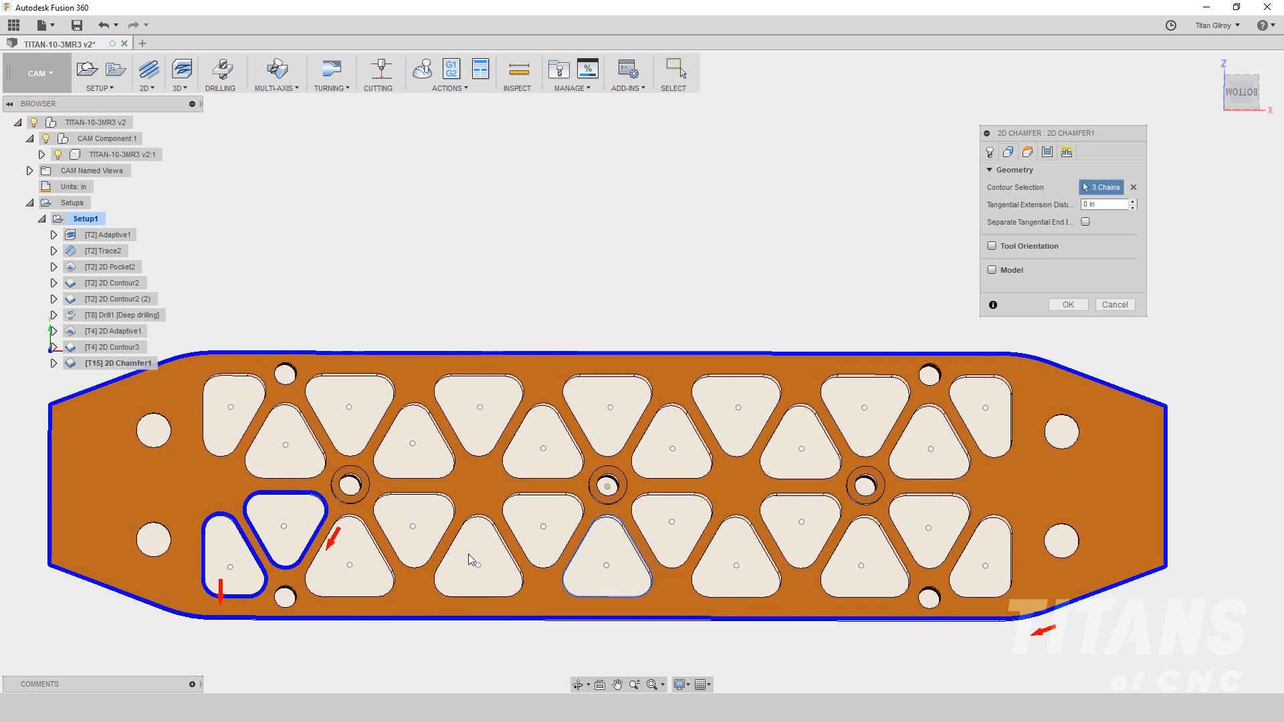
{"action": "left_click", "coordinate": [333, 547]}
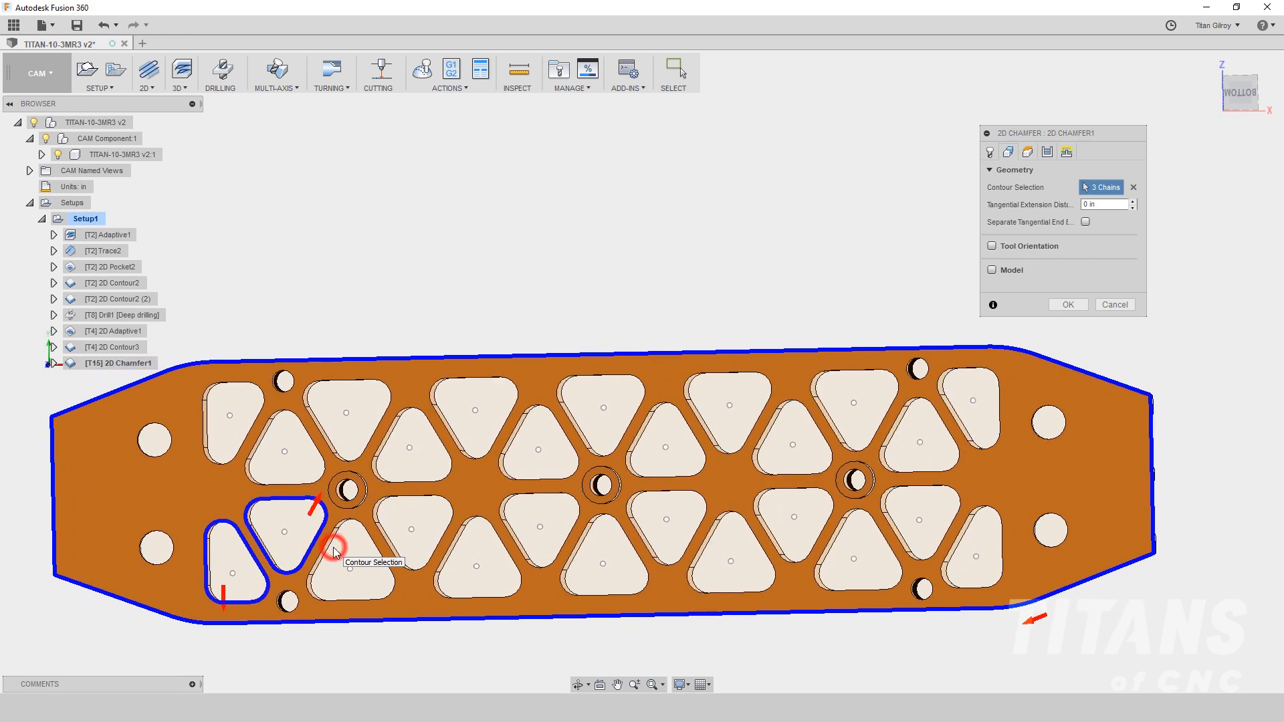
- Select the remaining triangular pockets in the lower two rows as chamfer contours
{"action": "left_click", "coordinate": [385, 563]}
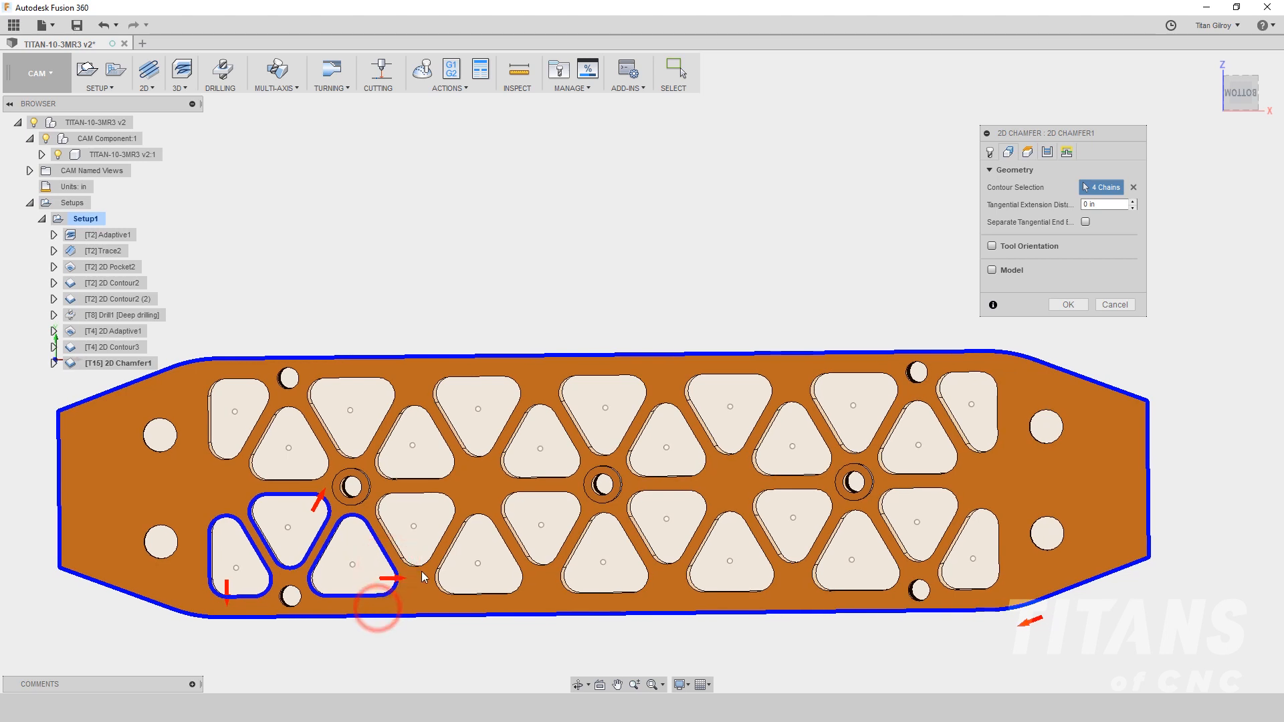
{"action": "left_click", "coordinate": [419, 568]}
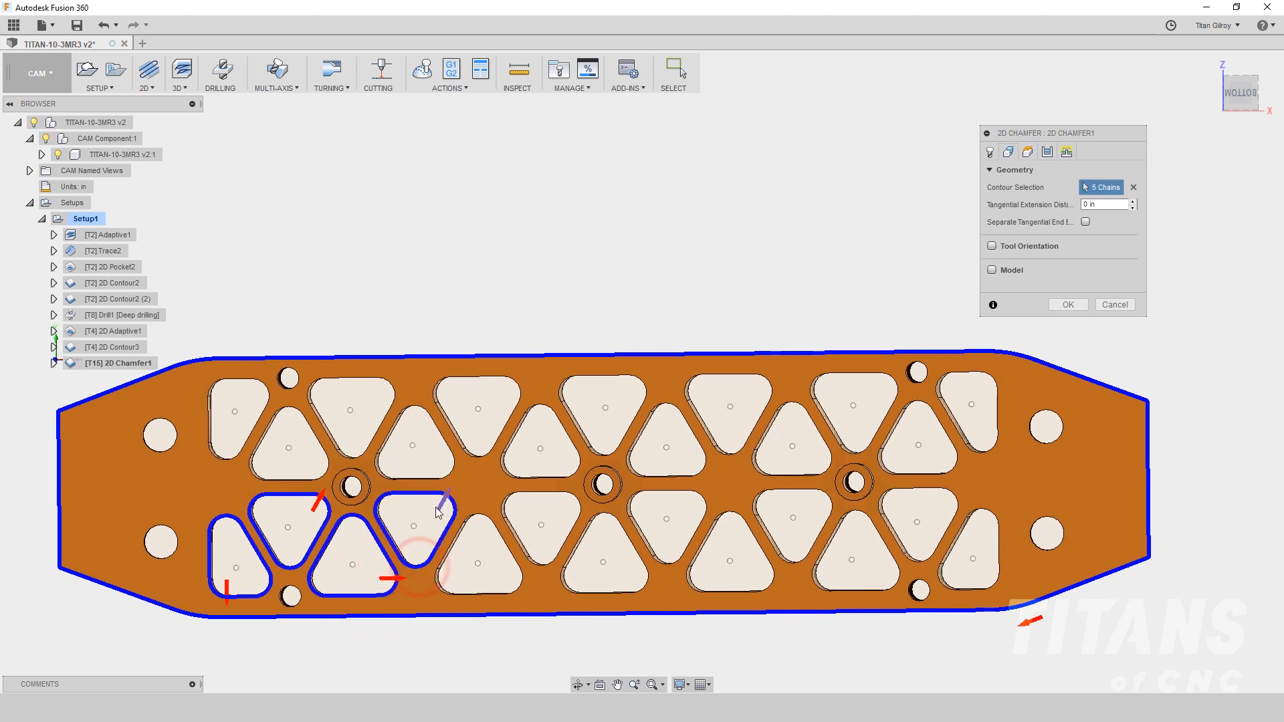
{"action": "left_click", "coordinate": [516, 531]}
{"action": "scroll", "coordinate": [518, 531], "scroll_direction": "up", "scroll_amount": 2}
{"action": "left_click", "coordinate": [529, 580]}
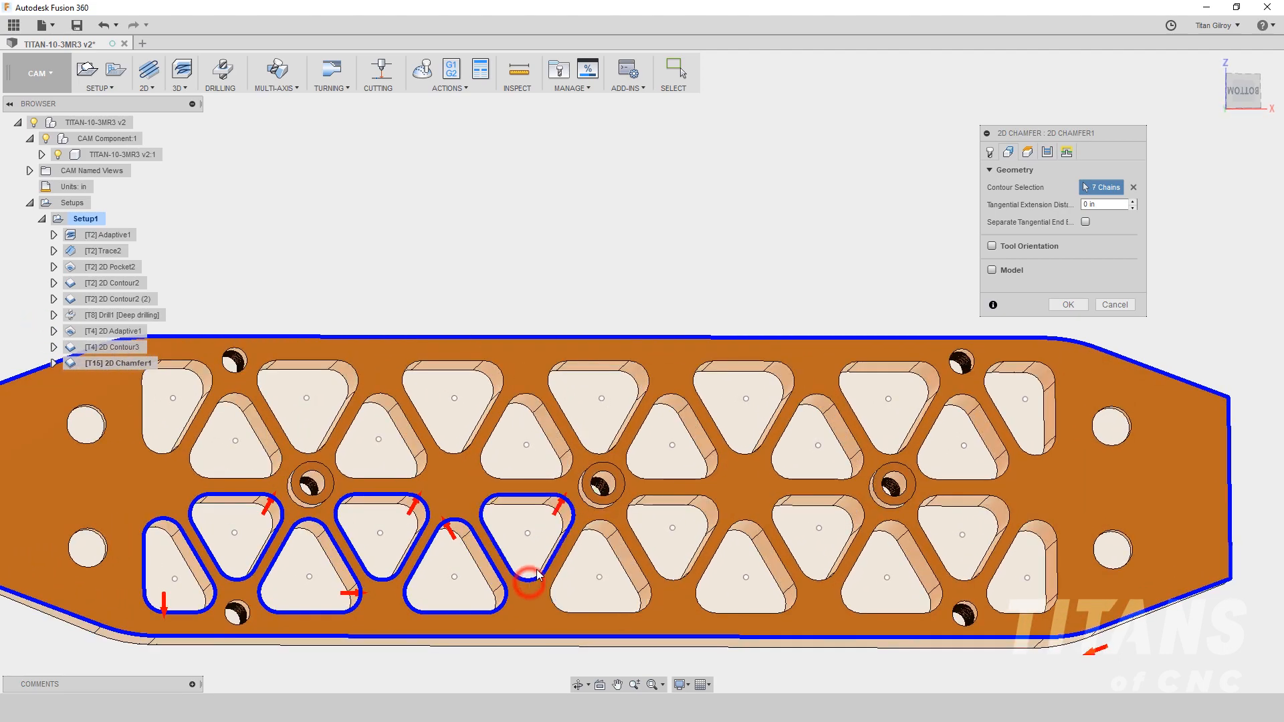
{"action": "left_click", "coordinate": [555, 605]}
{"action": "left_click", "coordinate": [672, 580]}
{"action": "left_click", "coordinate": [696, 607]}
{"action": "left_click", "coordinate": [818, 580]}
{"action": "left_click", "coordinate": [843, 607]}
{"action": "left_click", "coordinate": [962, 580]}
{"action": "left_click", "coordinate": [990, 606]}
- Select all triangular pockets in the upper two rows as chamfer contours
{"action": "left_click", "coordinate": [1039, 456]}
{"action": "left_click", "coordinate": [995, 476]}
{"action": "left_click", "coordinate": [895, 454]}
{"action": "left_click", "coordinate": [856, 477]}
{"action": "left_click", "coordinate": [749, 454]}
{"action": "left_click", "coordinate": [706, 477]}
{"action": "left_click", "coordinate": [604, 454]}
{"action": "left_click", "coordinate": [555, 477]}
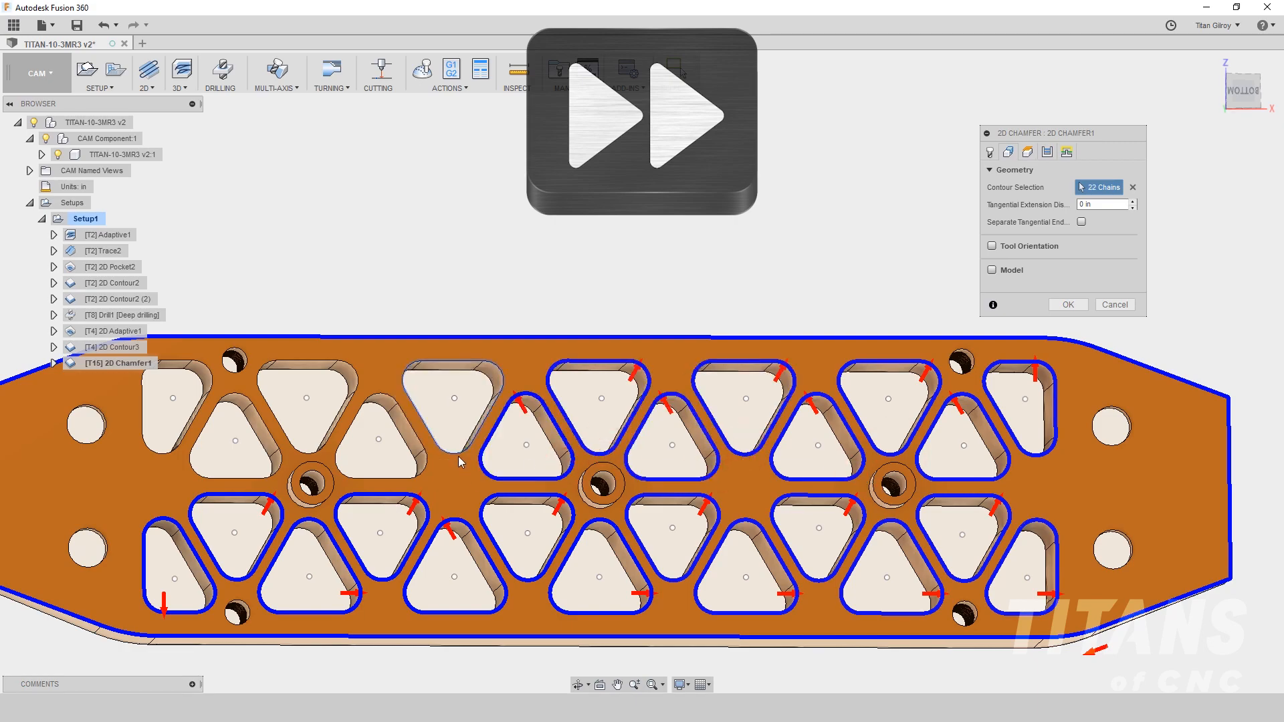
{"action": "left_click", "coordinate": [314, 454]}
{"action": "left_click", "coordinate": [235, 477]}
{"action": "left_click", "coordinate": [171, 457]}
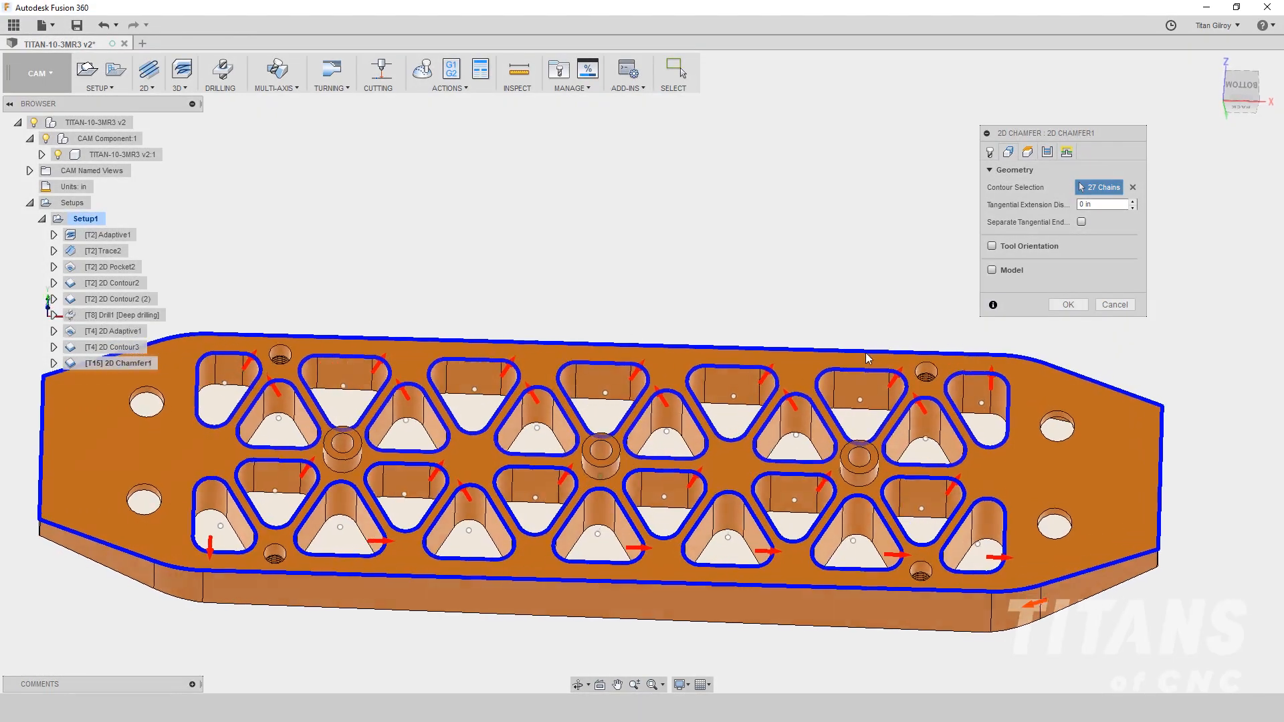
{"action": "middle_click_drag", "start_coordinate": [899, 459], "coordinate": [1016, 476], "text": "shift"}
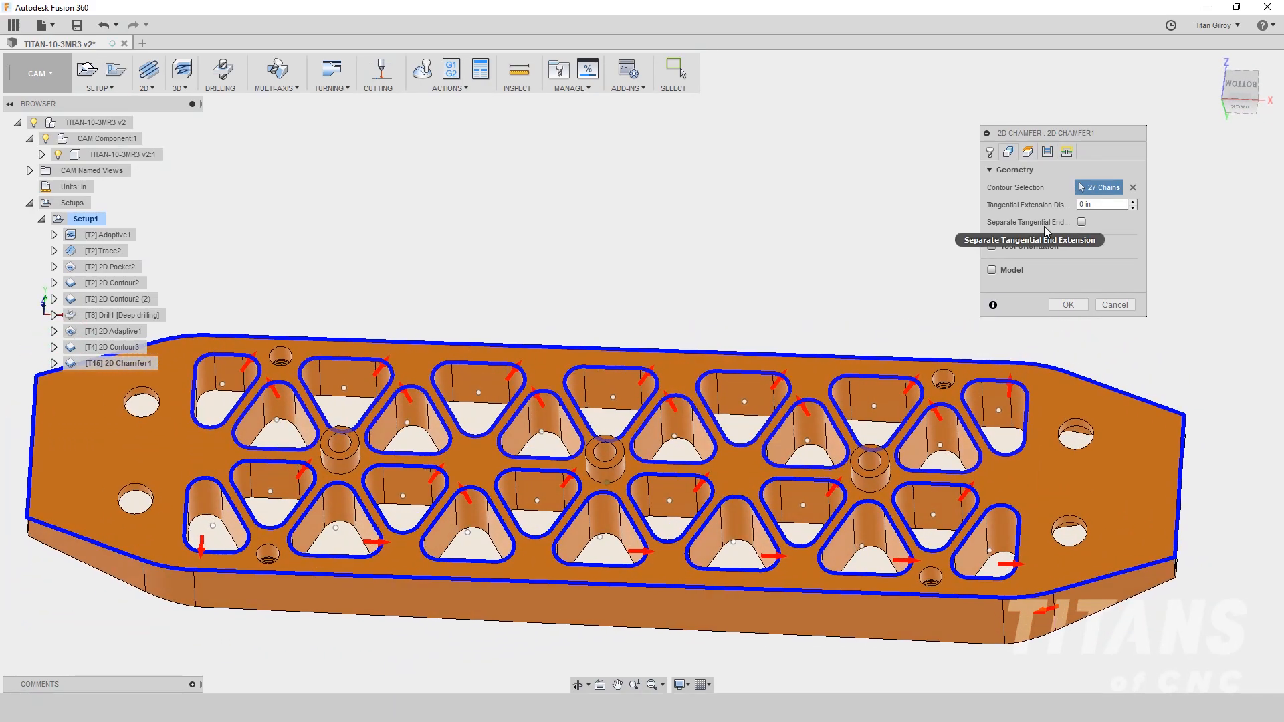
- Set the chamfer's clearance height and retract height offsets to 0.2 in from the model top
{"action": "left_click", "coordinate": [1028, 154]}
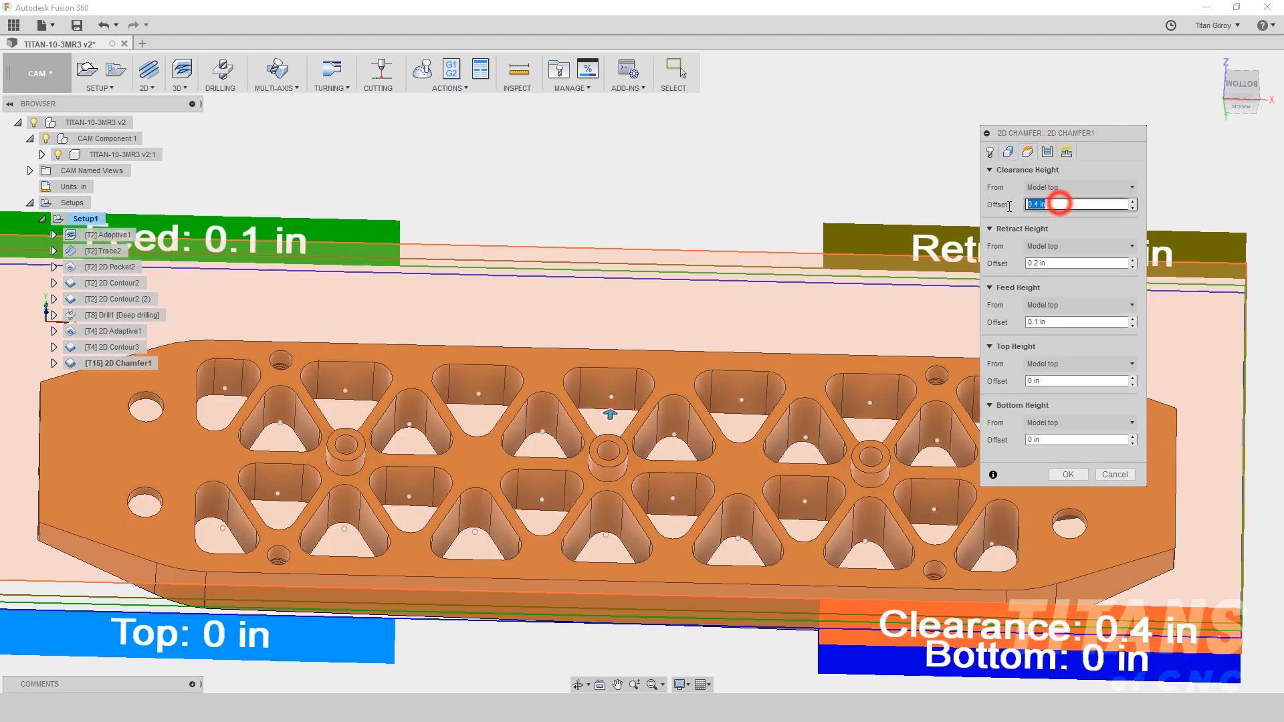
{"action": "key", "text": "BackSpace"}
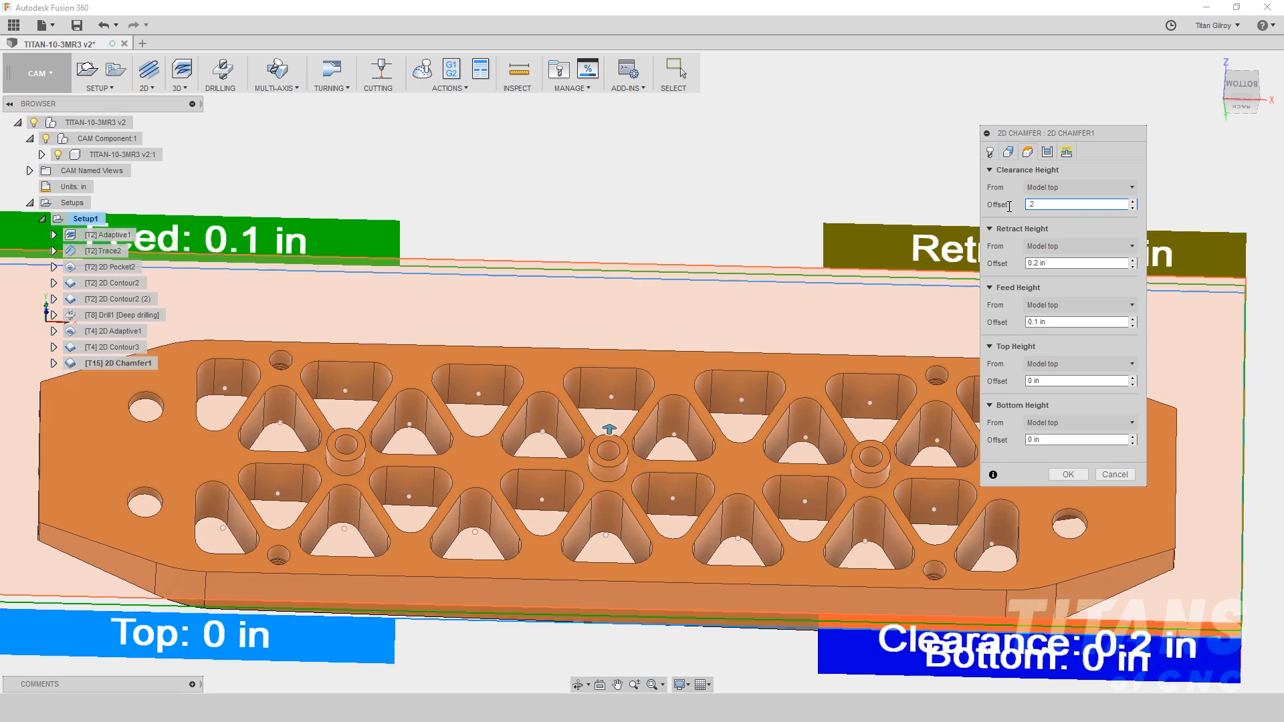
{"action": "left_click", "coordinate": [1119, 262]}
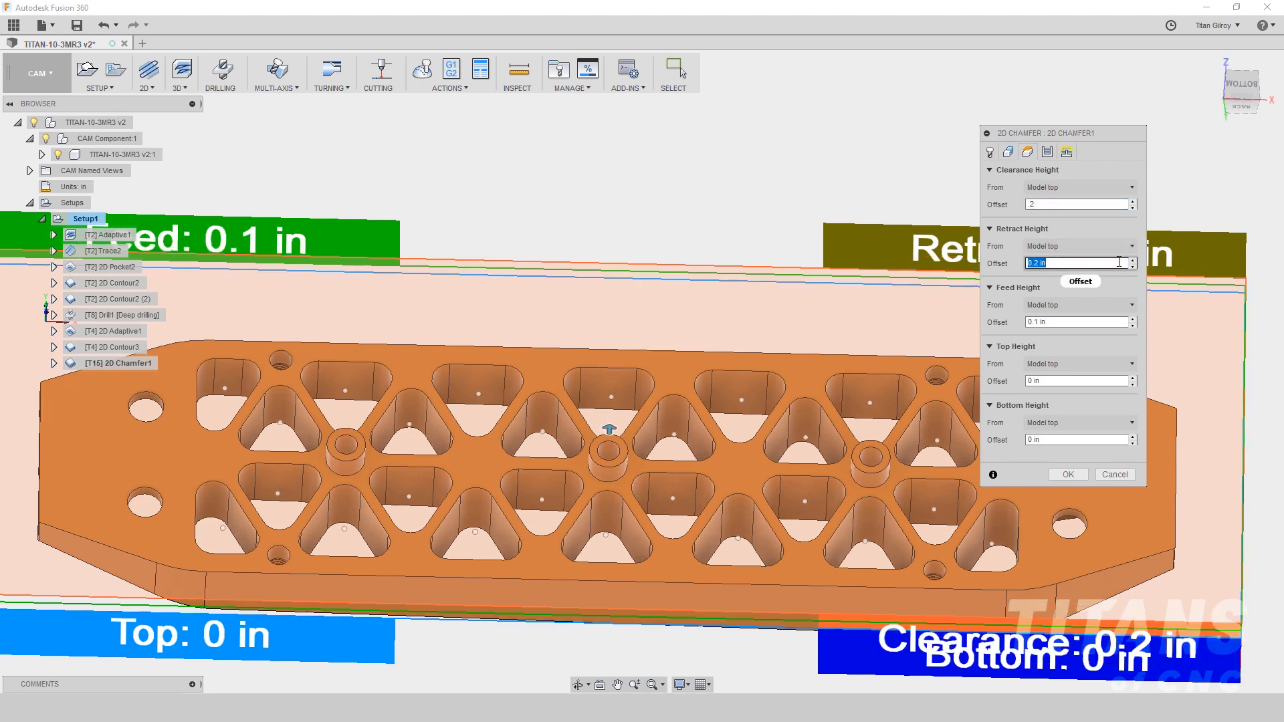
{"action": "key", "text": "Tab"}
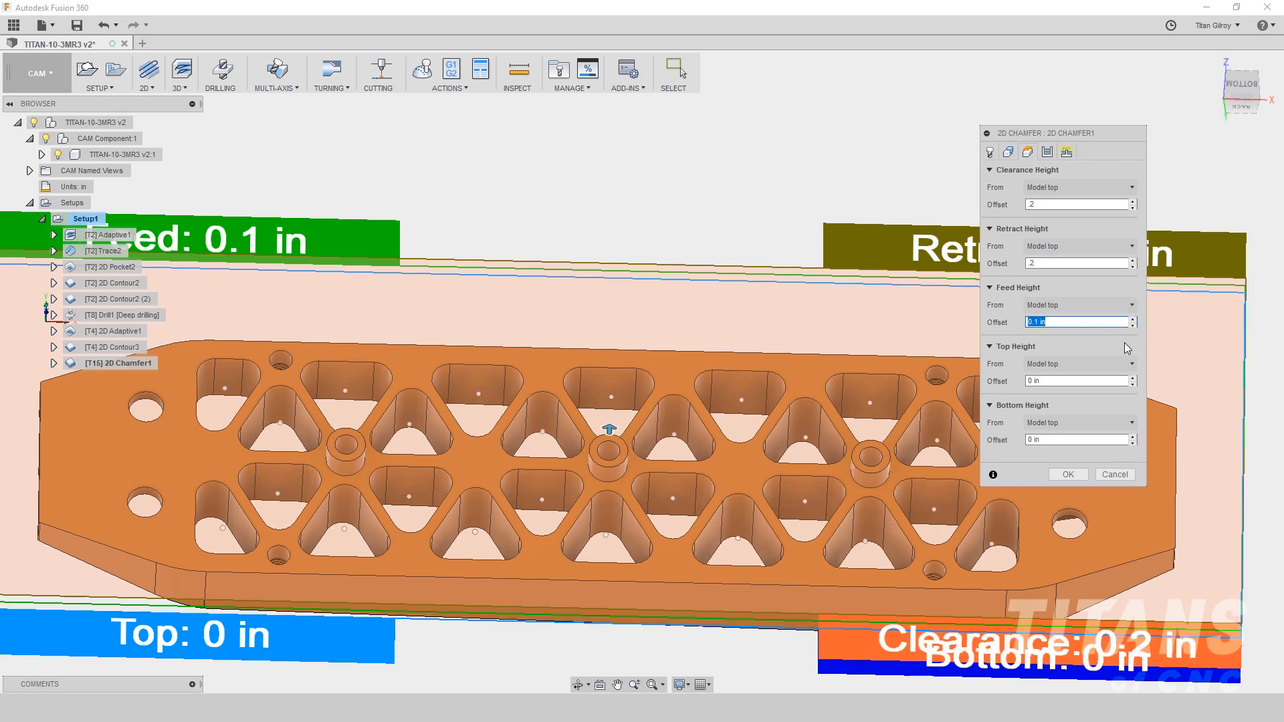
- Set the feed height offset to -0.1 in and the top and bottom height offsets to -0.2 in from the model top
{"action": "type", "text": "-.1"}
{"action": "key", "text": "Tab"}
{"action": "type", "text": "-.2"}
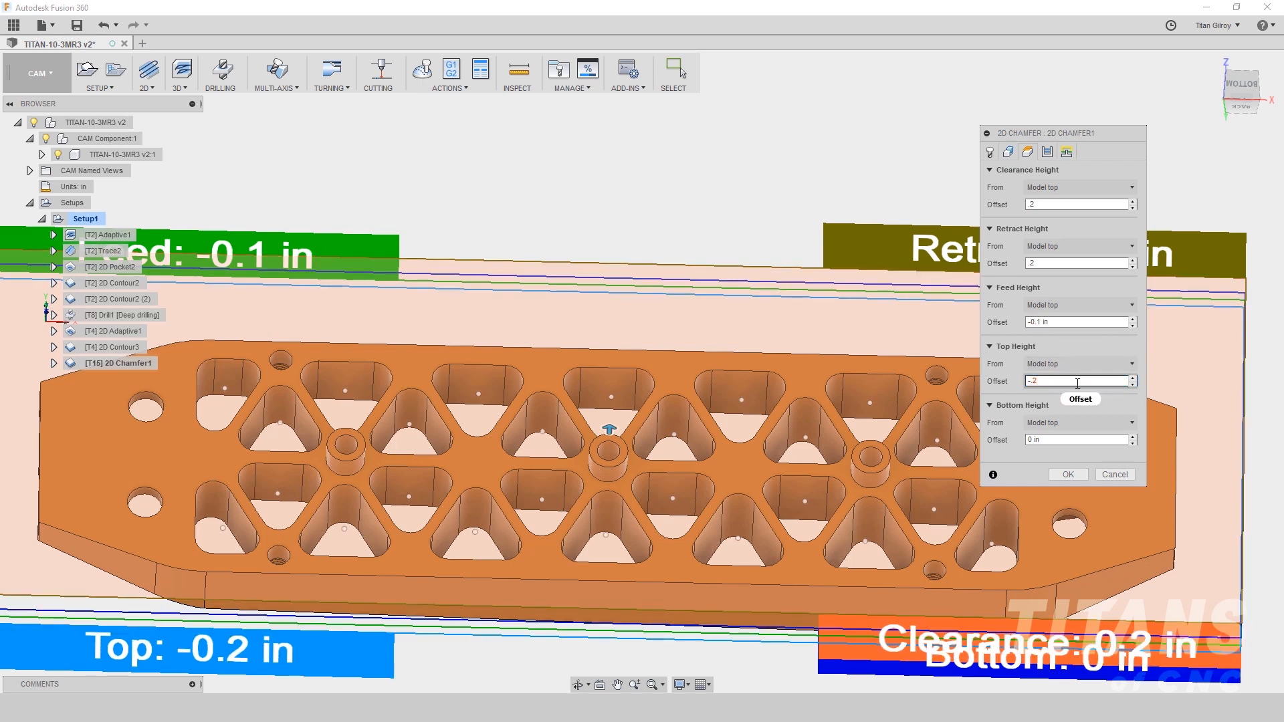
{"action": "left_click", "coordinate": [1061, 439]}
{"action": "type", "text": "-"}
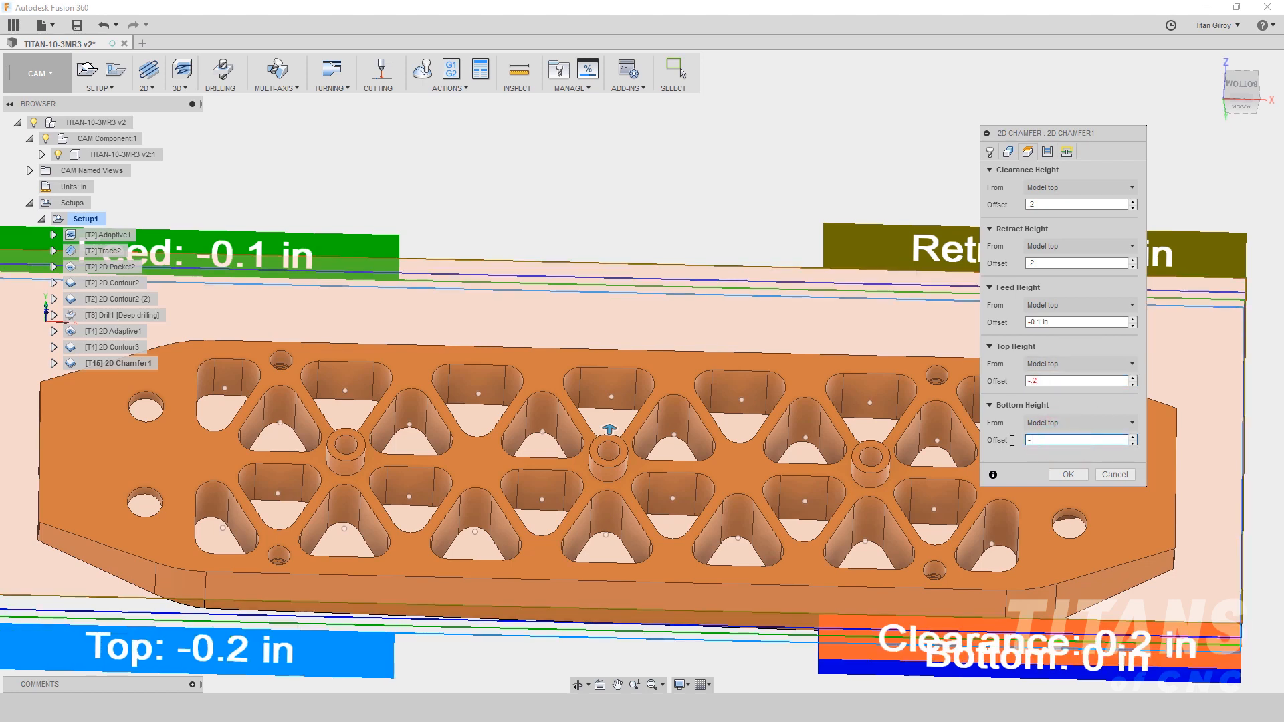
{"action": "type", "text": ".2"}
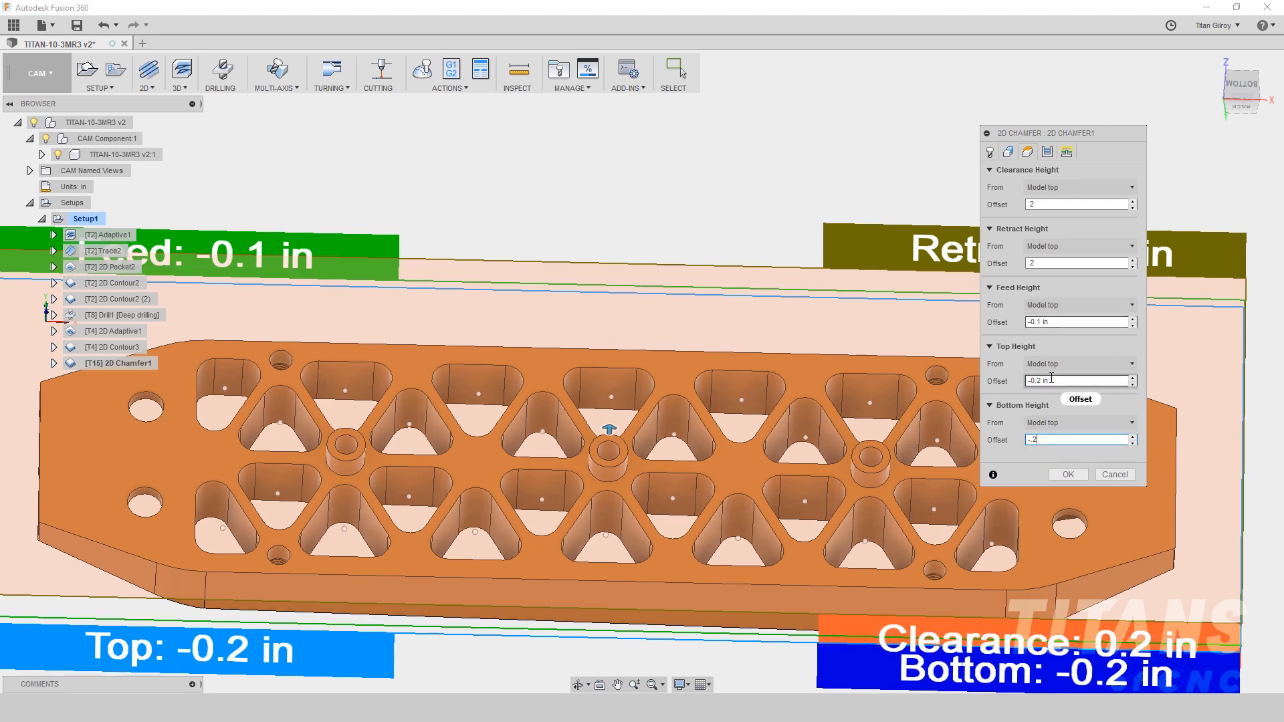
{"action": "key", "text": "Tab"}
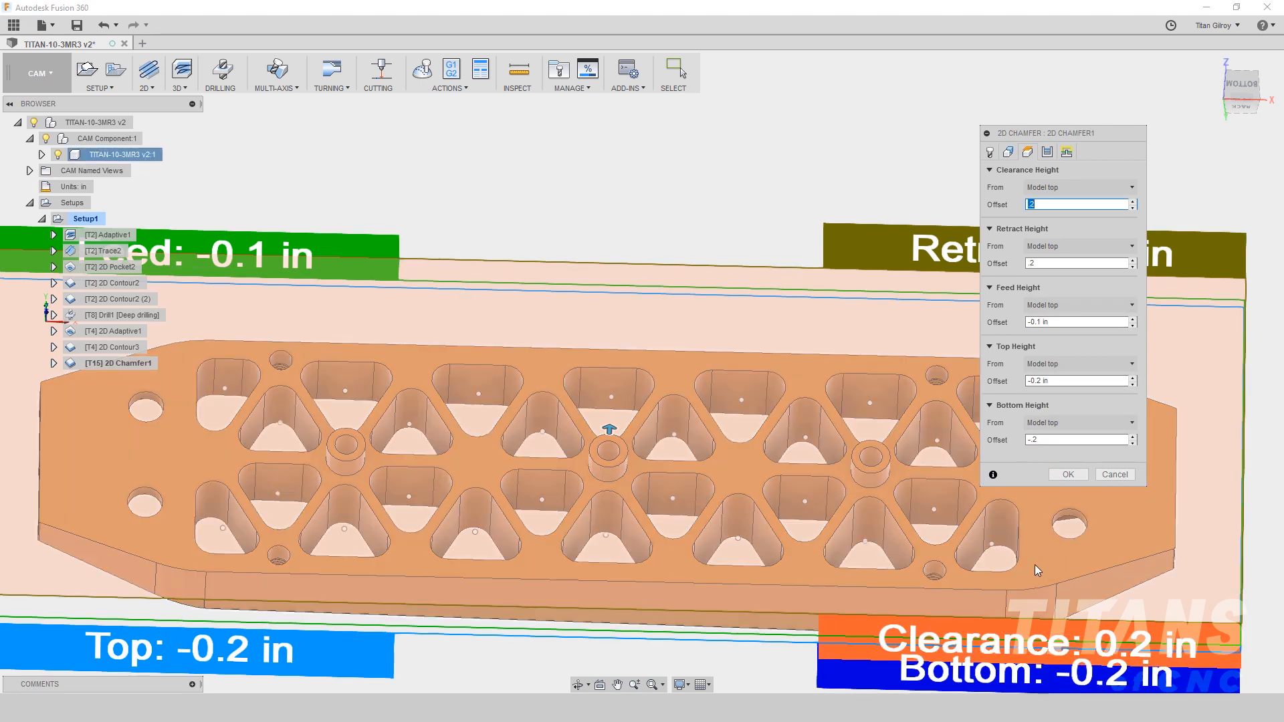
{"action": "middle_click_drag", "start_coordinate": [570, 539], "coordinate": [552, 531], "text": "shift"}
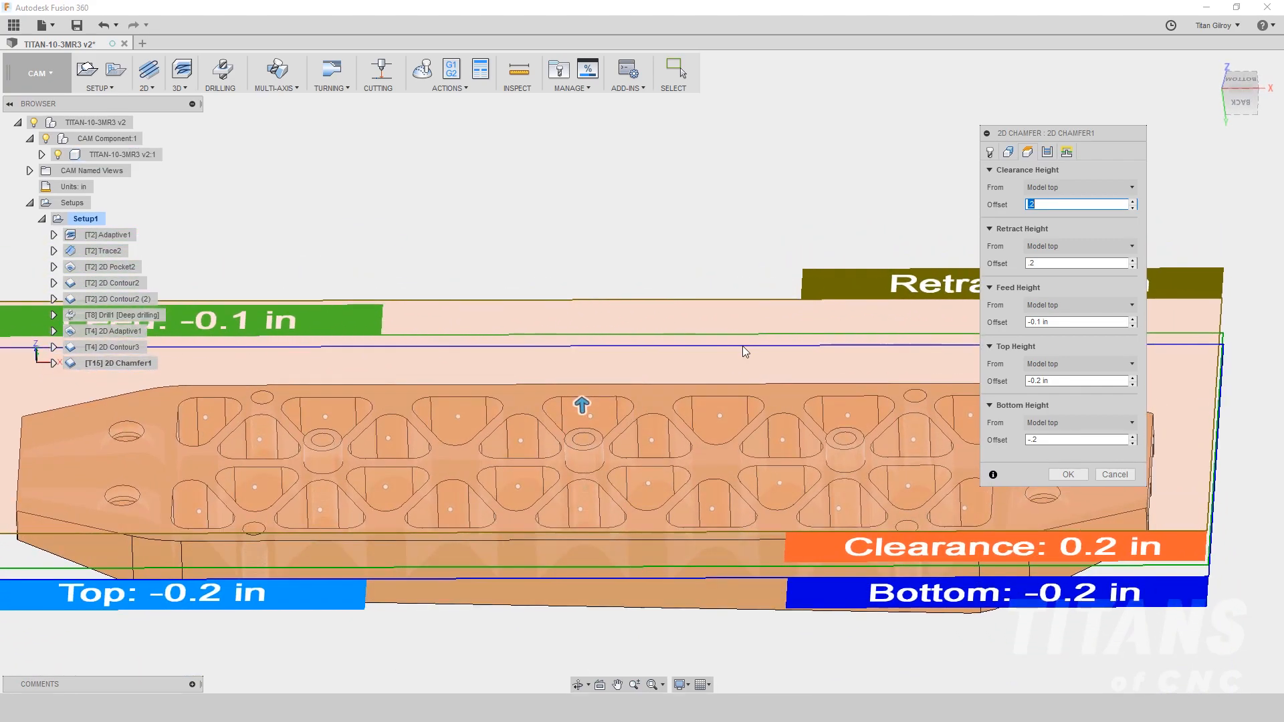
- Set the chamfer tip offset to 0.07 in and the chamfer clearance to 0.01 in
{"action": "left_click", "coordinate": [1047, 152]}
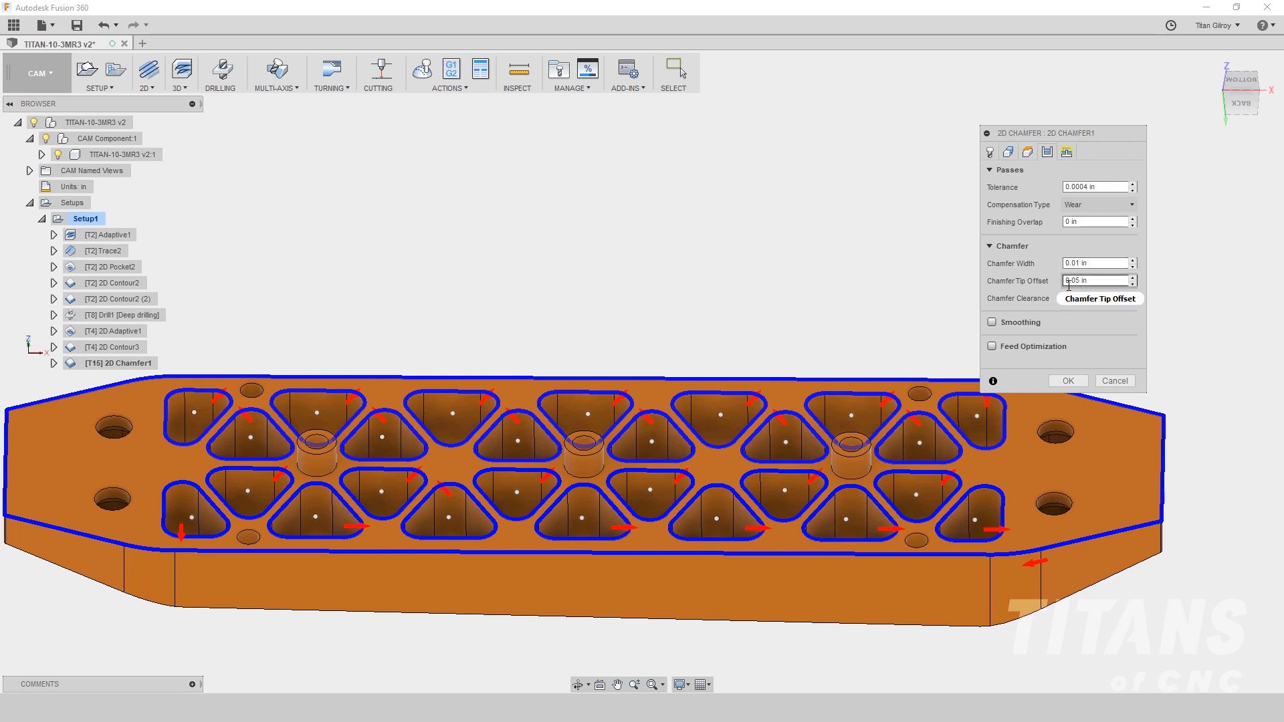
{"action": "mouse_move", "coordinate": [1085, 282]}
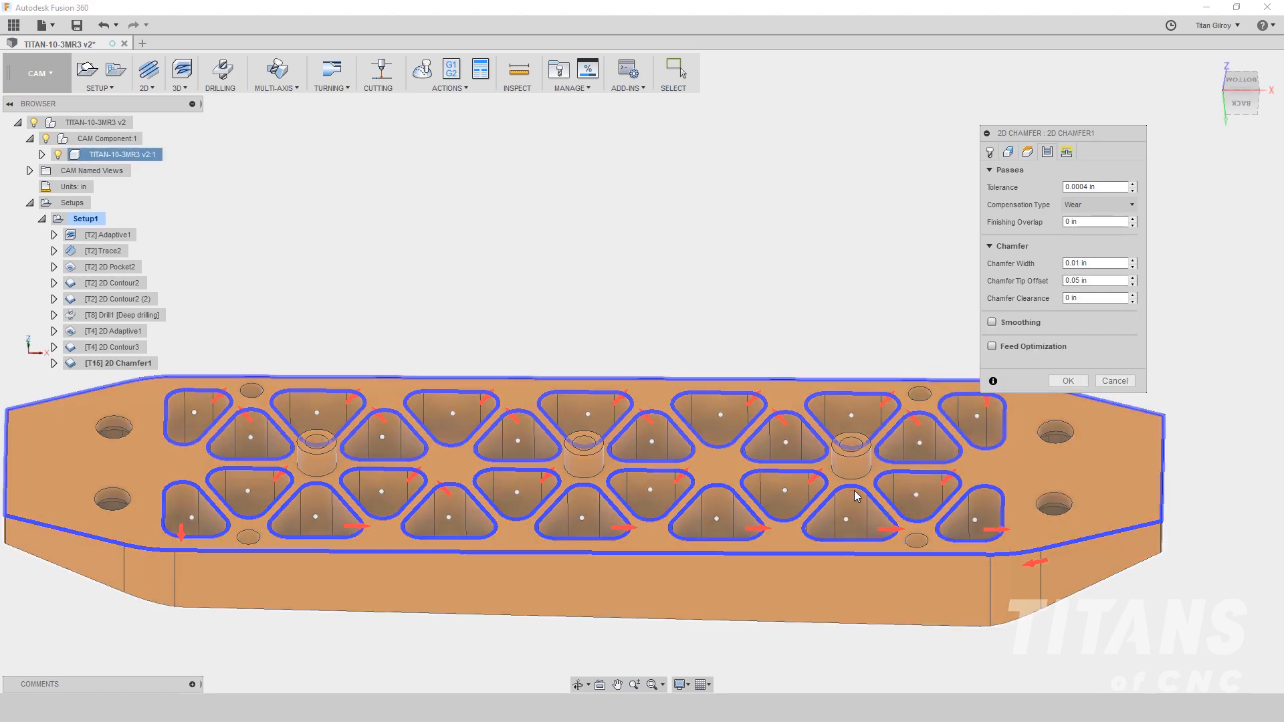
{"action": "middle_click_drag", "start_coordinate": [862, 491], "coordinate": [872, 534], "text": "shift"}
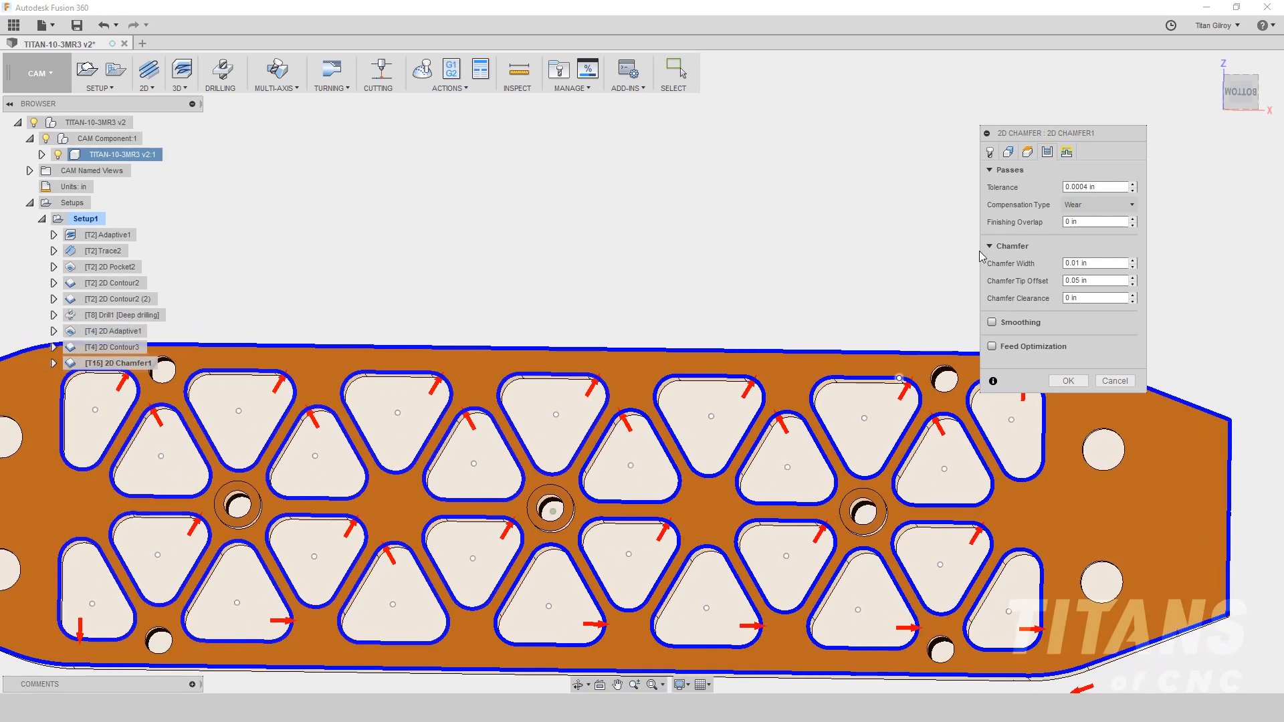
{"action": "left_click", "coordinate": [1091, 281]}
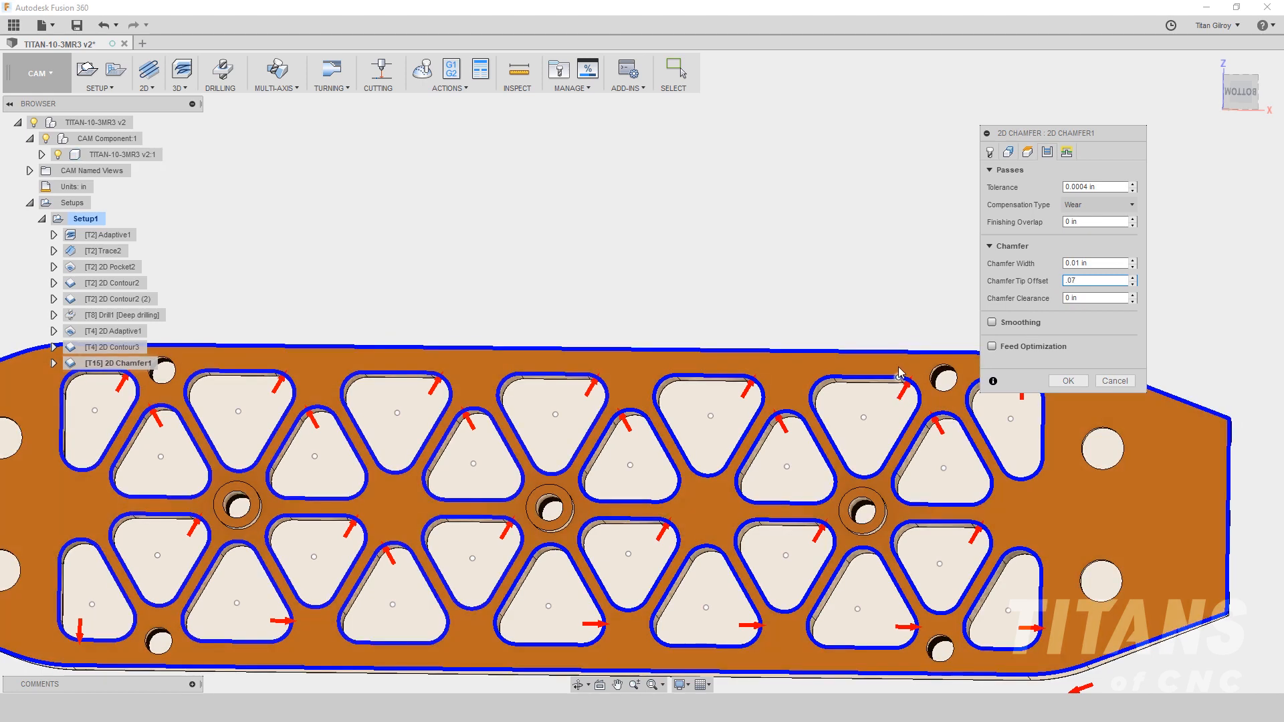
{"action": "key", "text": "Tab"}
{"action": "type", "text": ".01"}
{"action": "key", "text": "Tab"}
{"action": "key", "text": "Tab"}
- Set safe distance, horizontal lead-in radius and linear lead-in distance to 0.02 in, vertical lead-in radius to 0, and generate the chamfer toolpath
{"action": "left_click", "coordinate": [1068, 155]}
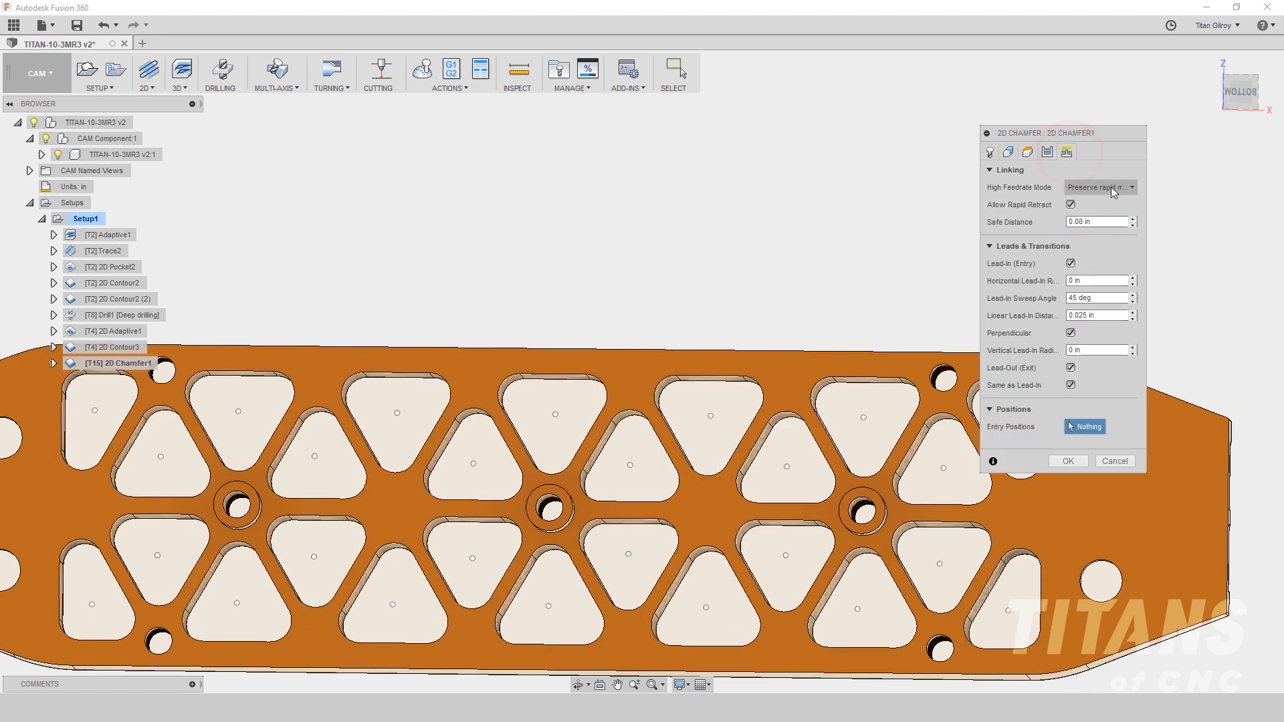
{"action": "left_click", "coordinate": [1095, 221]}
{"action": "key", "text": "BackSpace"}
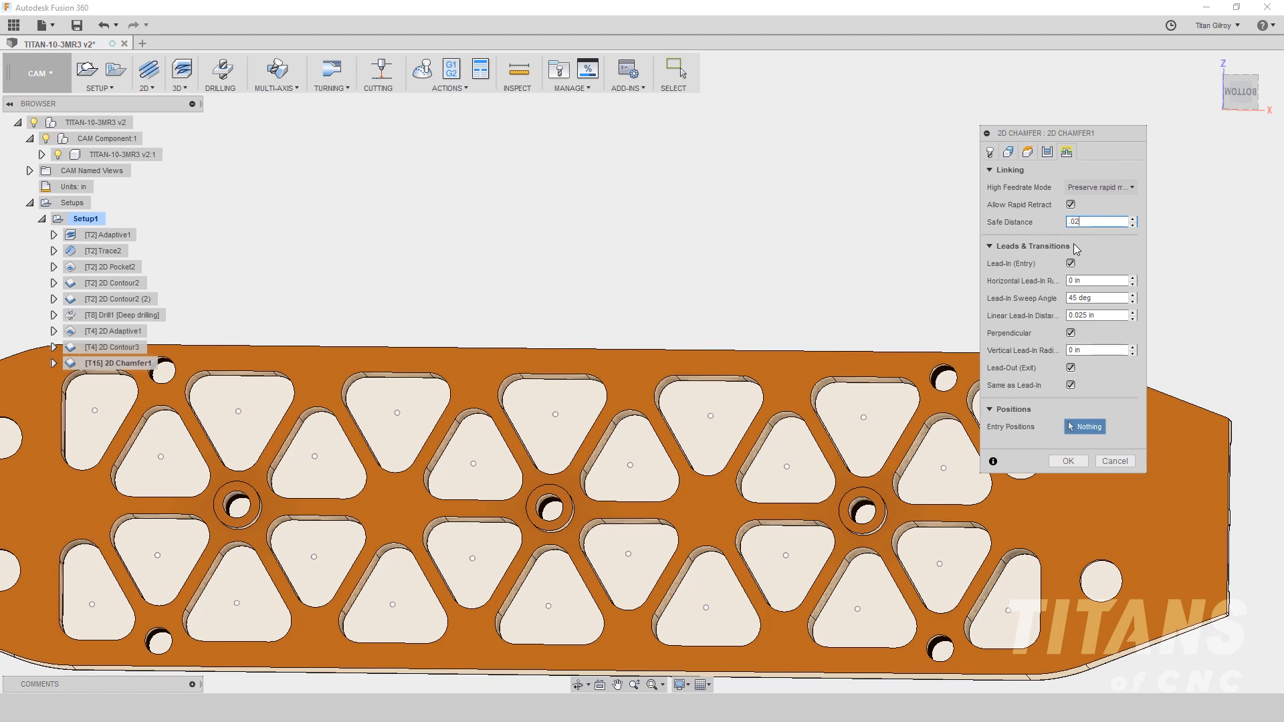
{"action": "left_click", "coordinate": [1098, 280]}
{"action": "type", "text": "."}
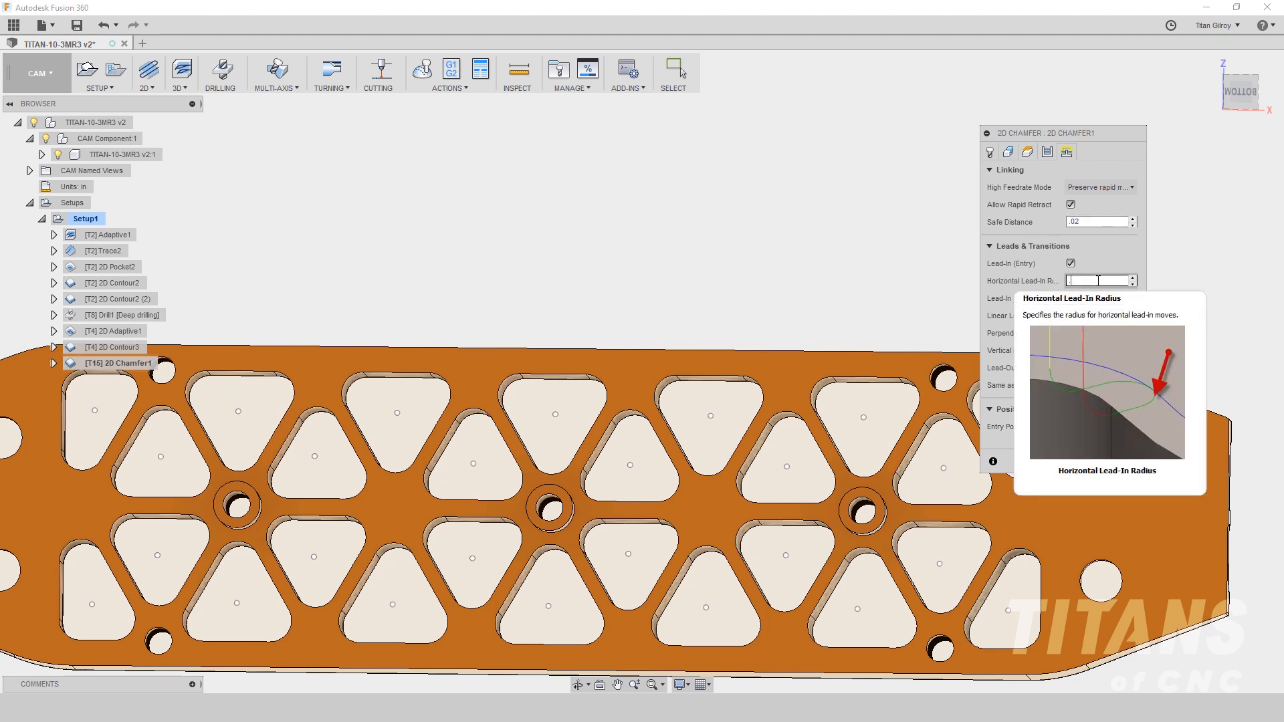
{"action": "key", "text": "Tab"}
{"action": "key", "text": "Tab"}
{"action": "type", "text": ".0"}
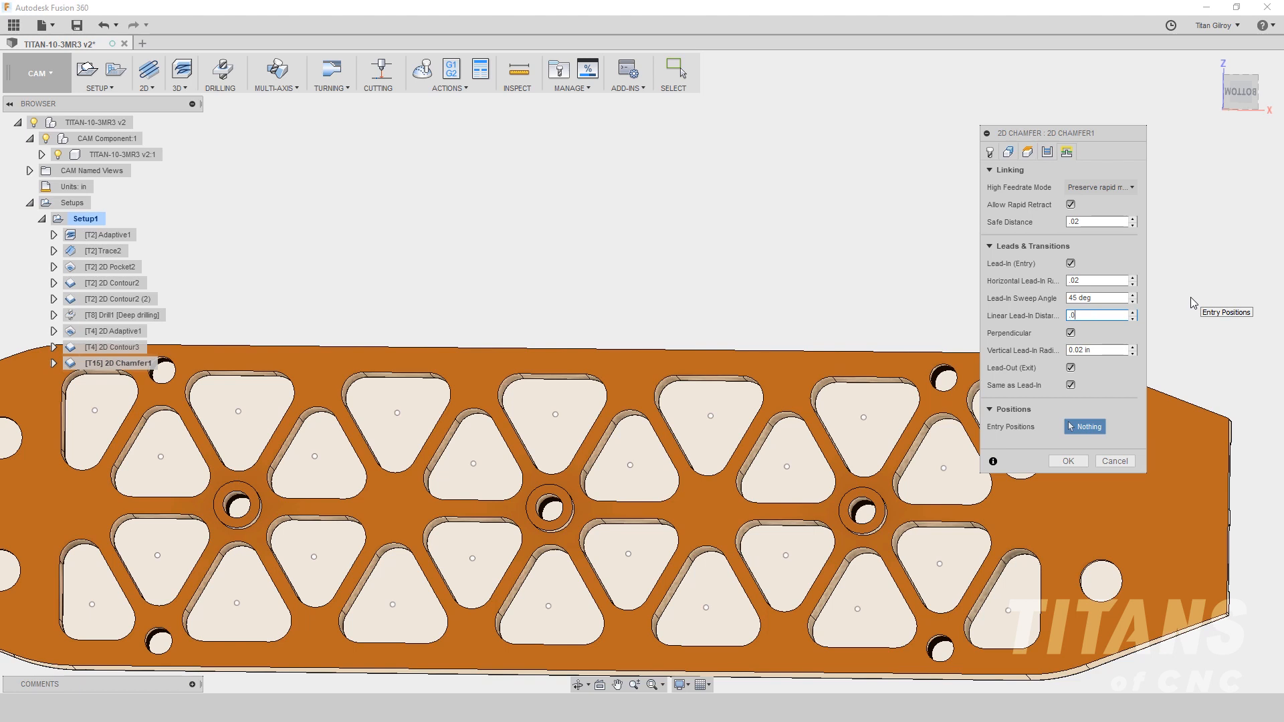
{"action": "key", "text": "Tab"}
{"action": "key", "text": "Tab"}
{"action": "type", "text": "0"}
{"action": "key", "text": "shift+Tab"}
{"action": "key", "text": "shift+Tab"}
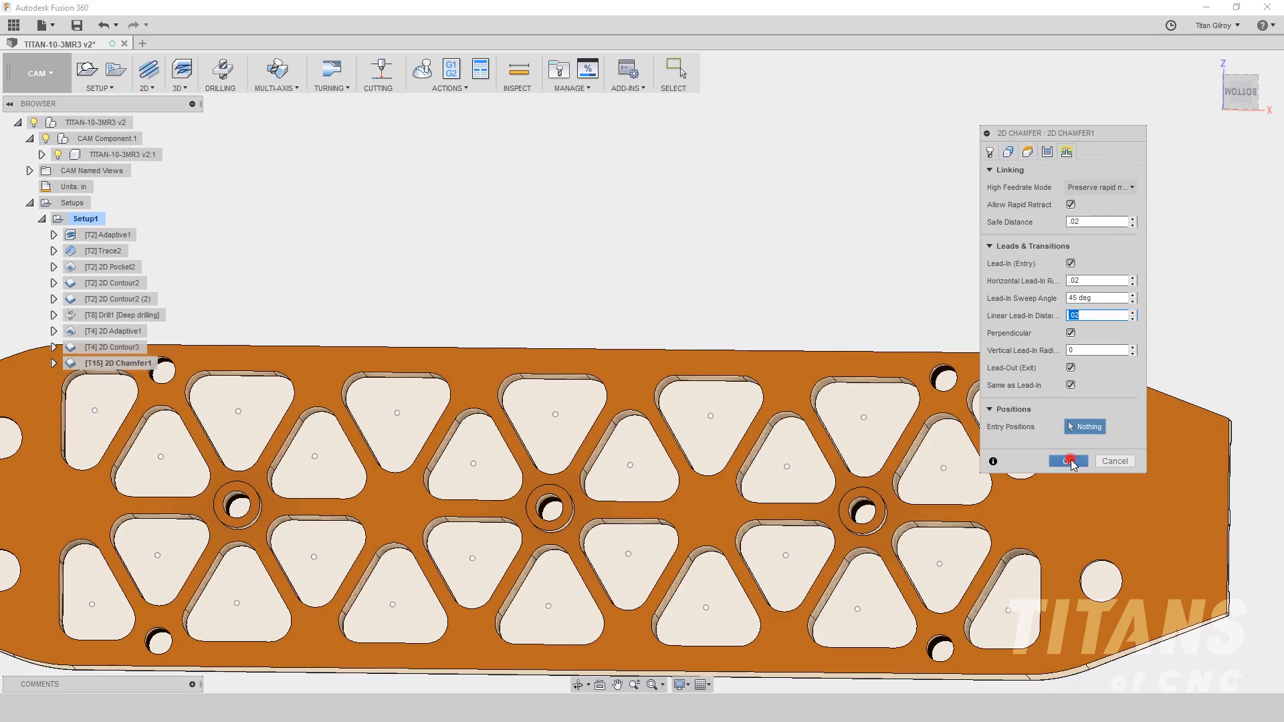
{"action": "left_click", "coordinate": [1071, 461]}
- Edit the 2D Chamfer1 operation, setting its chamfer tip offset to 0.1 in, and regenerate the toolpath
{"action": "middle_click_drag", "start_coordinate": [1057, 450], "coordinate": [688, 424], "text": "shift"}
{"action": "scroll", "coordinate": [688, 421], "scroll_direction": "down", "scroll_amount": 4}
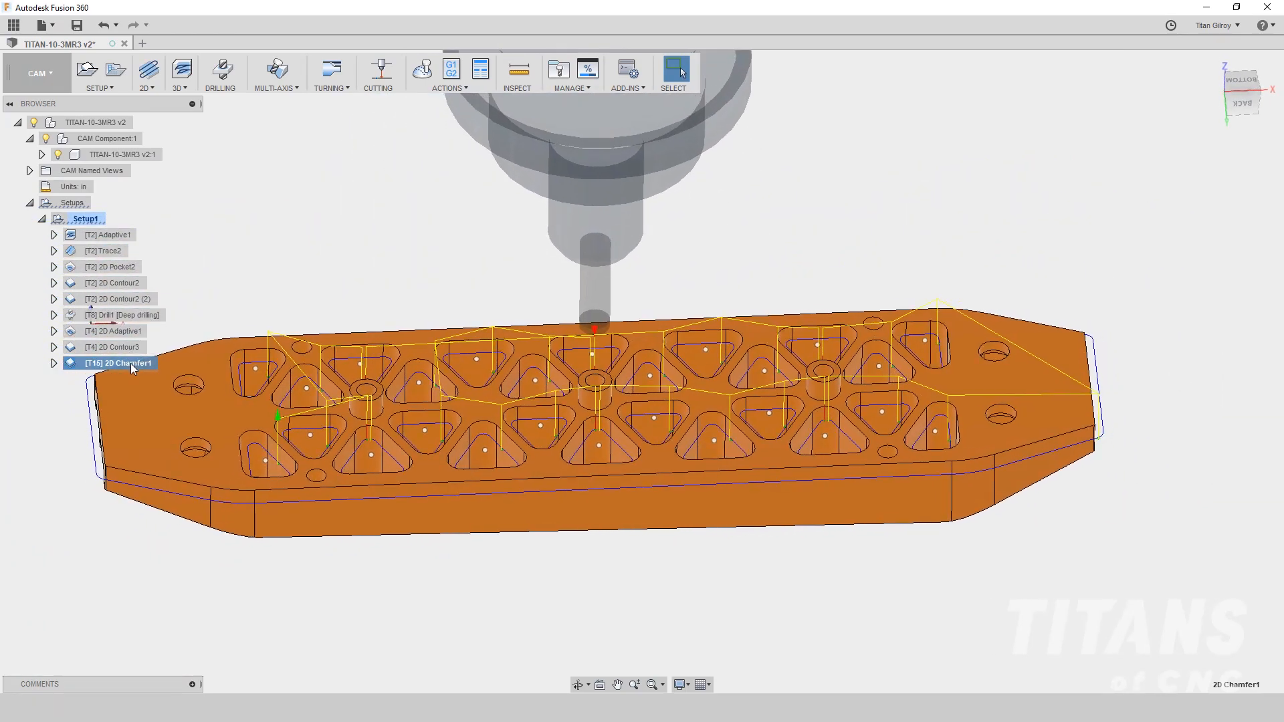
{"action": "right_click", "coordinate": [130, 363]}
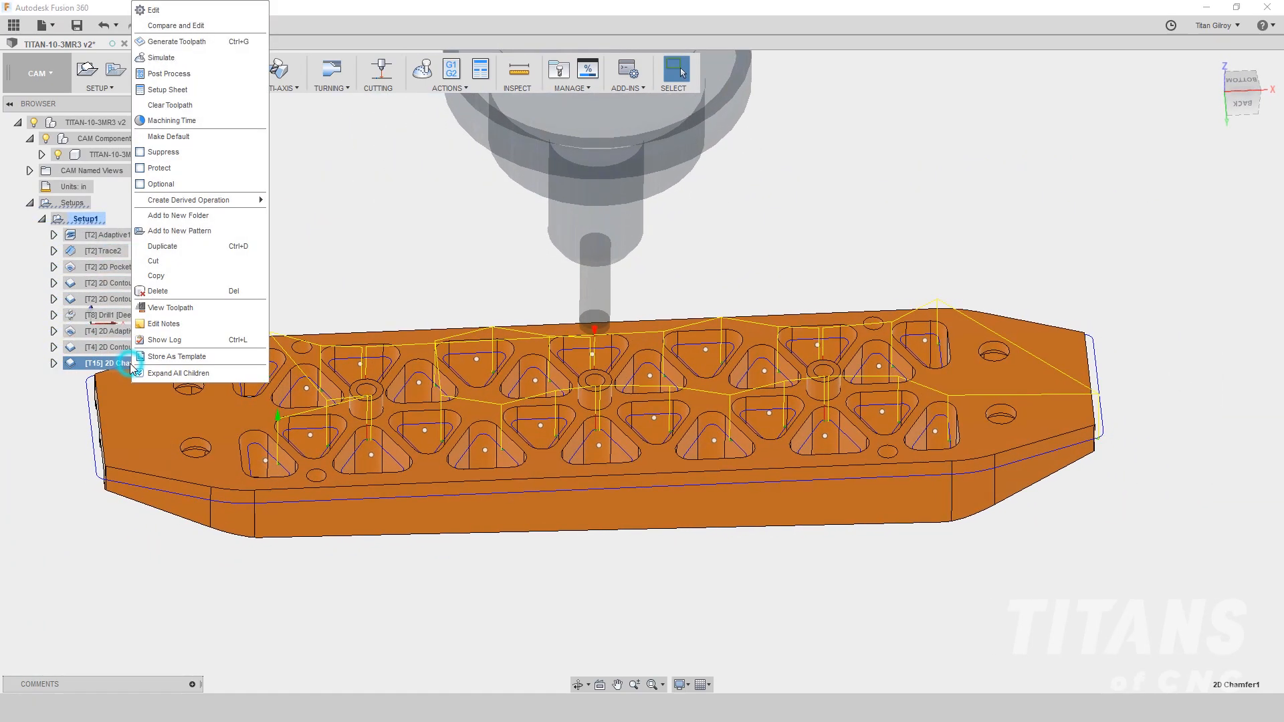
{"action": "left_click", "coordinate": [142, 14]}
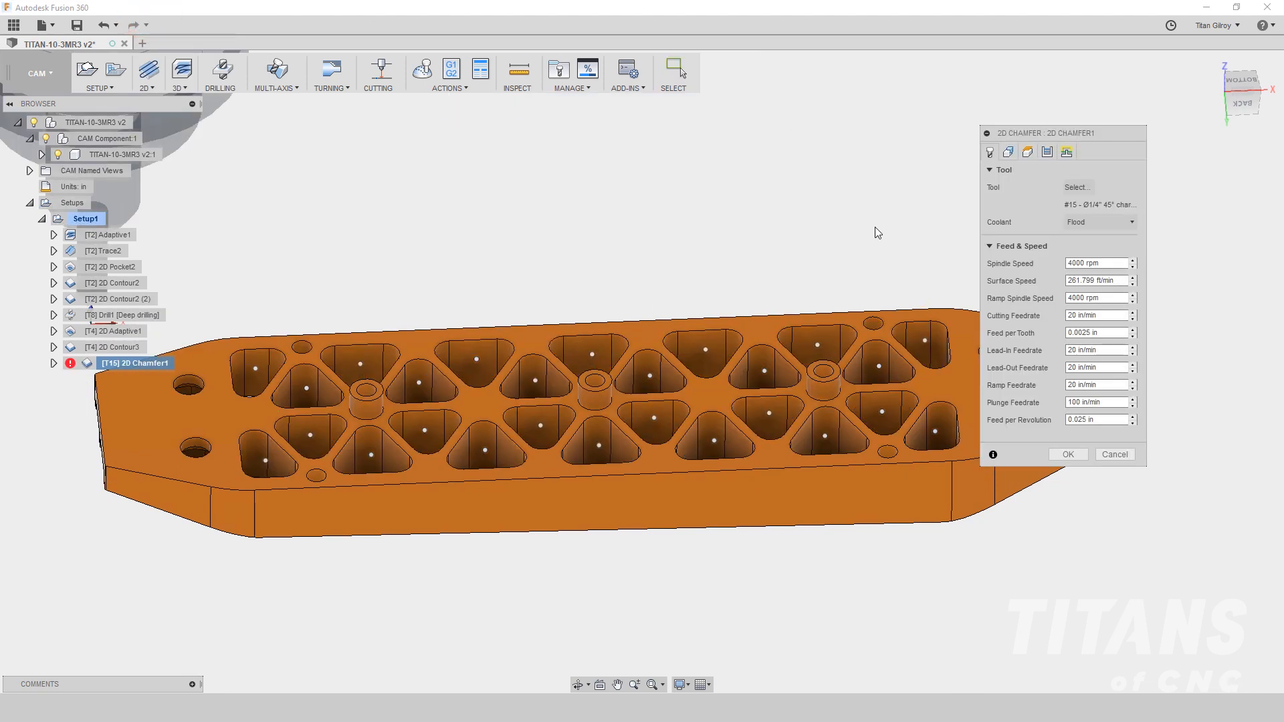
{"action": "left_click", "coordinate": [1047, 153]}
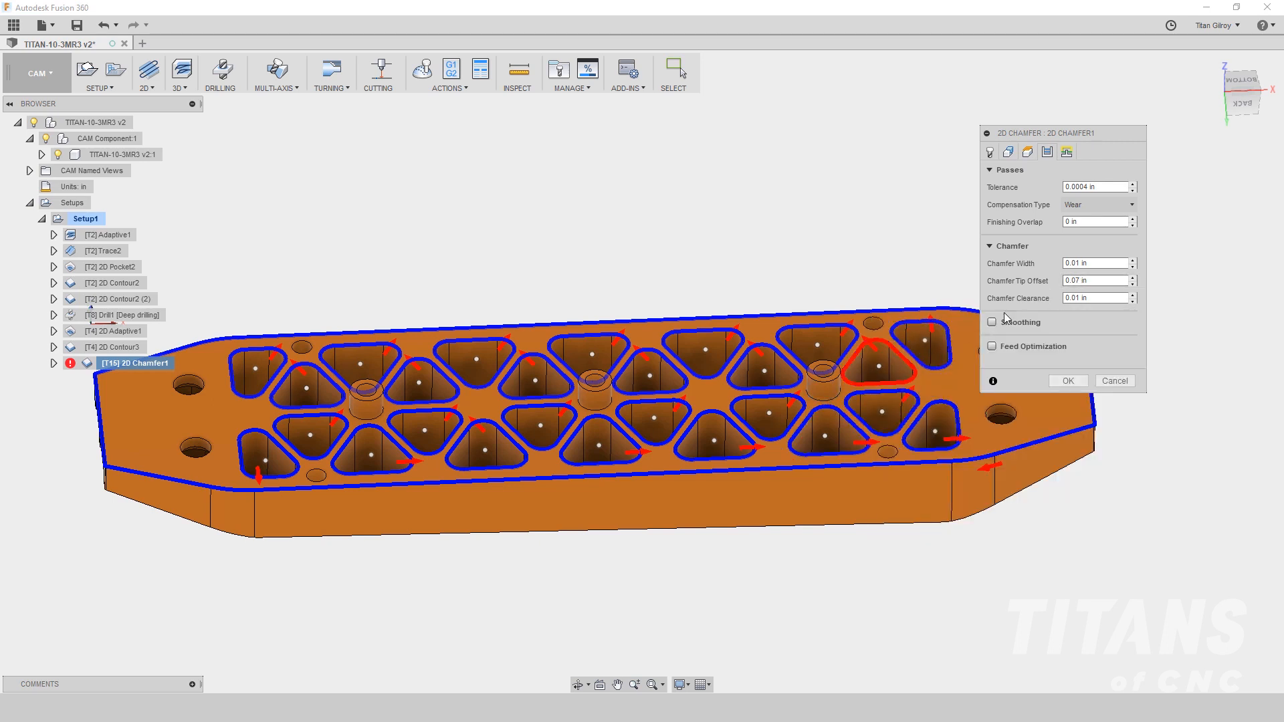
{"action": "left_click", "coordinate": [1089, 281]}
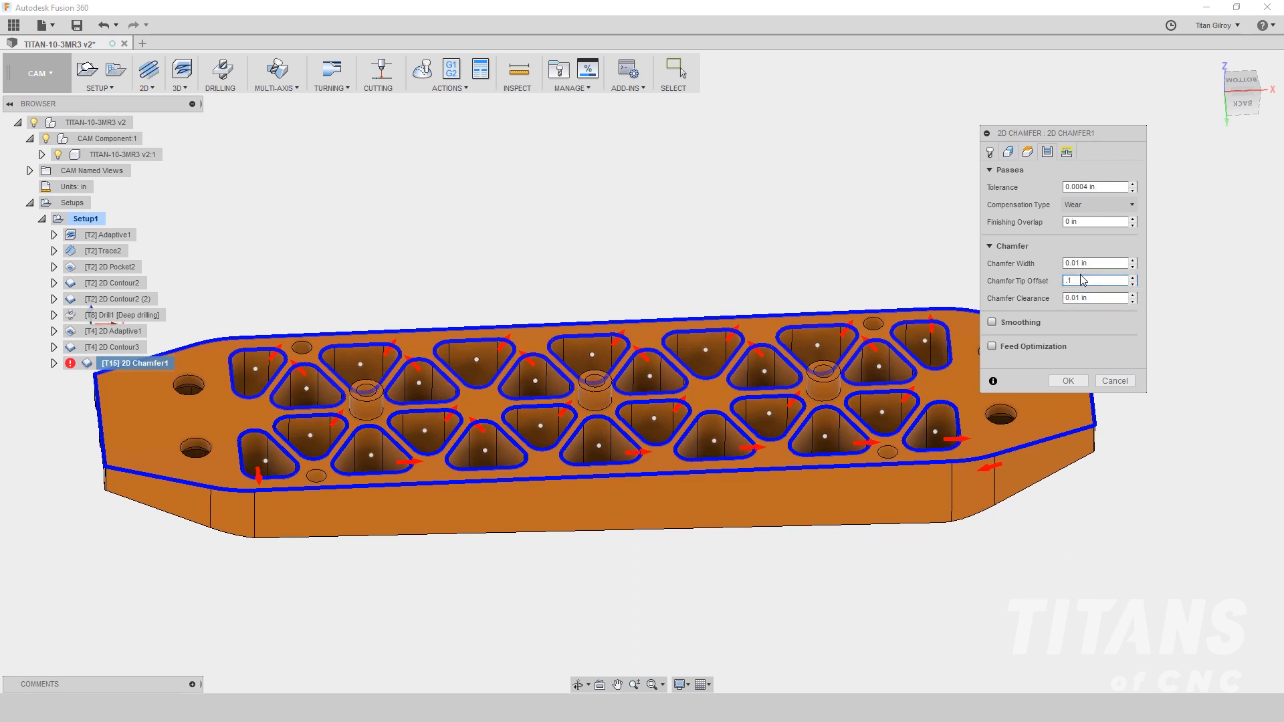
{"action": "left_click", "coordinate": [1068, 381]}
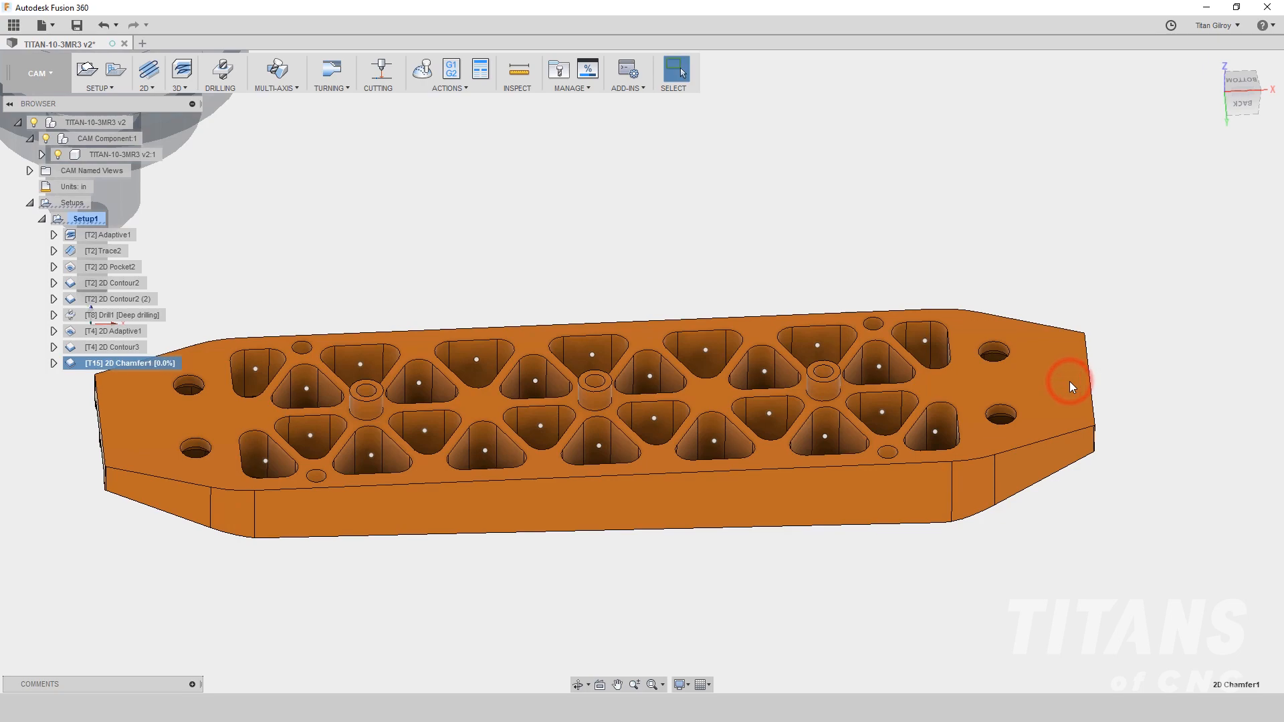
- Examine the 2D Chamfer1 toolpath in the pockets and the perimeter lead-in at the part's corner
{"action": "middle_click_drag", "start_coordinate": [1068, 375], "coordinate": [635, 391], "text": "shift"}
{"action": "scroll", "coordinate": [671, 330], "scroll_direction": "up", "scroll_amount": 1}
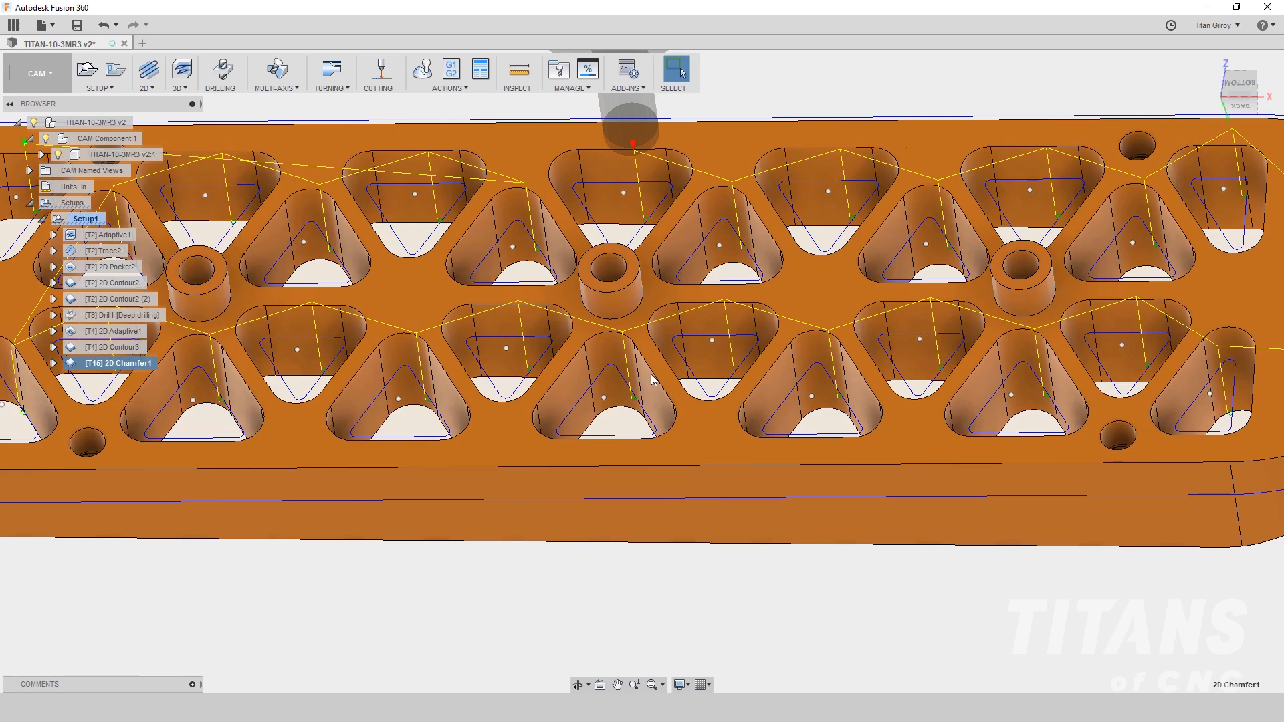
{"action": "middle_click_drag", "start_coordinate": [654, 380], "coordinate": [1131, 496], "text": "shift"}
{"action": "scroll", "coordinate": [1130, 495], "scroll_direction": "up", "scroll_amount": 10}
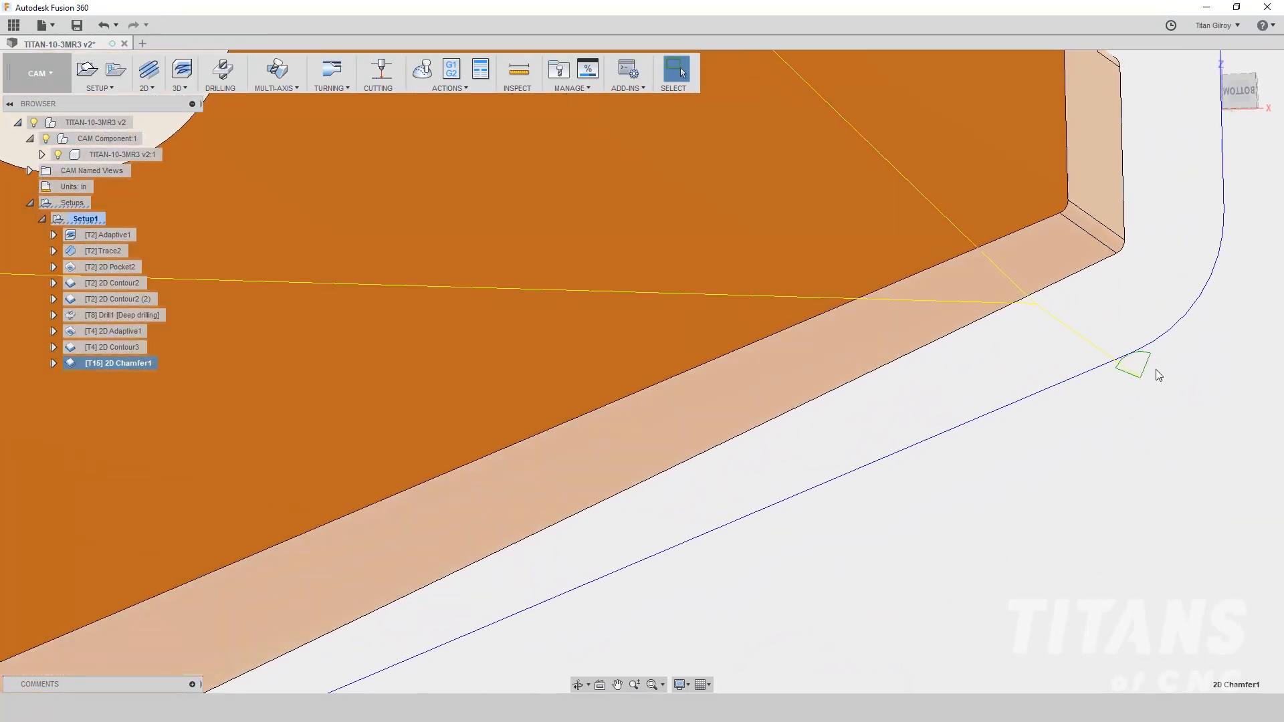
{"action": "scroll", "coordinate": [1082, 514], "scroll_direction": "down", "scroll_amount": 10}
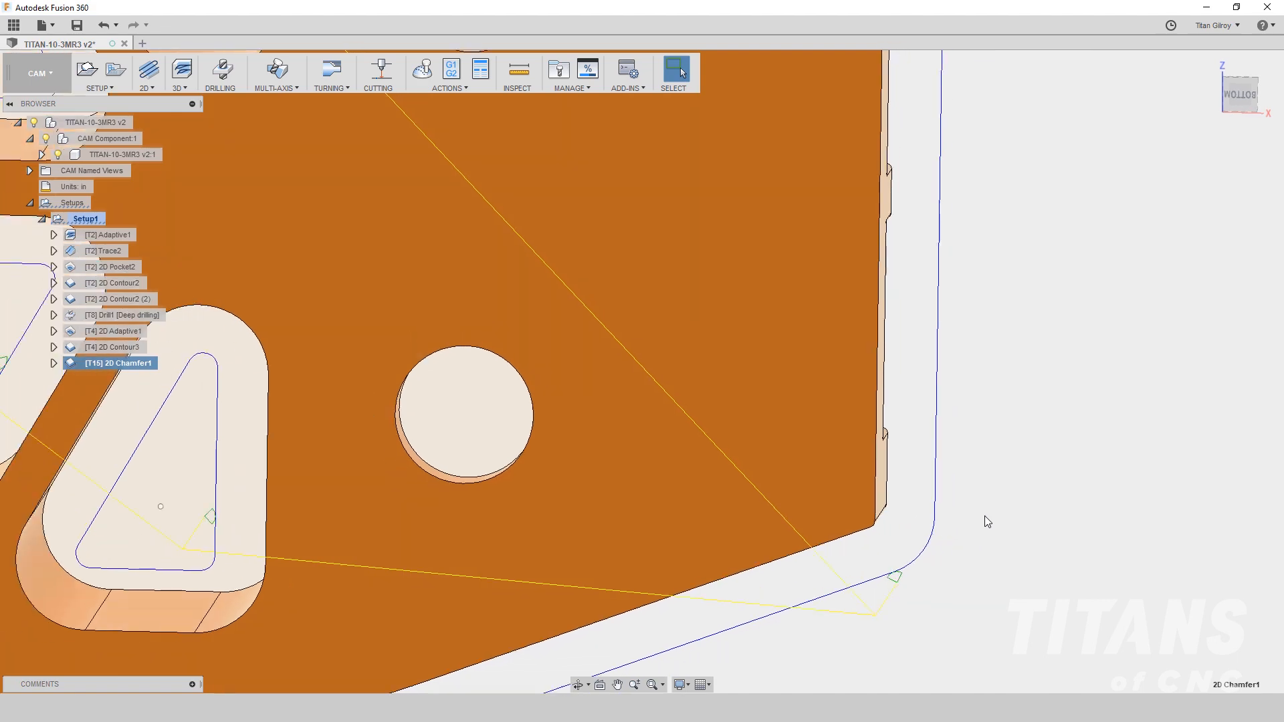
{"action": "scroll", "coordinate": [985, 515], "scroll_direction": "down", "scroll_amount": 5}
{"action": "middle_click_drag", "start_coordinate": [985, 515], "coordinate": [423, 436], "text": "shift"}
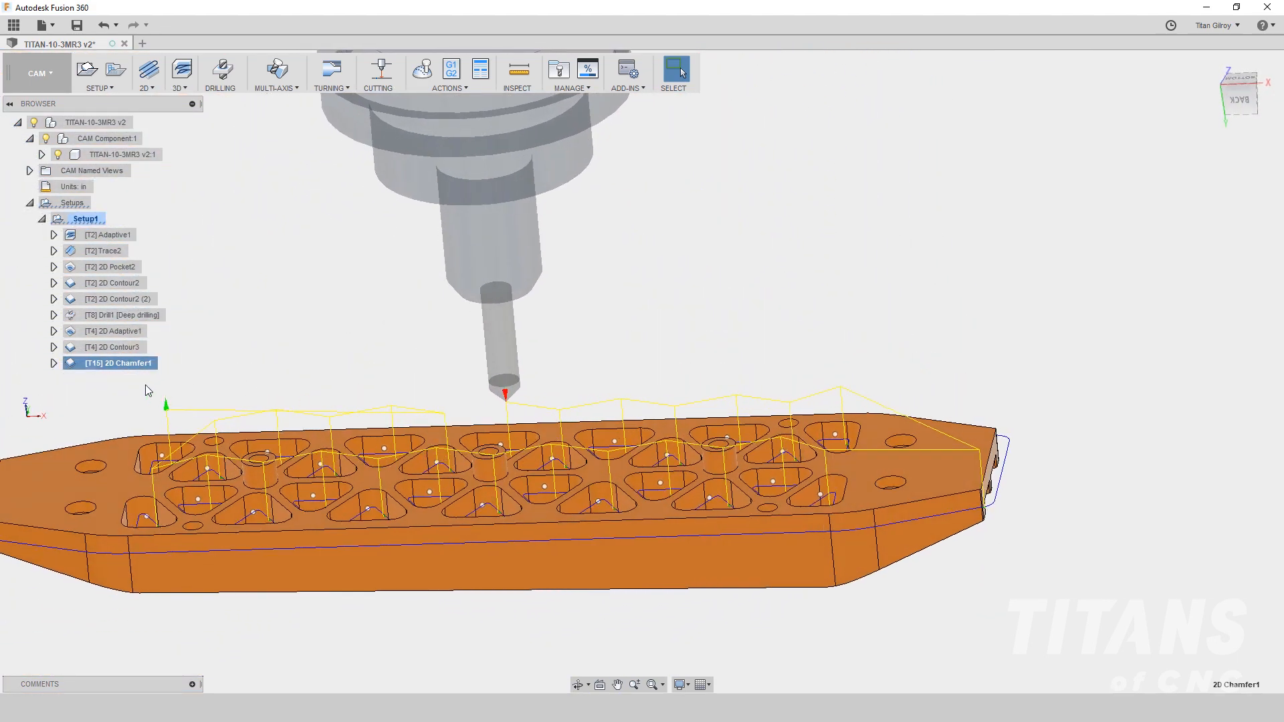
- Duplicate the 2D Chamfer1 operation and open the copy, 2D Chamfer1 (2), for editing
{"action": "right_click", "coordinate": [93, 365]}
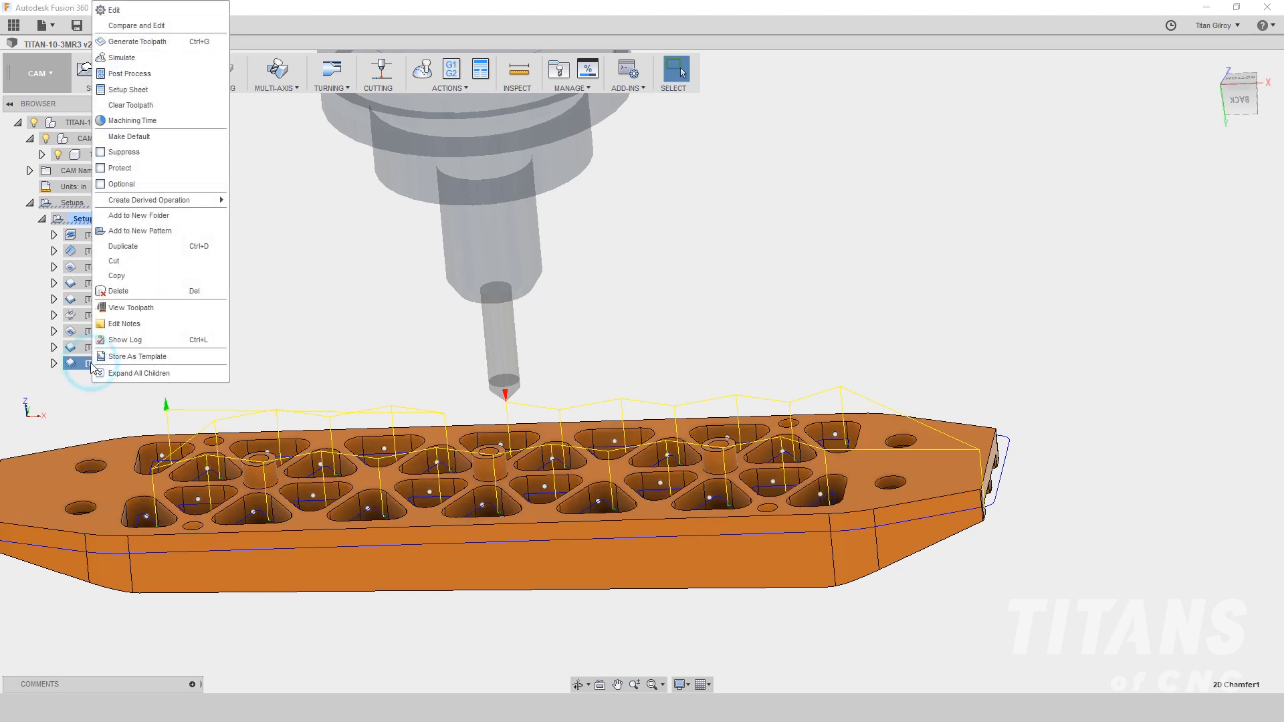
{"action": "left_click", "coordinate": [129, 246]}
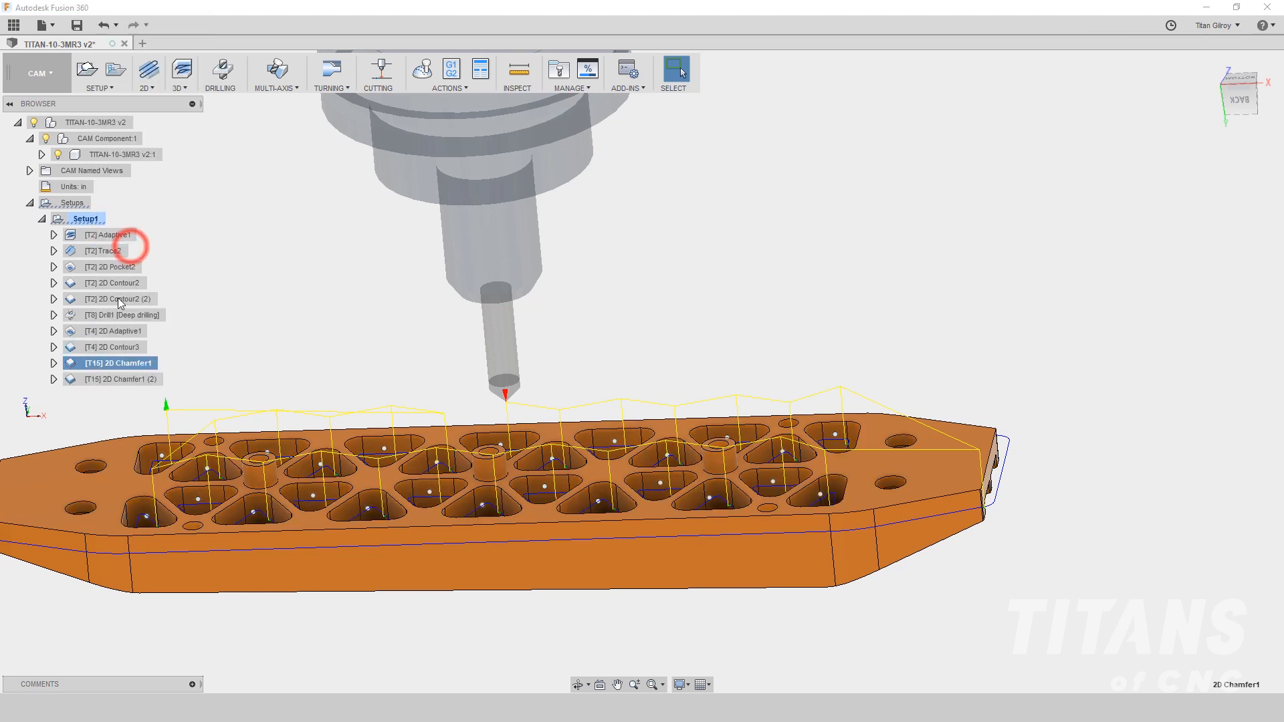
{"action": "left_click", "coordinate": [104, 380]}
{"action": "right_click", "coordinate": [105, 382]}
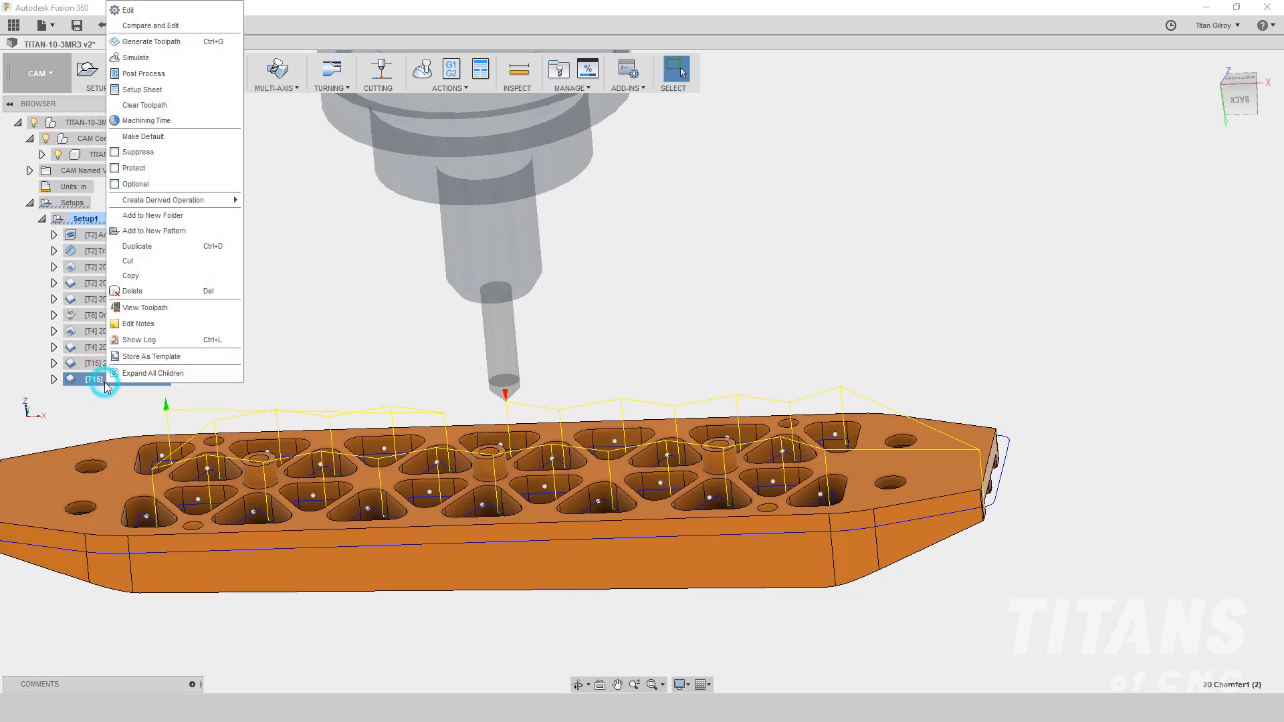
{"action": "left_click", "coordinate": [128, 10]}
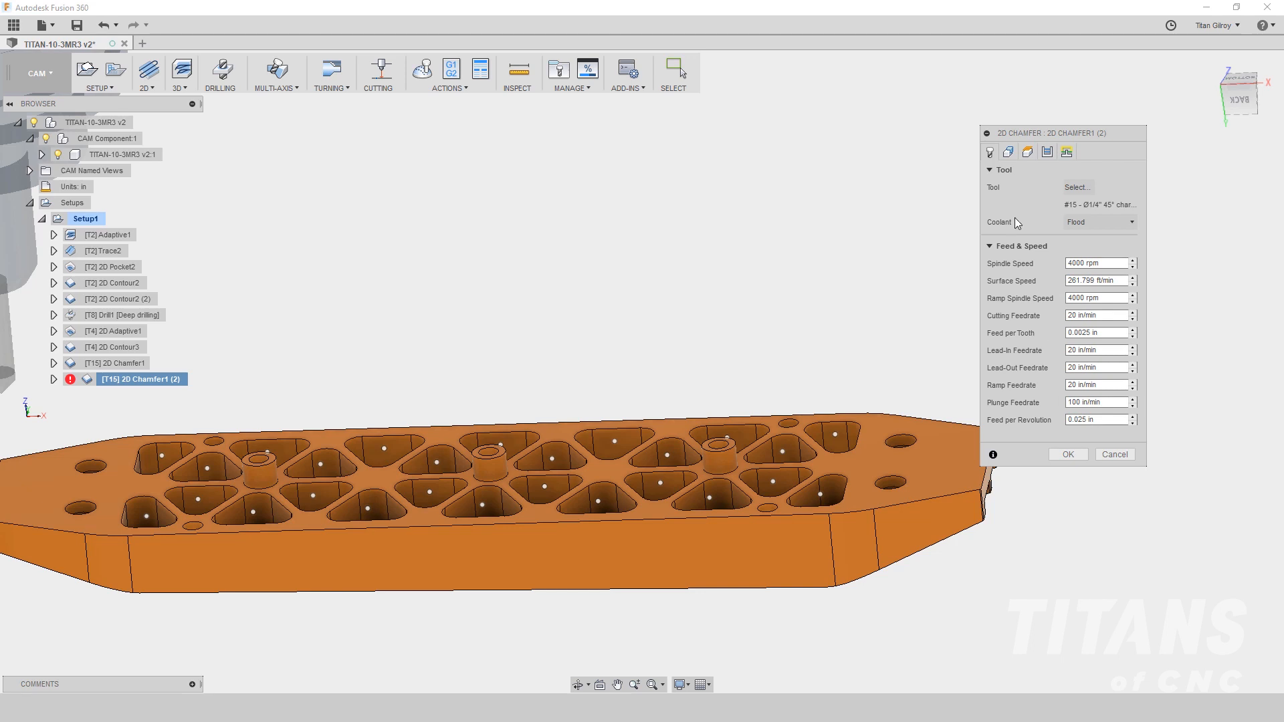
- Replace the copied chamfer's contour selection with the outer top edges of the three round bosses
{"action": "left_click", "coordinate": [1008, 154]}
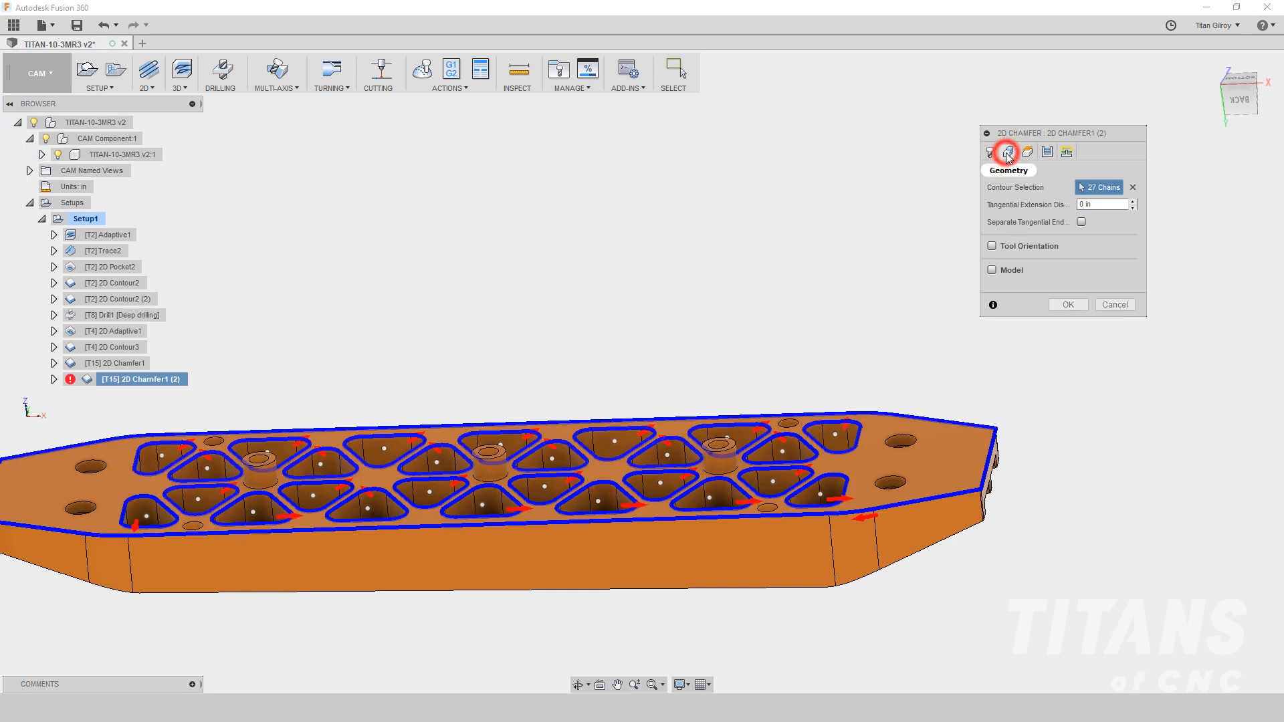
{"action": "left_click", "coordinate": [1133, 188]}
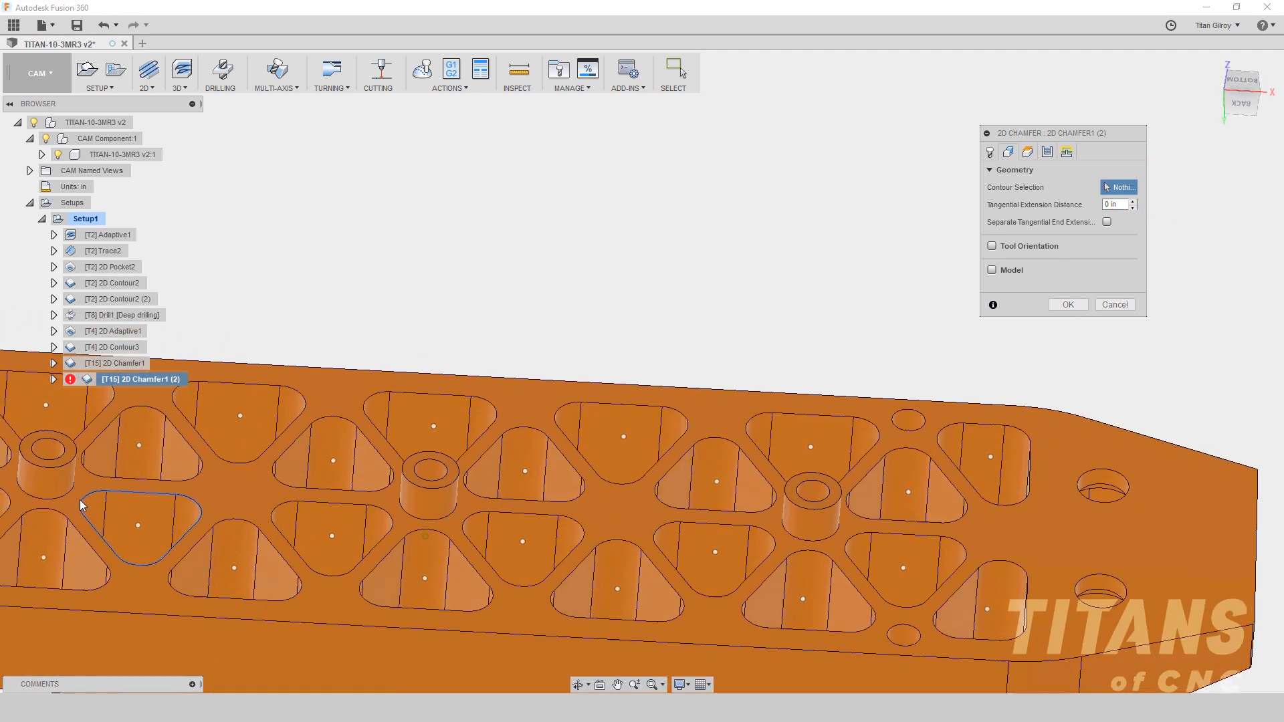
{"action": "left_click", "coordinate": [74, 487]}
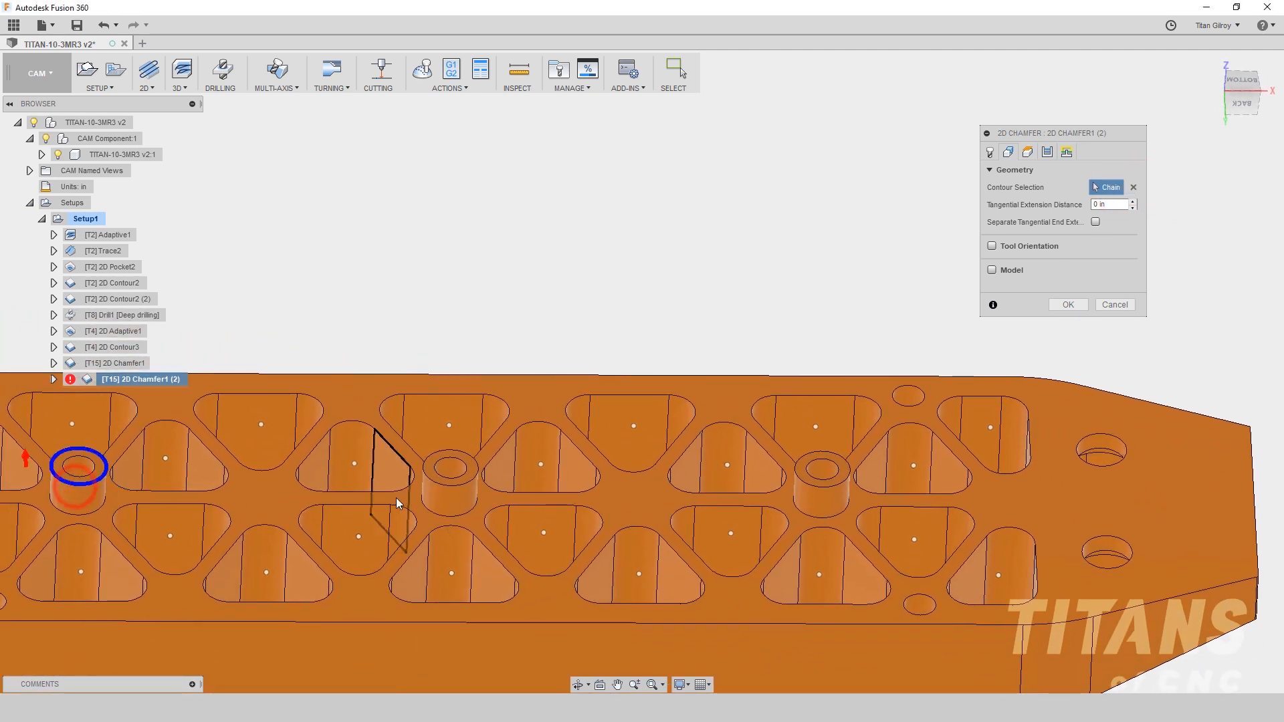
{"action": "left_click", "coordinate": [470, 476]}
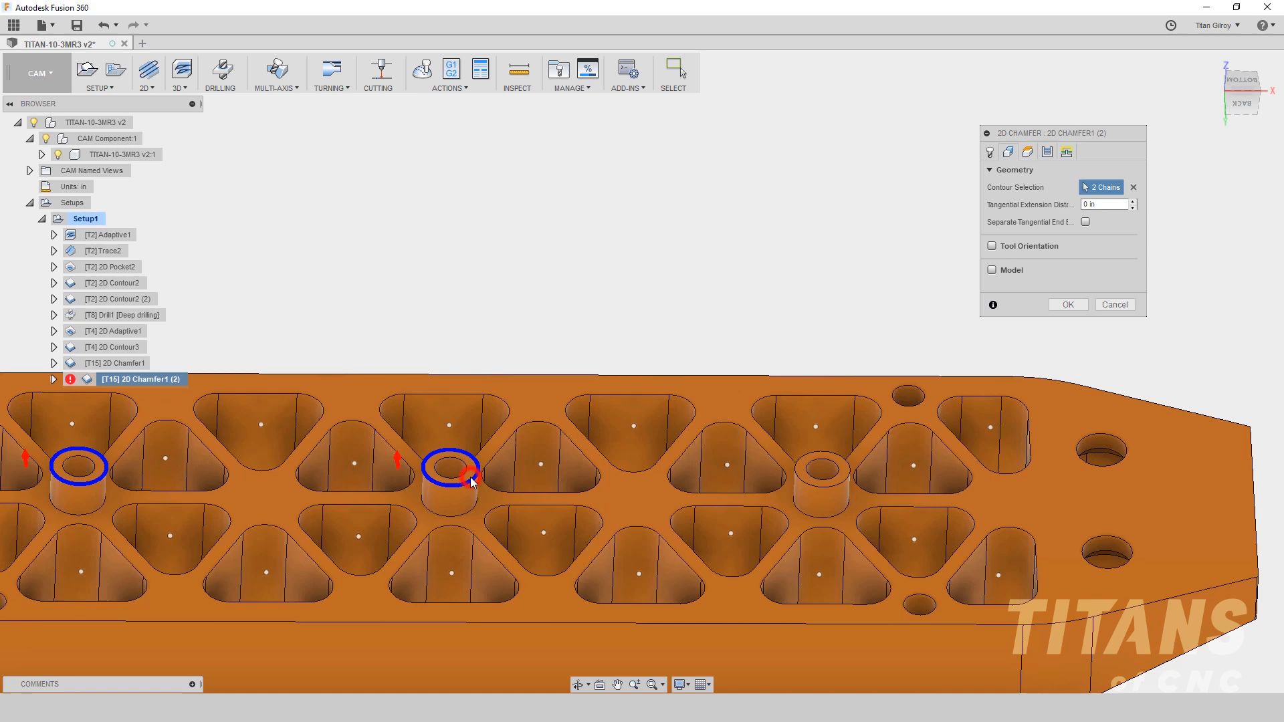
{"action": "left_click", "coordinate": [818, 484]}
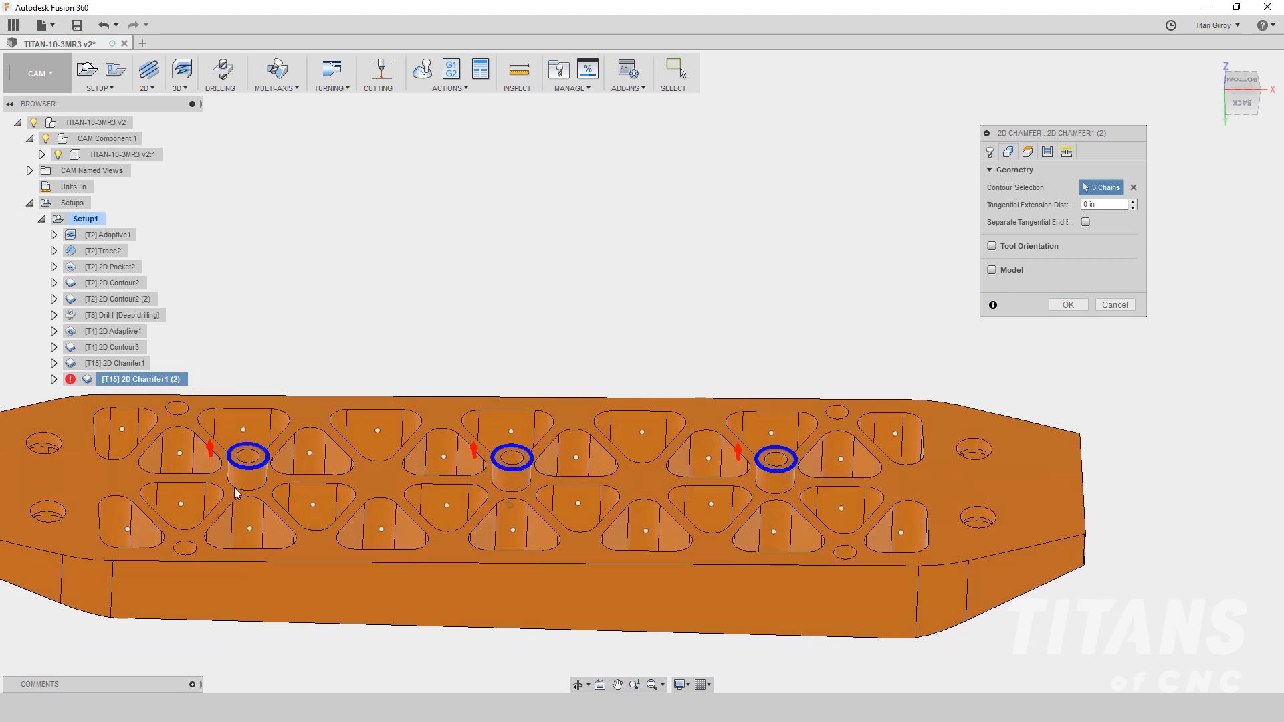
- Set the boss chamfer's feed height offset to 0.1 in and its top and bottom height offsets to 0
{"action": "left_click", "coordinate": [1026, 155]}
{"action": "middle_click_drag", "start_coordinate": [711, 601], "coordinate": [557, 479], "text": "shift"}
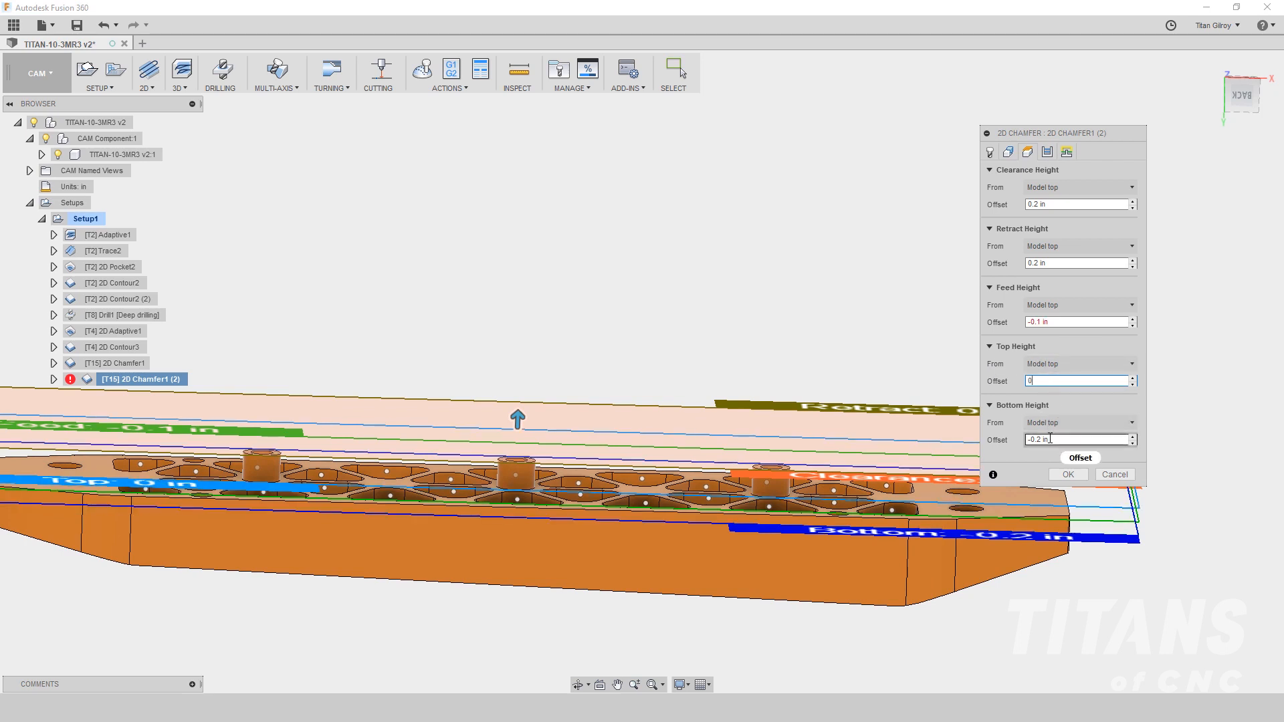
{"action": "type", "text": "0"}
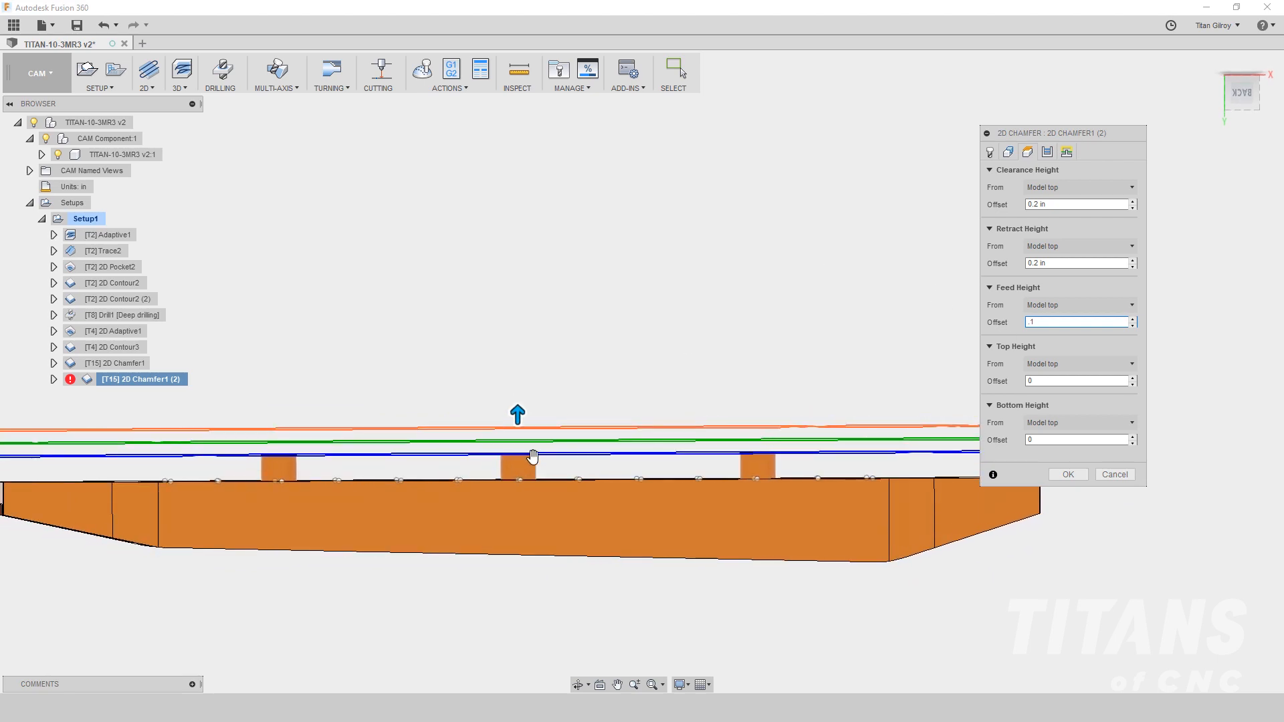
{"action": "middle_click_drag", "start_coordinate": [868, 483], "coordinate": [901, 394], "text": "shift"}
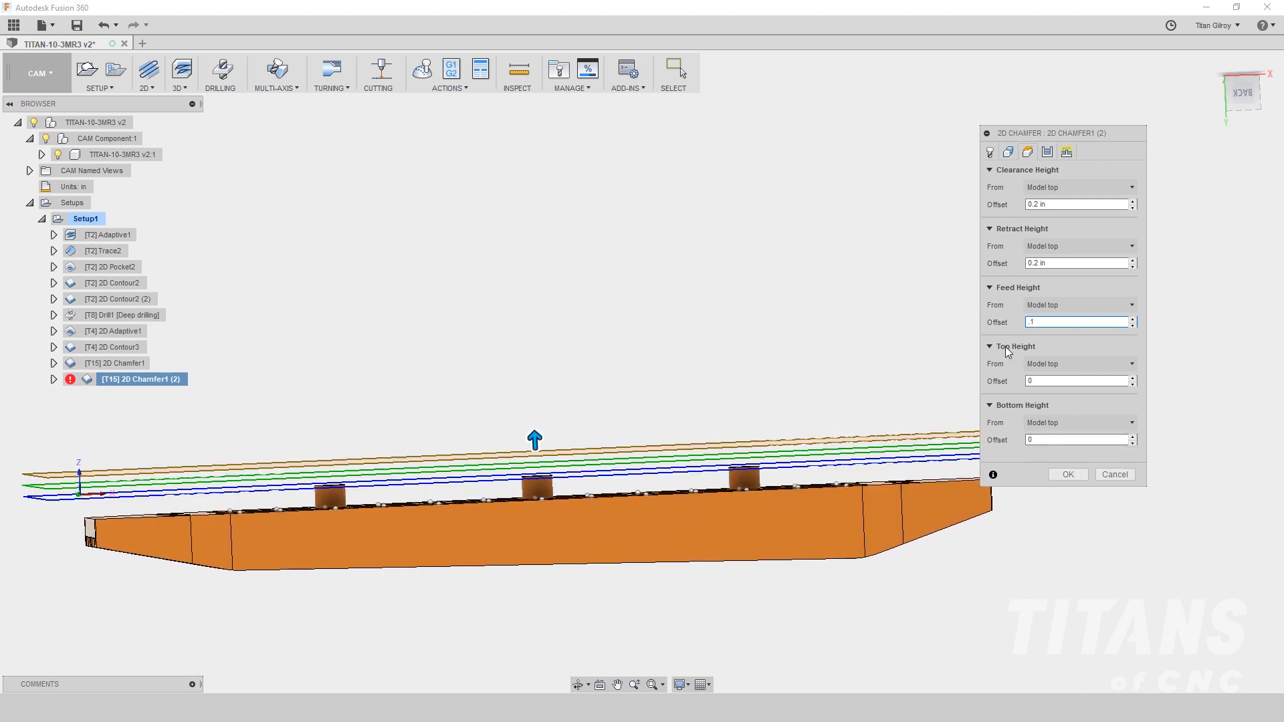
- Set the boss chamfer's tip offset to 0.06 in and inspect the bosses from several sides
{"action": "left_click", "coordinate": [1047, 154]}
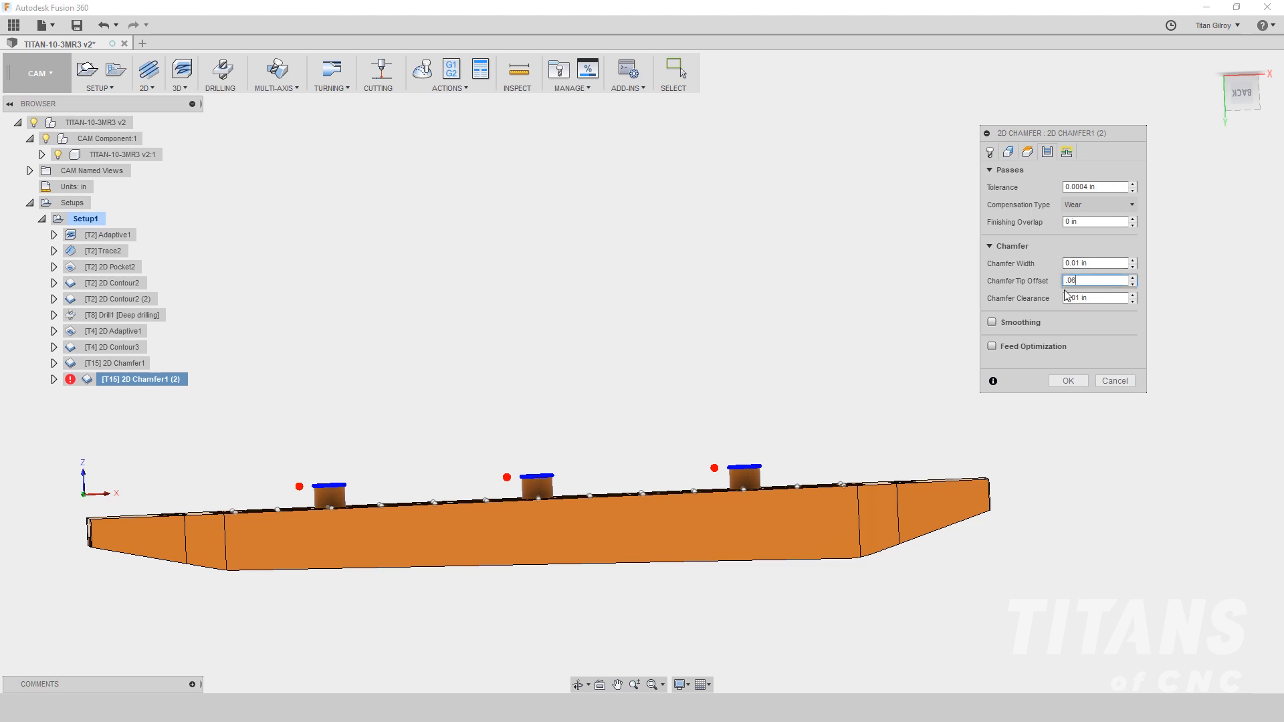
{"action": "key", "text": "Tab"}
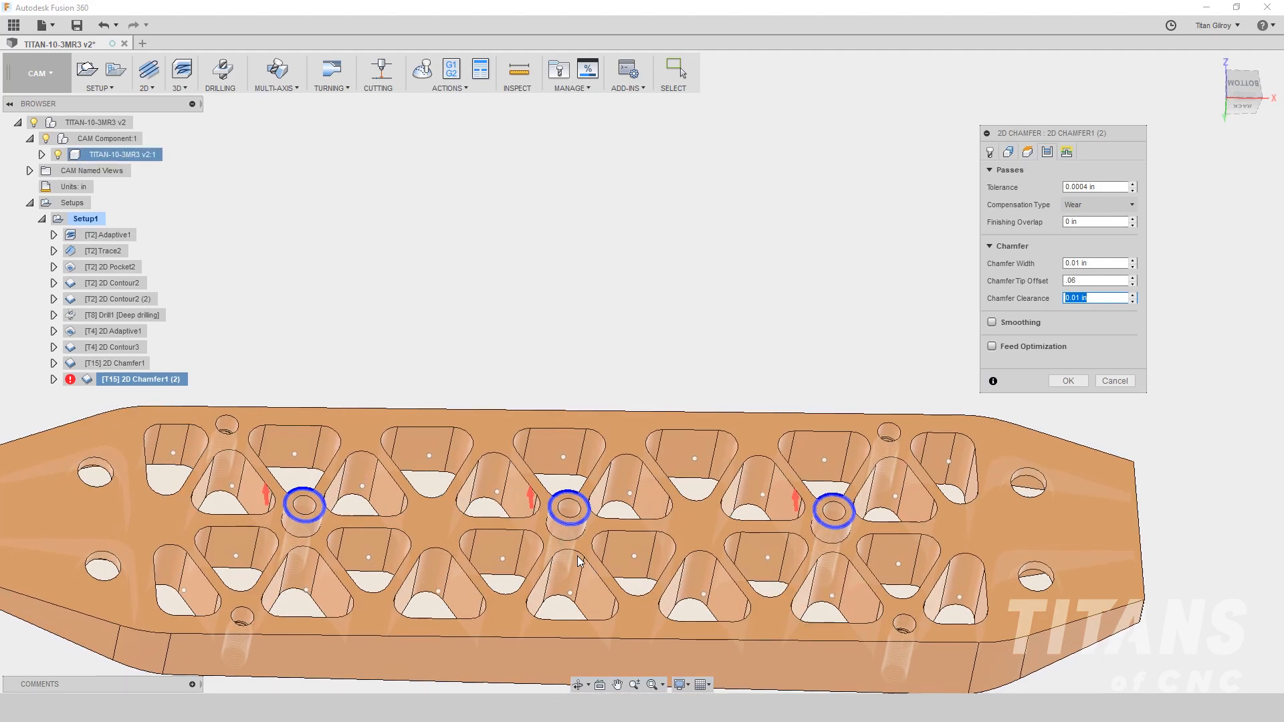
{"action": "mouse_move", "coordinate": [578, 555]}
{"action": "middle_mouse_down", "text": "shift"}
{"action": "mouse_move", "coordinate": [567, 579]}
{"action": "mouse_move", "coordinate": [569, 540]}
{"action": "middle_mouse_up", "text": "shift"}
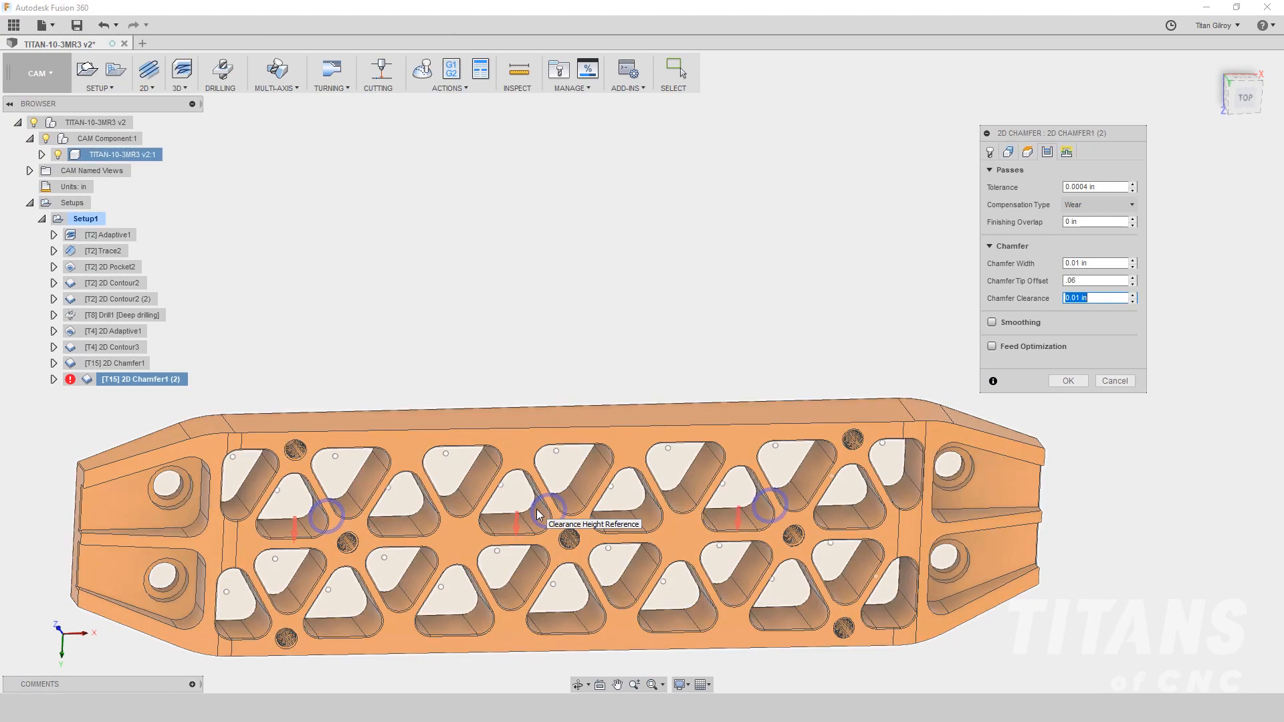
{"action": "middle_click_drag", "start_coordinate": [561, 525], "coordinate": [585, 590], "text": "shift"}
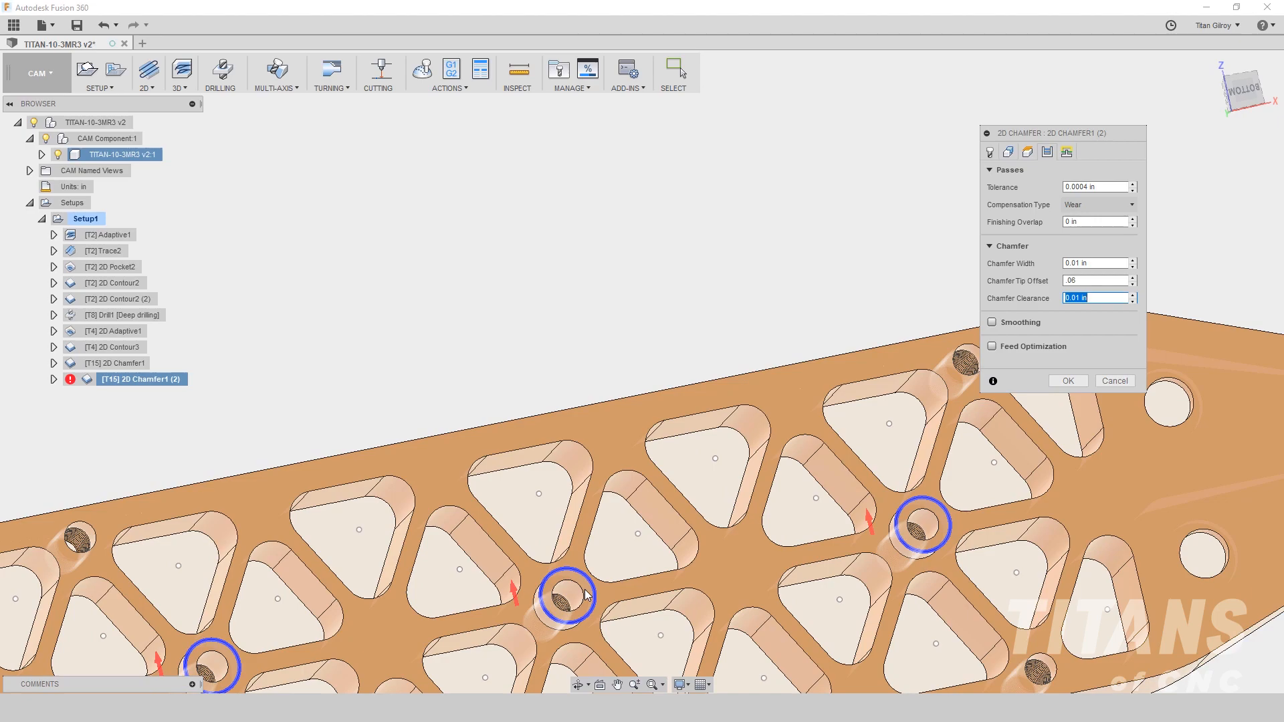
{"action": "middle_click_drag", "start_coordinate": [572, 593], "coordinate": [1047, 509], "text": "shift"}
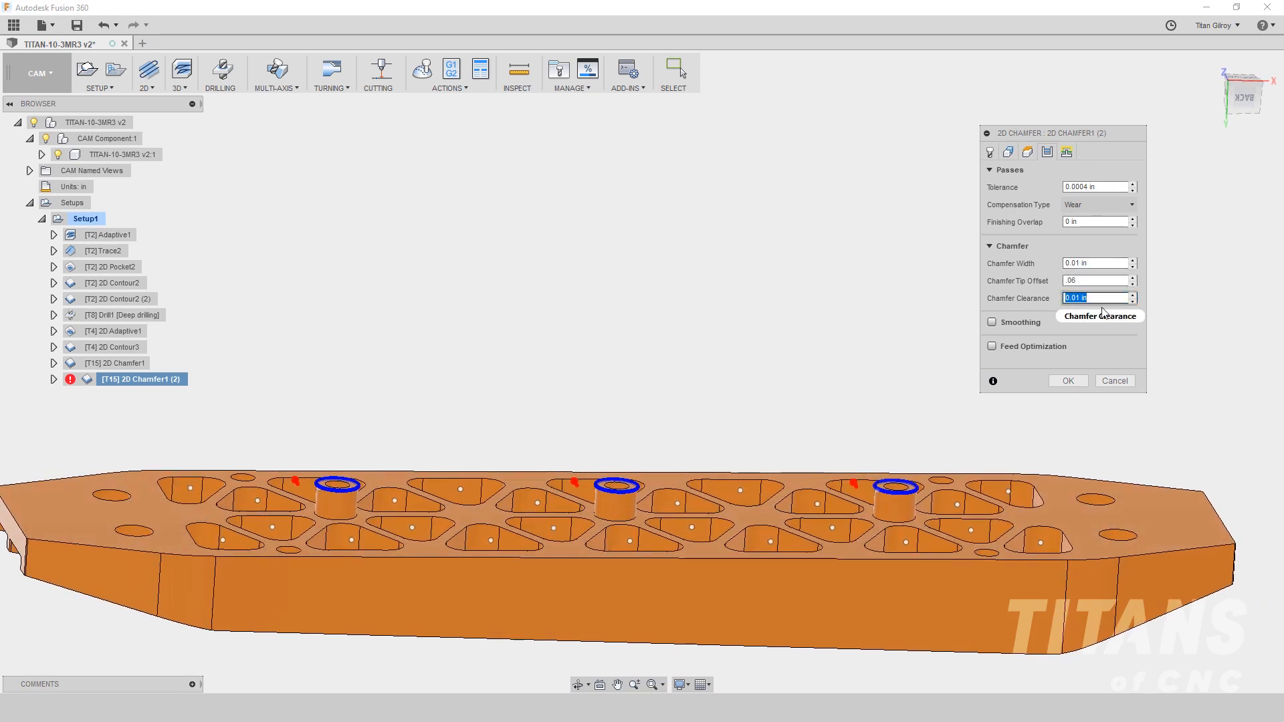
- Set chamfer clearance to 0, horizontal lead-in radius and linear lead-in distance to 0.04 in, and generate the boss chamfer toolpath
{"action": "type", "text": "0"}
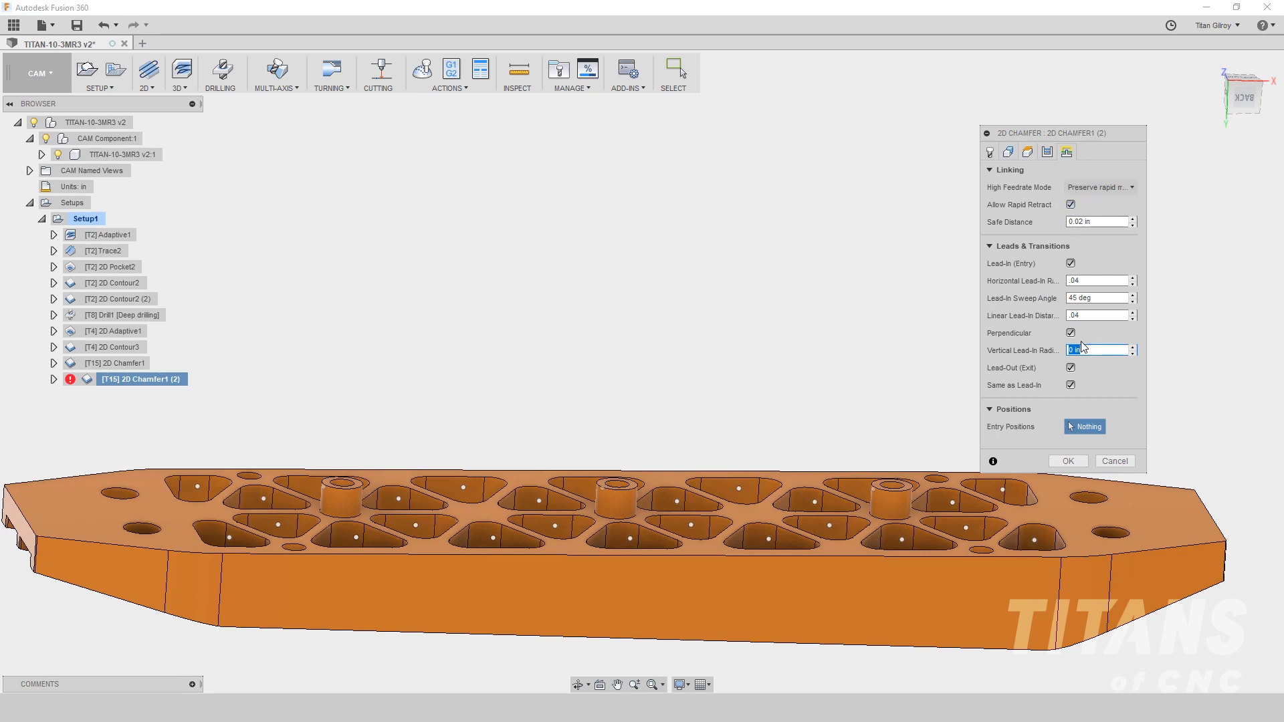
{"action": "left_click", "coordinate": [1069, 461]}
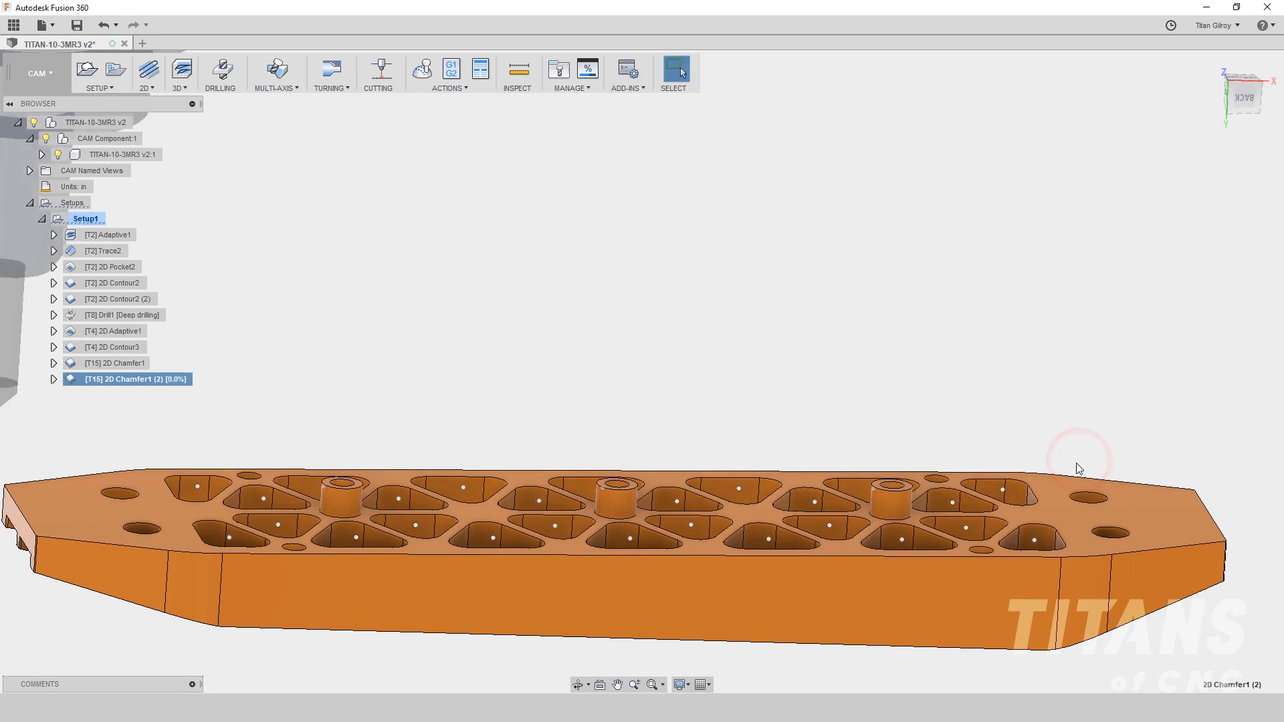
{"action": "middle_click_drag", "start_coordinate": [1077, 463], "coordinate": [848, 453], "text": "shift"}
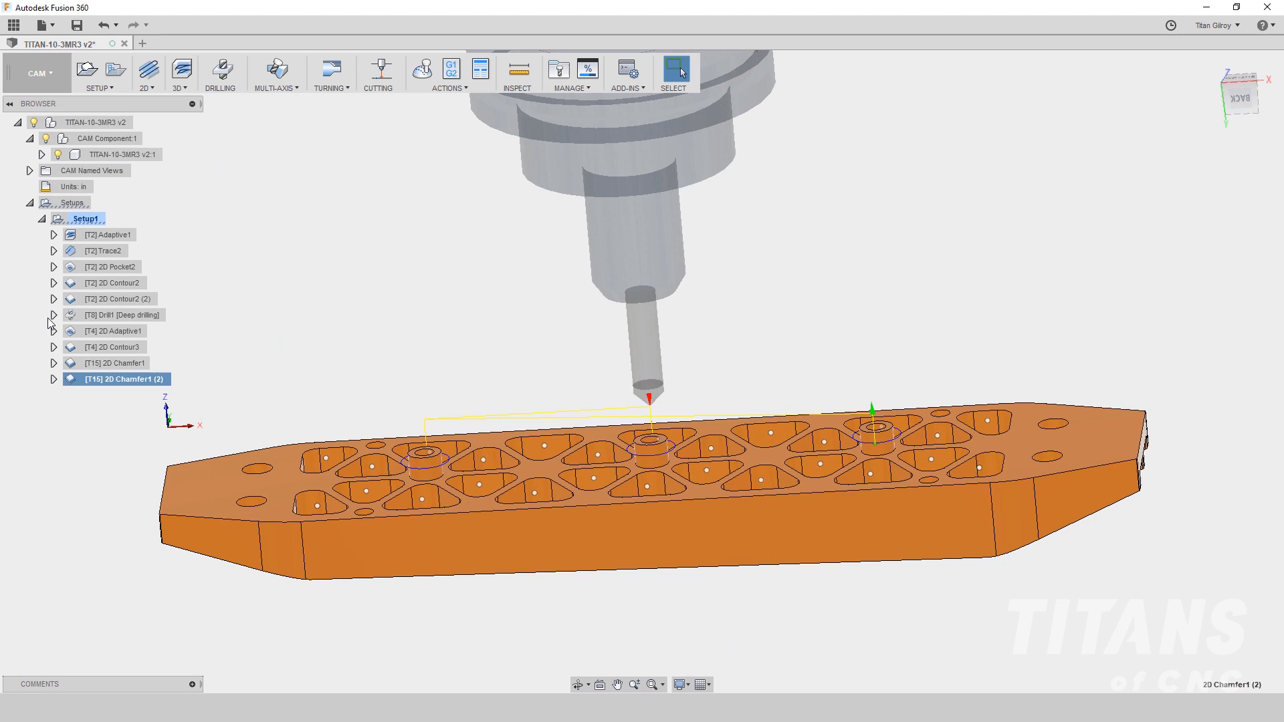
- Start a machining simulation of all operations in Setup1
{"action": "left_click", "coordinate": [79, 220]}
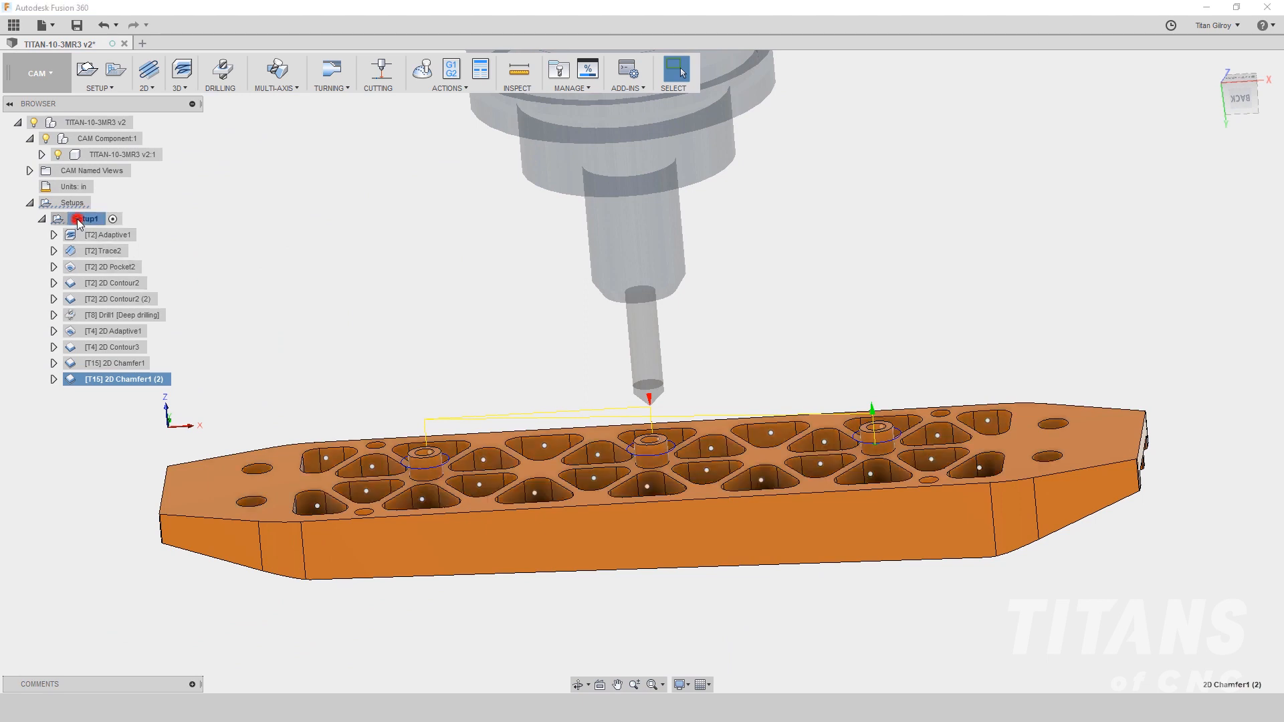
{"action": "right_click", "coordinate": [79, 222]}
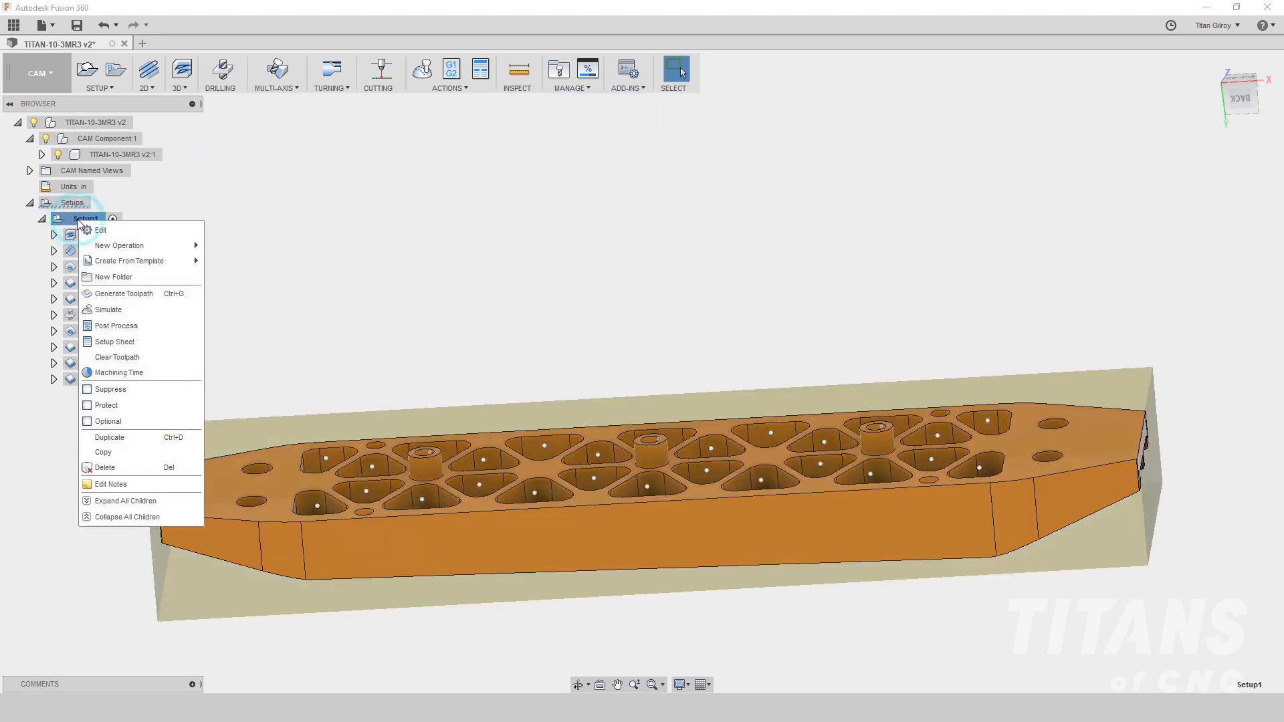
{"action": "left_click", "coordinate": [123, 310]}
{"action": "left_click", "coordinate": [641, 631]}
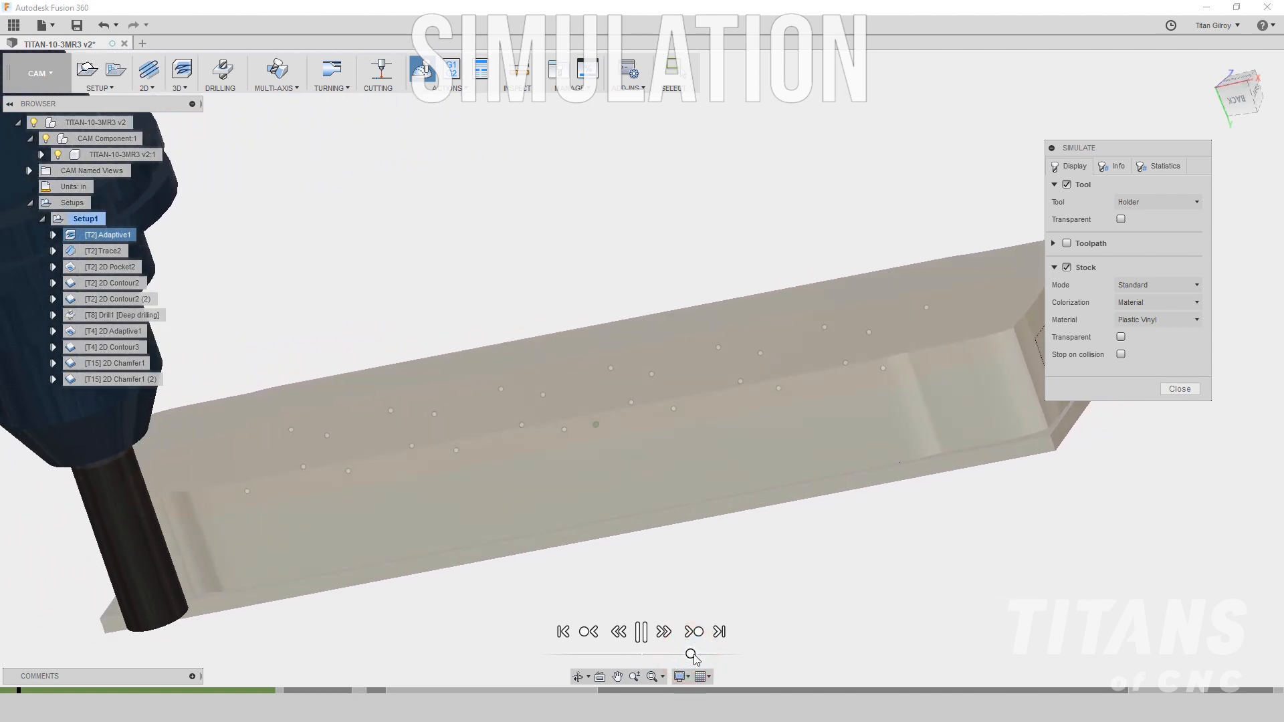
- Play the simulation through to the boss chamfer, varying the playback speed and checking the pockets up close, and close it
{"action": "left_click", "coordinate": [694, 655]}
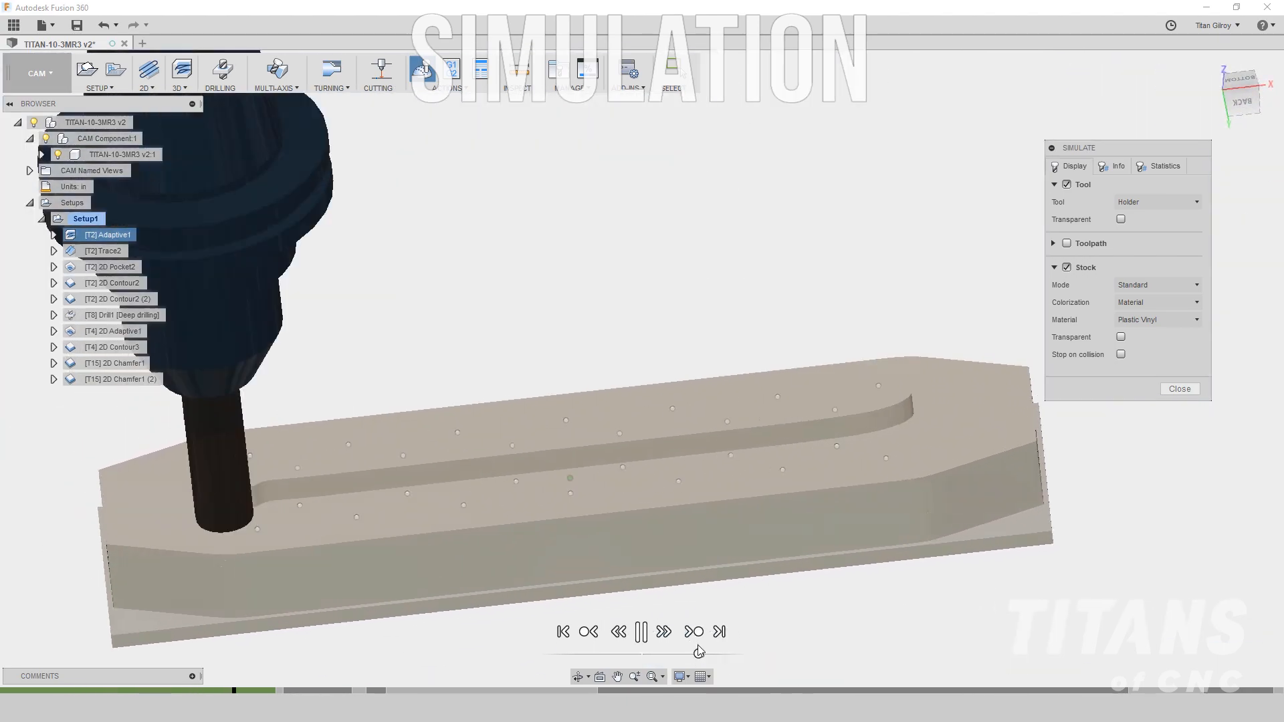
{"action": "left_click", "coordinate": [696, 654]}
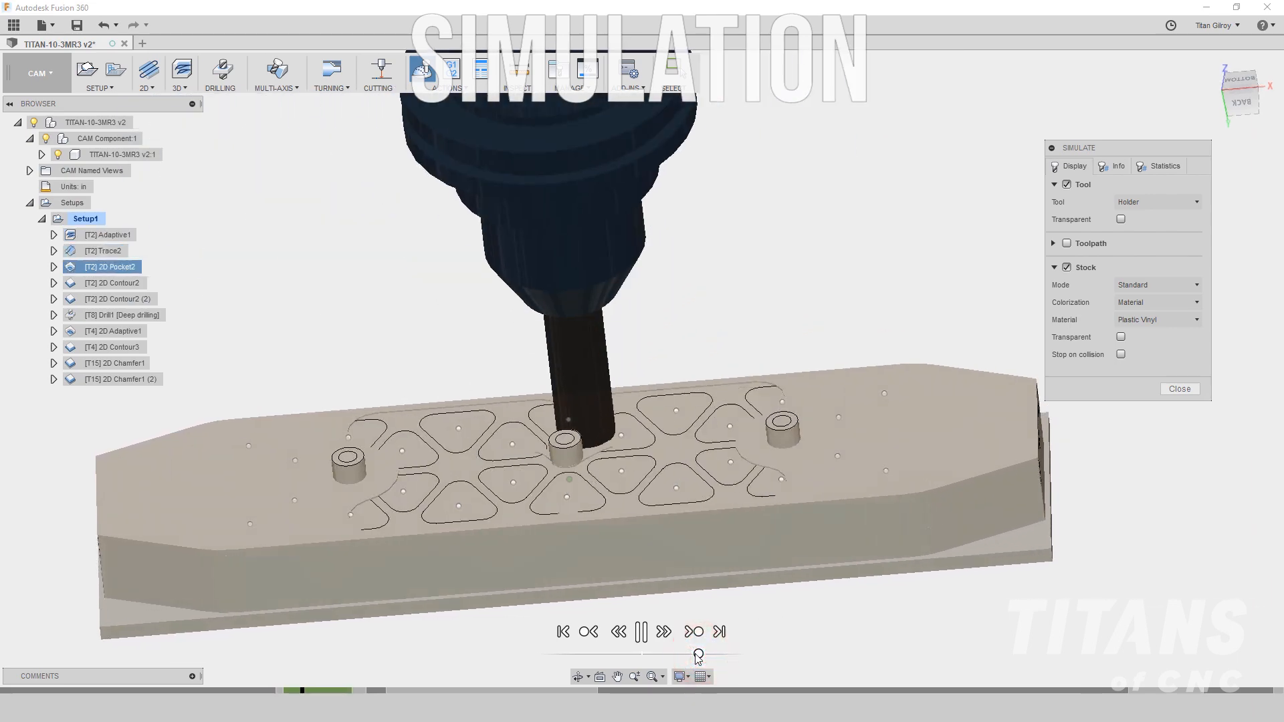
{"action": "left_click_drag", "start_coordinate": [697, 655], "coordinate": [691, 655]}
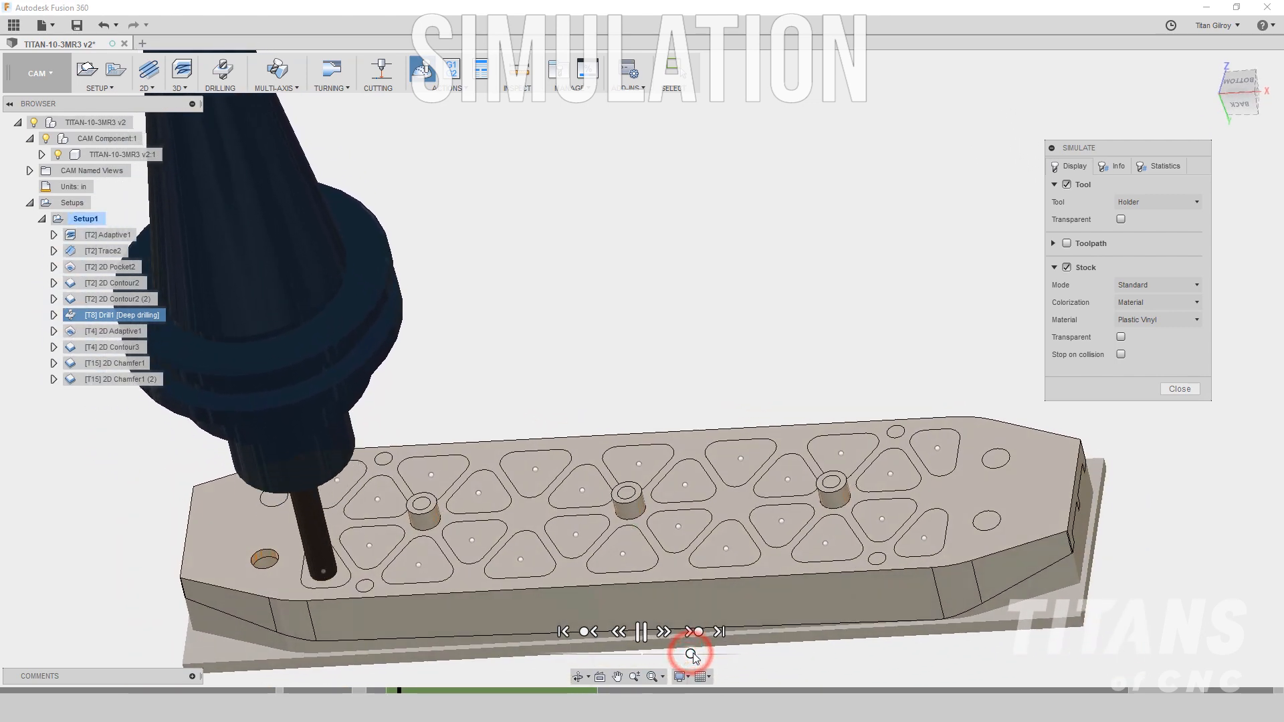
{"action": "left_click_drag", "start_coordinate": [693, 653], "coordinate": [698, 653]}
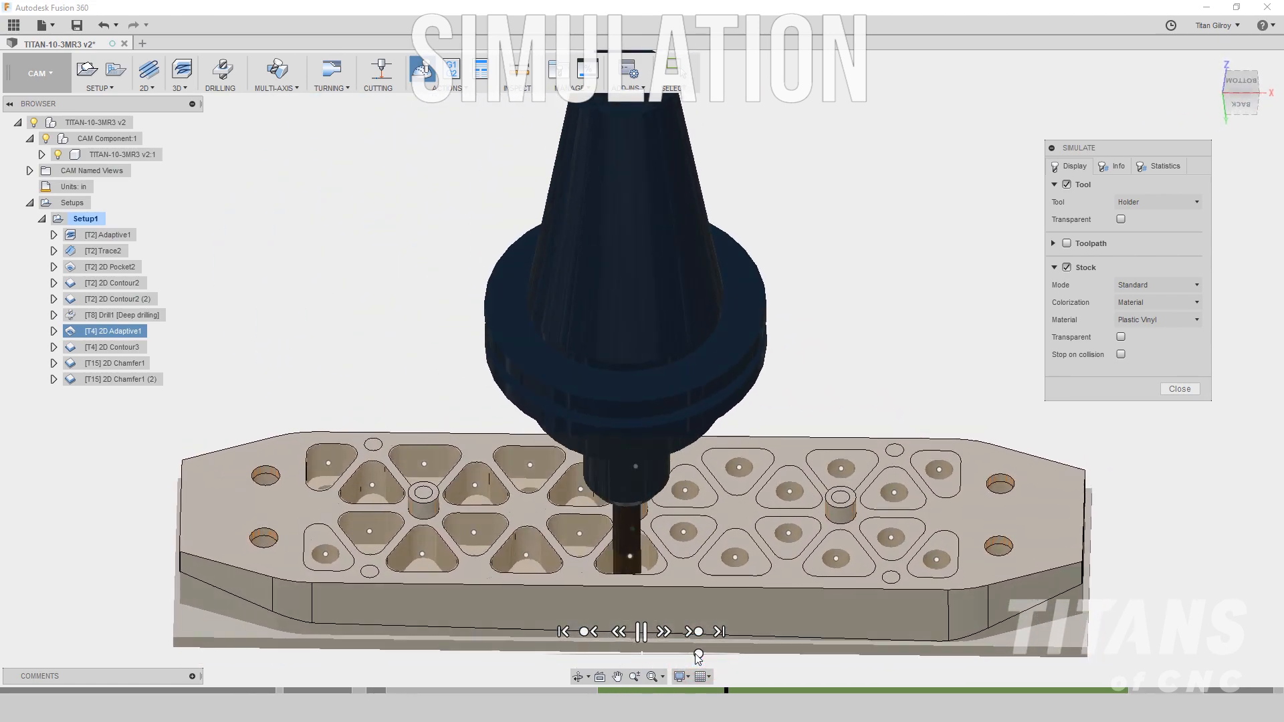
{"action": "left_click_drag", "start_coordinate": [698, 657], "coordinate": [692, 660]}
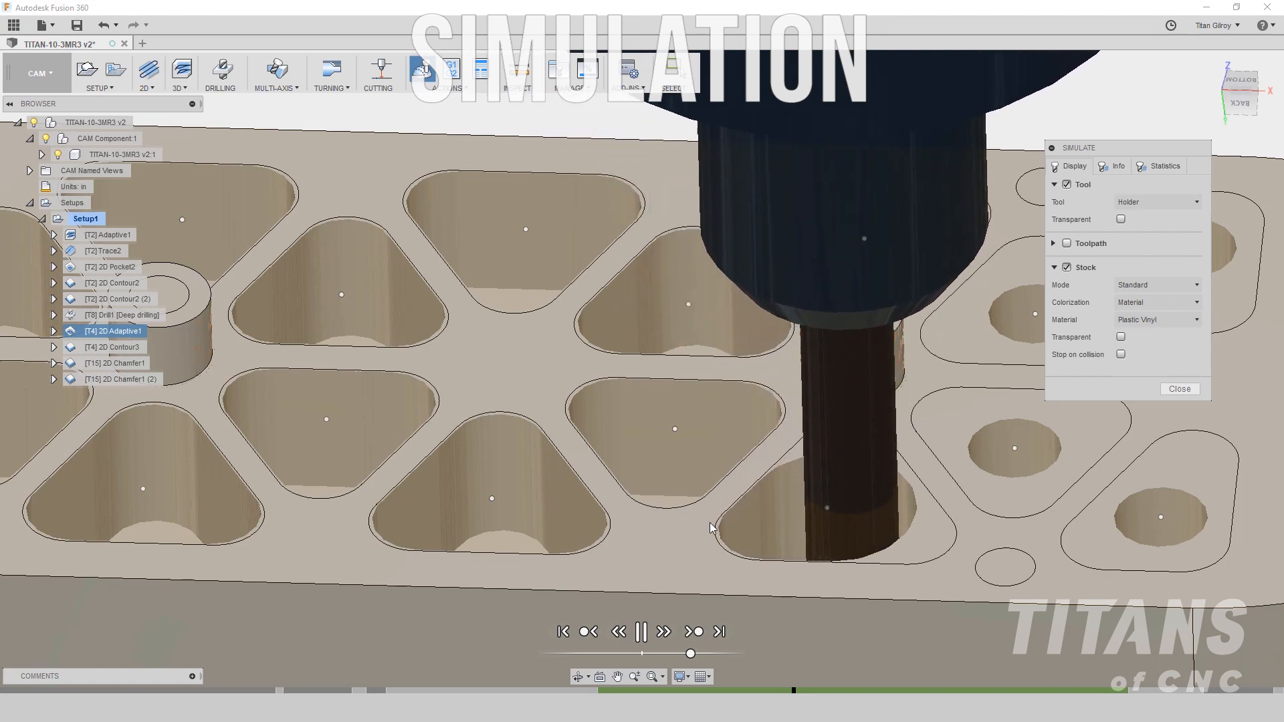
{"action": "middle_click_drag", "start_coordinate": [708, 619], "coordinate": [694, 645], "text": "shift"}
{"action": "left_click_drag", "start_coordinate": [692, 654], "coordinate": [698, 654]}
{"action": "scroll", "coordinate": [696, 658], "scroll_direction": "down", "scroll_amount": 5}
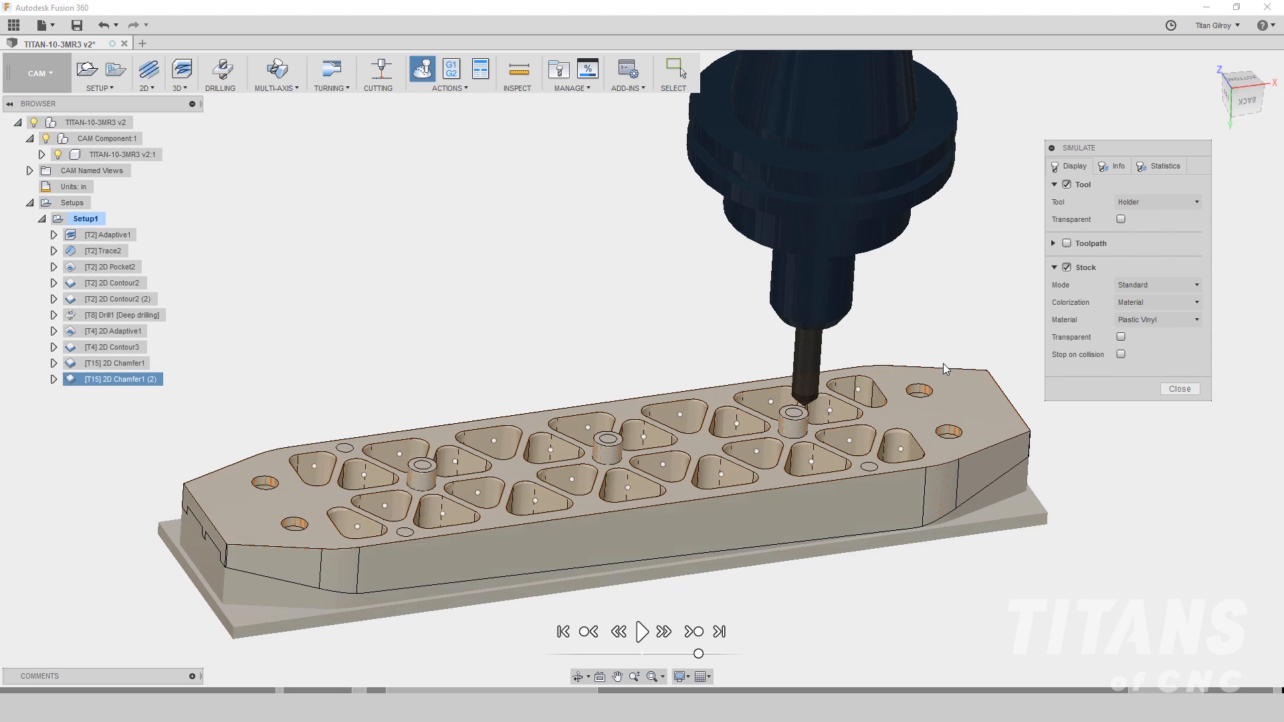
{"action": "left_click", "coordinate": [1180, 389]}
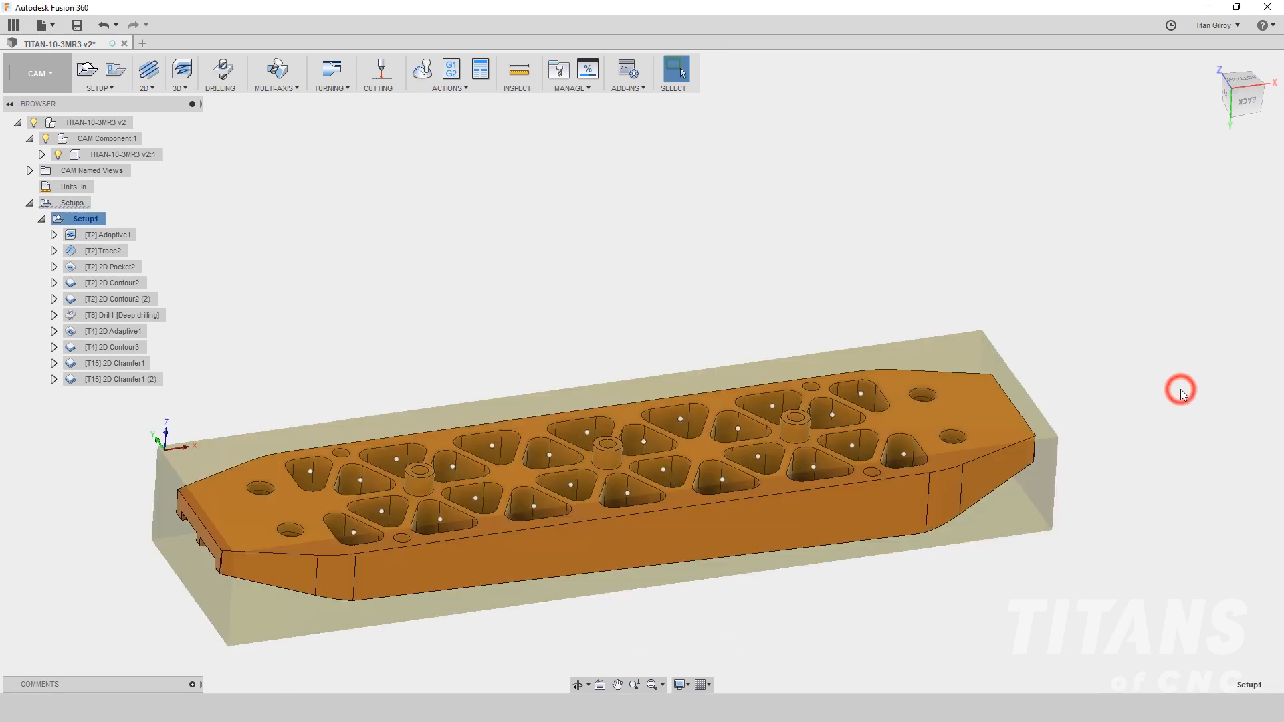
- Review the toolpaths of the Setup1 operations one after another, from Adaptive1 through 2D Chamfer1 (2)
{"action": "left_click", "coordinate": [126, 379]}
{"action": "left_click", "coordinate": [99, 236]}
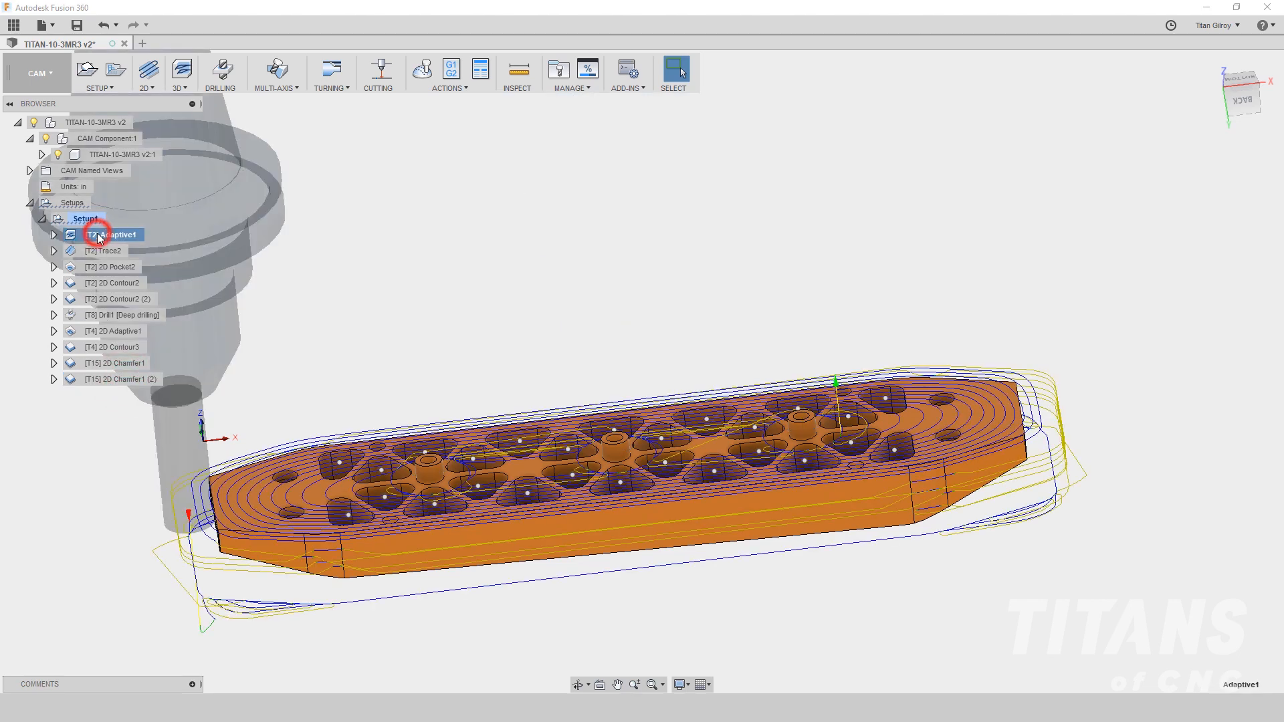
{"action": "left_click", "coordinate": [110, 251], "text": "ctrl"}
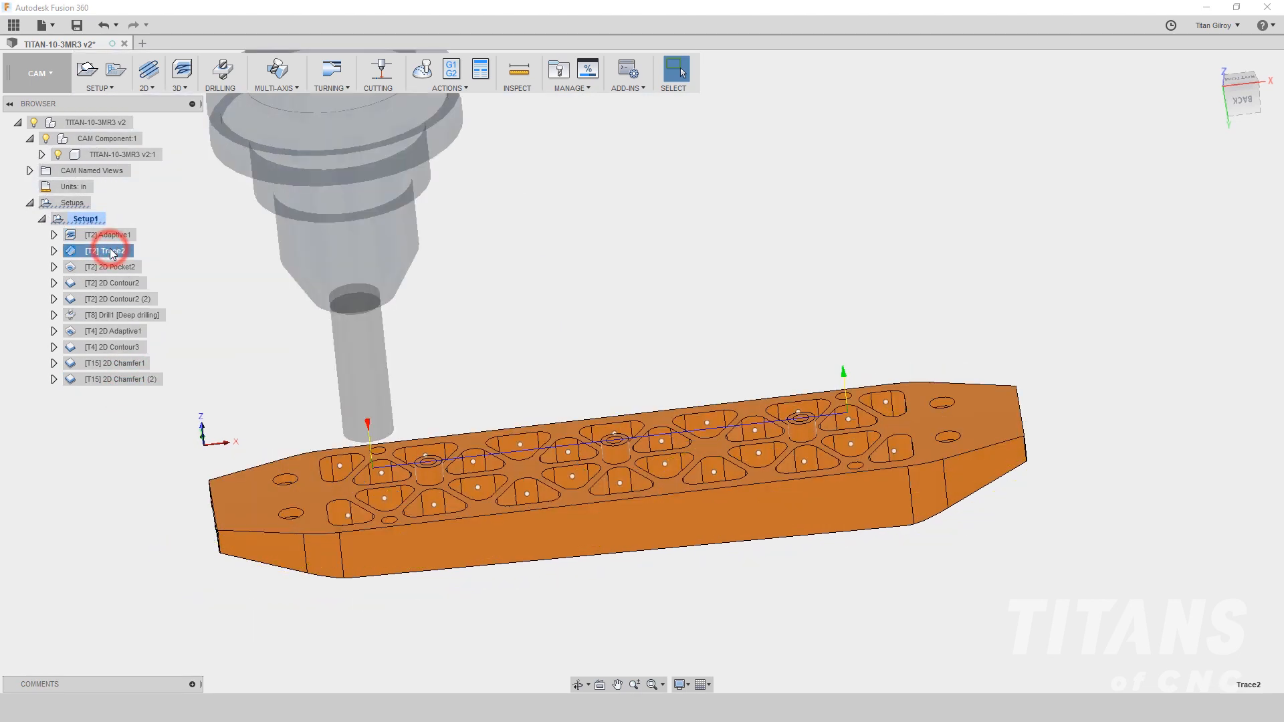
{"action": "left_click", "coordinate": [112, 268]}
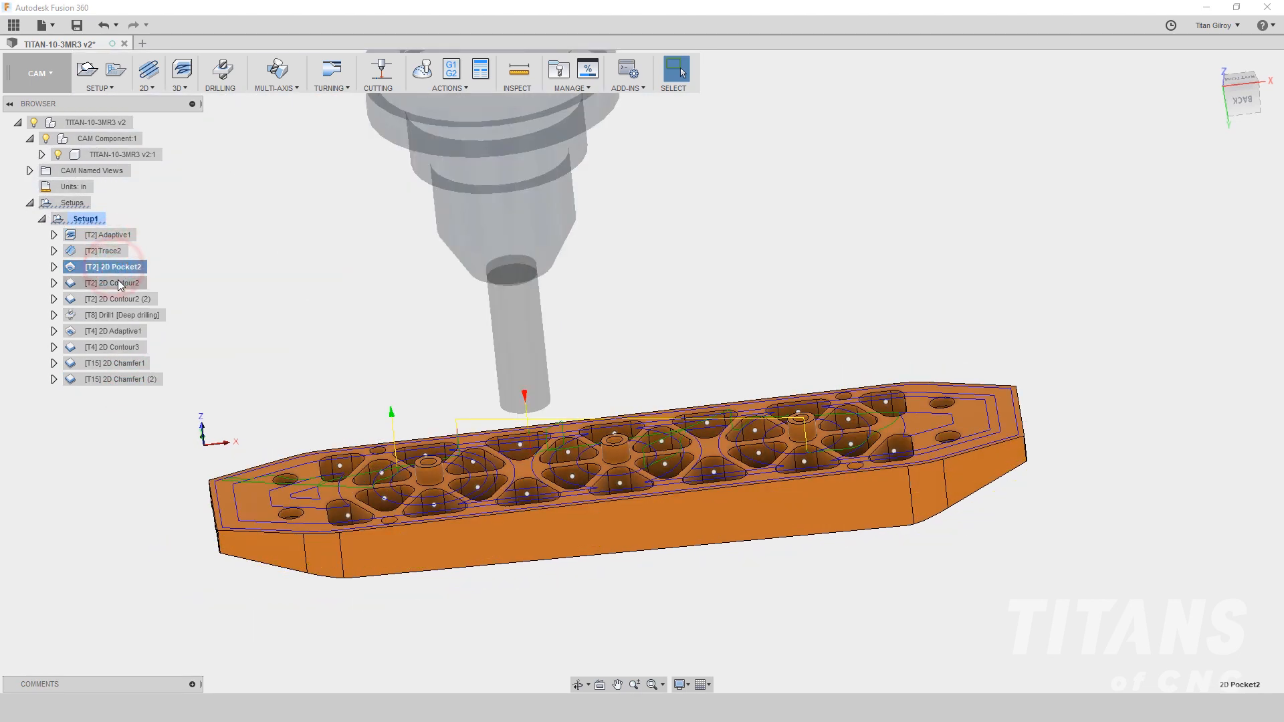
{"action": "left_click", "coordinate": [120, 282]}
{"action": "left_click", "coordinate": [122, 298]}
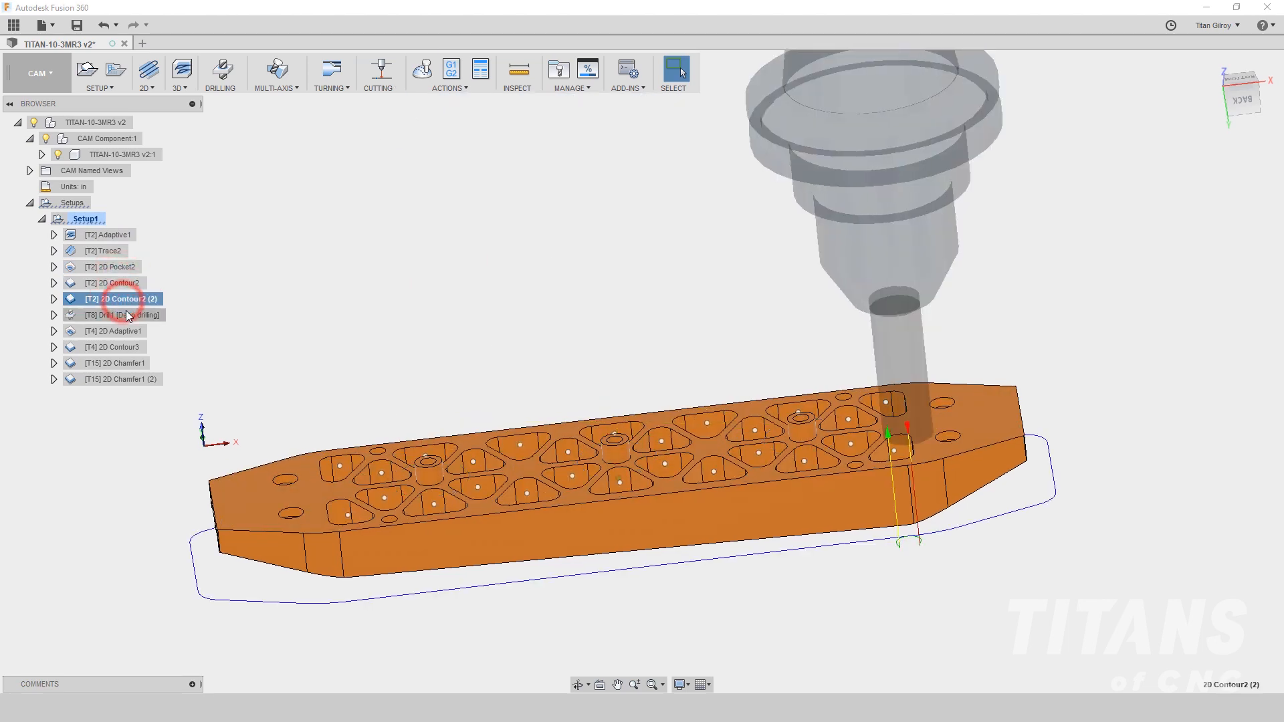
{"action": "left_click", "coordinate": [126, 313]}
{"action": "left_click", "coordinate": [126, 330]}
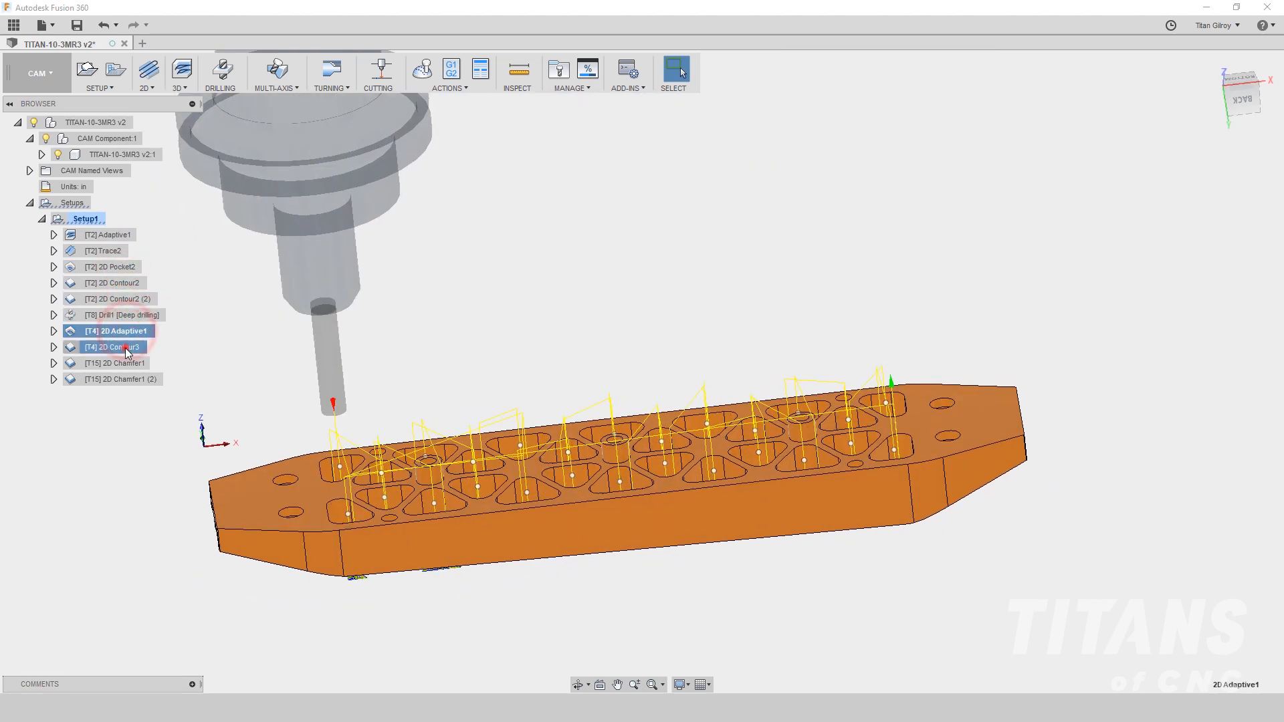
{"action": "left_click", "coordinate": [126, 359]}
{"action": "left_click", "coordinate": [131, 379]}
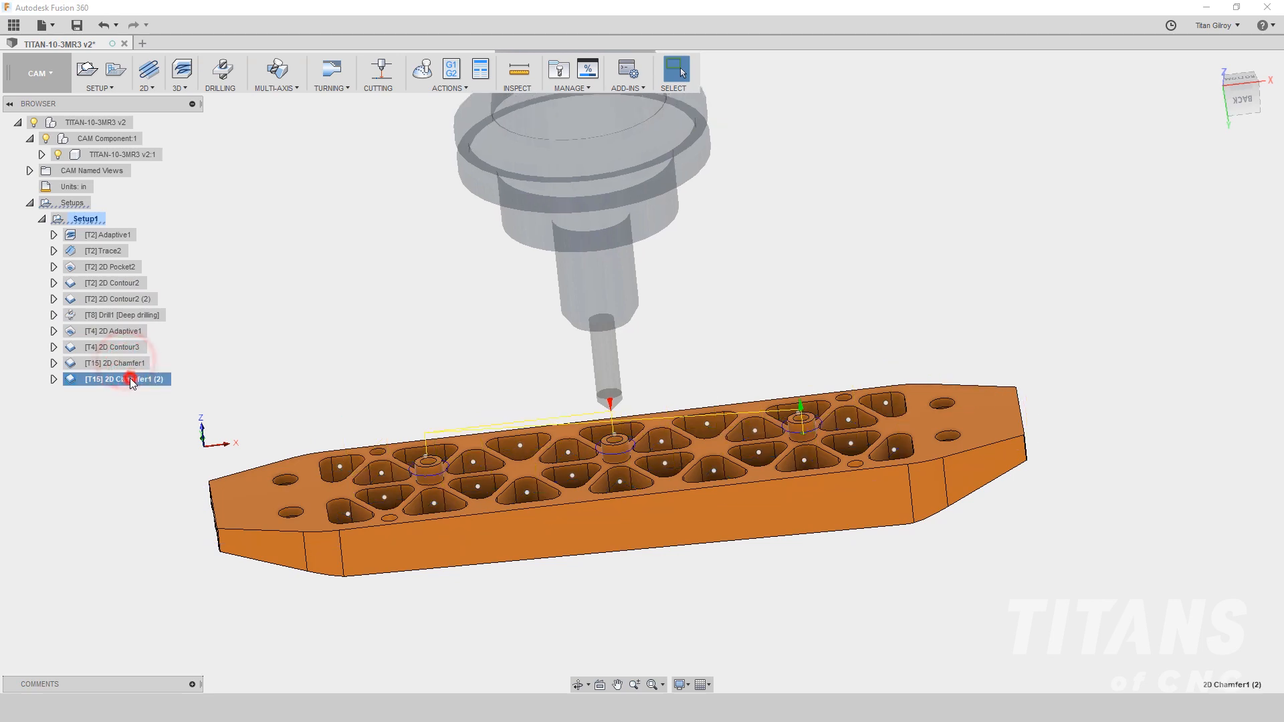